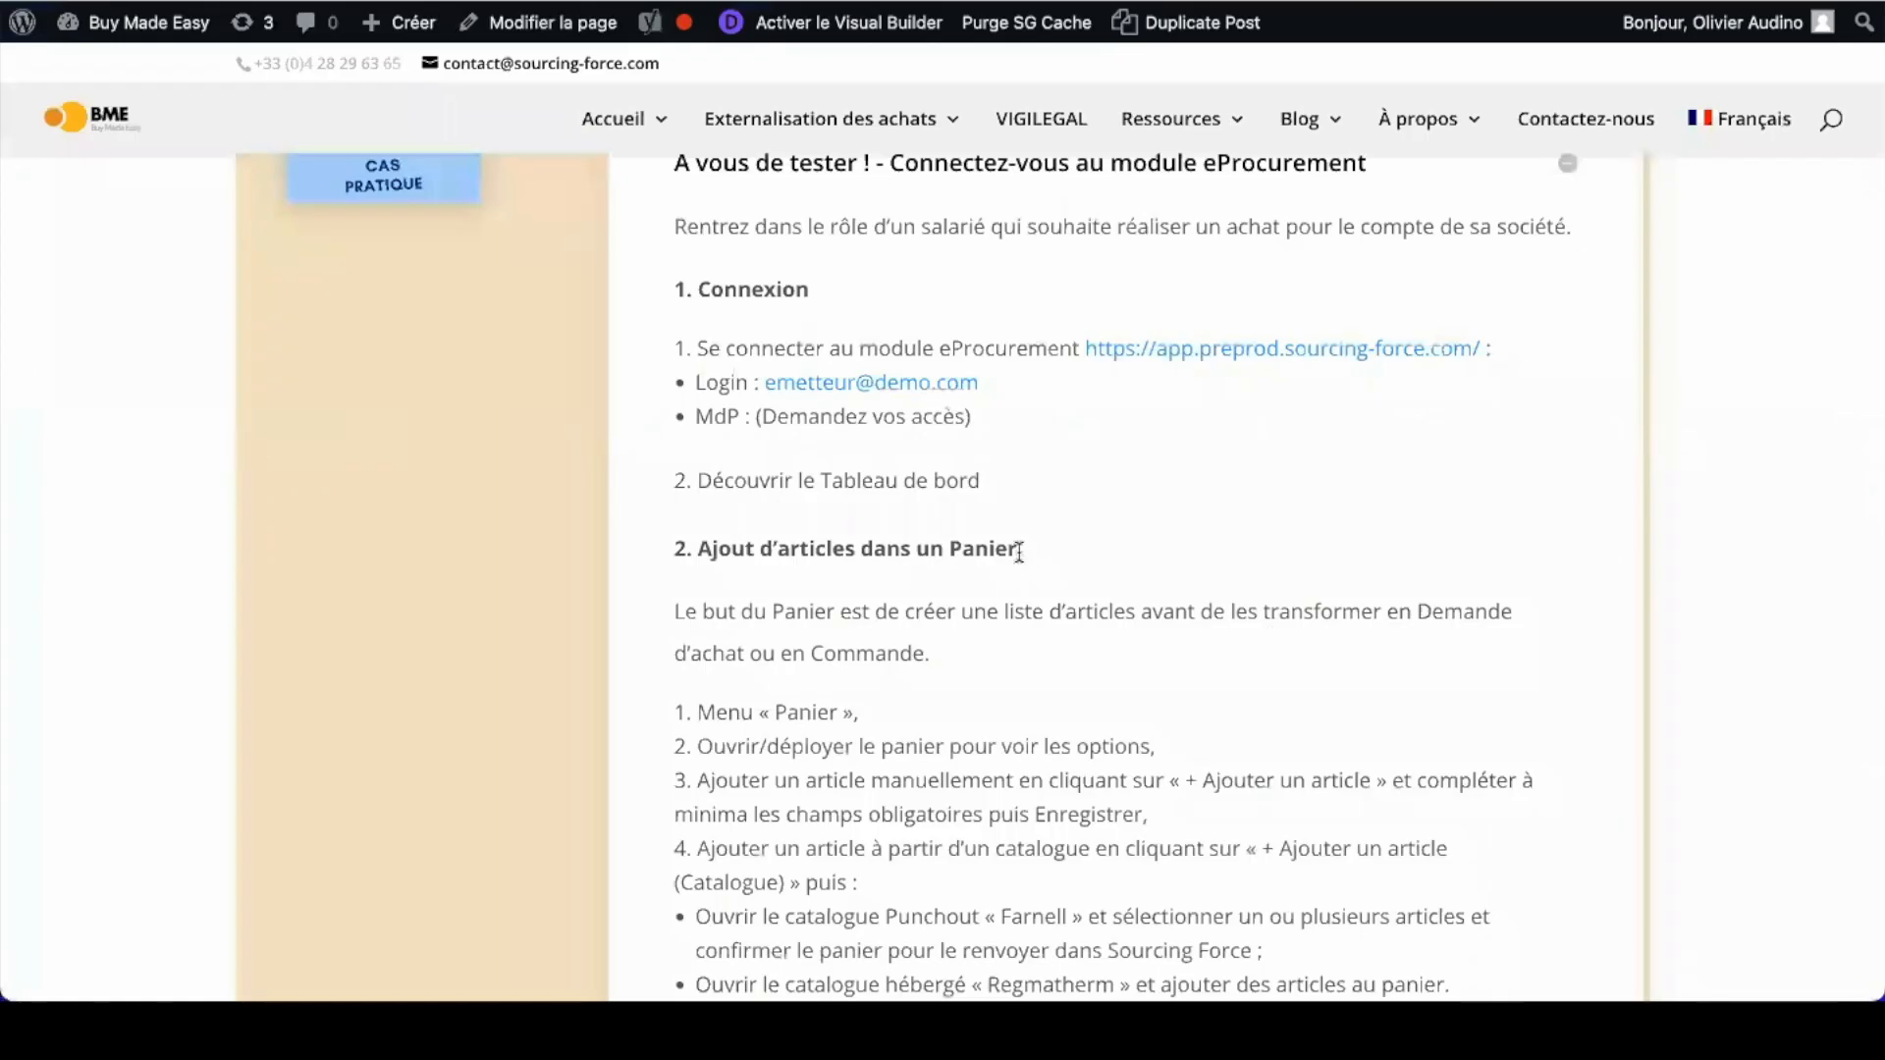
# Step: Highlight the 'Ajout d’articles dans un Panier' heading and scroll down to its steps
pyautogui.scroll(-3, 1022, 547)
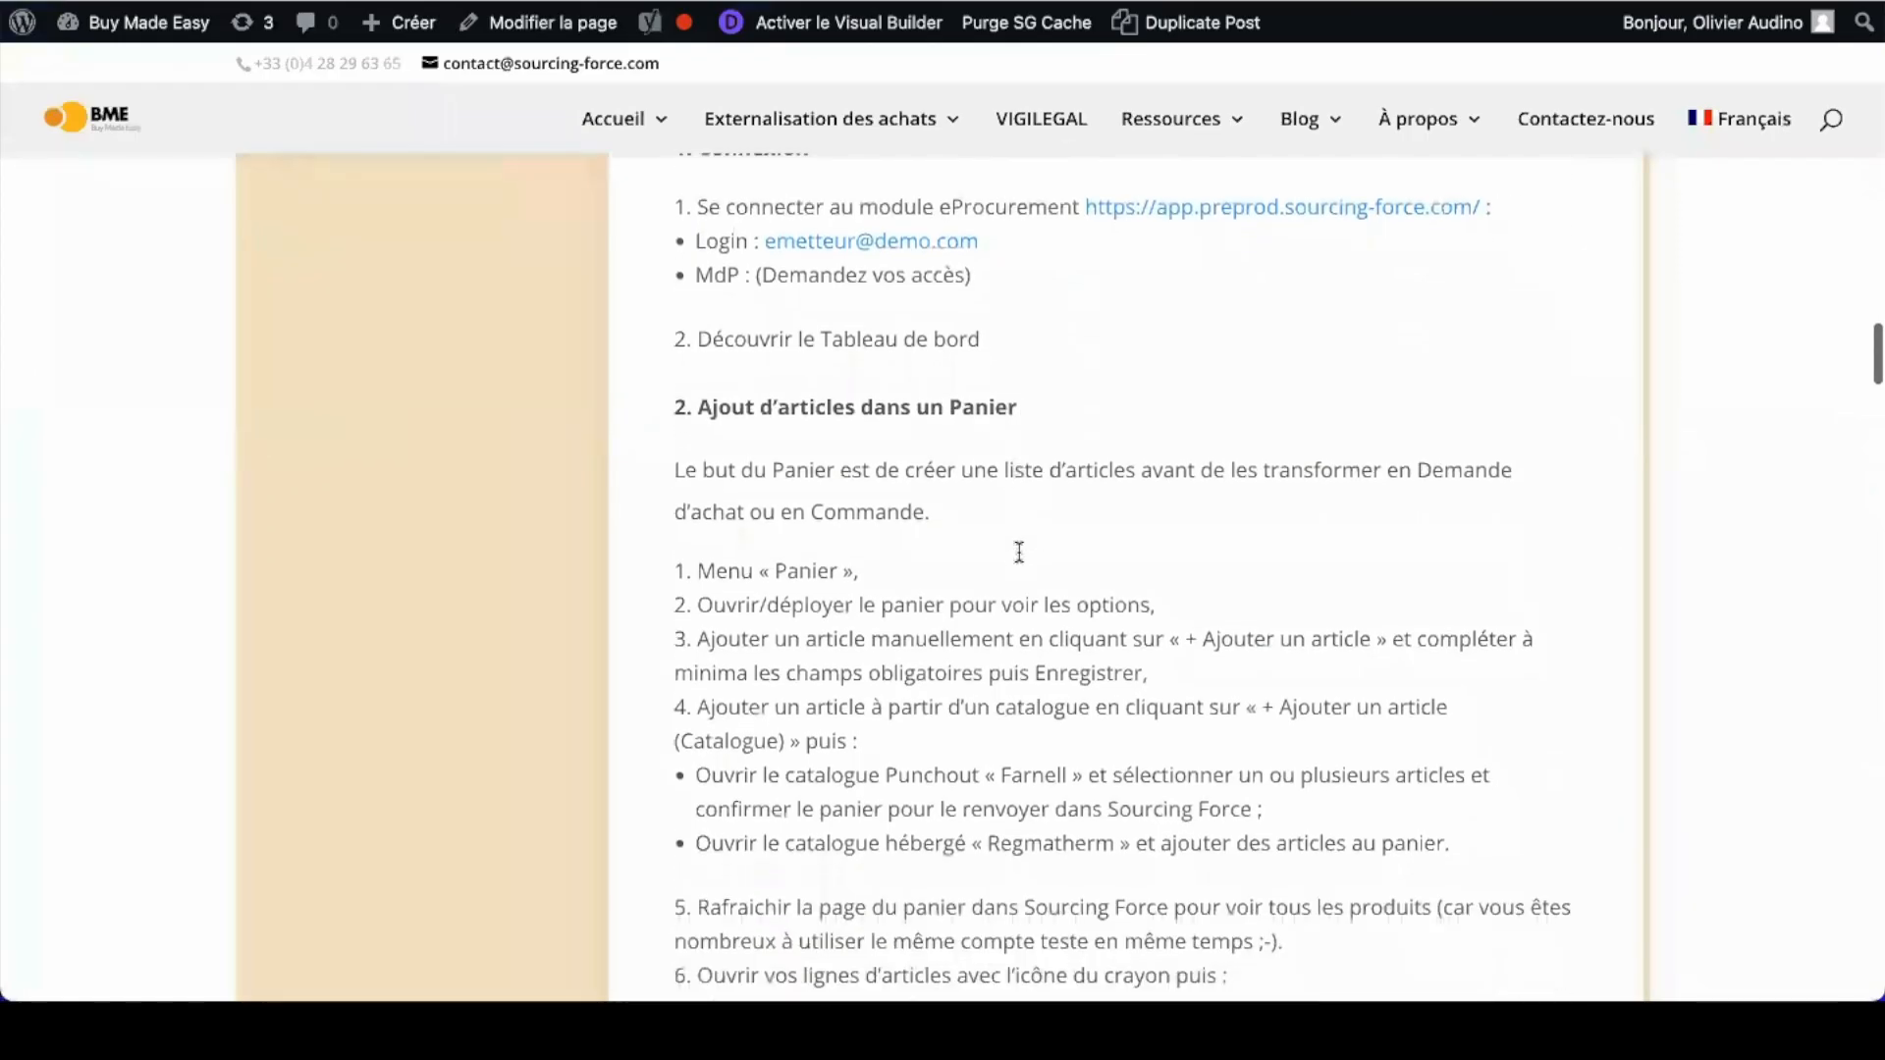
pyautogui.moveTo(700, 406); pyautogui.dragTo(1008, 392)
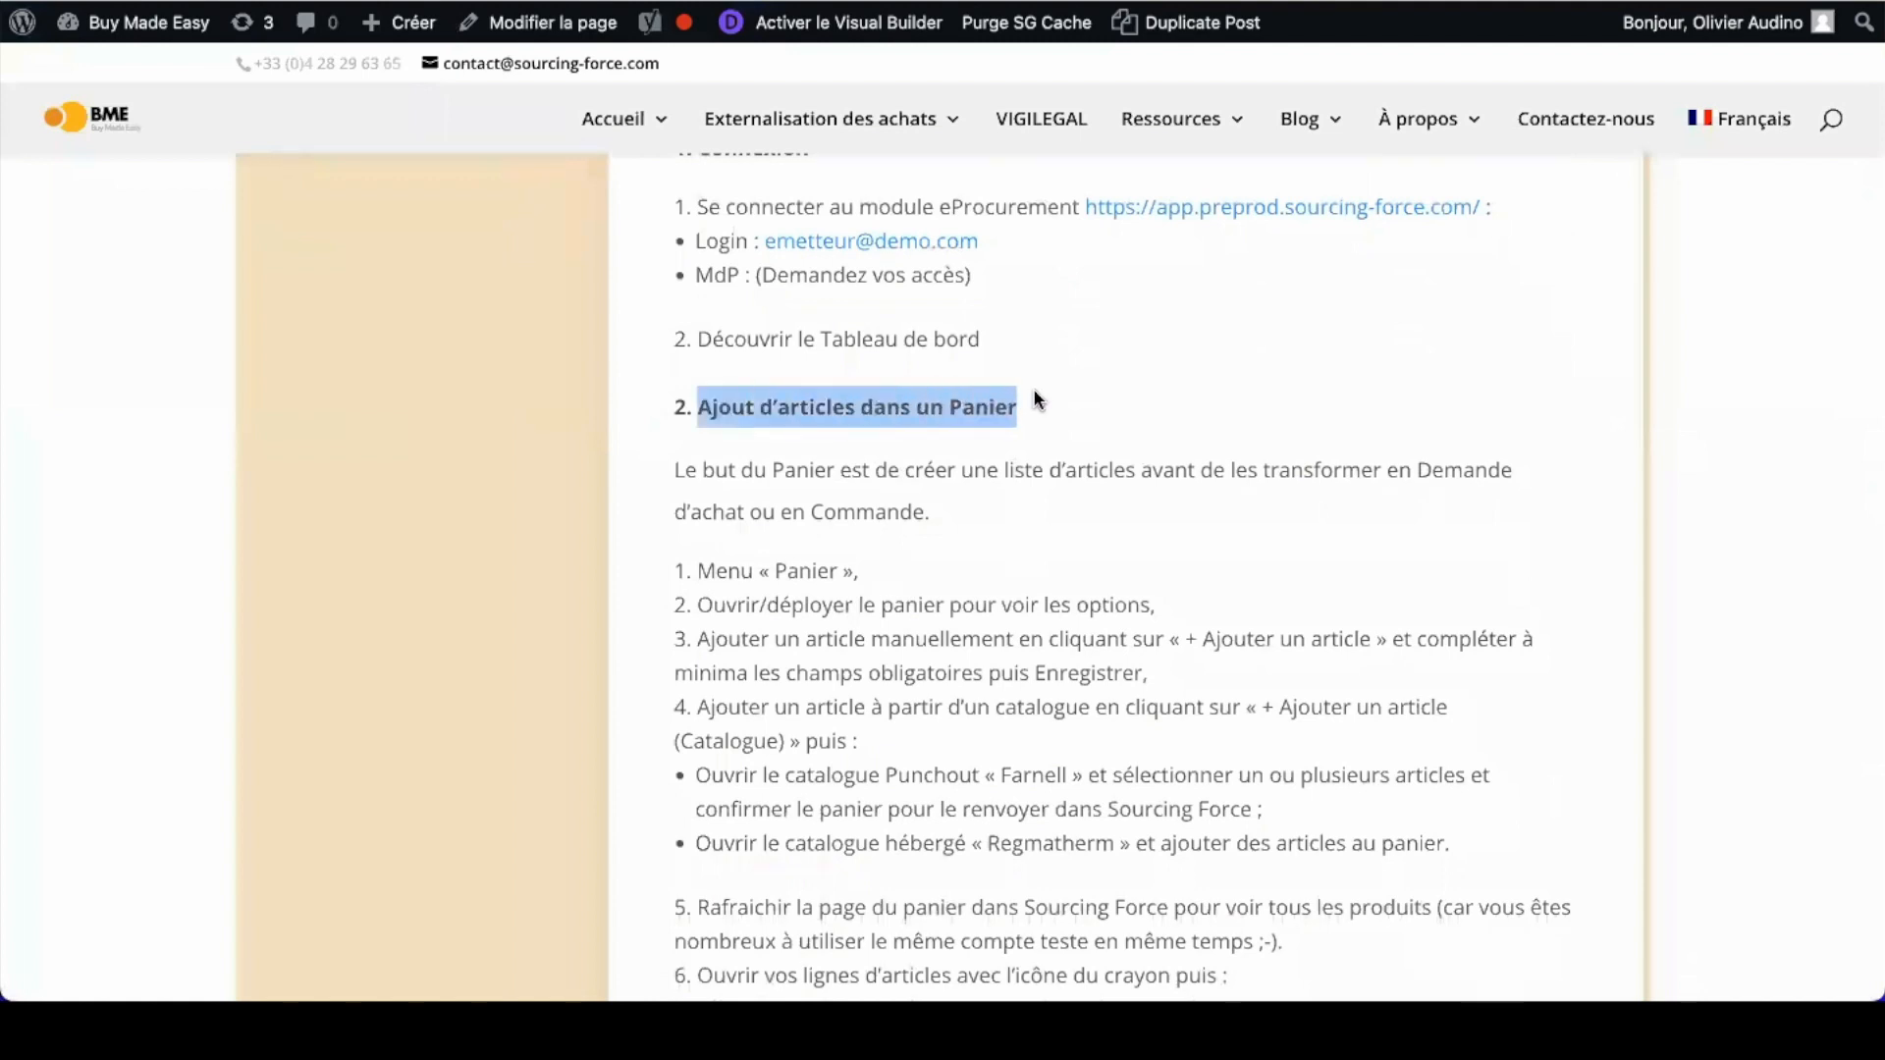
pyautogui.scroll(-4, 1034, 393)
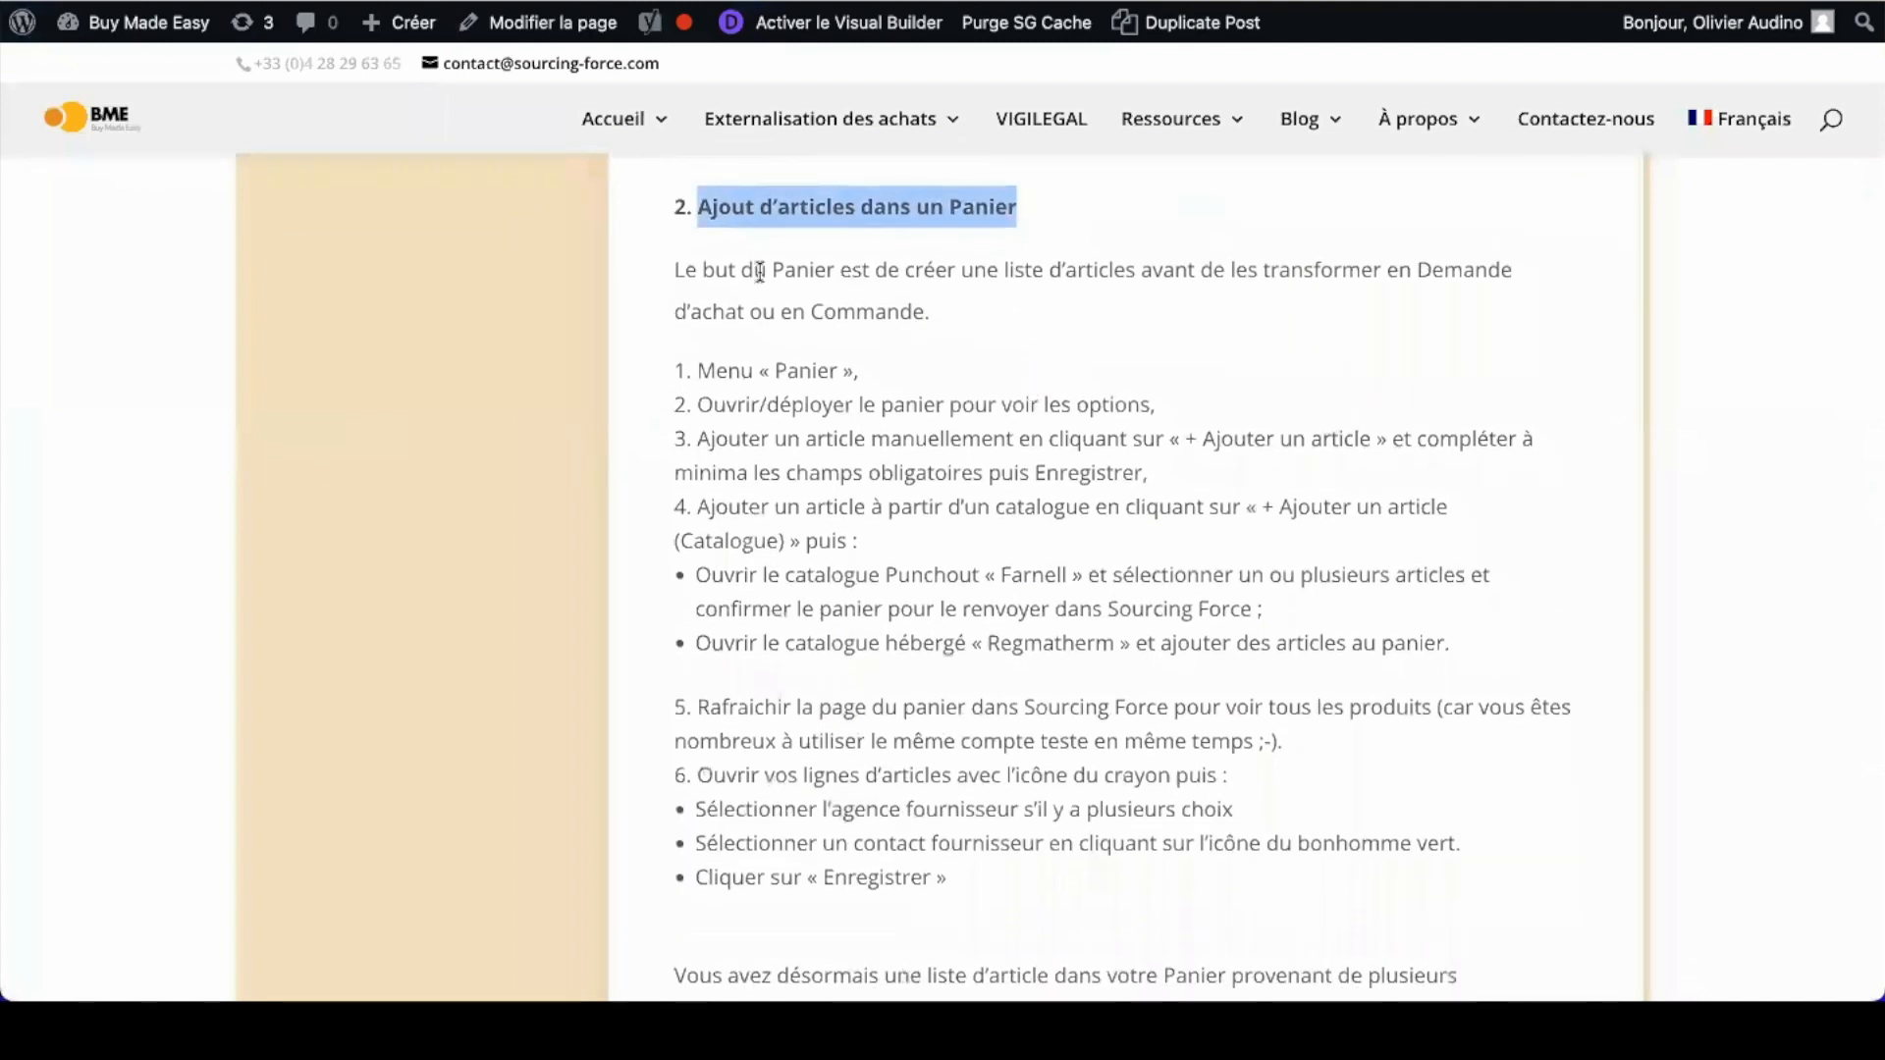
pyautogui.click(776, 535)
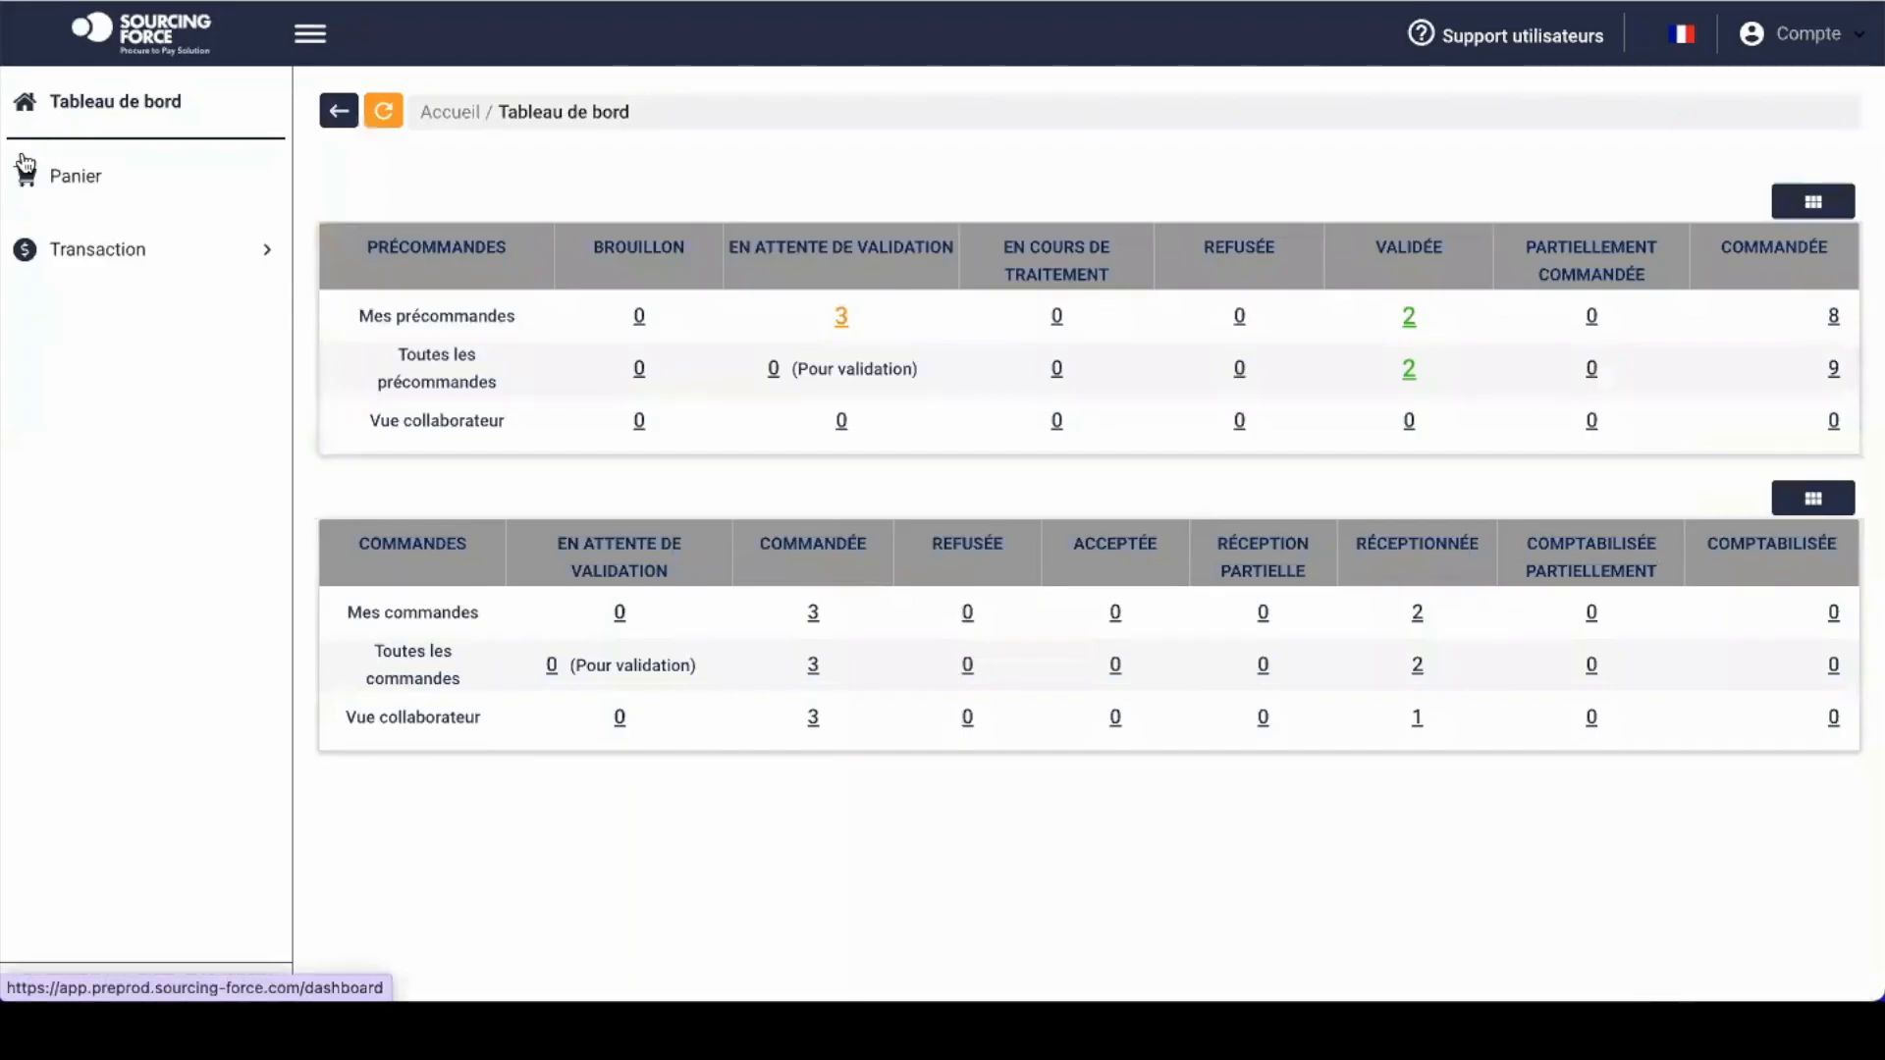
# Step: On the Panier page, create and save a new basket titled 'Chantier BTP Paris'
pyautogui.click(78, 175)
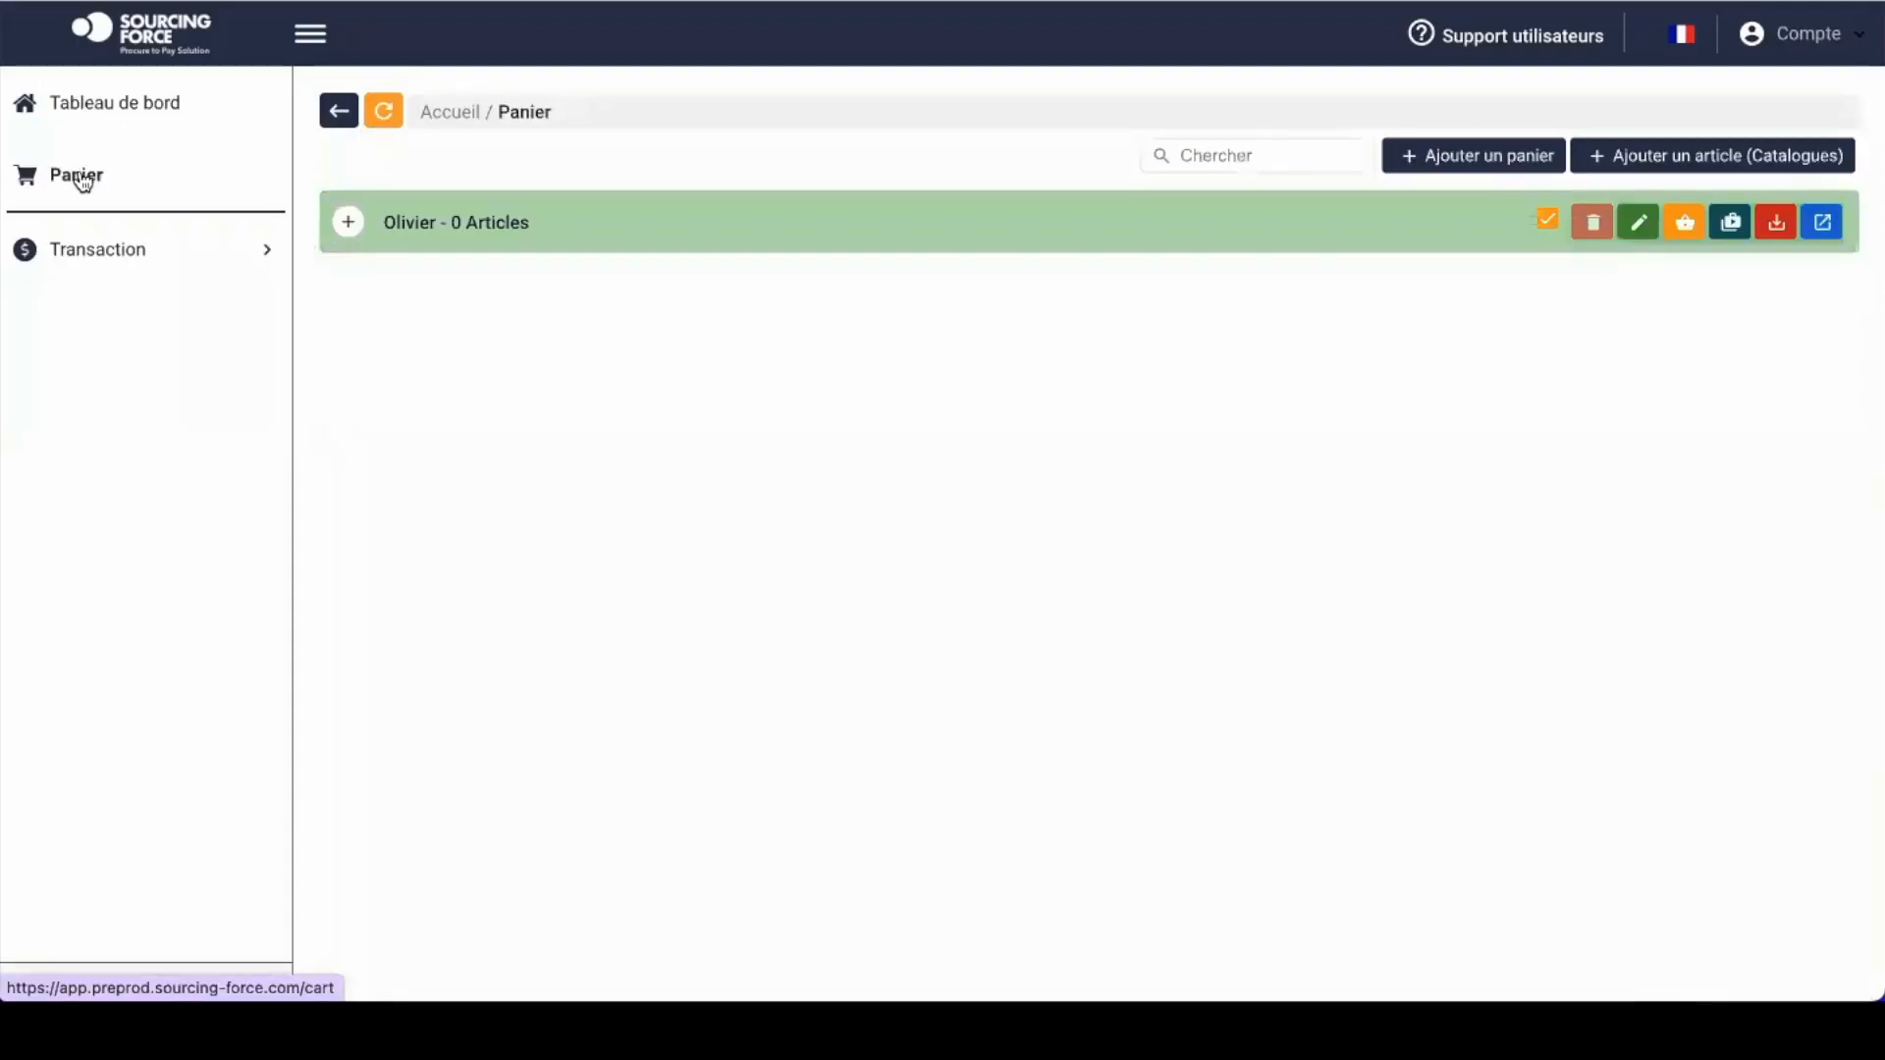
pyautogui.click(452, 225)
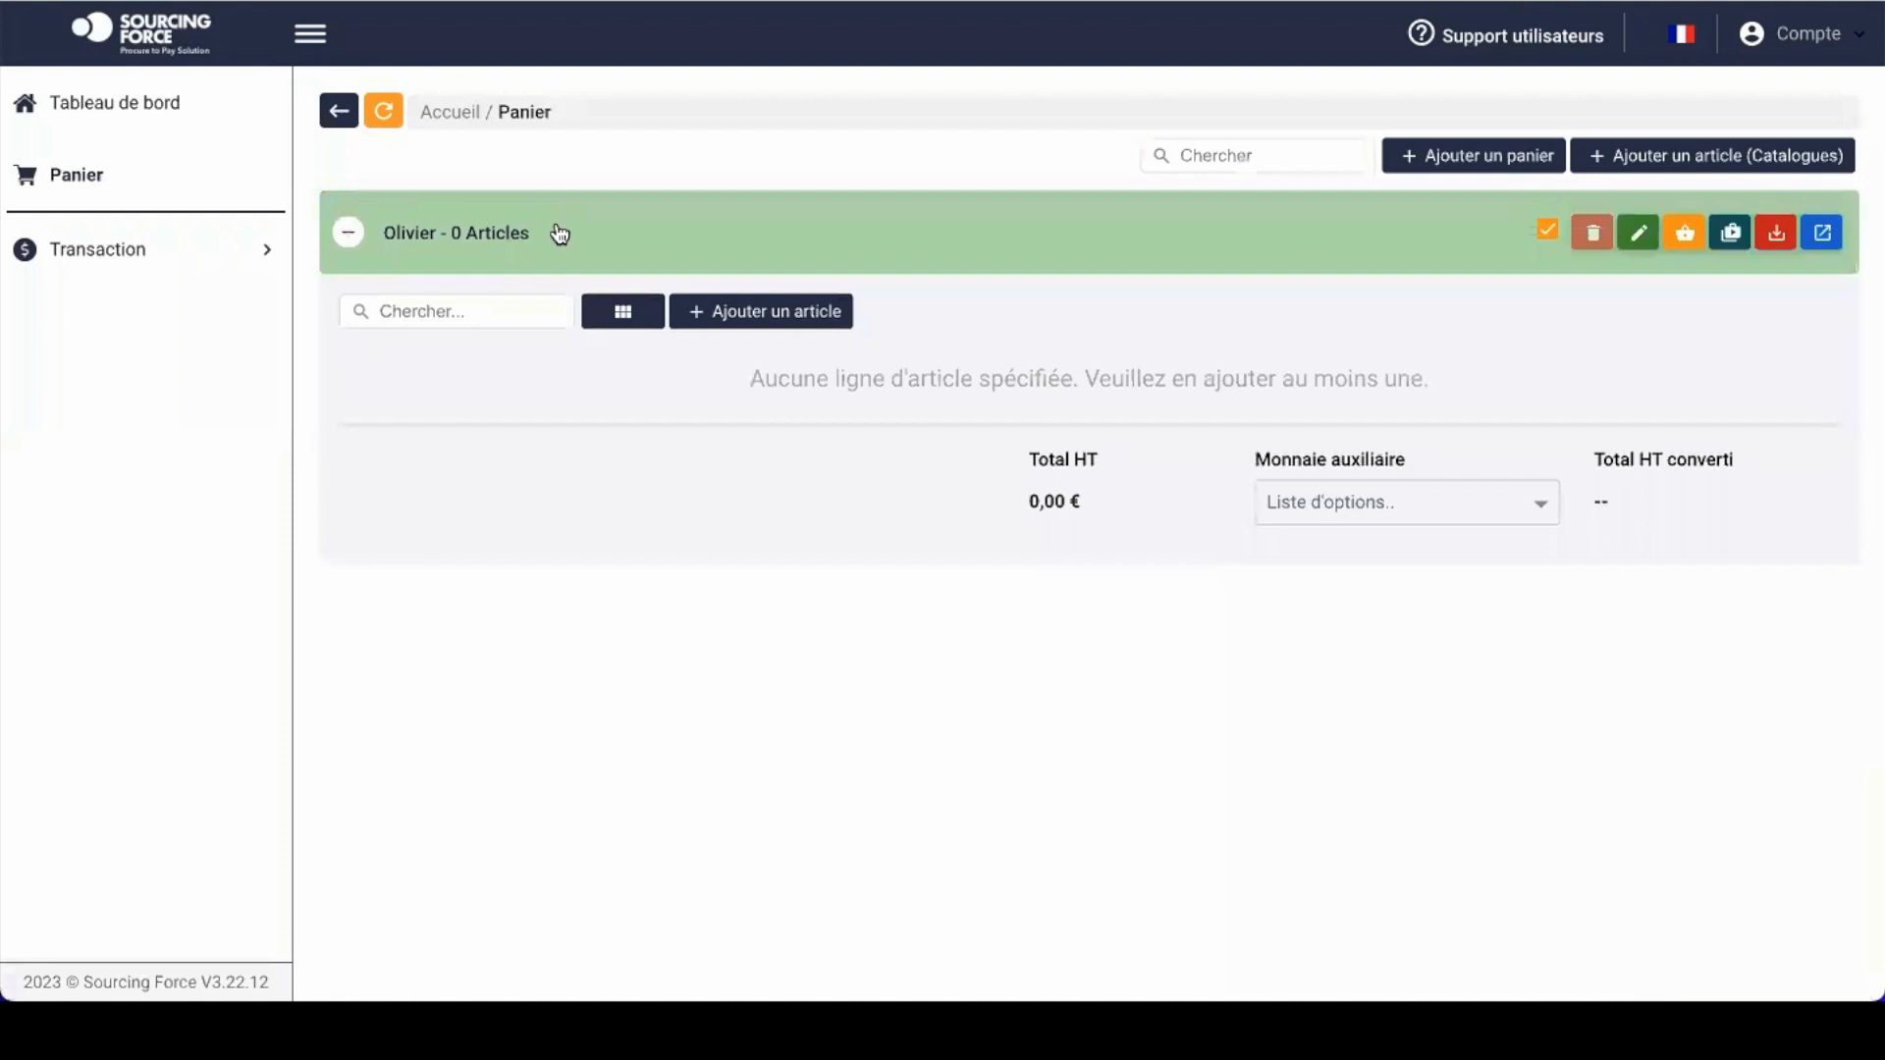
pyautogui.click(1481, 158)
pyautogui.click(737, 484)
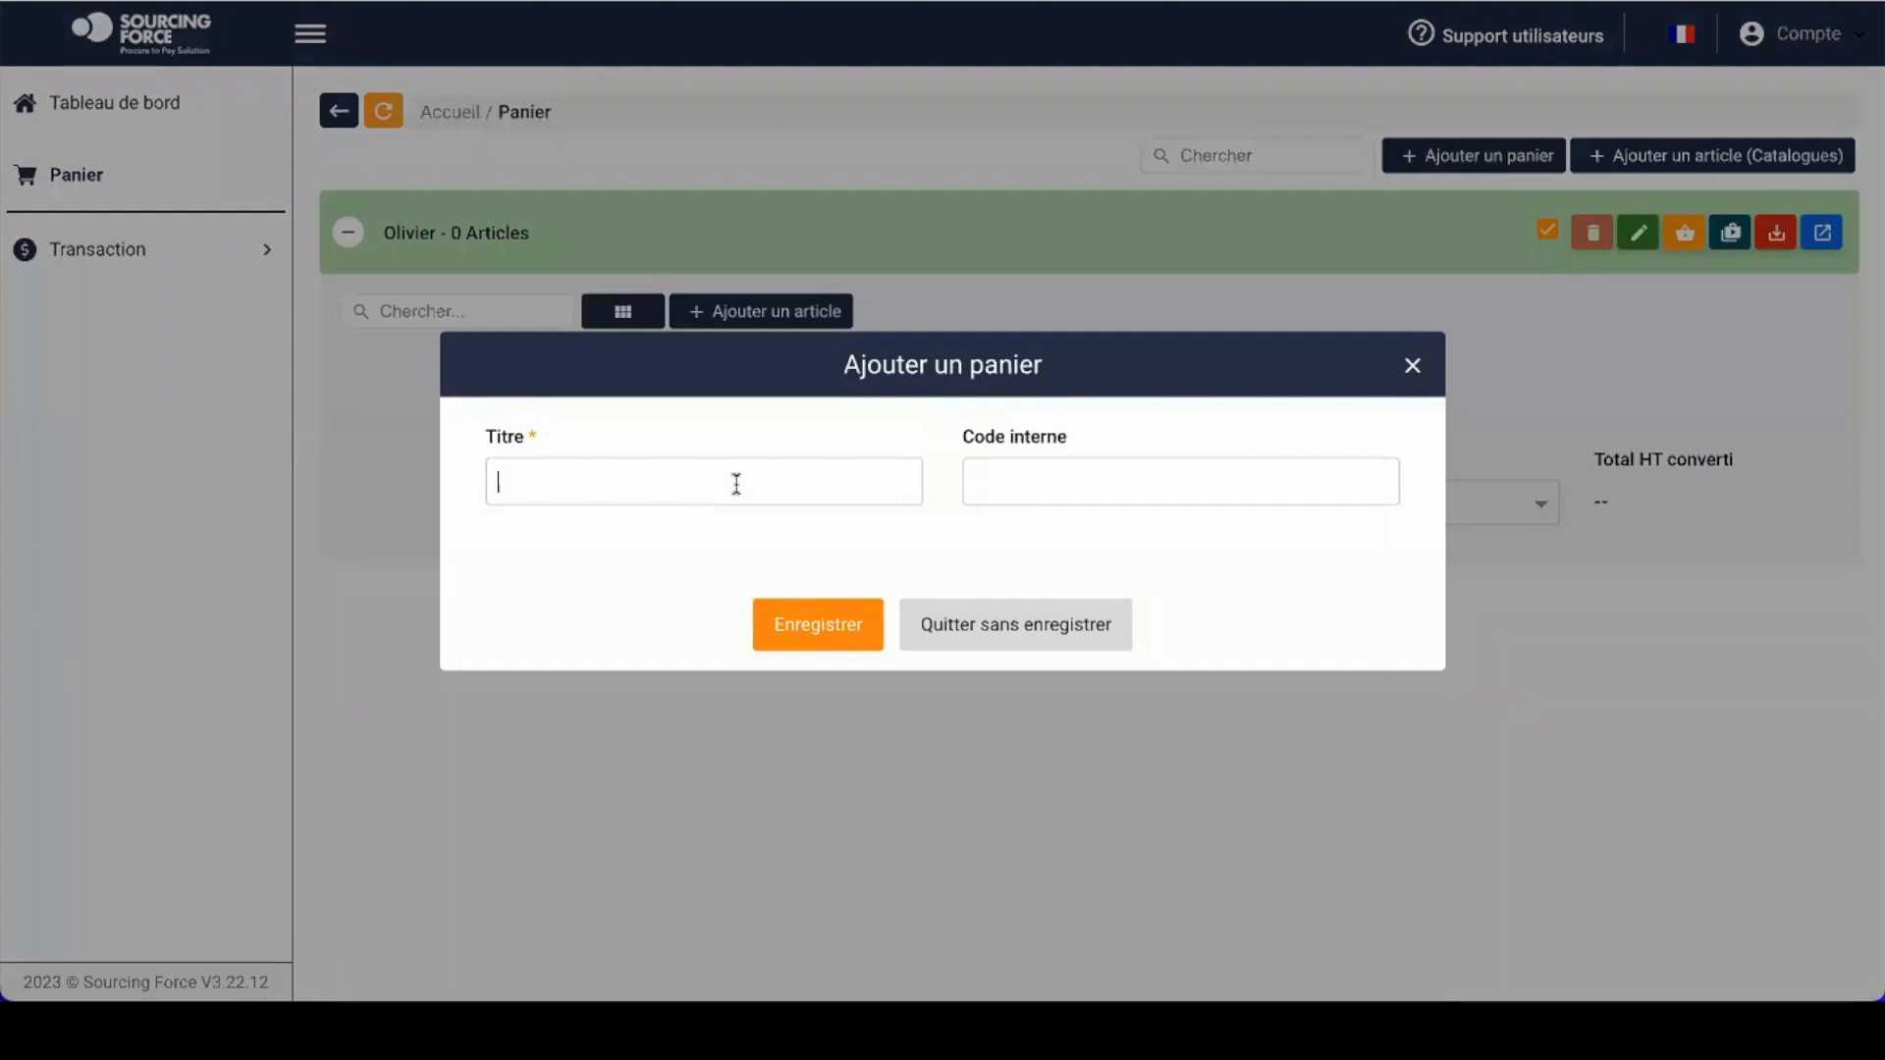
pyautogui.write('Chantier BTP Paris')
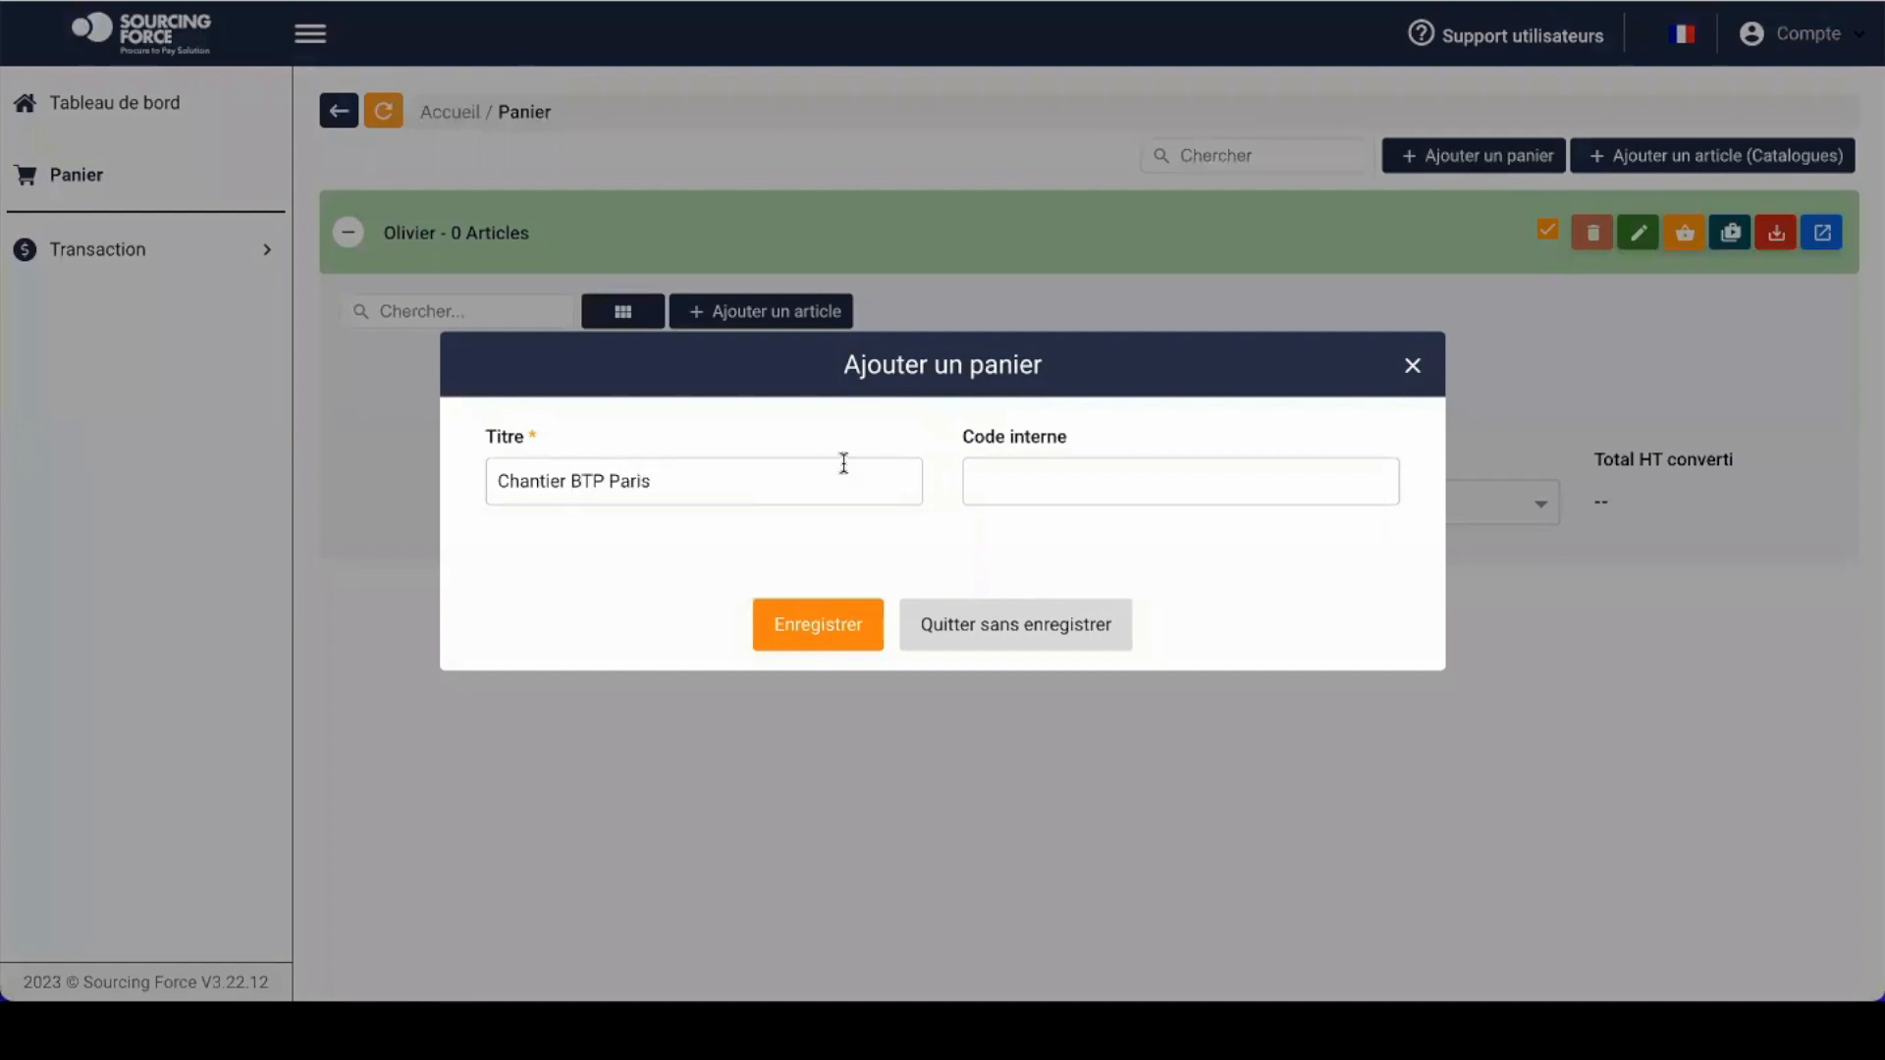
pyautogui.click(829, 624)
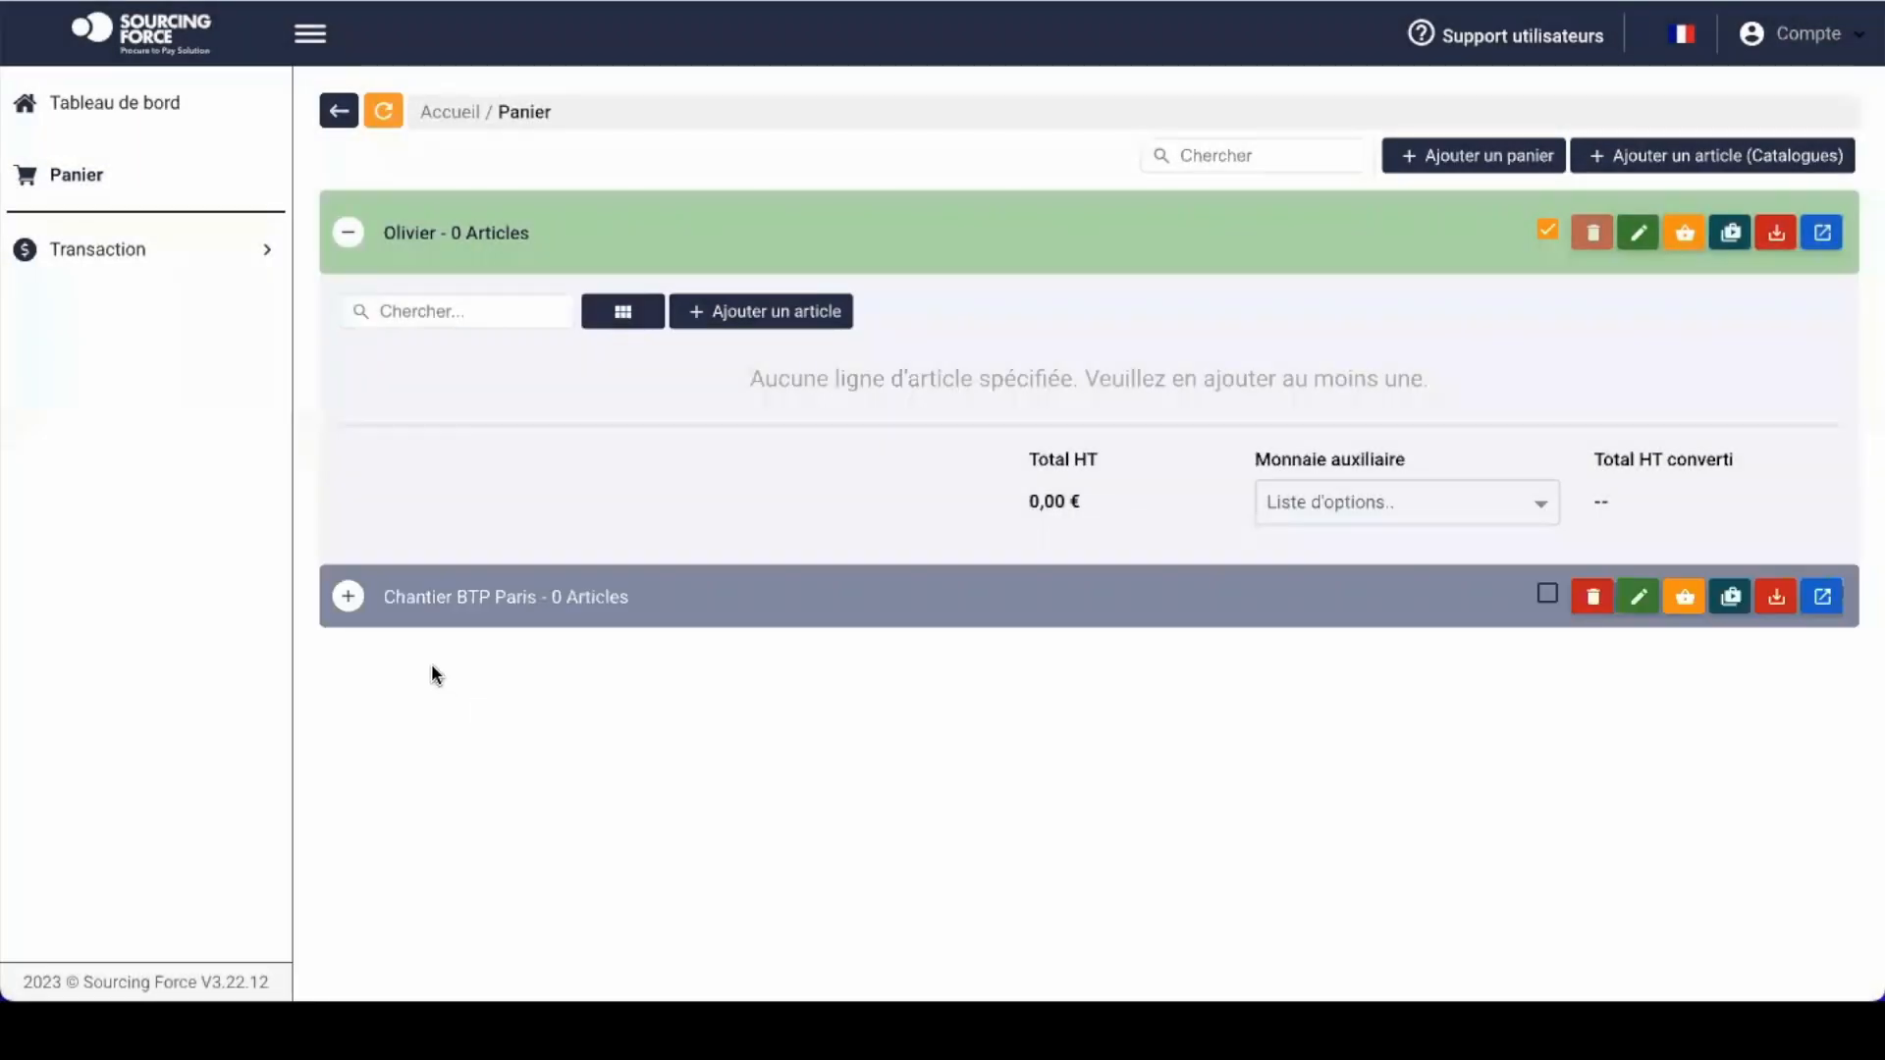
# Step: Expand and collapse the Chantier BTP Paris and Olivier baskets, ending with Olivier expanded
pyautogui.click(543, 607)
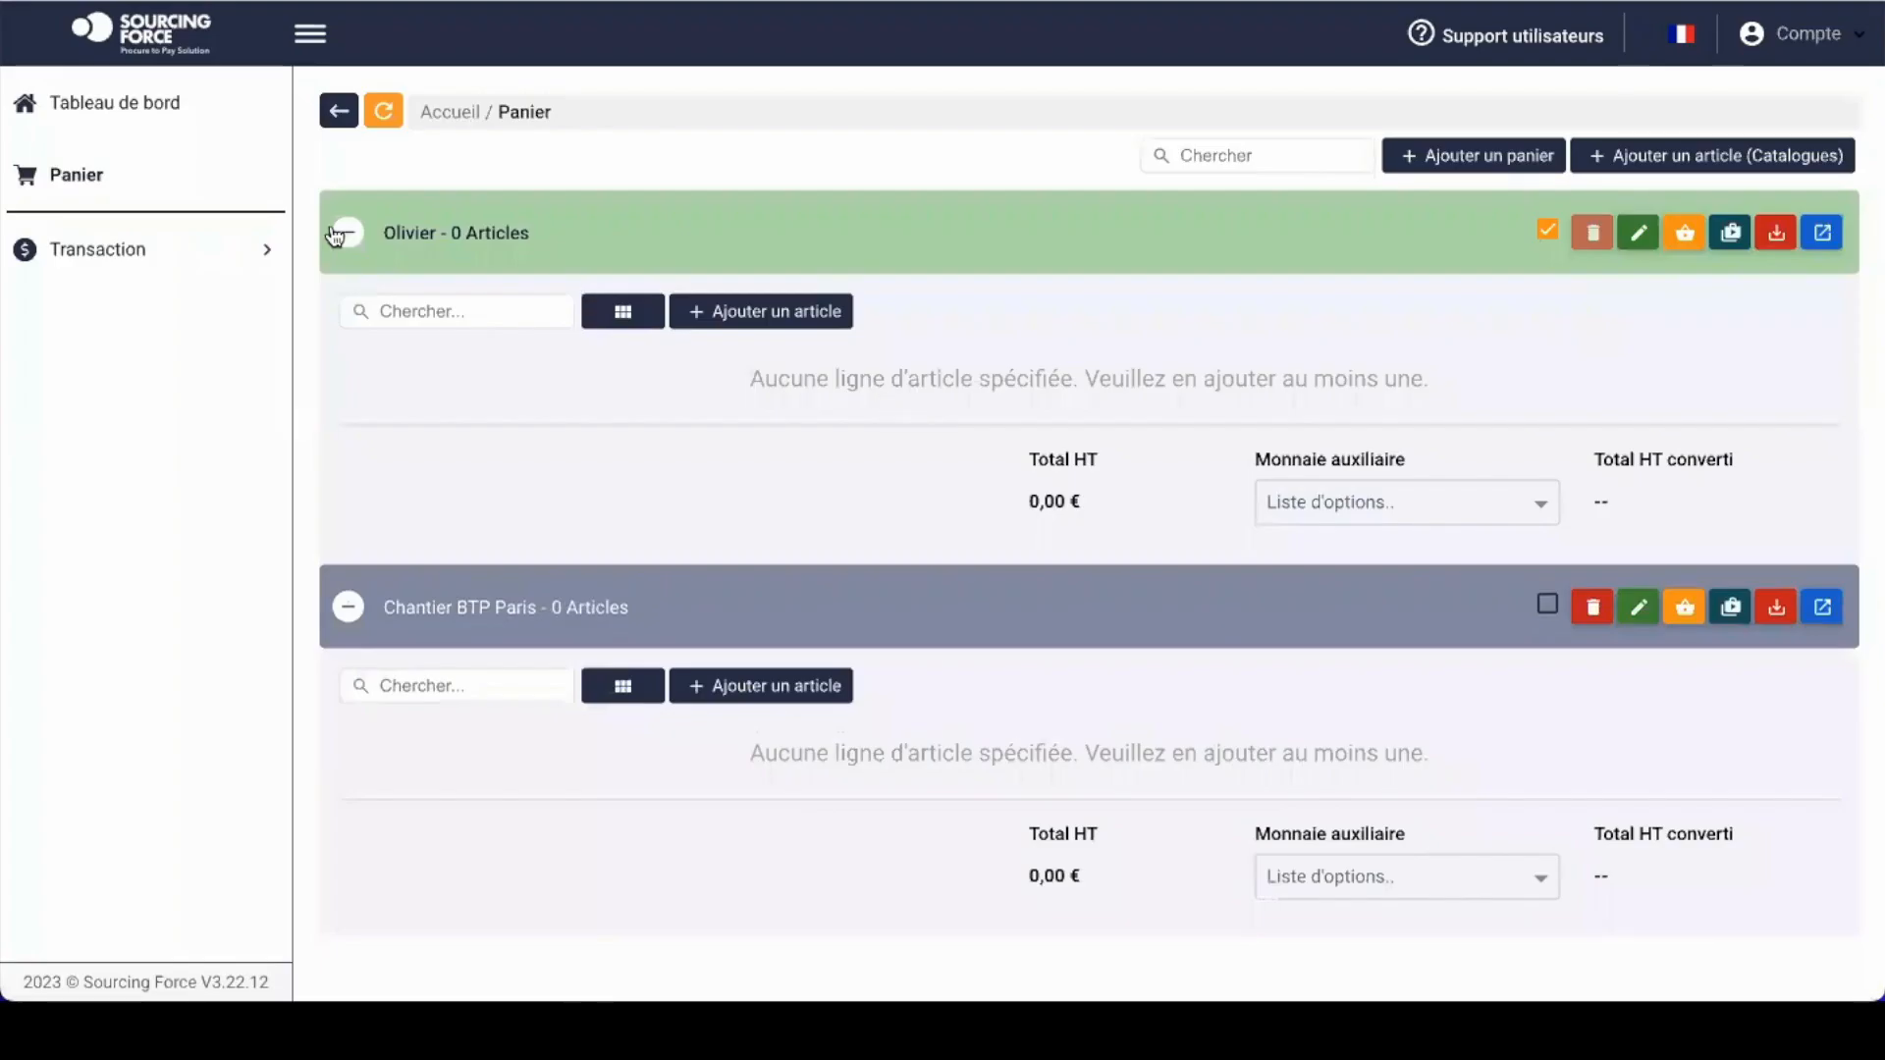
pyautogui.click(345, 226)
pyautogui.click(346, 224)
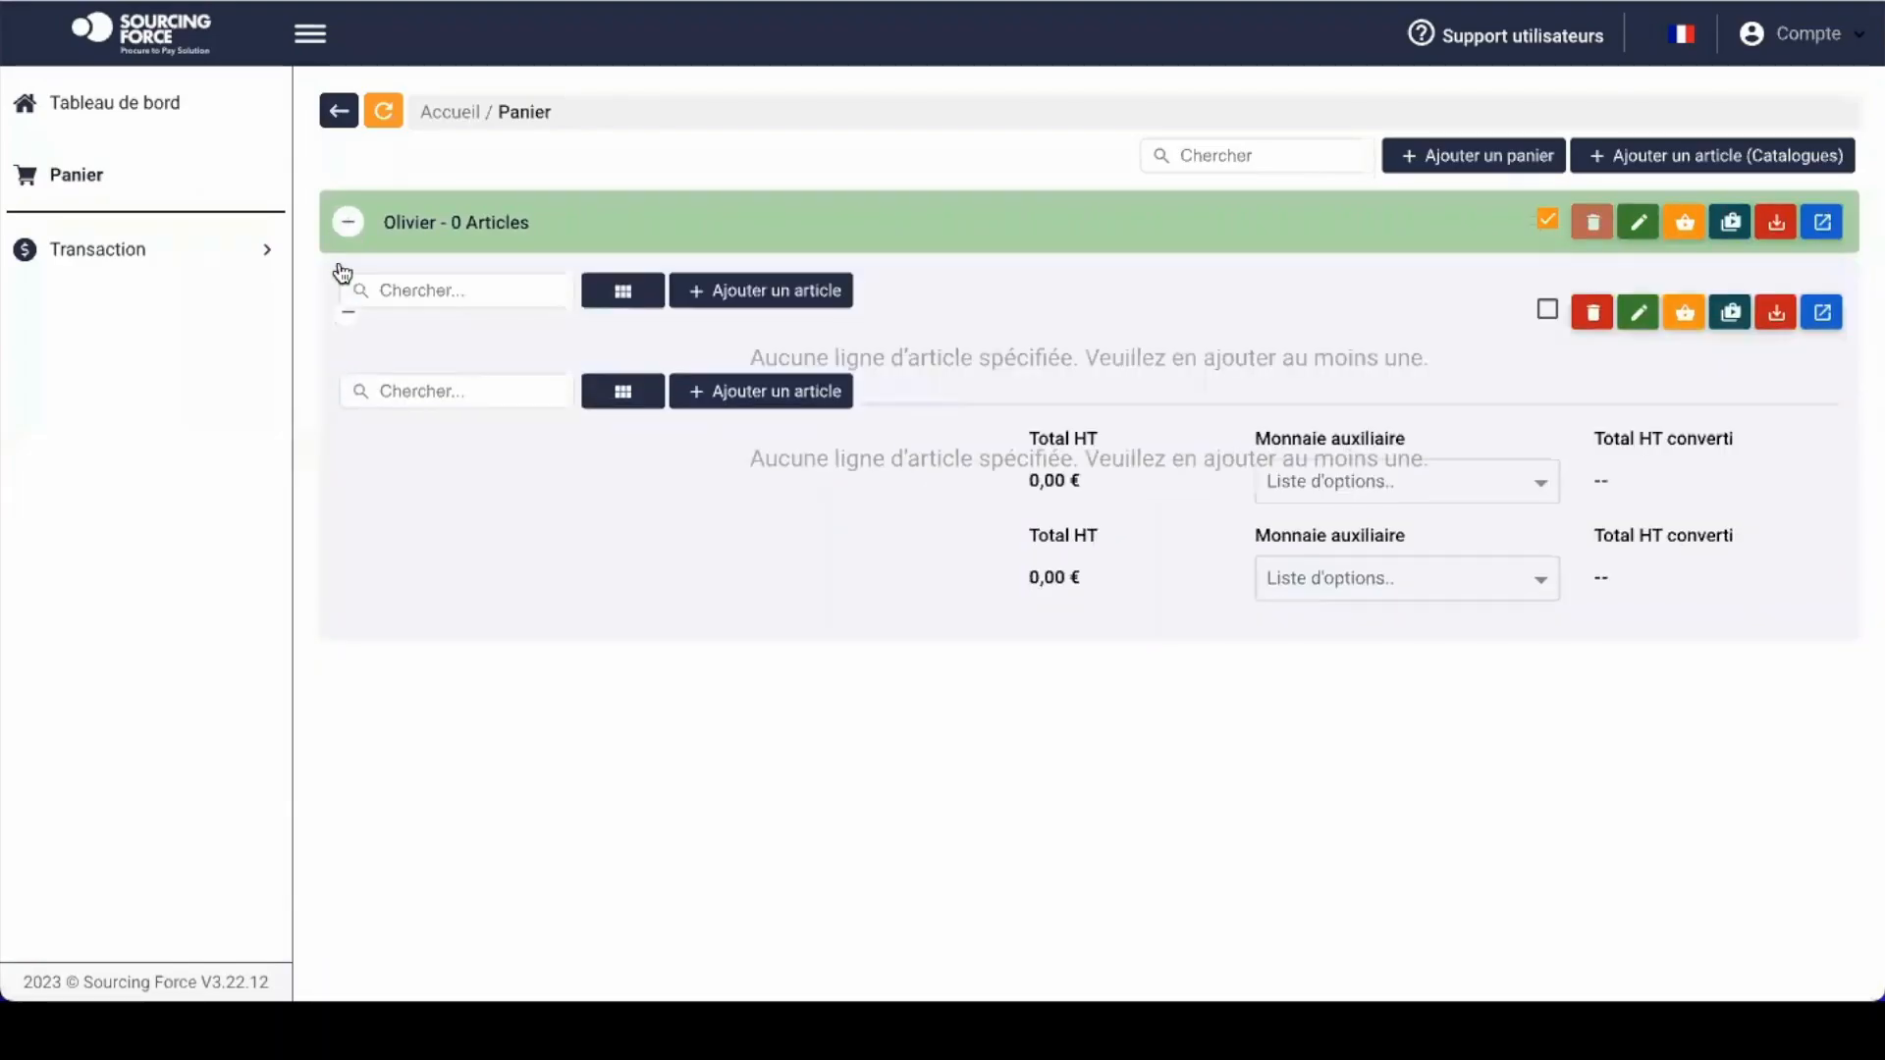
pyautogui.click(346, 224)
pyautogui.click(348, 304)
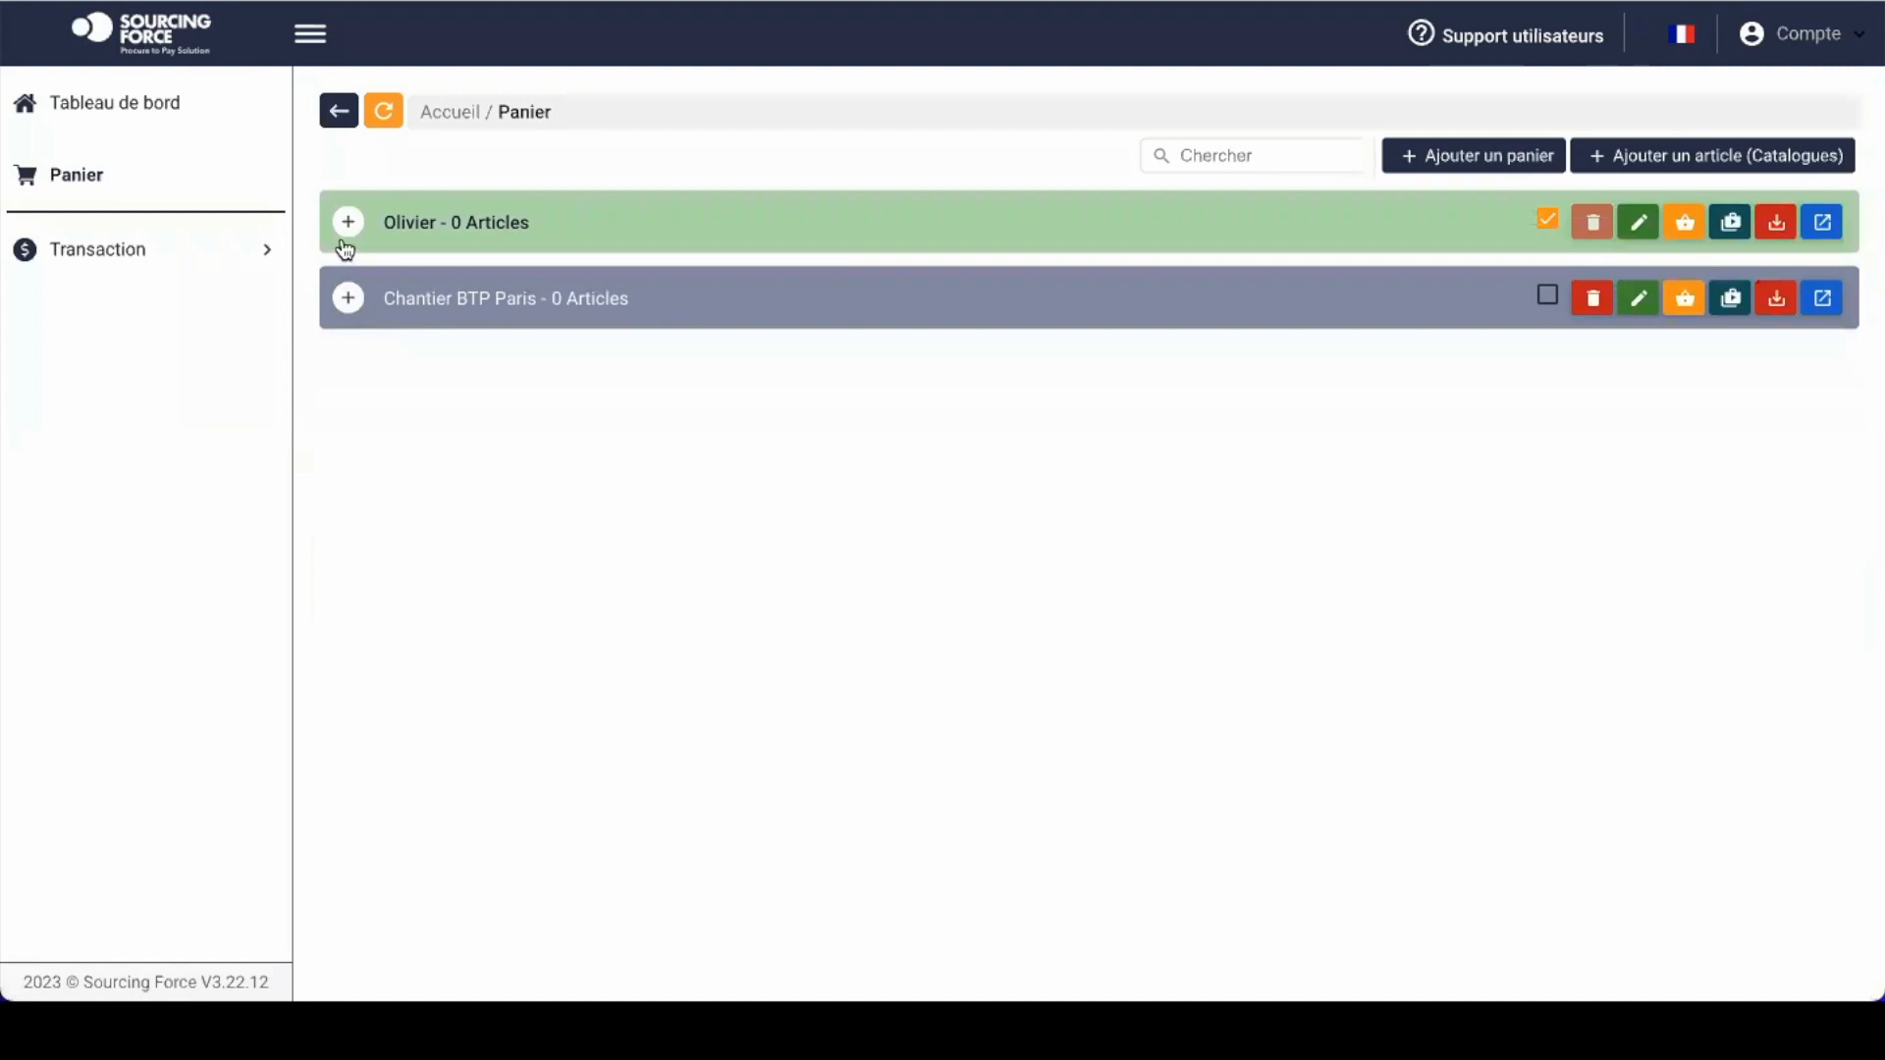
pyautogui.click(351, 224)
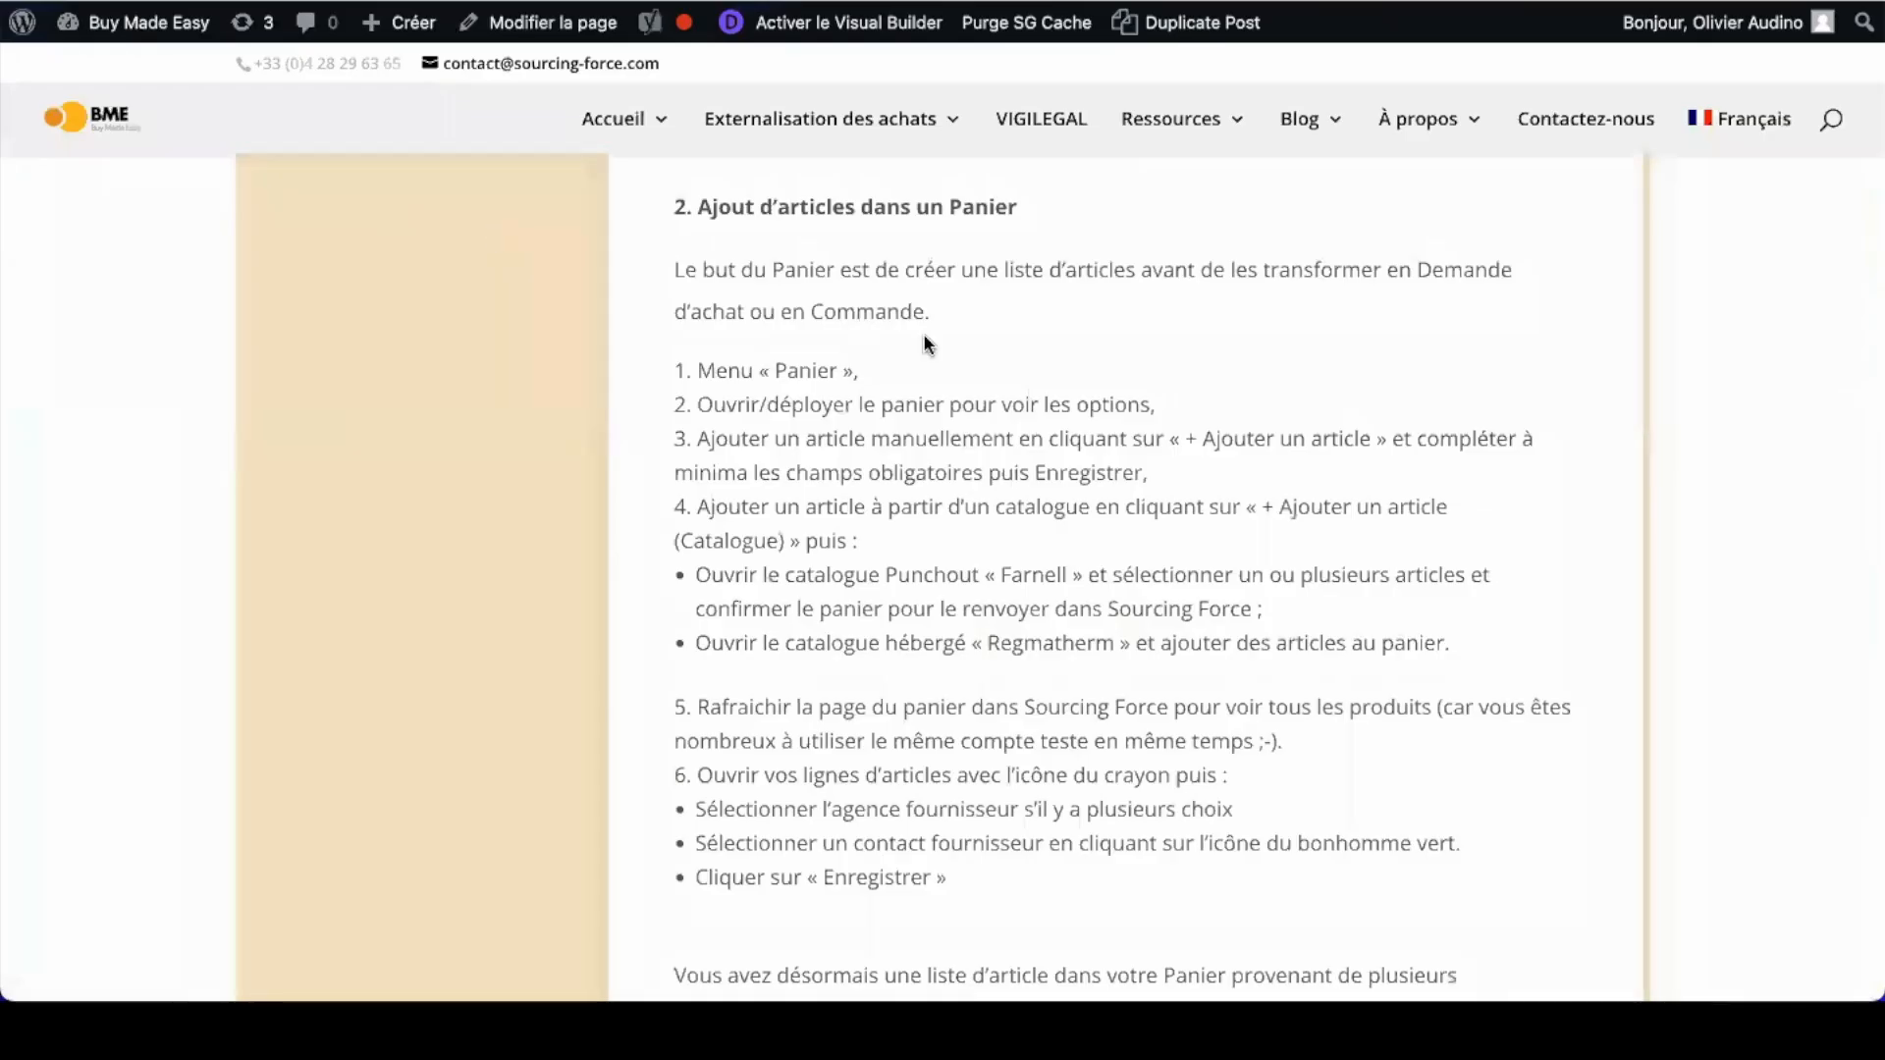
# Step: Highlight the tutorial step on adding an article manually, then return to the Sourcing Force cart
pyautogui.tripleClick(752, 441)
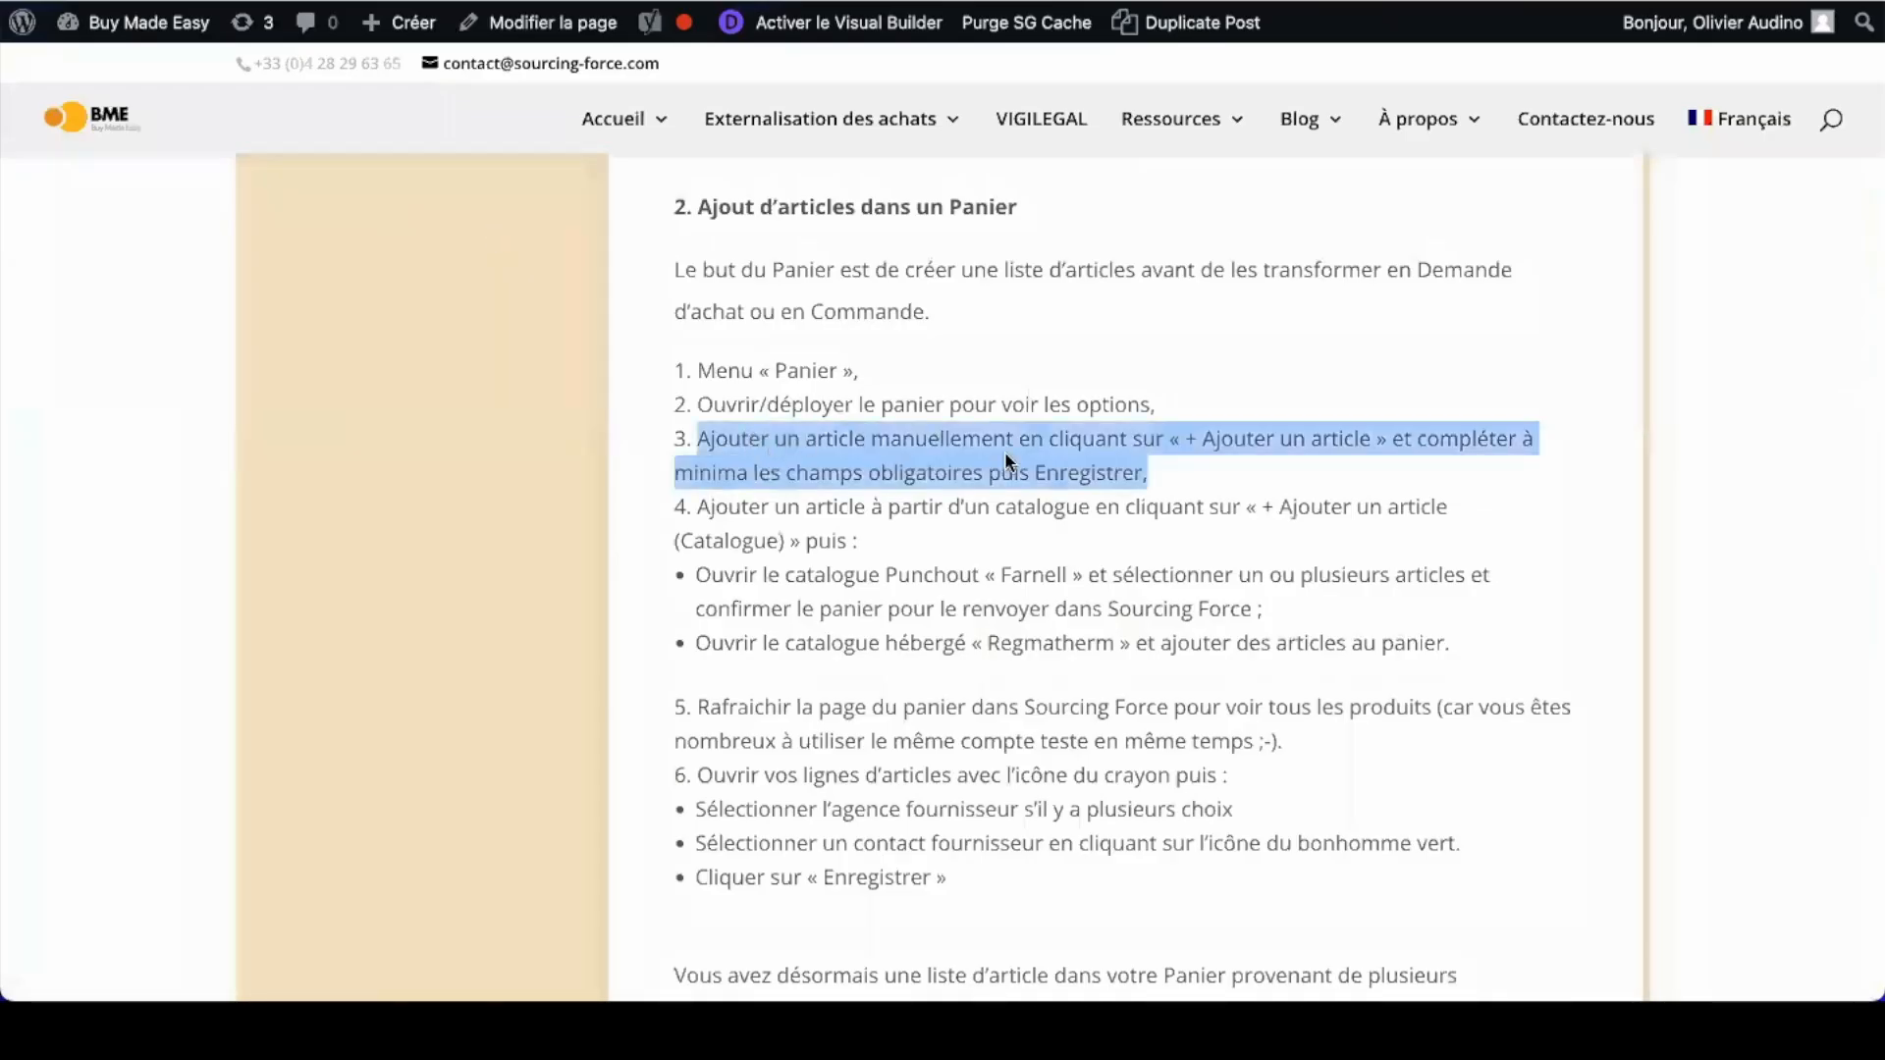
pyautogui.hotkey('ctrl', 'Tab')
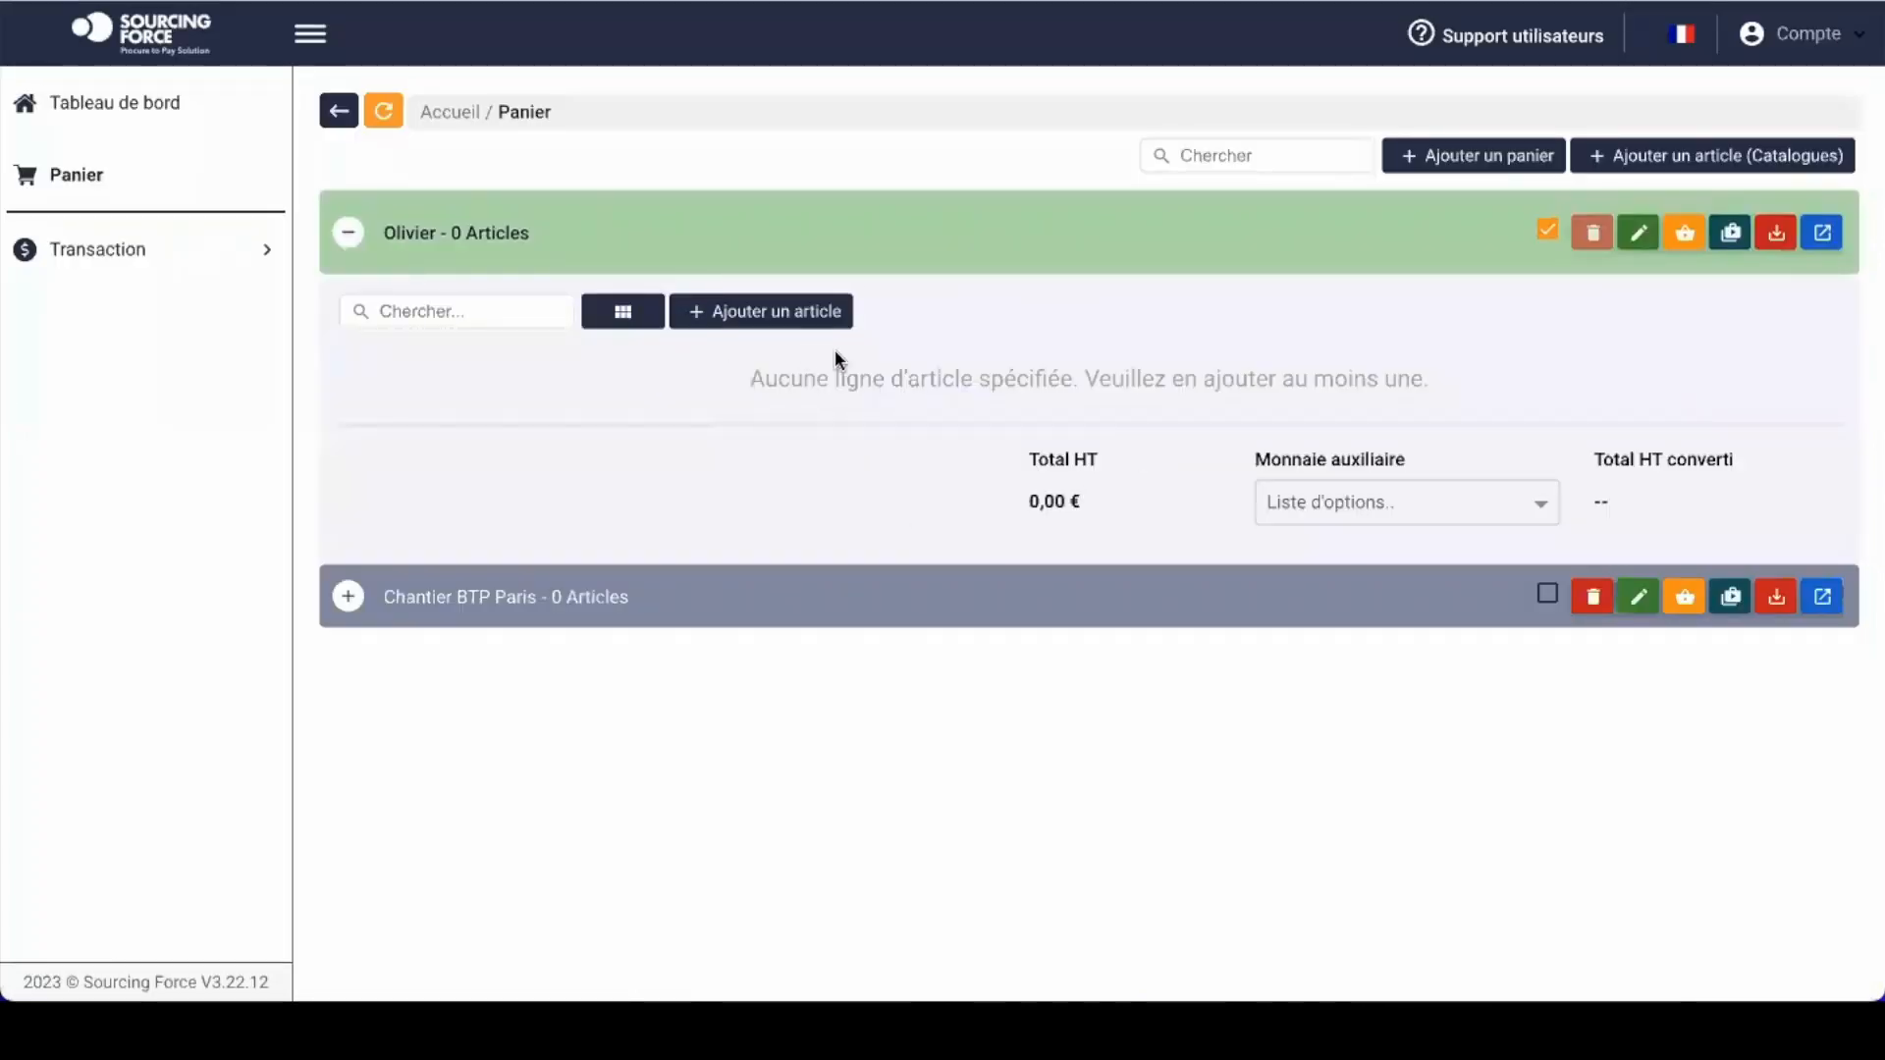
# Step: Start a manual article with supplier AMAZON and agency AMAZON (0, Luxembourg), and open its contact list
pyautogui.click(785, 321)
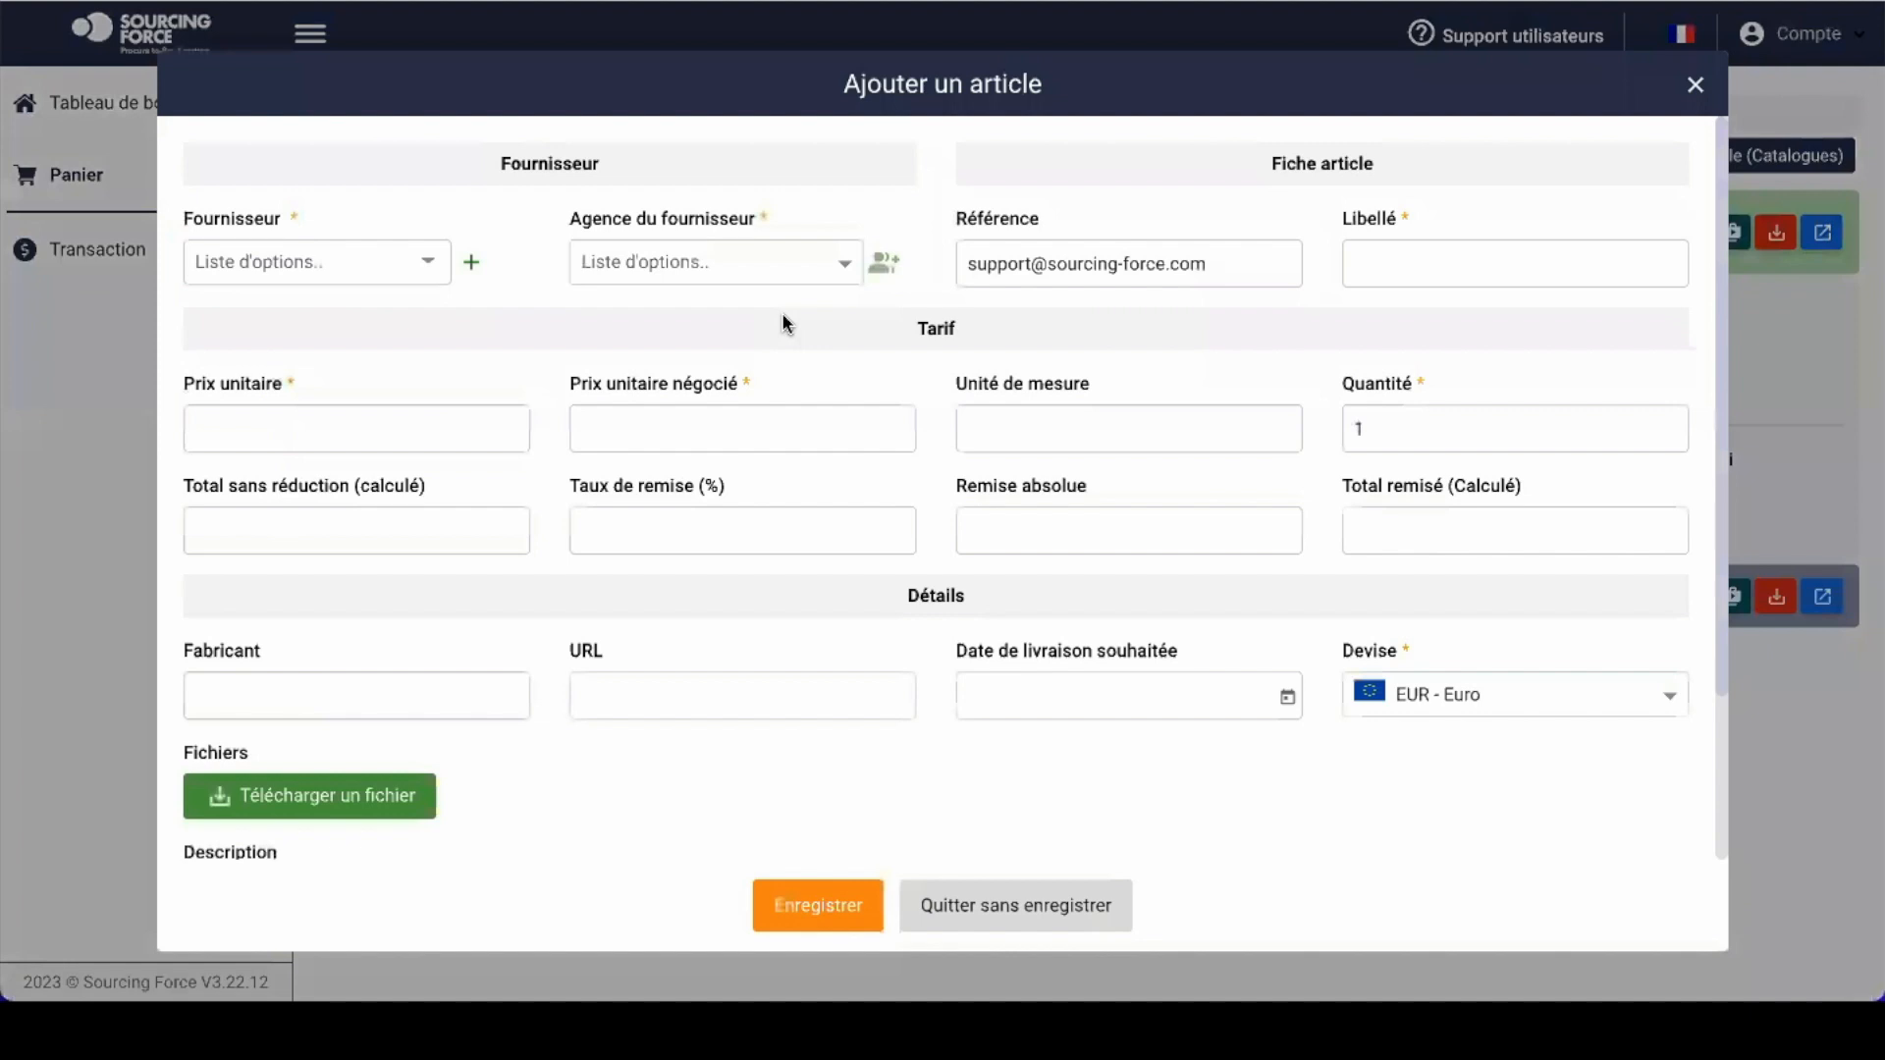
pyautogui.click(295, 265)
pyautogui.scroll(-4, 316, 505)
pyautogui.scroll(-10, 318, 504)
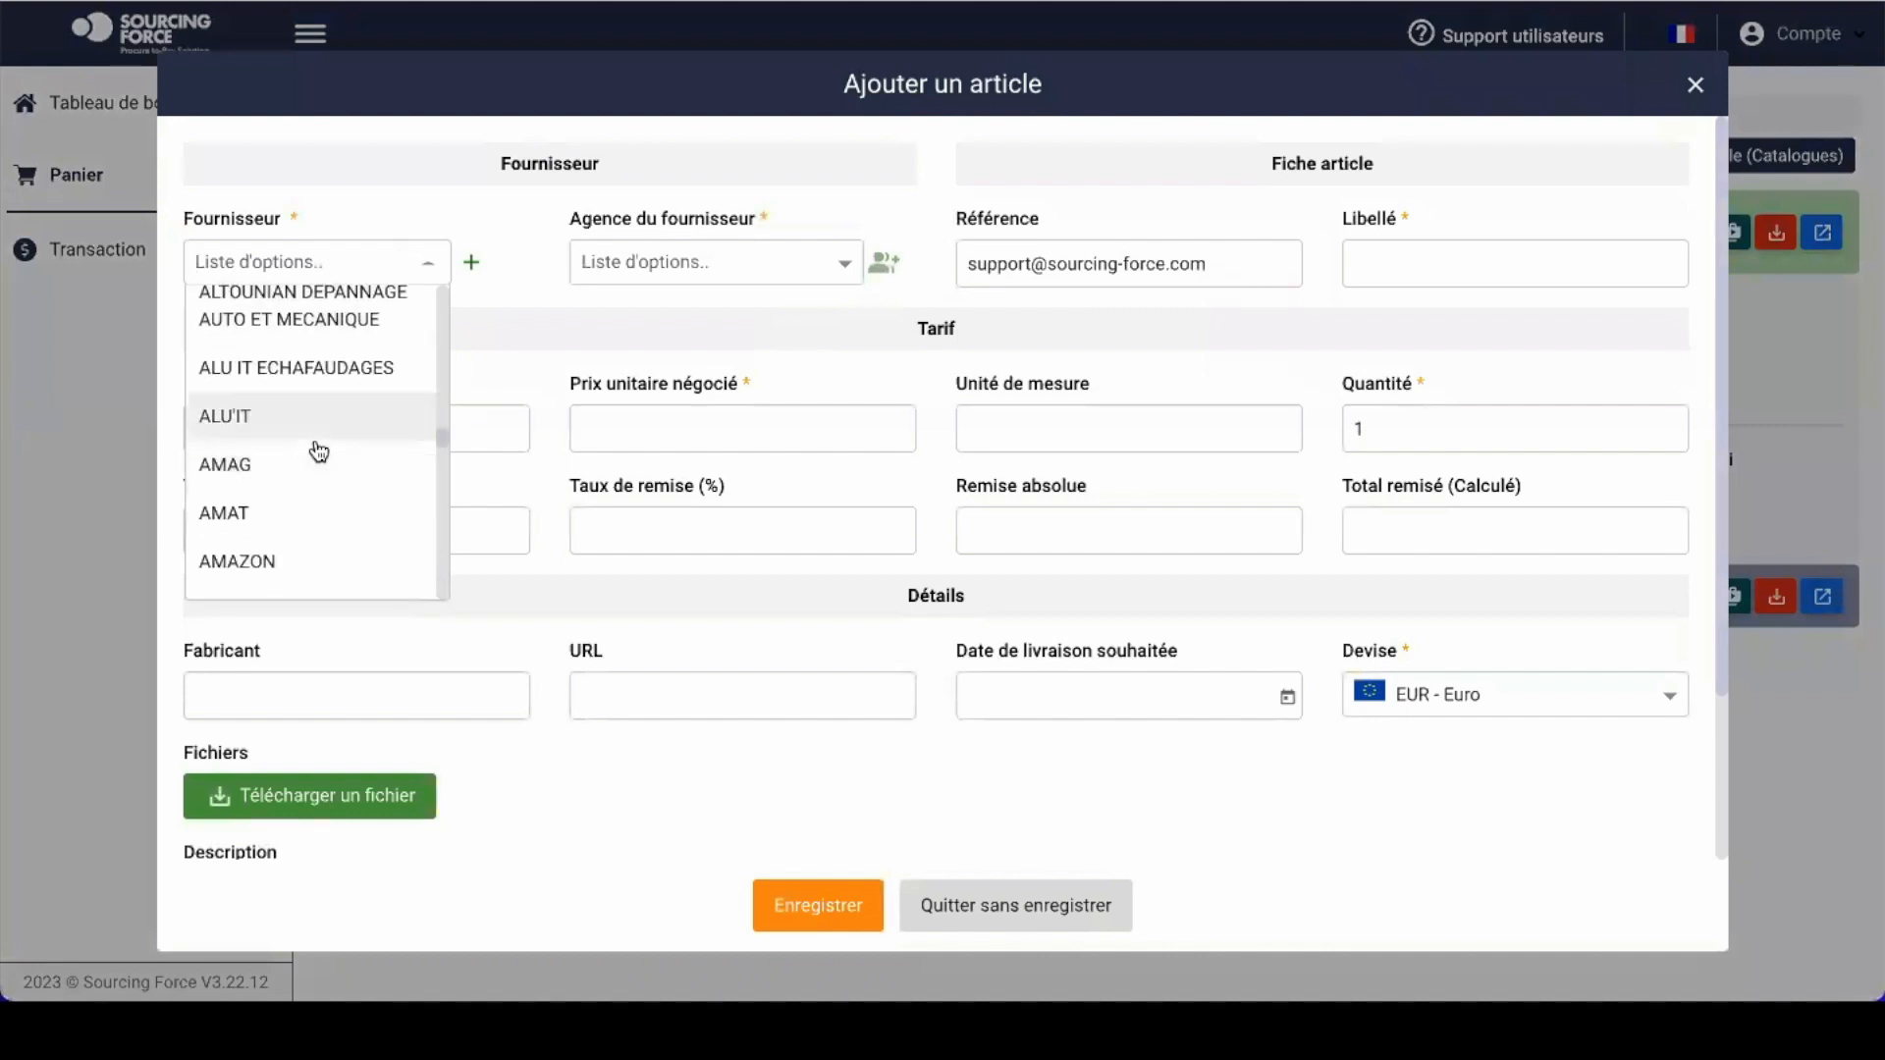
pyautogui.scroll(-1, 318, 454)
pyautogui.click(296, 506)
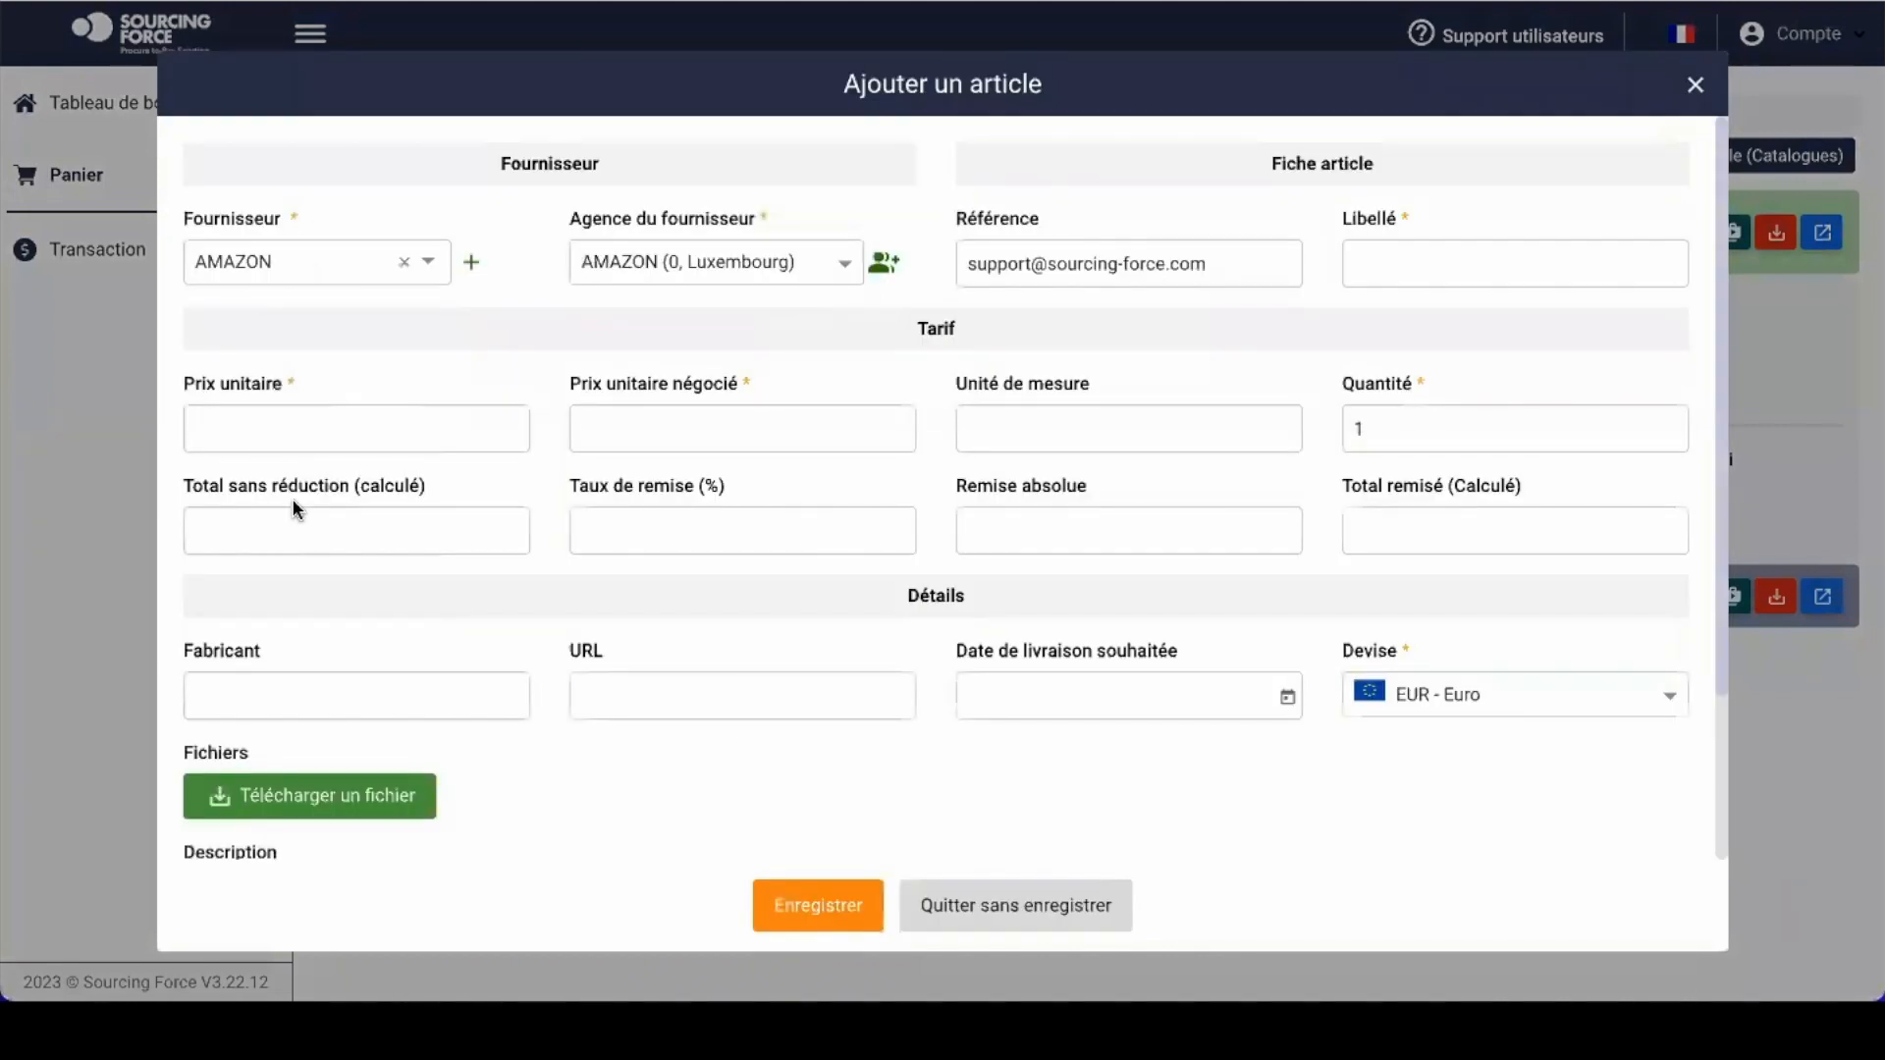
pyautogui.click(713, 271)
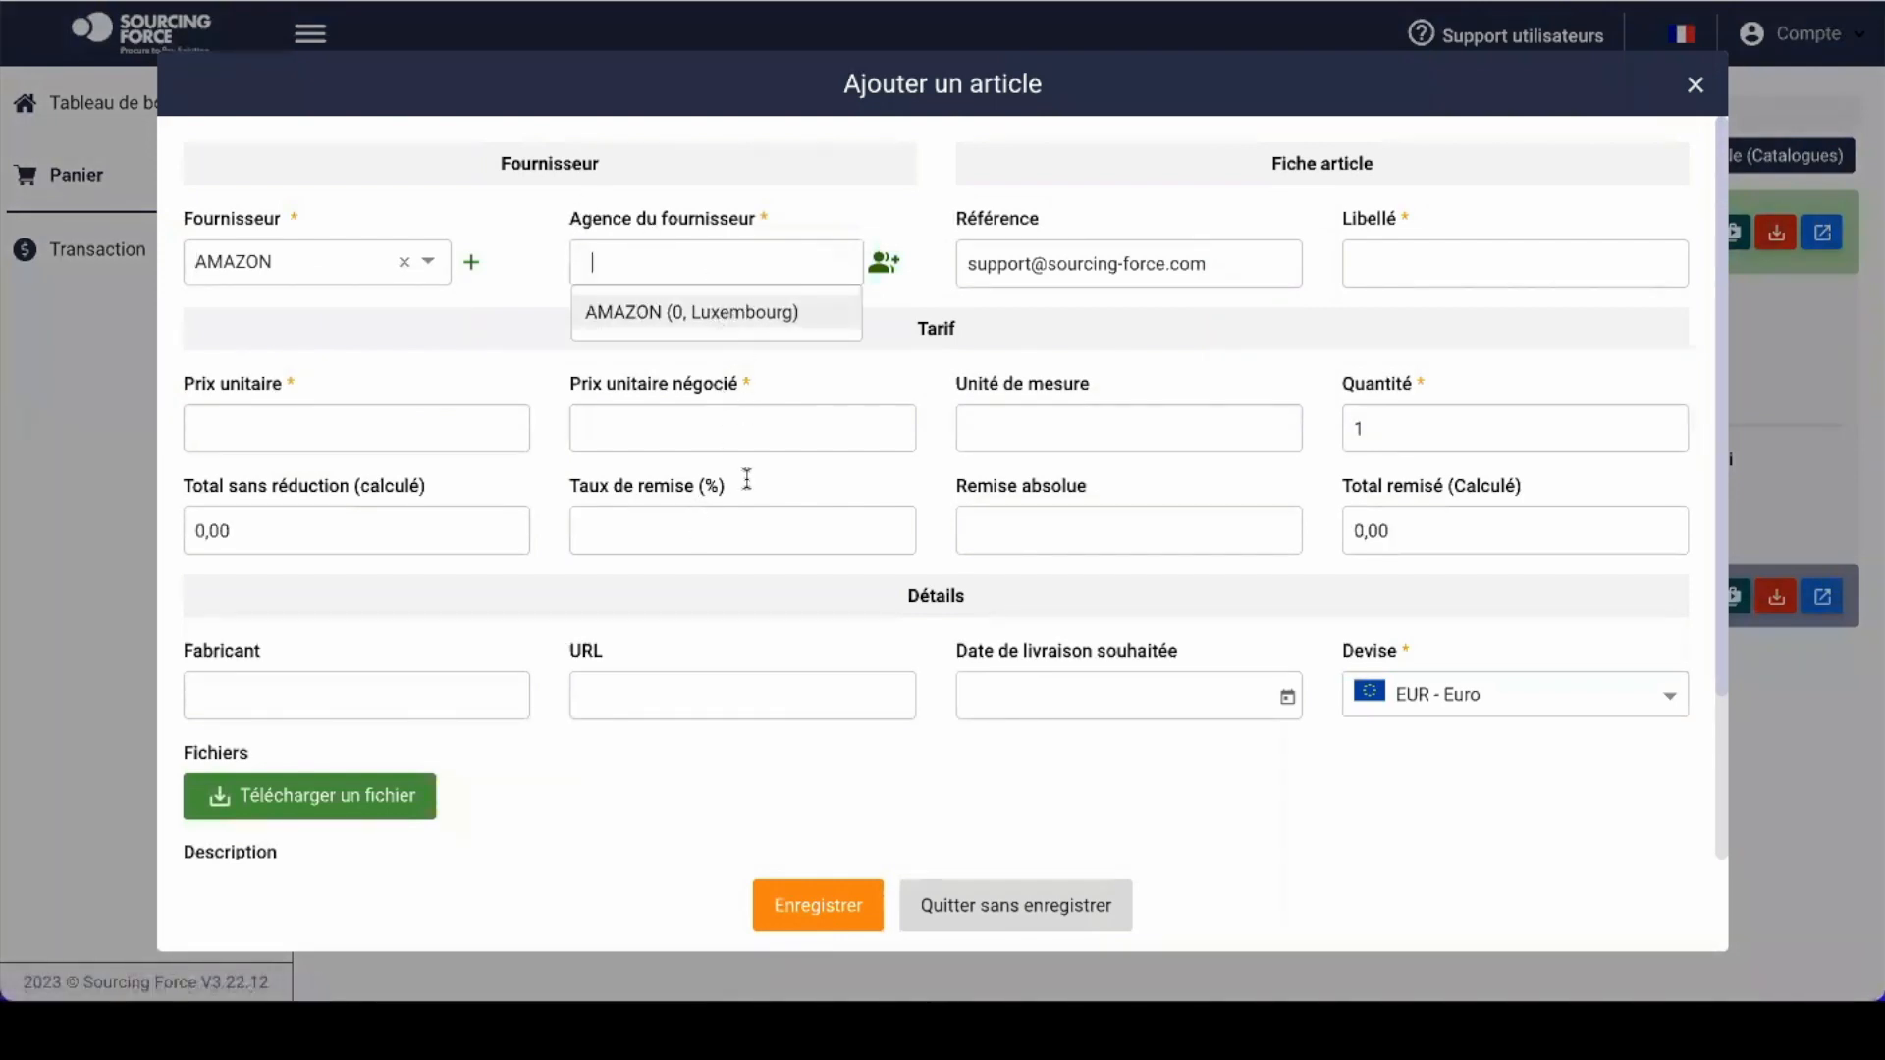
pyautogui.press('Return')
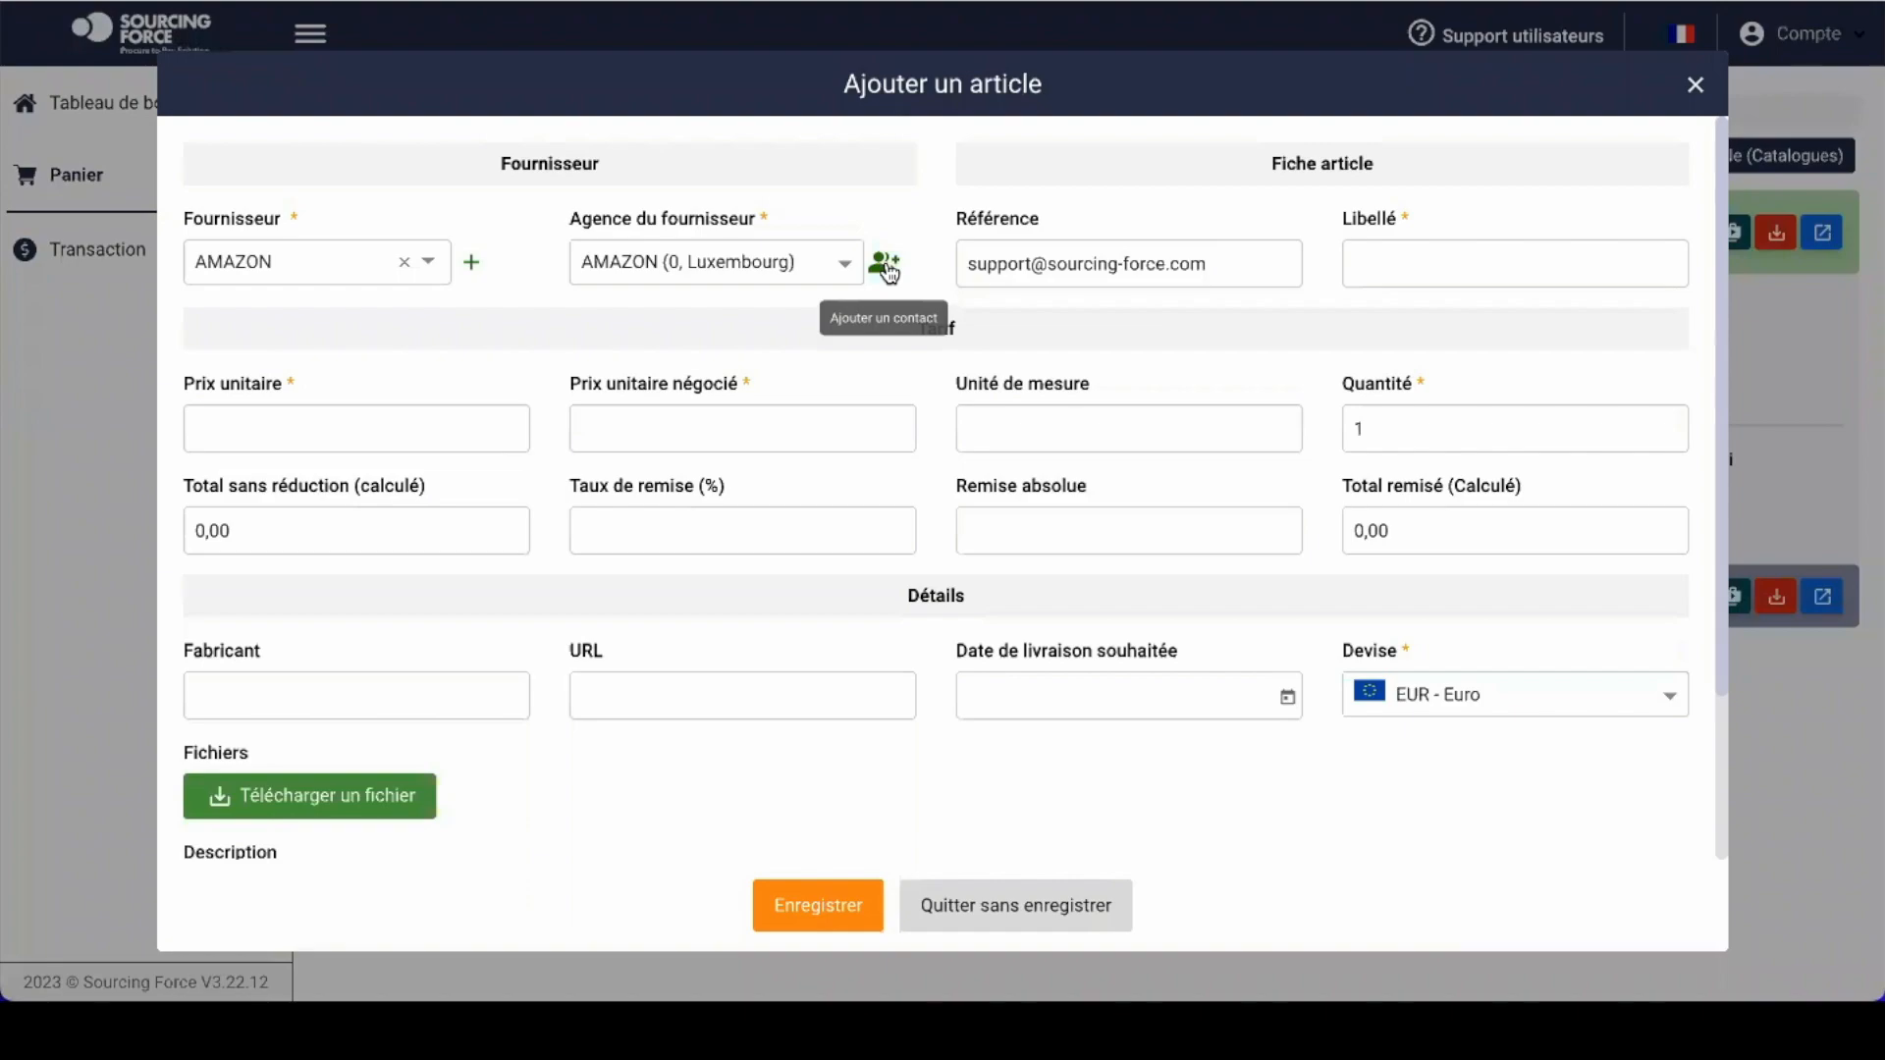
pyautogui.click(886, 266)
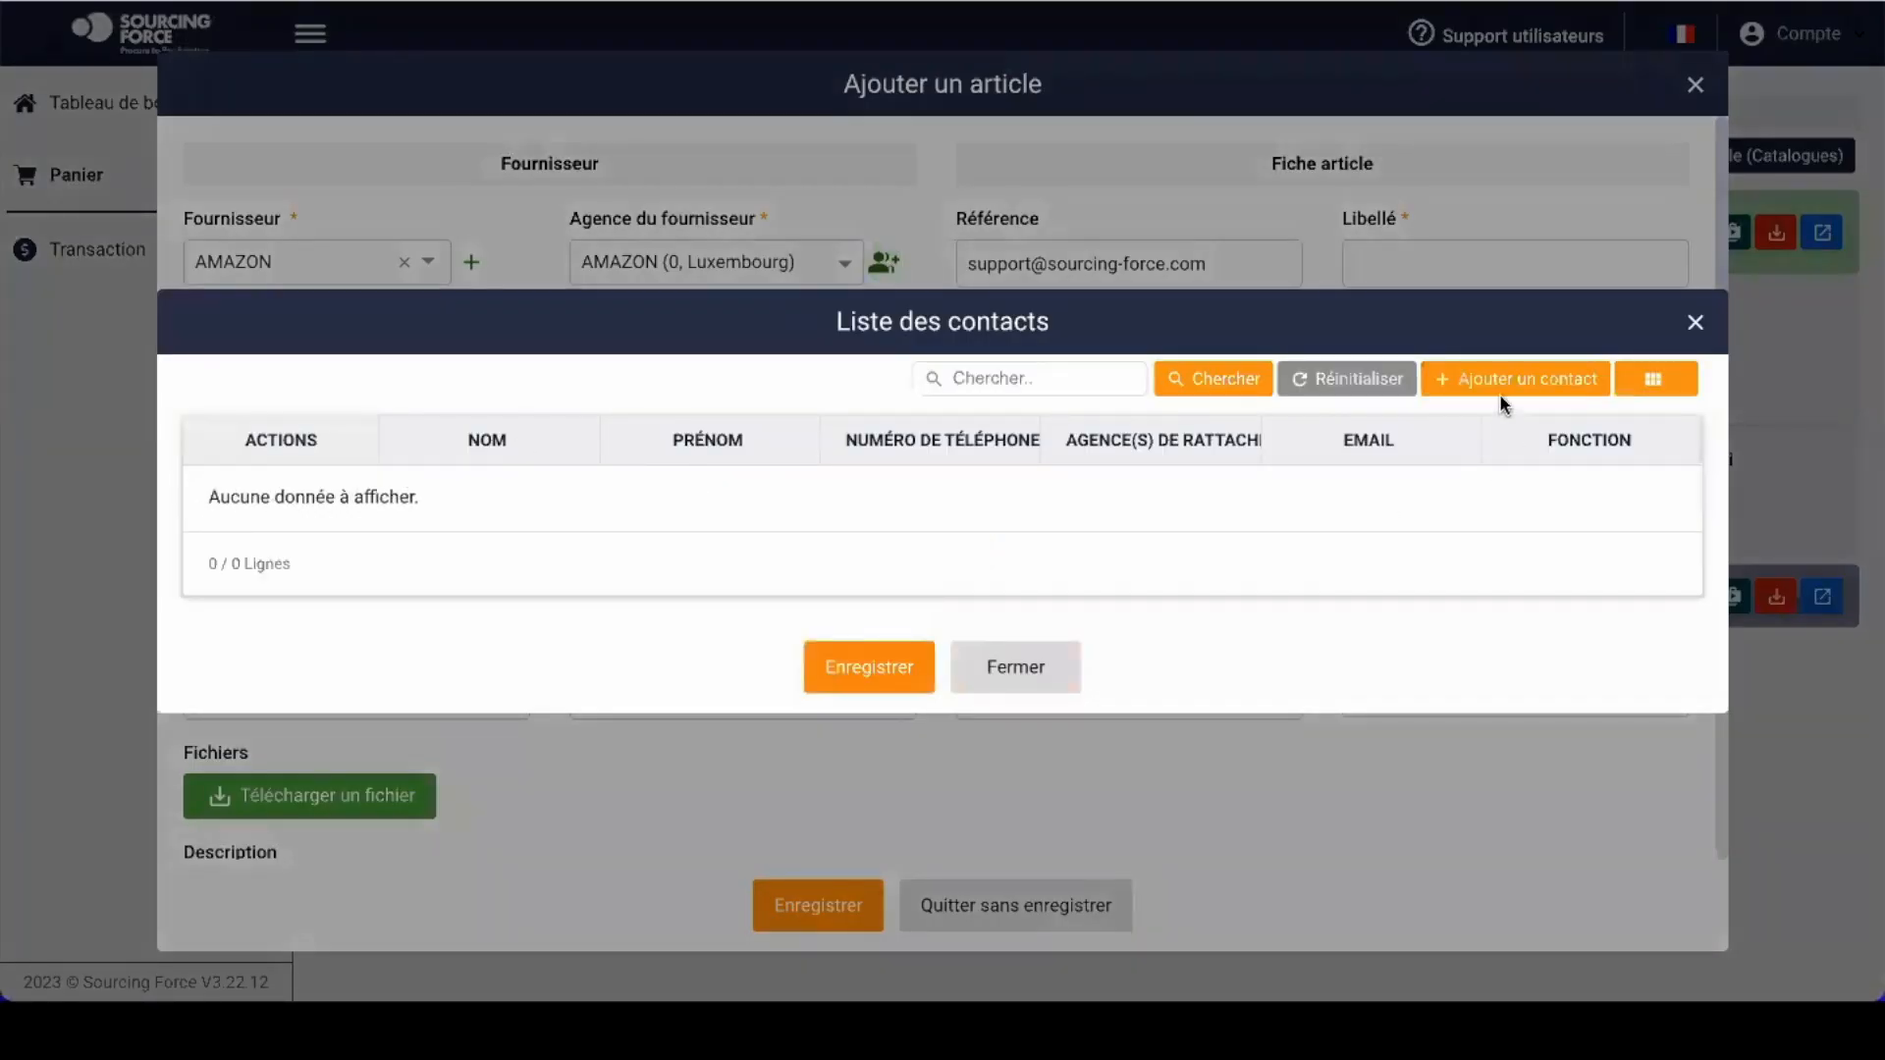
# Step: Begin a new supplier contact, entering the contact's e-mail address and last name
pyautogui.click(1523, 385)
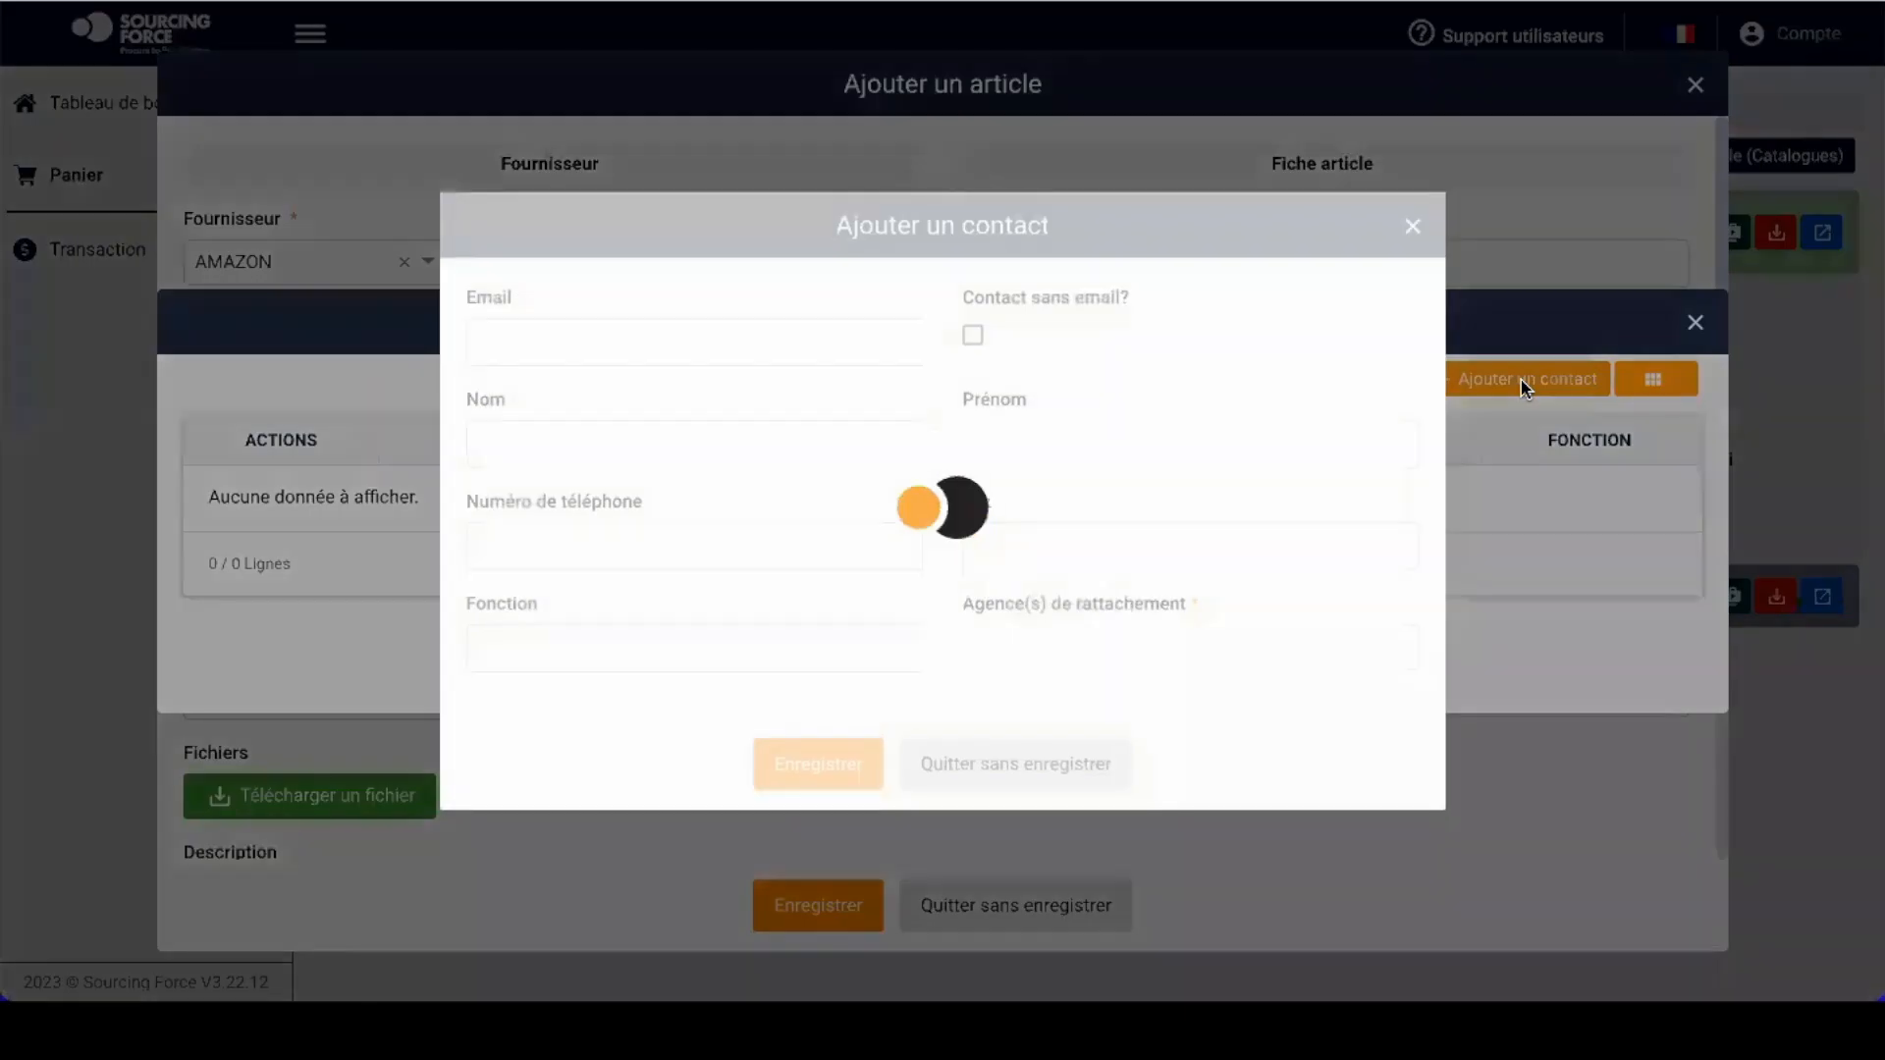
pyautogui.click(648, 341)
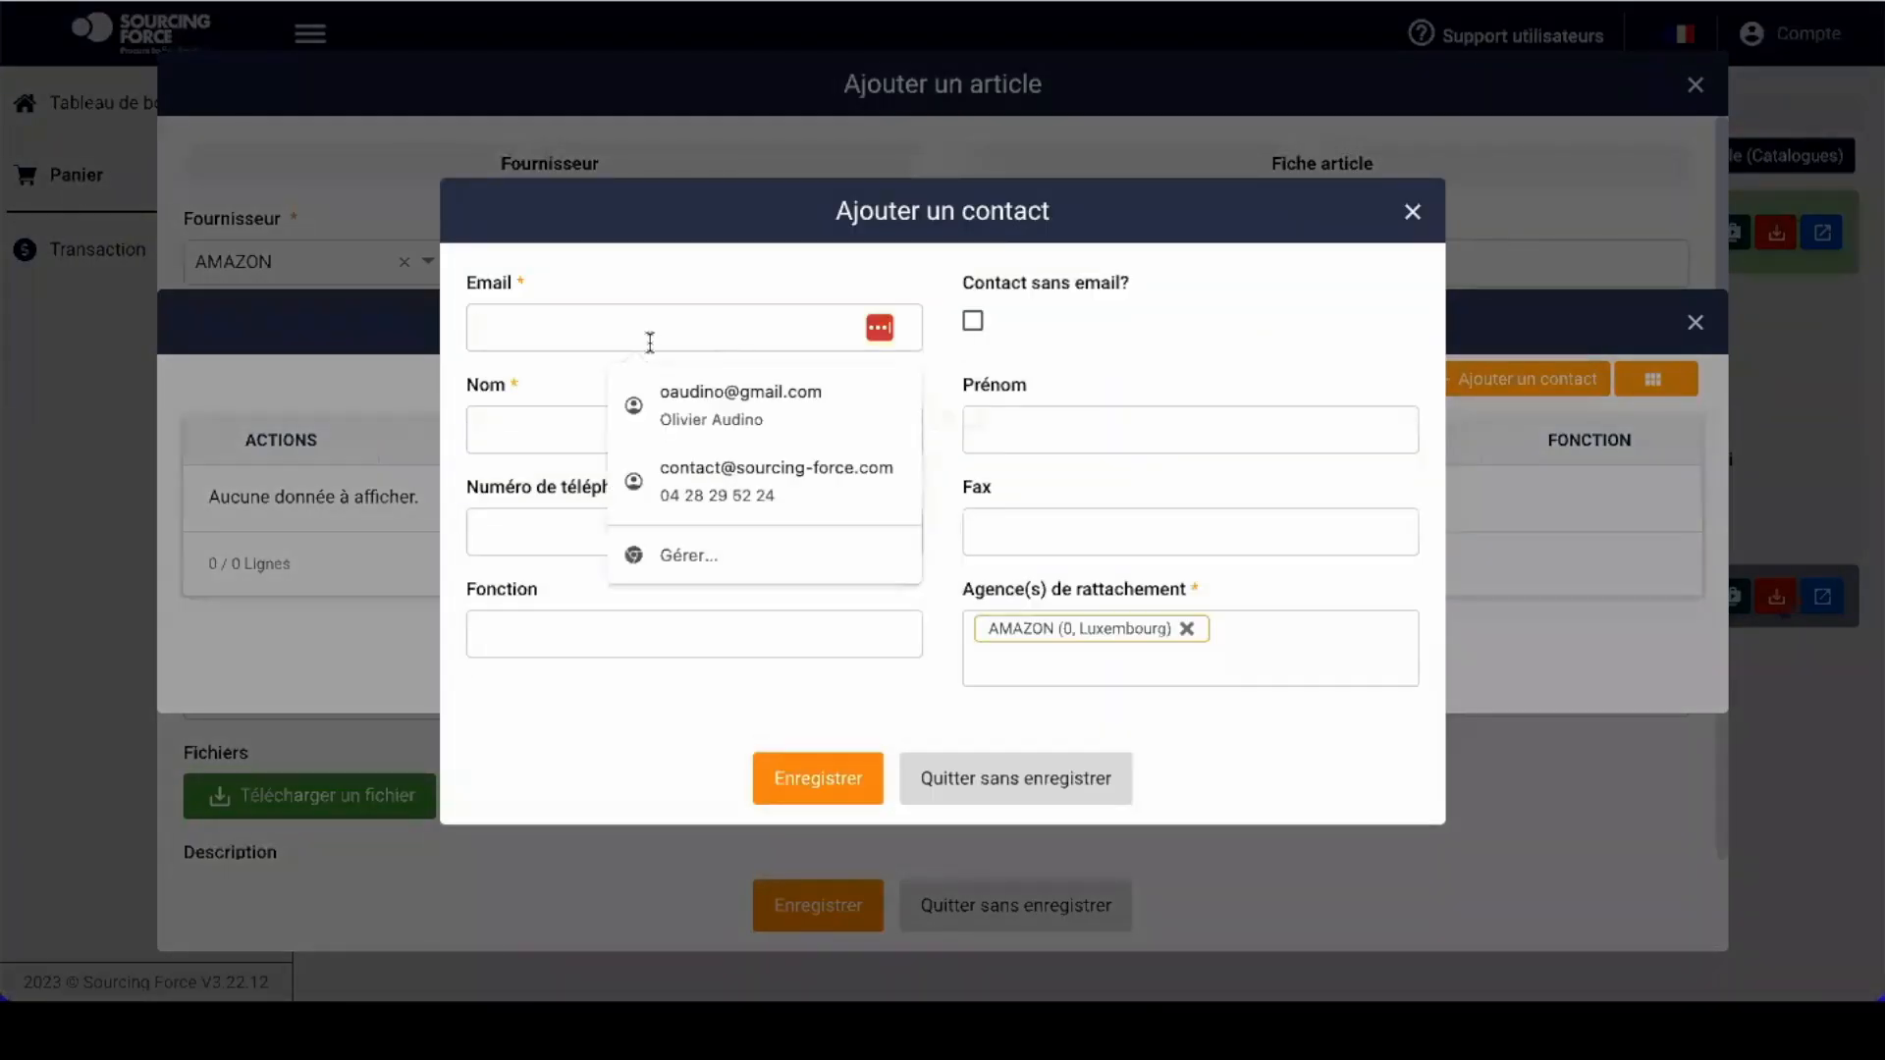
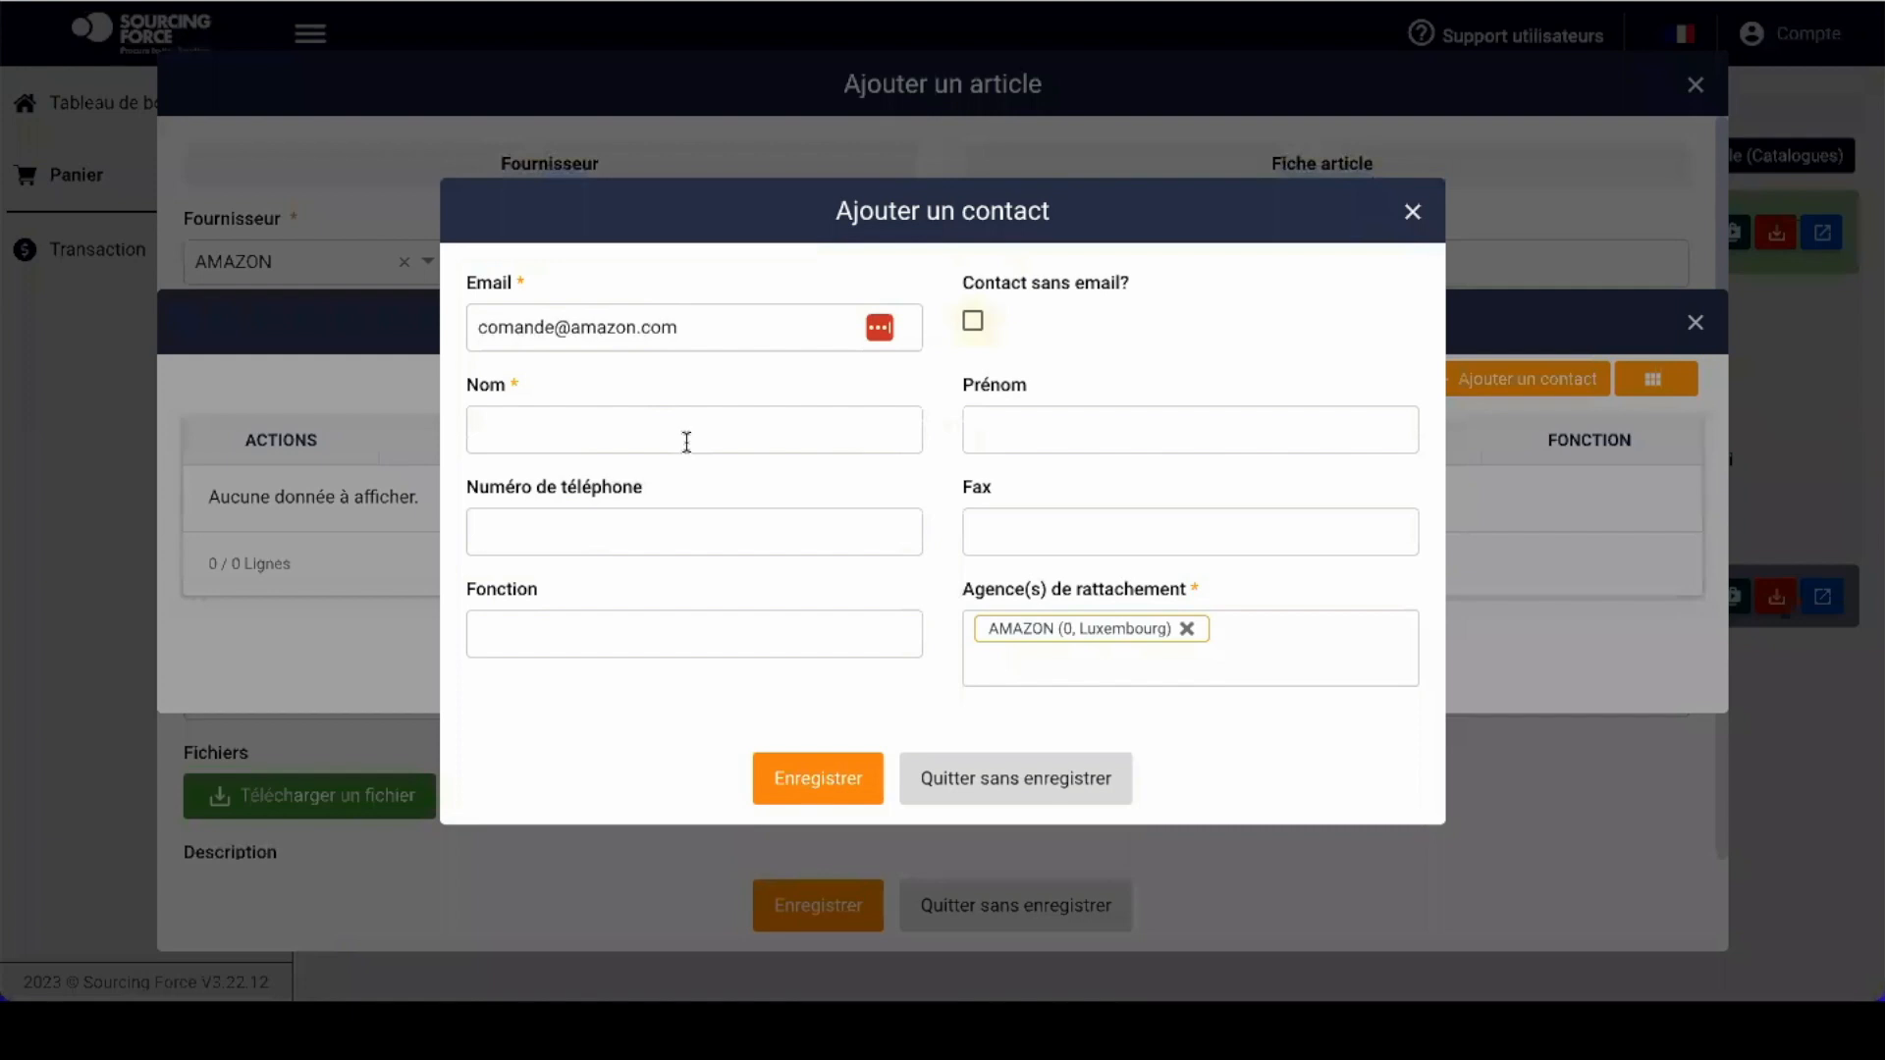
pyautogui.click(687, 442)
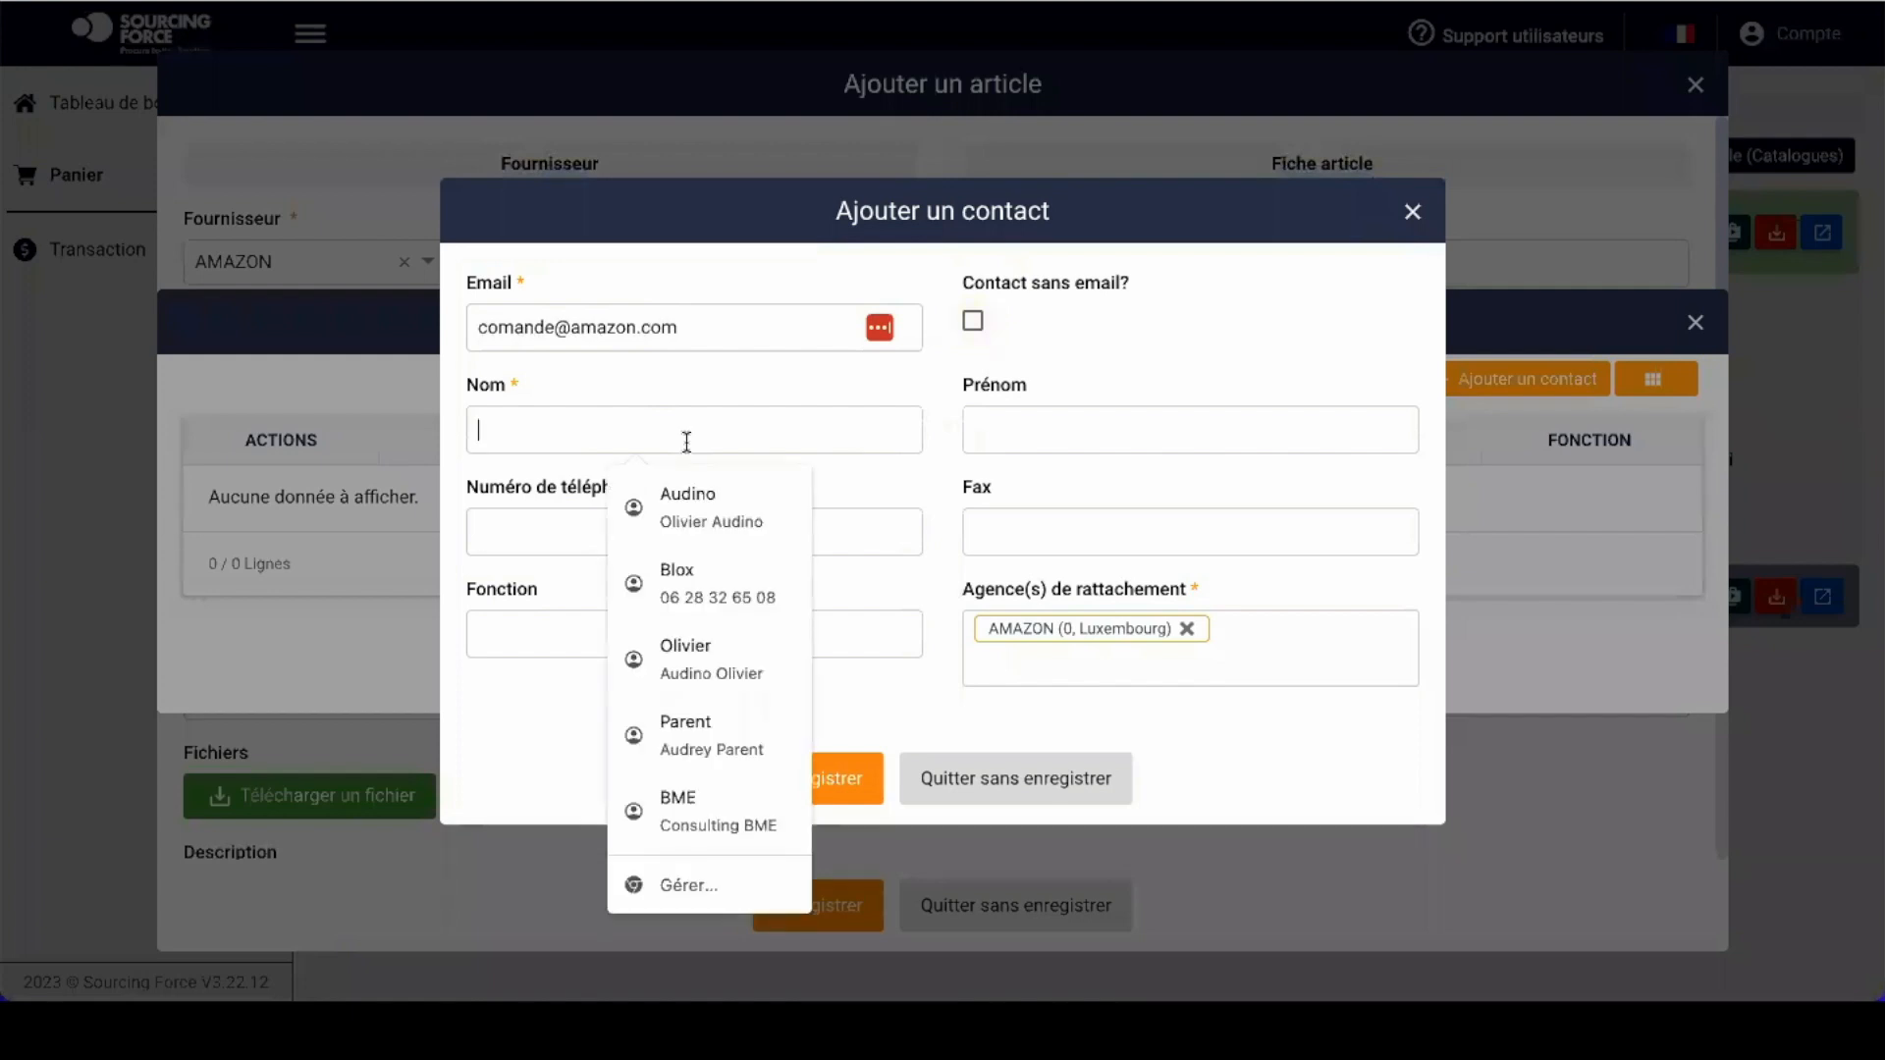
pyautogui.write('Rooger')
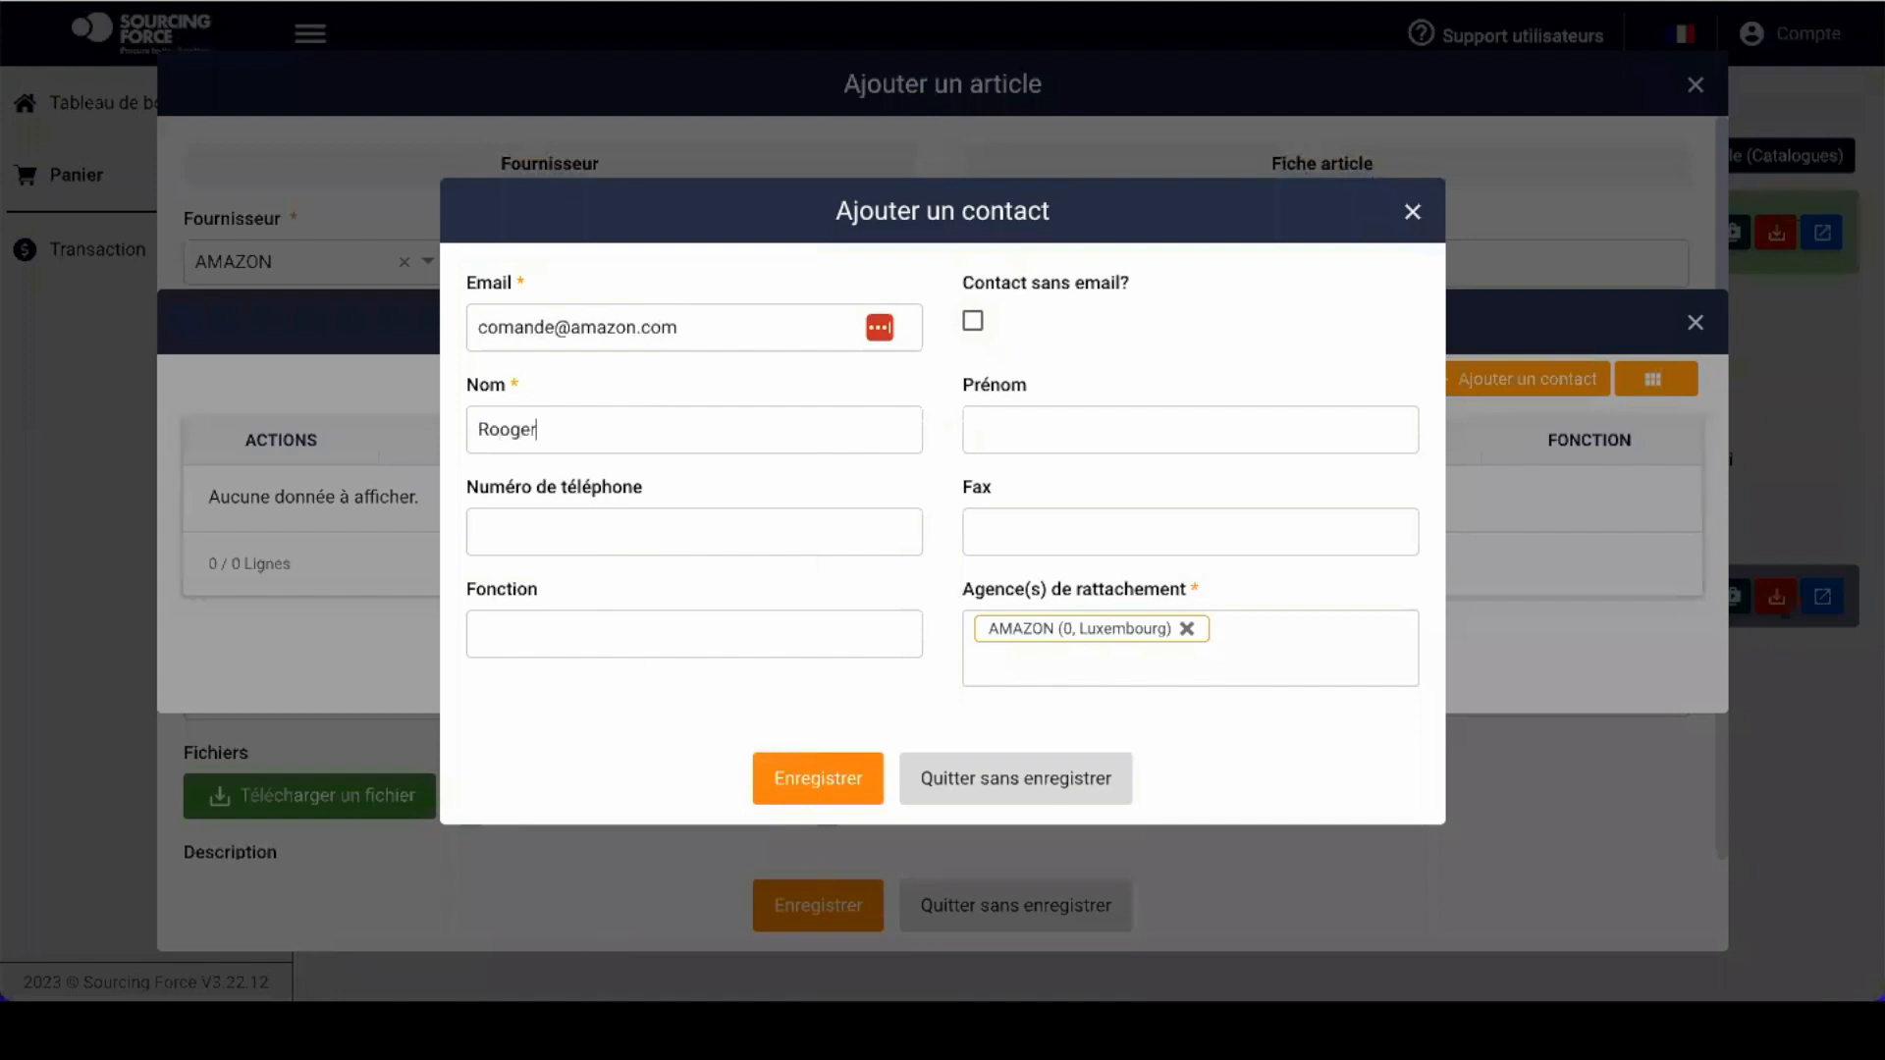
pyautogui.press('Left')
pyautogui.press('Left')
pyautogui.press('Left')
pyautogui.press('BackSpace')
# Step: Save the new AMAZON contact and select it for the article
pyautogui.click(1041, 432)
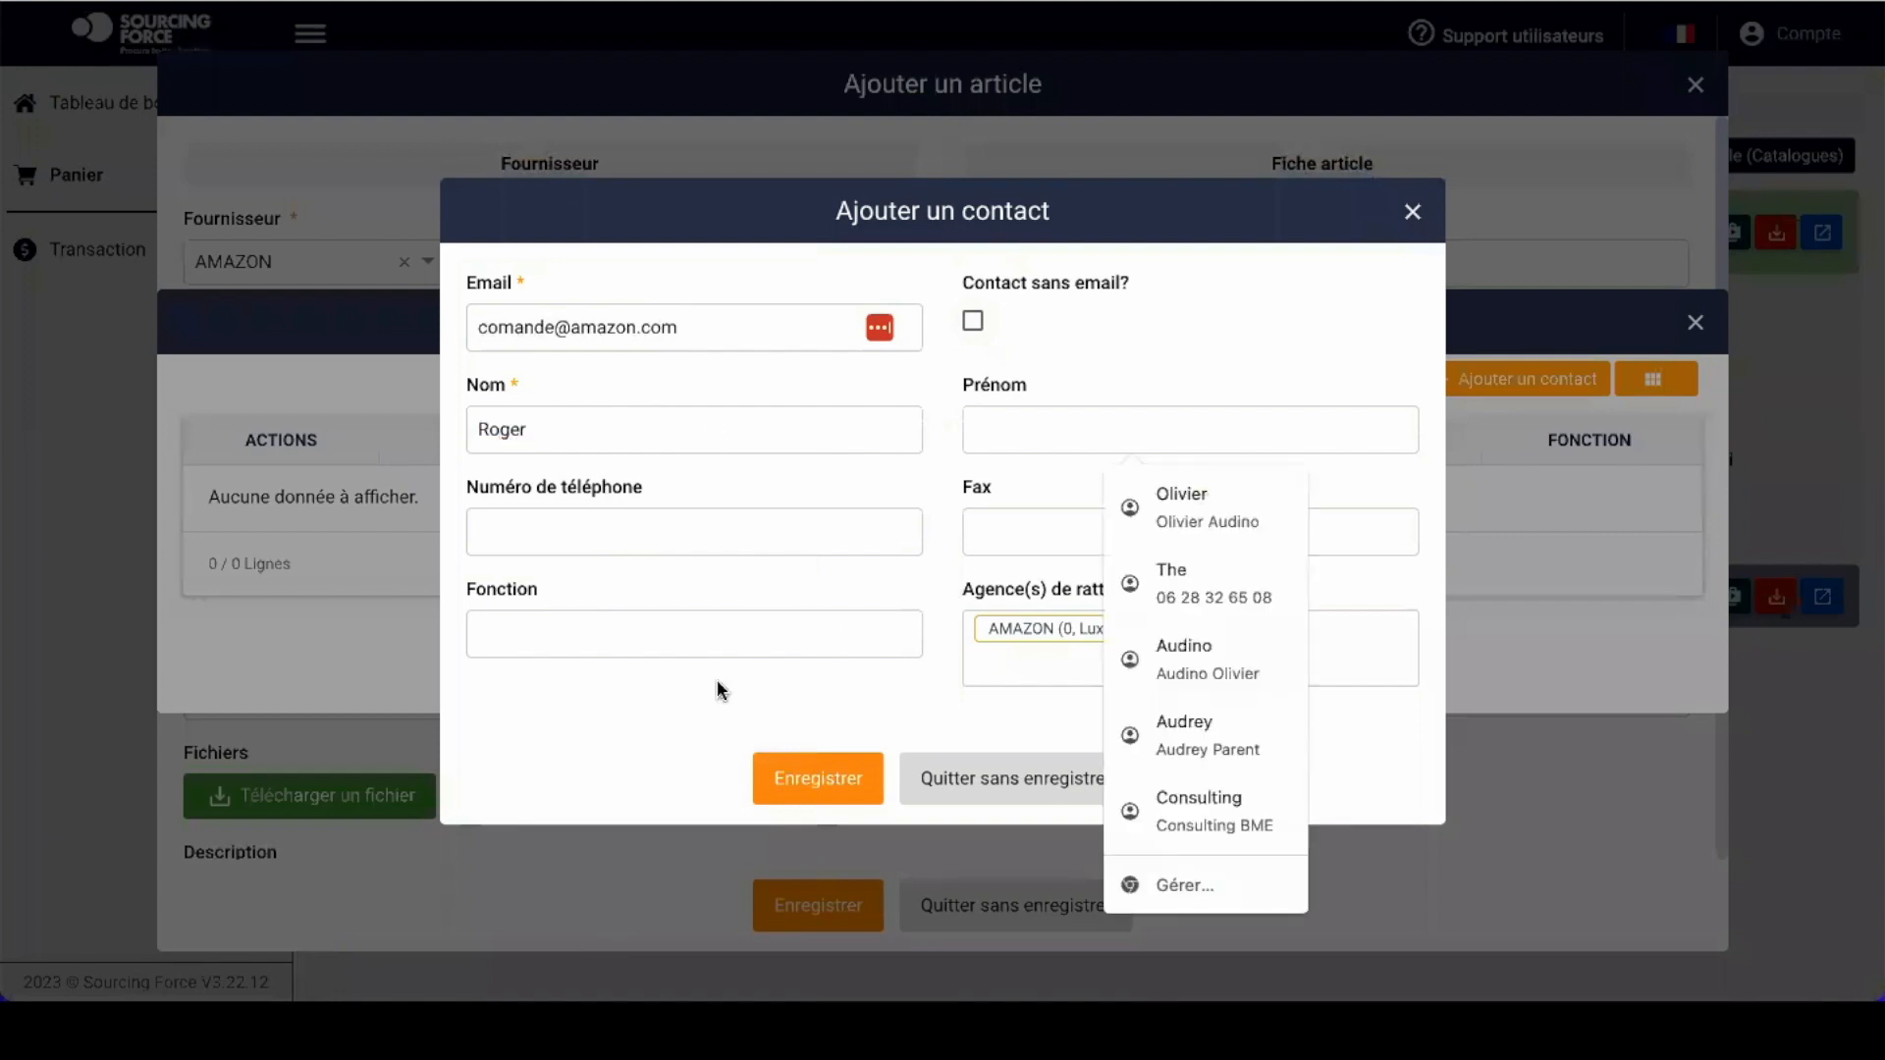
pyautogui.click(683, 731)
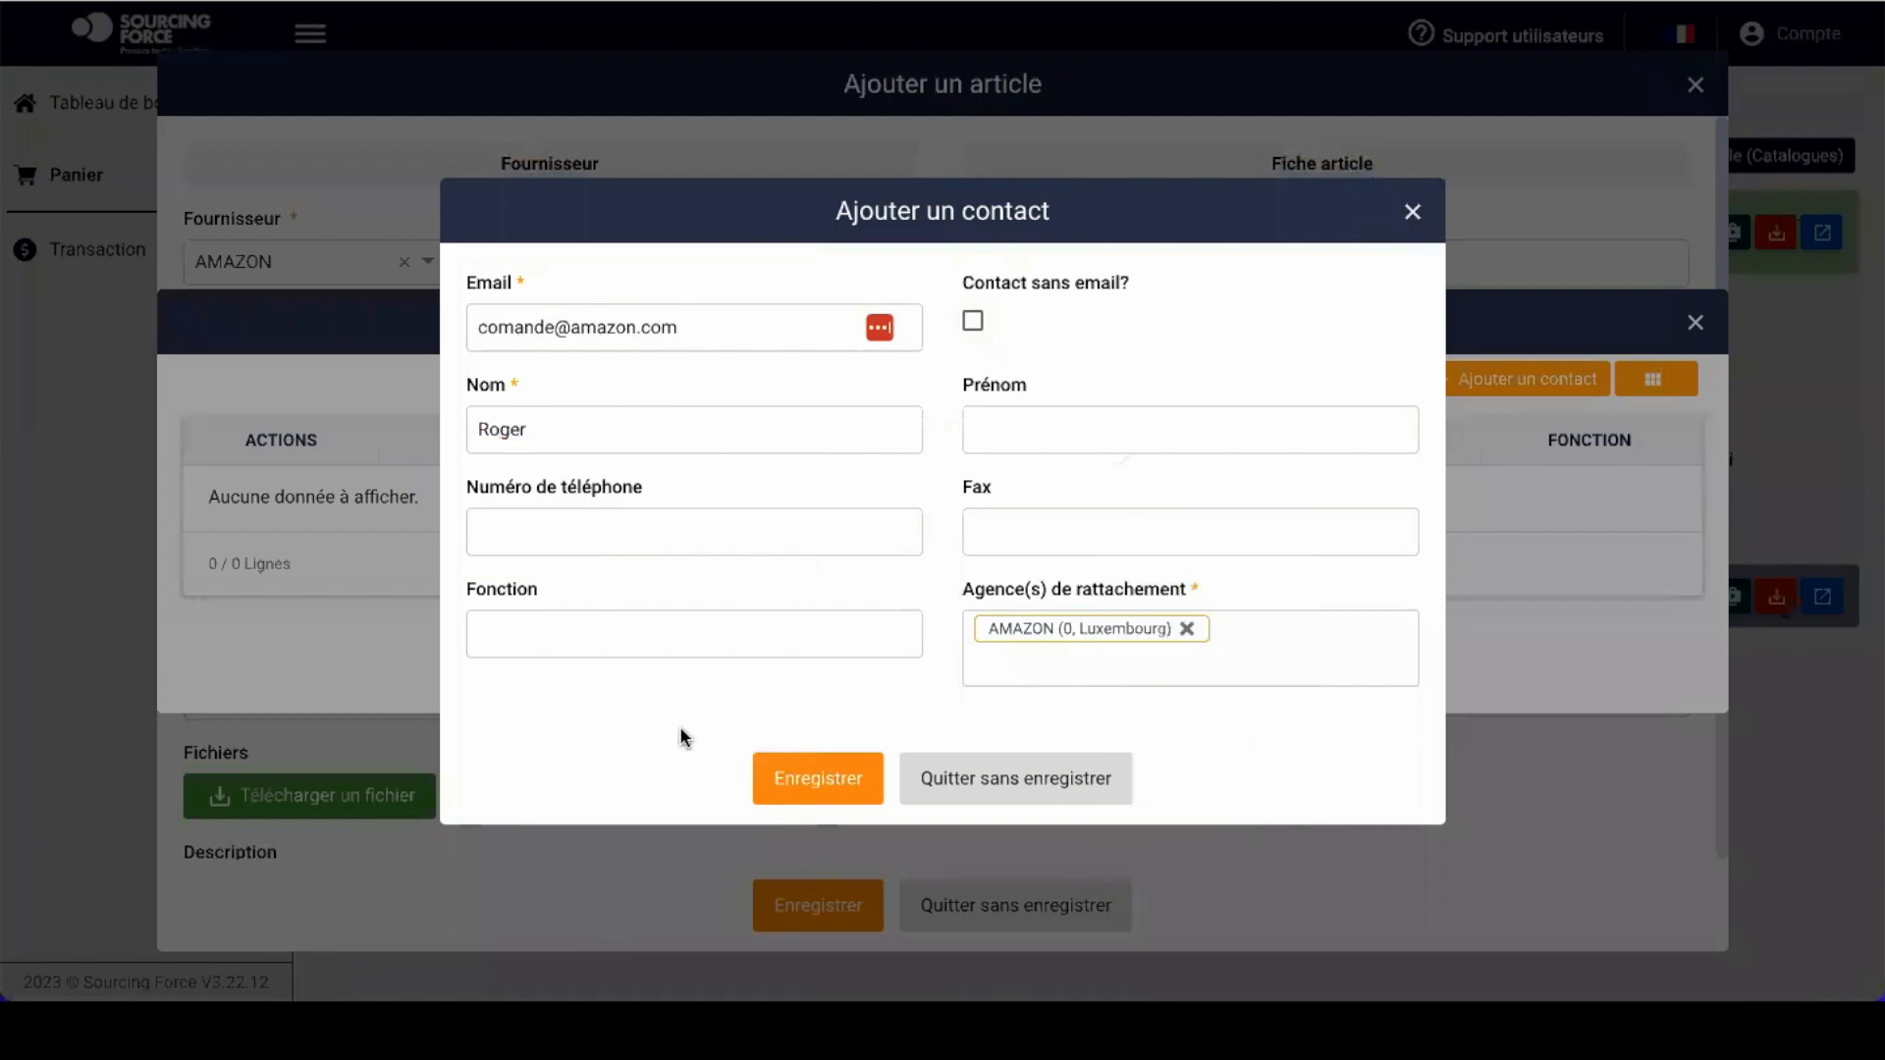
pyautogui.click(820, 781)
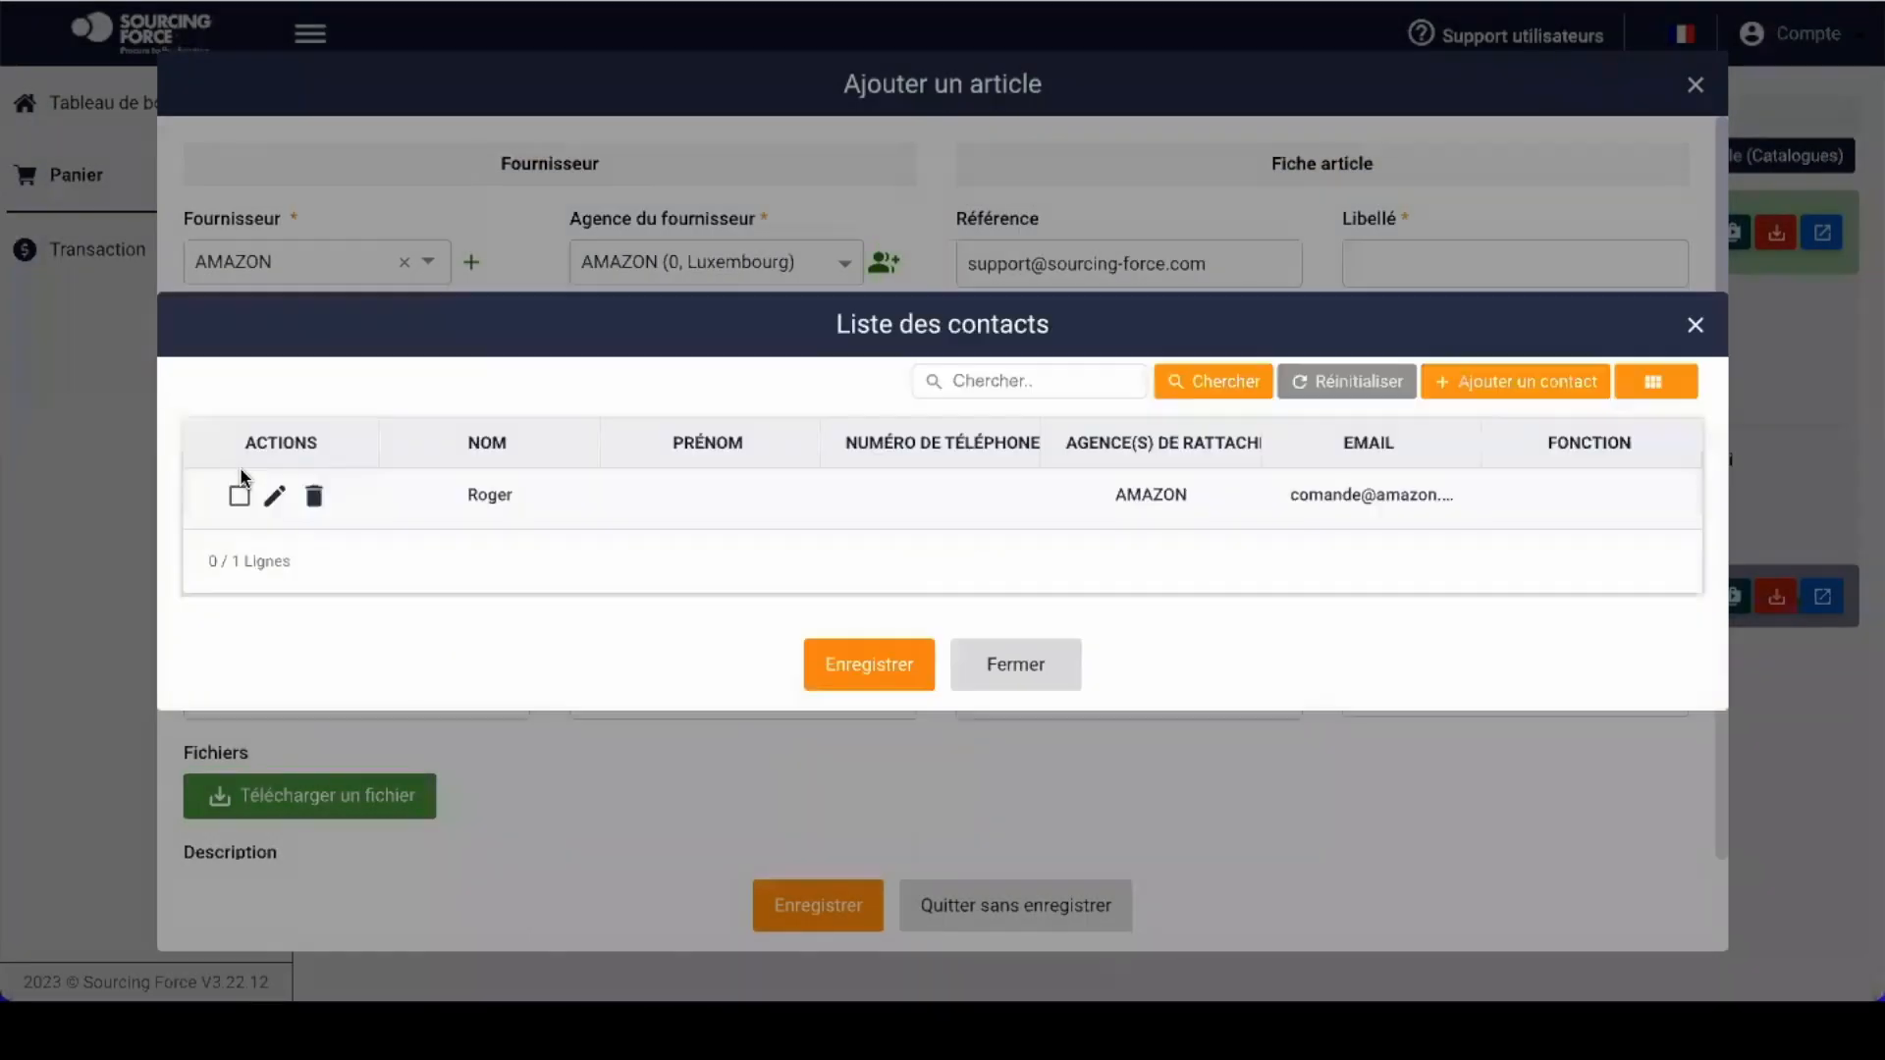
pyautogui.click(241, 498)
# Step: Set the article's reference AZERTY, label 'Table', unit price 100 and negotiated price 80
pyautogui.click(870, 668)
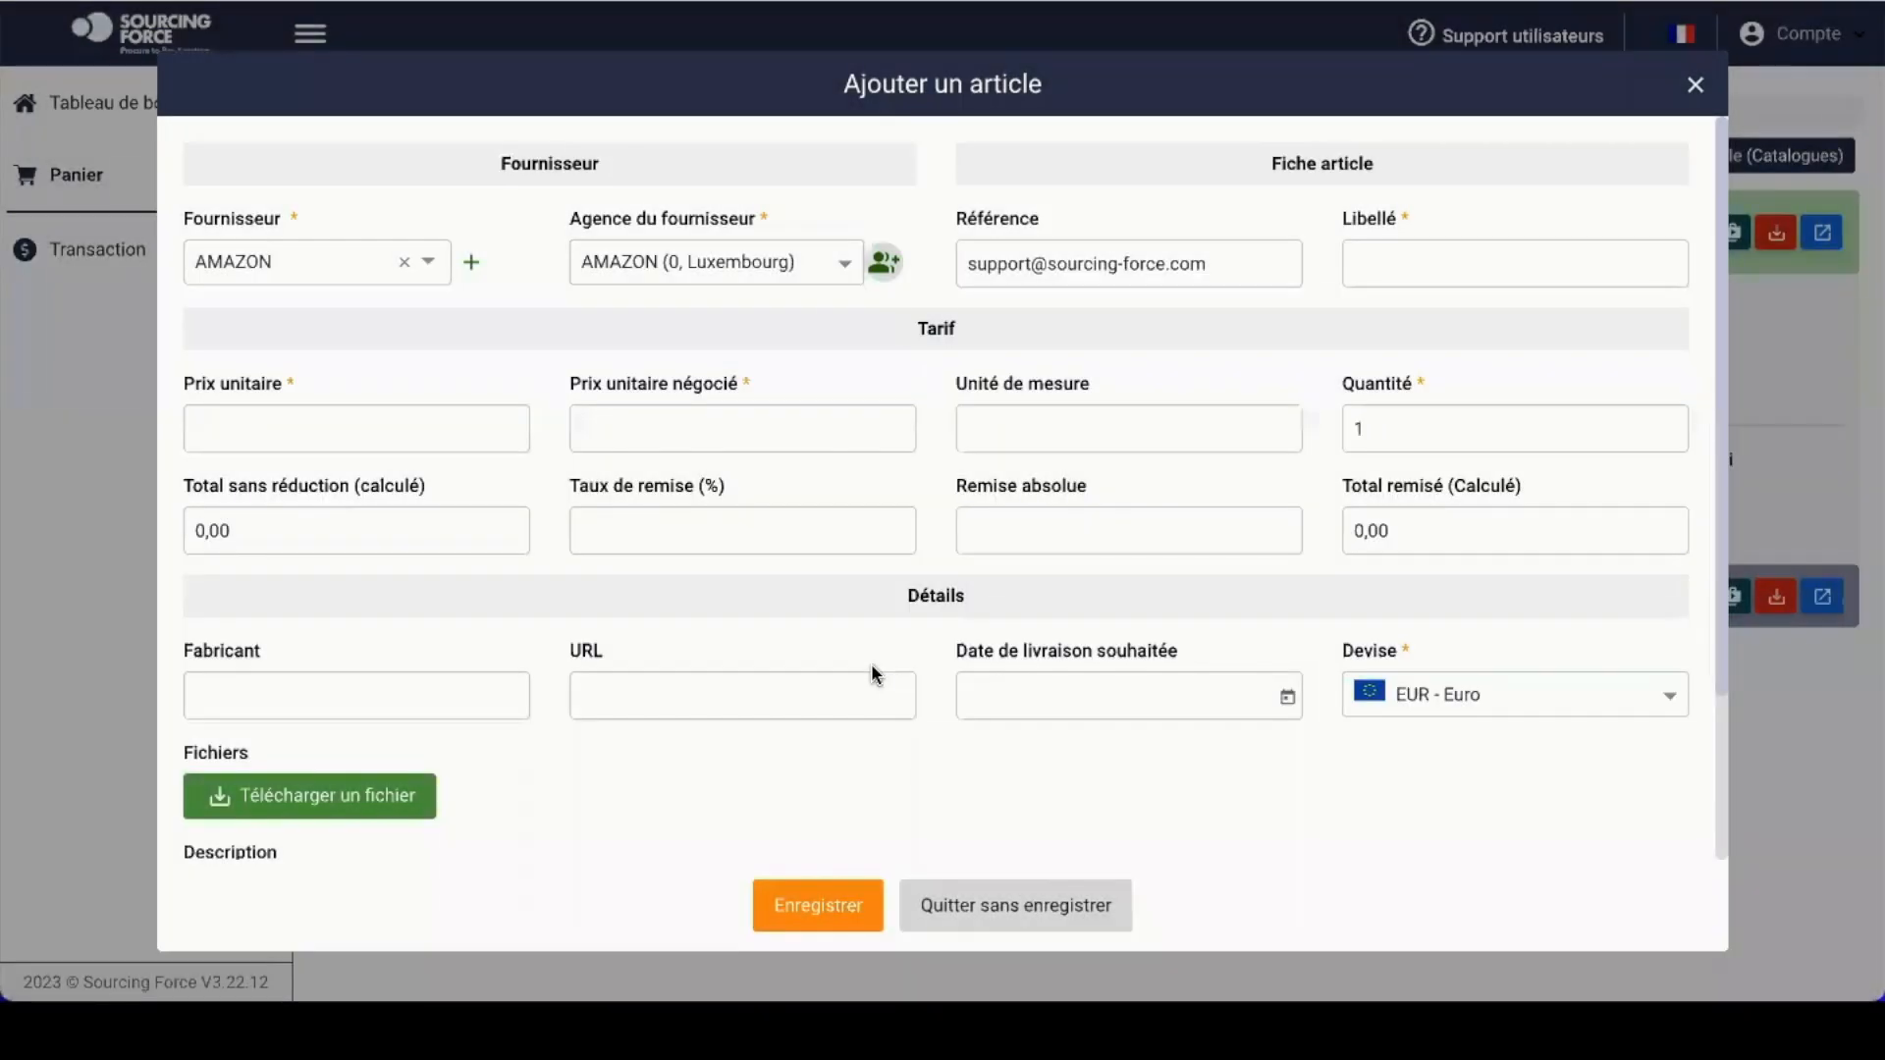
pyautogui.click(1097, 257)
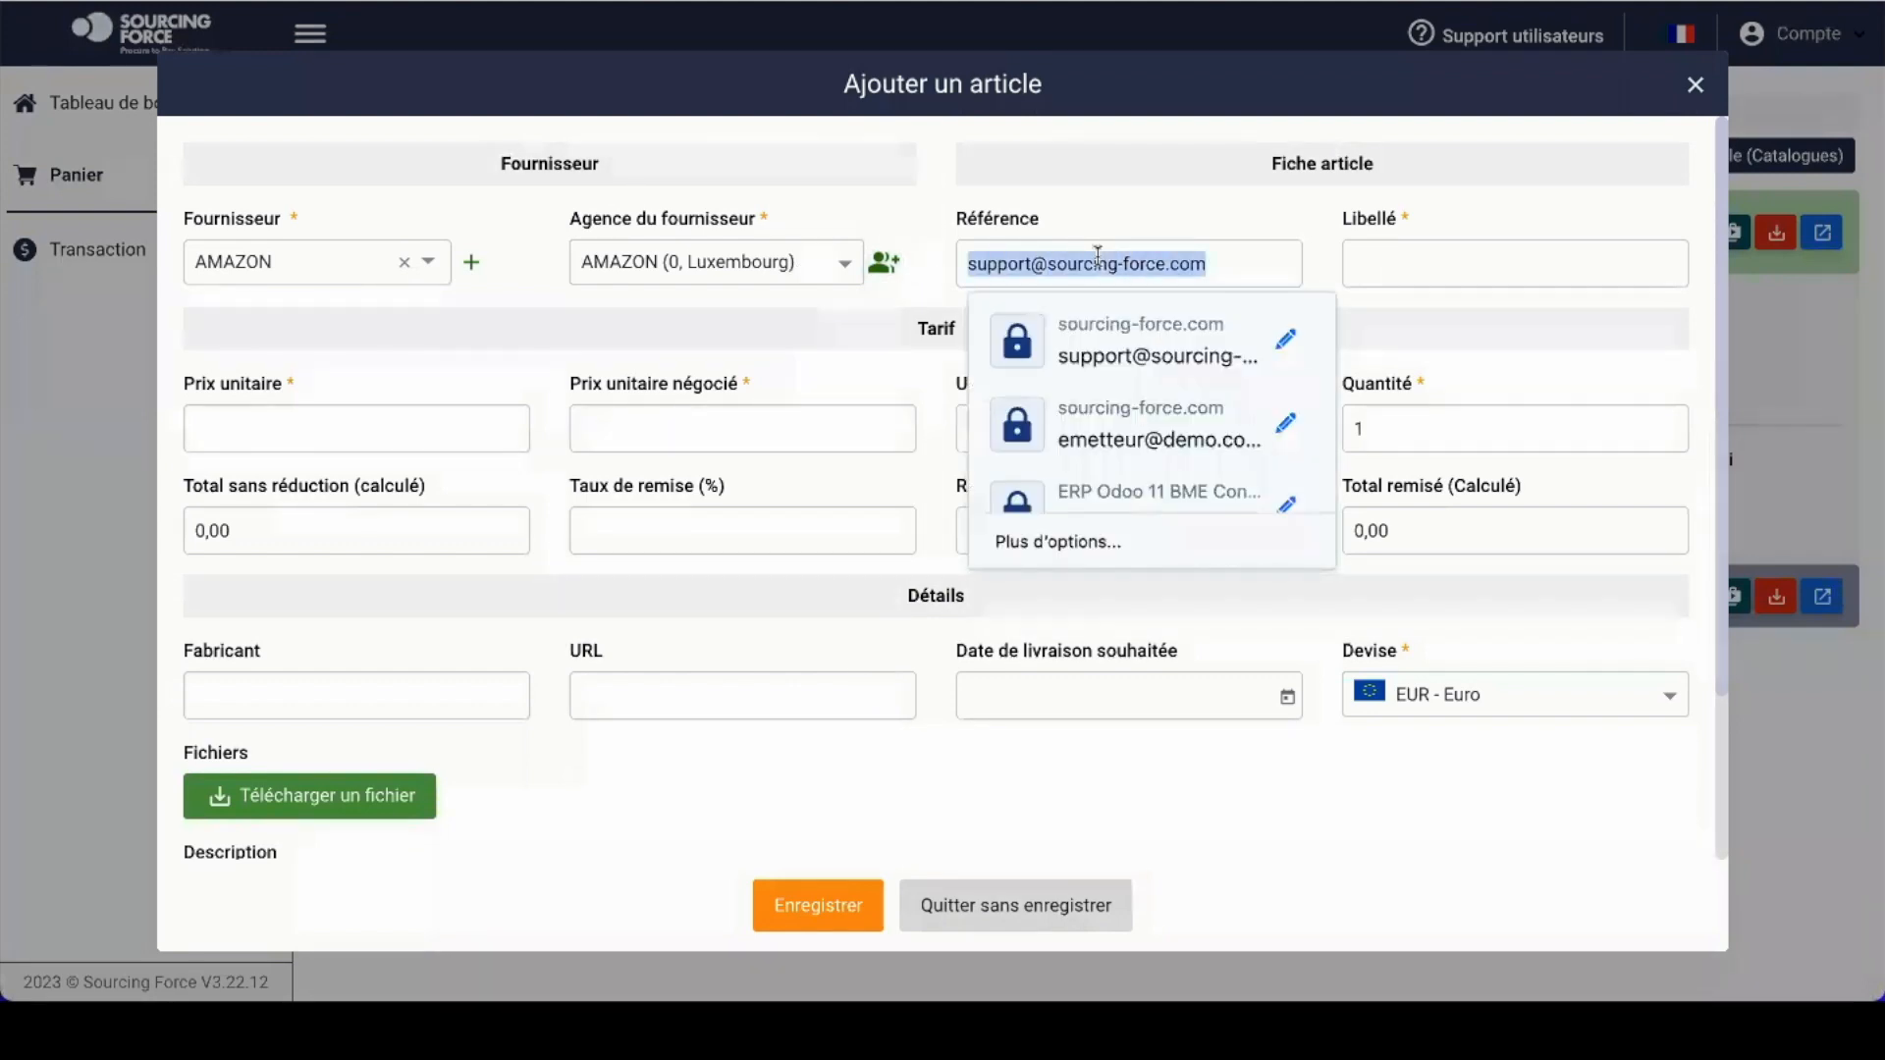
pyautogui.write('AZERTY')
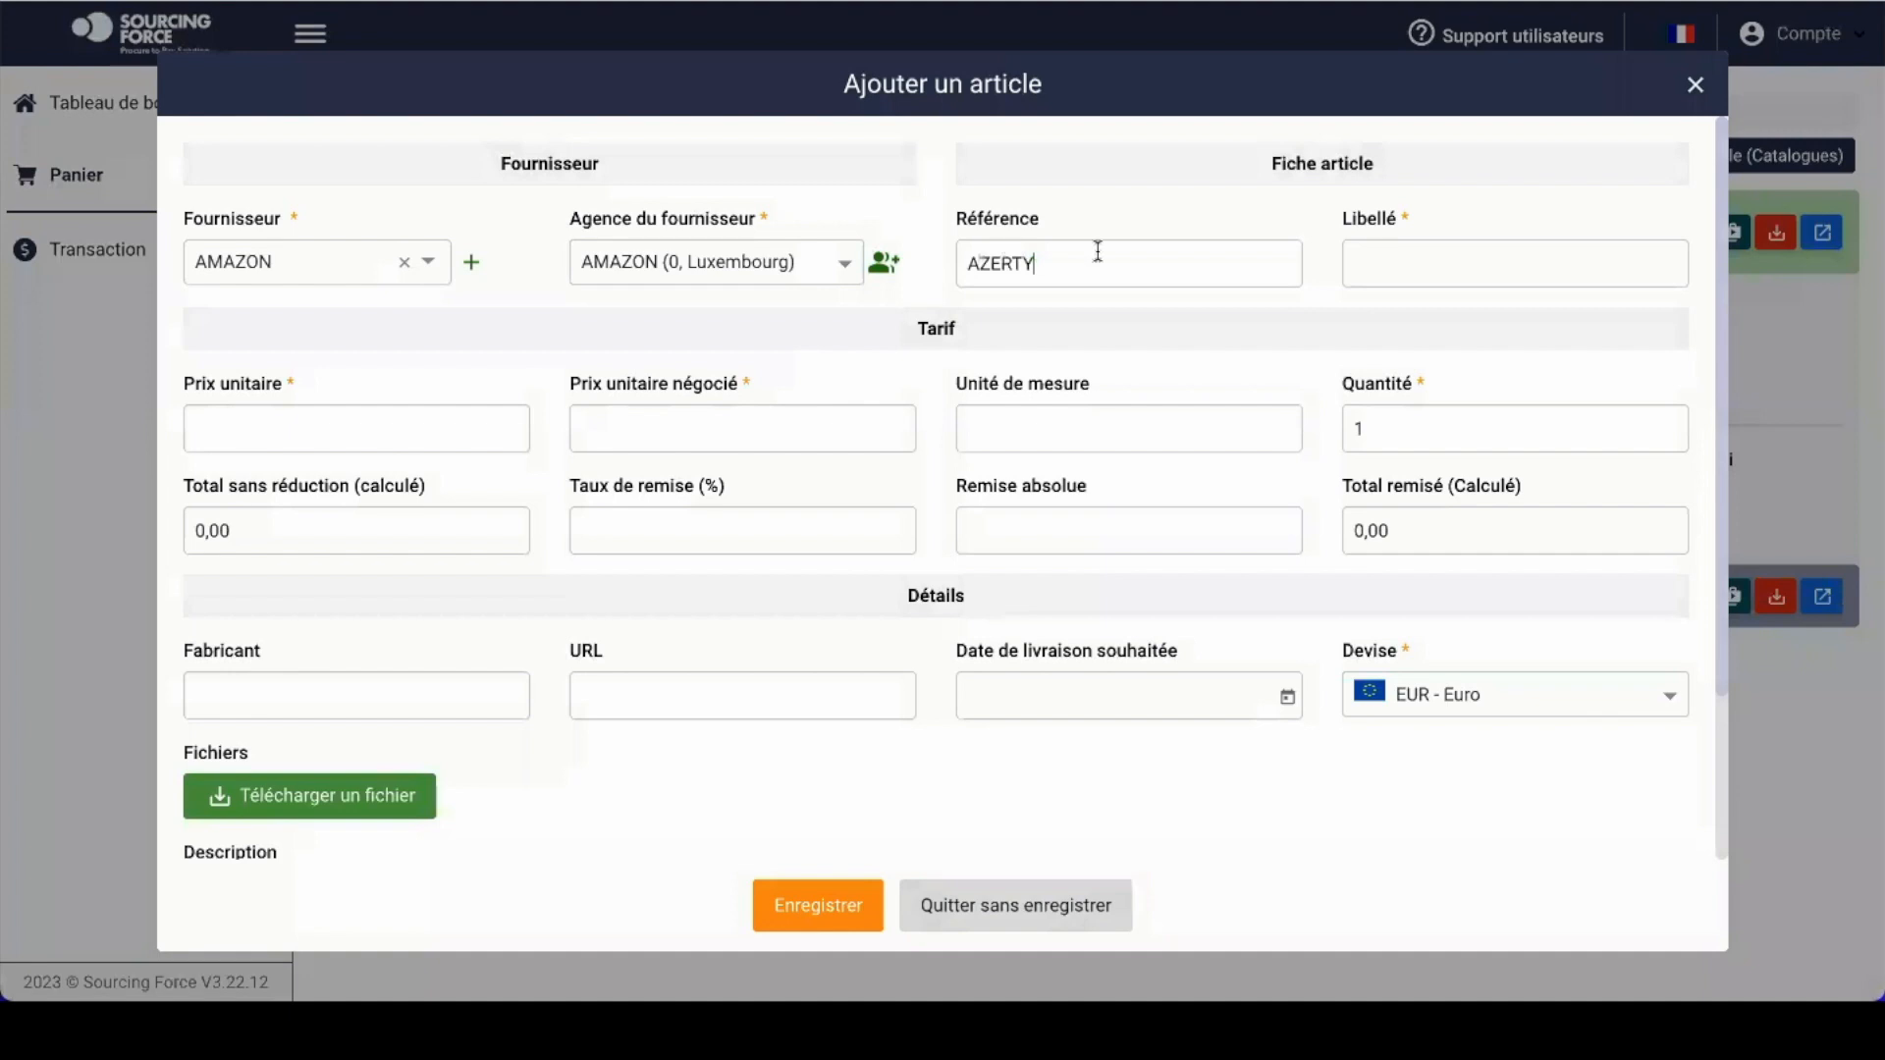
pyautogui.click(1423, 254)
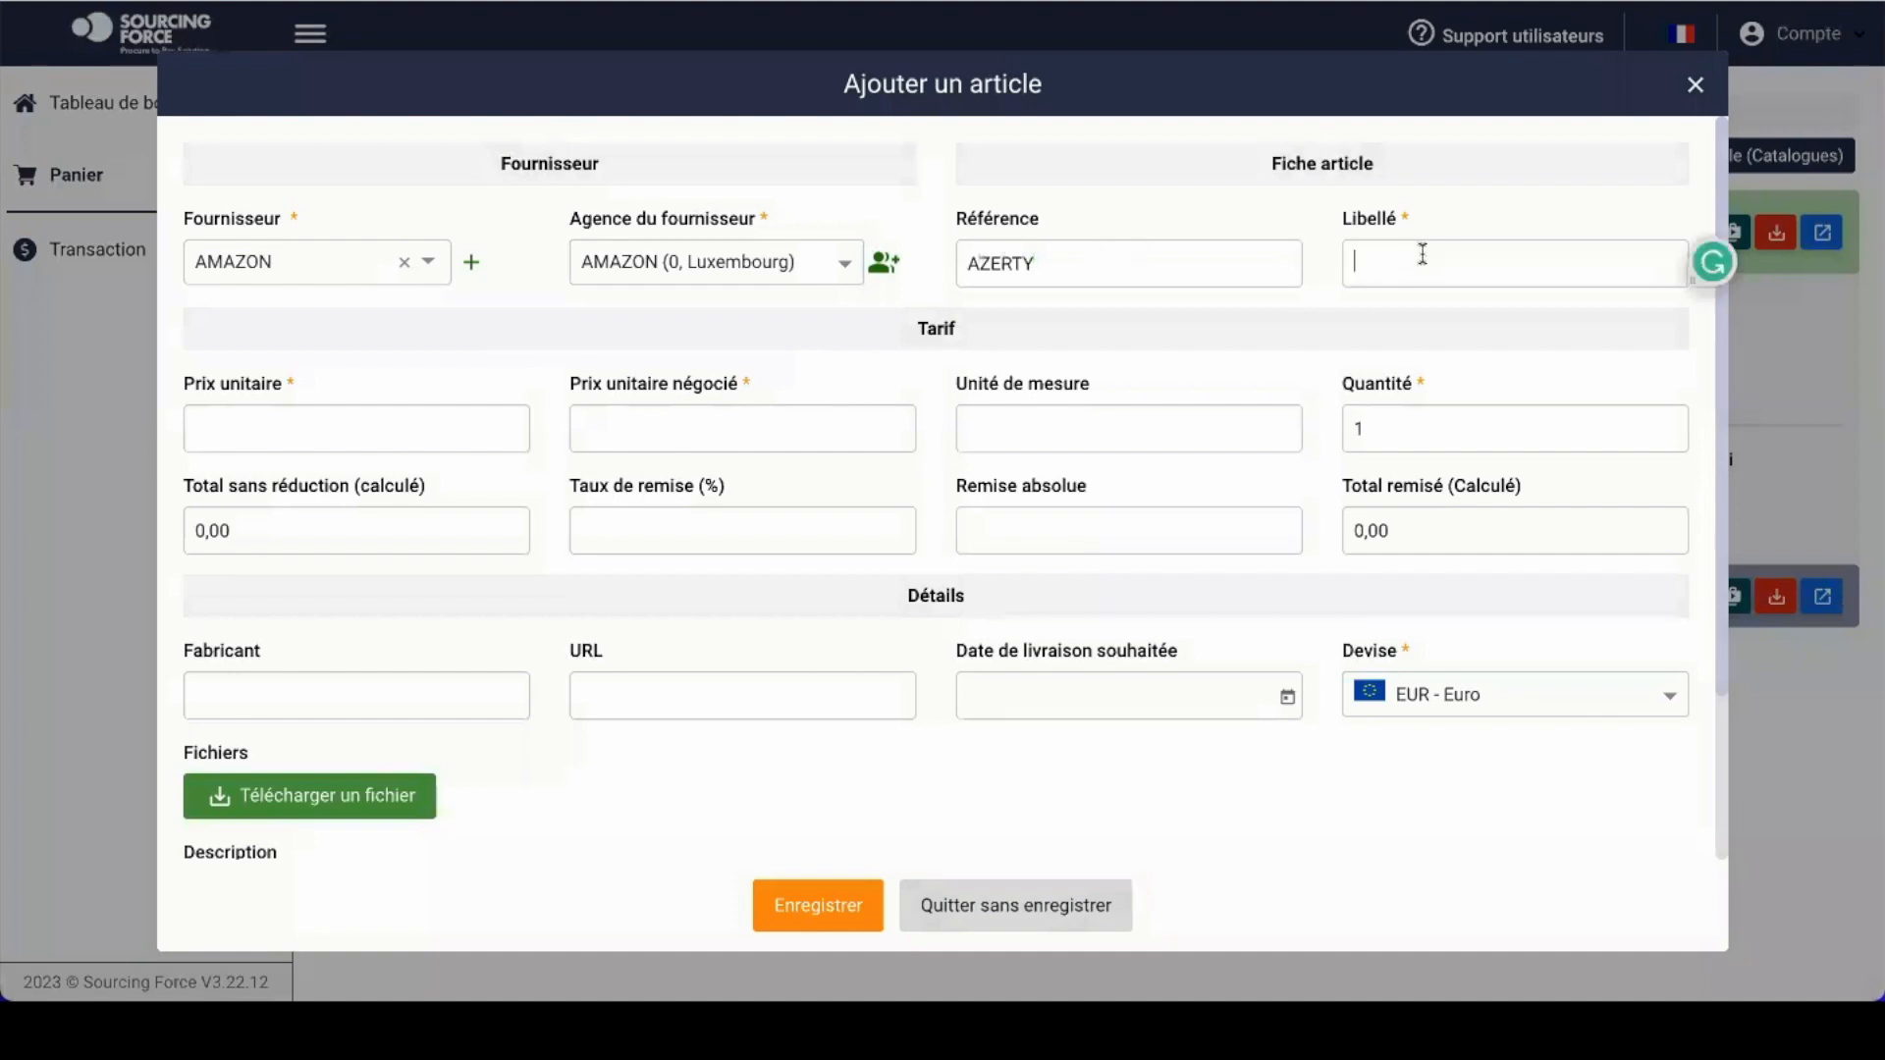
pyautogui.write('Table')
pyautogui.click(316, 413)
pyautogui.write('100')
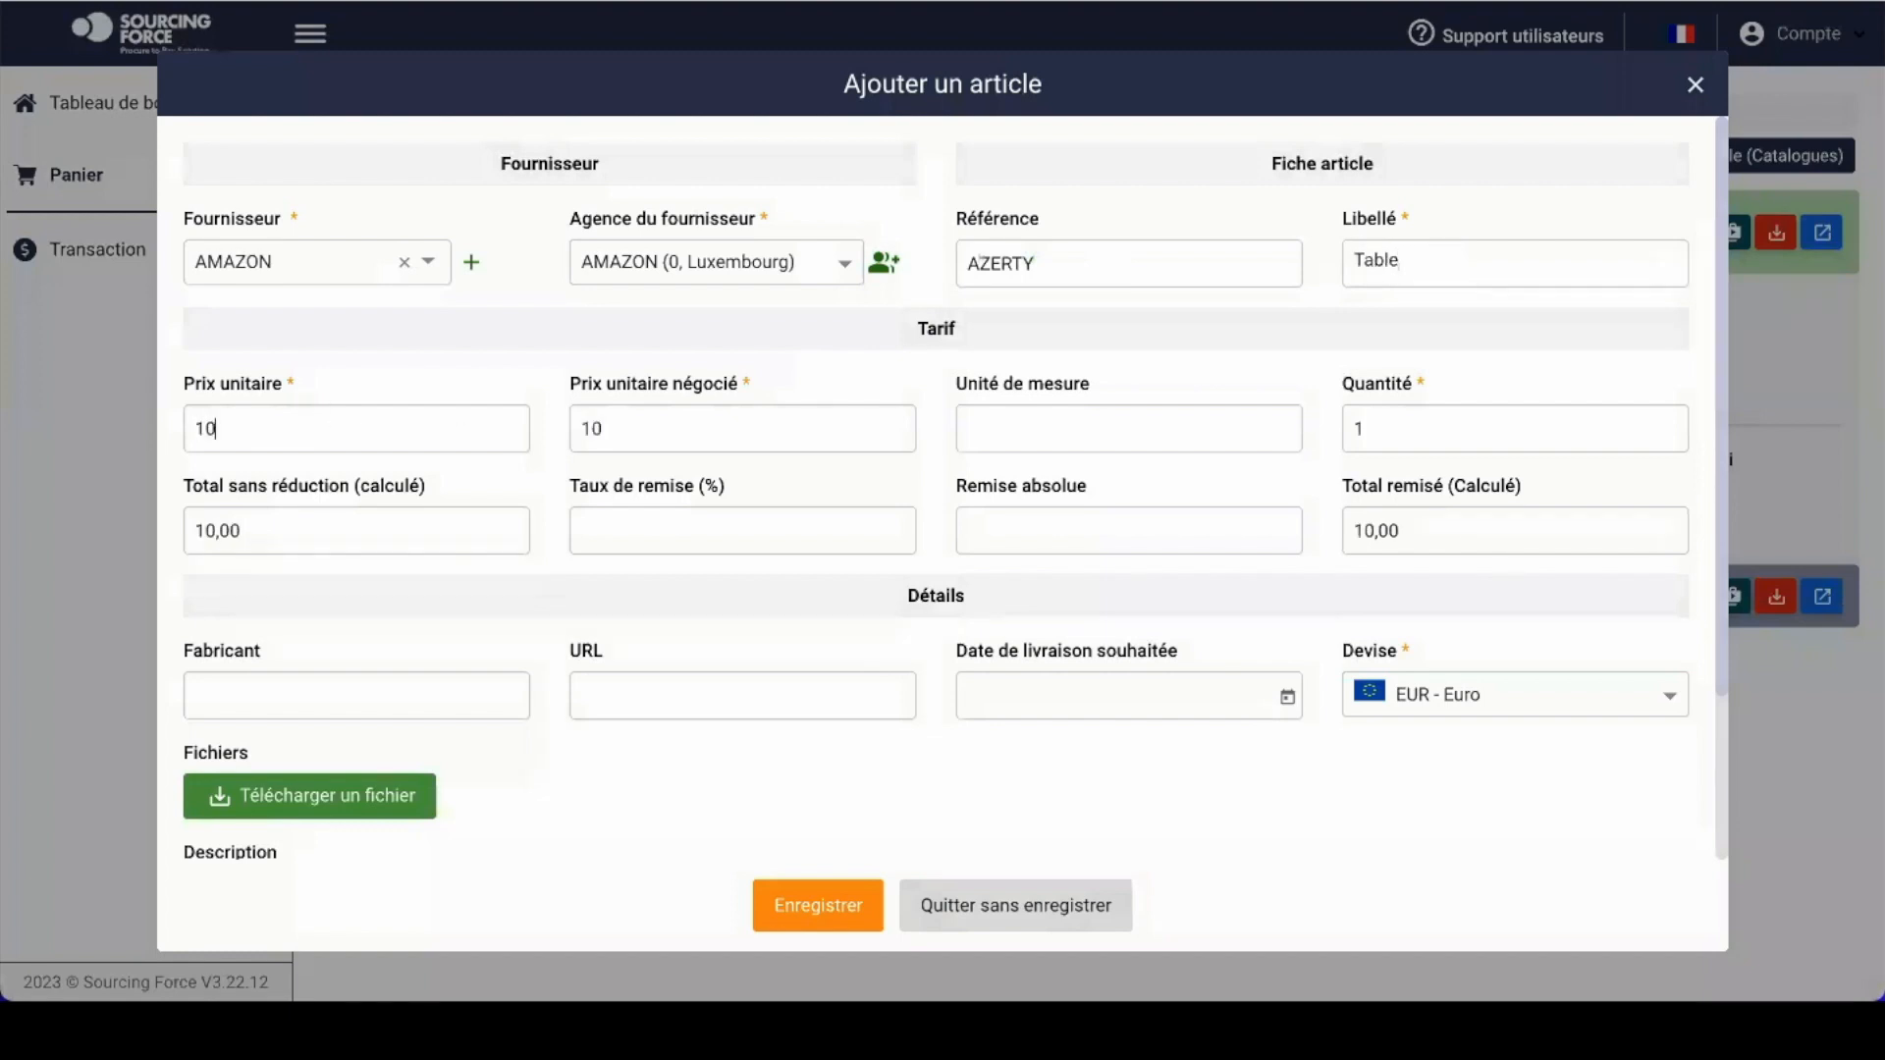
pyautogui.doubleClick(612, 428)
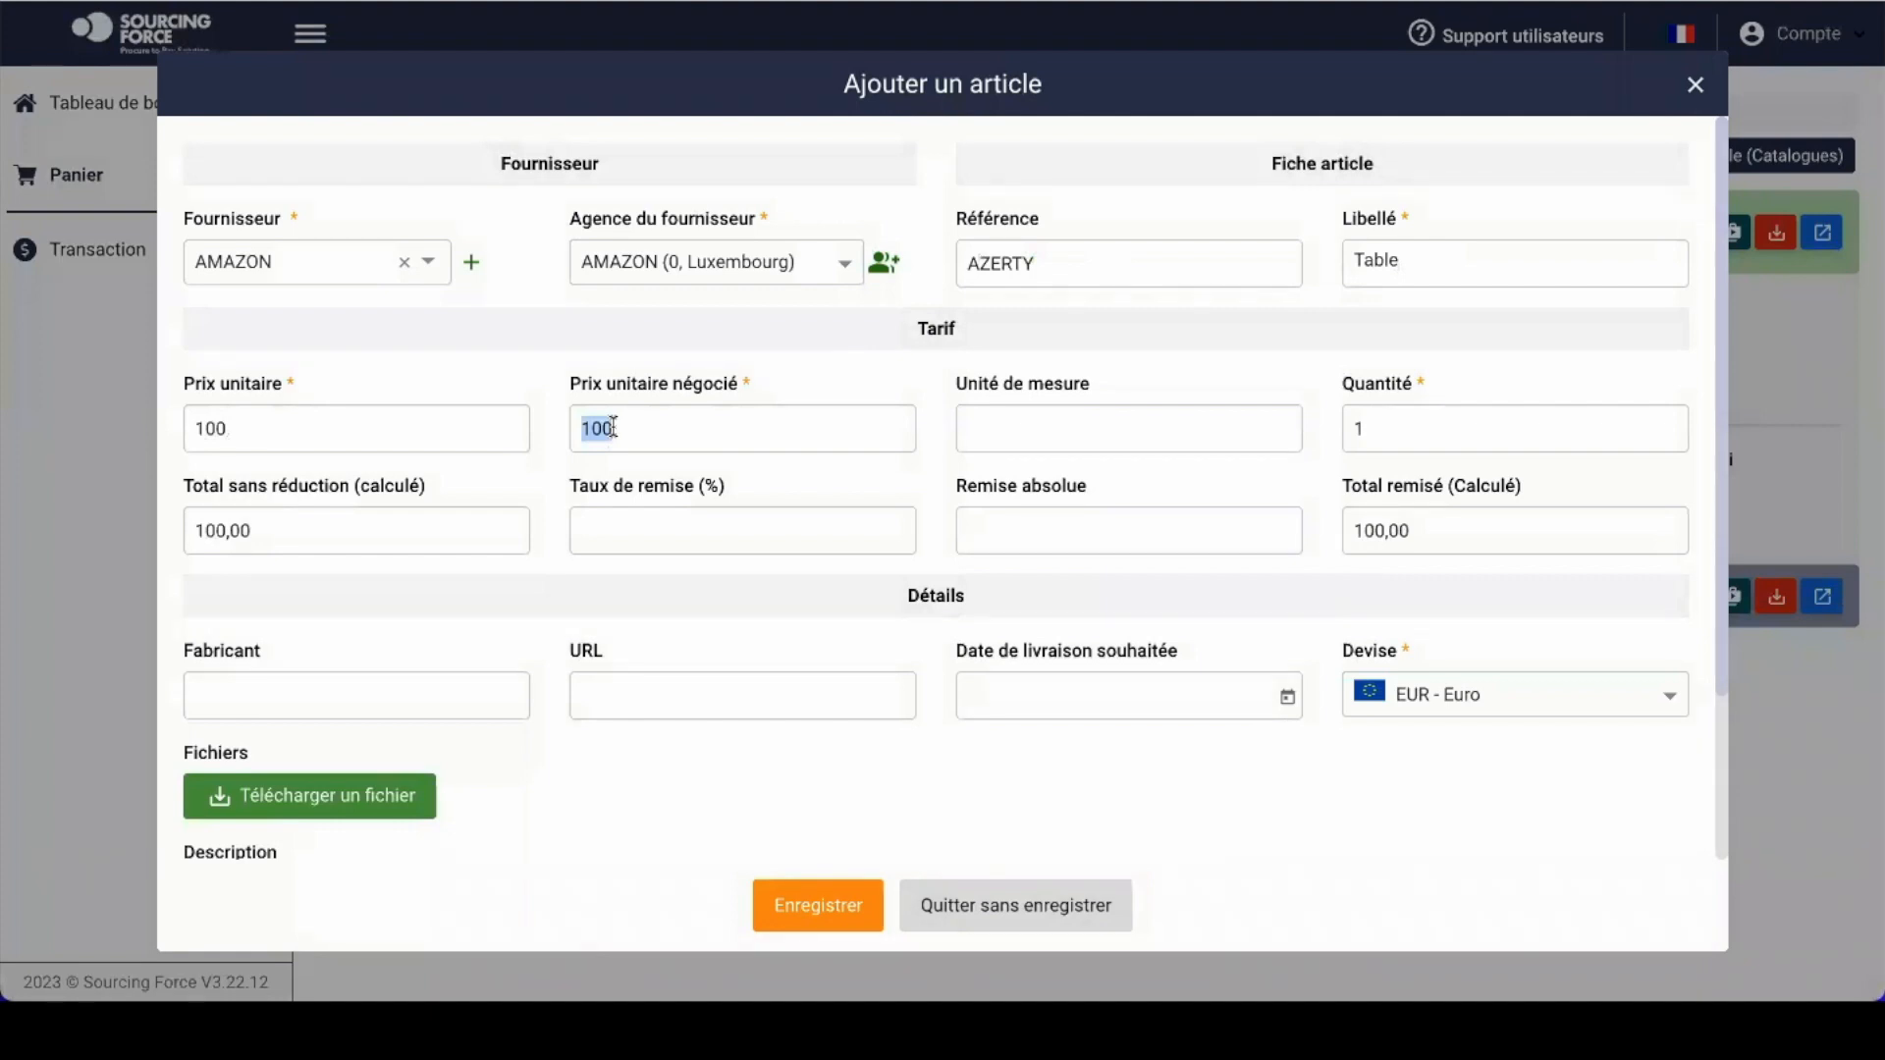
pyautogui.write('80')
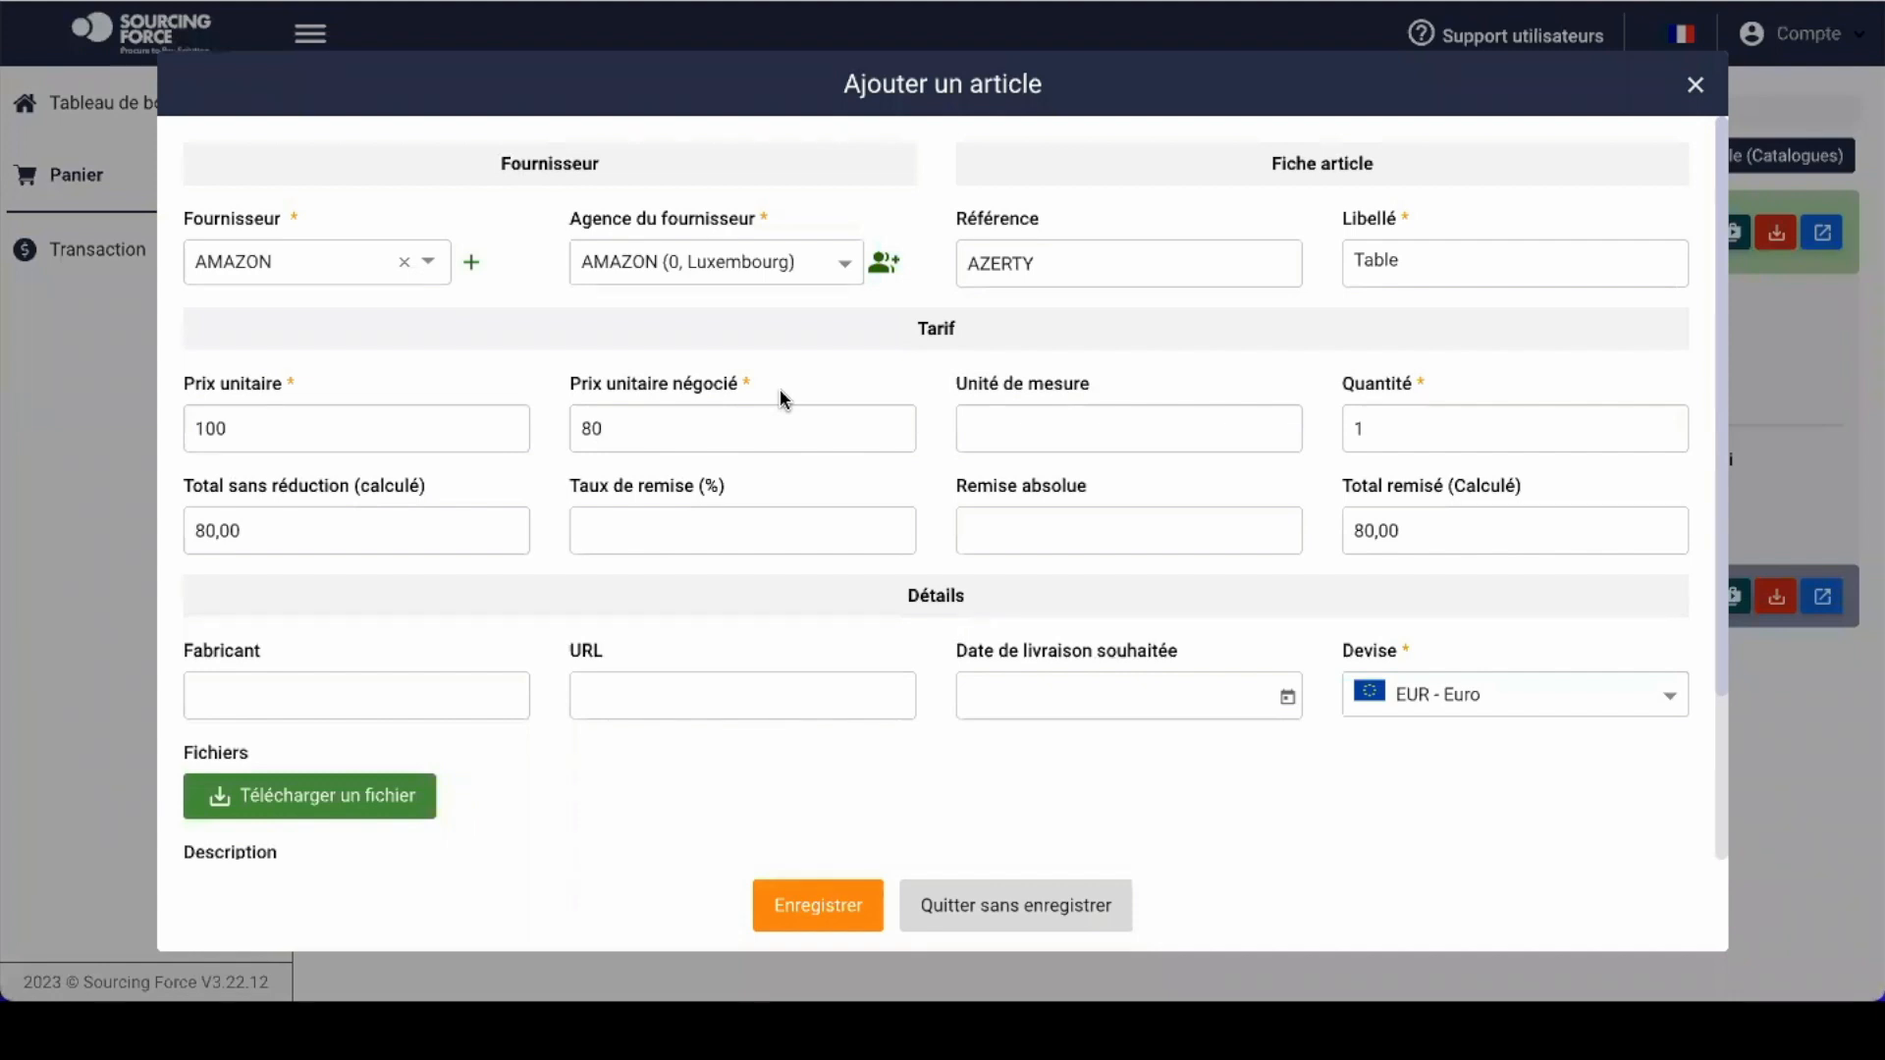
# Step: Set unit of measure 'pièce', quantity 10, 10% discount rate and 20 absolute discount
pyautogui.click(1101, 430)
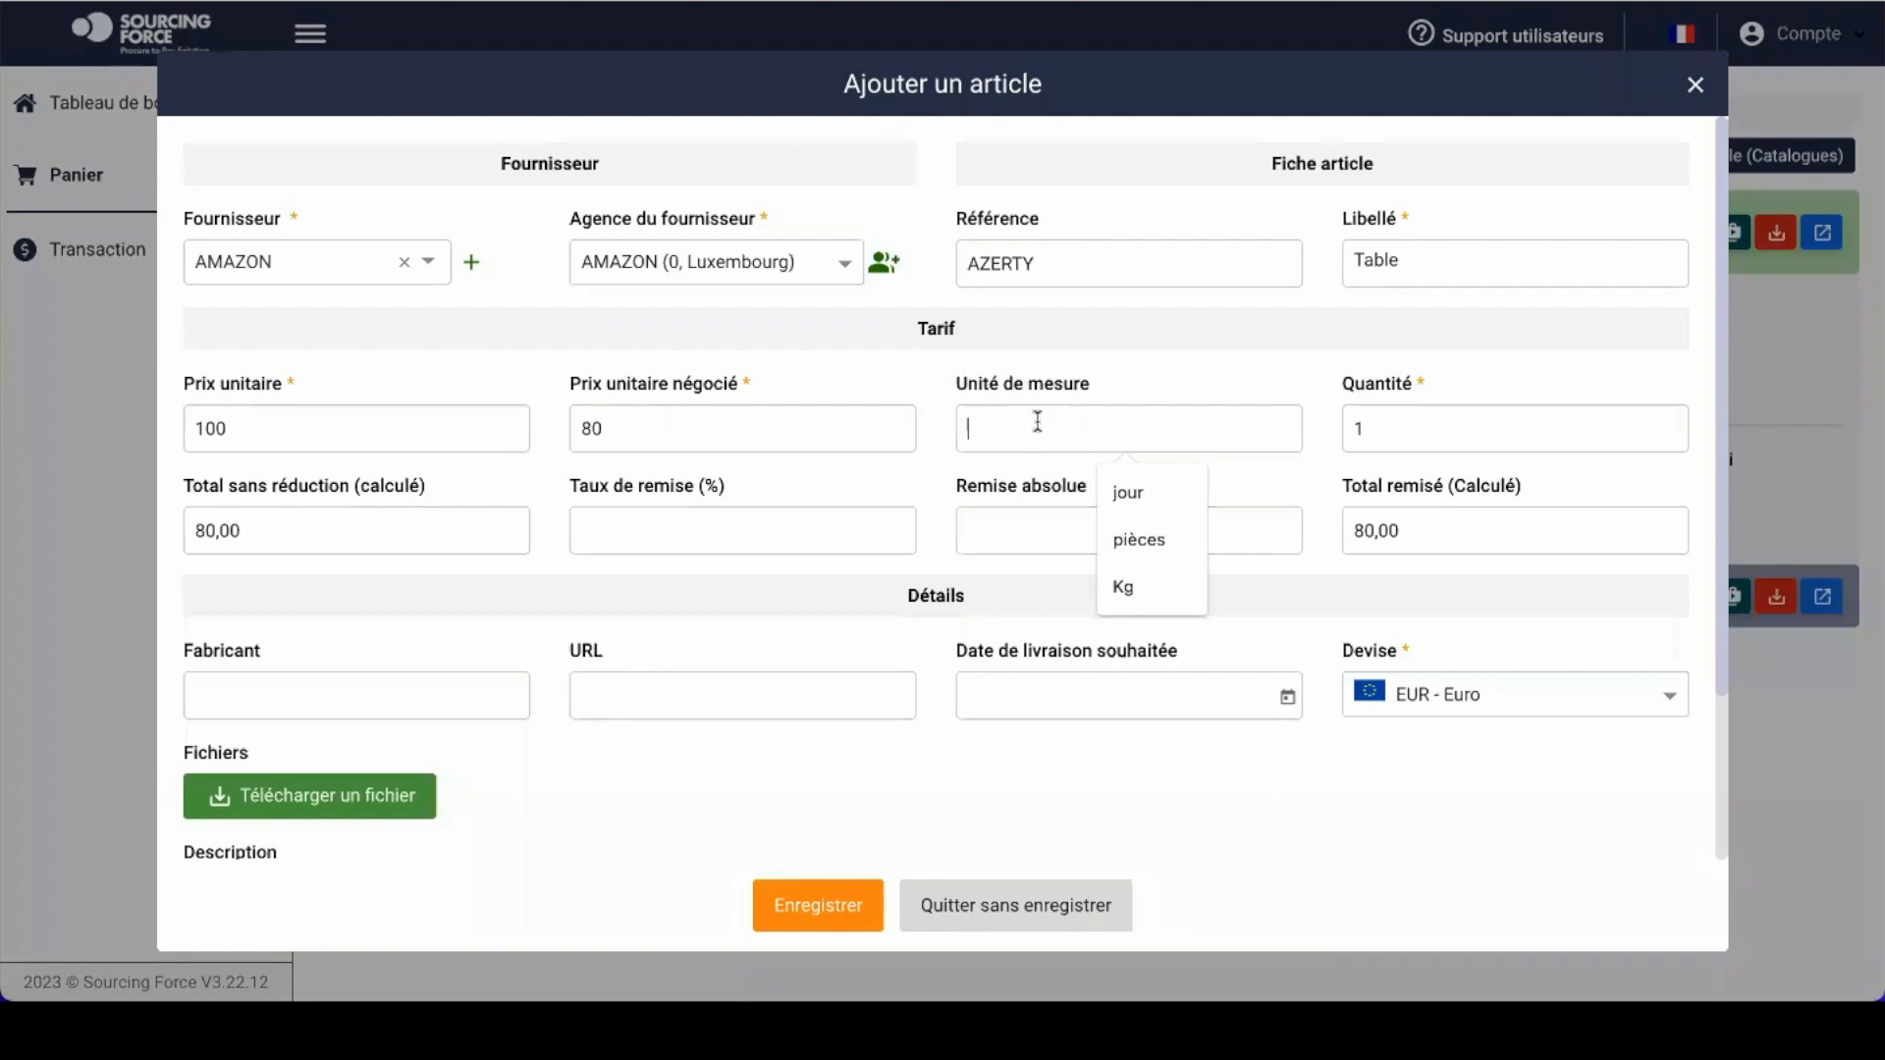
pyautogui.write('pièce')
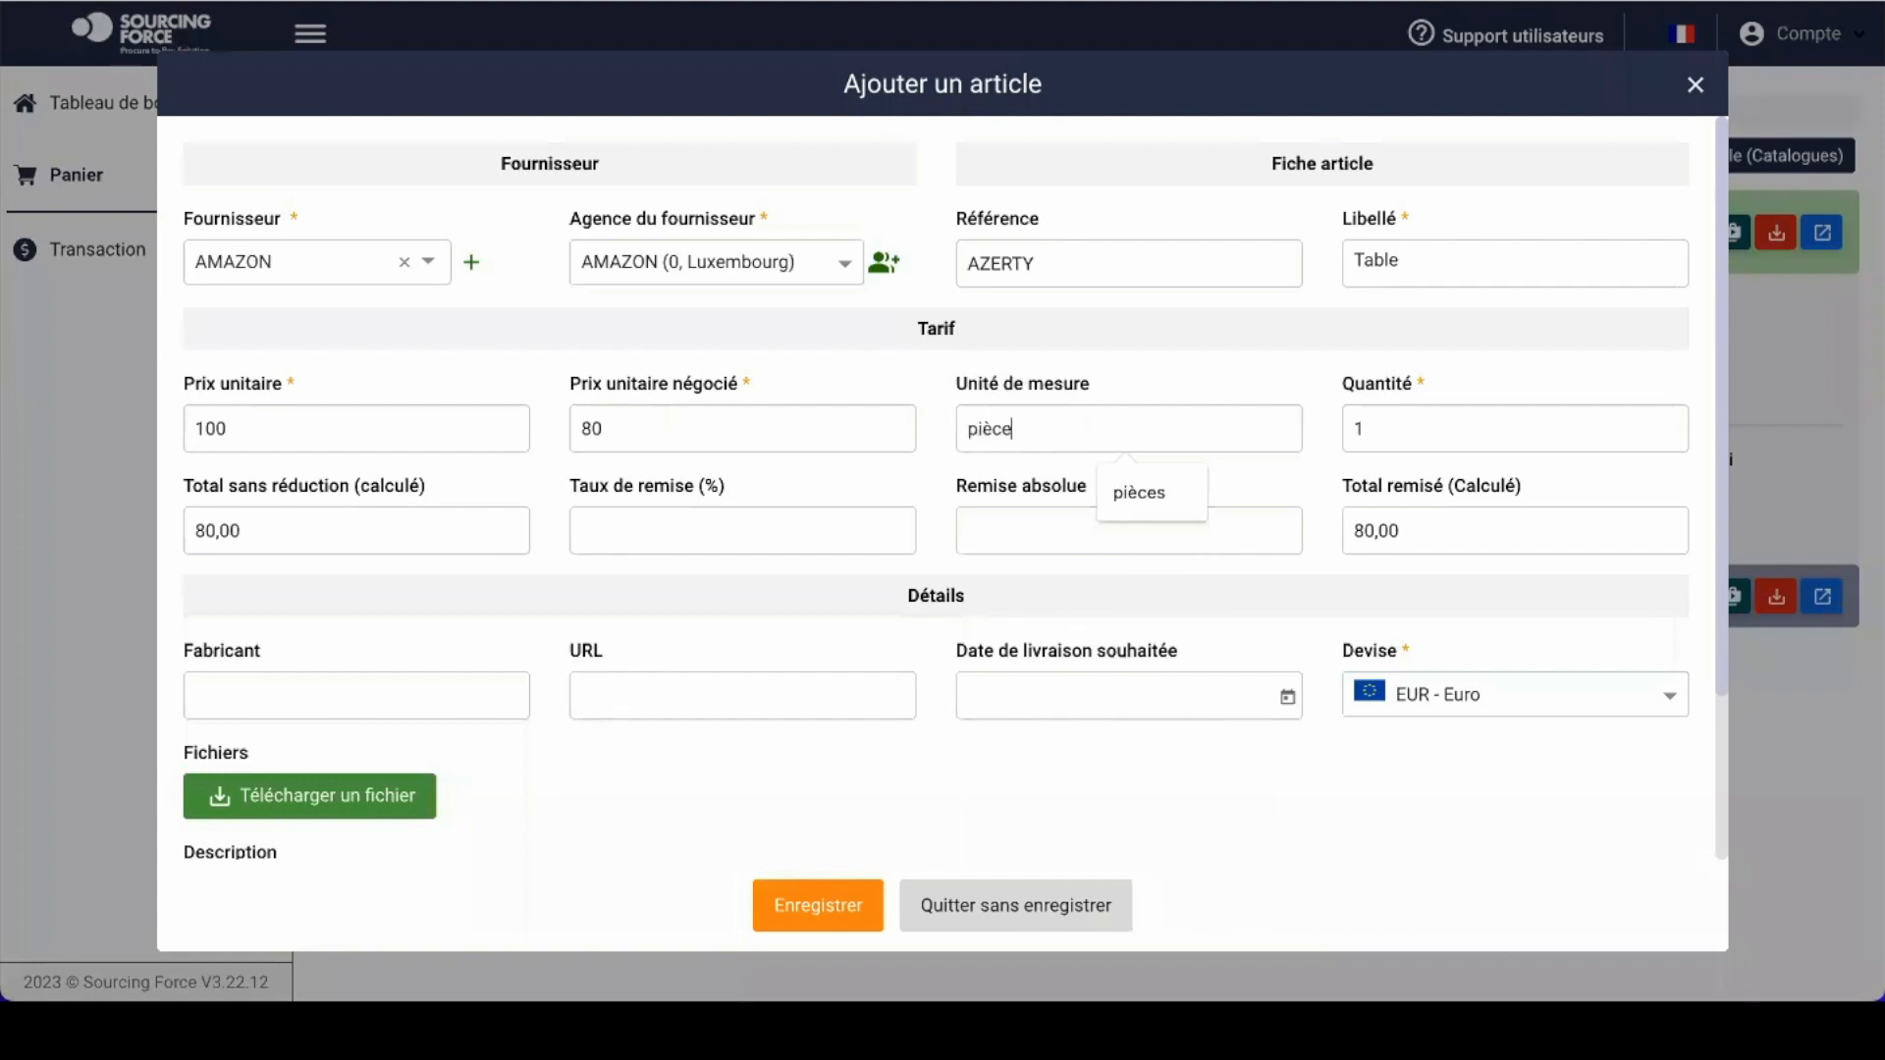
pyautogui.click(1205, 375)
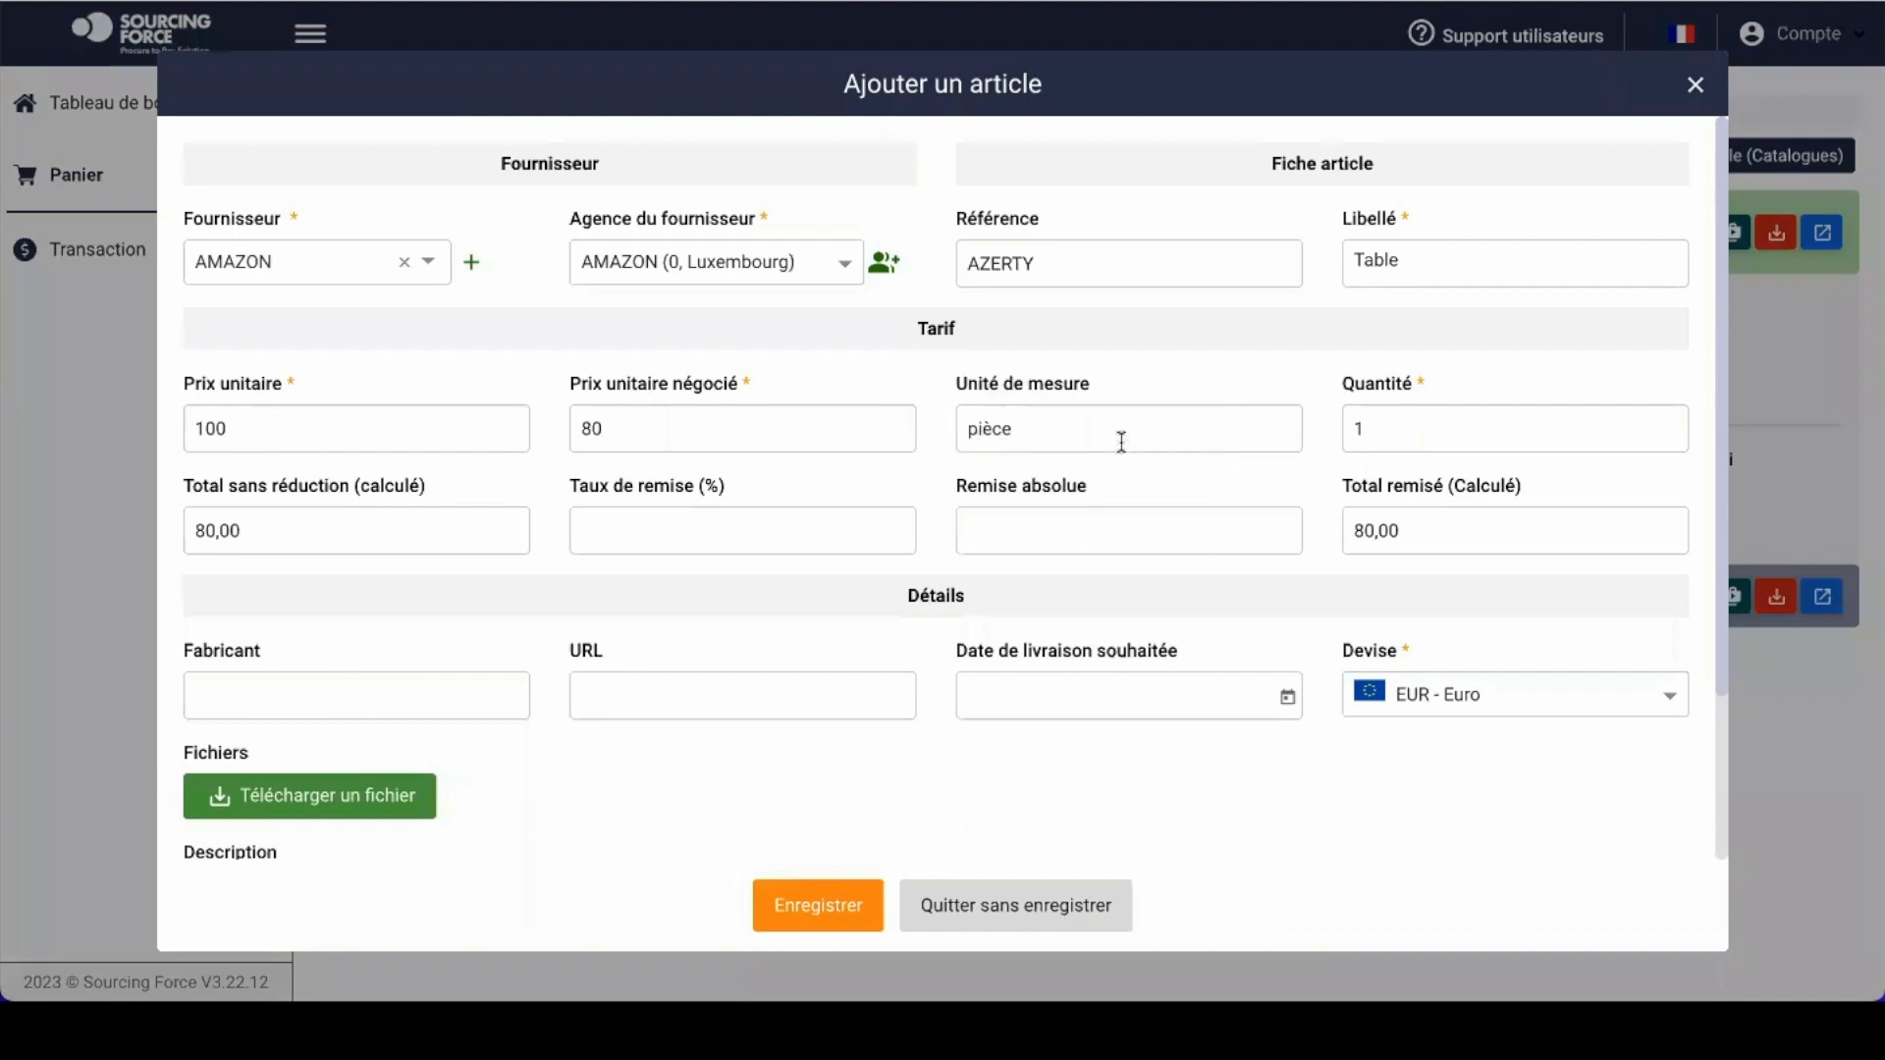
pyautogui.write('0')
pyautogui.click(684, 544)
pyautogui.write('1020')
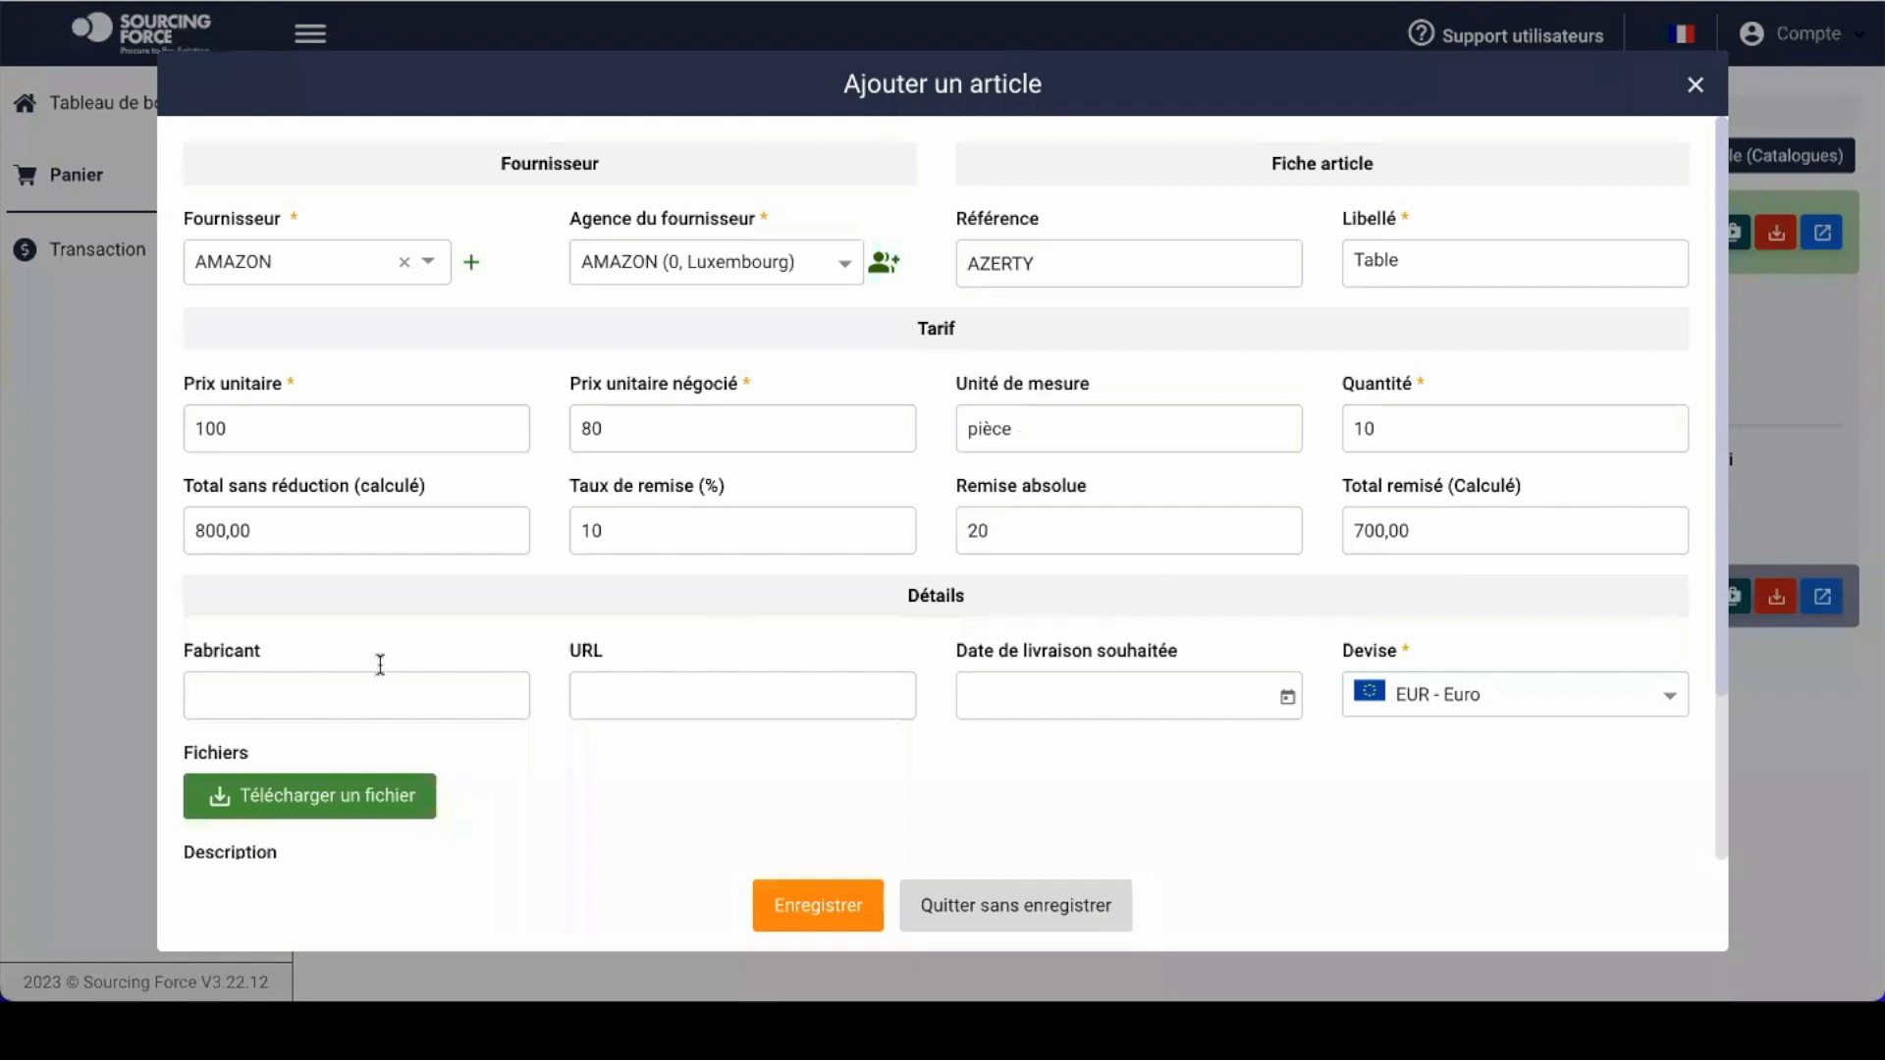
# Step: Set the desired delivery date to 23/03/2023, passing over the remaining optional fields
pyautogui.scroll(-1, 370, 674)
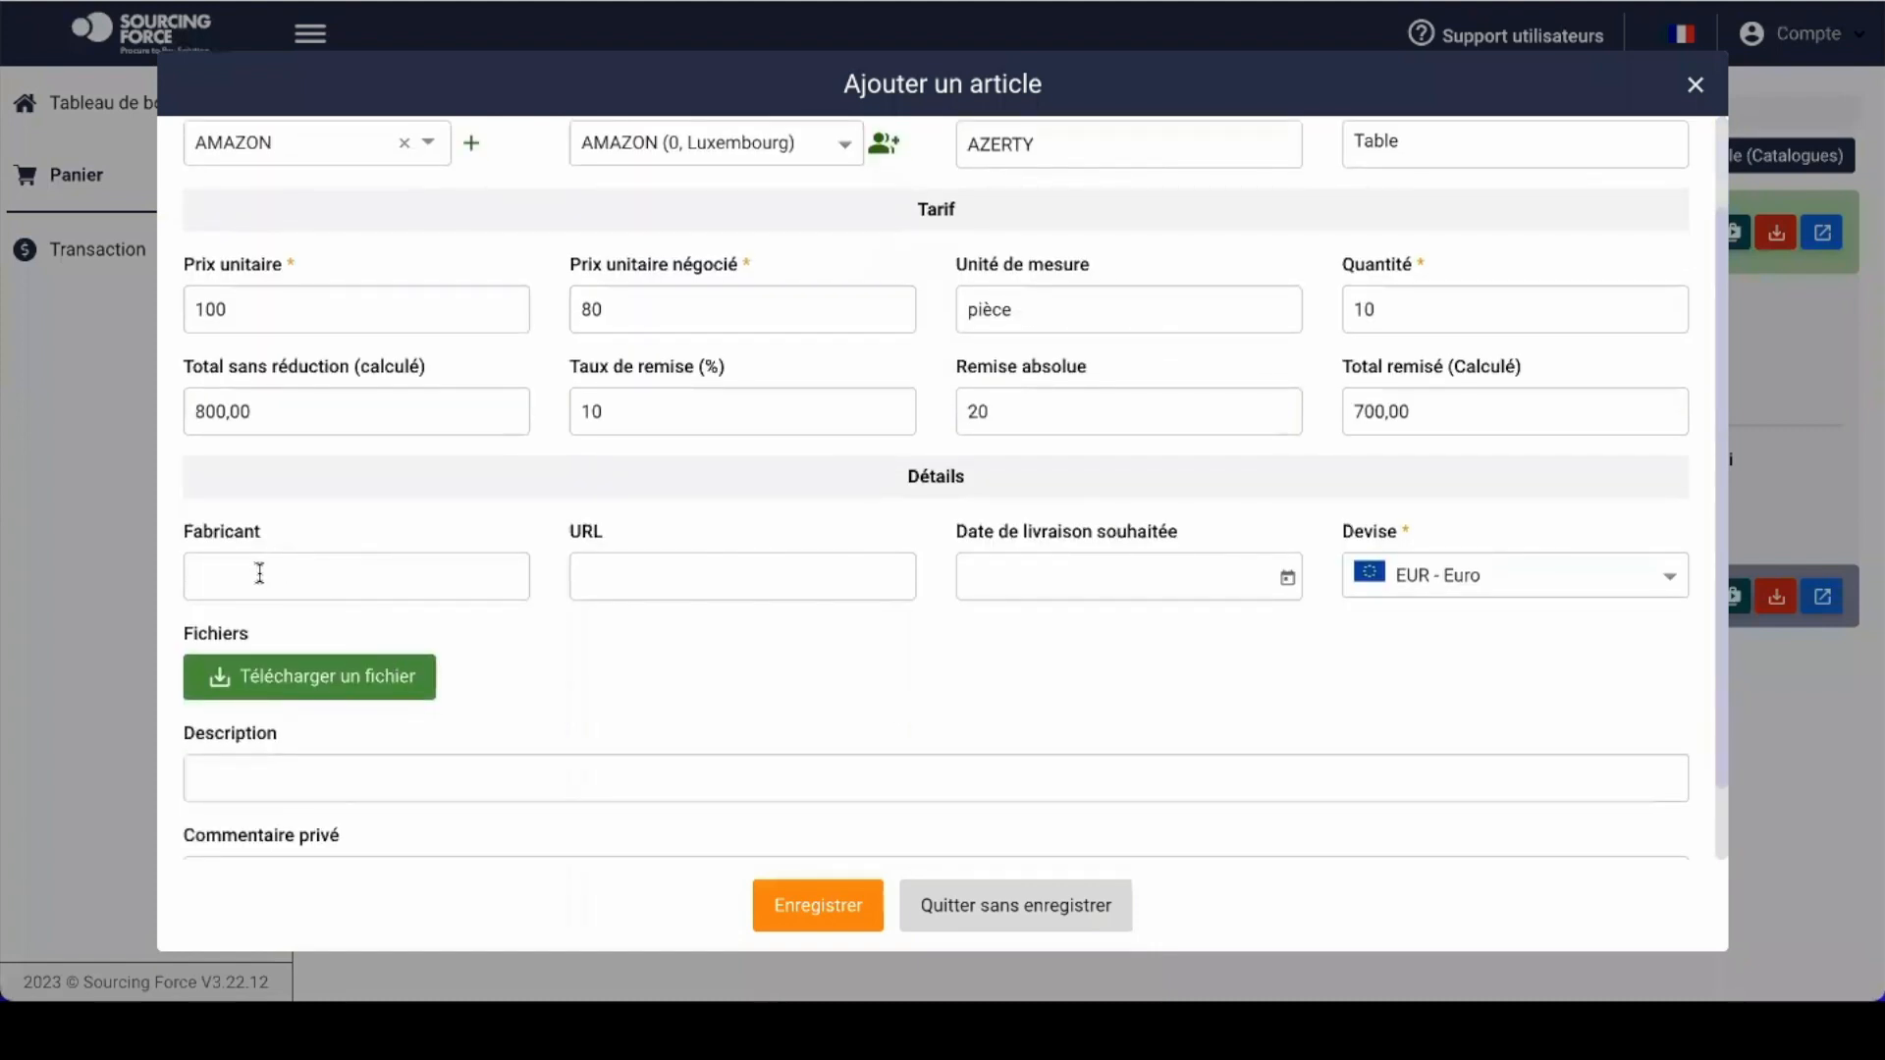
pyautogui.click(262, 573)
pyautogui.click(671, 572)
pyautogui.click(823, 532)
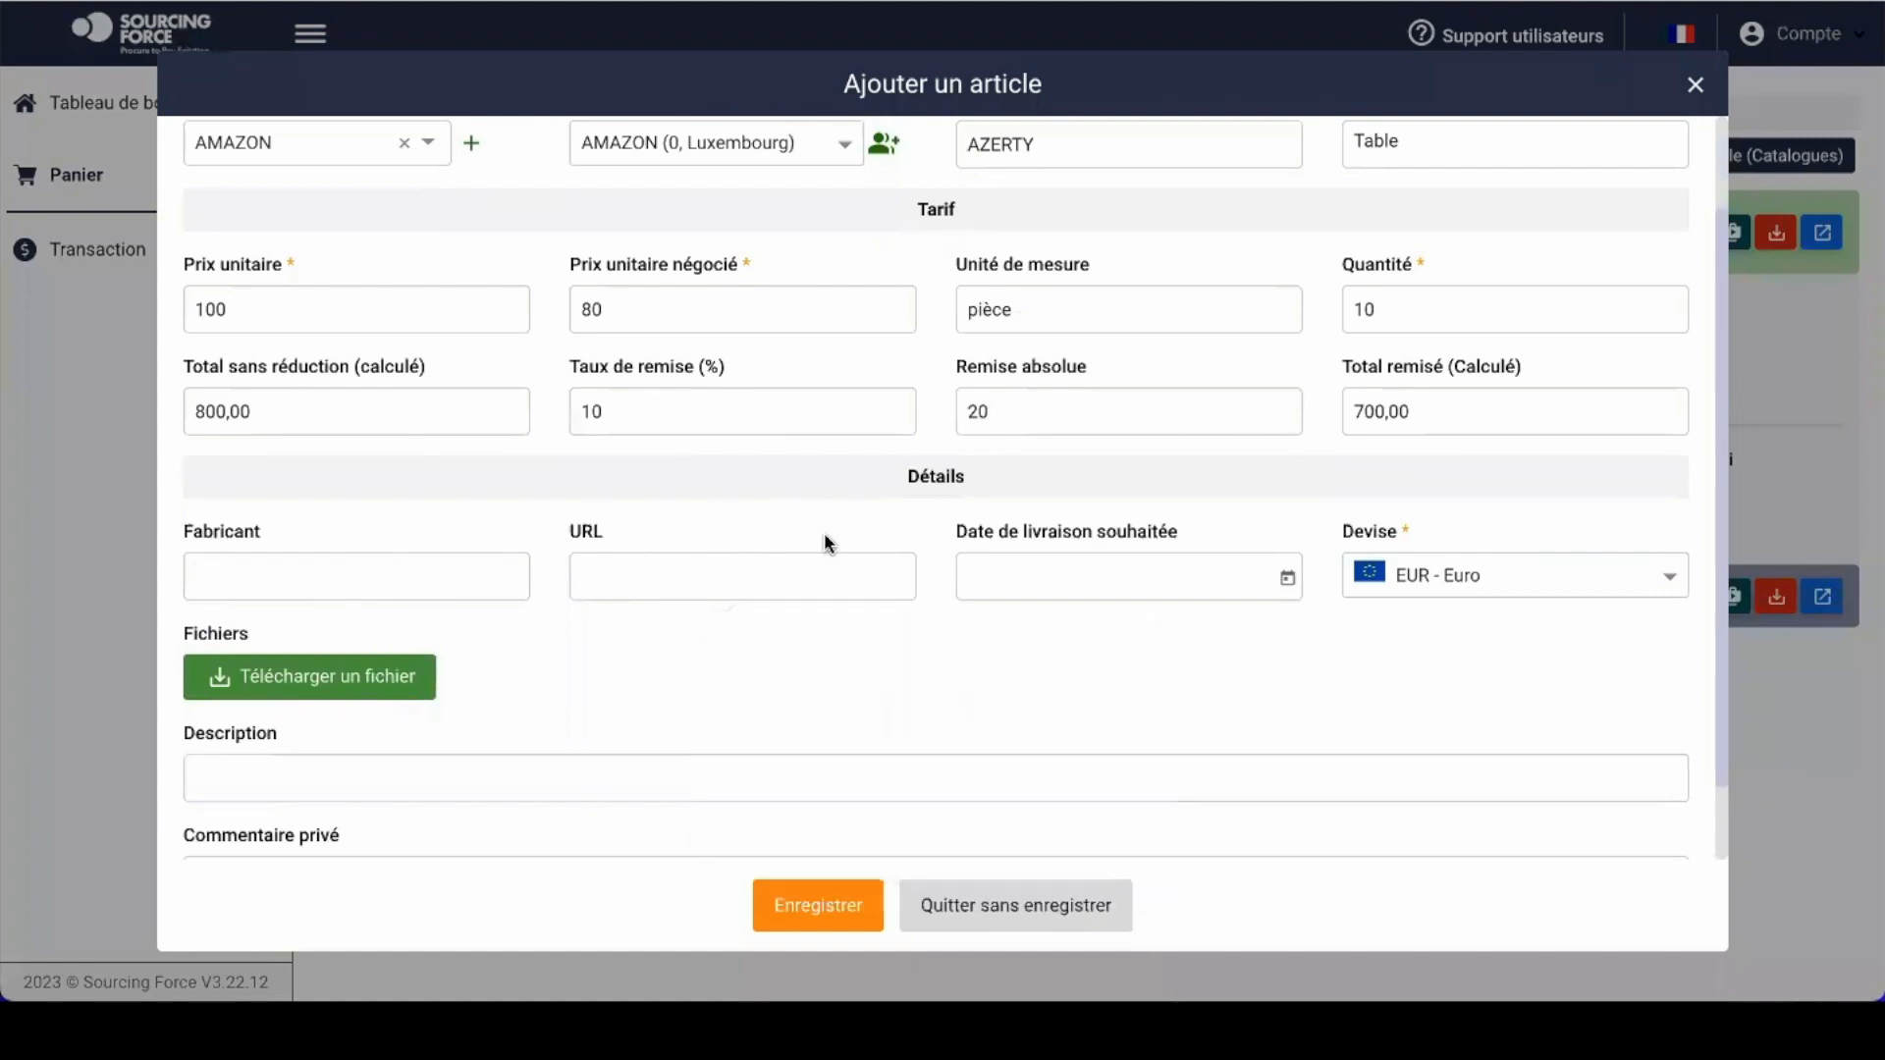
pyautogui.click(1286, 580)
pyautogui.click(1151, 468)
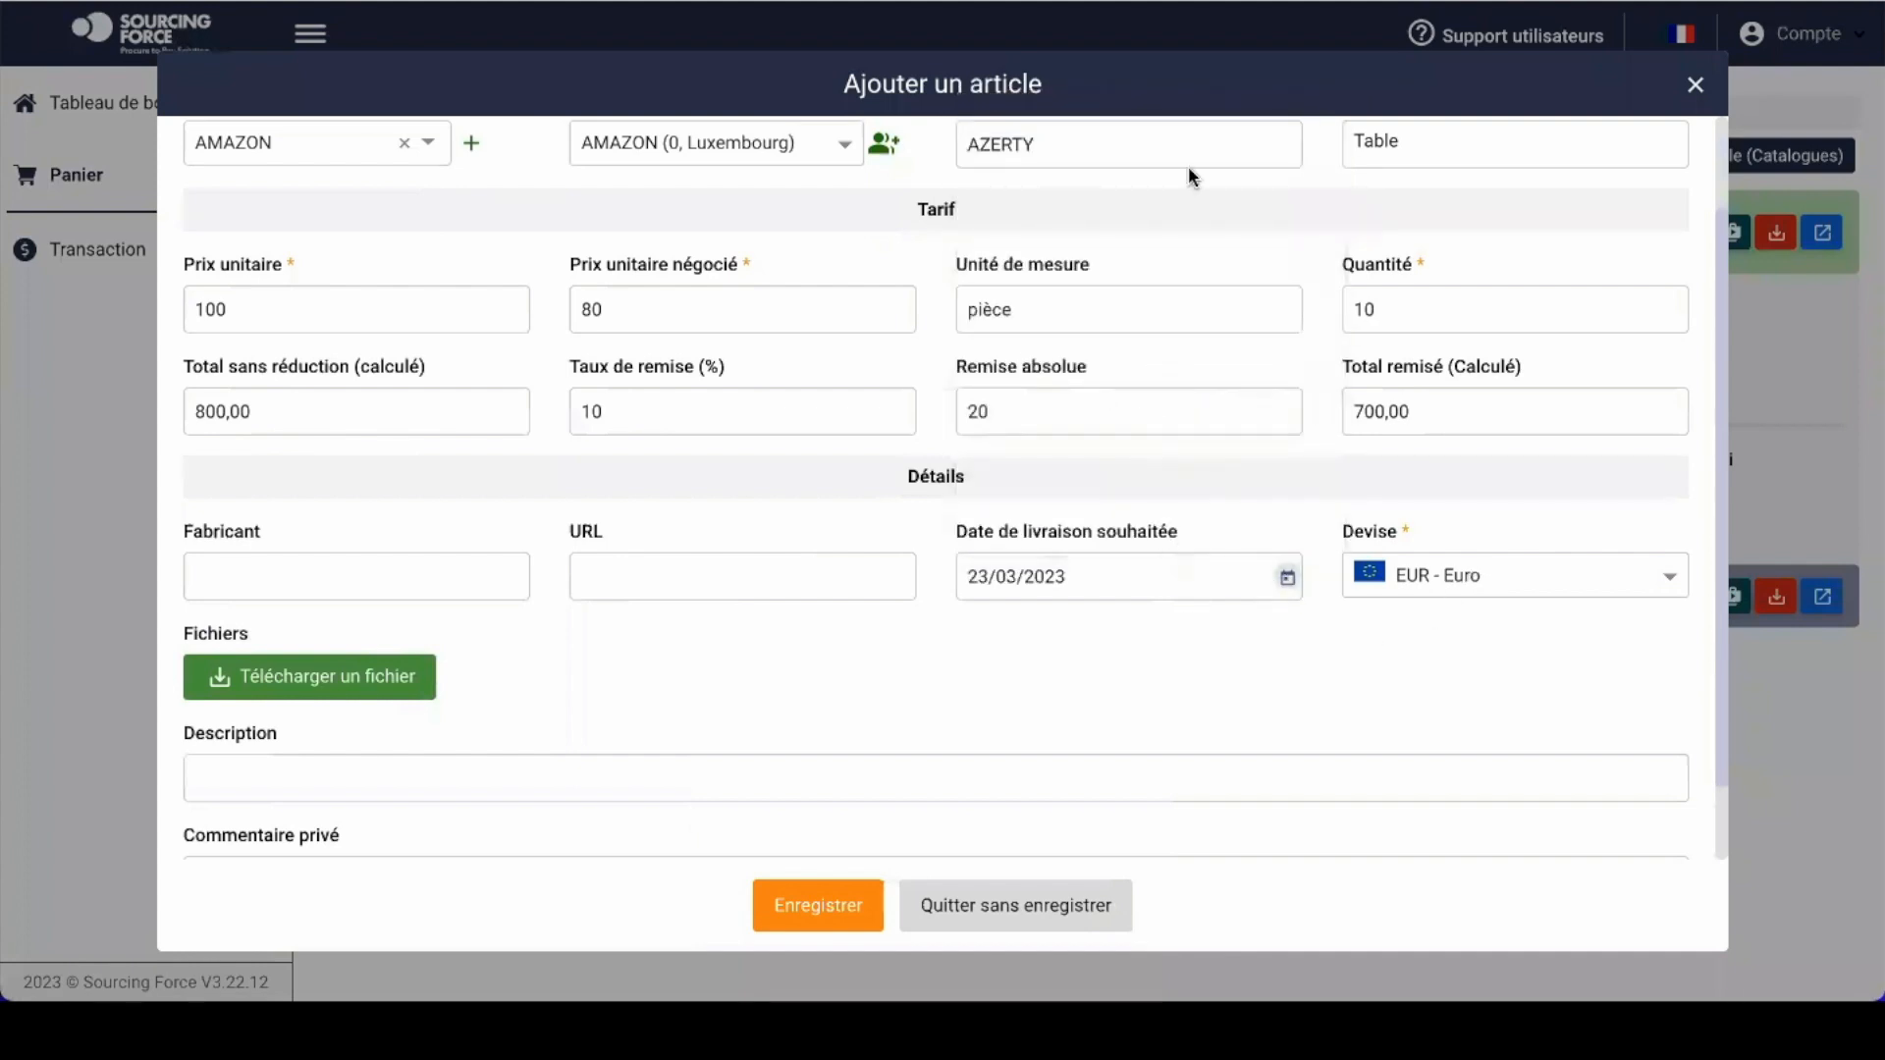
pyautogui.scroll(-1, 1127, 587)
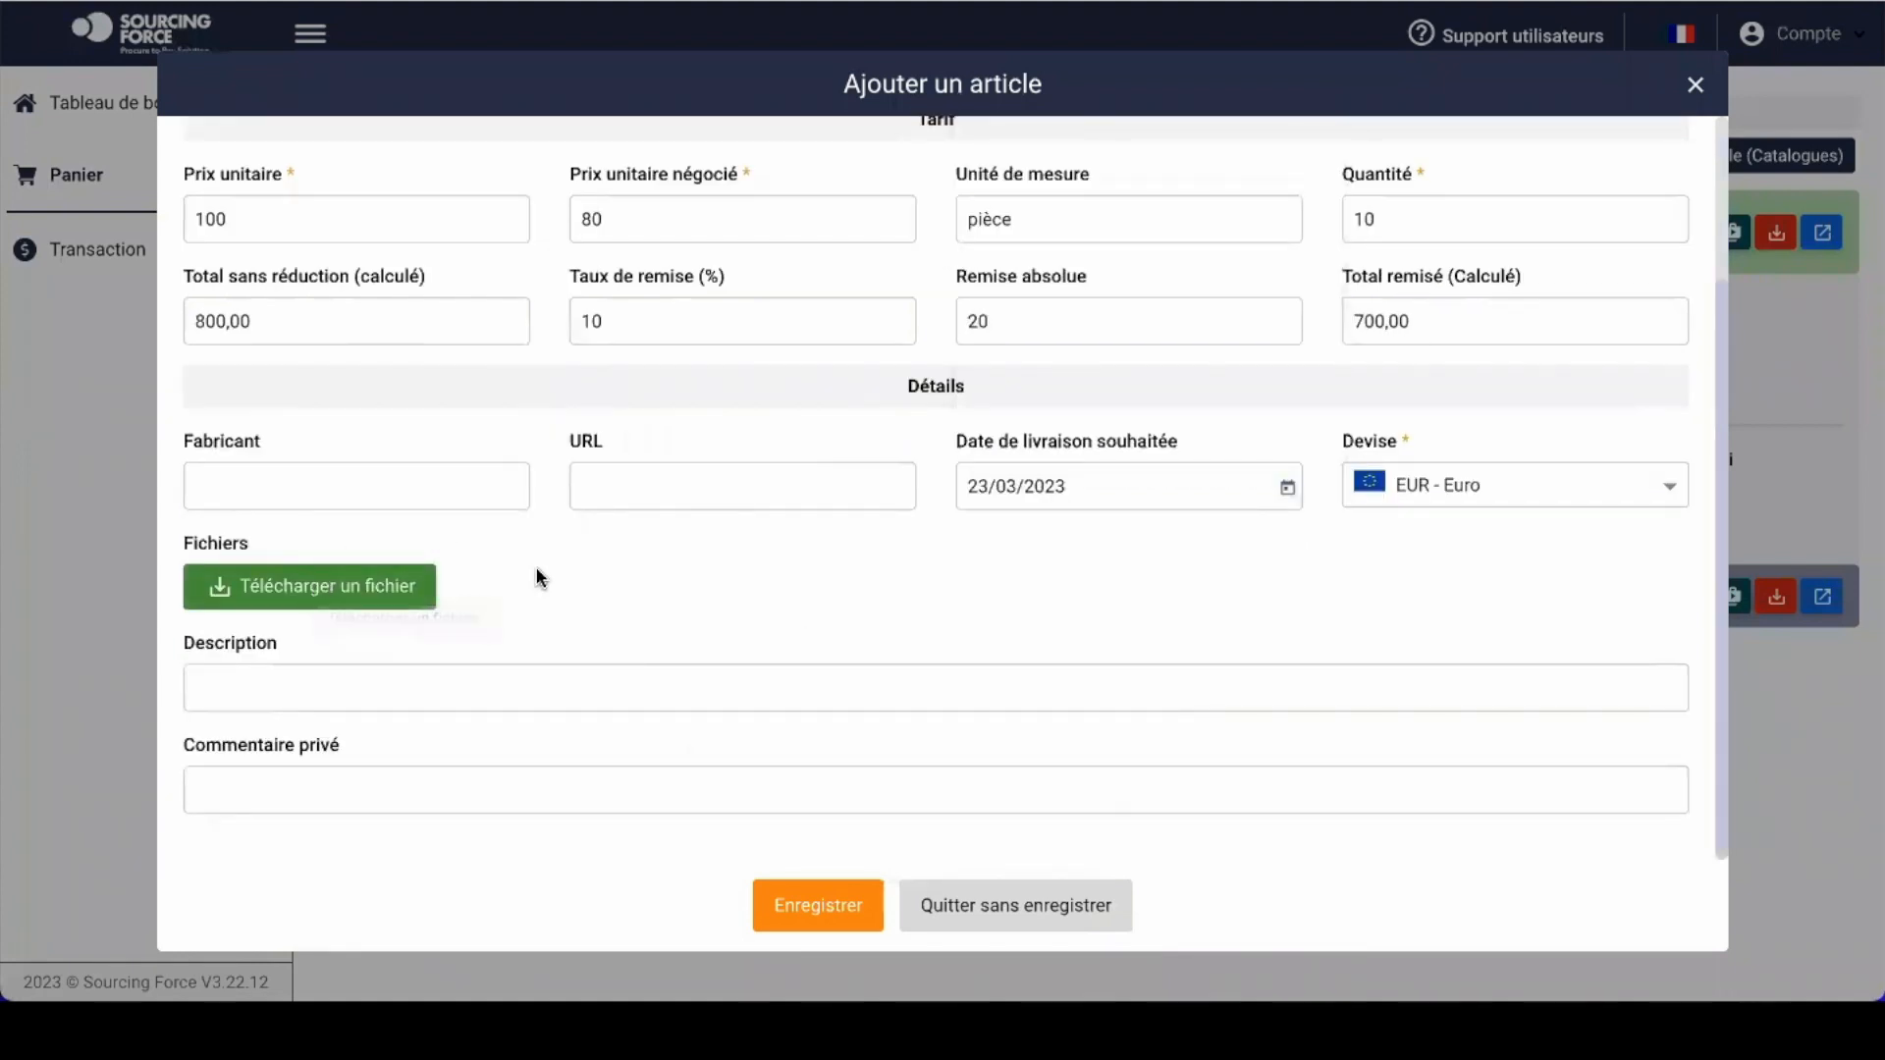
pyautogui.click(535, 688)
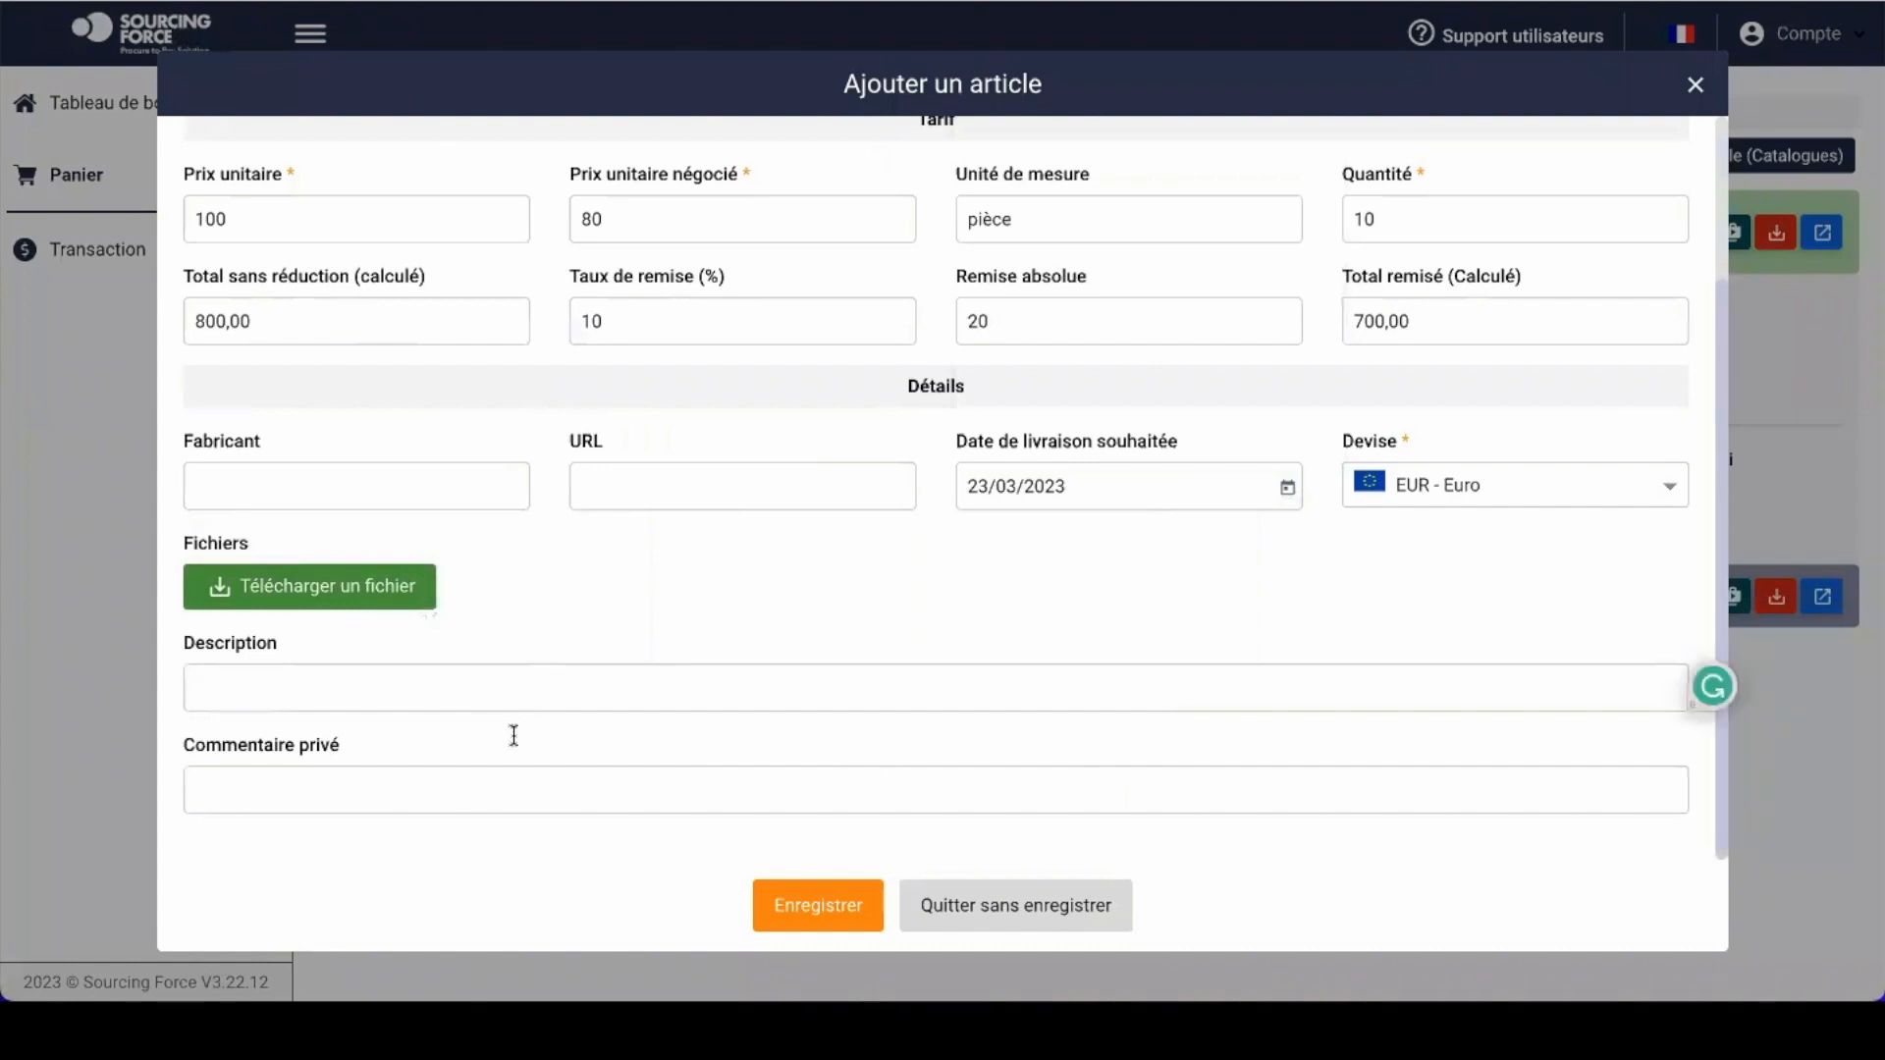
pyautogui.click(480, 773)
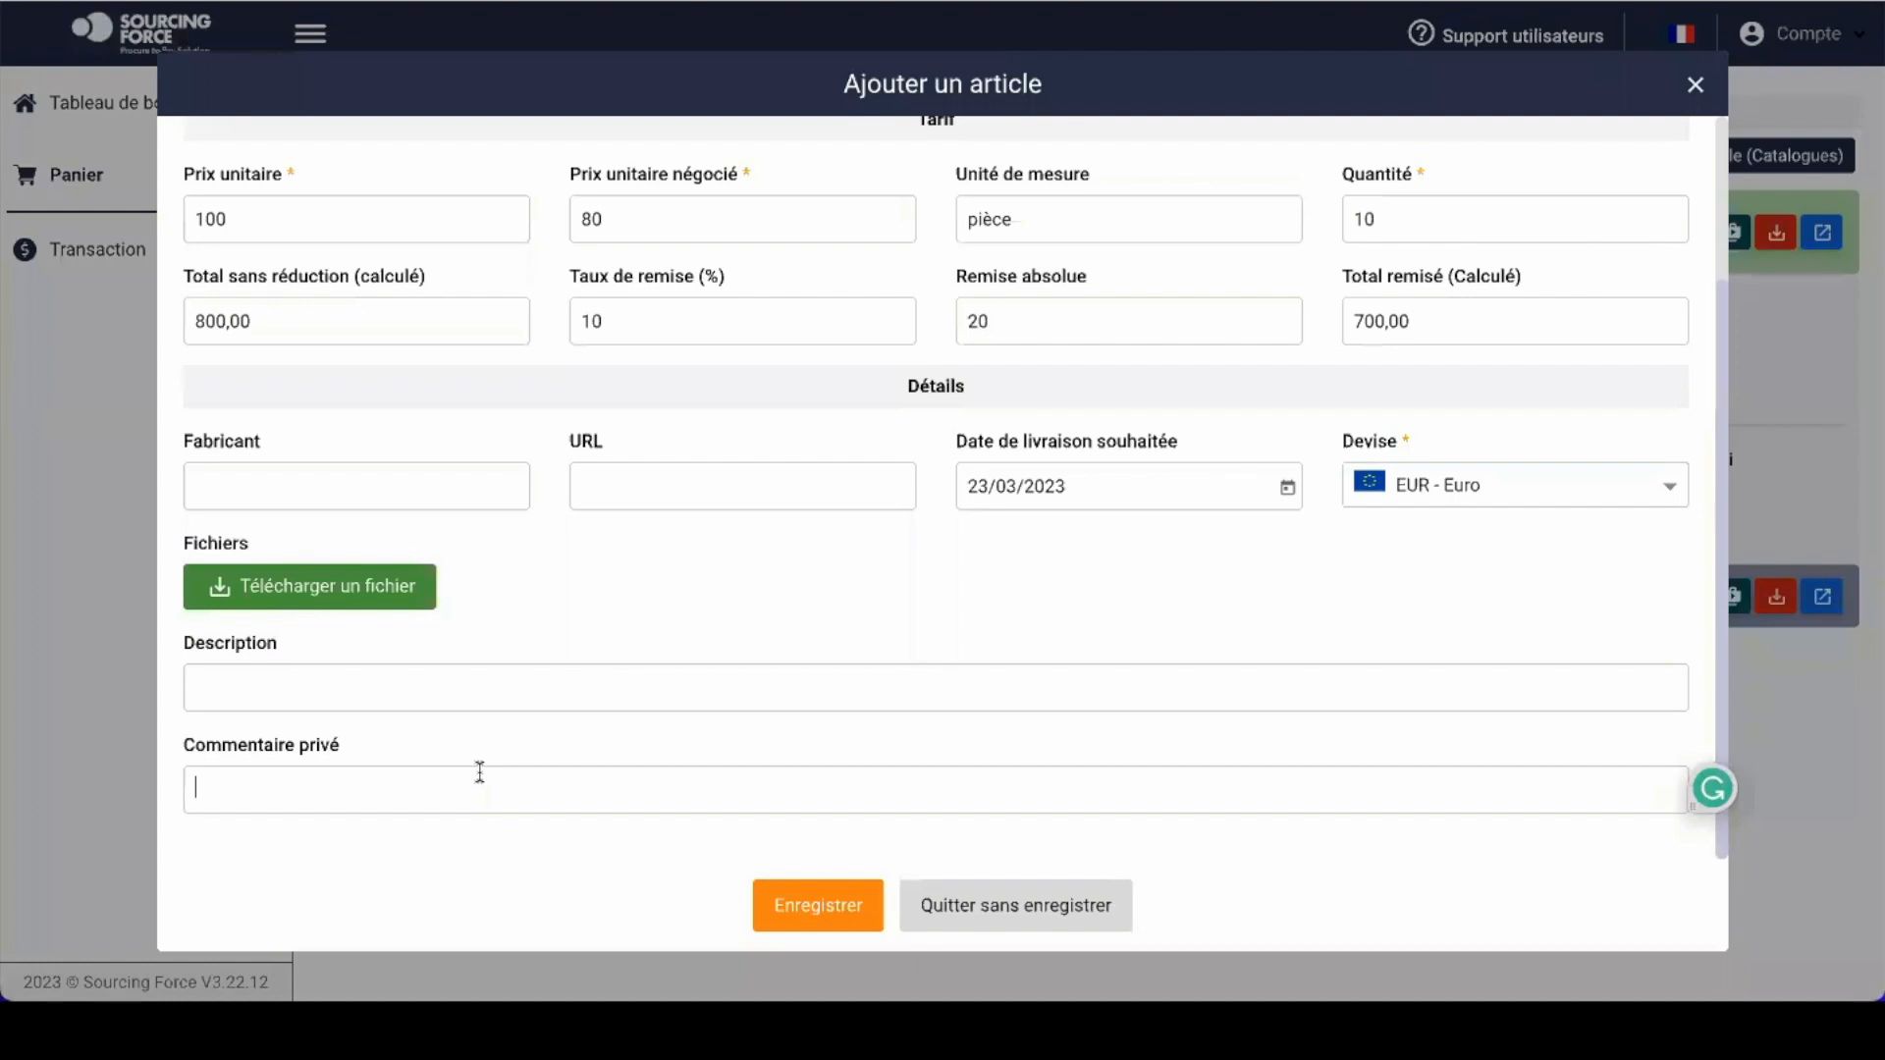
pyautogui.scroll(3, 765, 521)
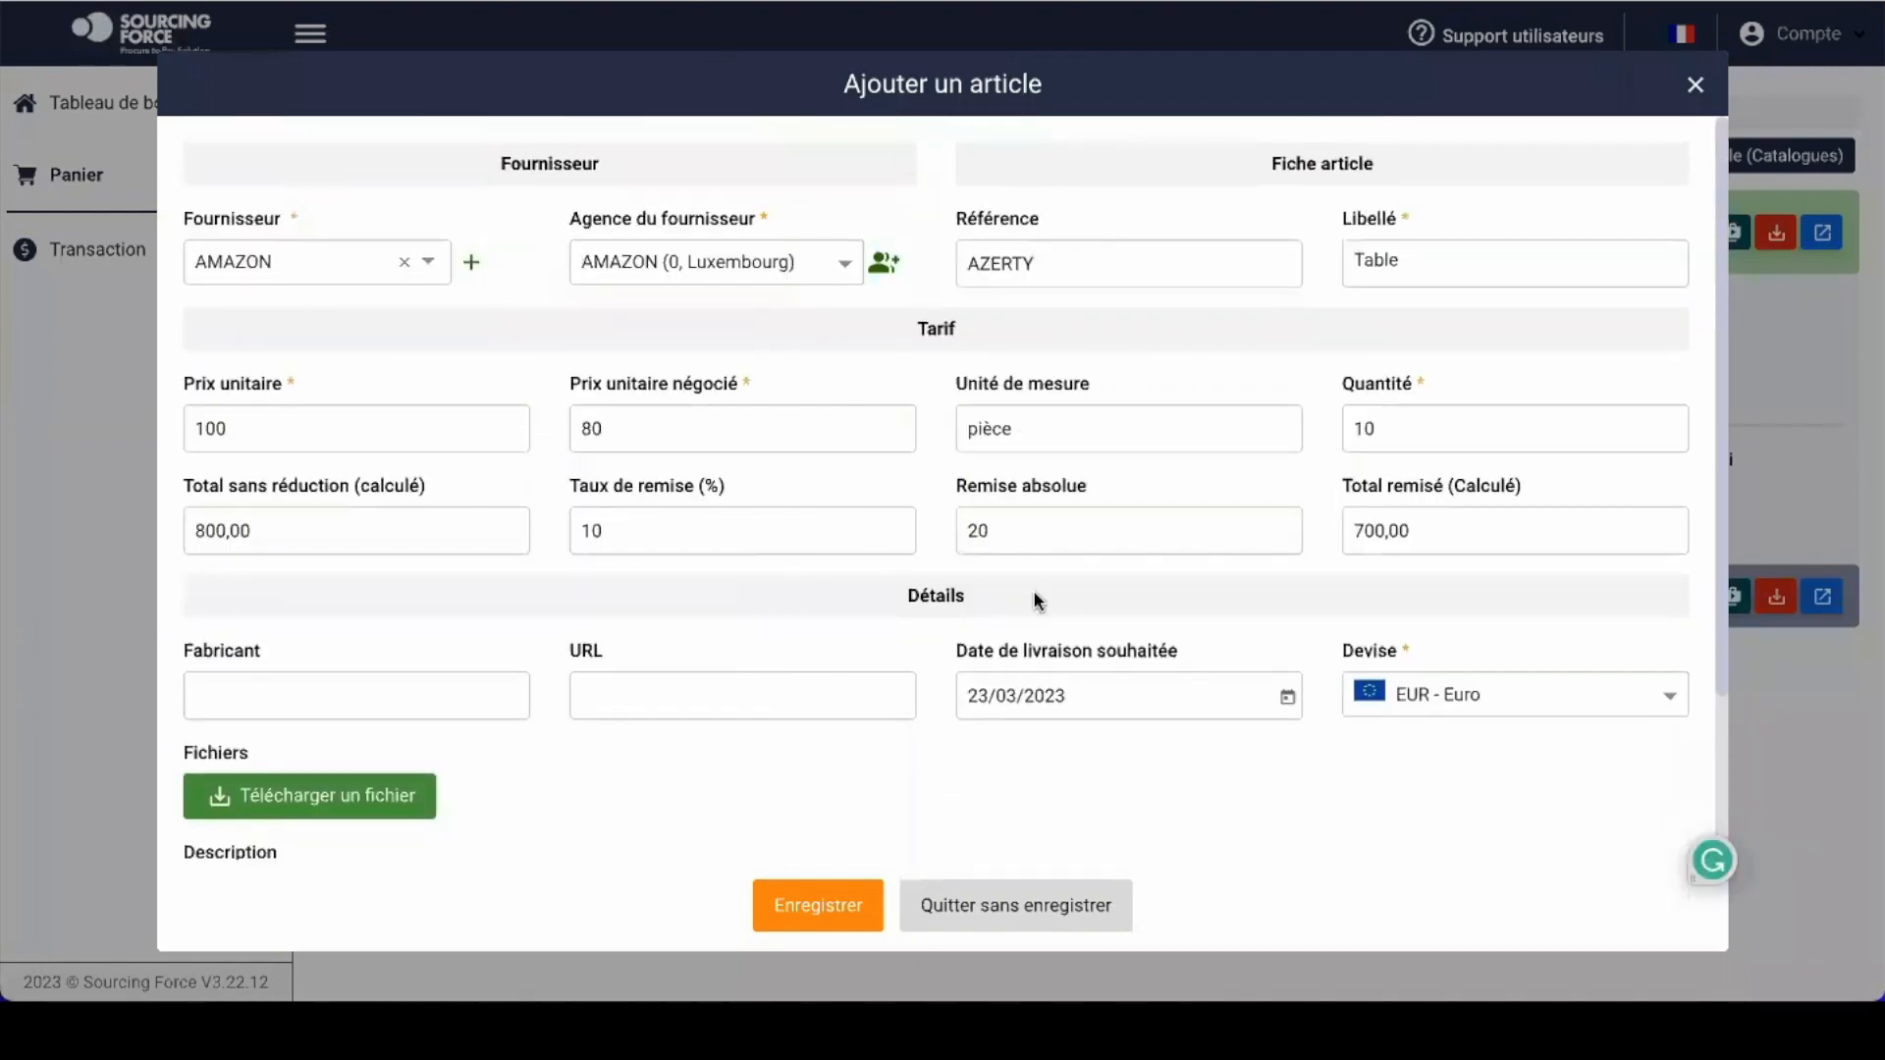
# Step: Save the Table article into the Olivier basket (700,00 €) and mark the tutorial's manual-add step
pyautogui.click(814, 919)
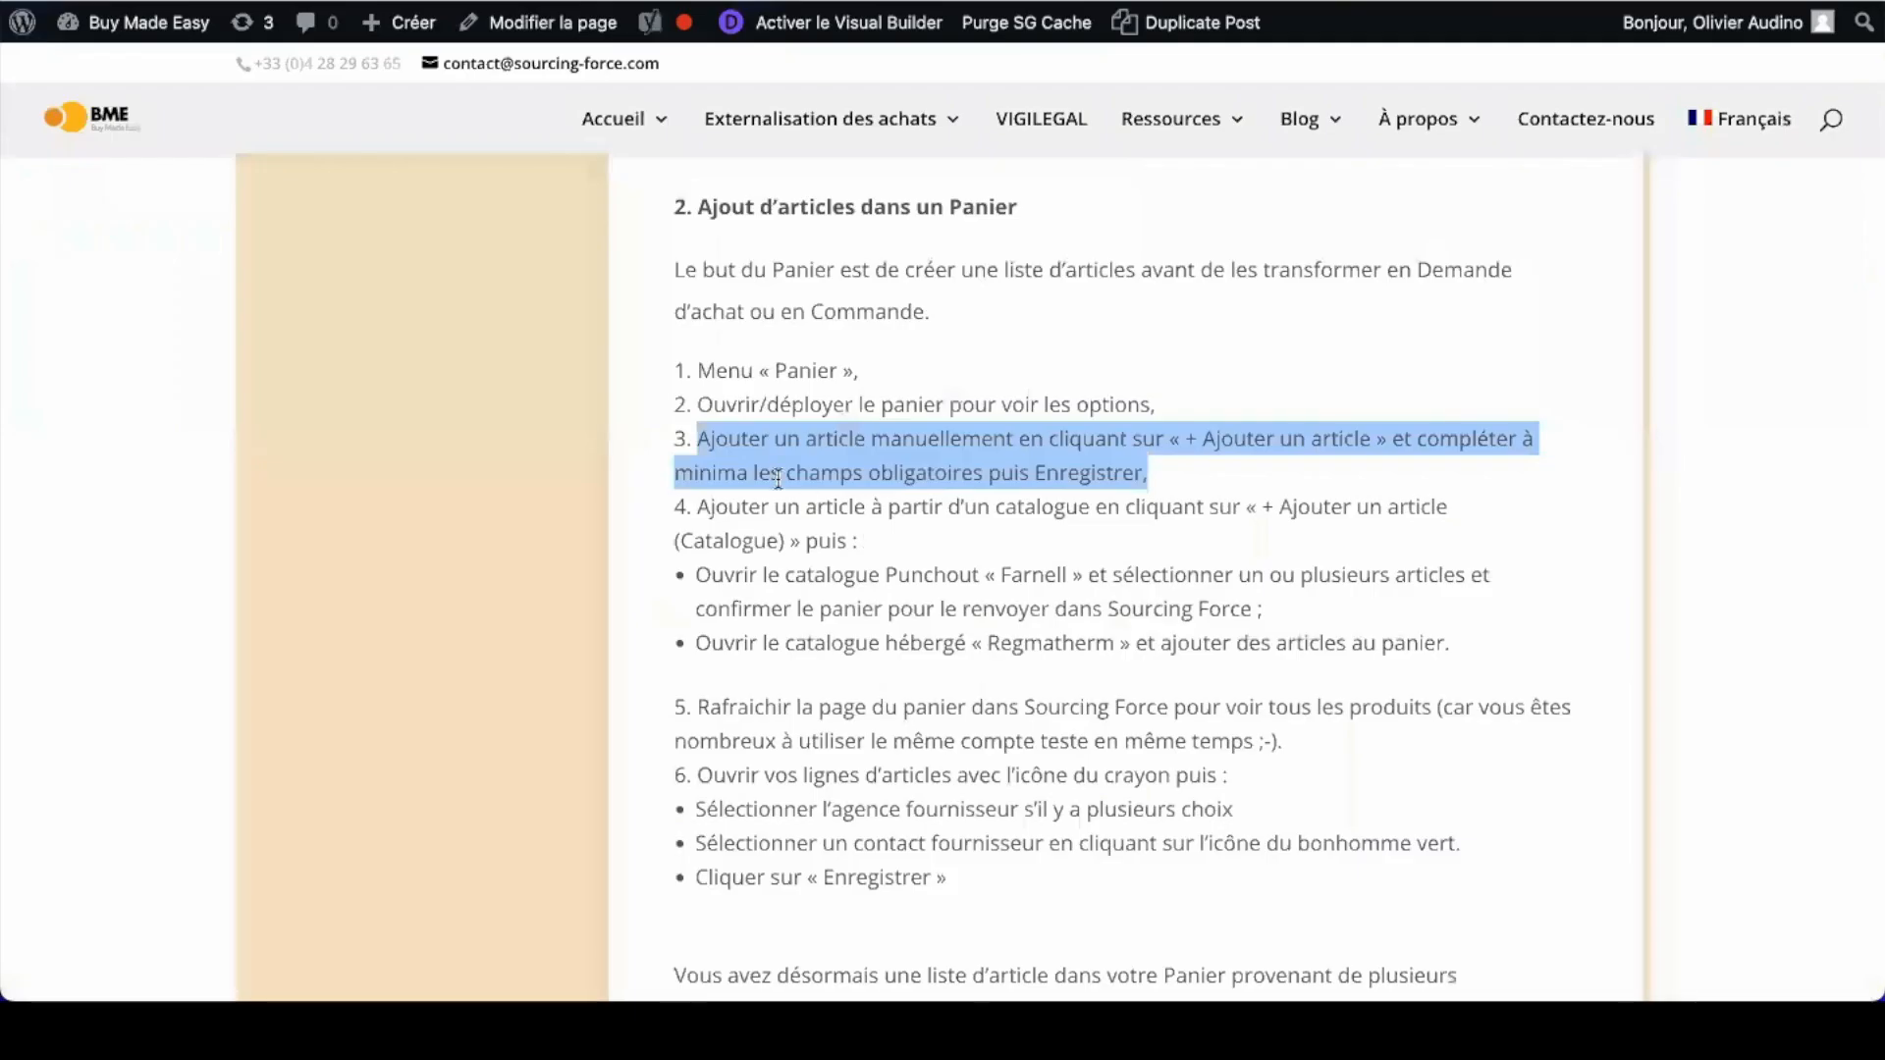
pyautogui.click(775, 472)
pyautogui.moveTo(697, 438); pyautogui.dragTo(1268, 463)
# Step: Return to the Sourcing Force cart holding the AMAZON Table article
pyautogui.hotkey('ctrl', 'Tab')
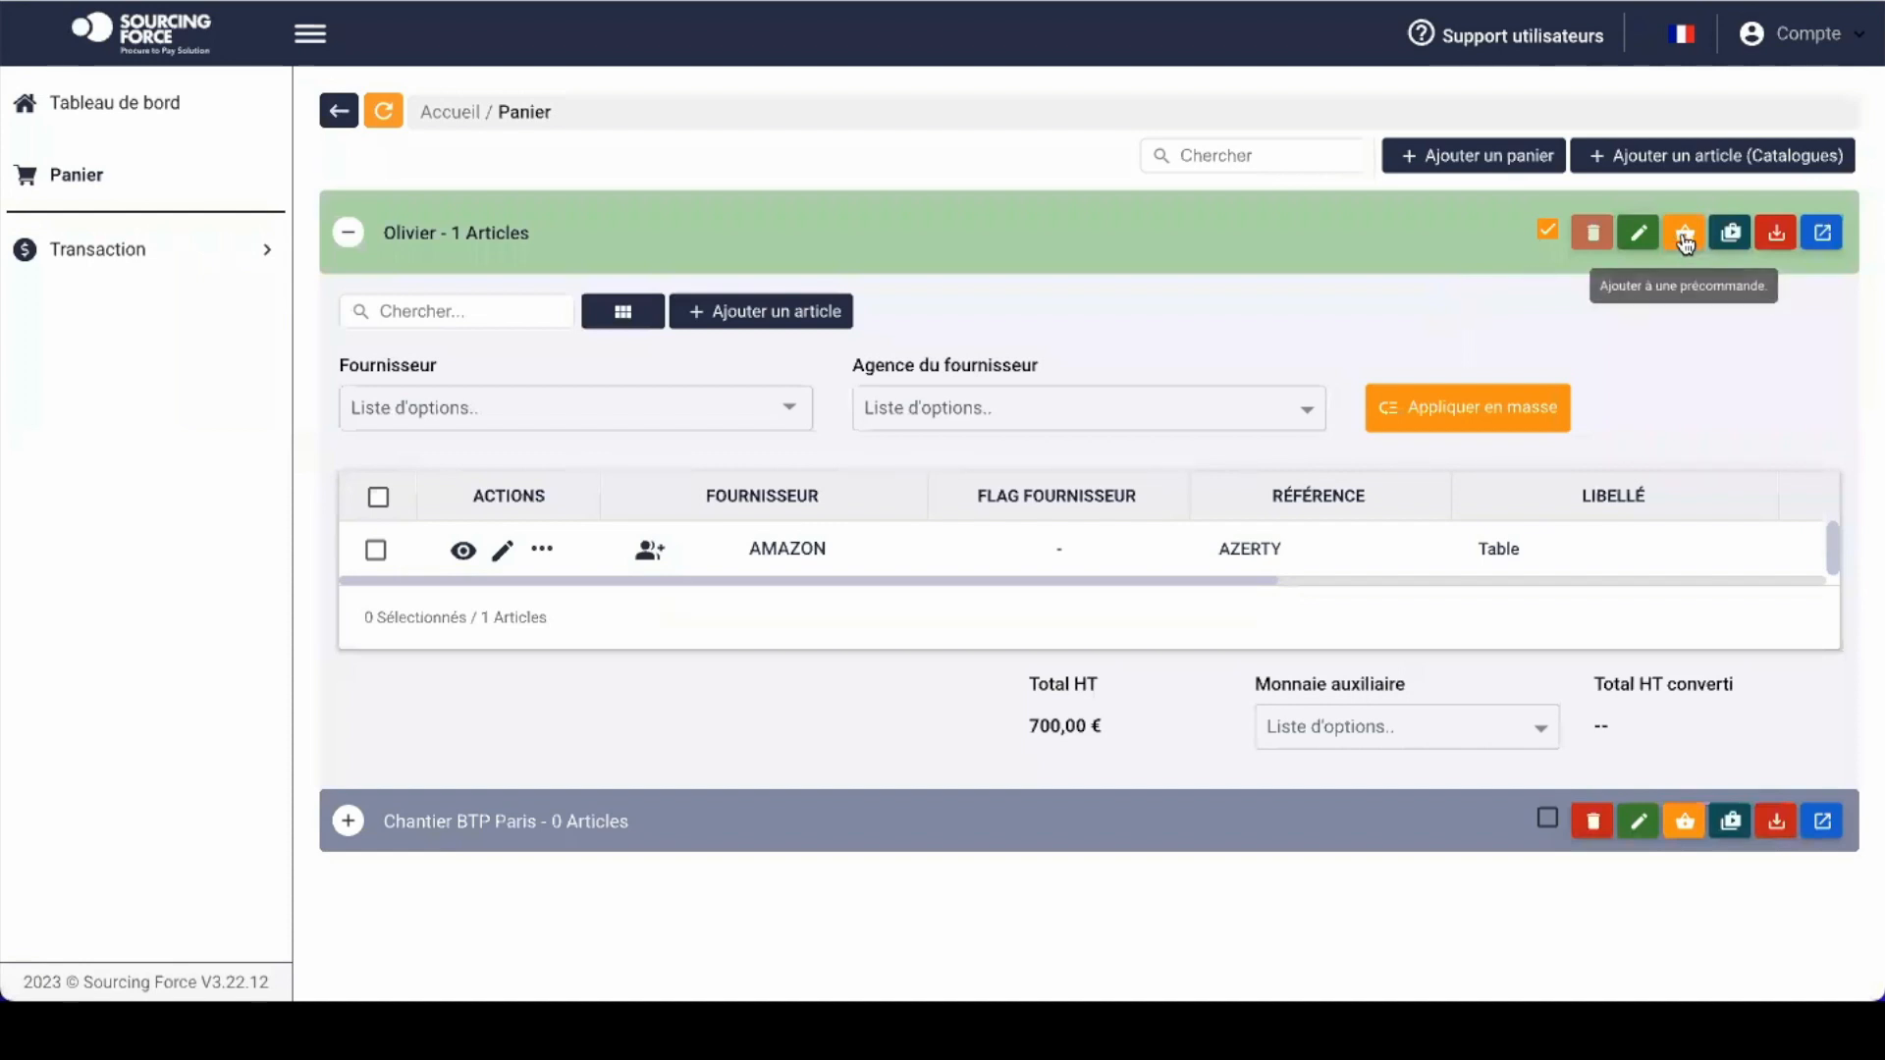
# Step: Choose the FARNELL punchout catalogue from the catalogue article picker
pyautogui.click(1669, 165)
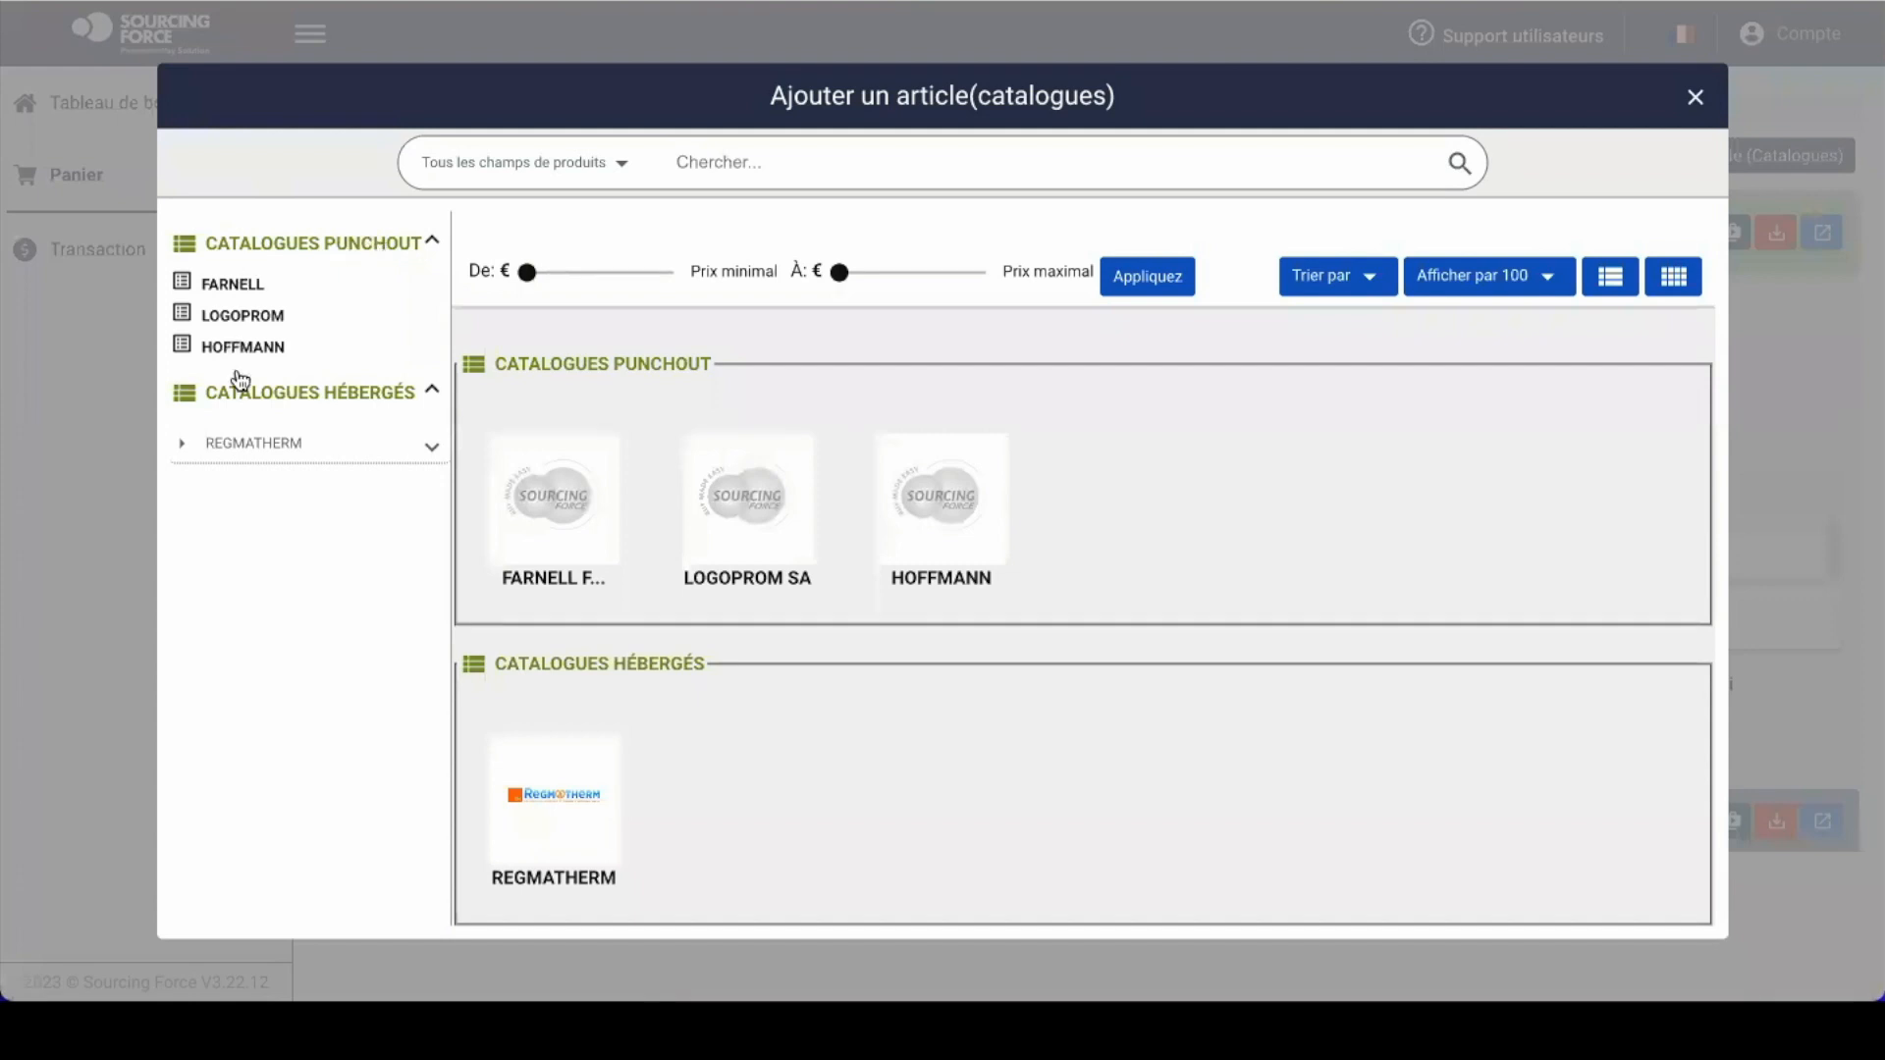
pyautogui.click(233, 284)
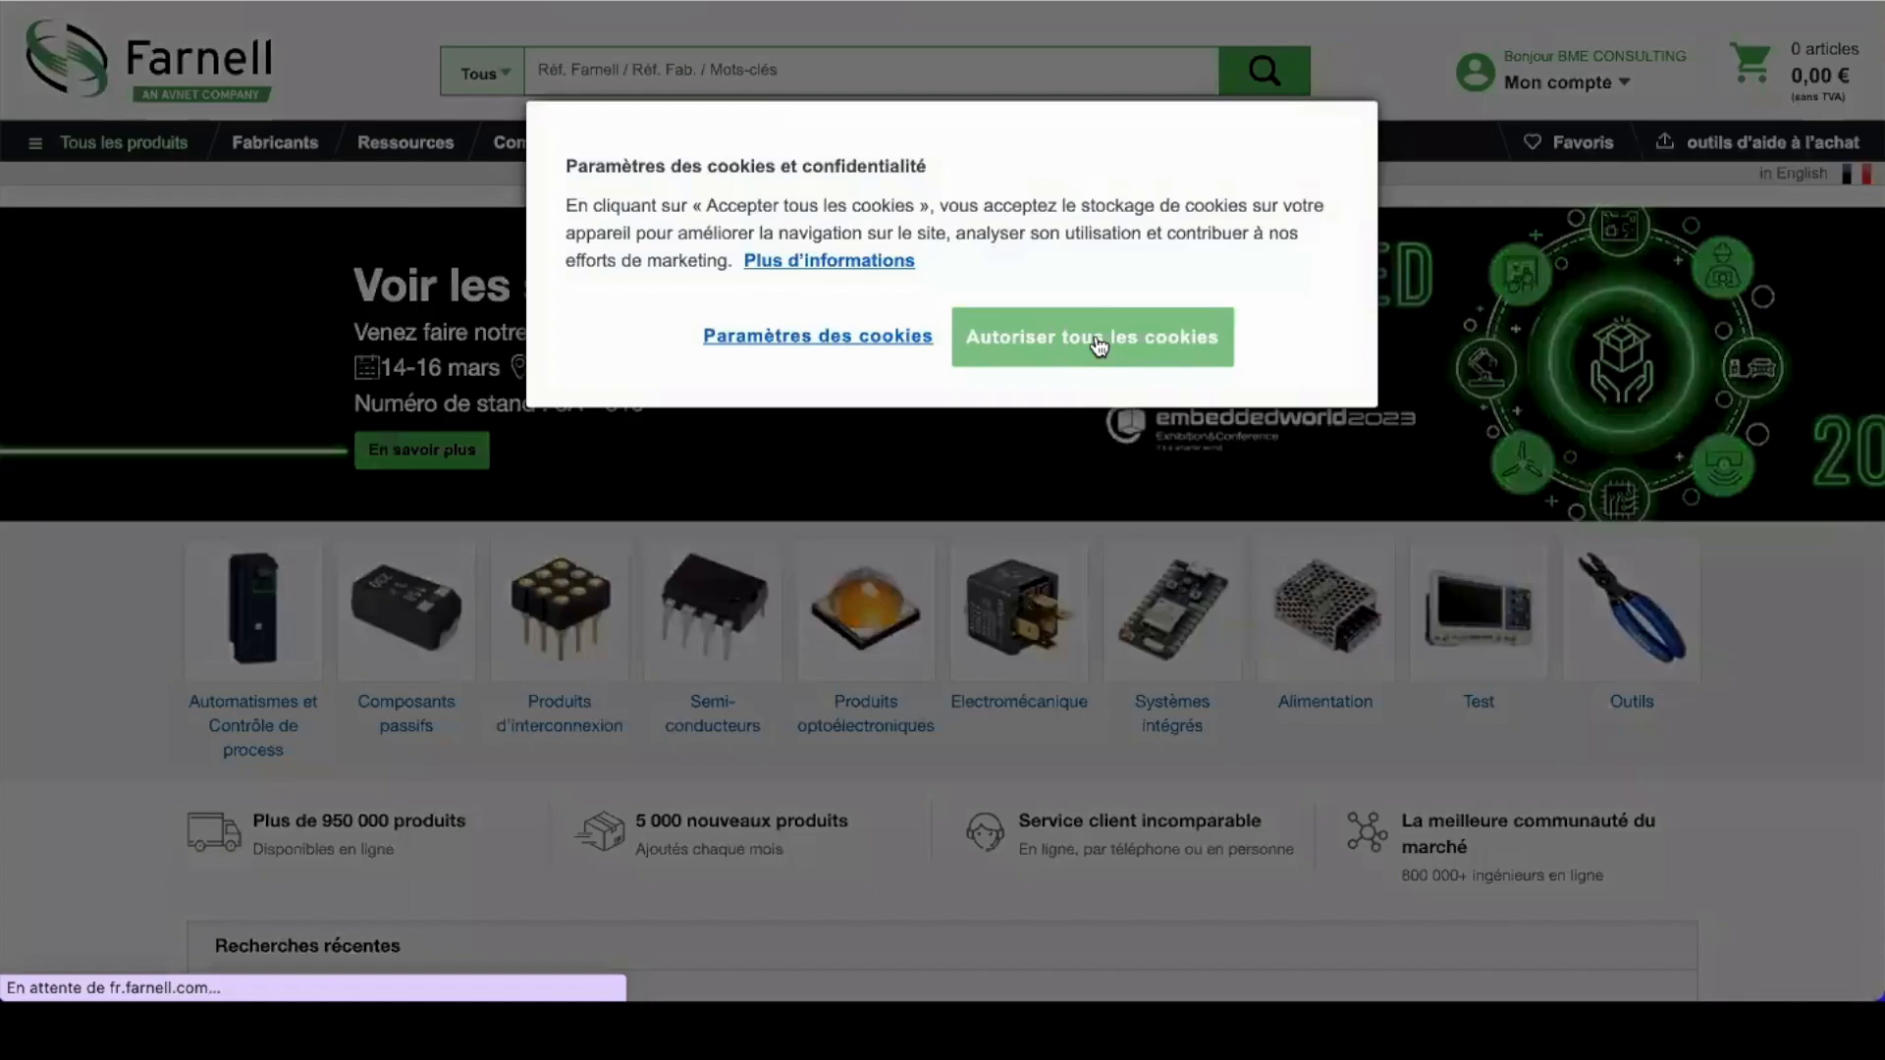
# Step: Browse Farnell's optoelectronics lighting connectors and add 10 of connector 1654622 to the cart
pyautogui.click(1099, 346)
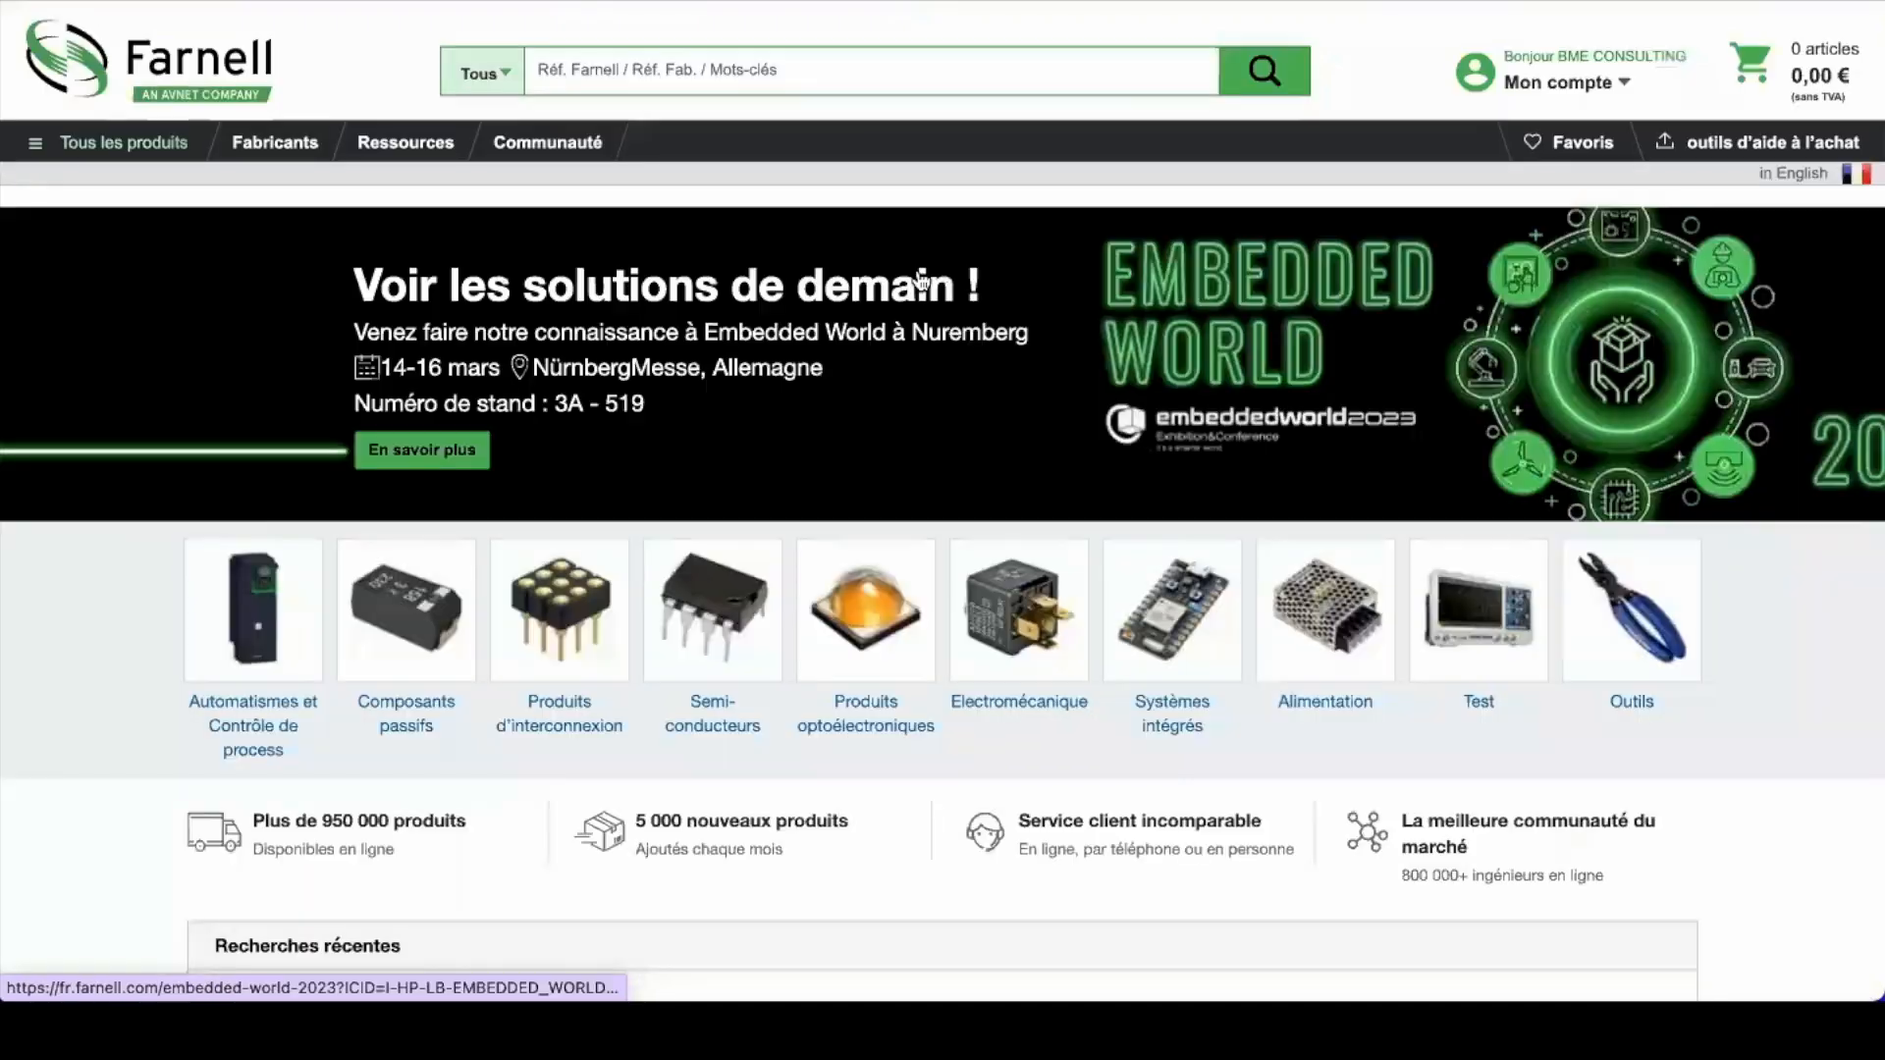
pyautogui.click(879, 731)
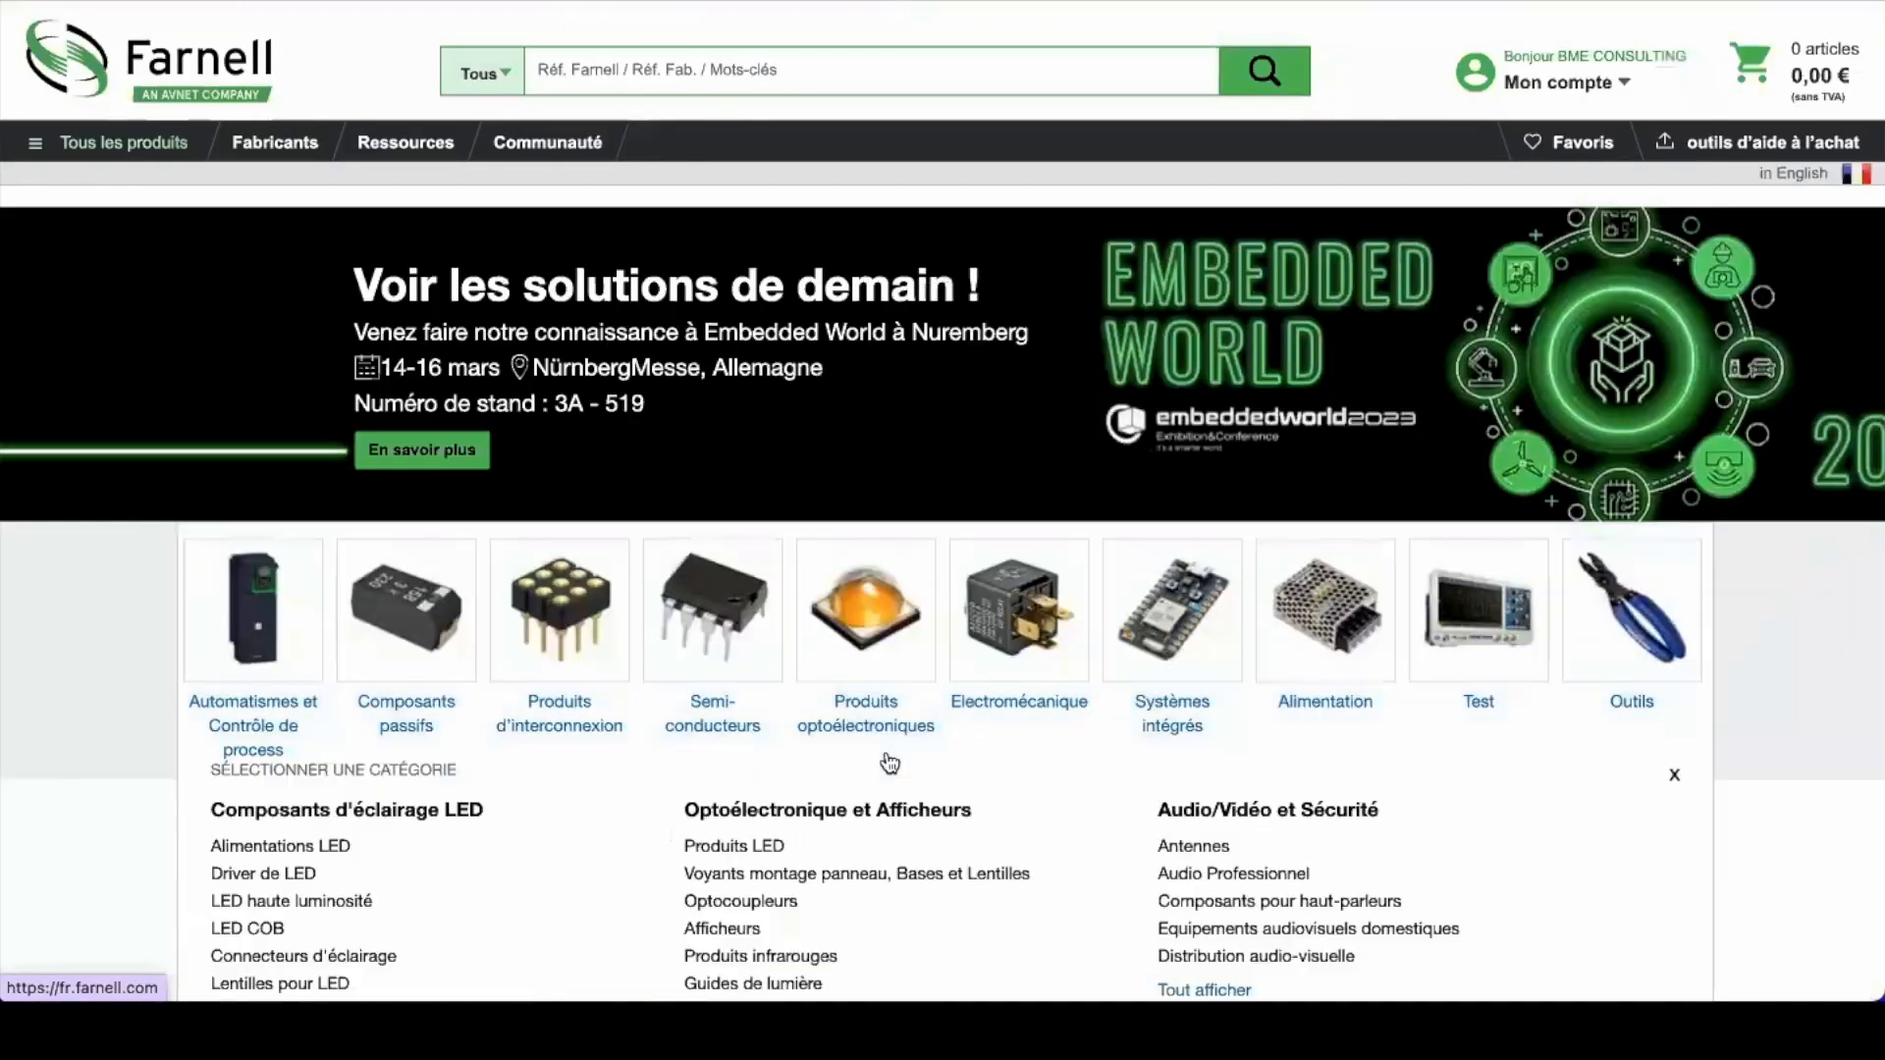
pyautogui.scroll(-3, 884, 766)
pyautogui.scroll(-2, 770, 684)
pyautogui.click(278, 619)
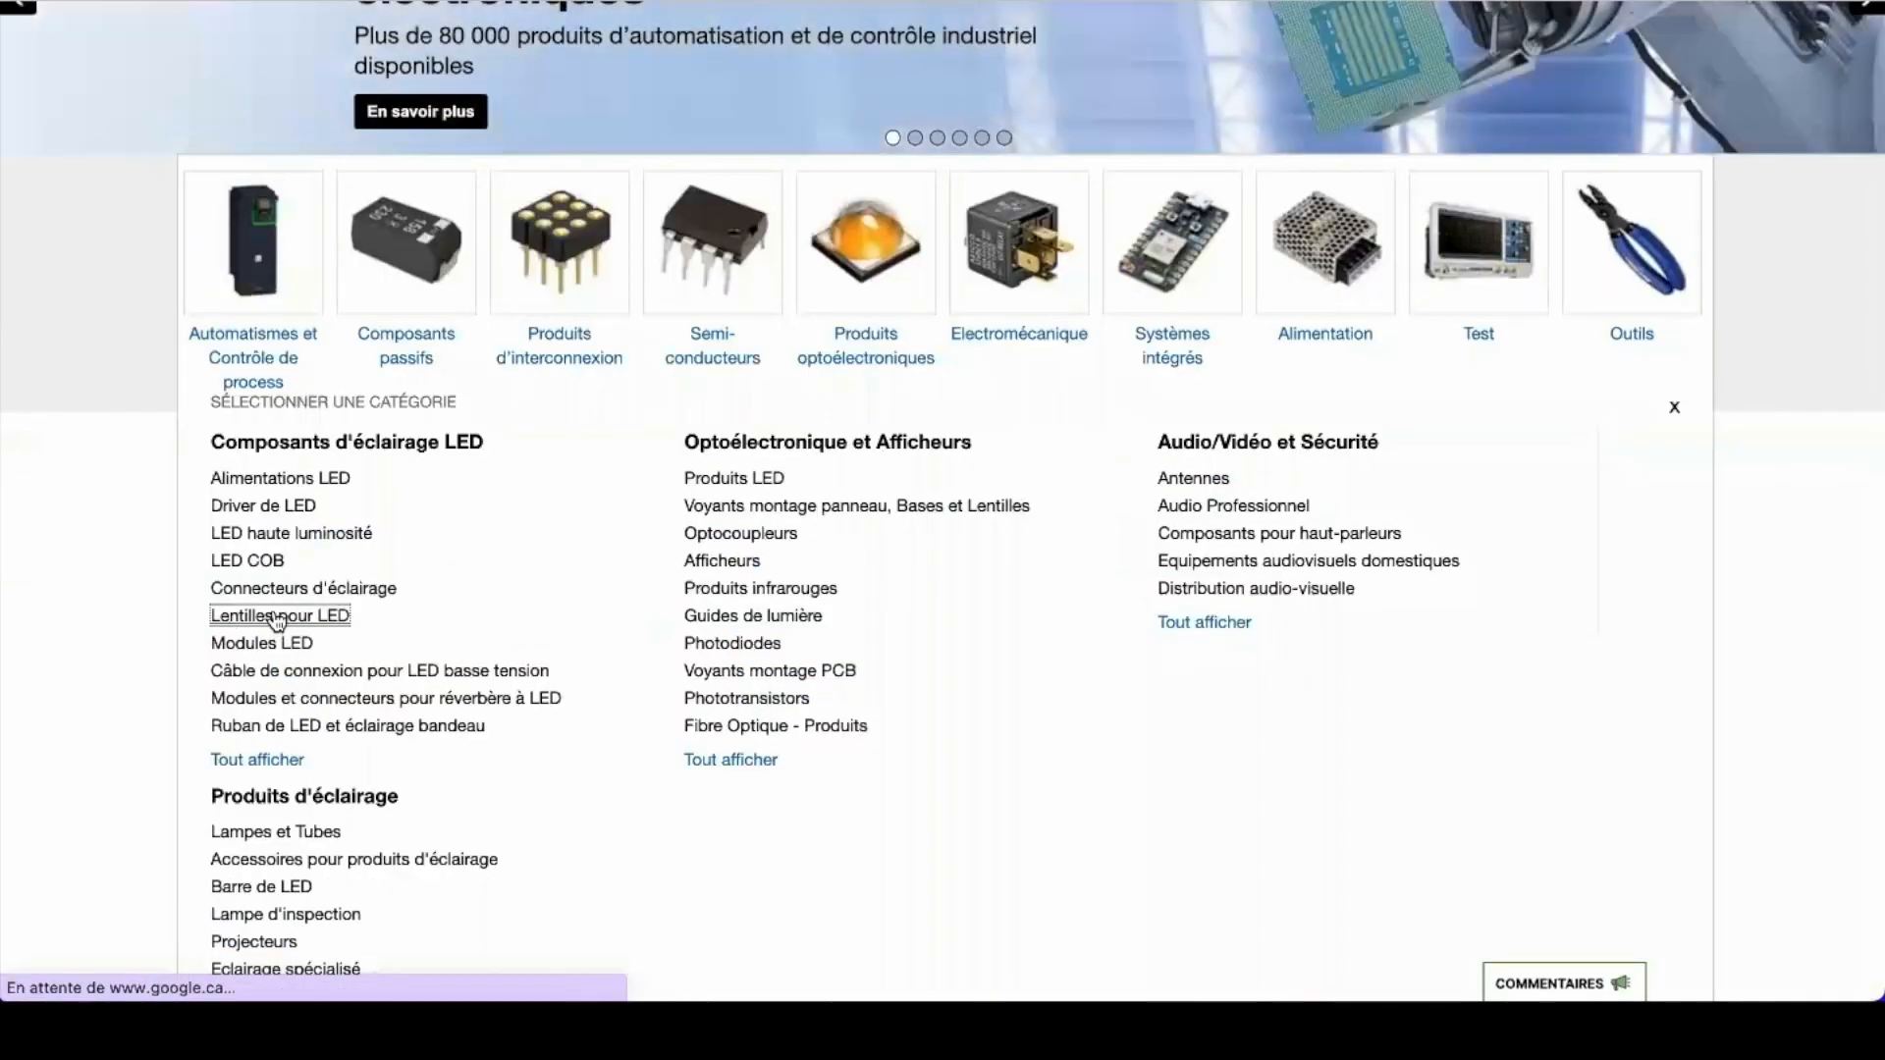
pyautogui.scroll(-8, 921, 618)
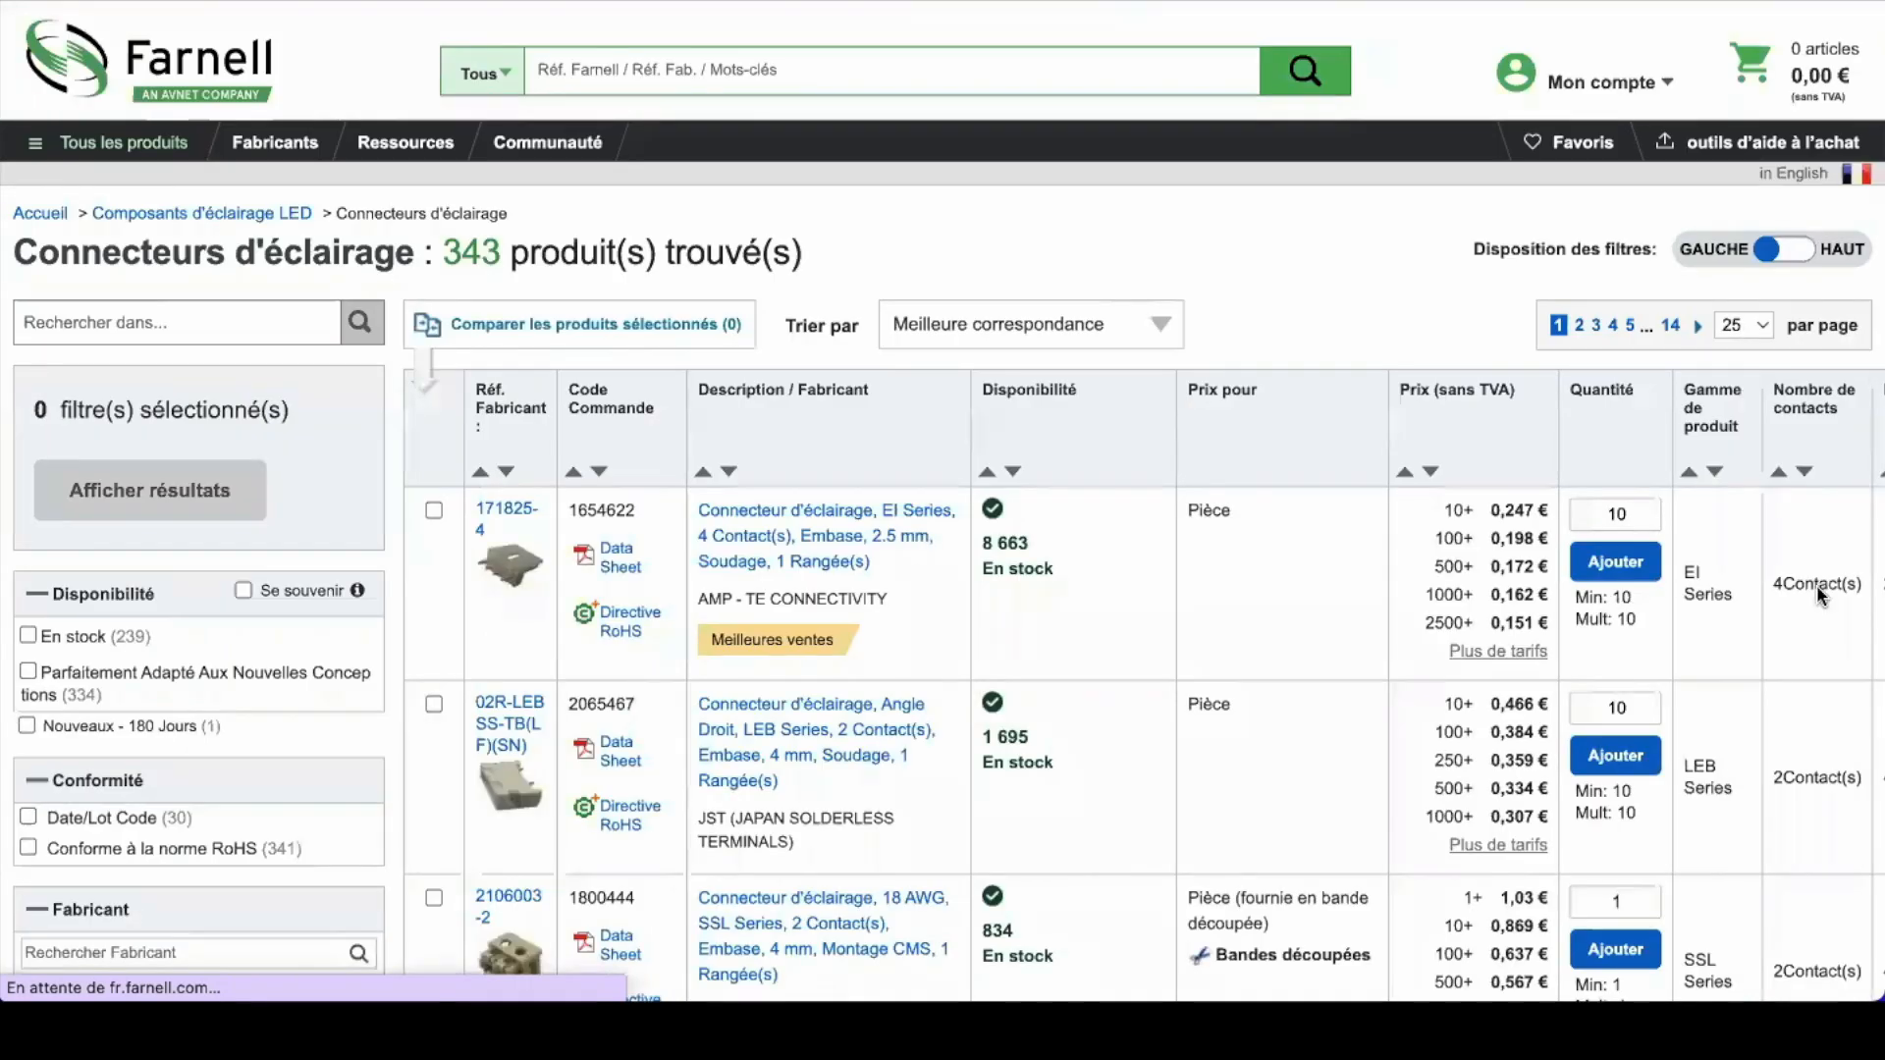
pyautogui.click(1618, 565)
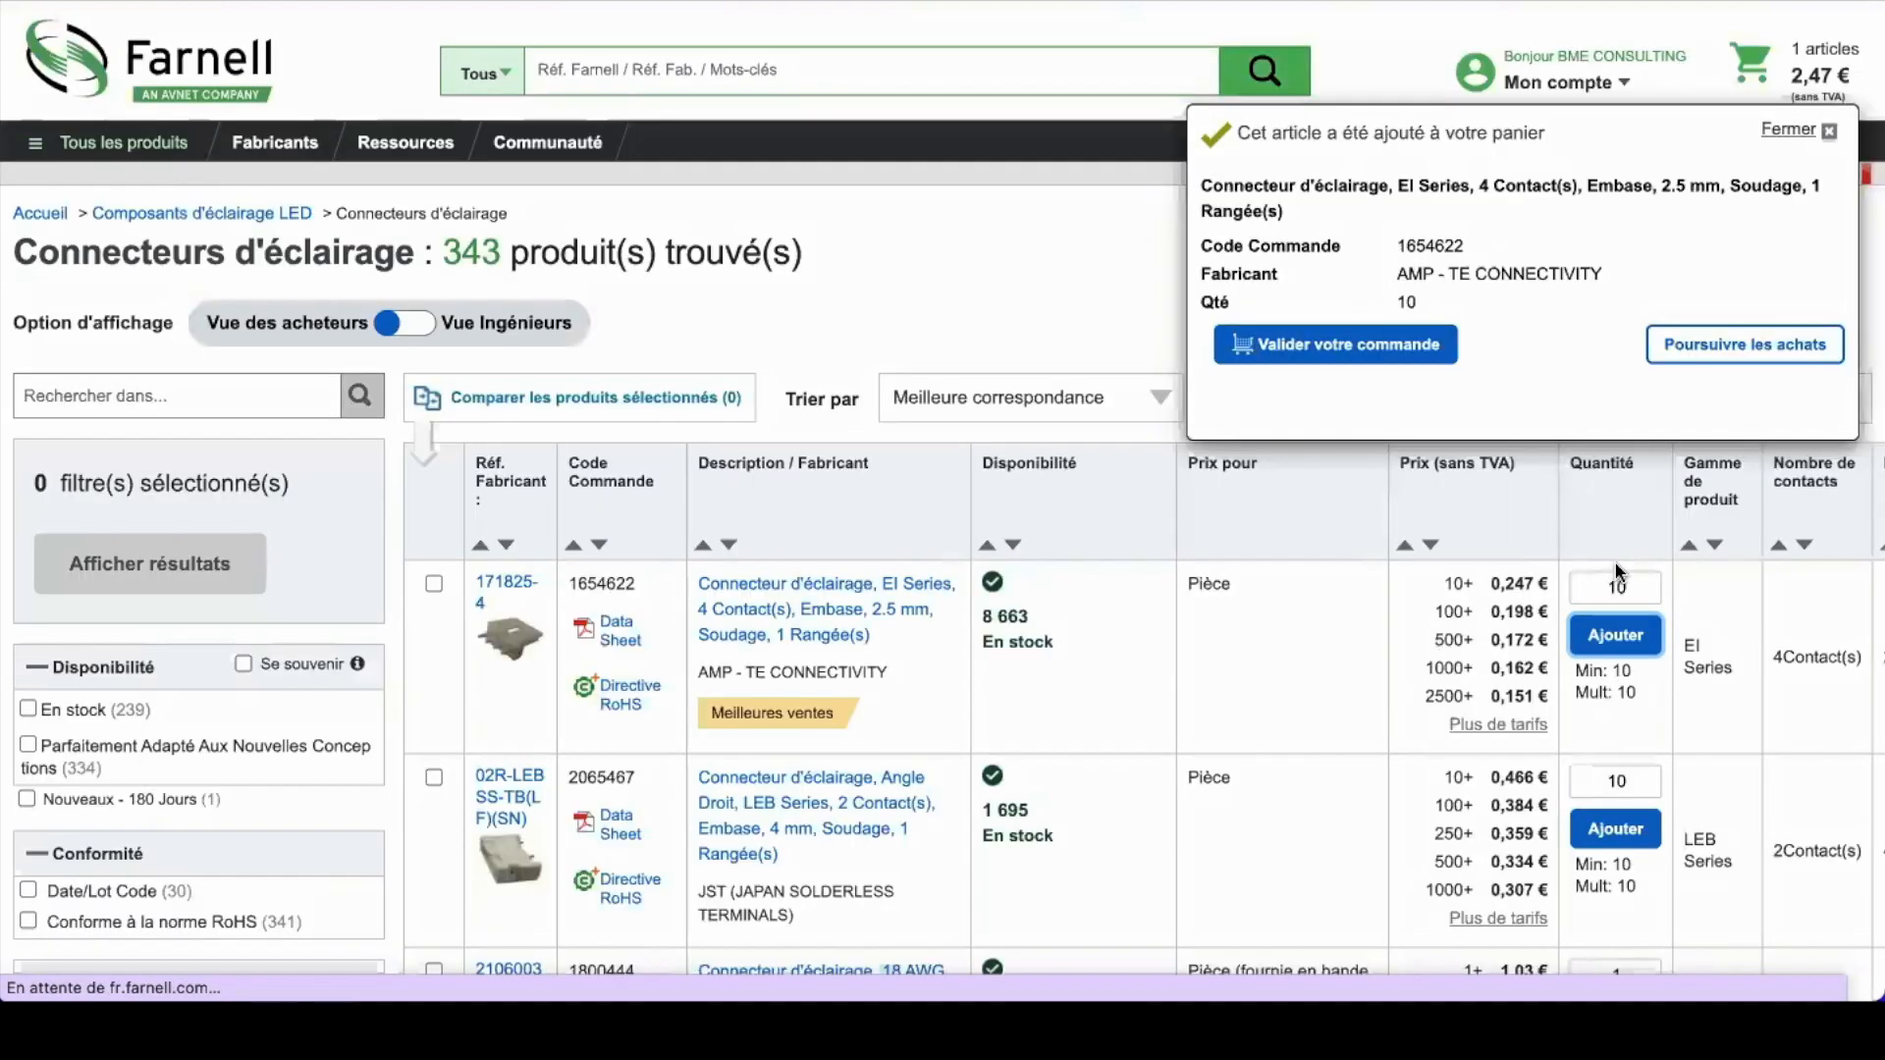
# Step: Add 200 of the SSL Series 18 AWG connector (1800444) to the cart
pyautogui.scroll(-5, 1617, 574)
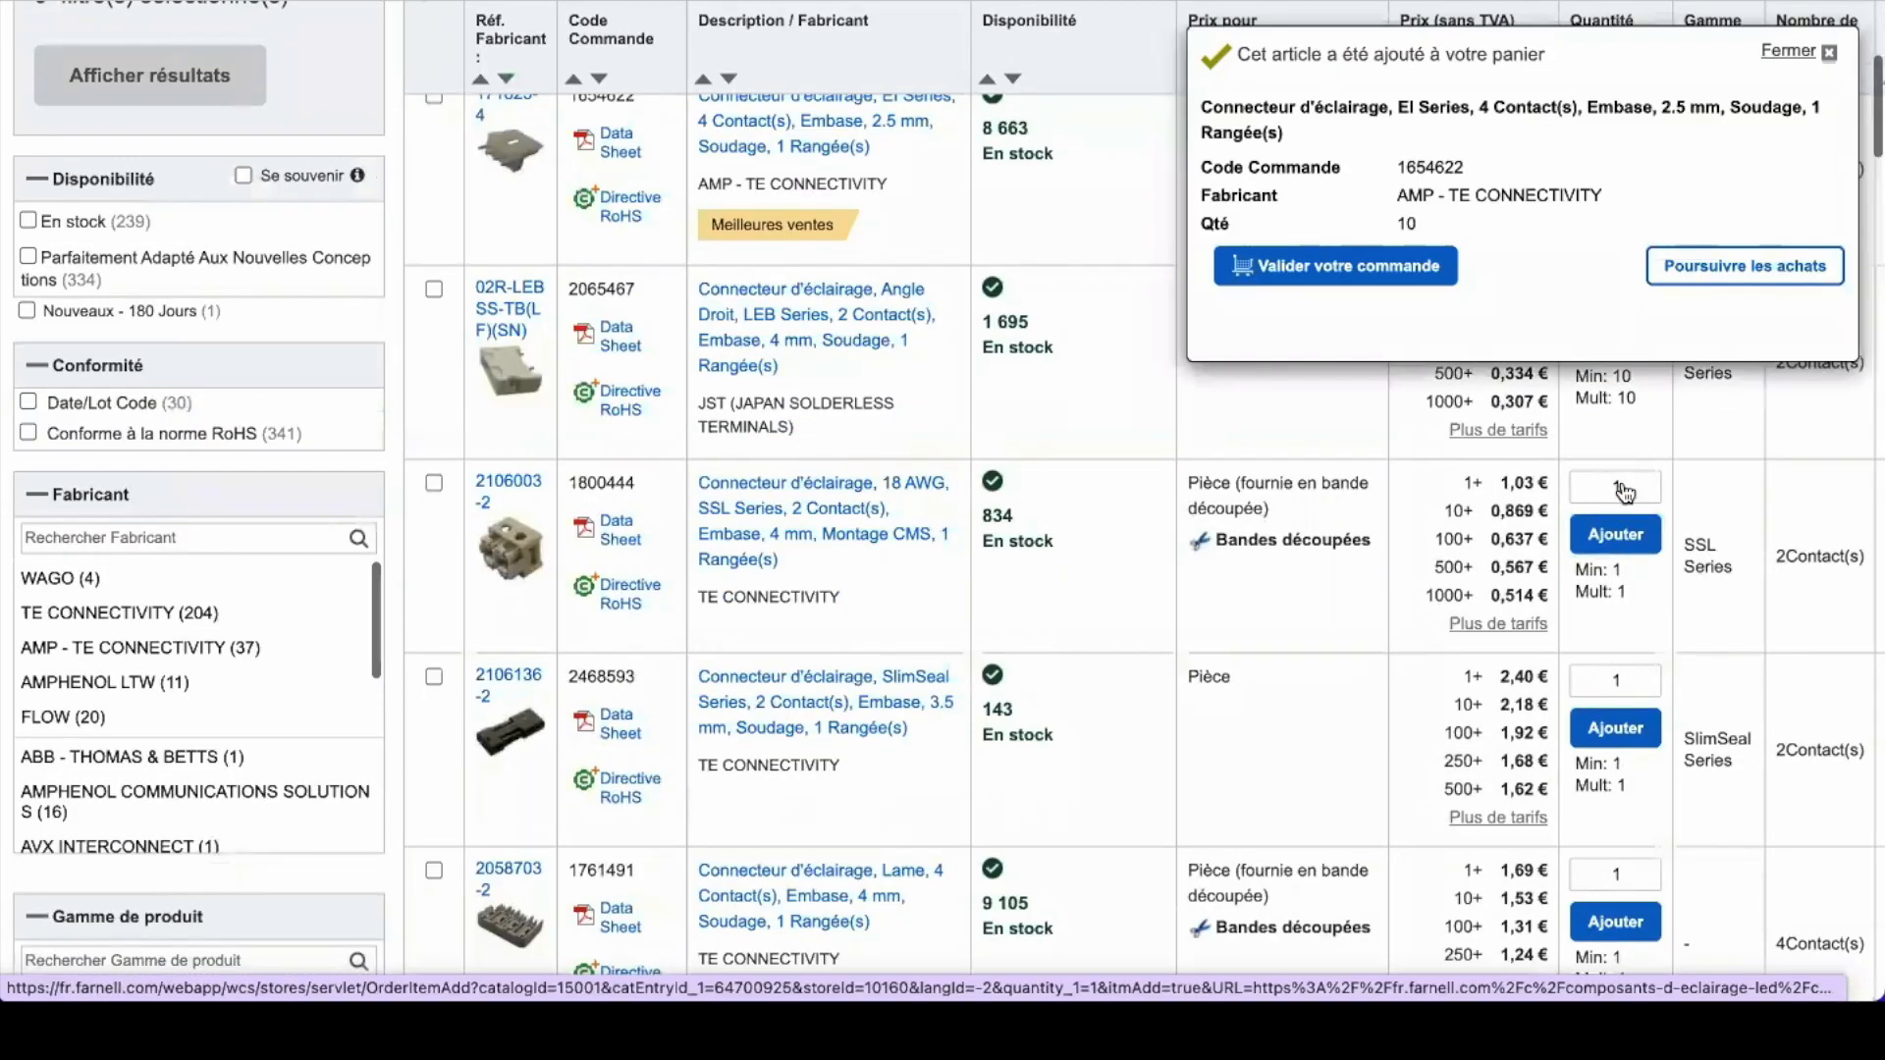
pyautogui.click(1626, 489)
pyautogui.press('BackSpace')
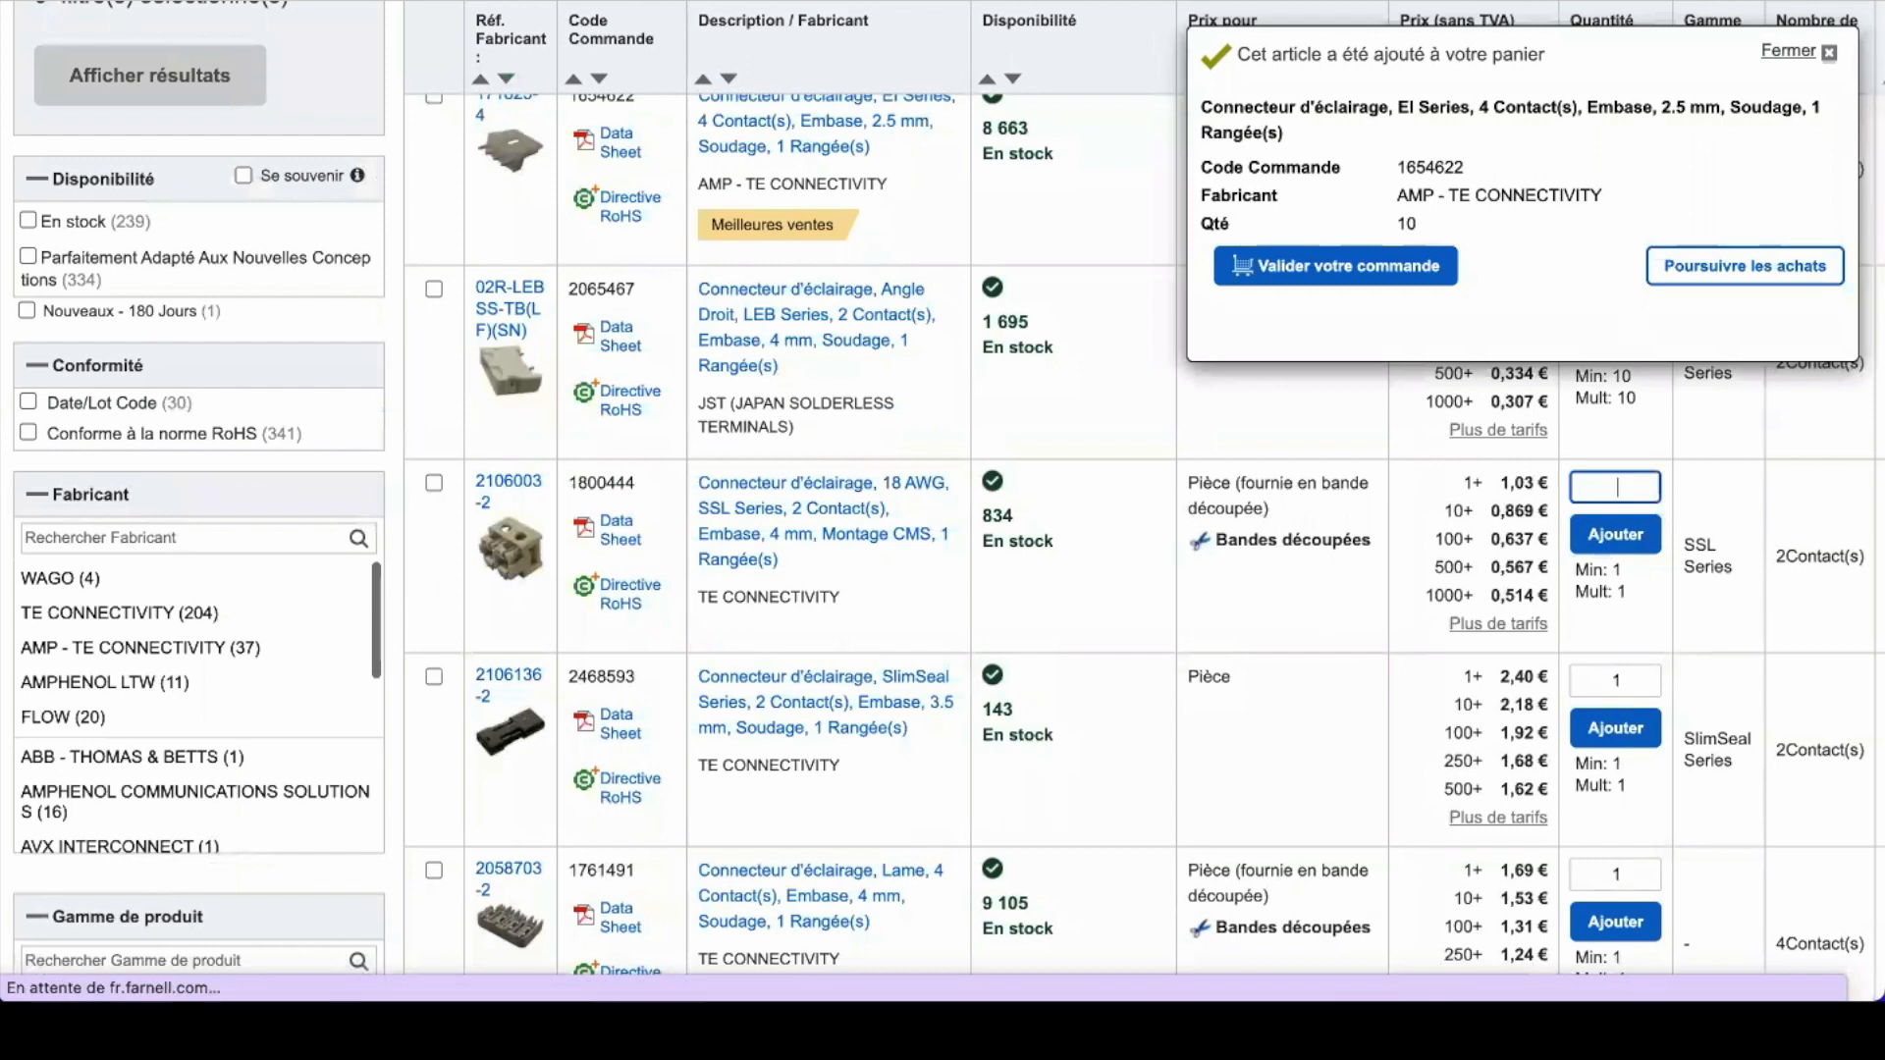
pyautogui.write('2000')
pyautogui.press('BackSpace')
pyautogui.click(1638, 536)
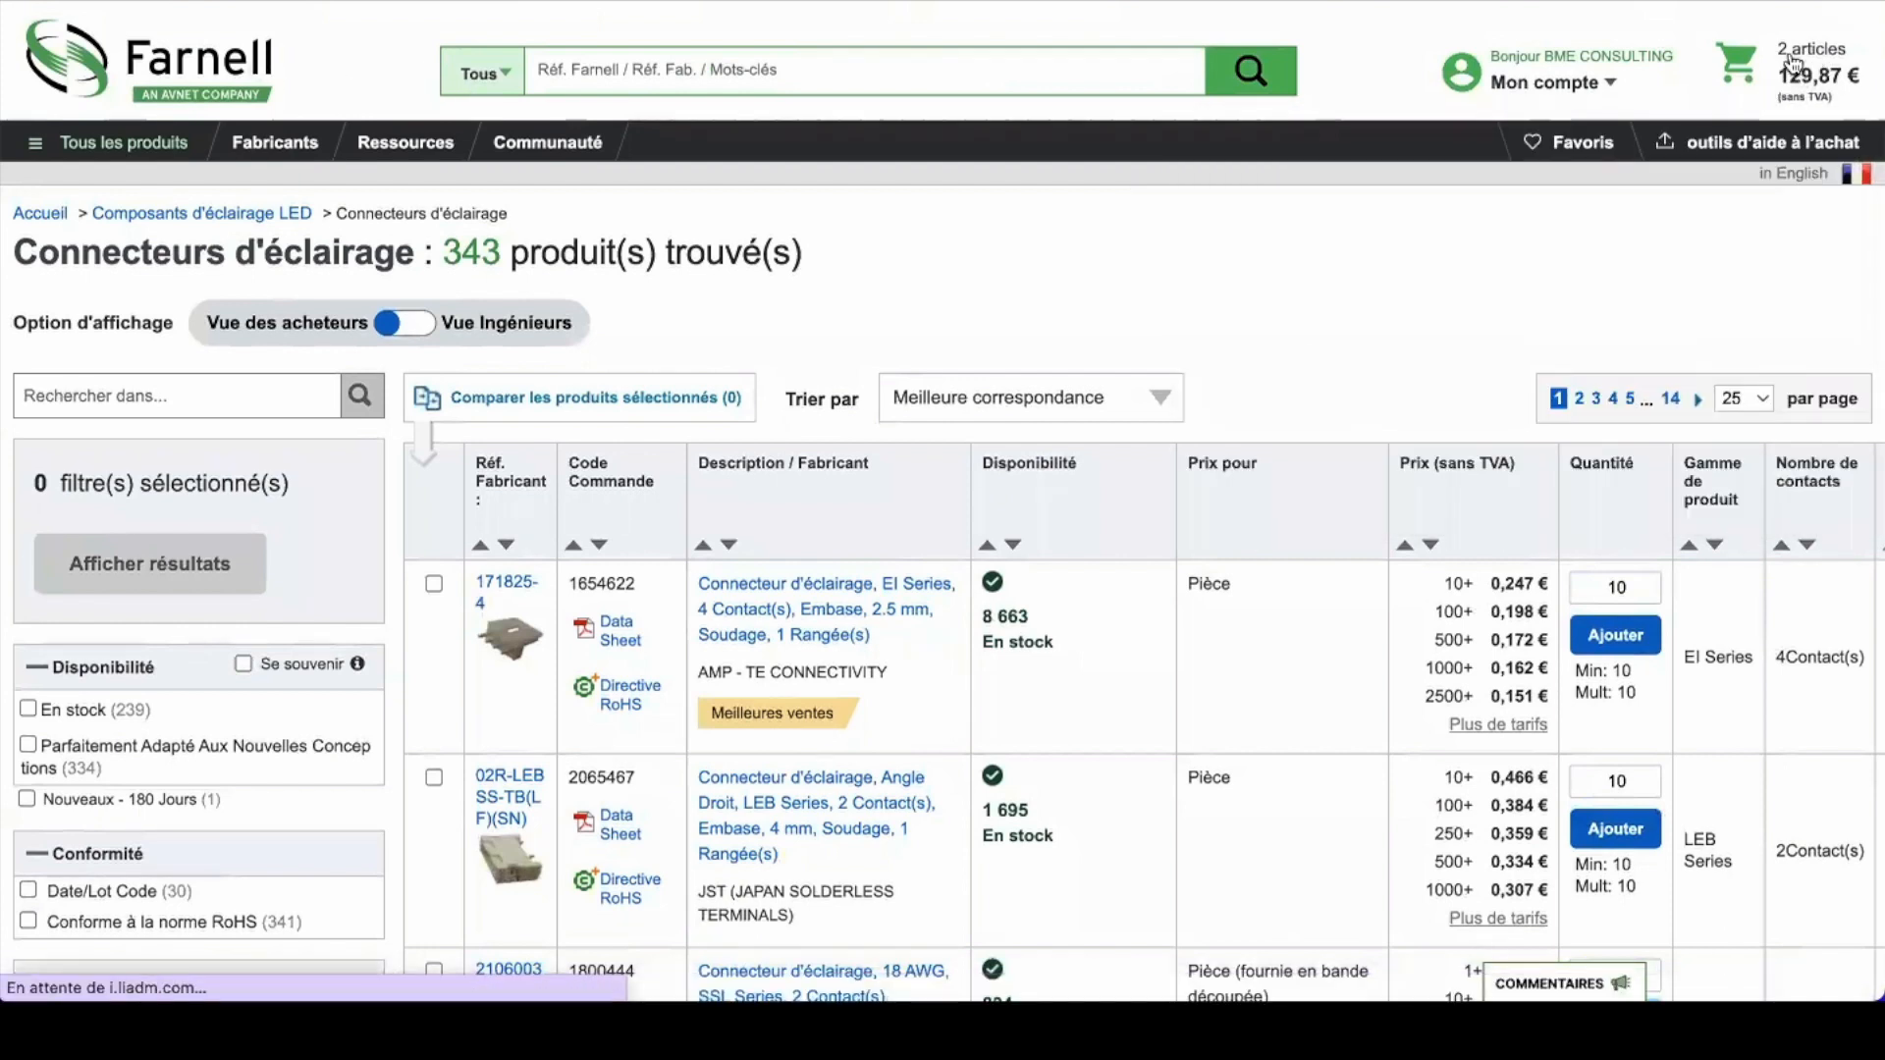
# Step: Review the Farnell cart's two items at 129,87 €, noting the 834 En stock availability
pyautogui.moveTo(1792, 63)
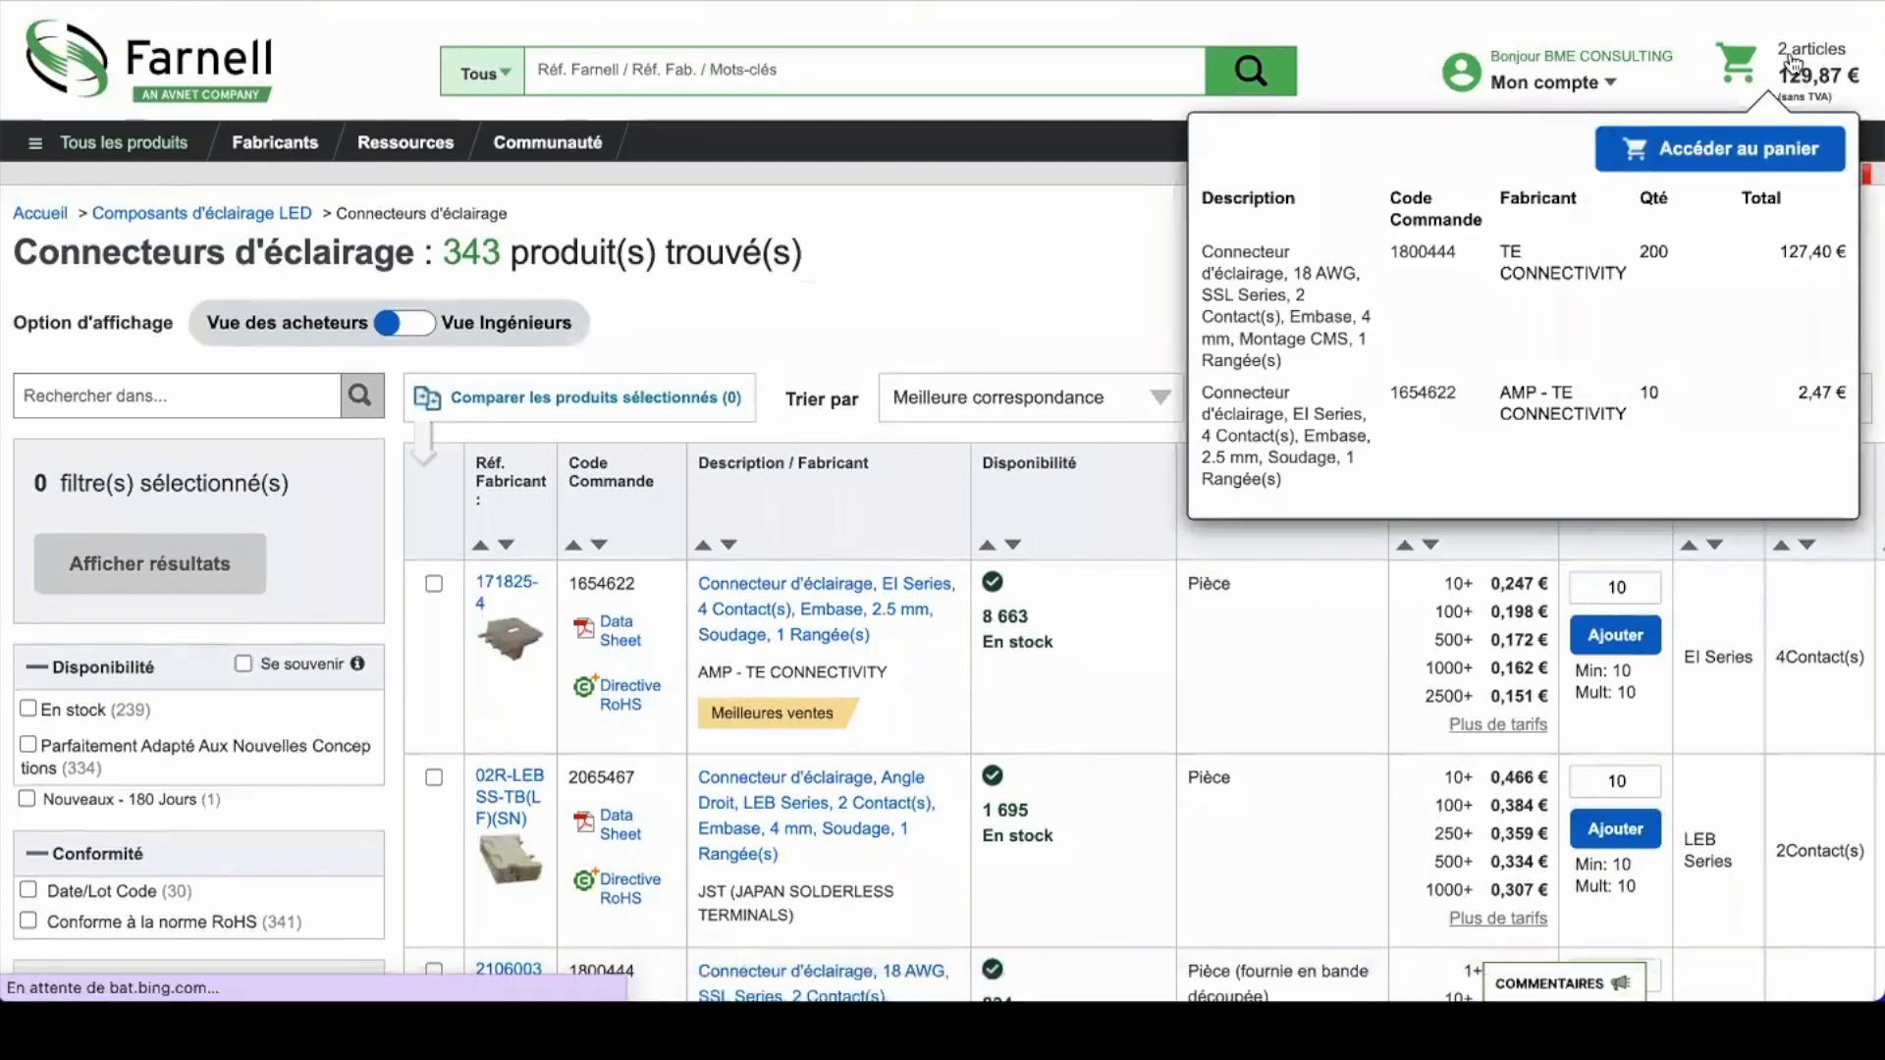
pyautogui.click(1793, 64)
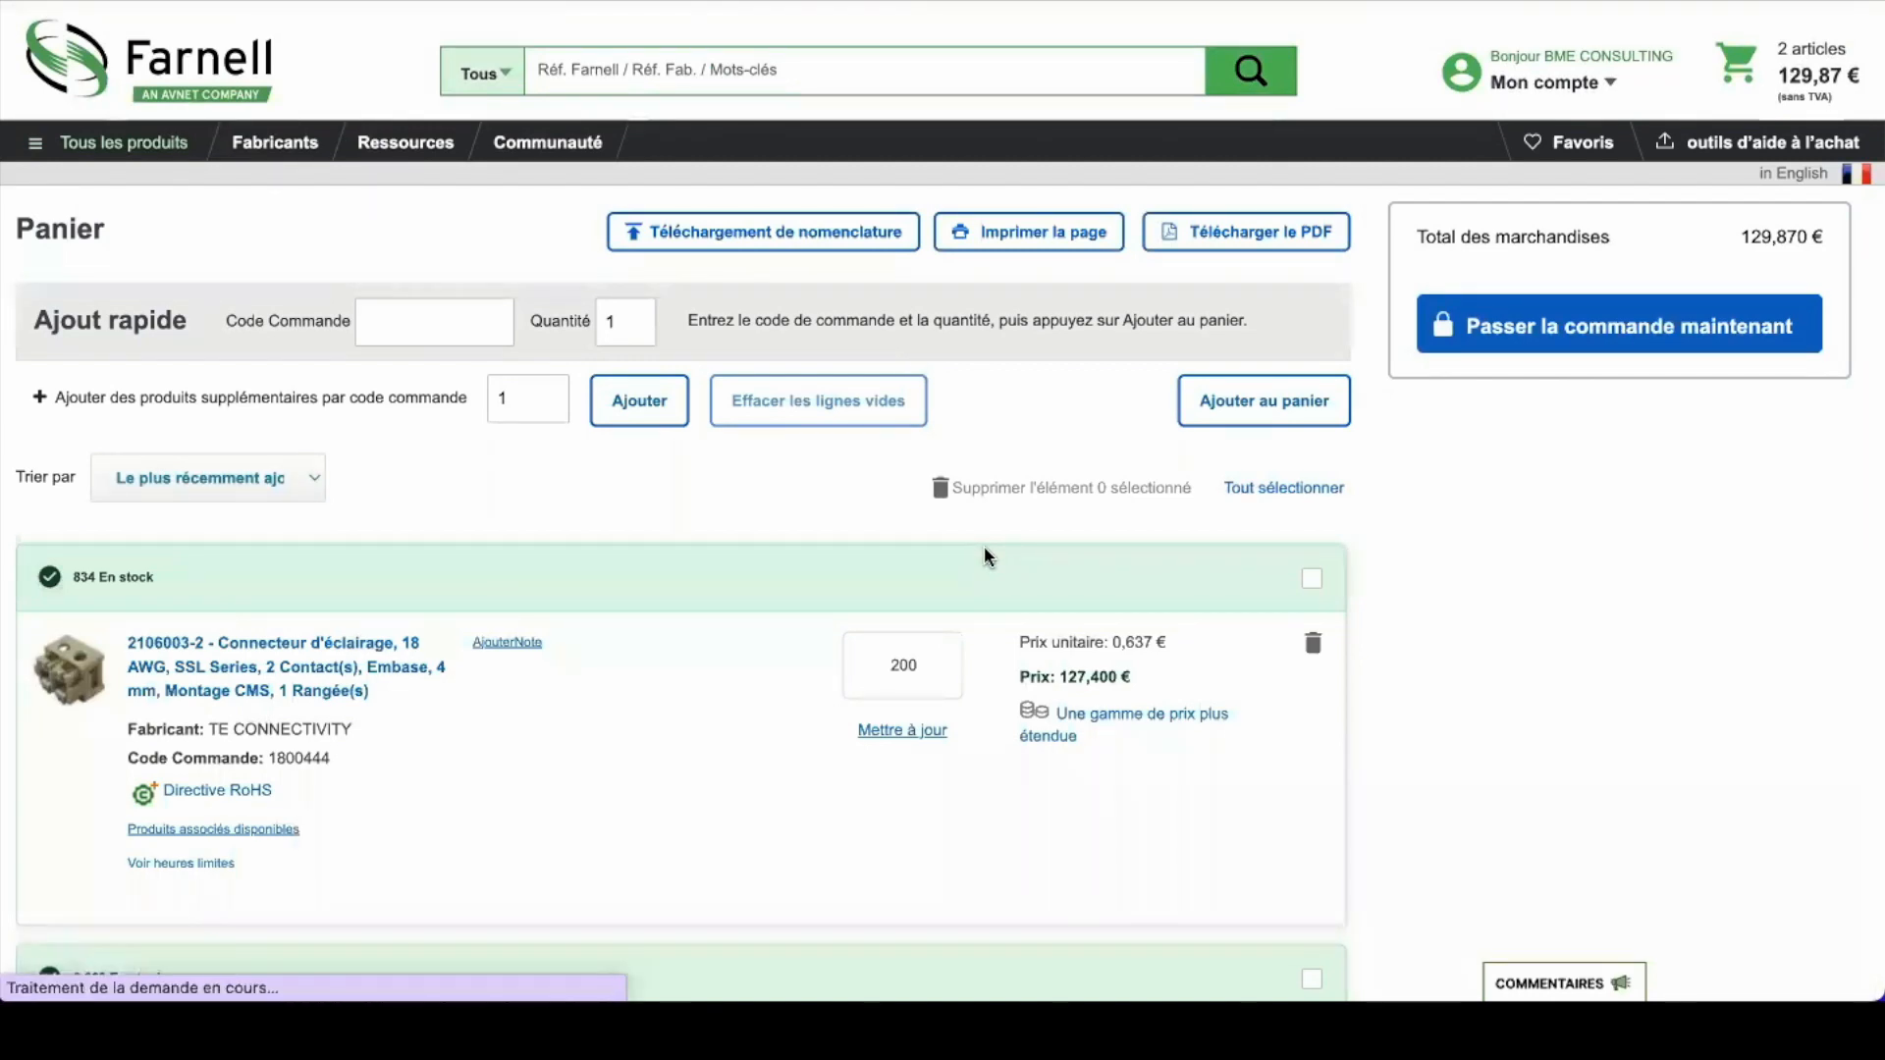
pyautogui.scroll(-1, 422, 580)
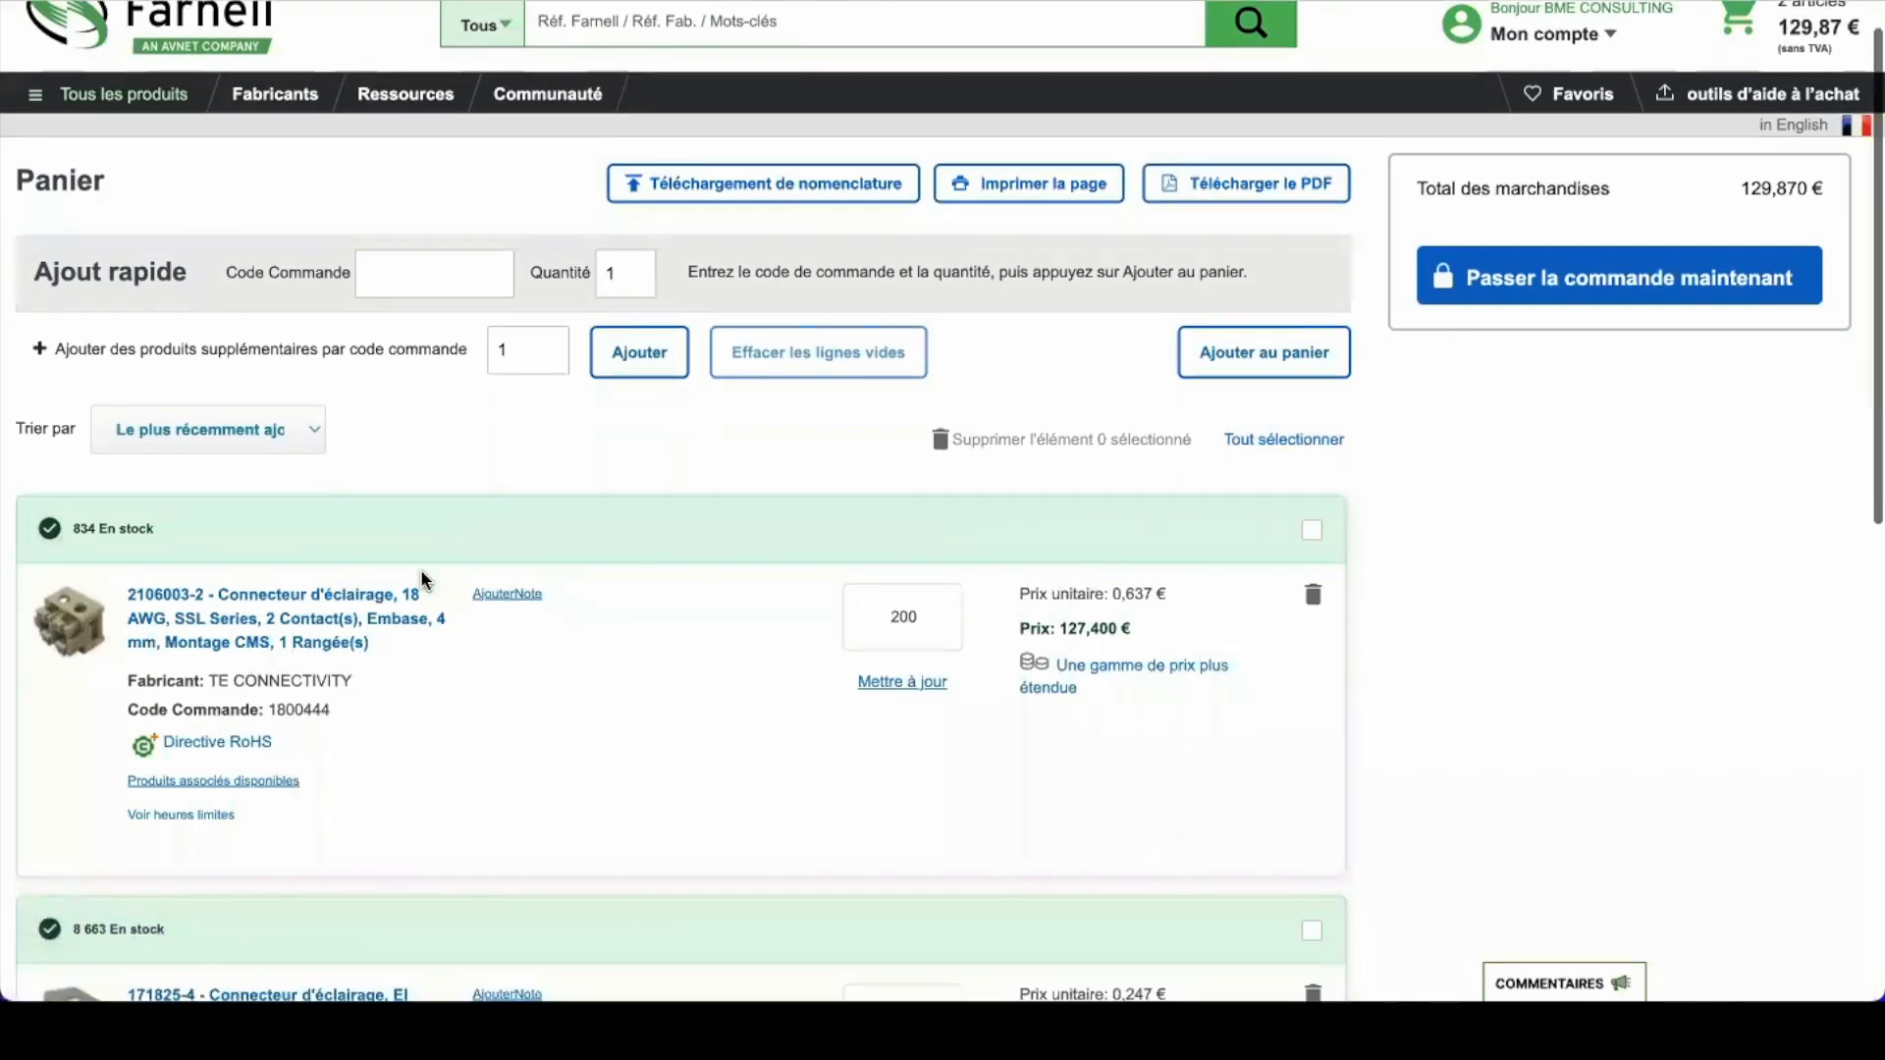
pyautogui.scroll(1, 422, 580)
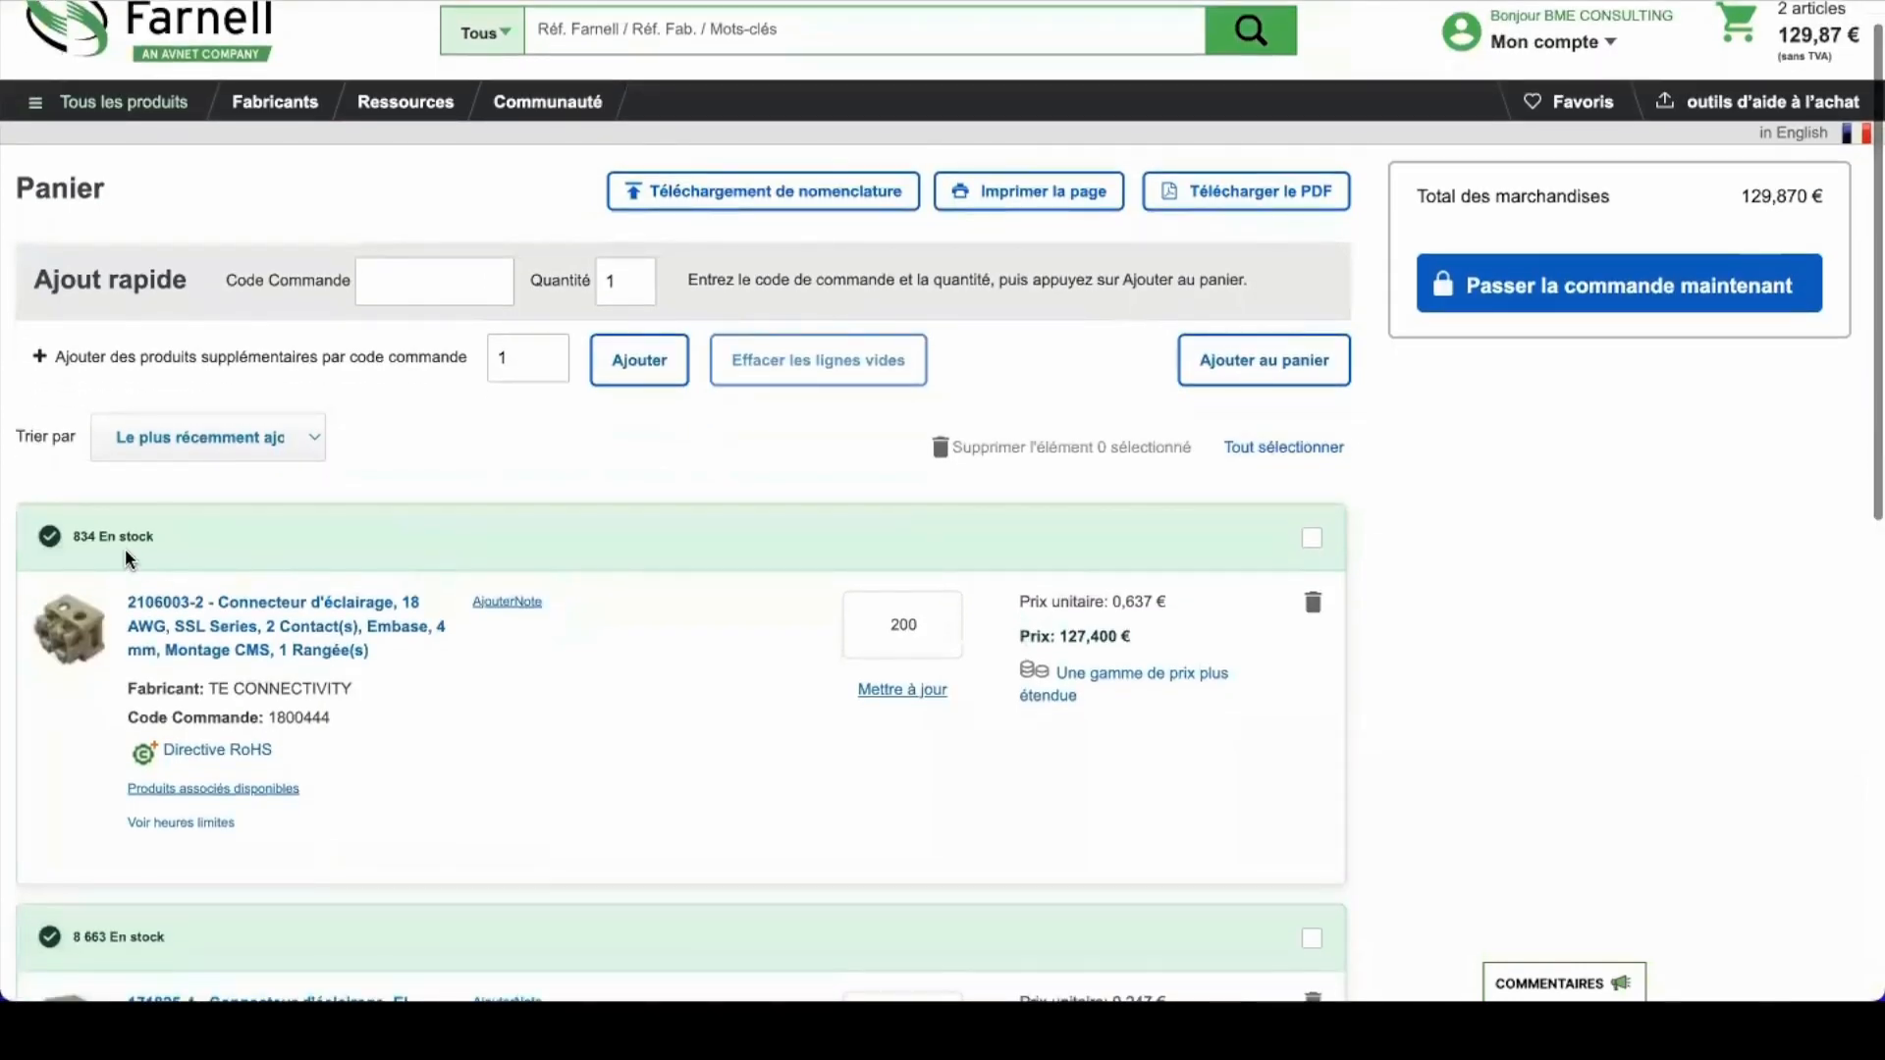
pyautogui.moveTo(71, 538); pyautogui.dragTo(163, 540)
pyautogui.scroll(-3, 163, 540)
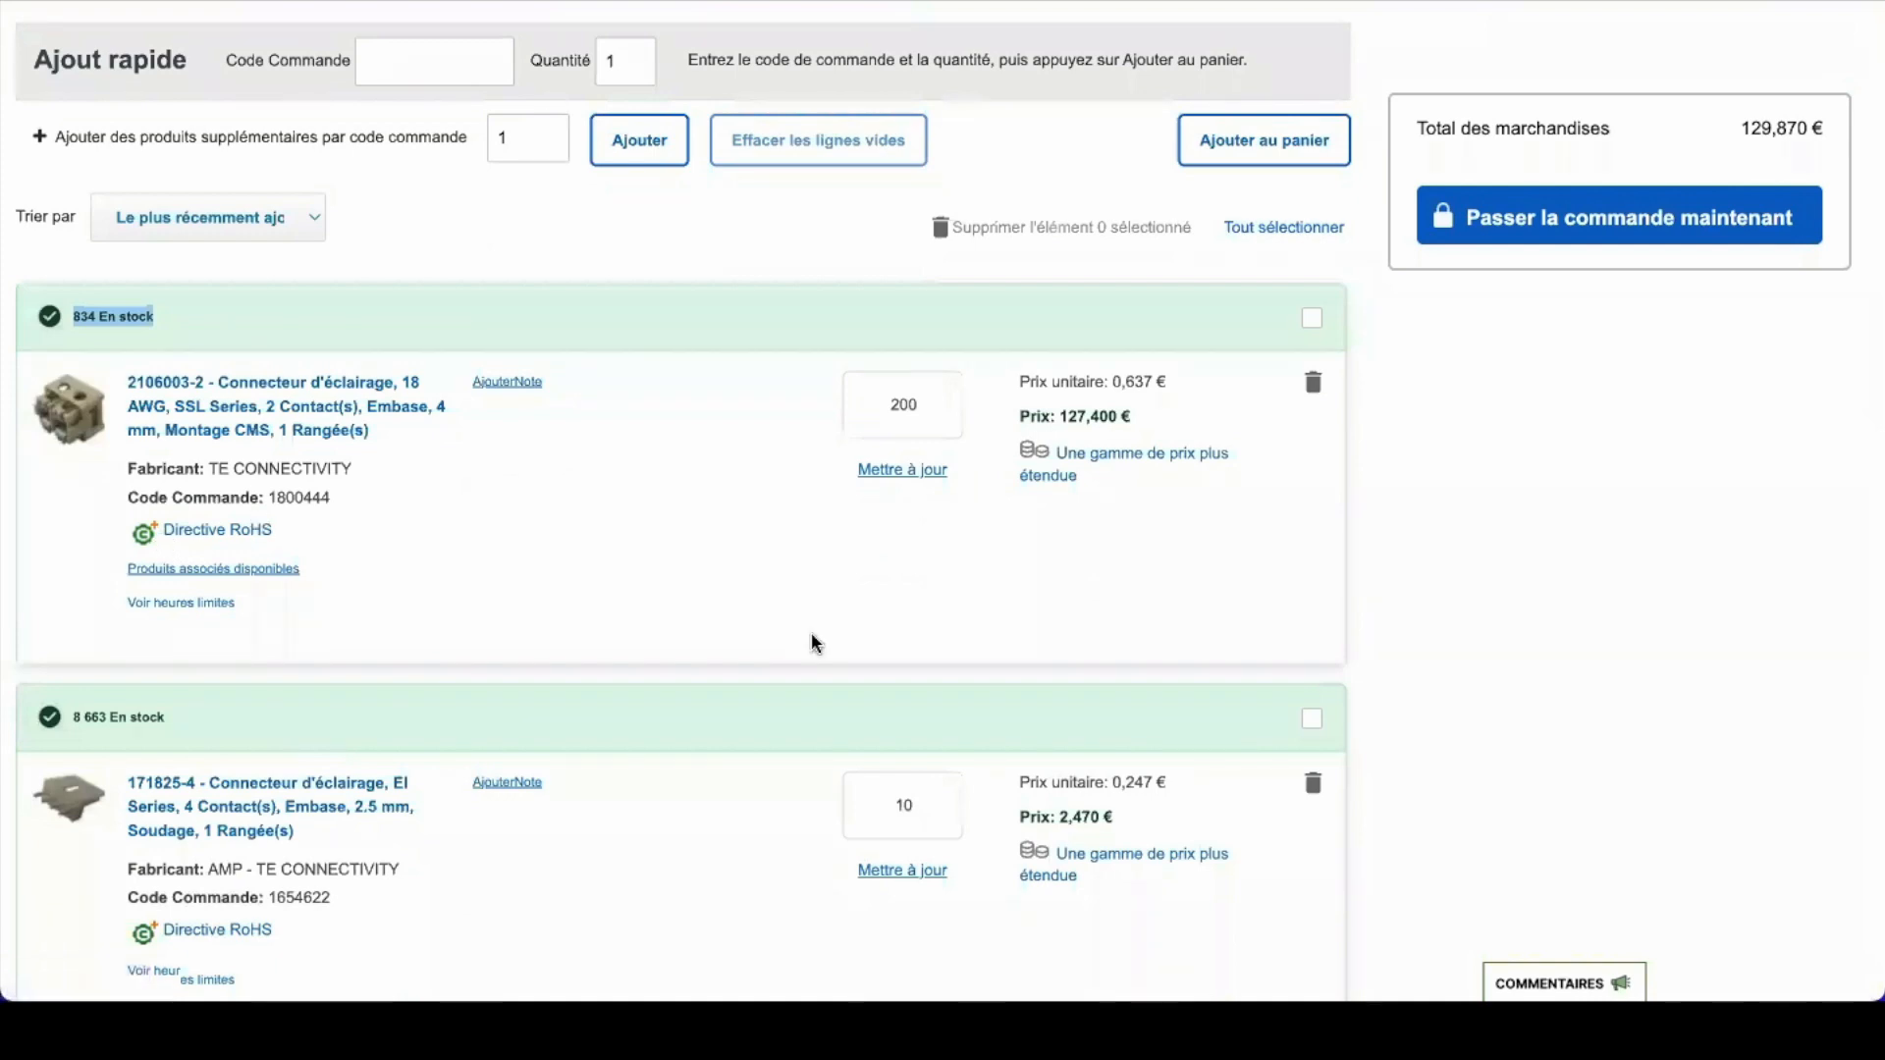
pyautogui.scroll(-2, 812, 639)
pyautogui.scroll(-2, 834, 619)
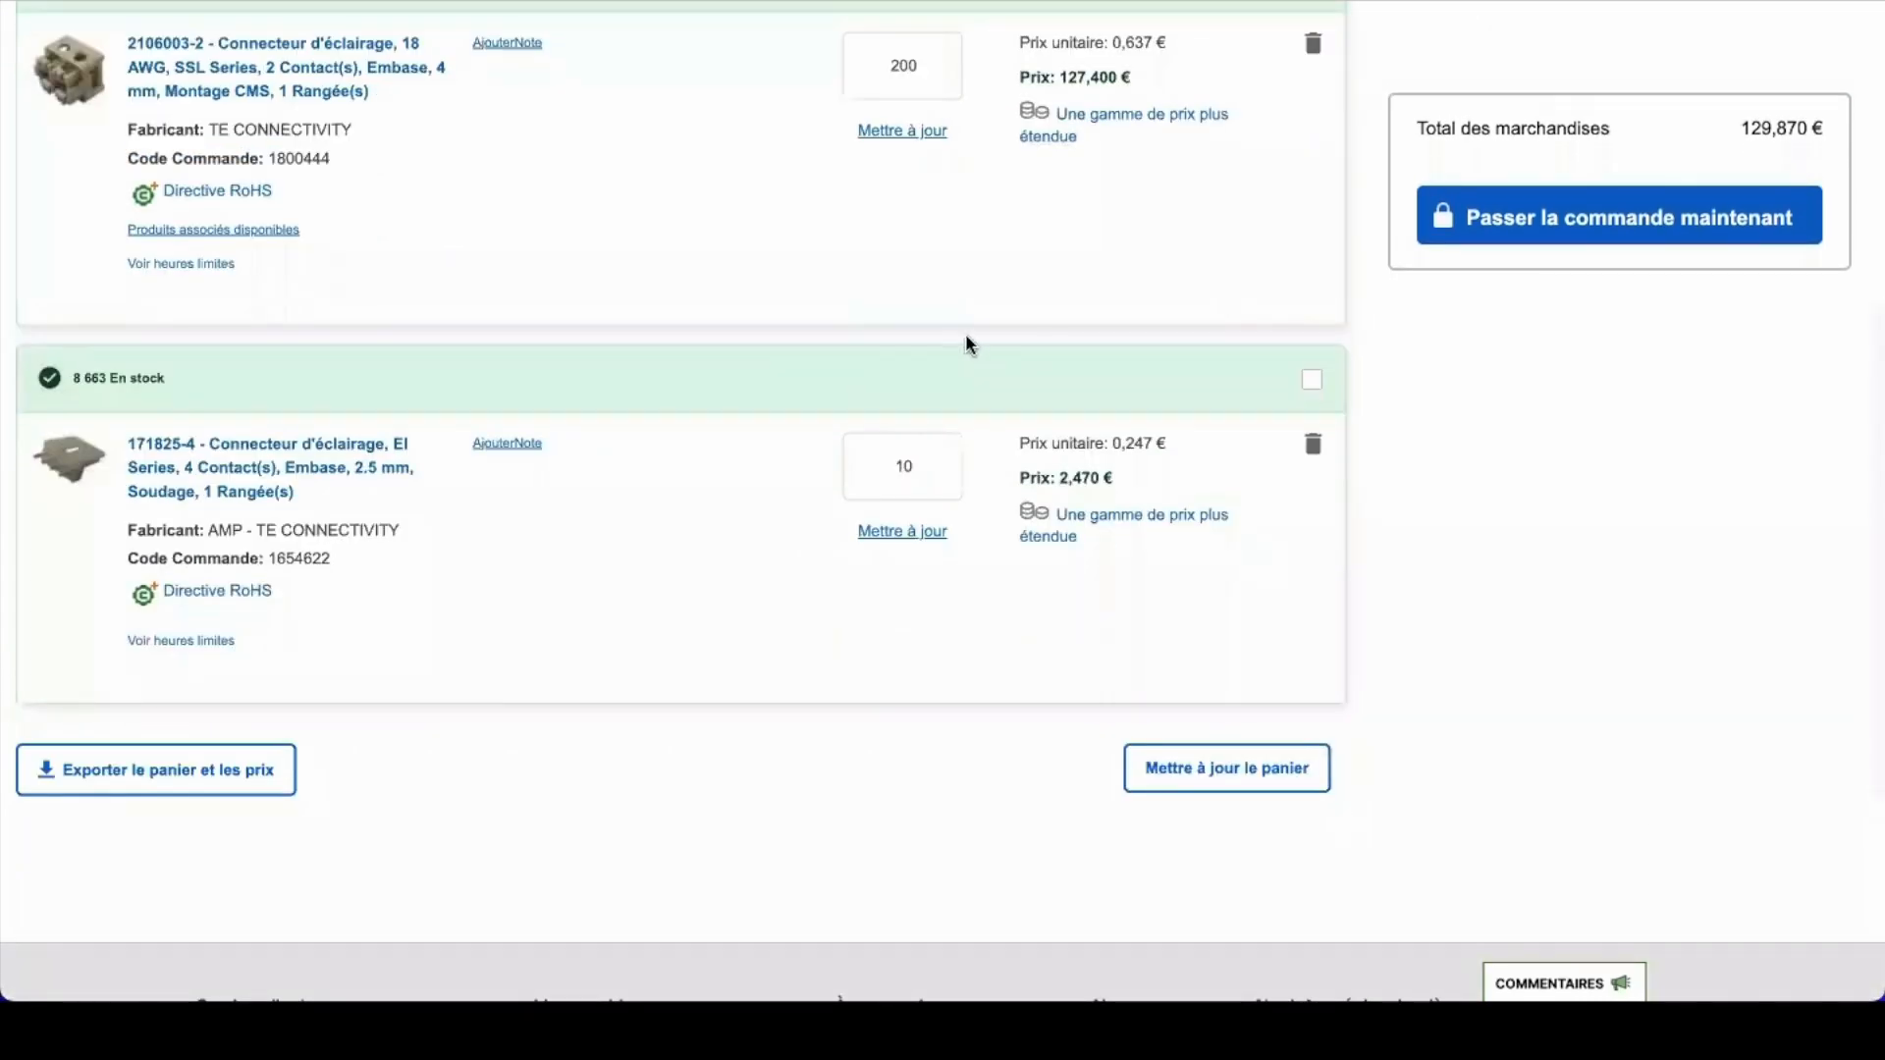
pyautogui.scroll(5, 969, 346)
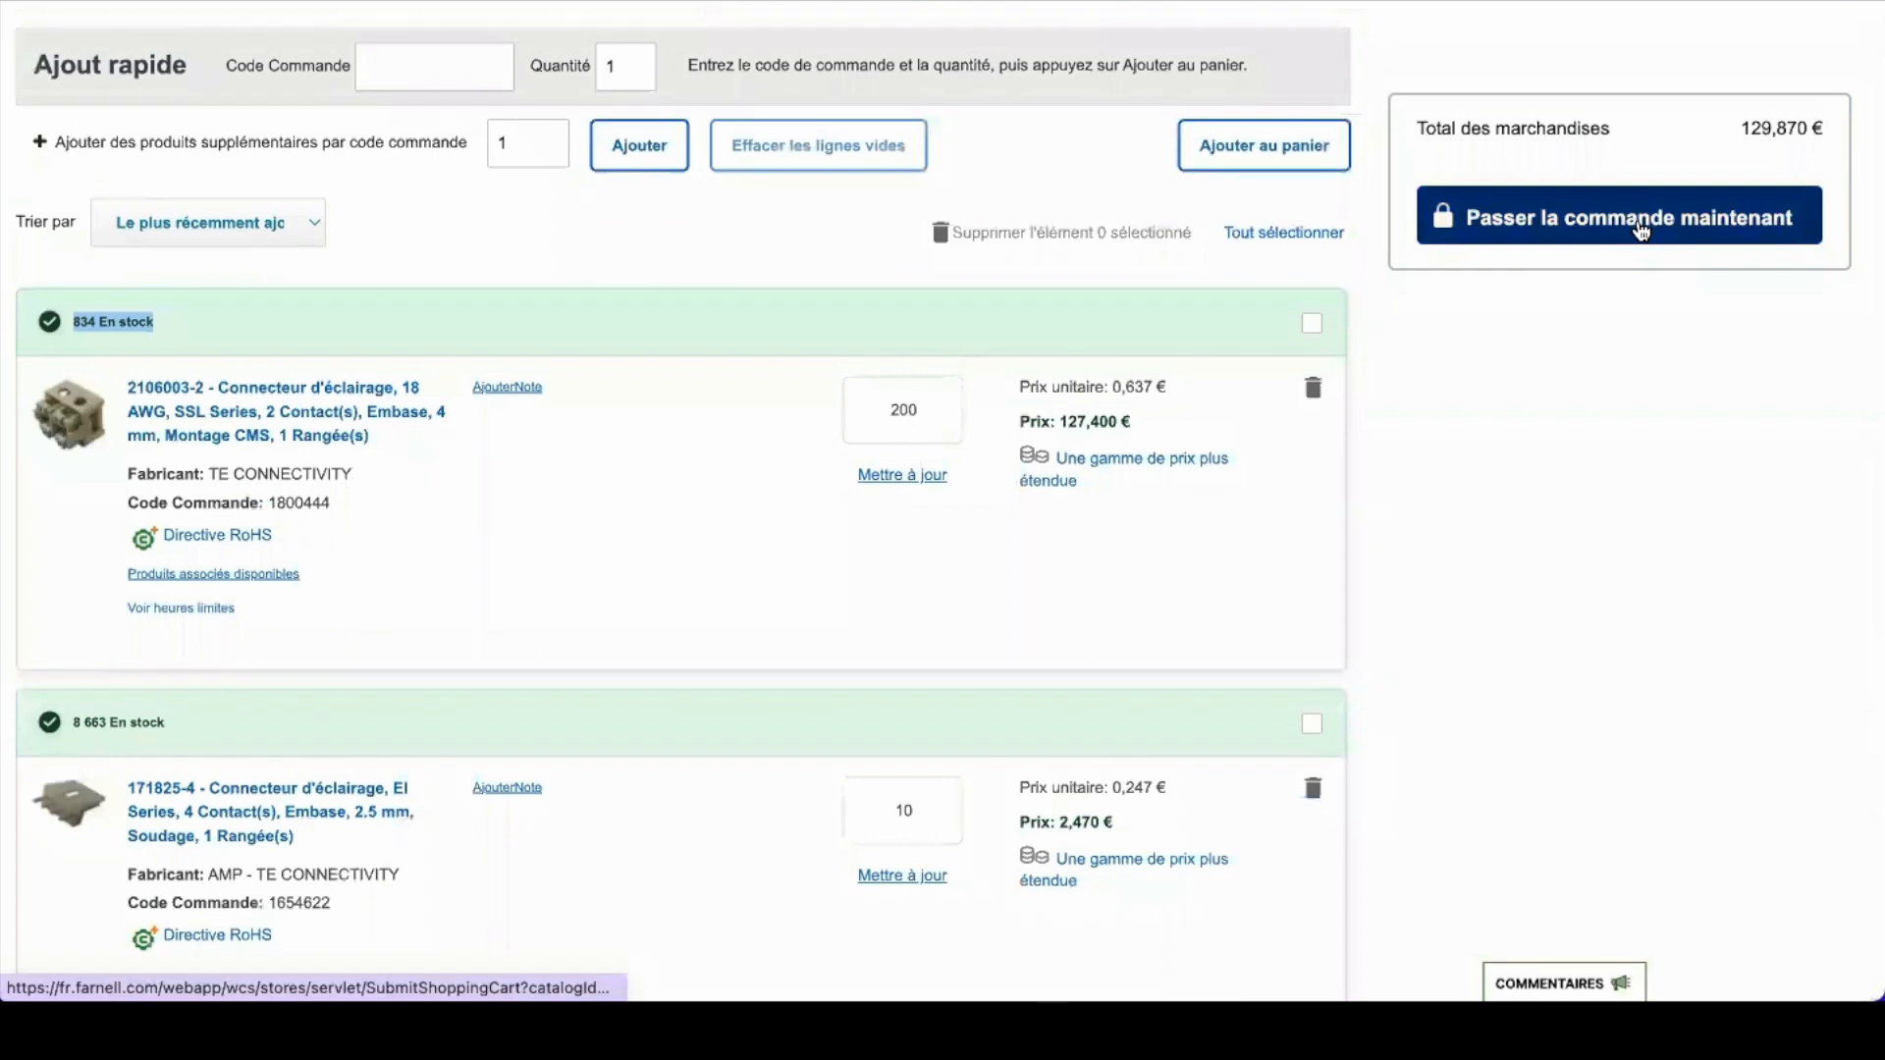
# Step: Proceed with Passer la commande maintenant and send the cart back to Sourcing Force
pyautogui.click(1633, 216)
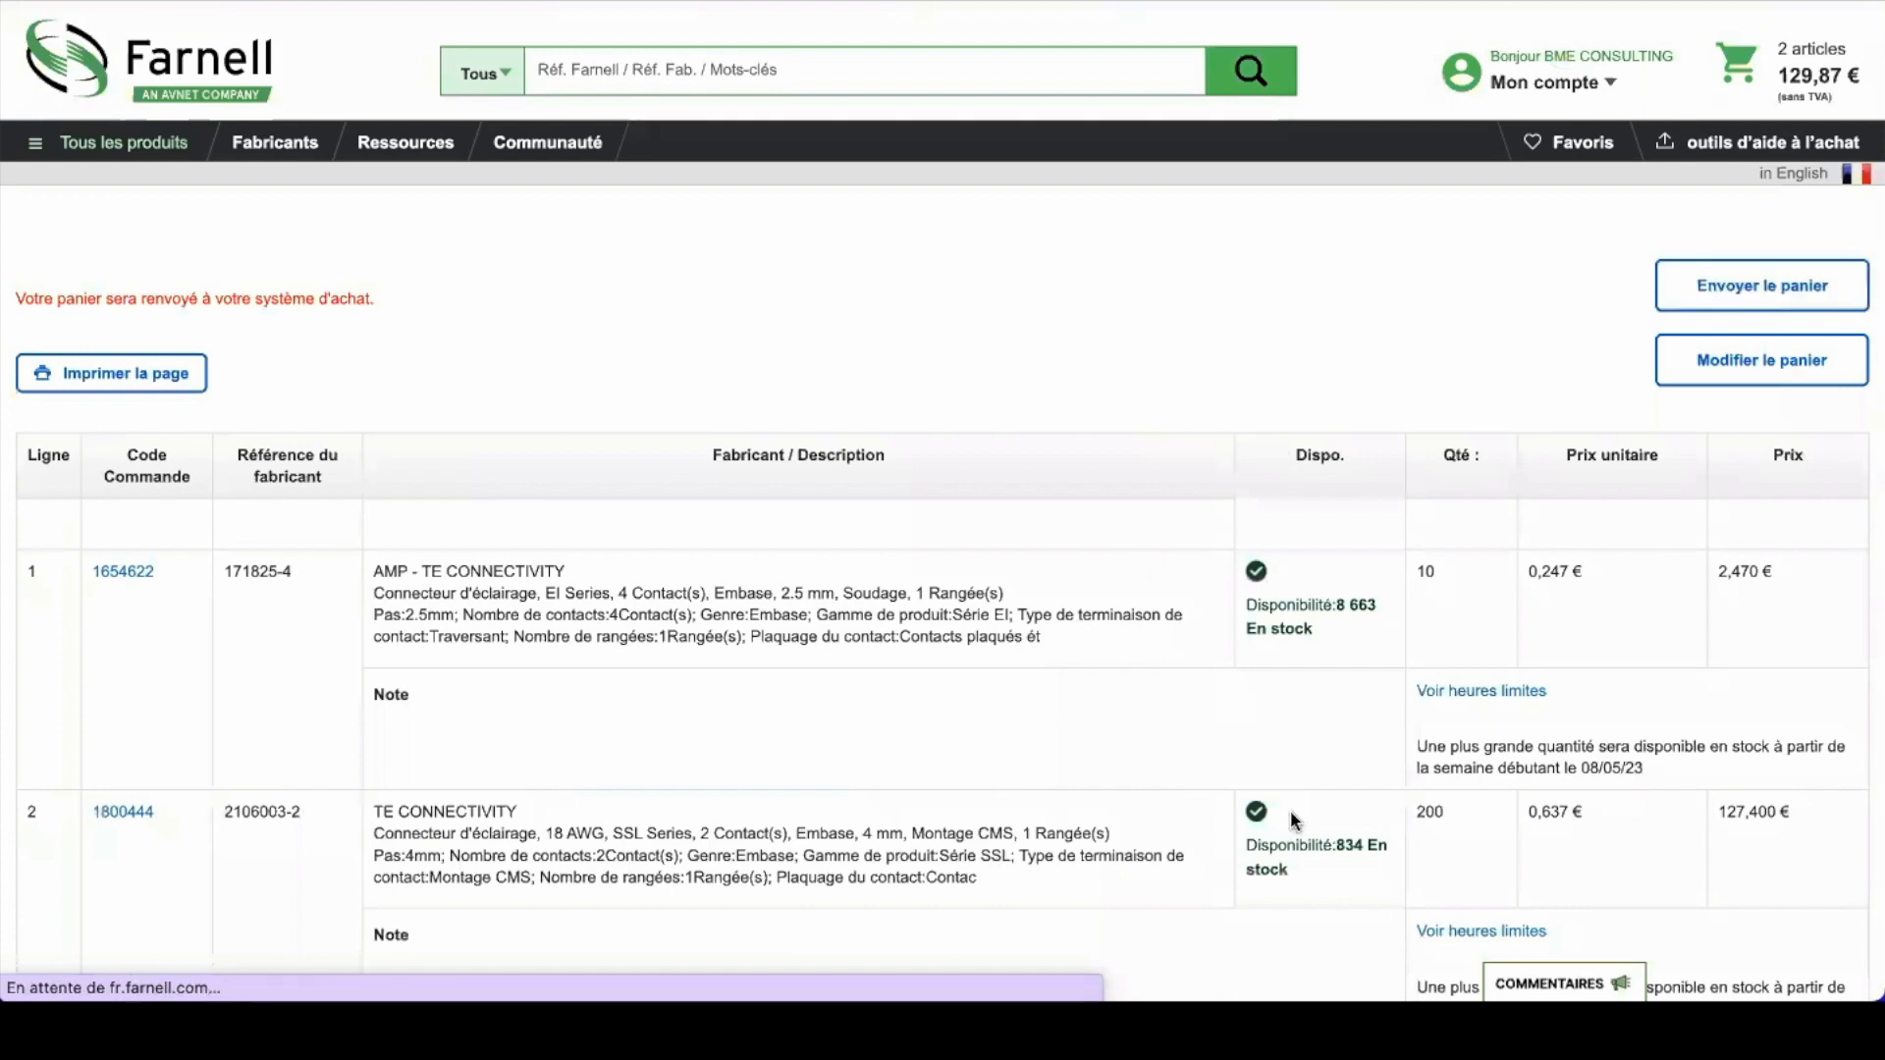
pyautogui.scroll(-3, 1290, 813)
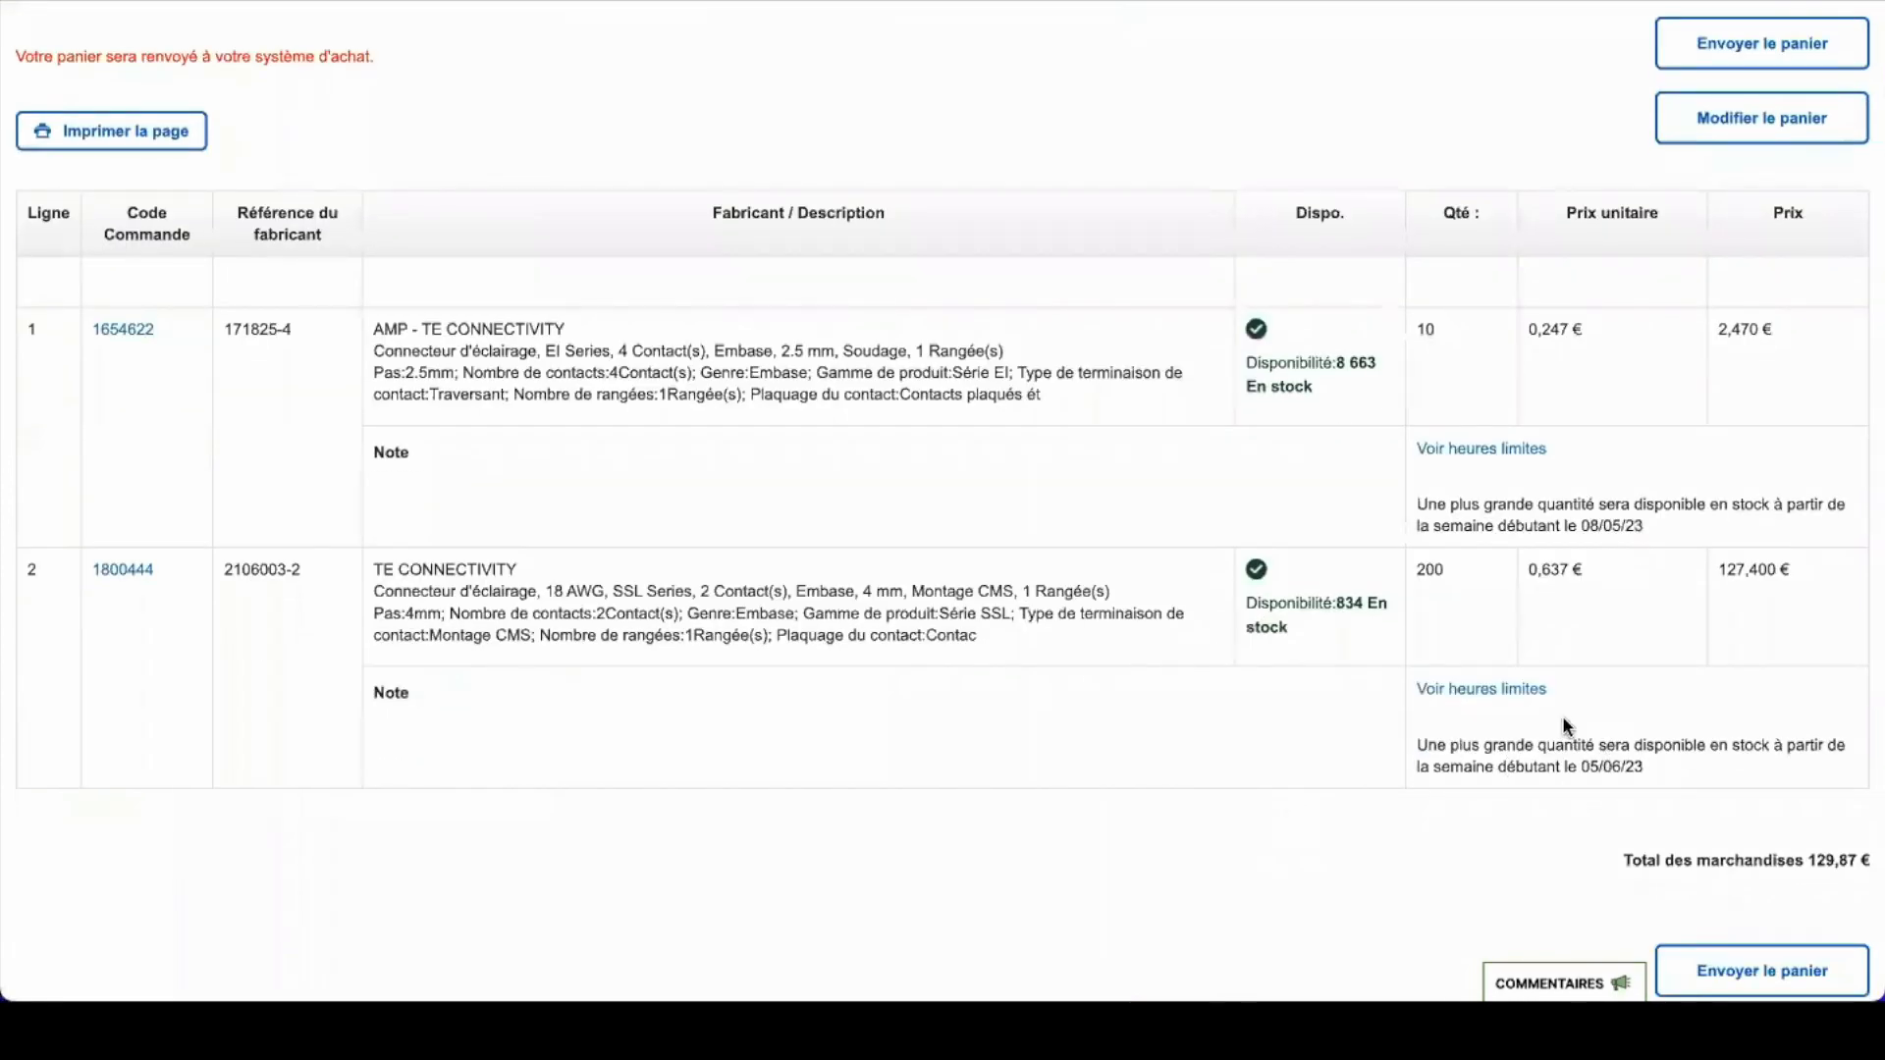
pyautogui.scroll(1, 1474, 536)
pyautogui.scroll(2, 1475, 536)
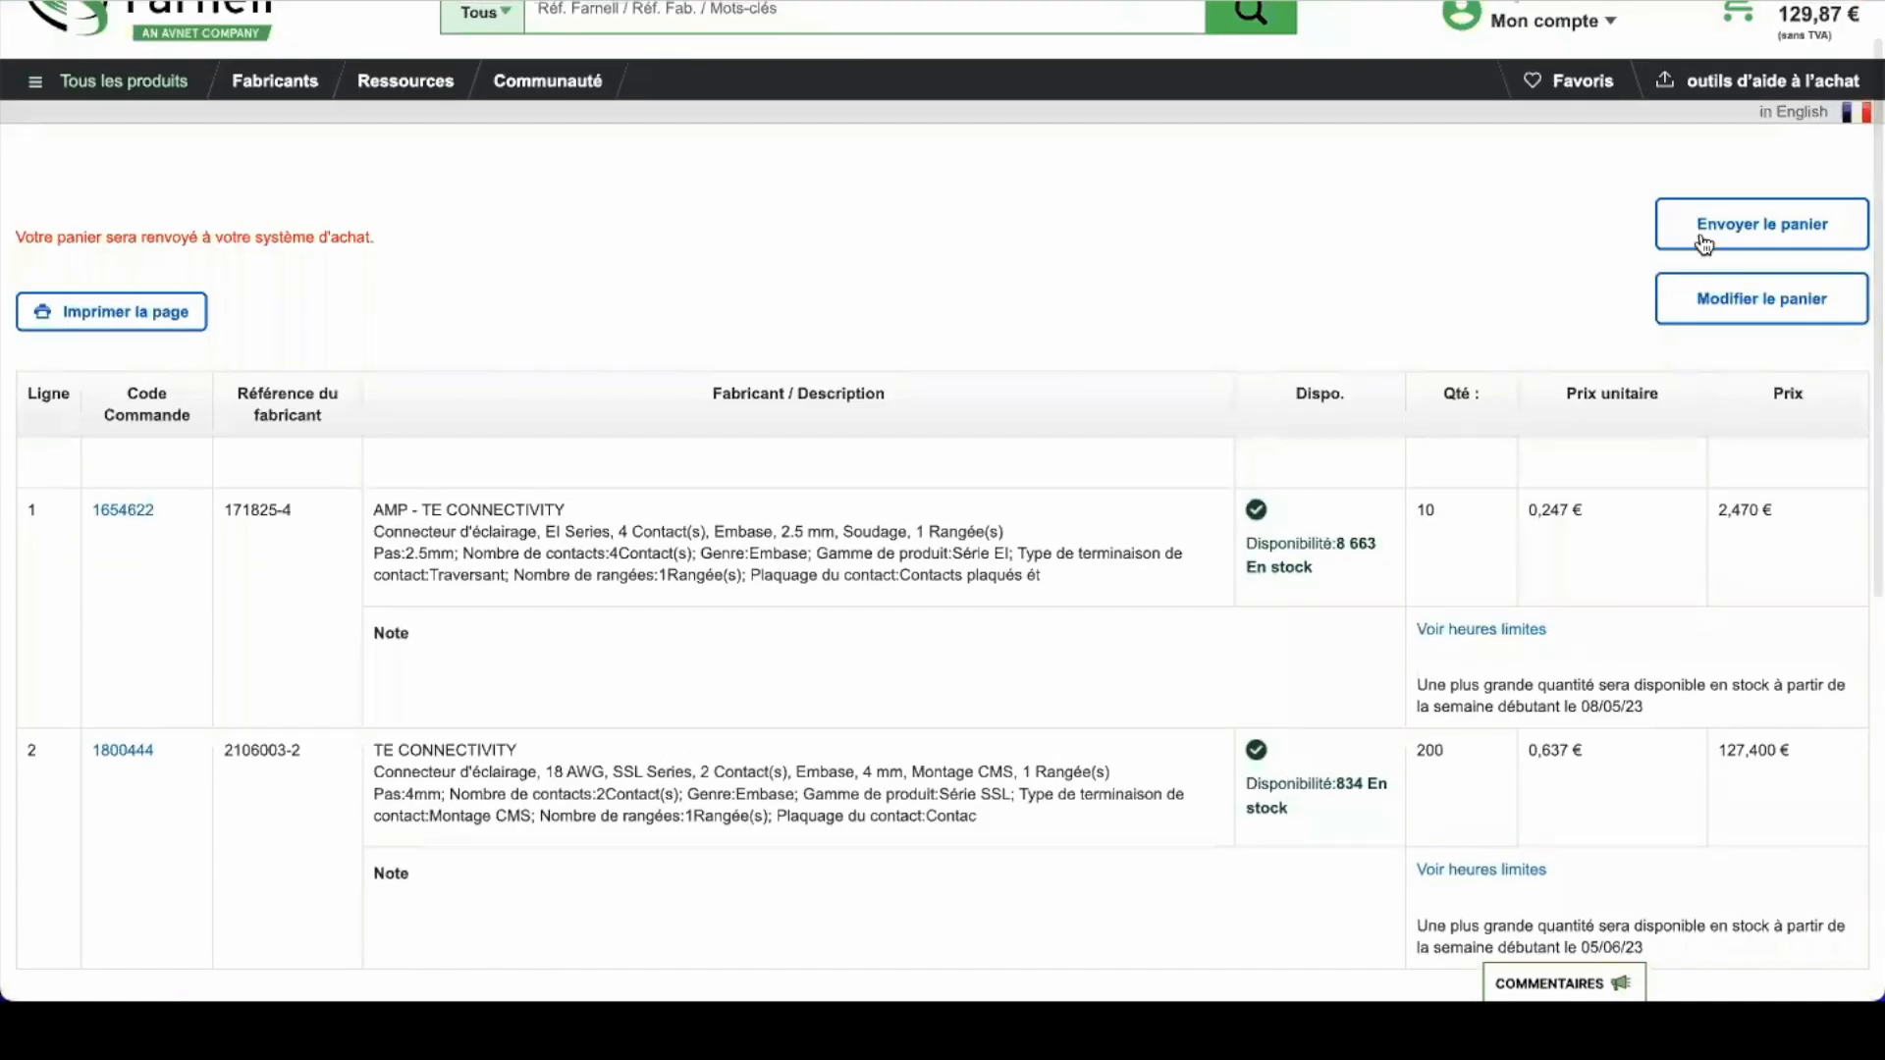
pyautogui.click(1749, 236)
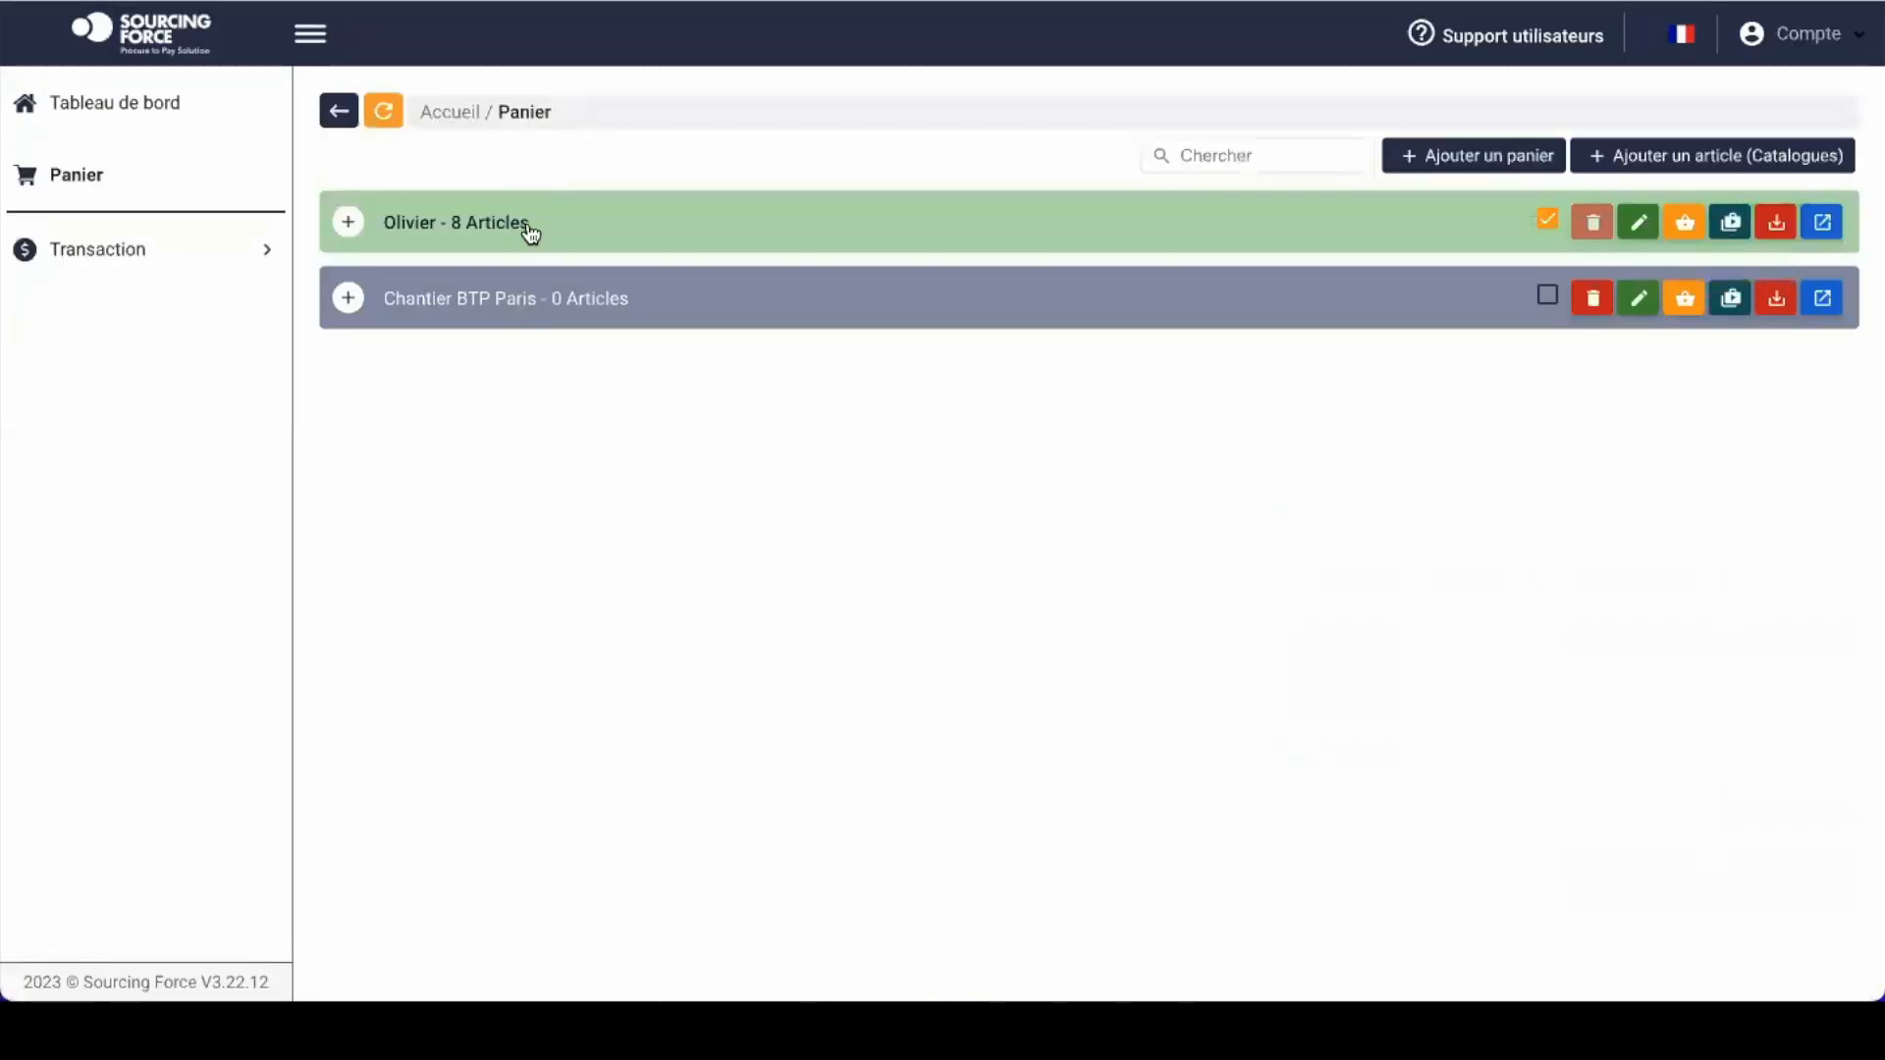
# Step: Expand the Olivier basket's article list to reach Ajouter un article
pyautogui.click(357, 221)
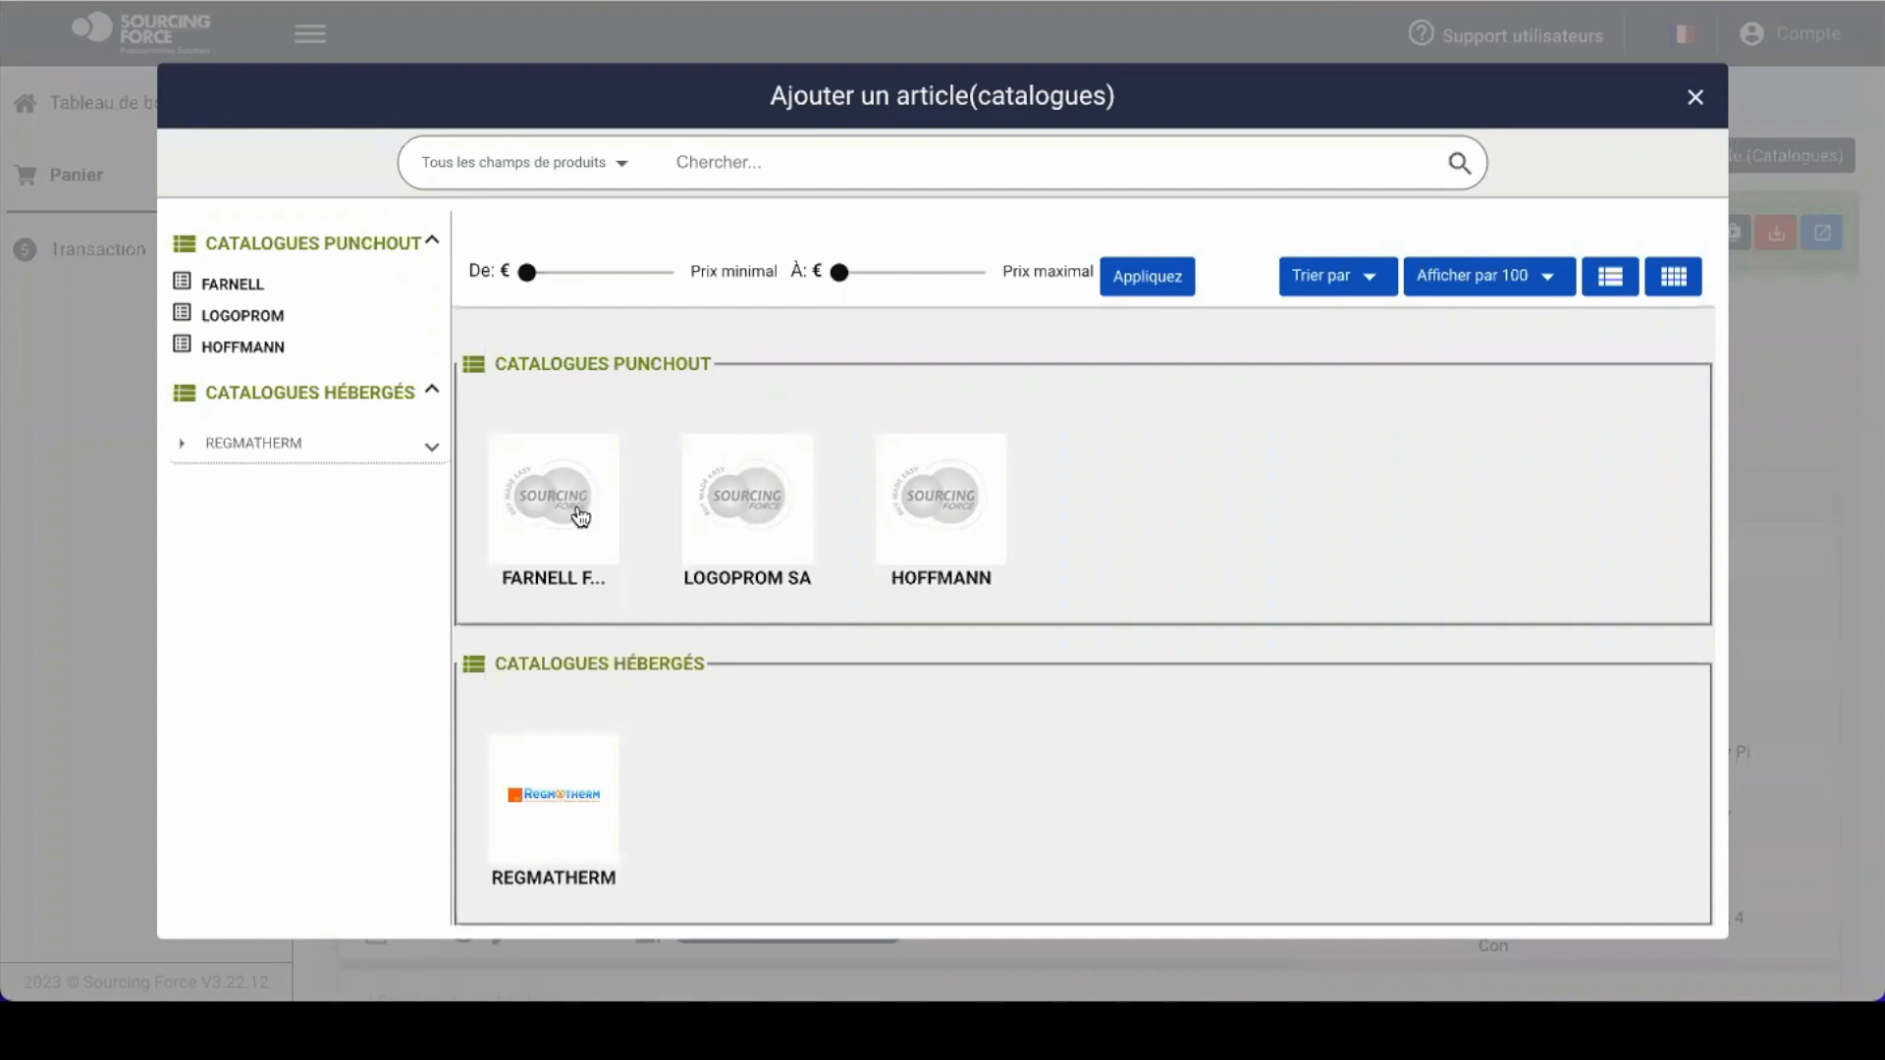
# Step: Expand REGMATHERM and open its CONSOM. category, browsing the 337 articles
pyautogui.click(292, 449)
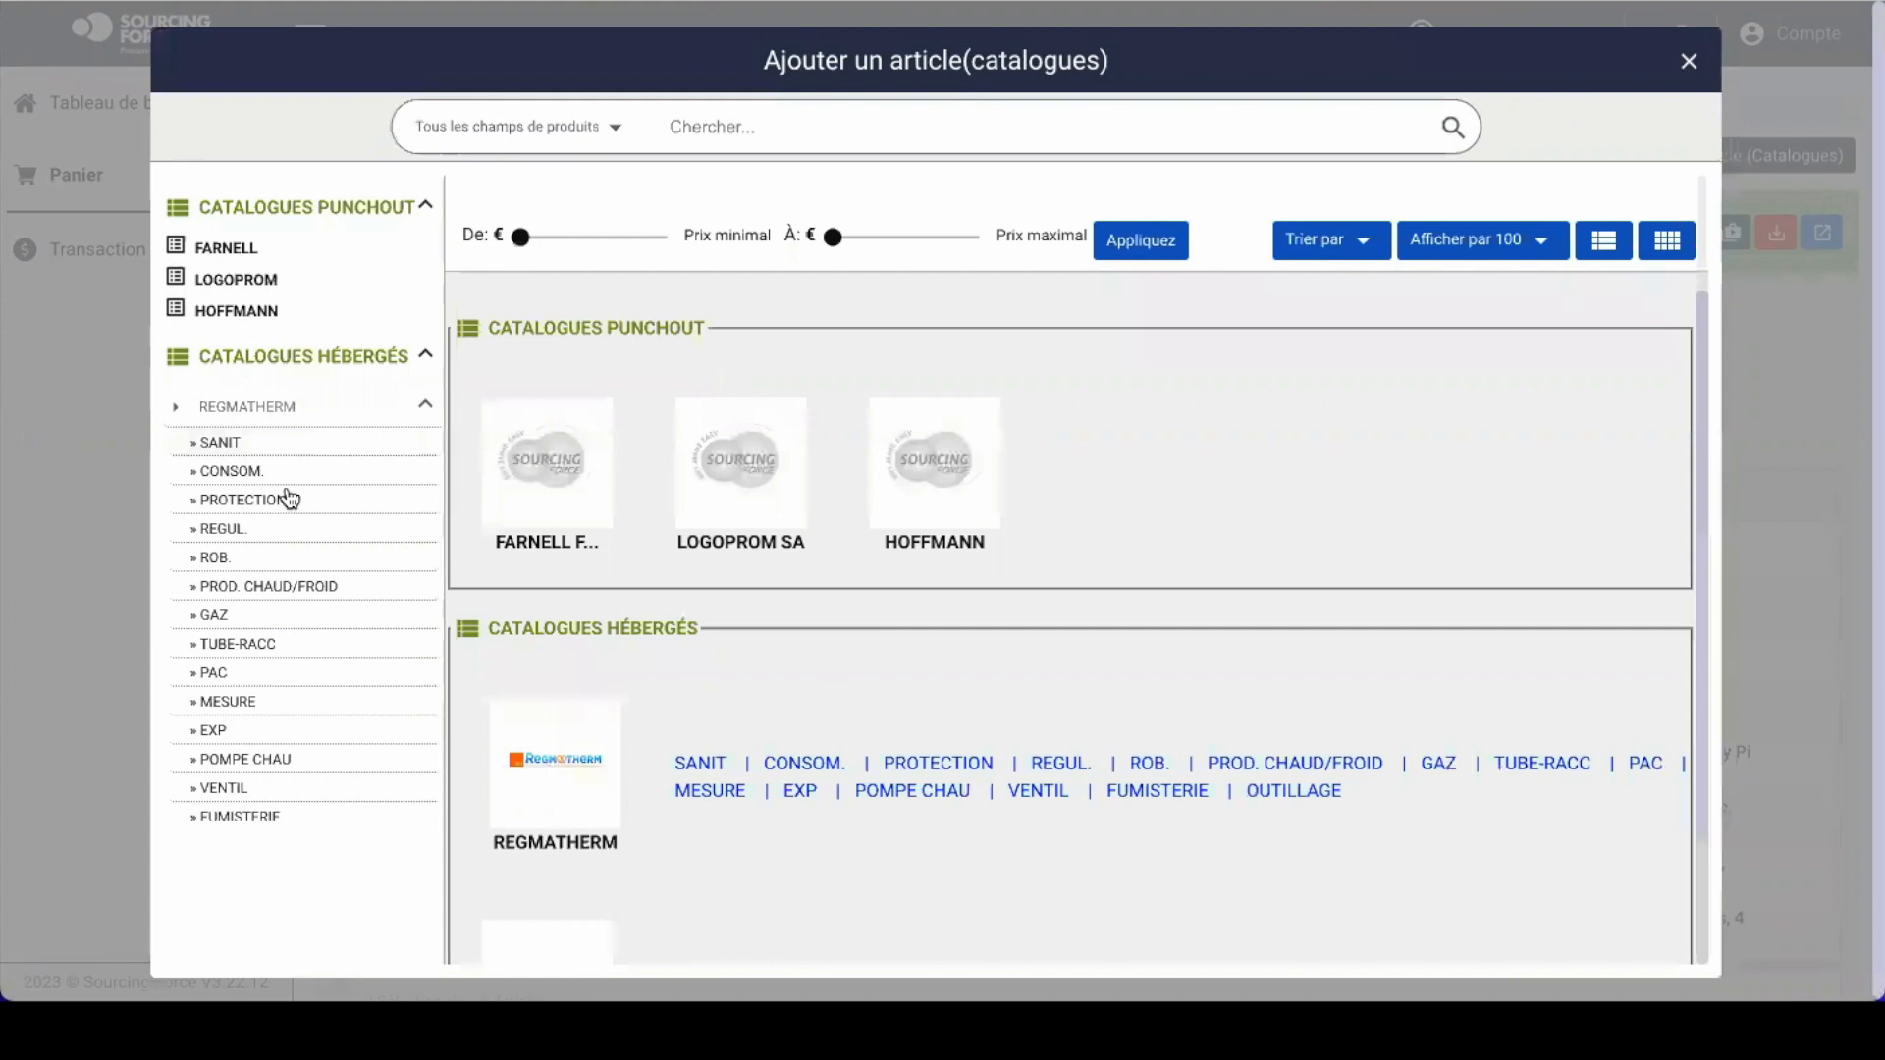
pyautogui.click(232, 471)
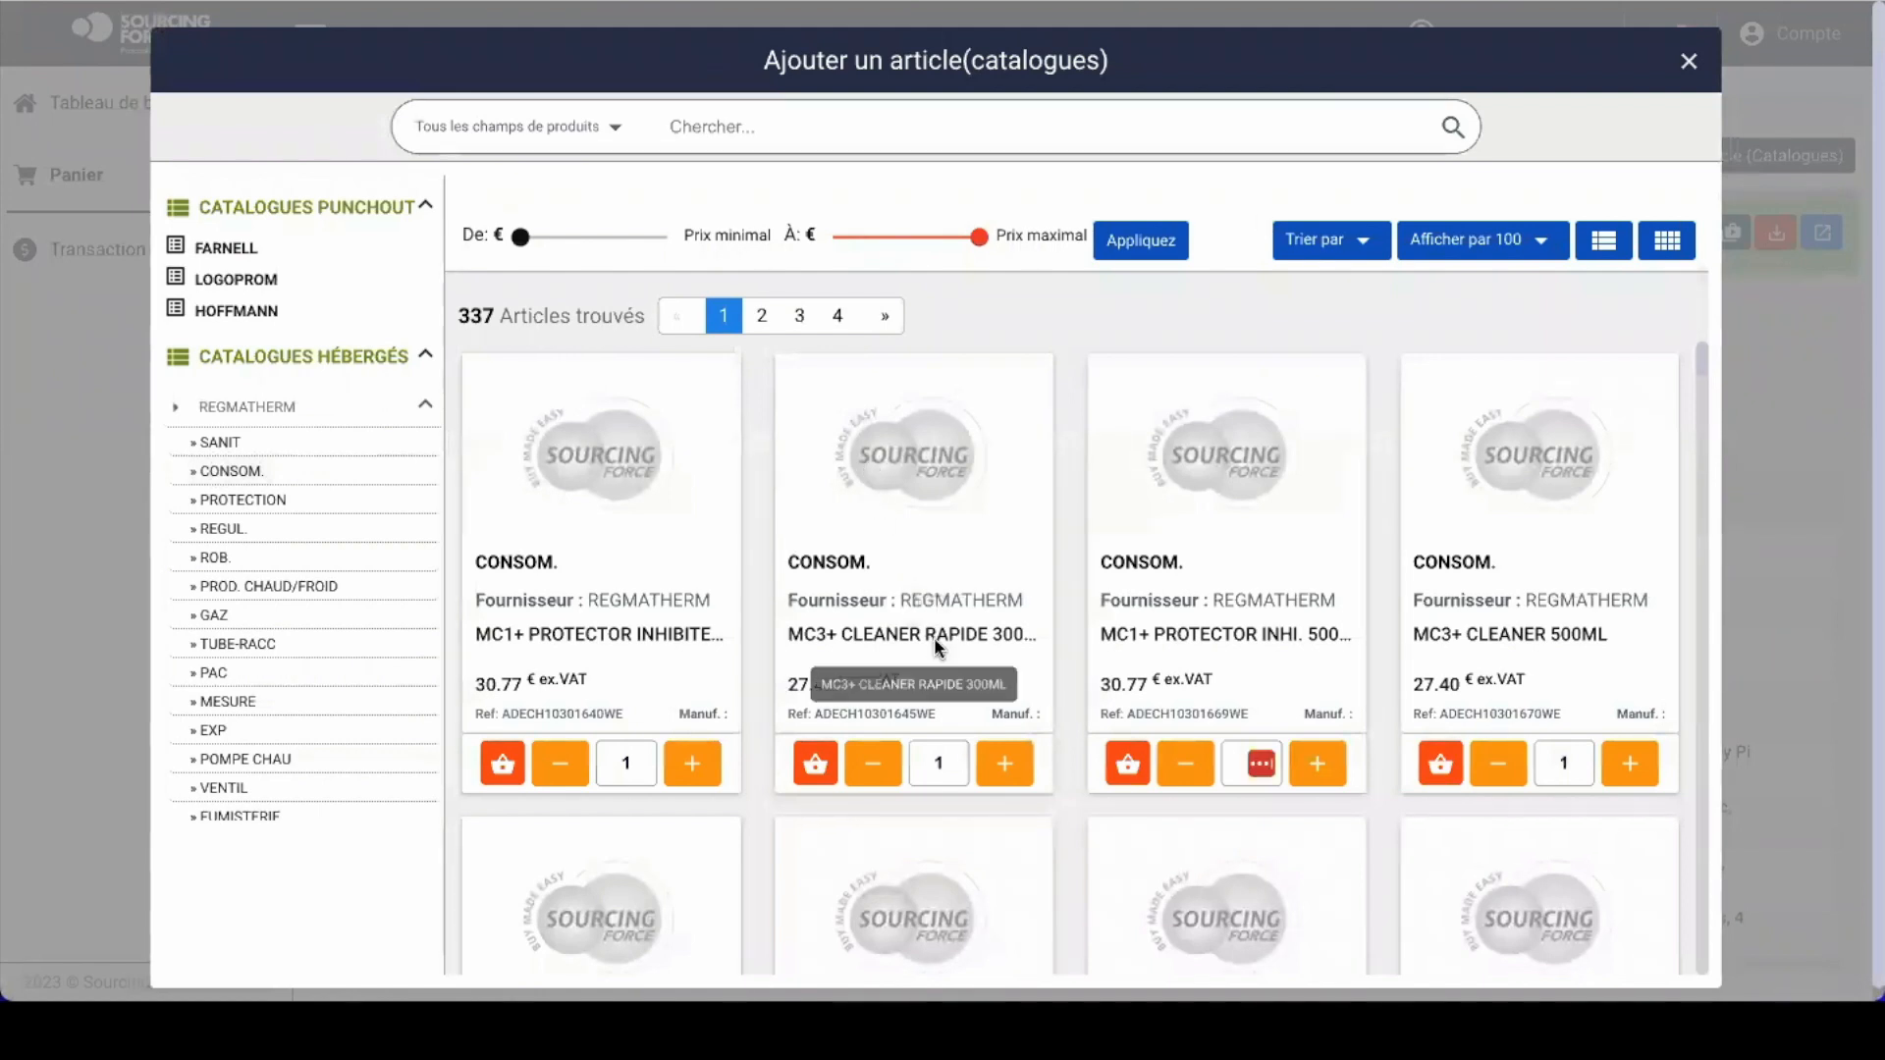
pyautogui.scroll(-4, 933, 638)
pyautogui.scroll(-3, 936, 650)
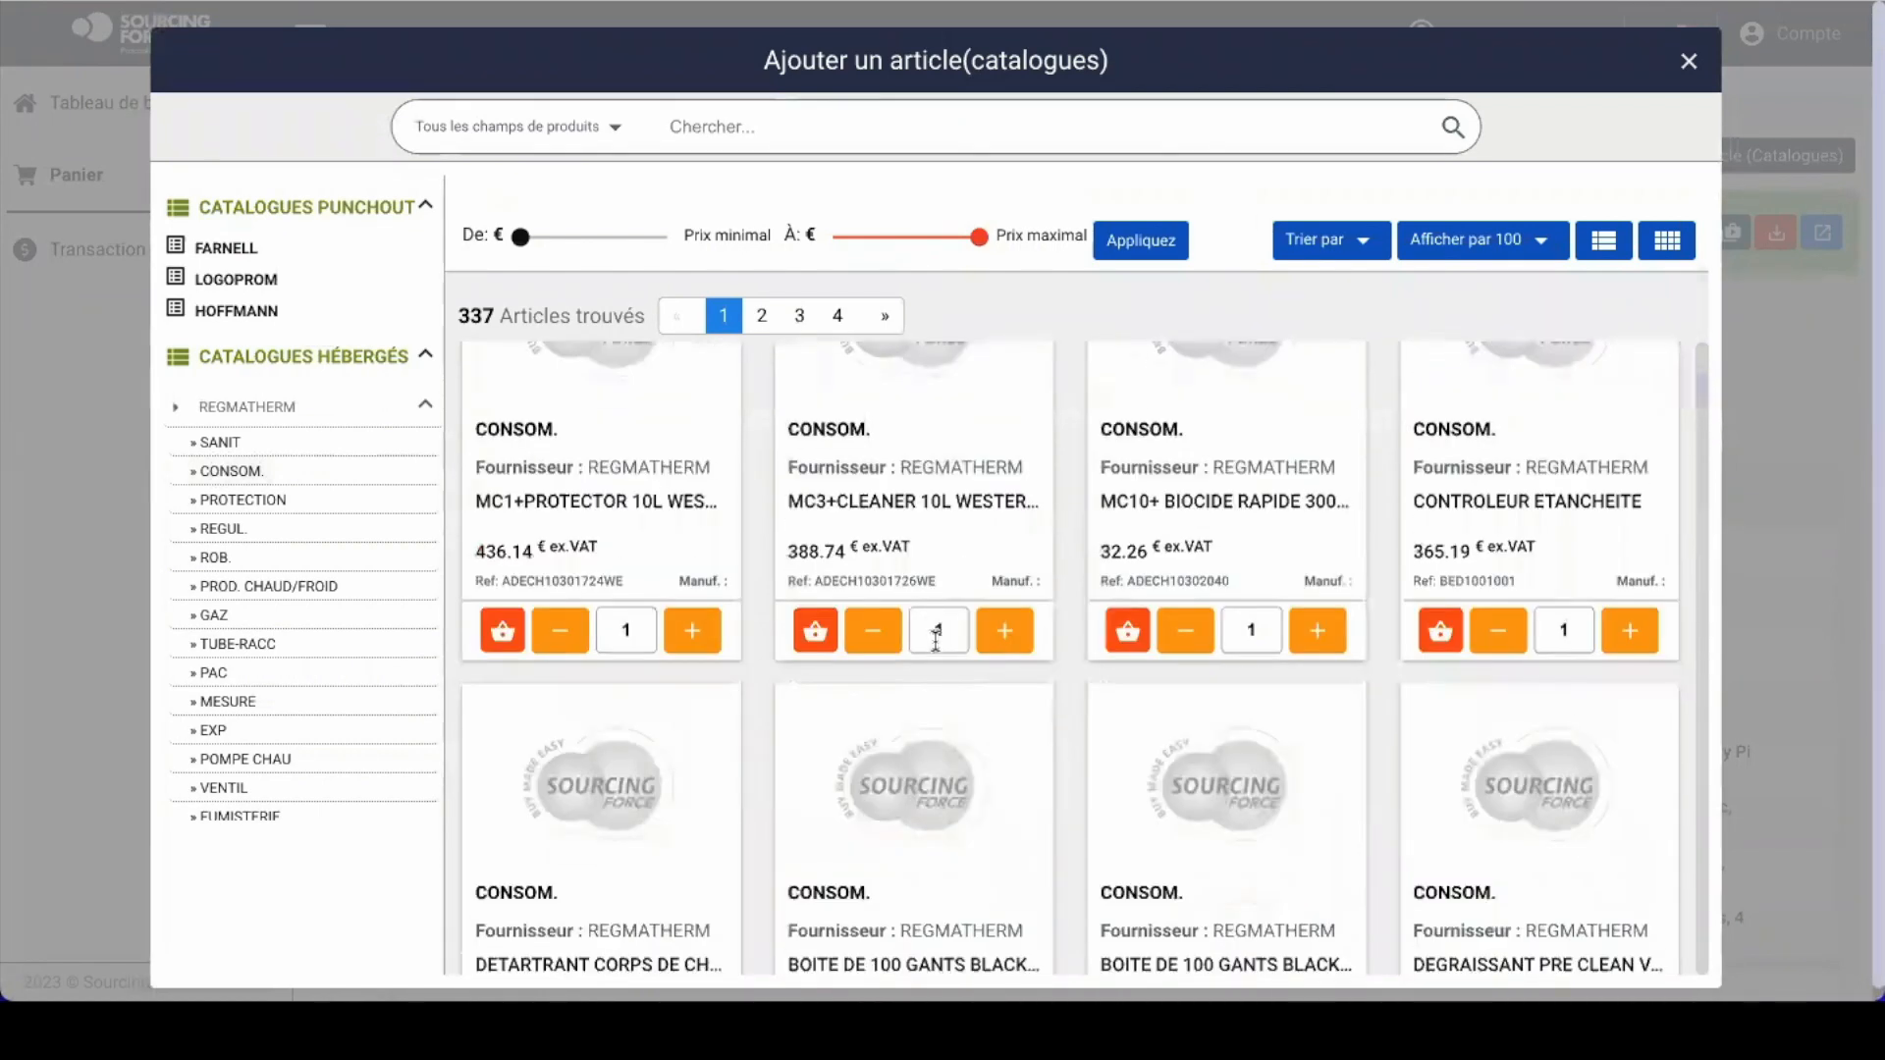
# Step: Set MC1+ PROTECTOR INHIBITEUR RAPIDE 300ML to quantity 3 and add it to the basket
pyautogui.scroll(2, 655, 476)
pyautogui.scroll(2, 655, 476)
pyautogui.click(690, 536)
pyautogui.click(690, 536)
pyautogui.click(501, 530)
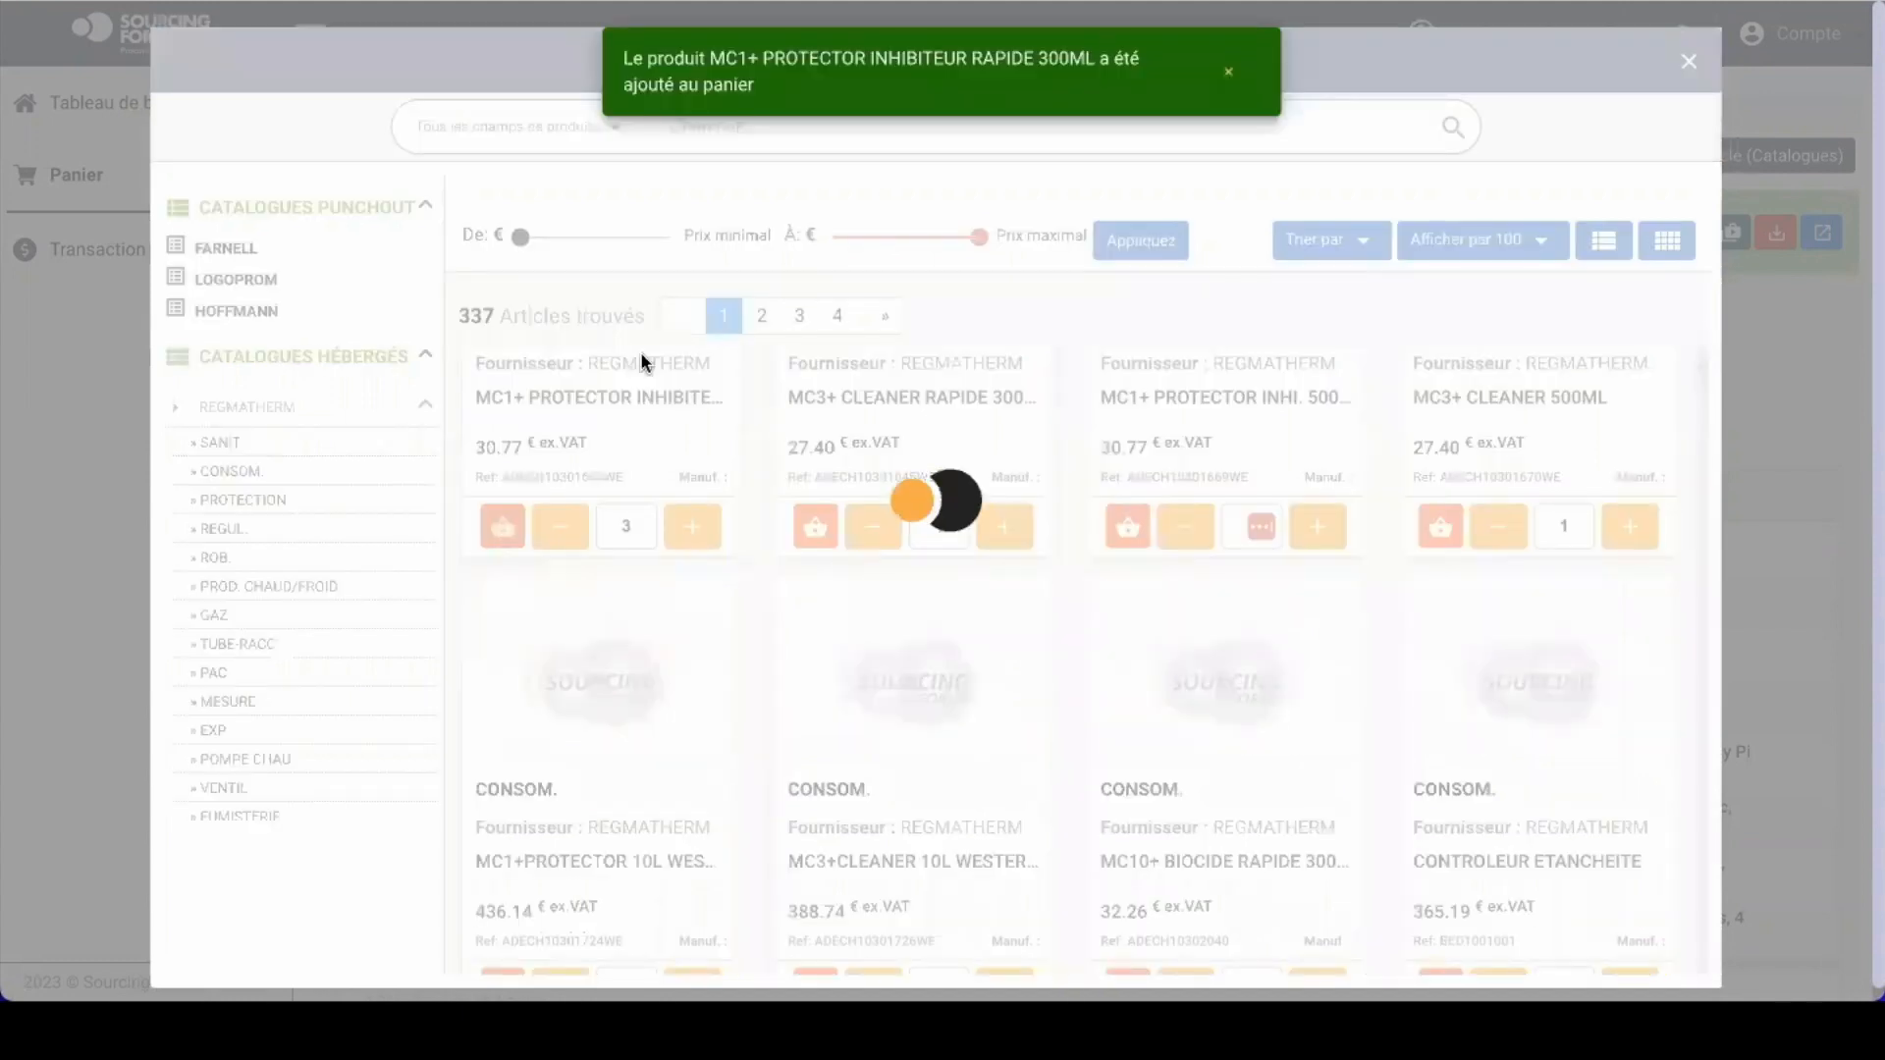
# Step: Set MC3+ CLEANER RAPIDE 300ML to quantity 7 and add it to the basket
pyautogui.click(1004, 531)
pyautogui.click(1004, 531)
pyautogui.click(1004, 530)
pyautogui.click(1004, 530)
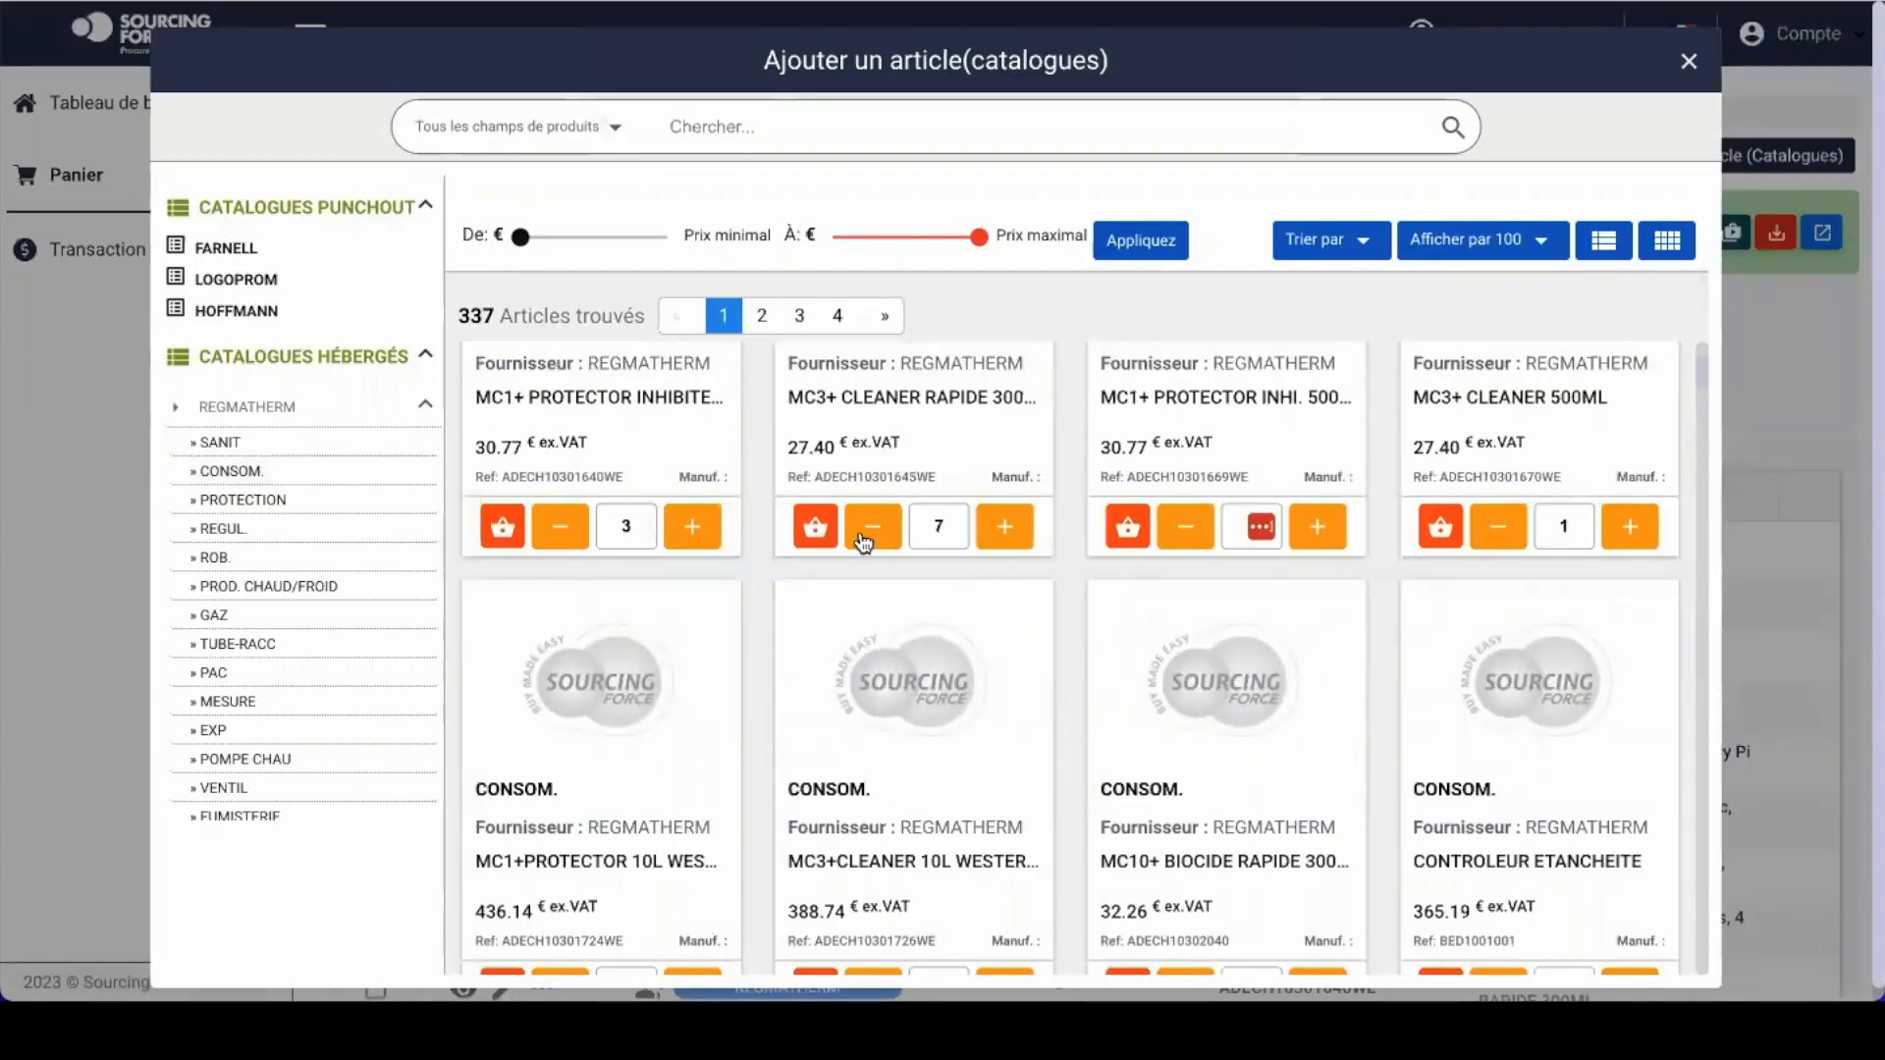
pyautogui.click(807, 526)
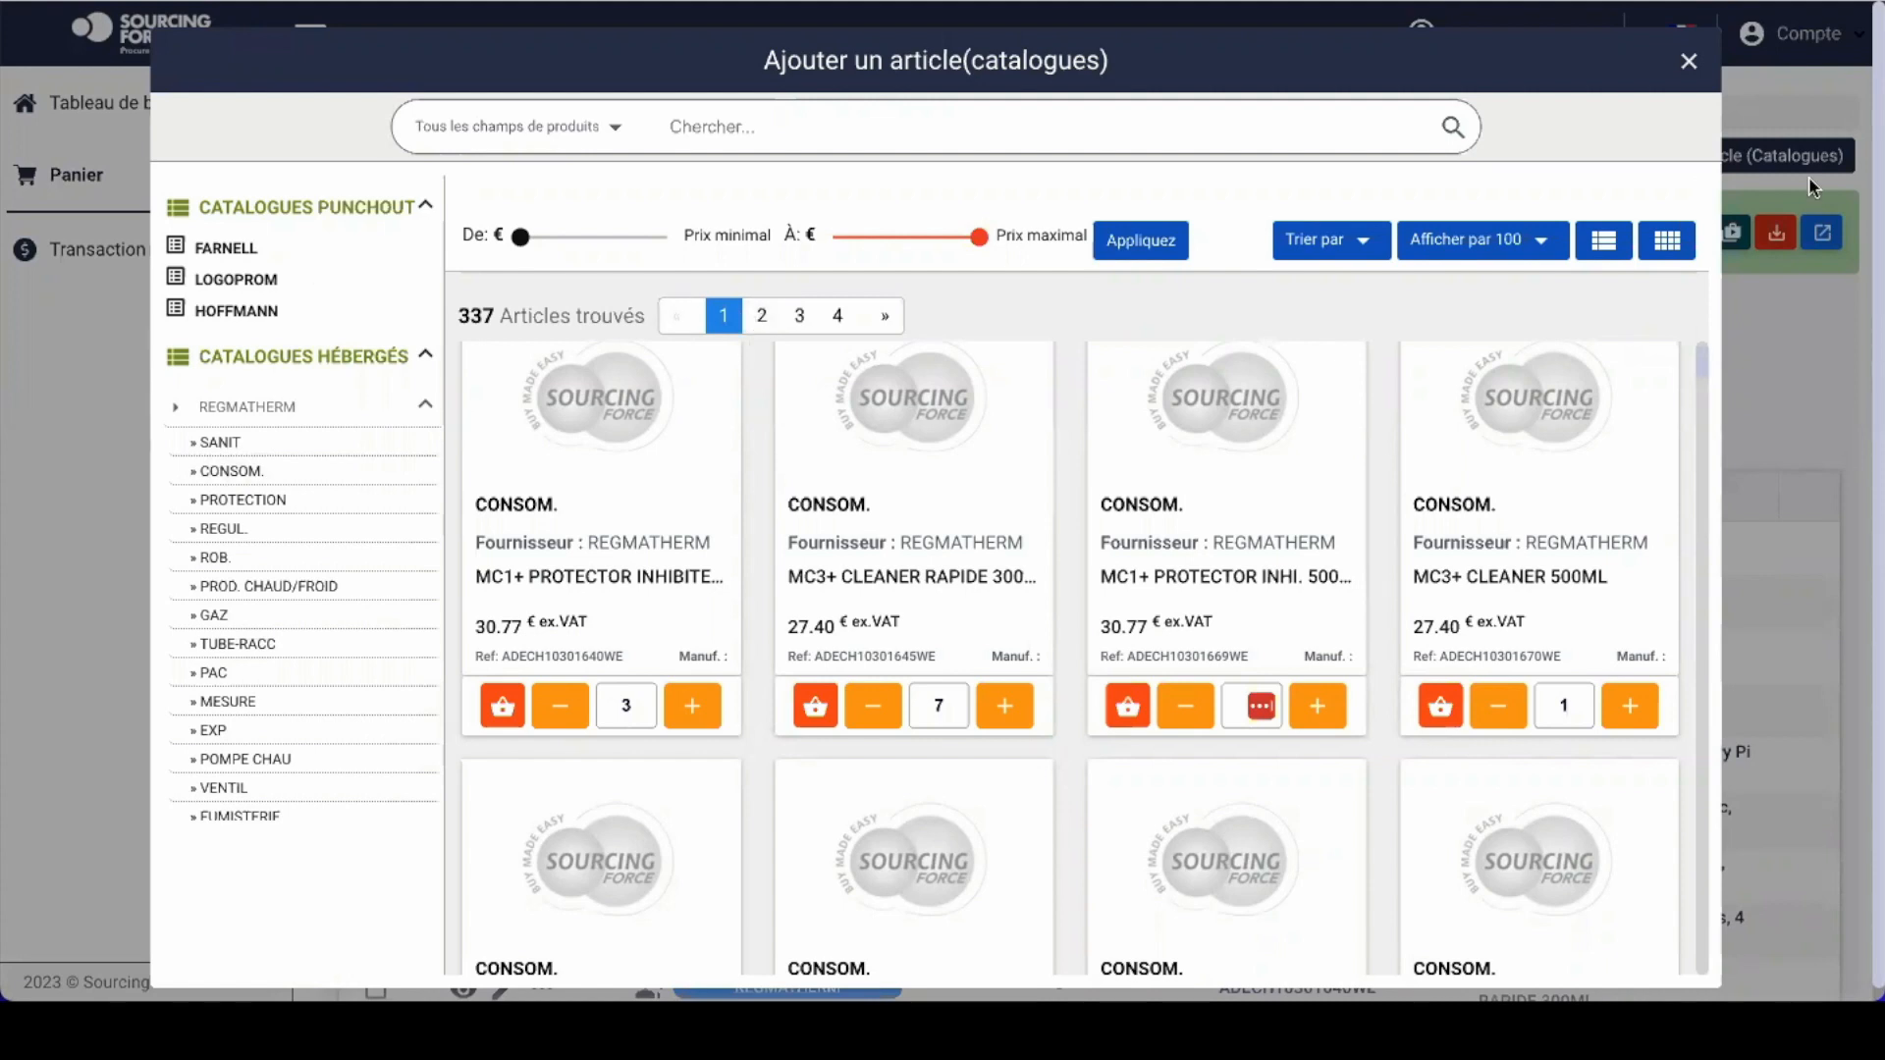
# Step: Close the catalogue browser and look over the 12-article basket totalling 18 815 906,62 €
pyautogui.click(1688, 63)
pyautogui.scroll(-3, 1007, 656)
pyautogui.scroll(-1, 1007, 656)
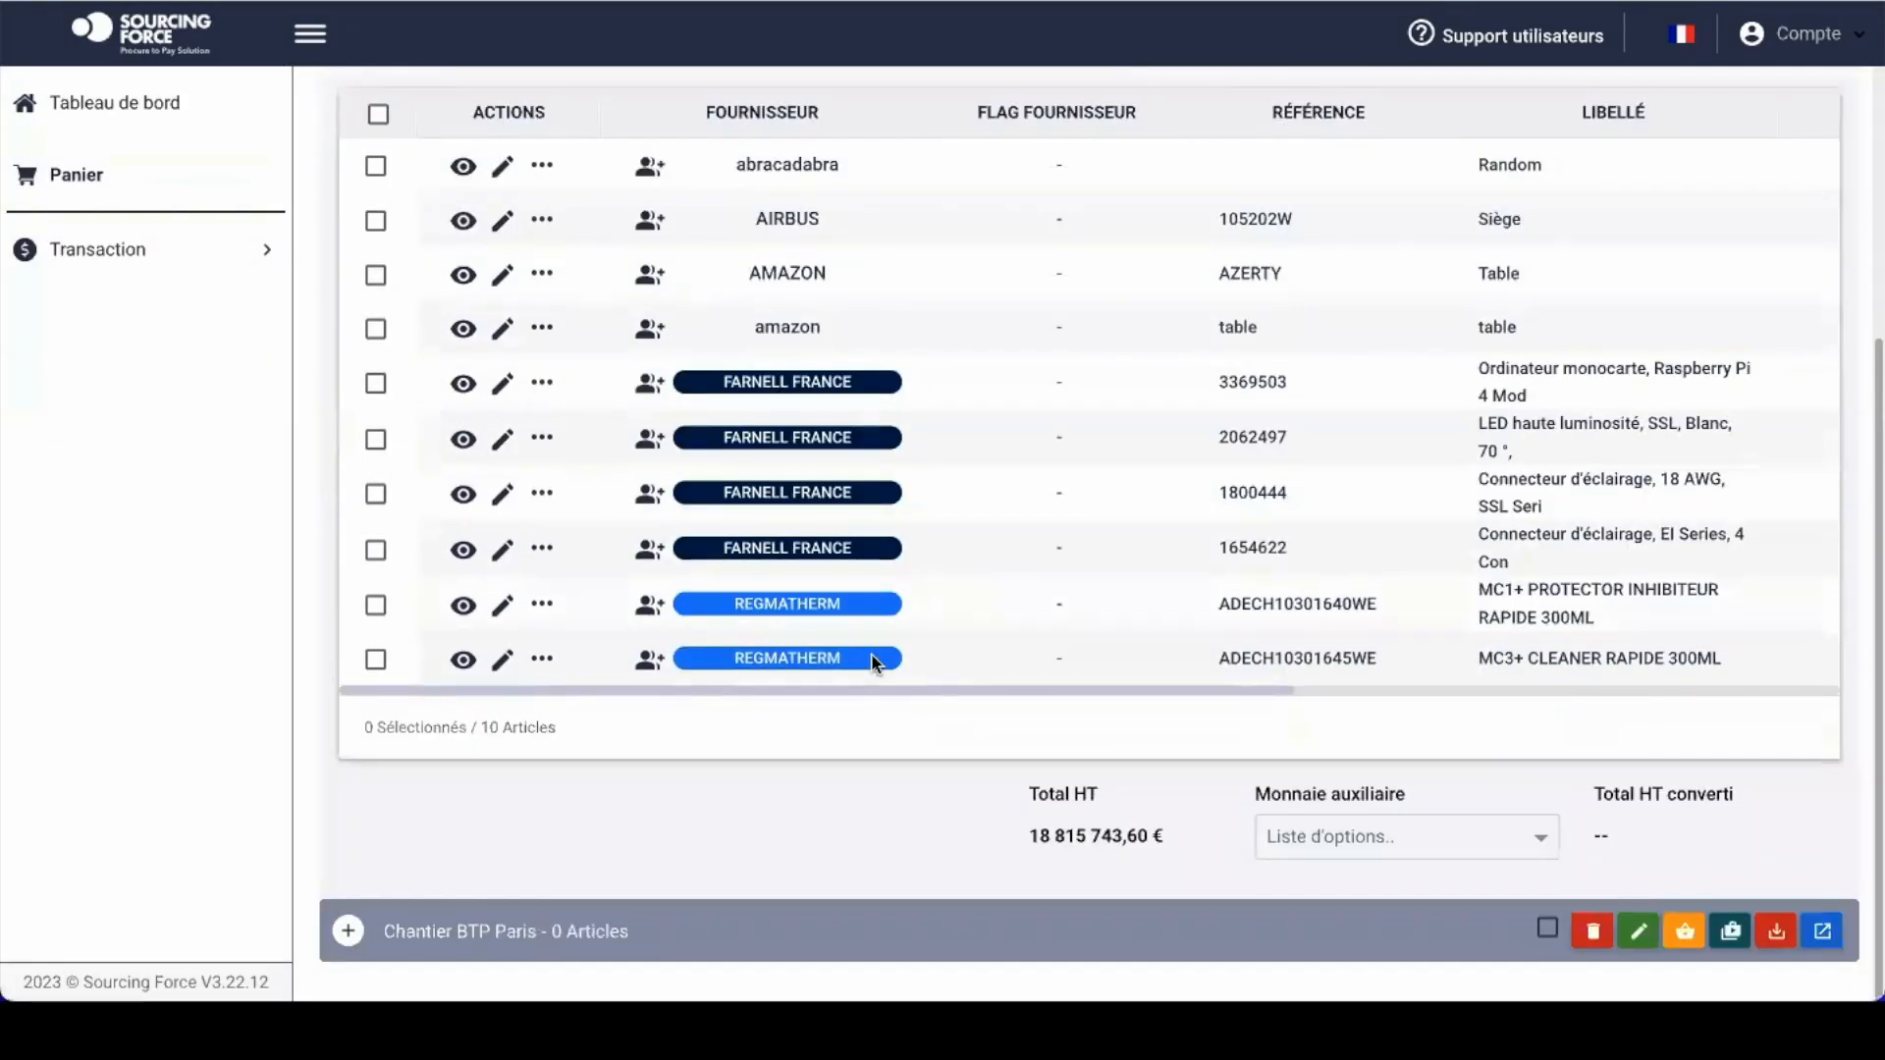
pyautogui.scroll(1, 869, 656)
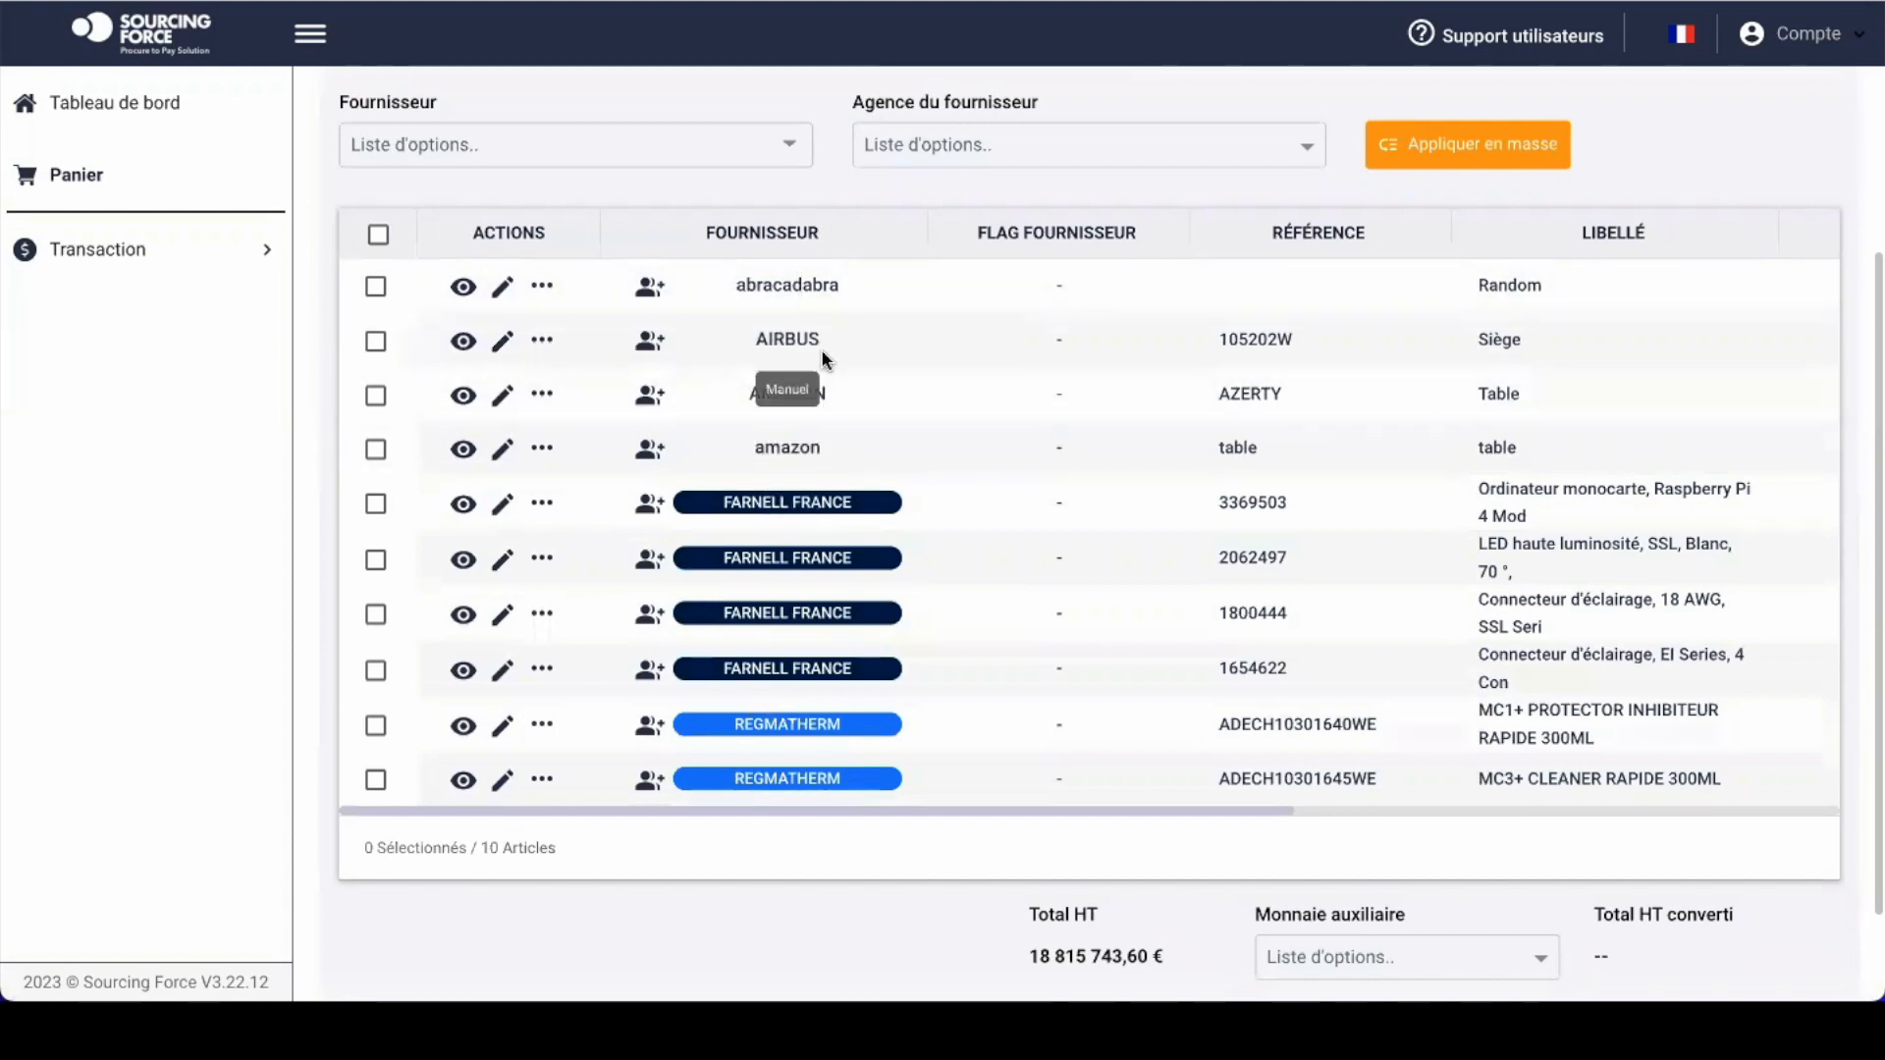
pyautogui.scroll(3, 1036, 397)
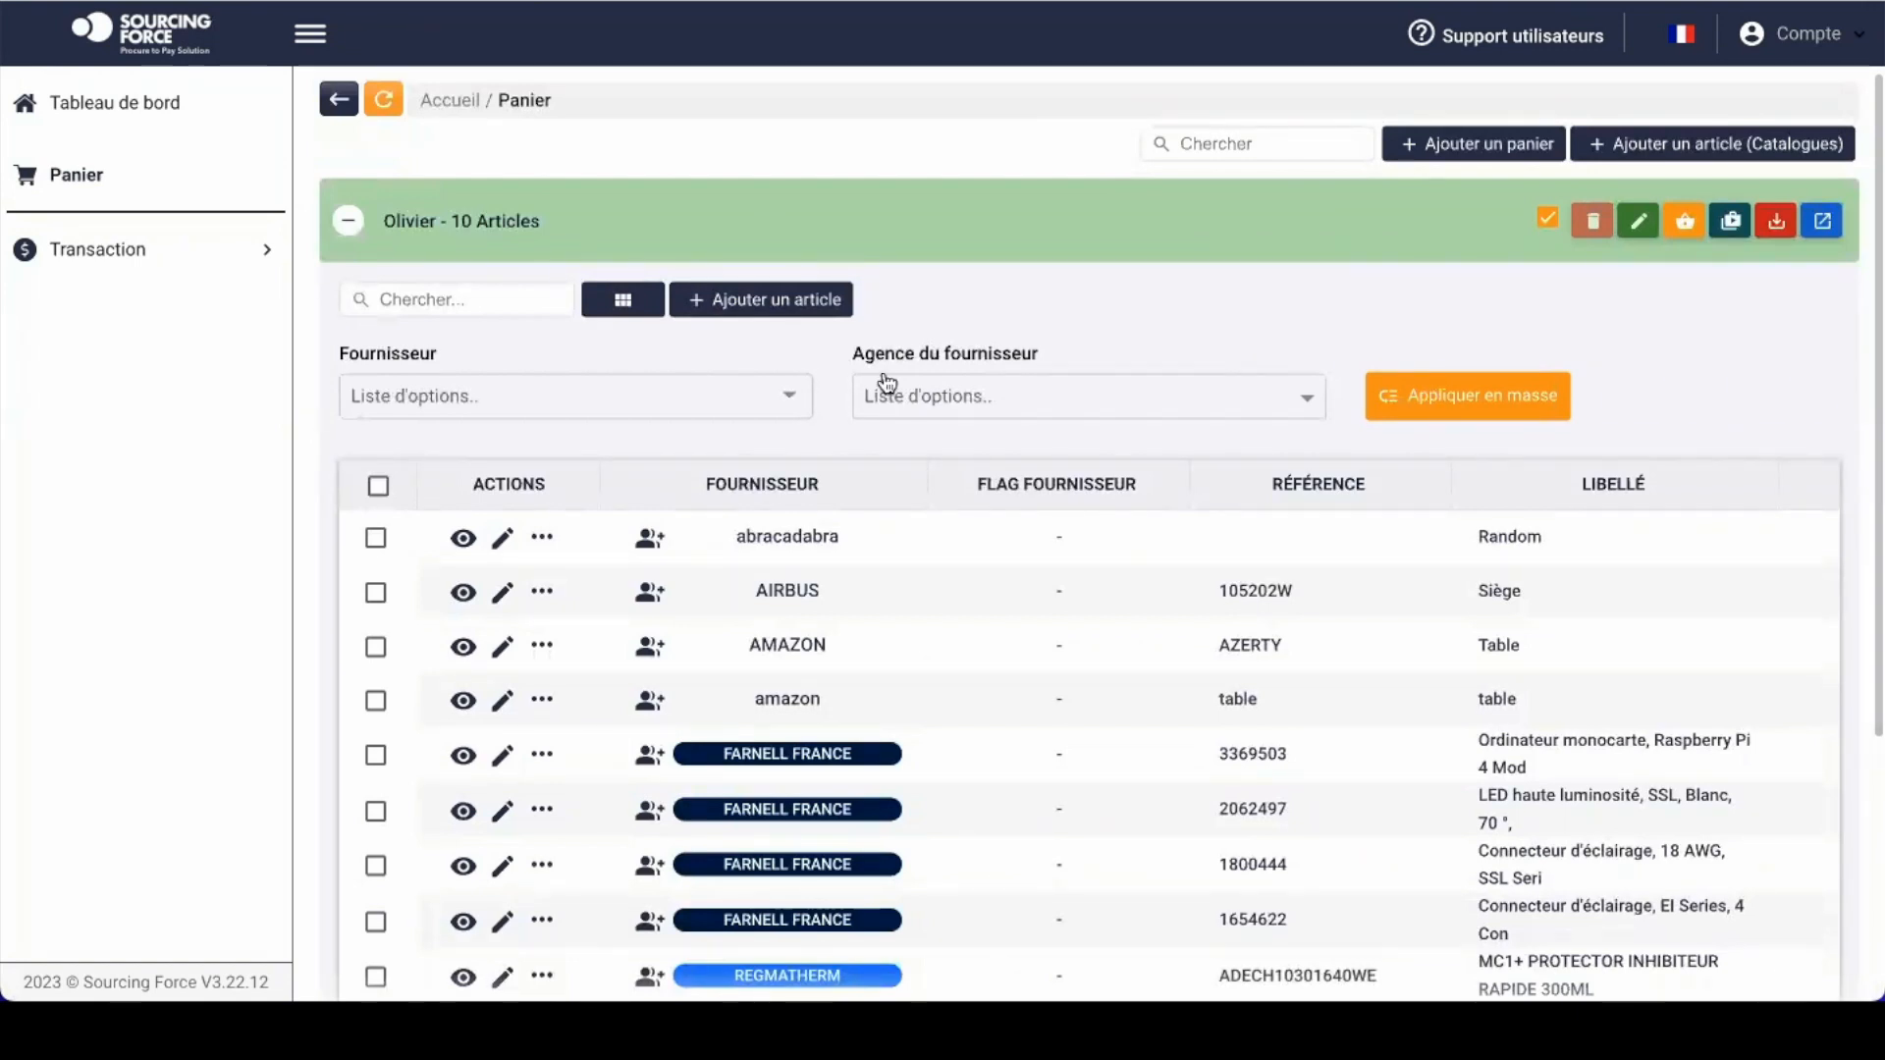
pyautogui.scroll(-3, 1129, 417)
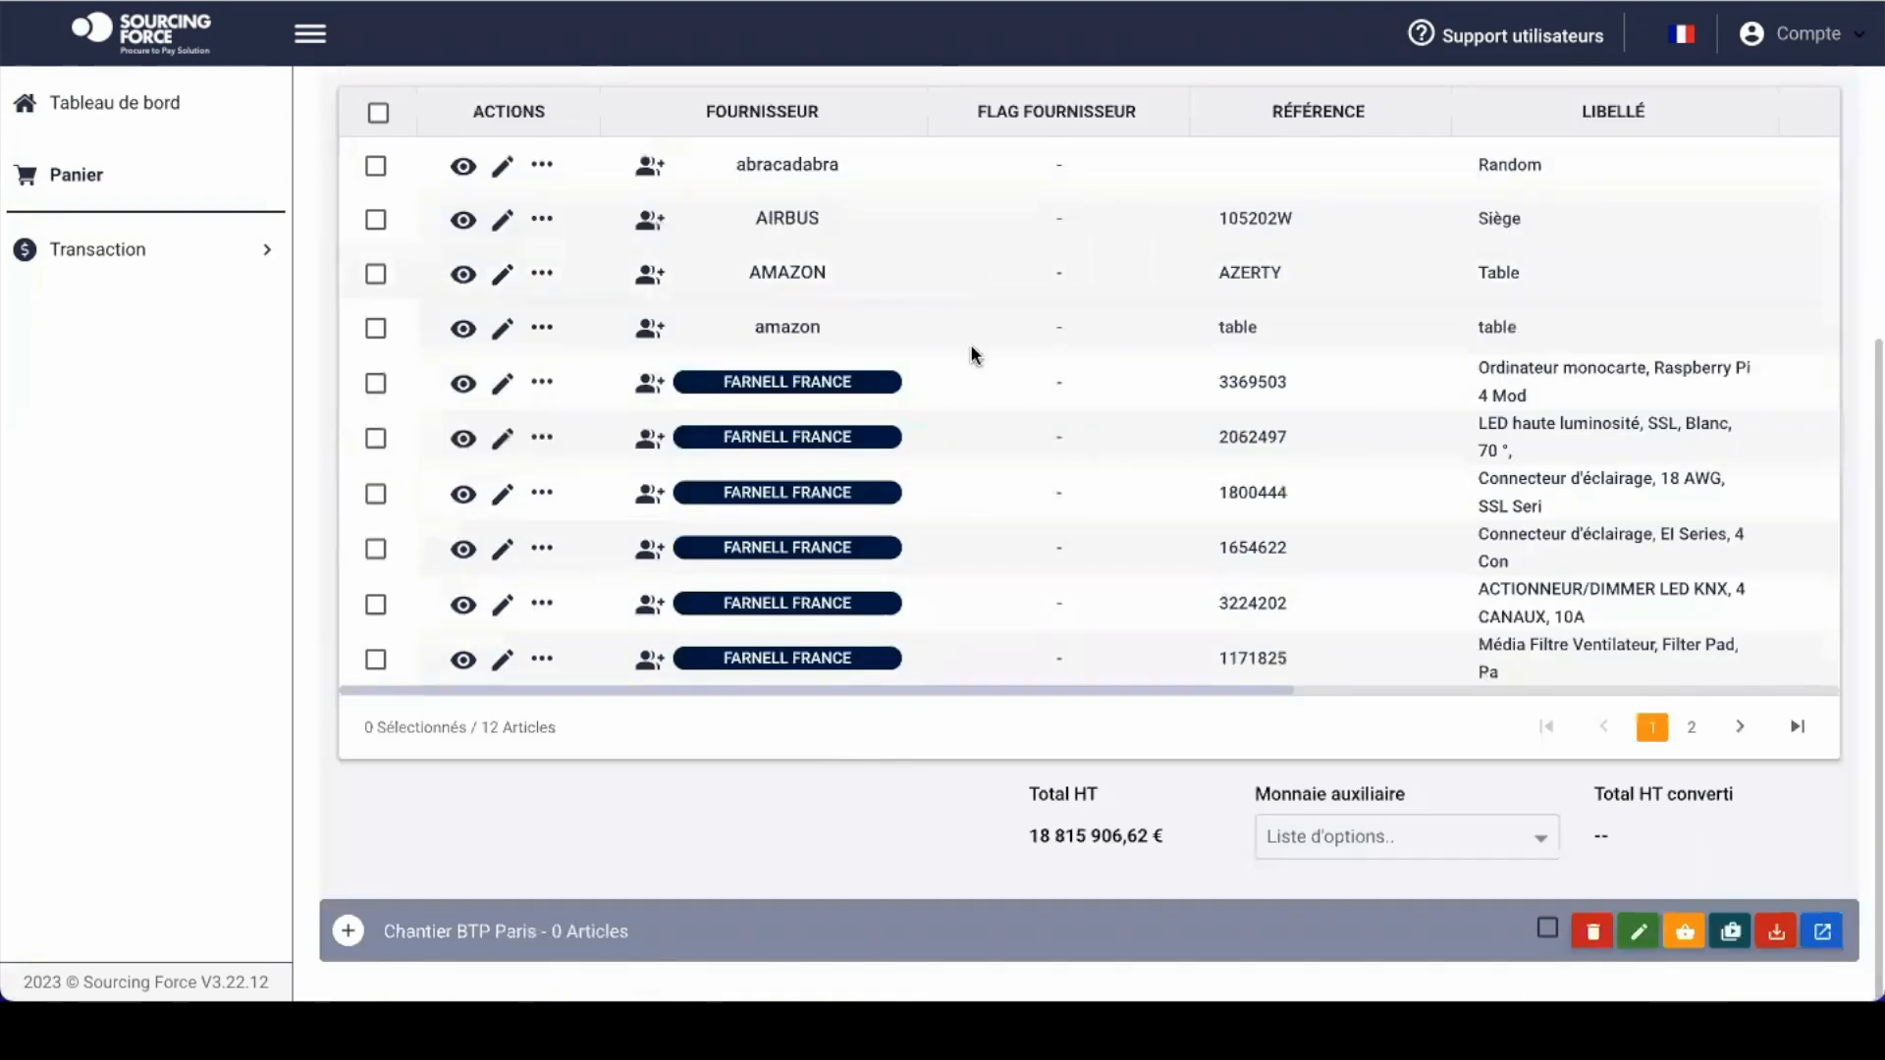
# Step: Open the amazon article line, then close its editor without saving
pyautogui.scroll(1, 969, 344)
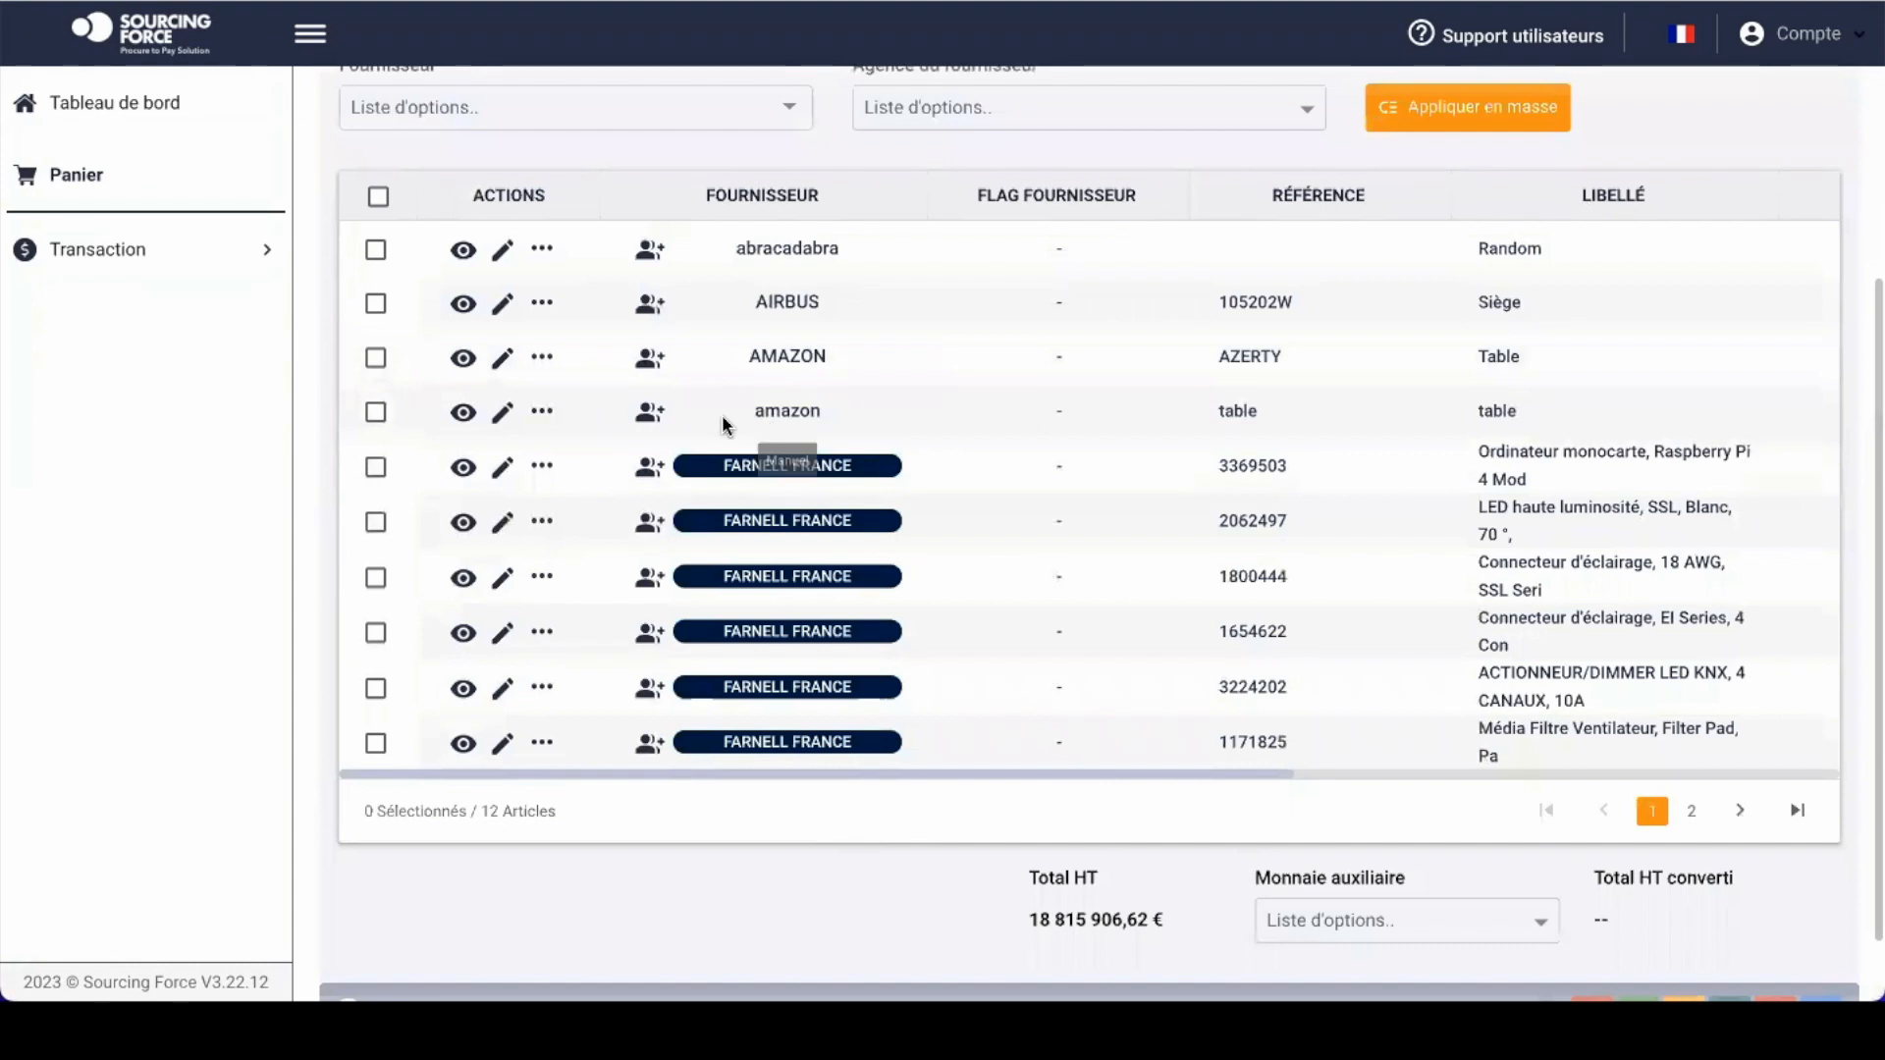
pyautogui.click(503, 410)
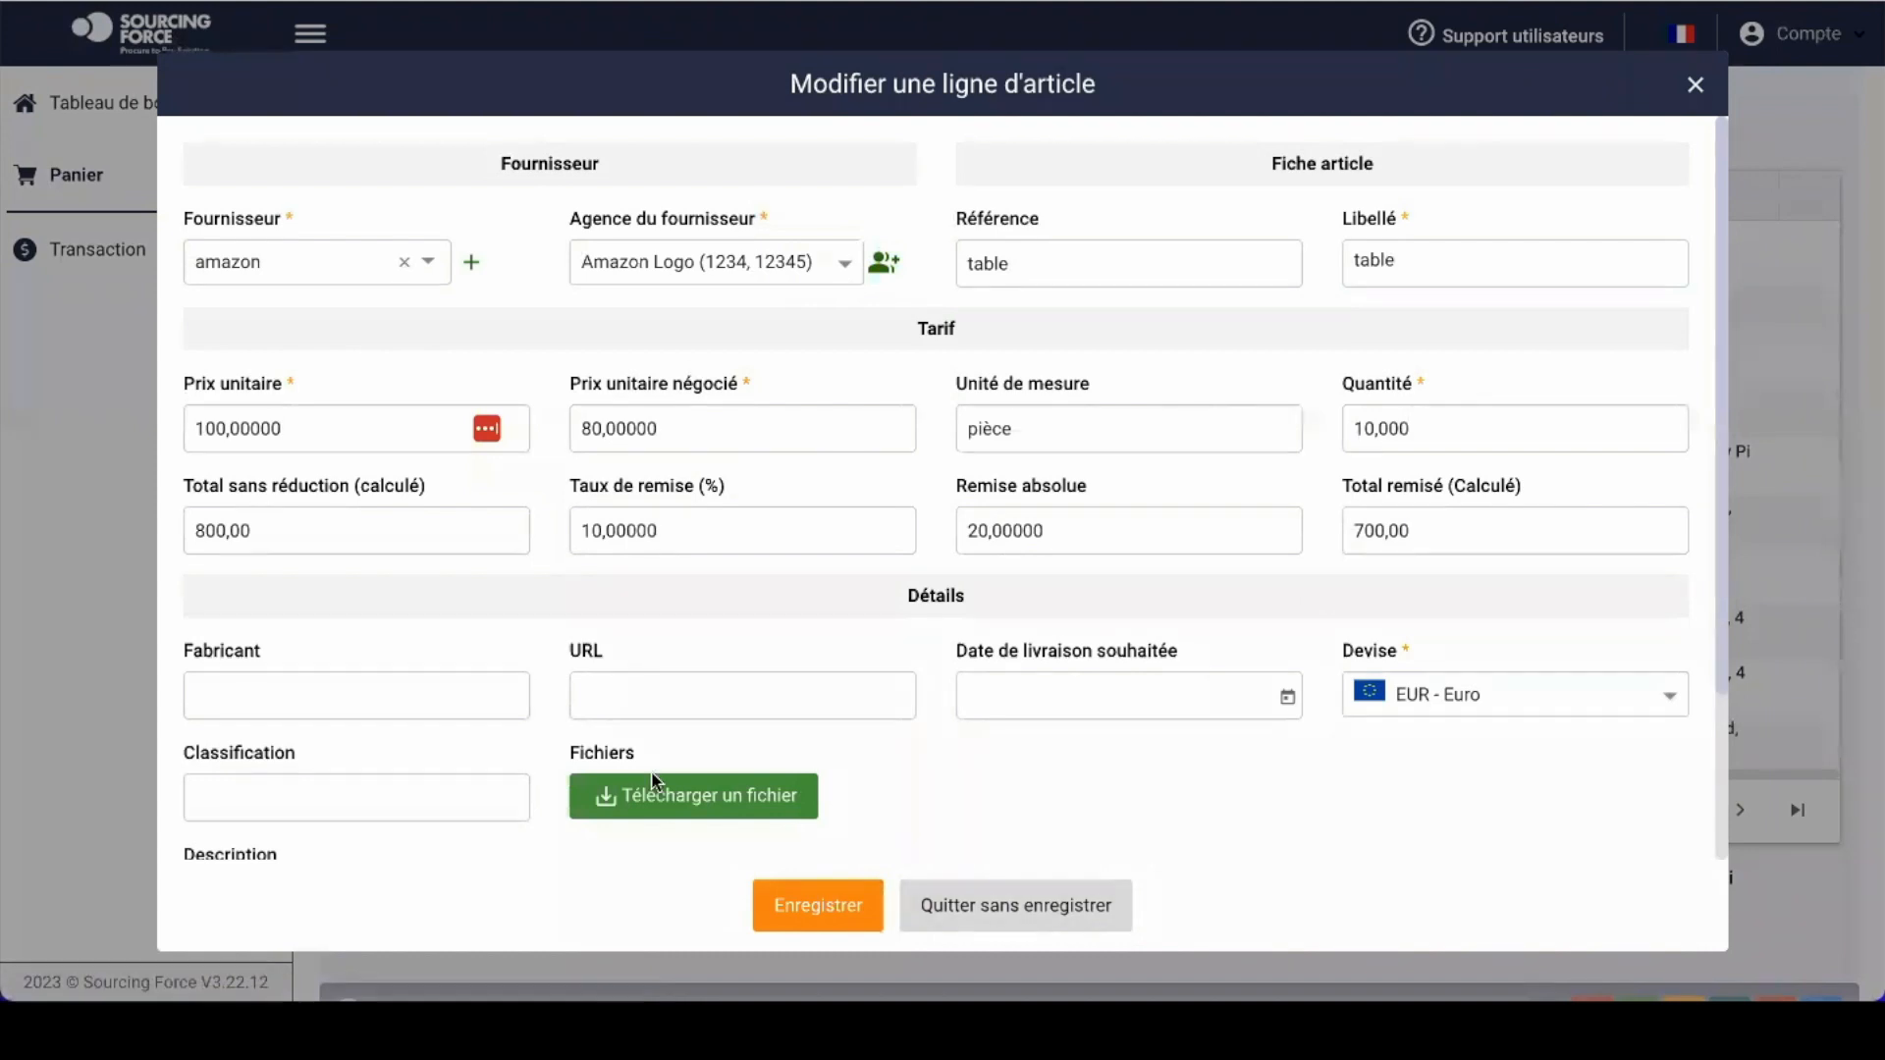
pyautogui.click(1005, 915)
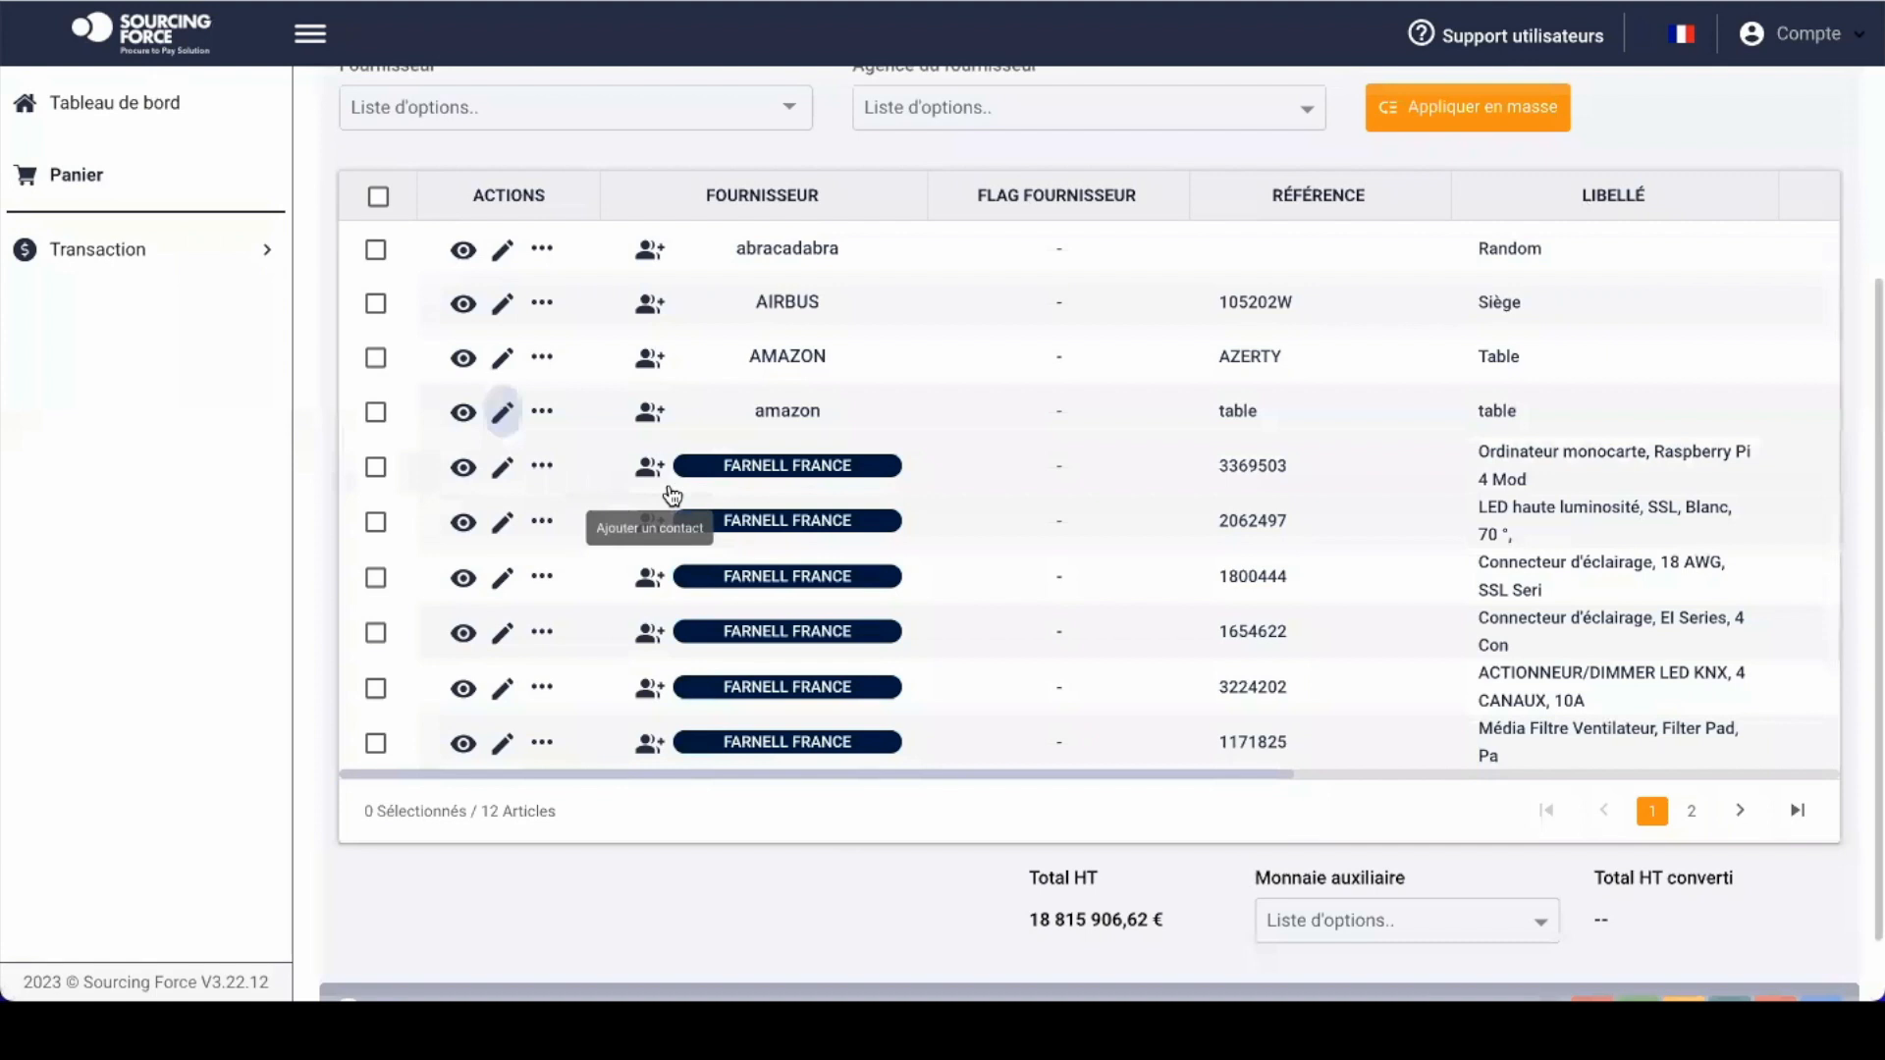
# Step: On Farnell line 3369503, keep reference 3369503, pick a supplier contact and save the line
pyautogui.click(503, 468)
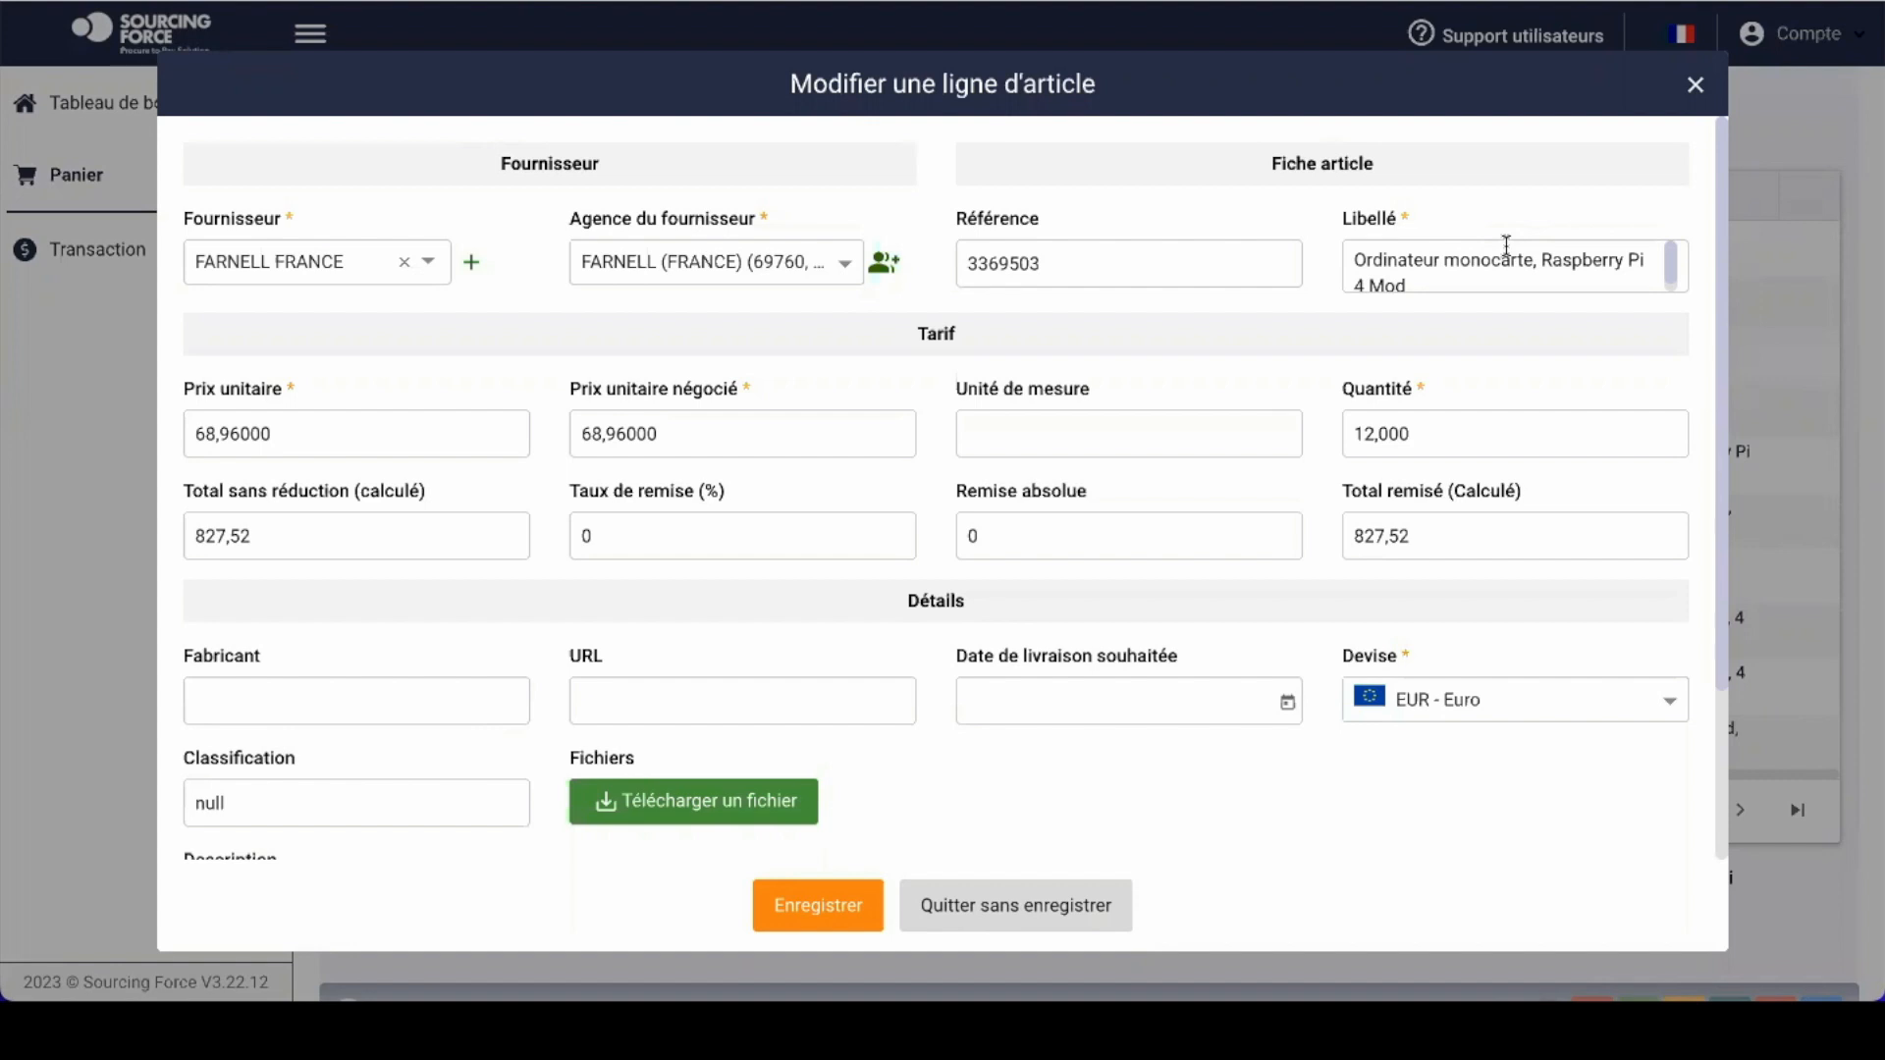
pyautogui.doubleClick(1003, 257)
pyautogui.click(1003, 257)
pyautogui.click(988, 261)
pyautogui.write('6')
pyautogui.press('Delete')
pyautogui.click(892, 277)
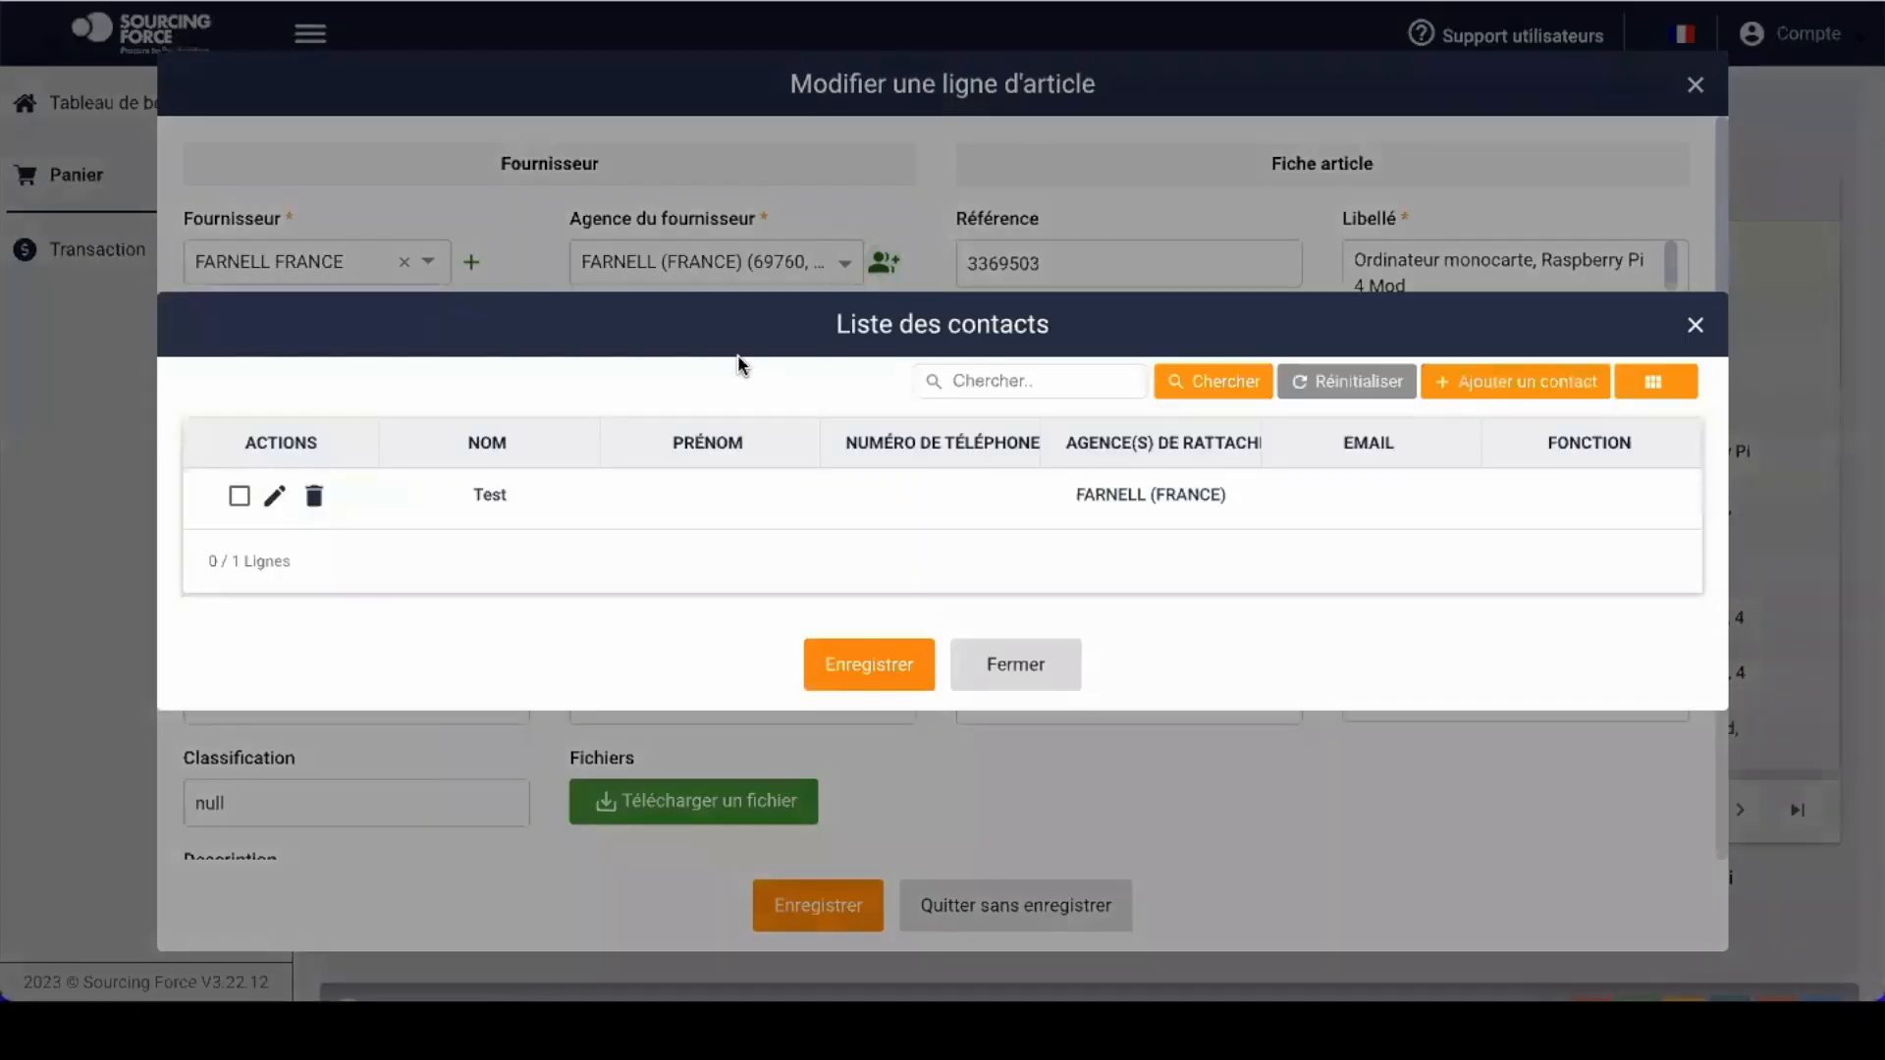
pyautogui.click(242, 502)
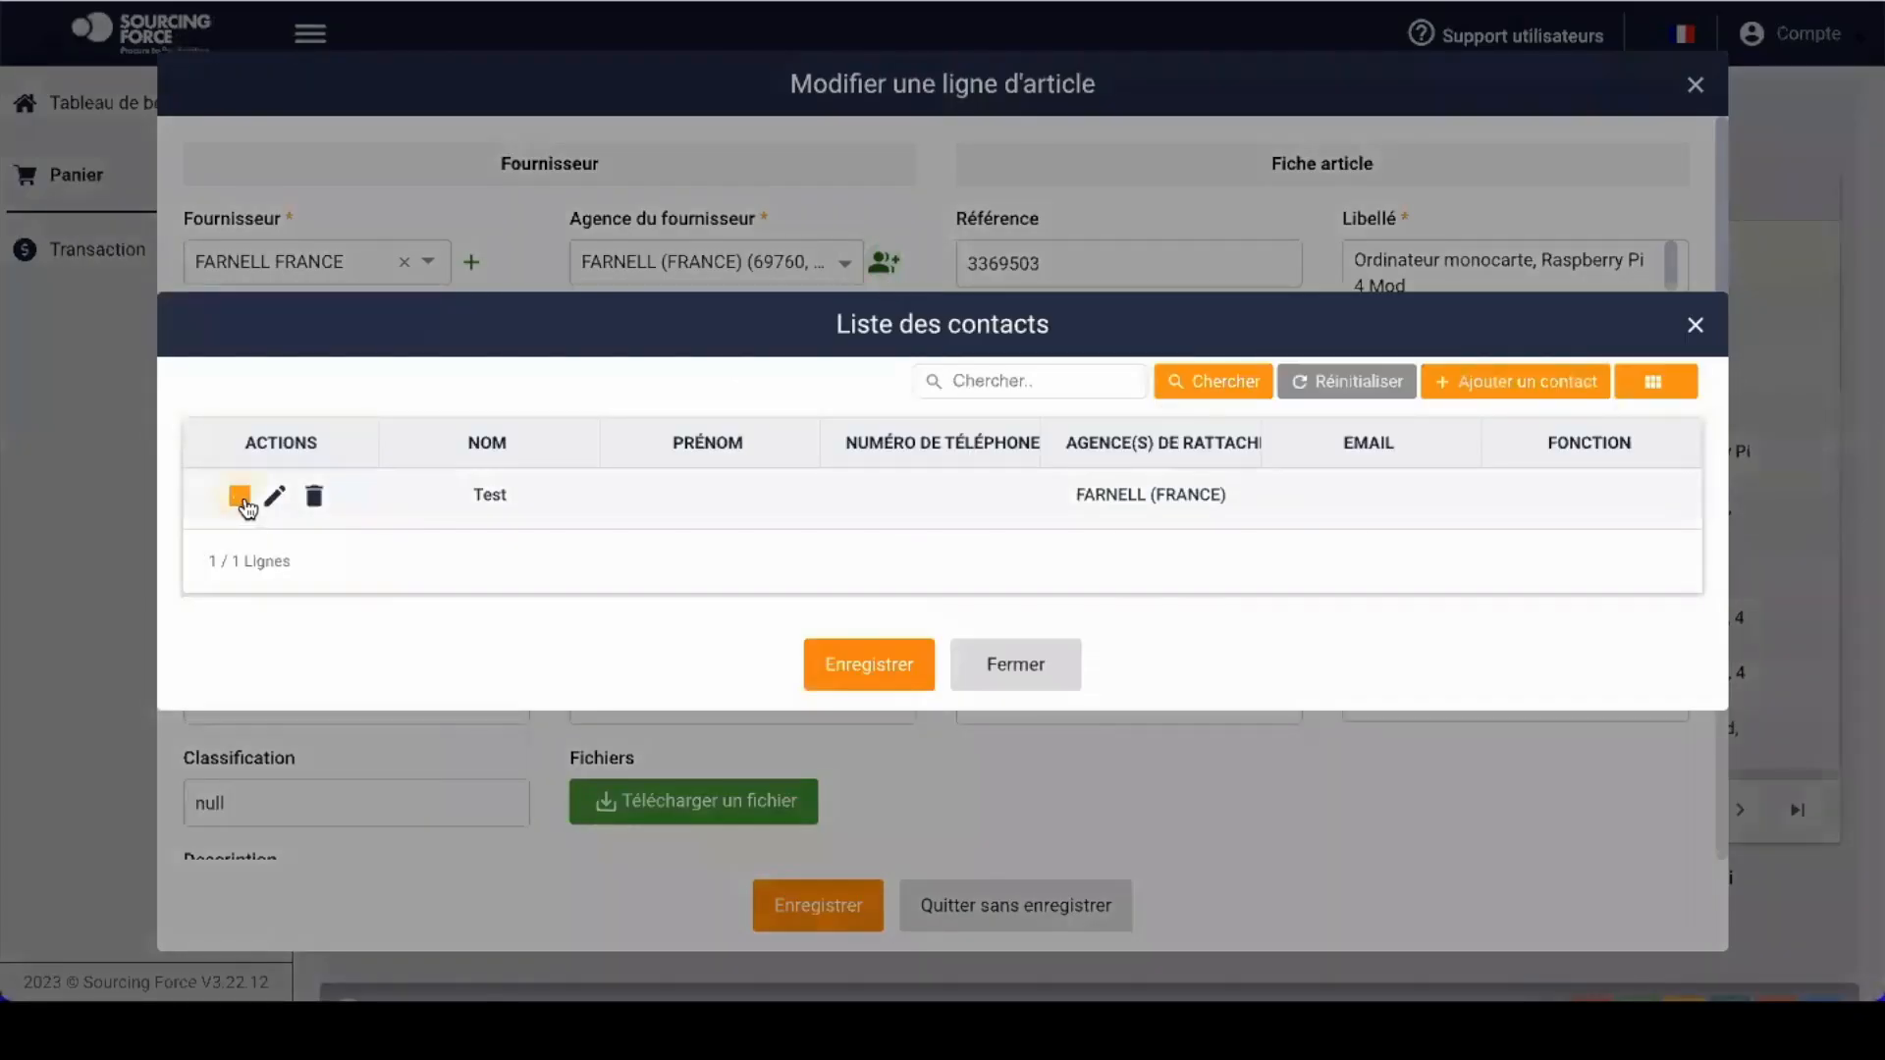
pyautogui.click(876, 675)
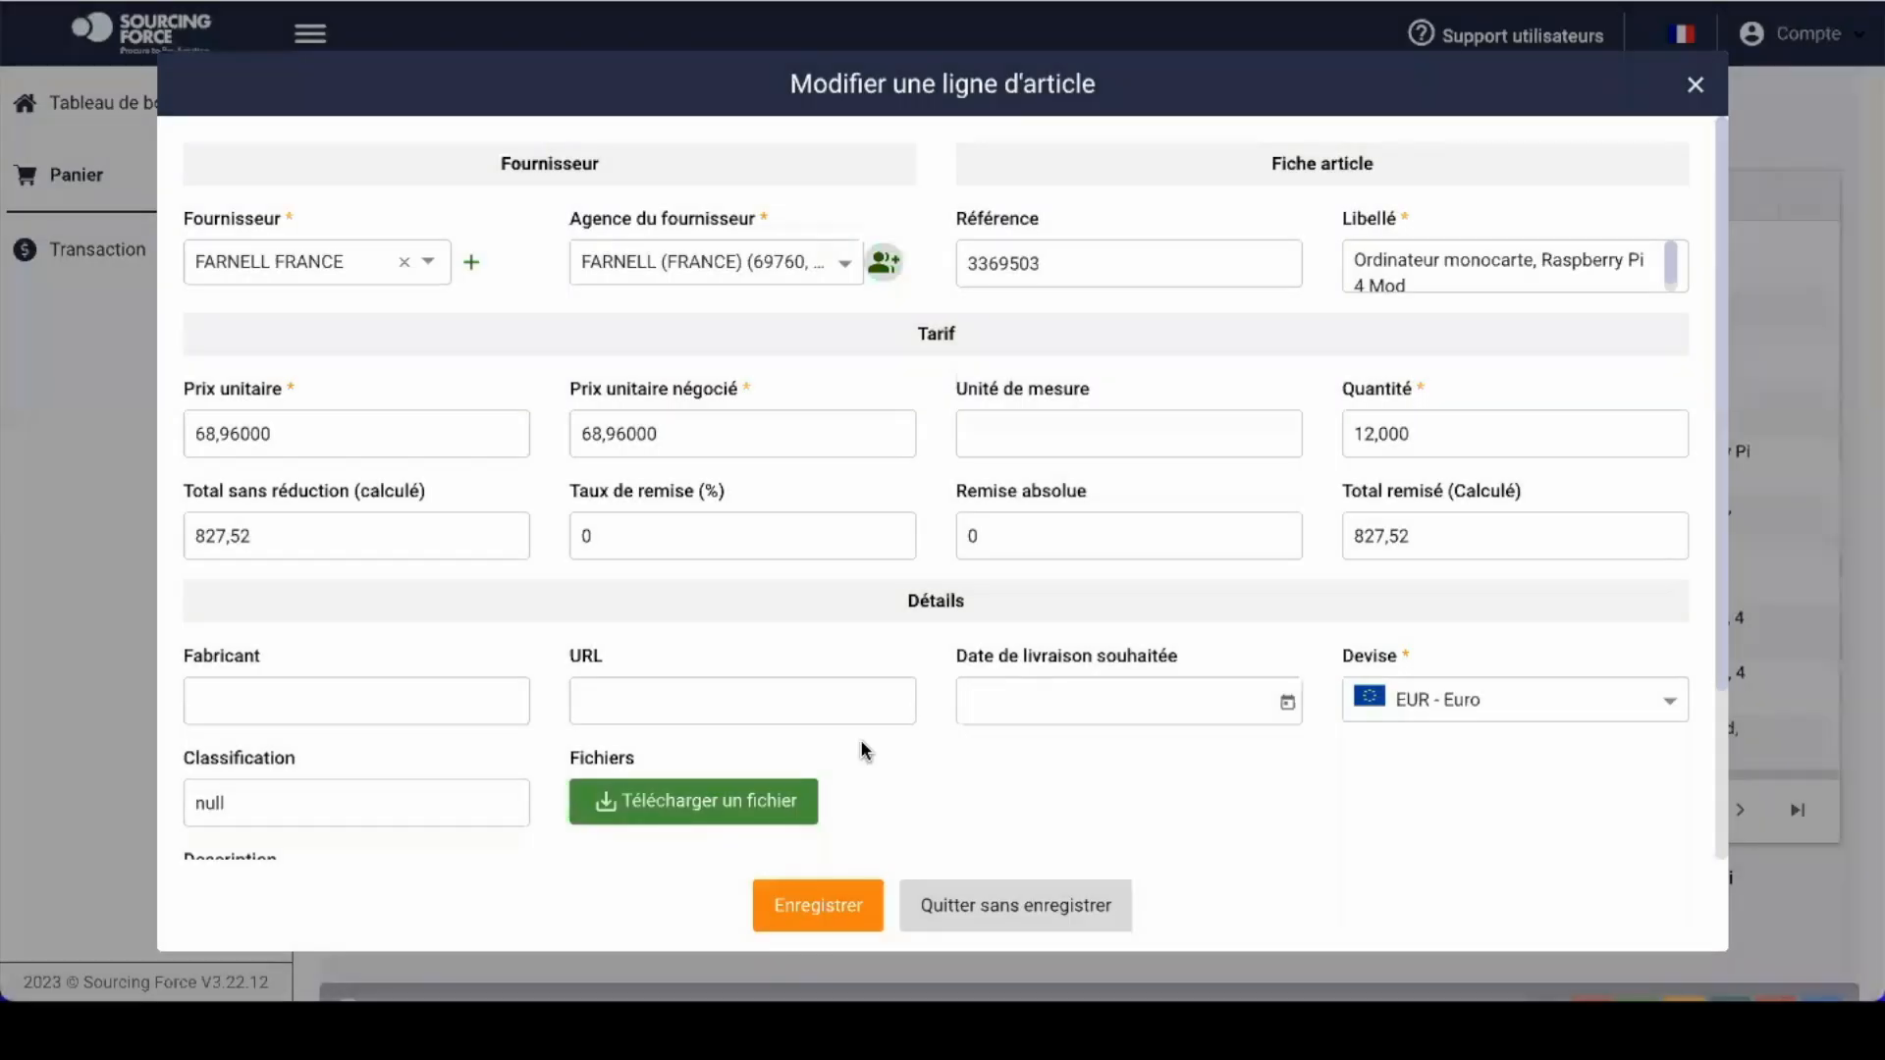
pyautogui.click(821, 907)
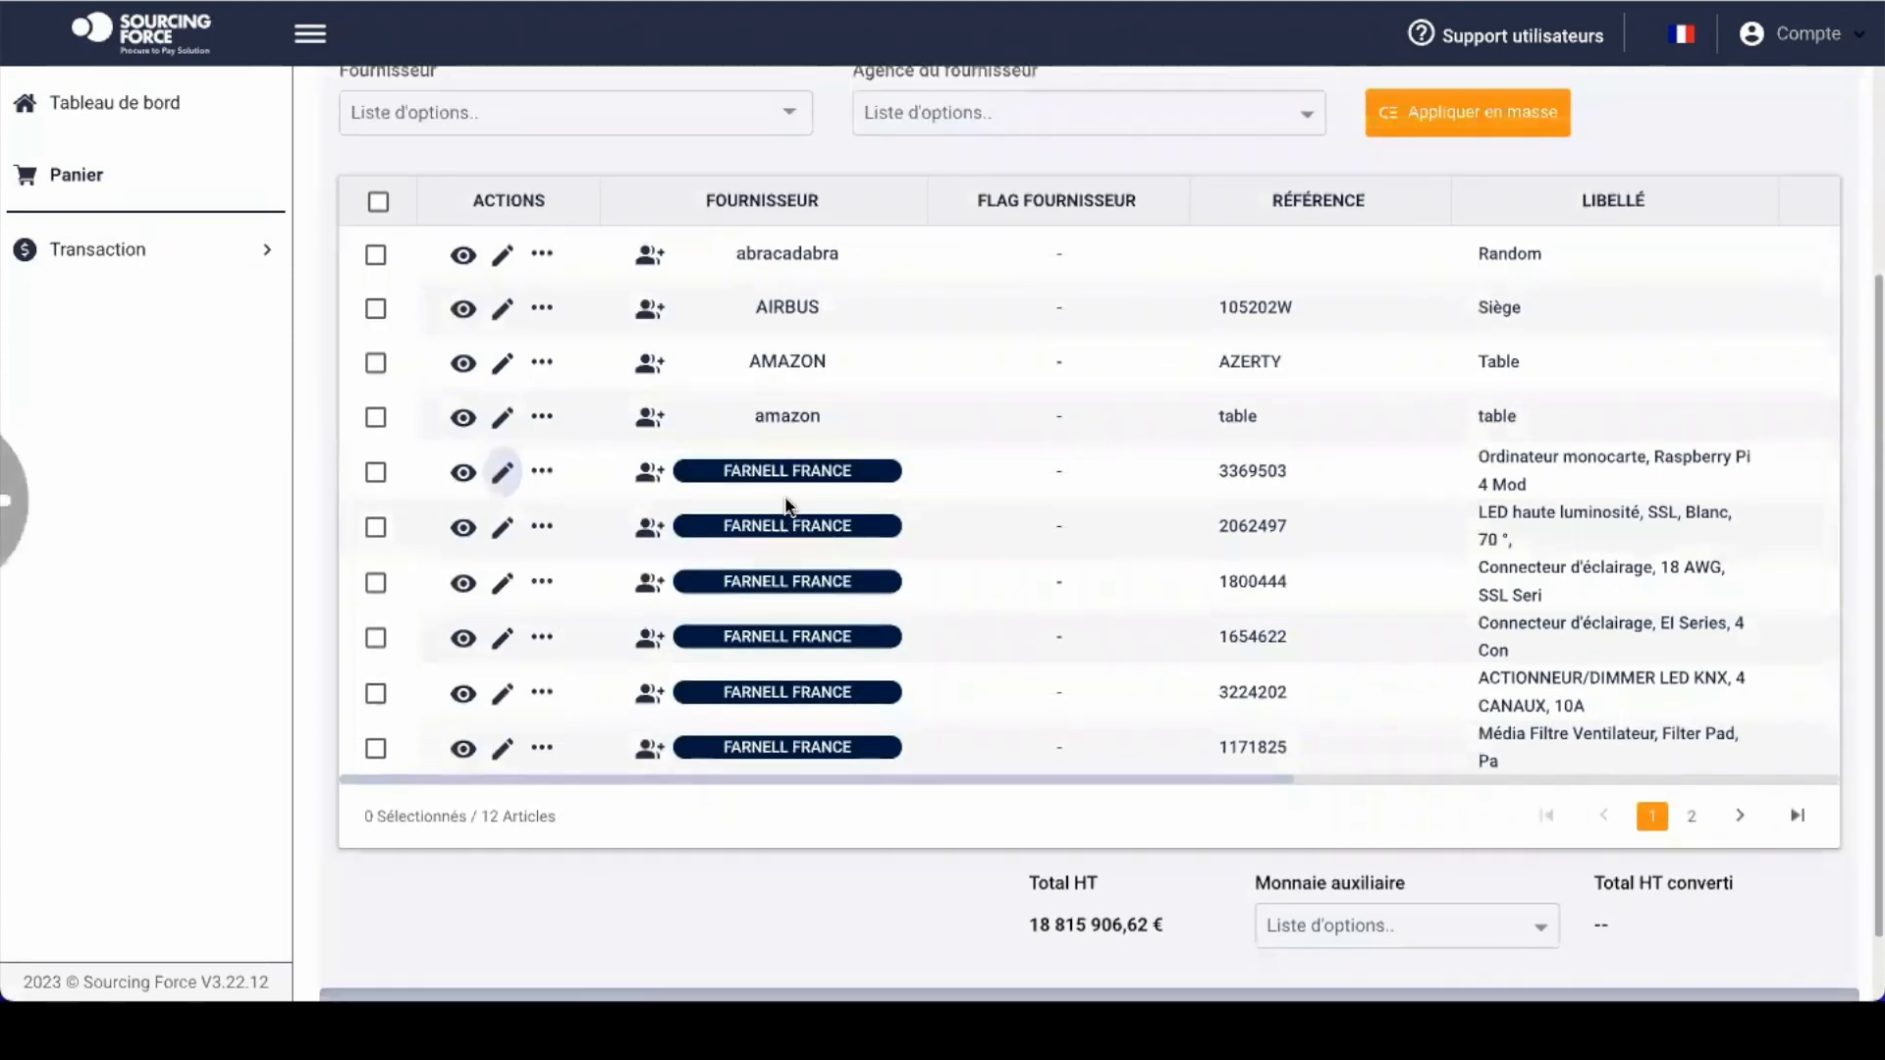
# Step: Tick basket article 3224202, then select the tutorial's step 6 instructions
pyautogui.click(374, 695)
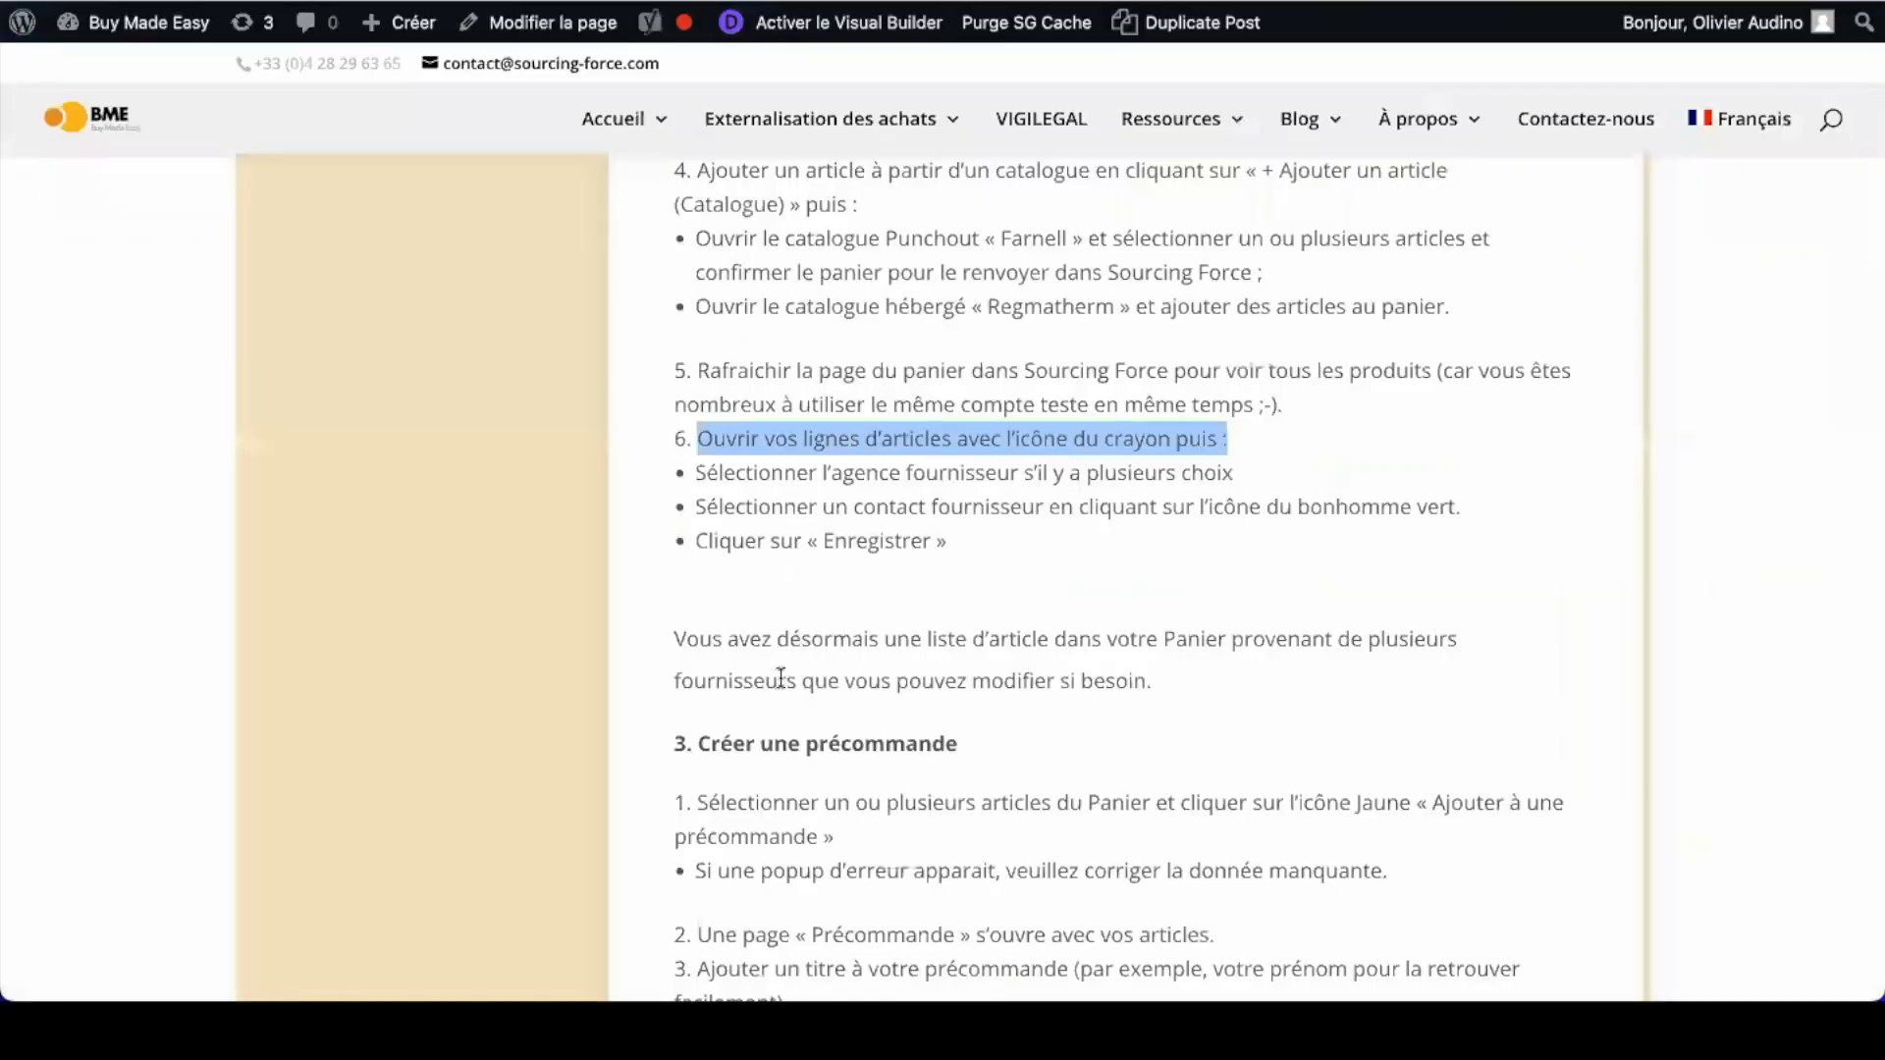
pyautogui.scroll(-1, 780, 678)
pyautogui.click(766, 481)
pyautogui.moveTo(695, 355); pyautogui.dragTo(945, 511)
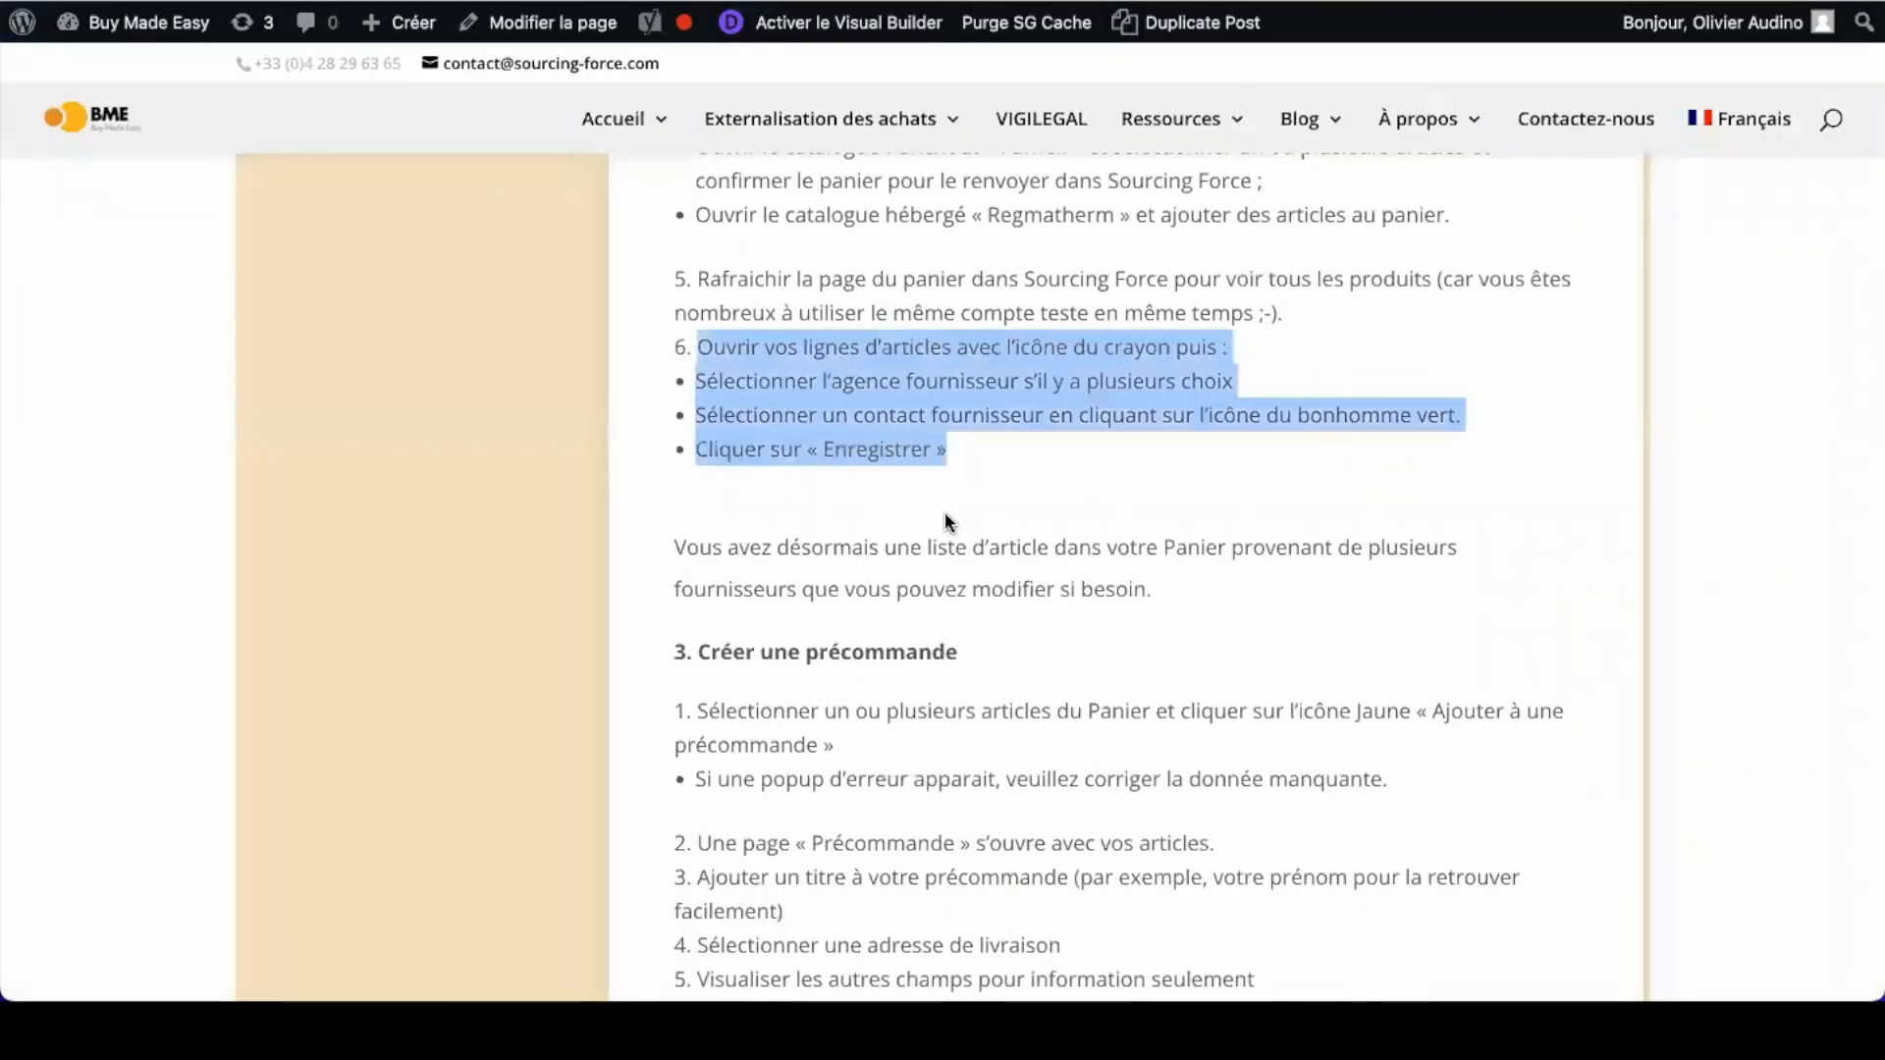
# Step: Highlight the tutorial's 'Créer une précommande' heading
pyautogui.click(793, 648)
pyautogui.tripleClick(794, 648)
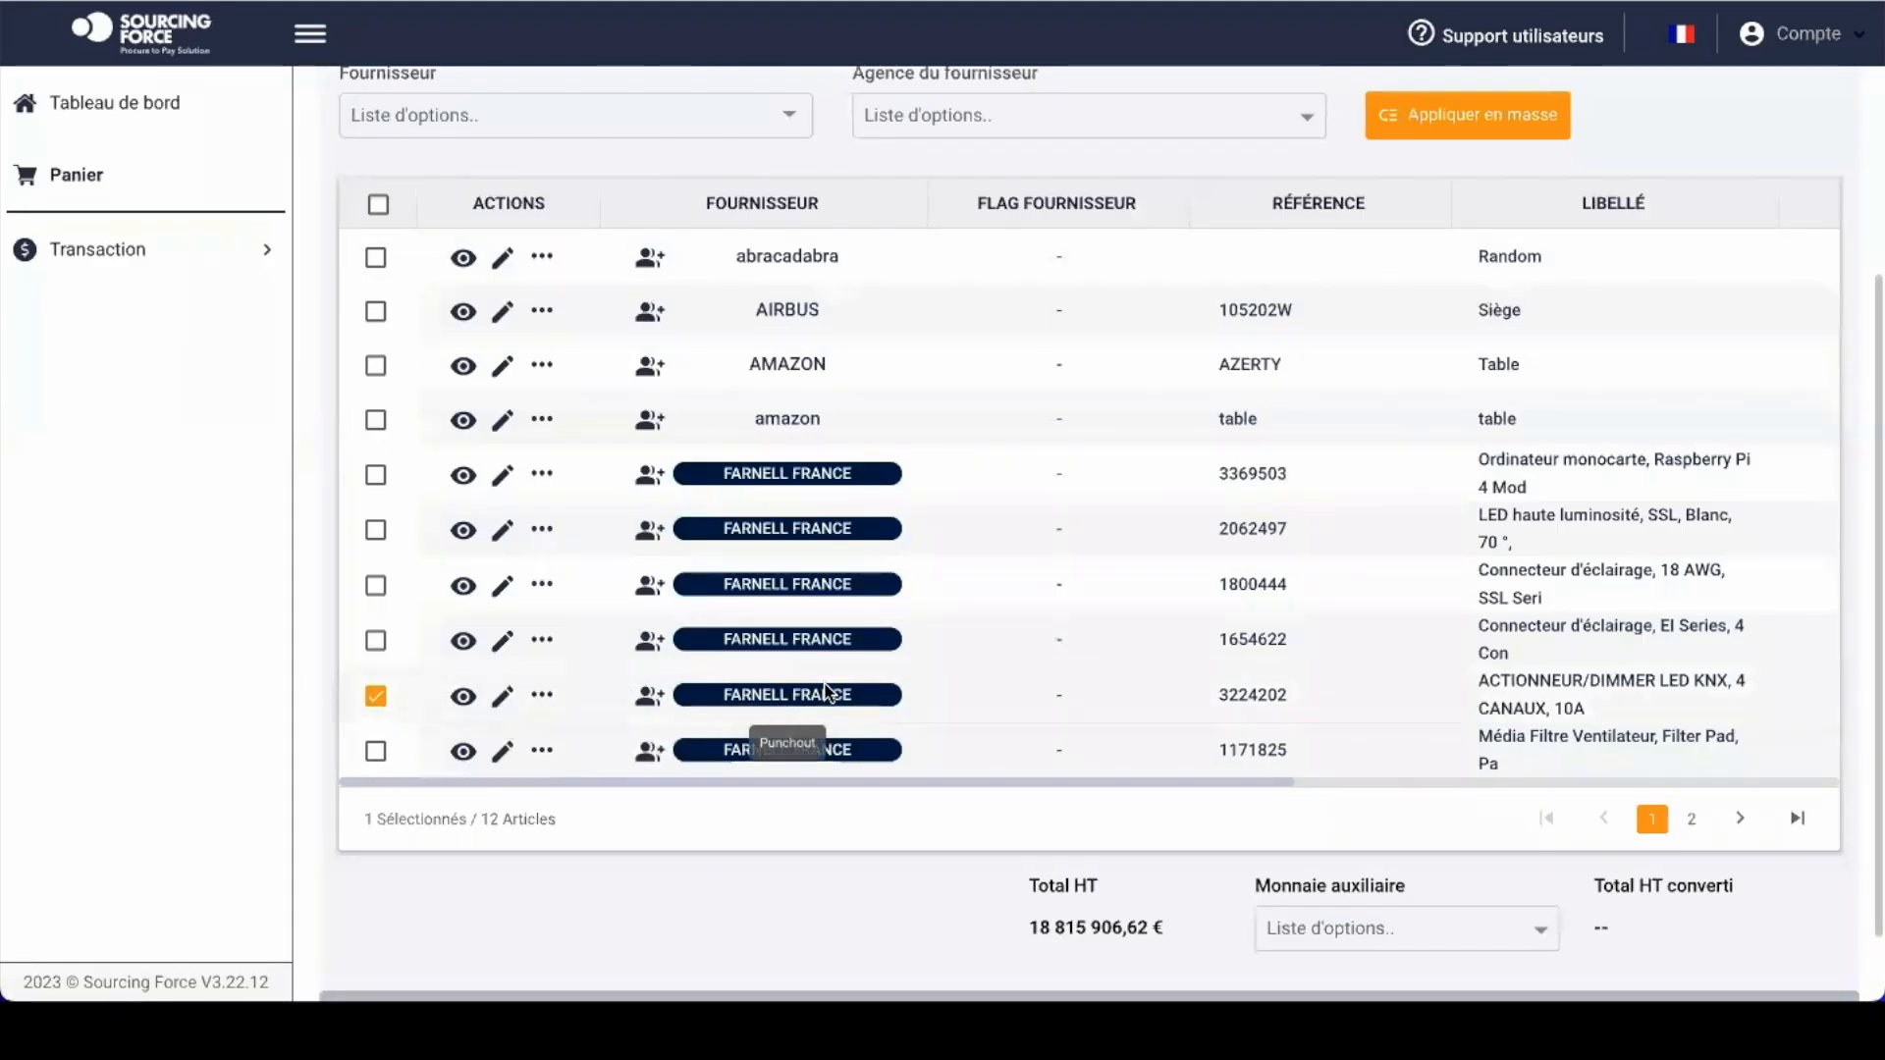
# Step: Put the ticked 3224202 article into a new pre-order with Ajouter à une précommande
pyautogui.scroll(3, 1503, 365)
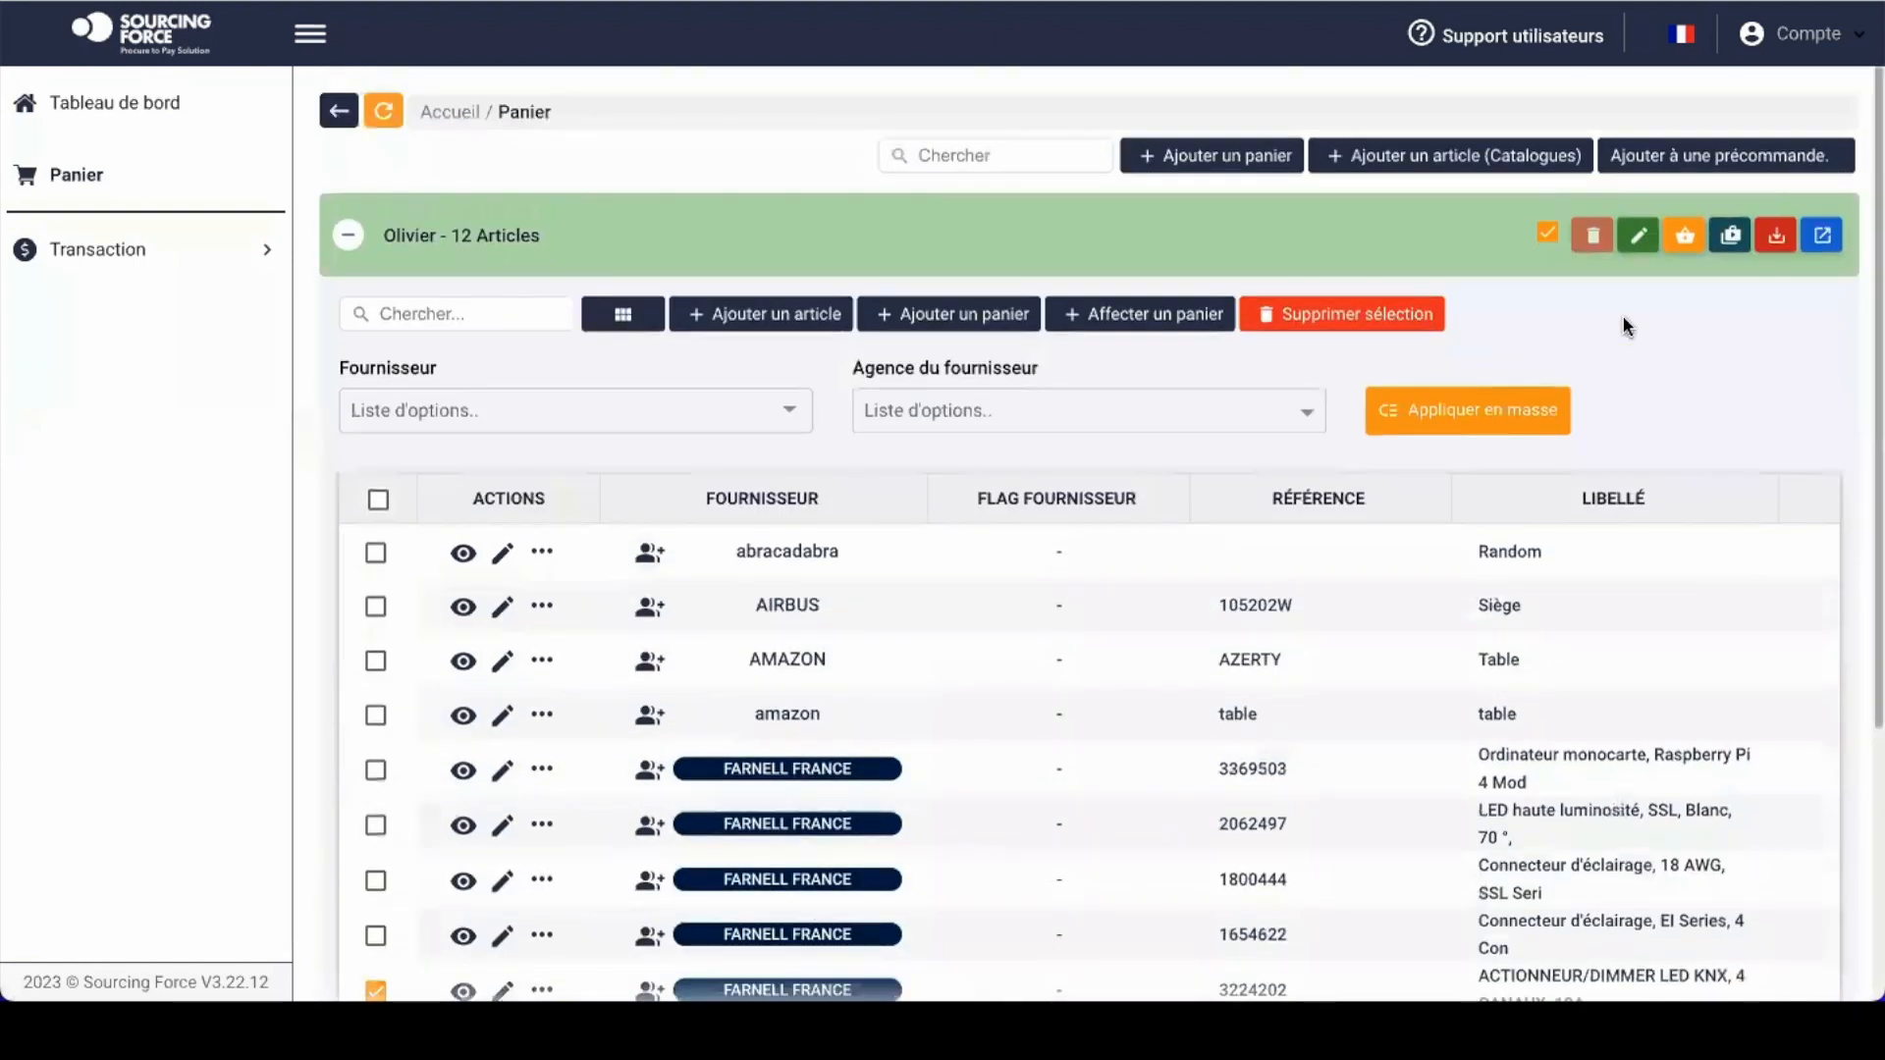
pyautogui.click(1685, 238)
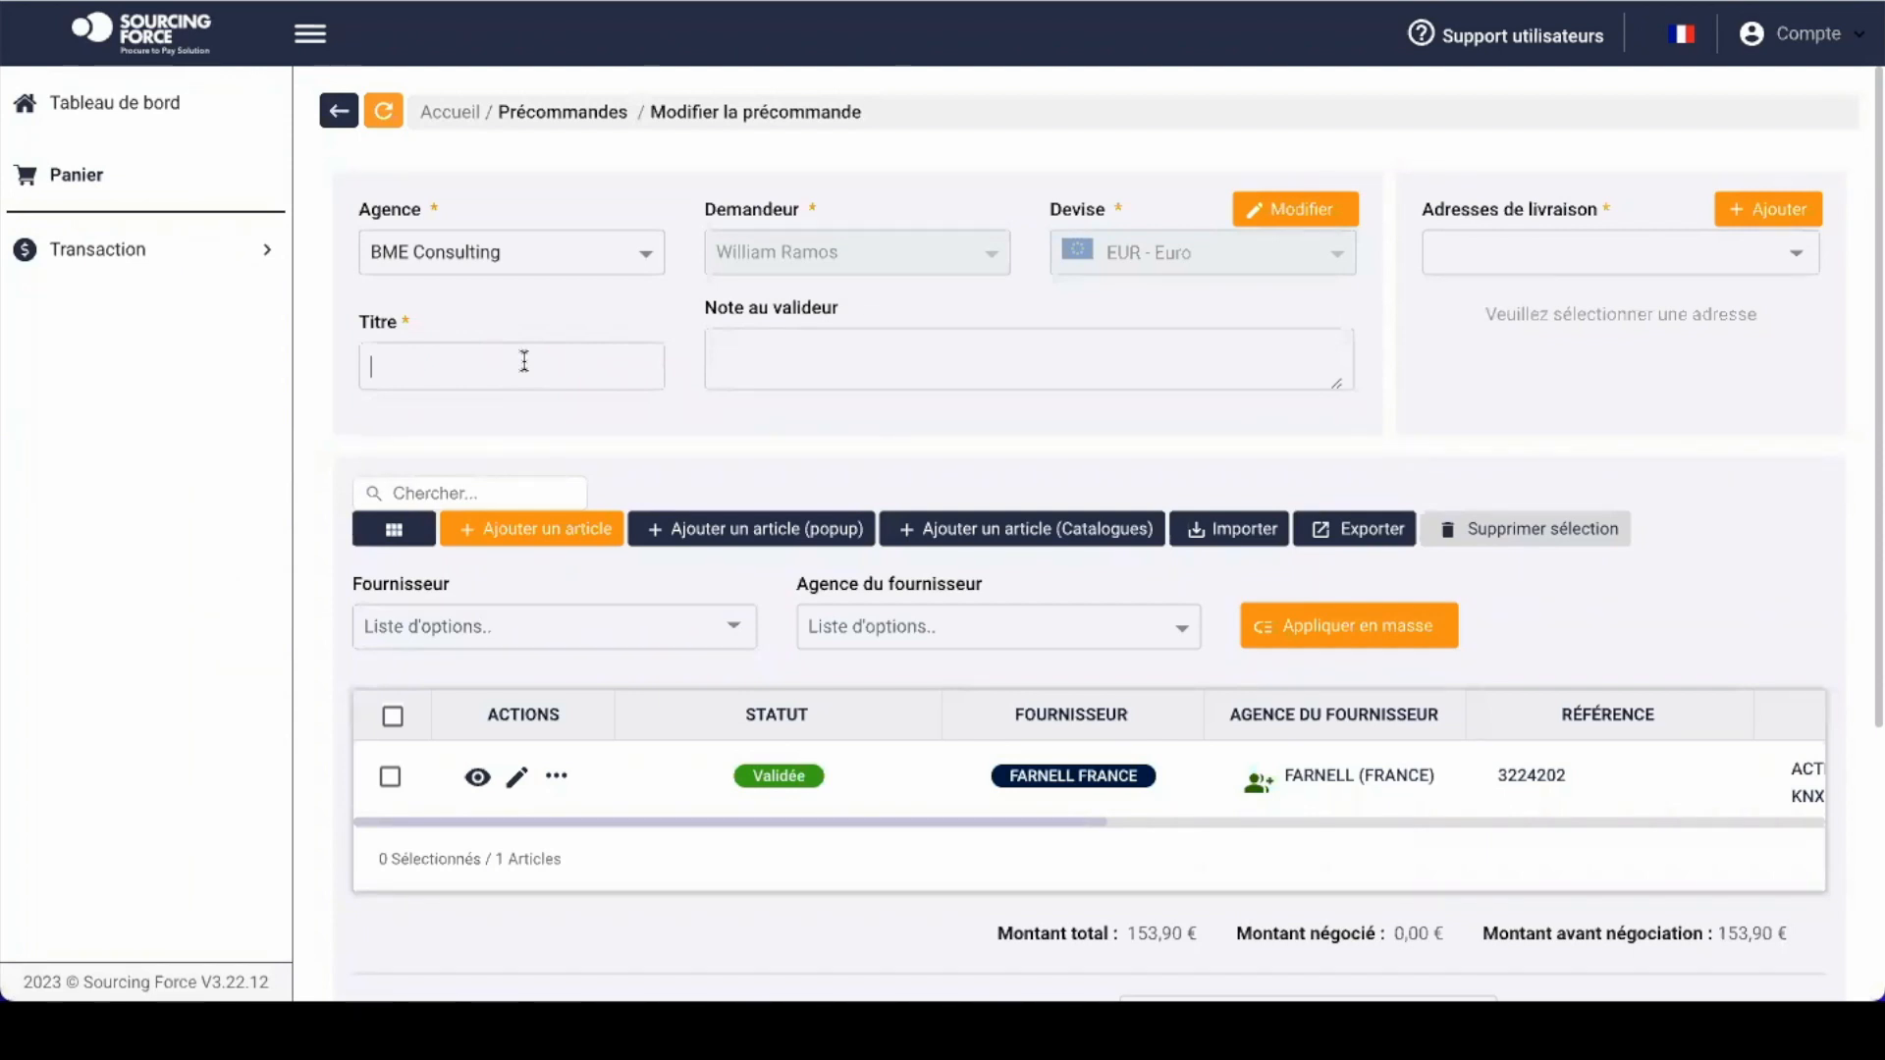
# Step: Enter title 'Projet 12345 - Robot' and choose Entrepôt de Bordeaux under Adresses de livraison
pyautogui.write('Projet 12345 - Robot')
pyautogui.click(849, 371)
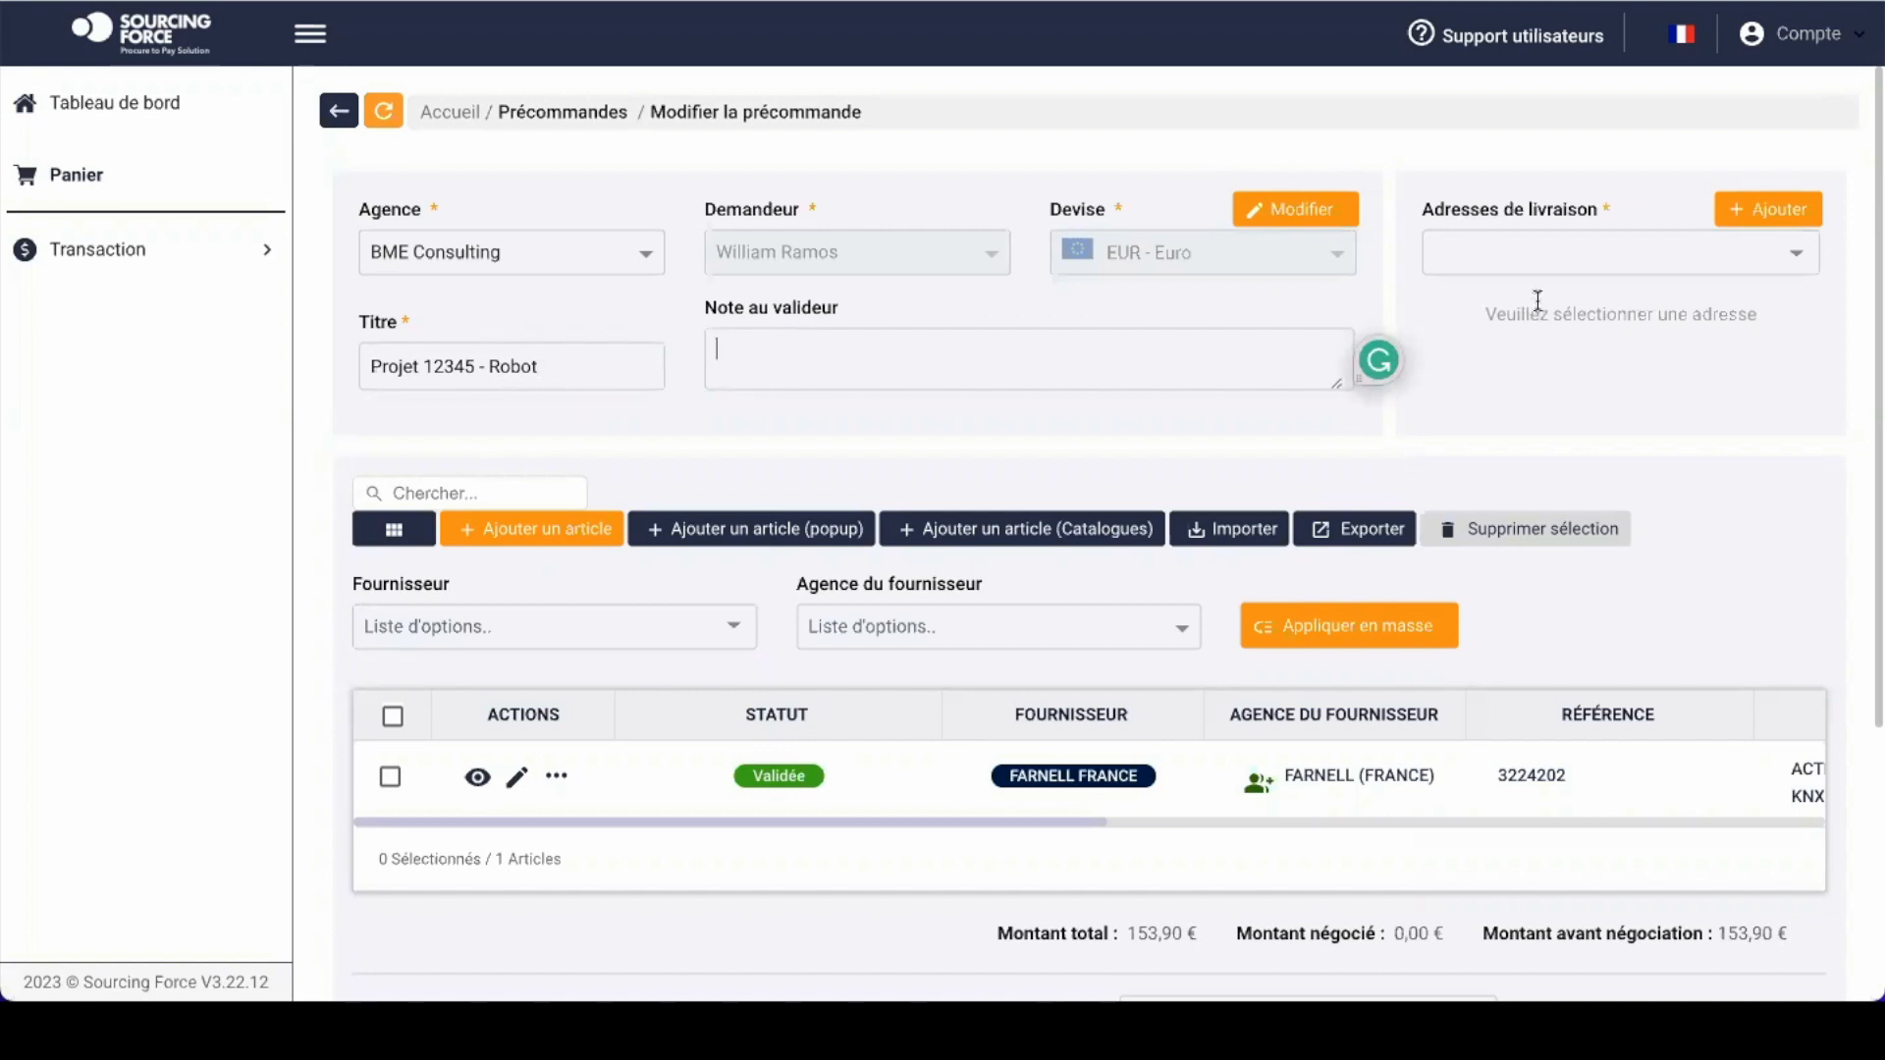
pyautogui.click(1588, 251)
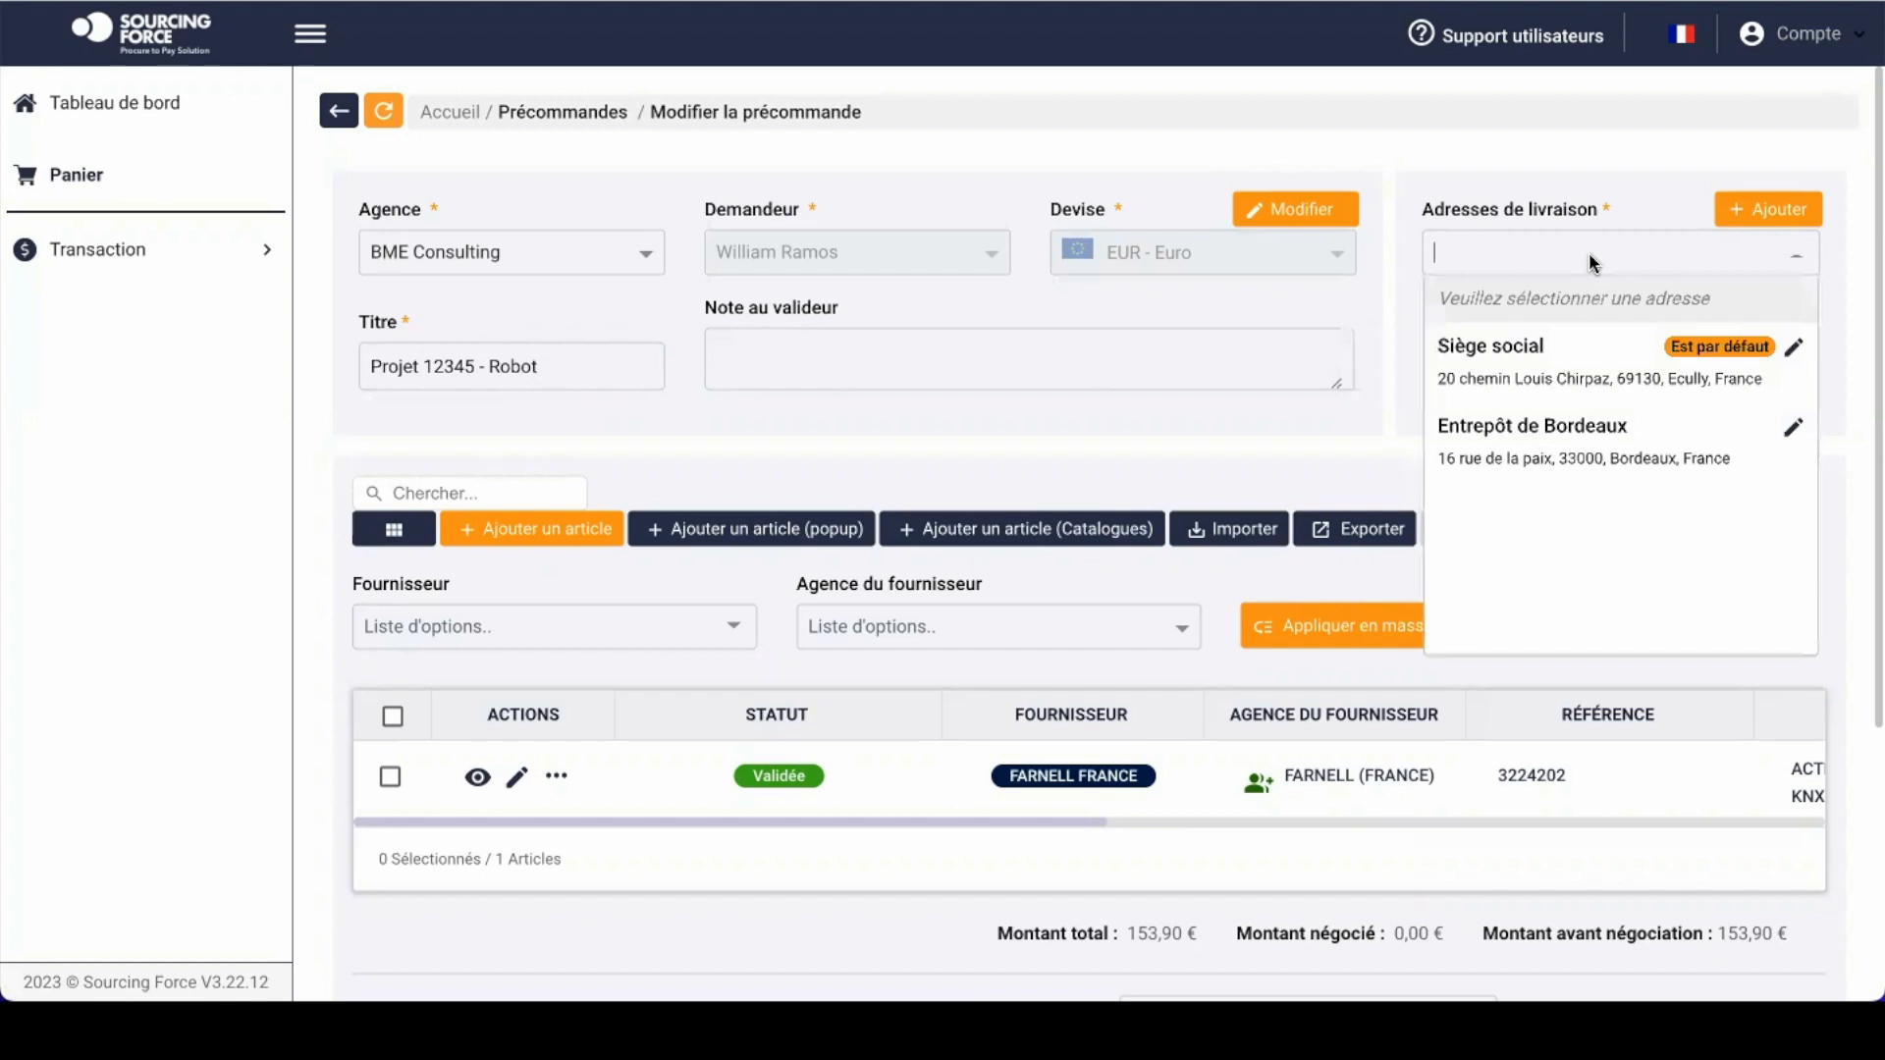
pyautogui.click(1588, 451)
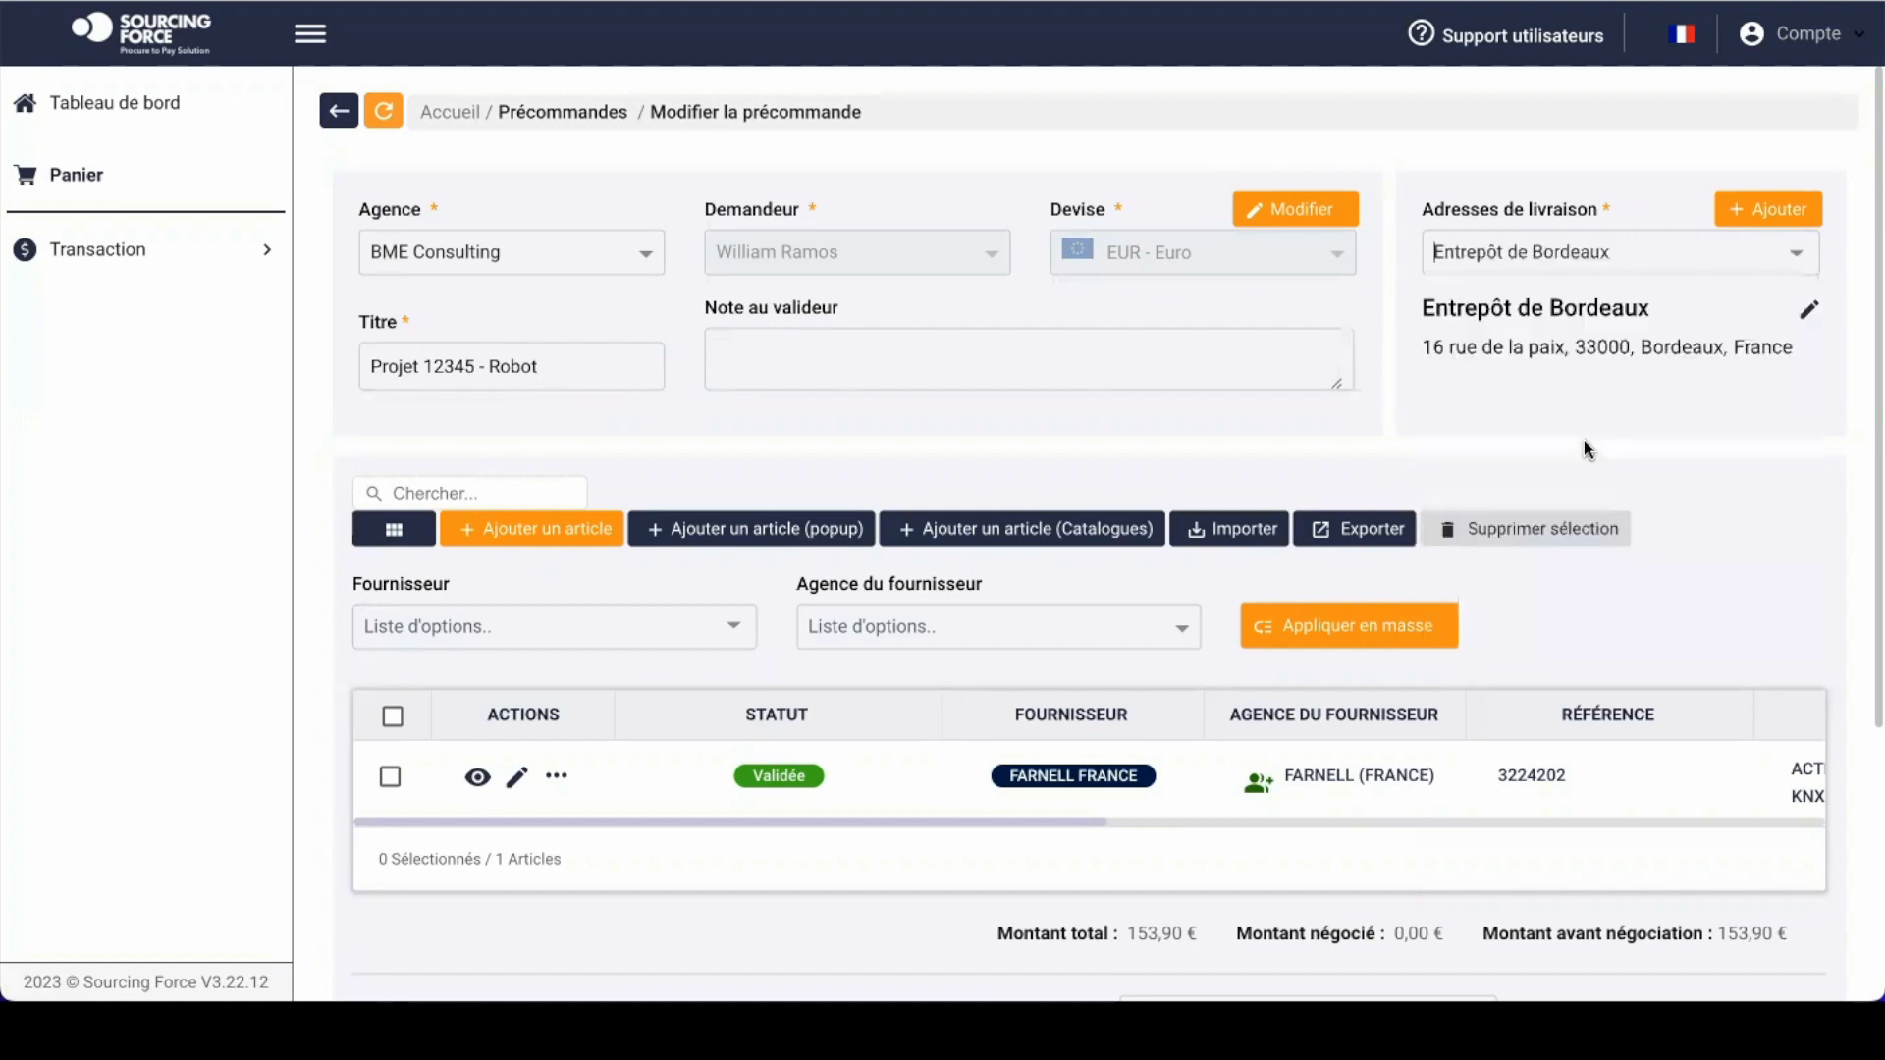
pyautogui.scroll(-3, 450, 517)
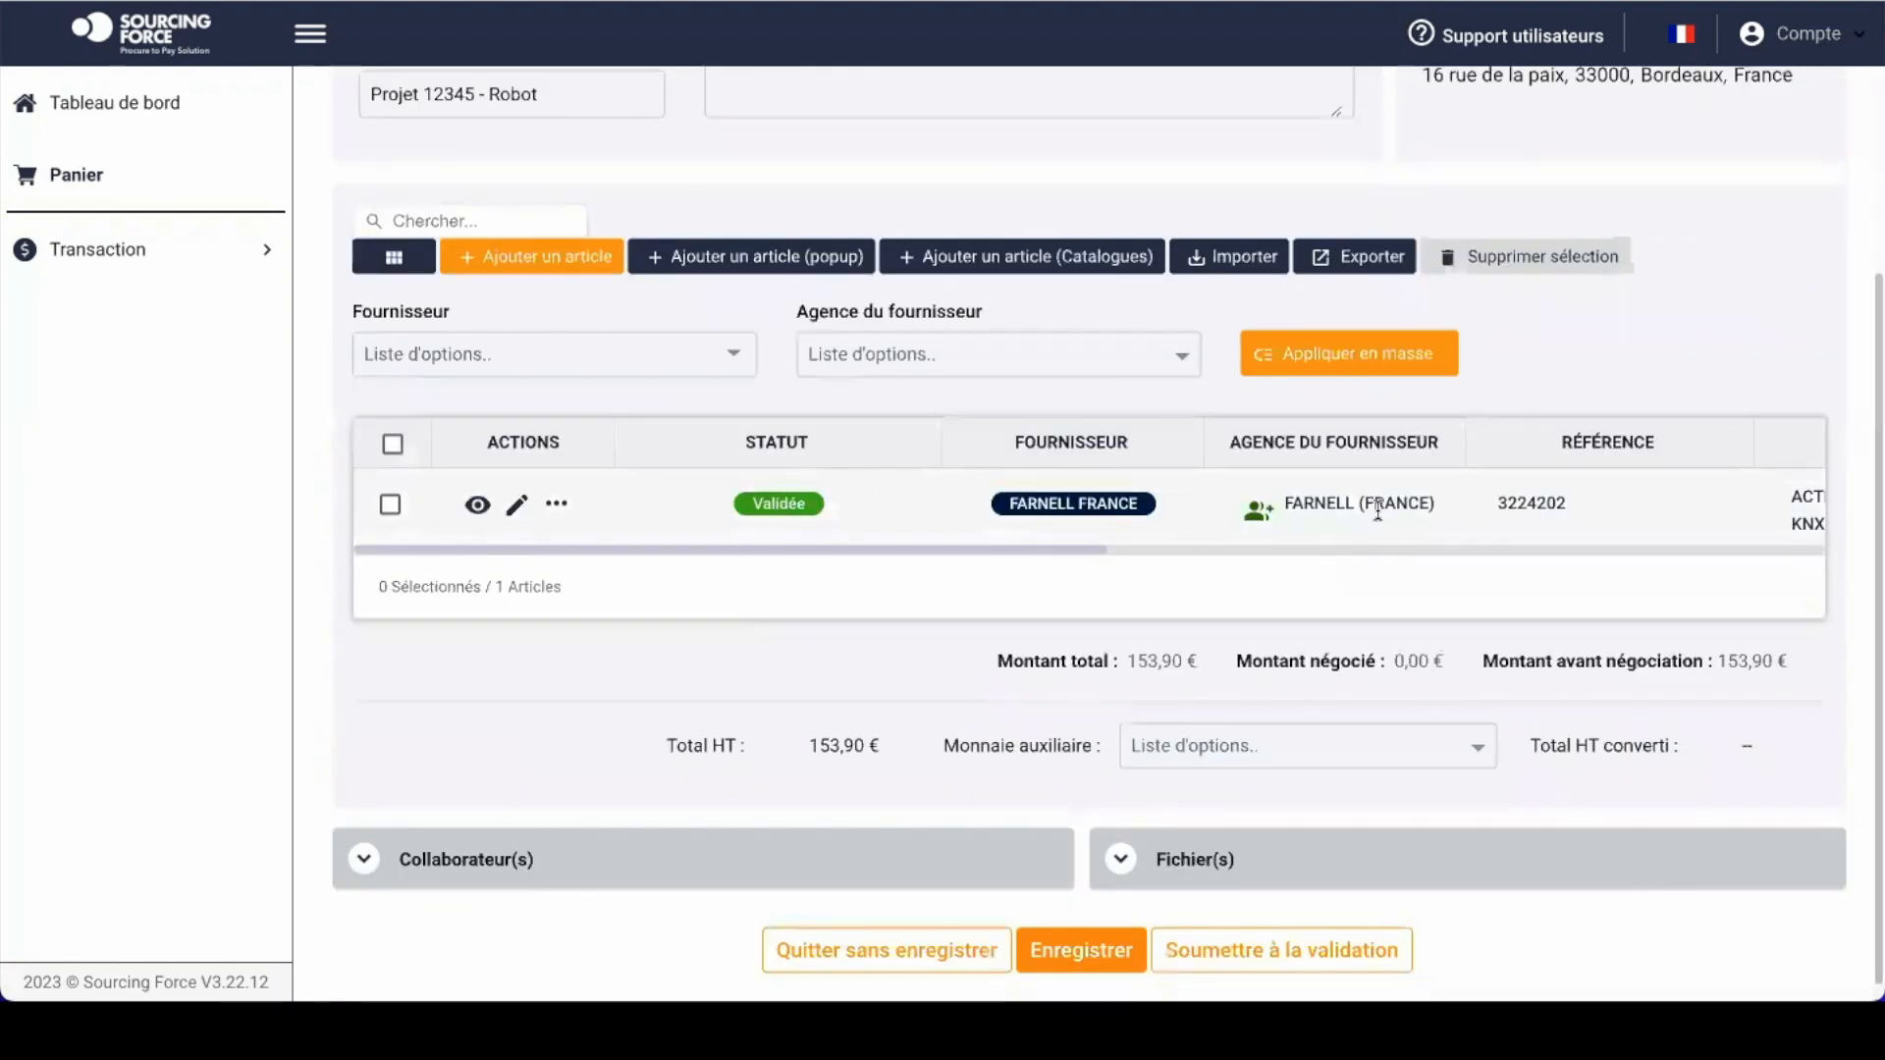
pyautogui.hscroll(3, 1378, 511)
pyautogui.hscroll(2, 1378, 511)
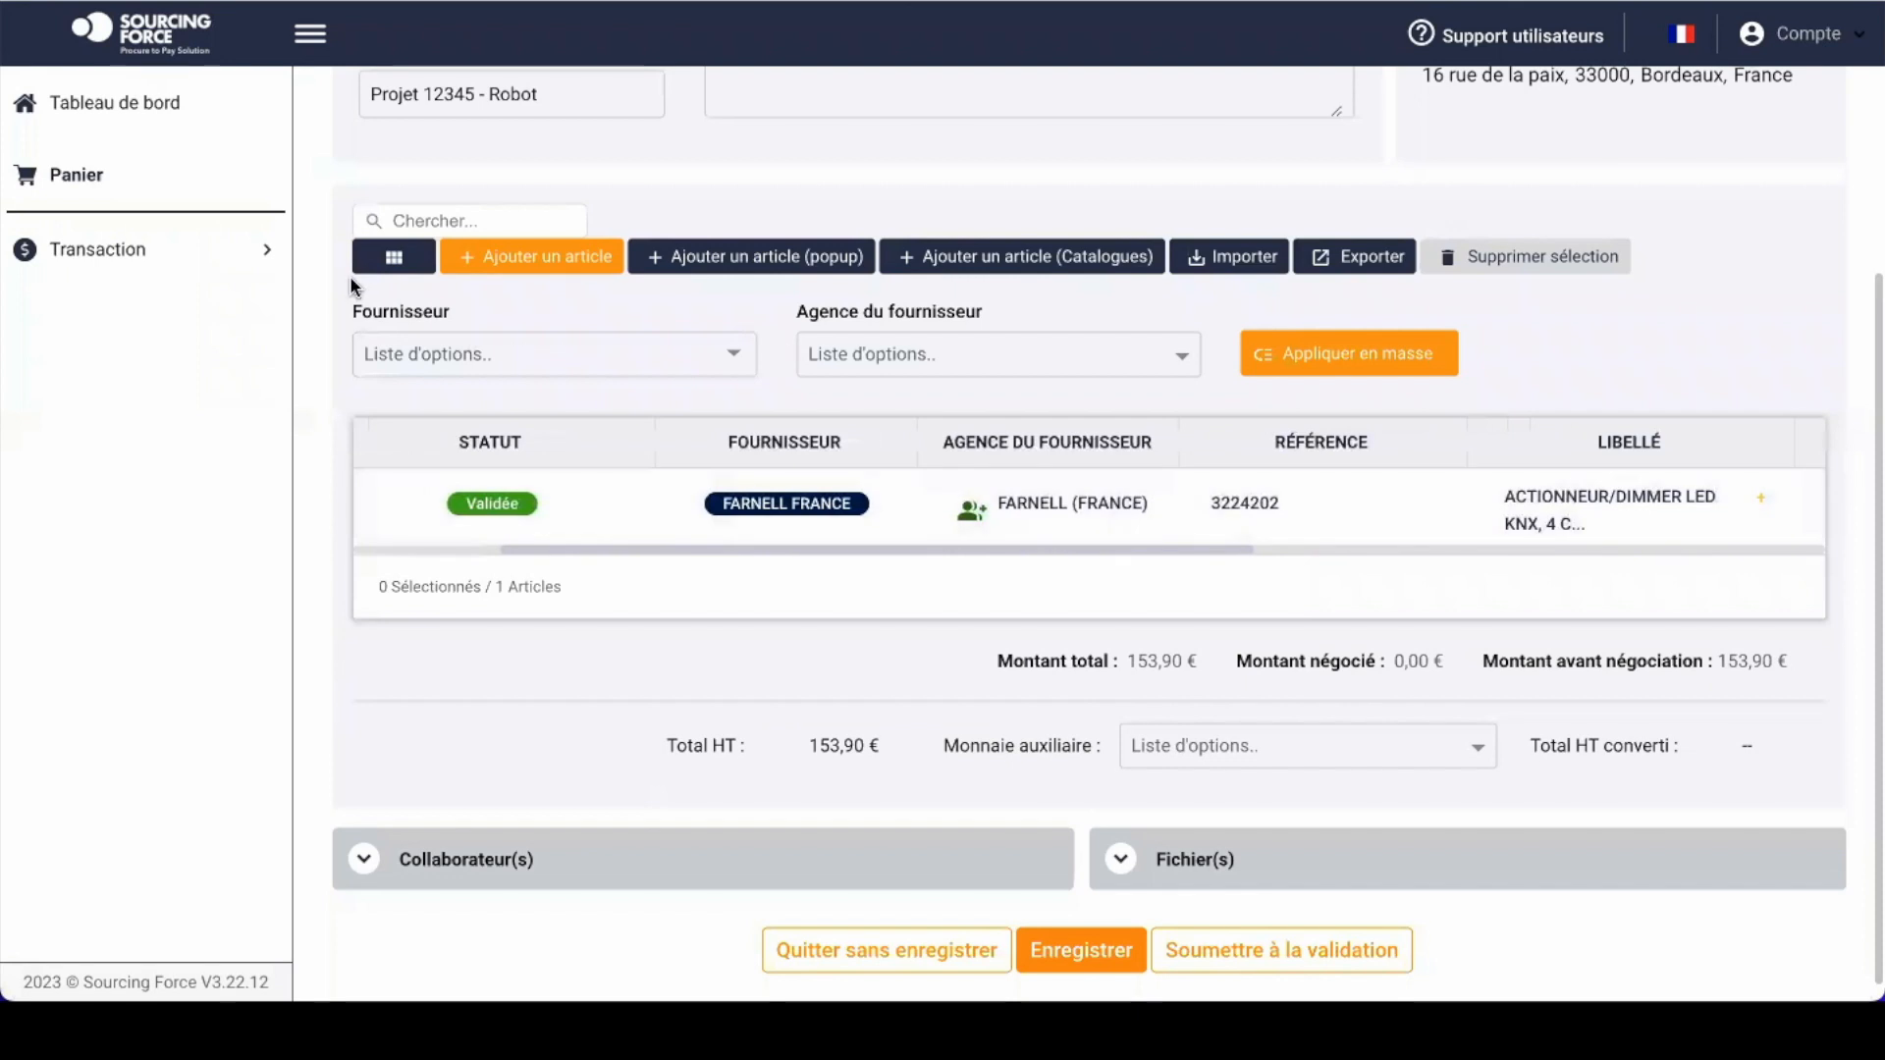
pyautogui.hscroll(-3, 1031, 493)
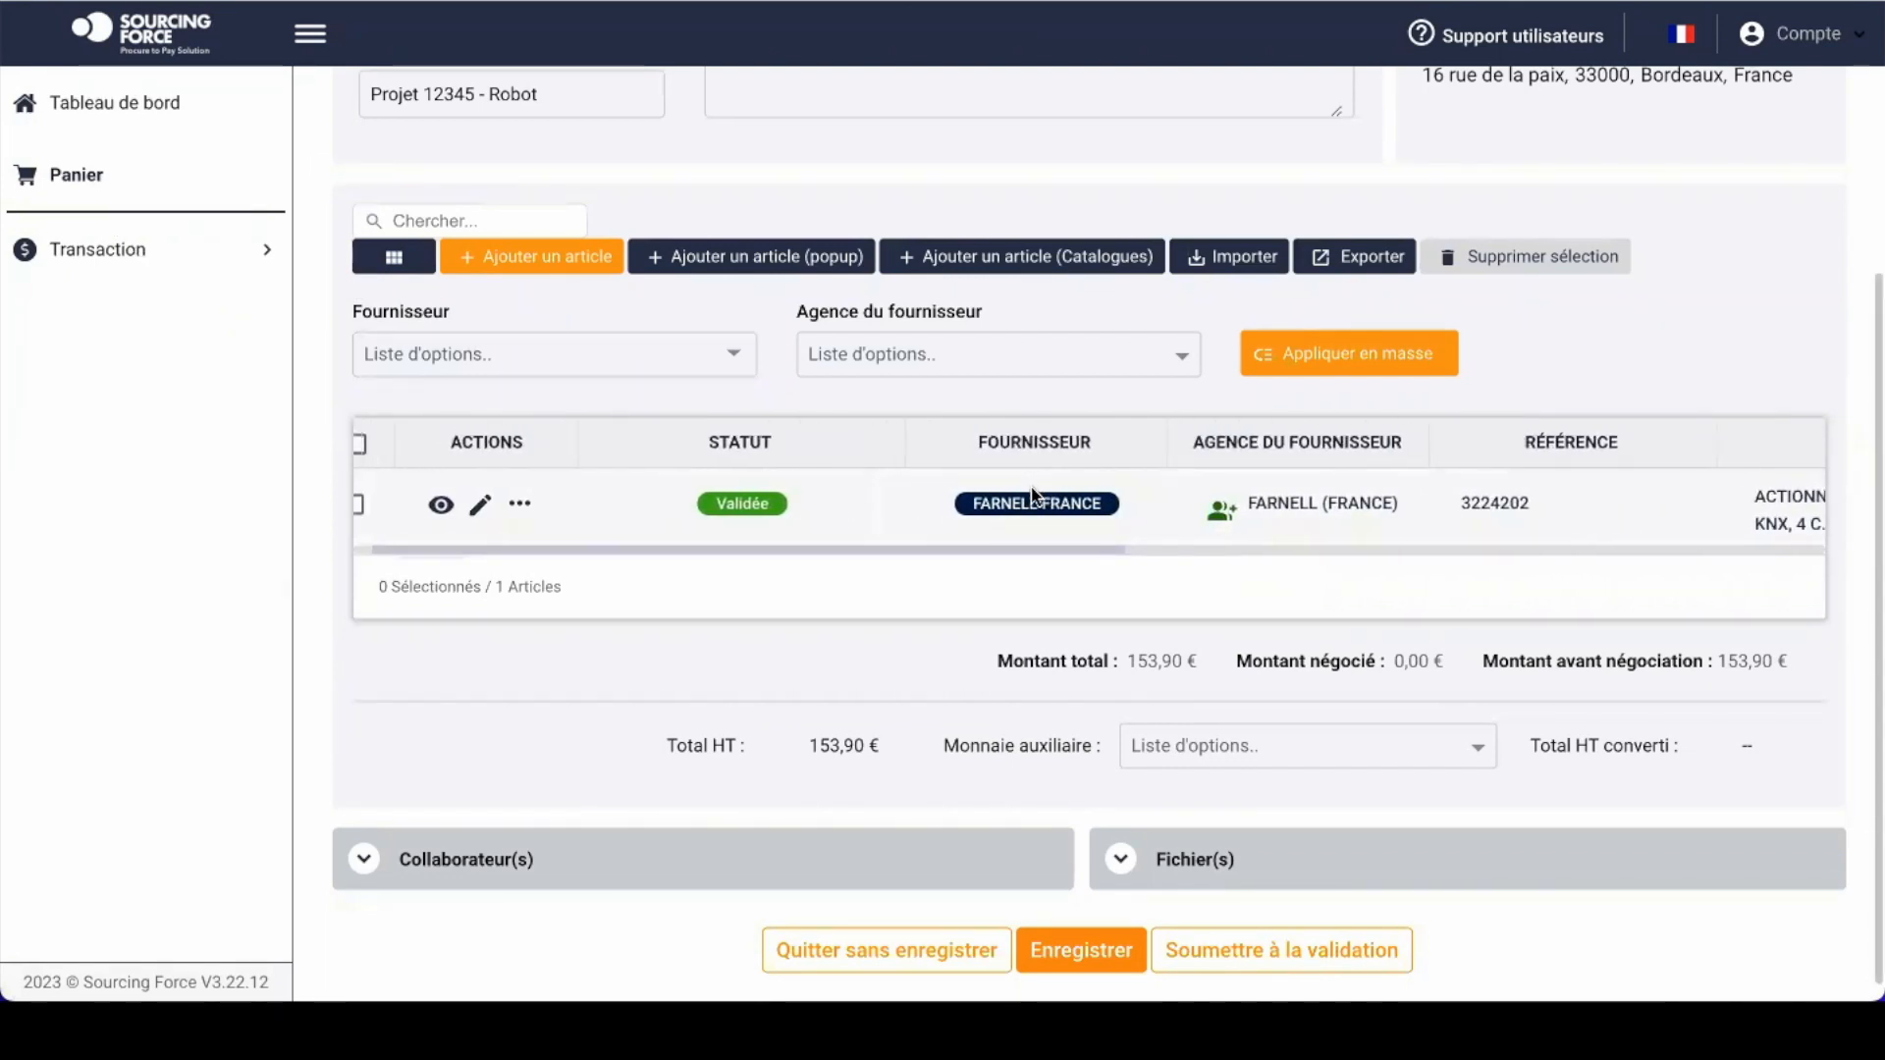
pyautogui.scroll(1, 1031, 485)
pyautogui.click(254, 241)
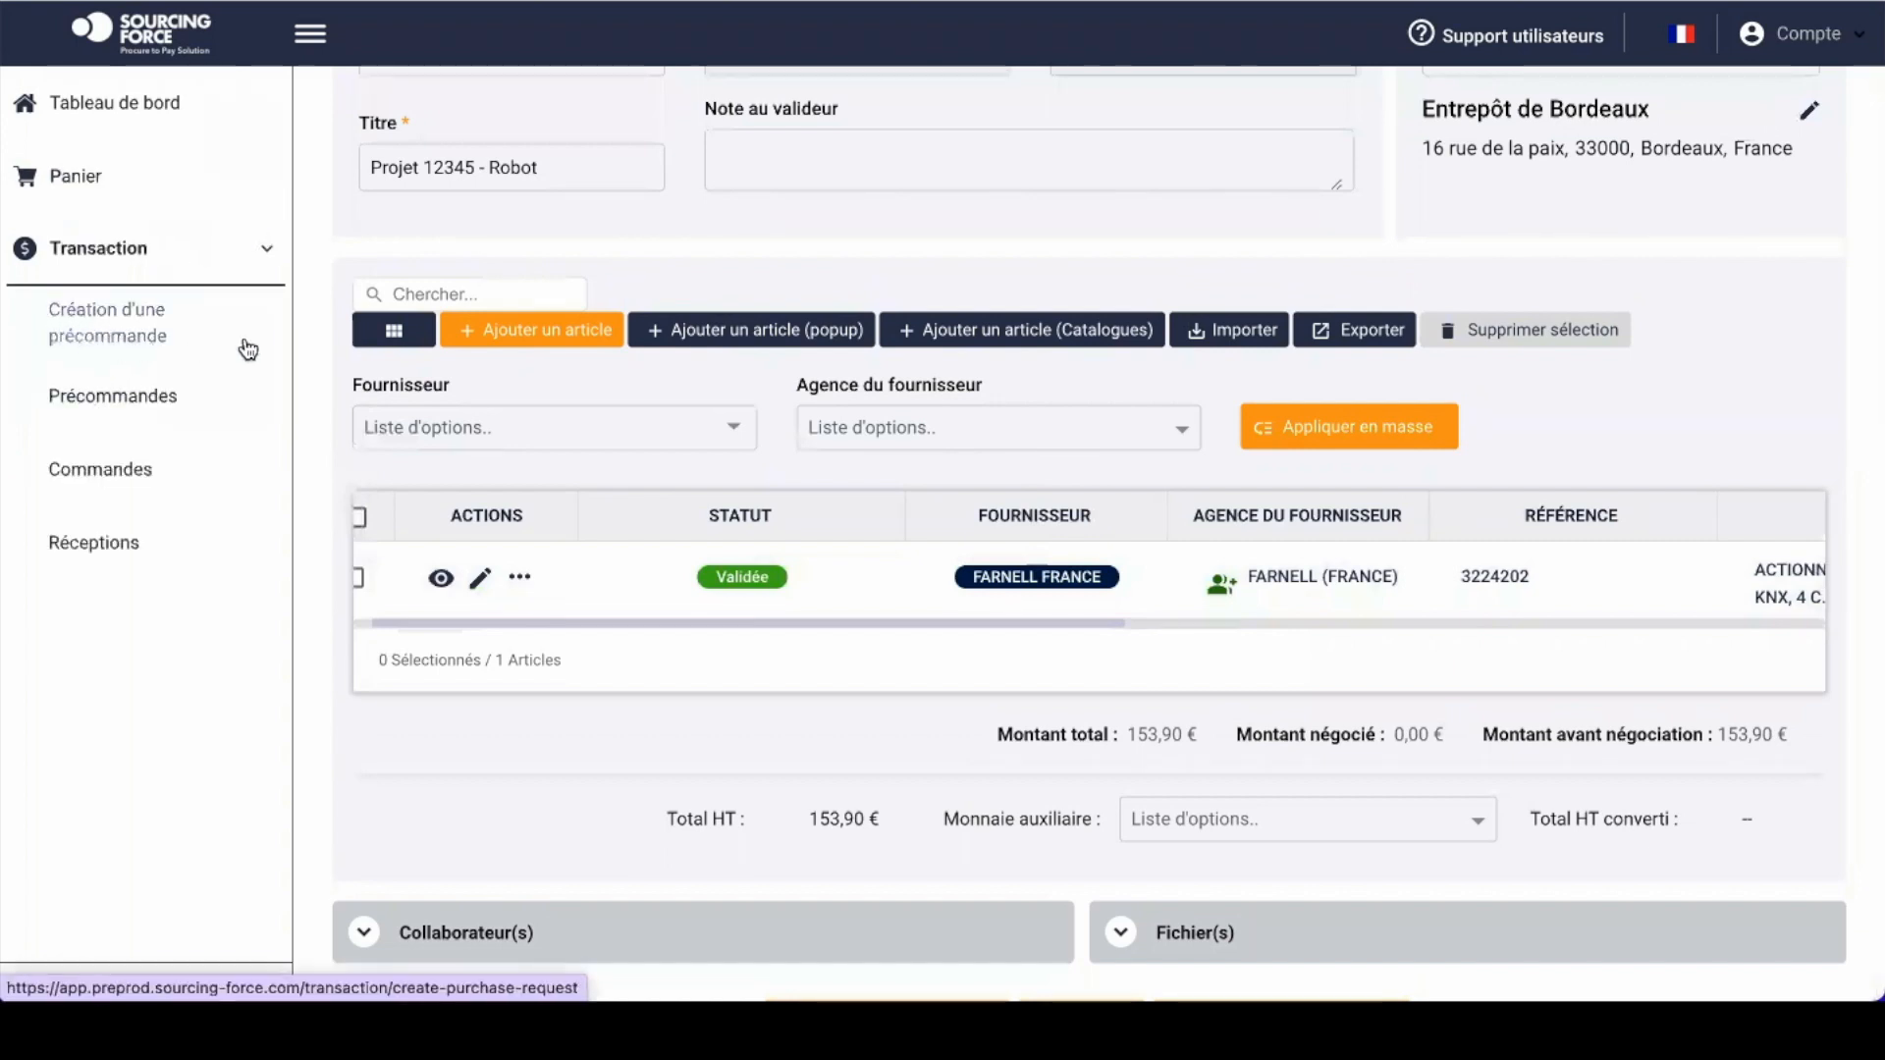
pyautogui.click(571, 334)
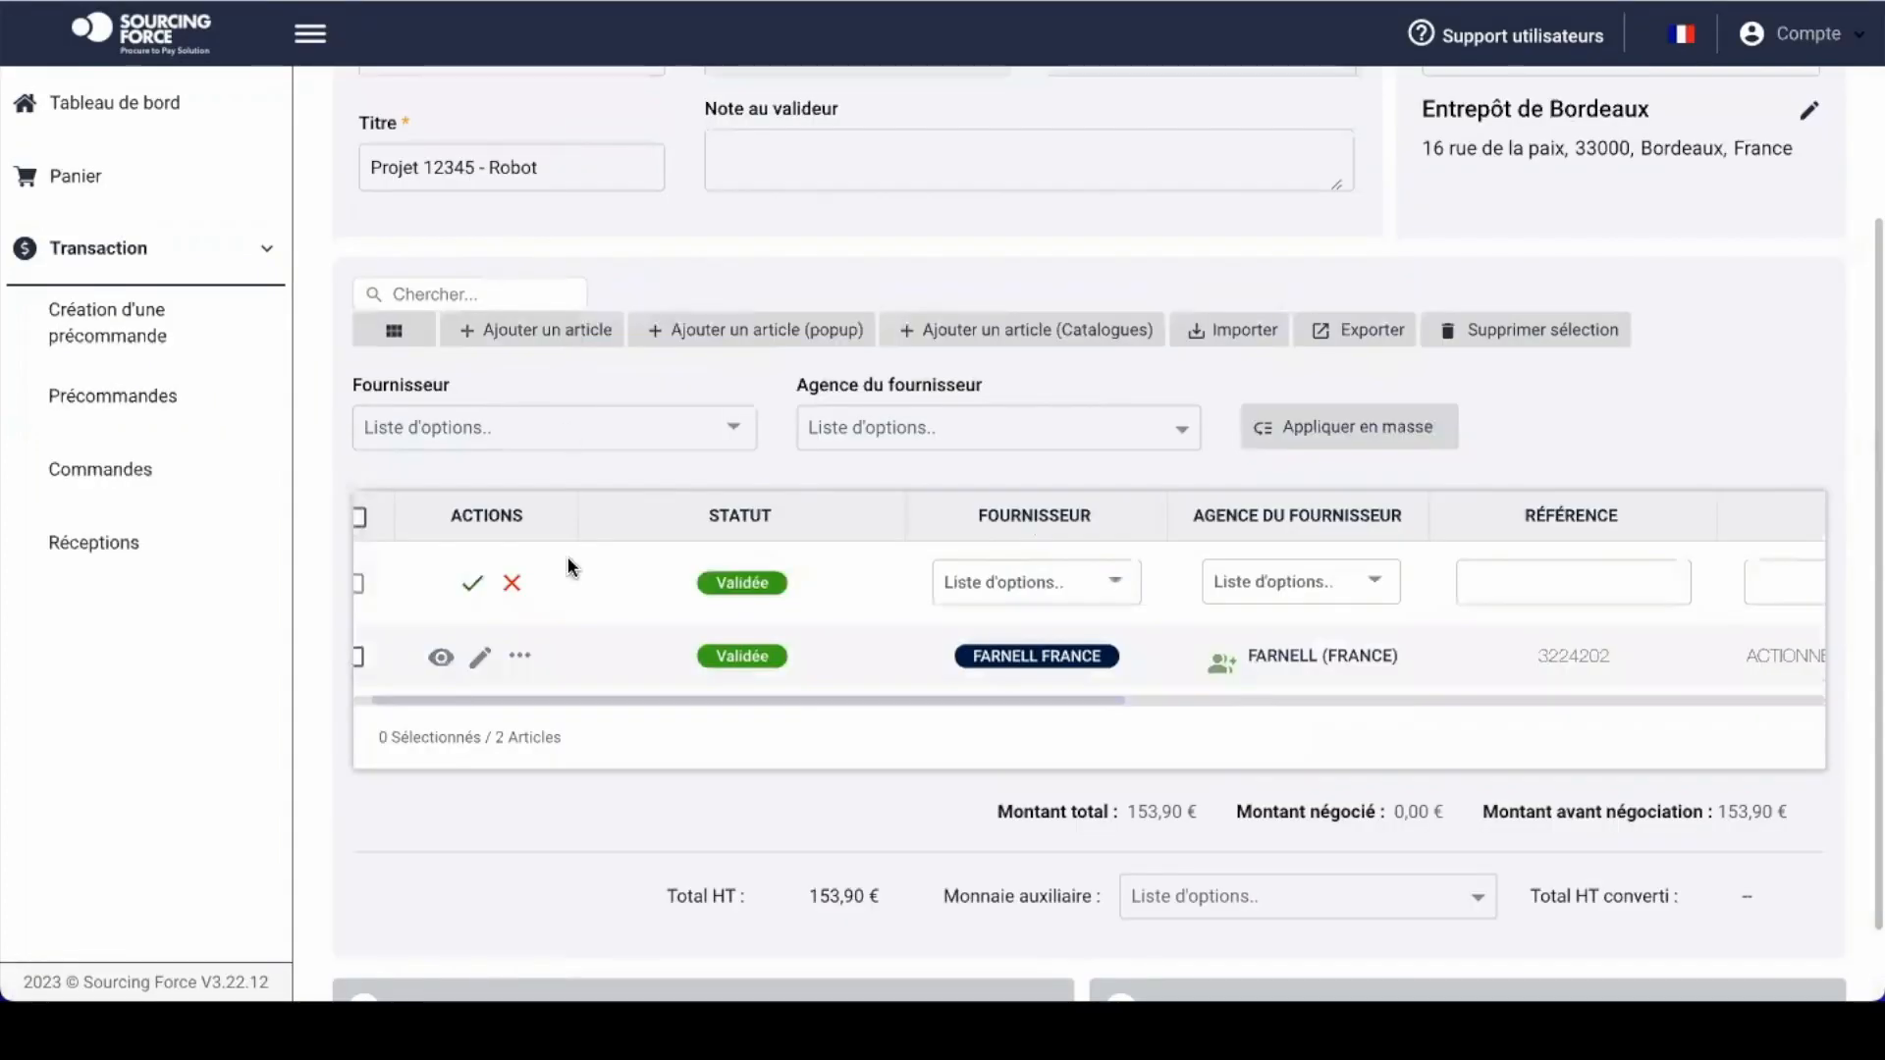
pyautogui.click(511, 583)
pyautogui.click(774, 338)
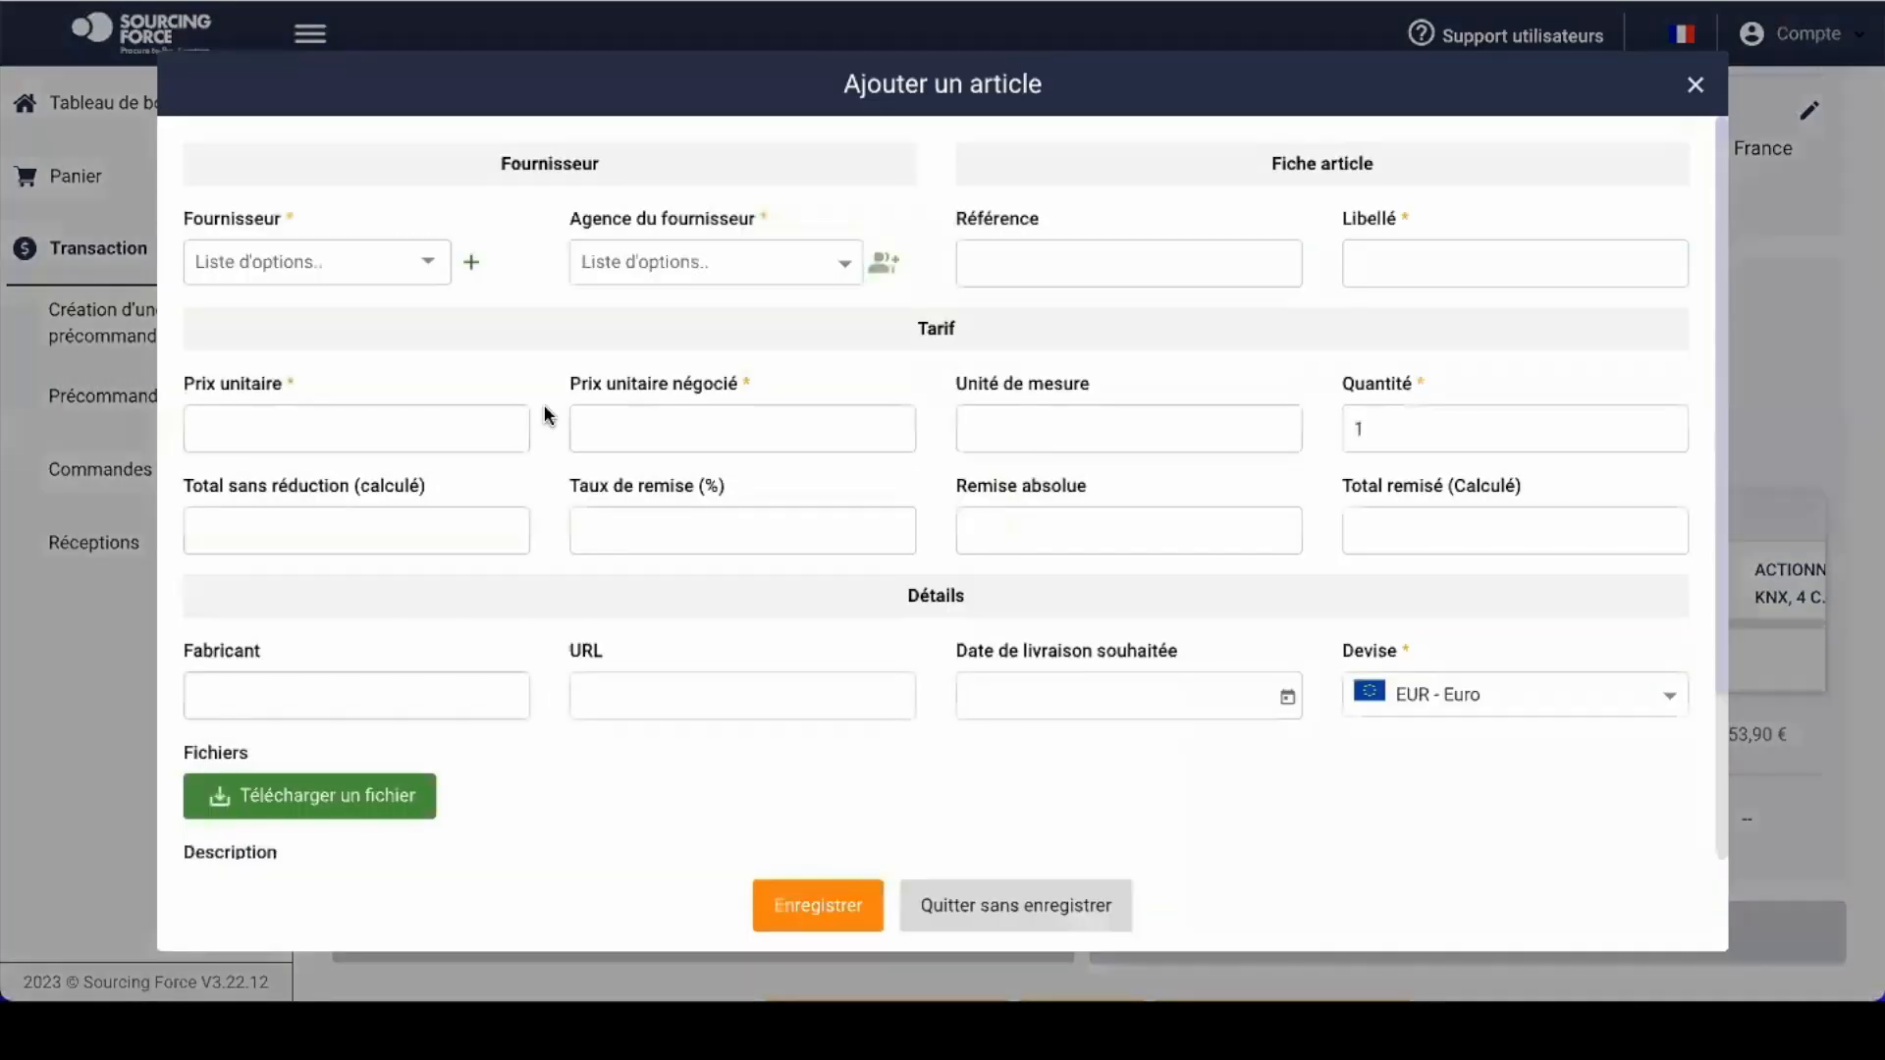
pyautogui.click(1695, 88)
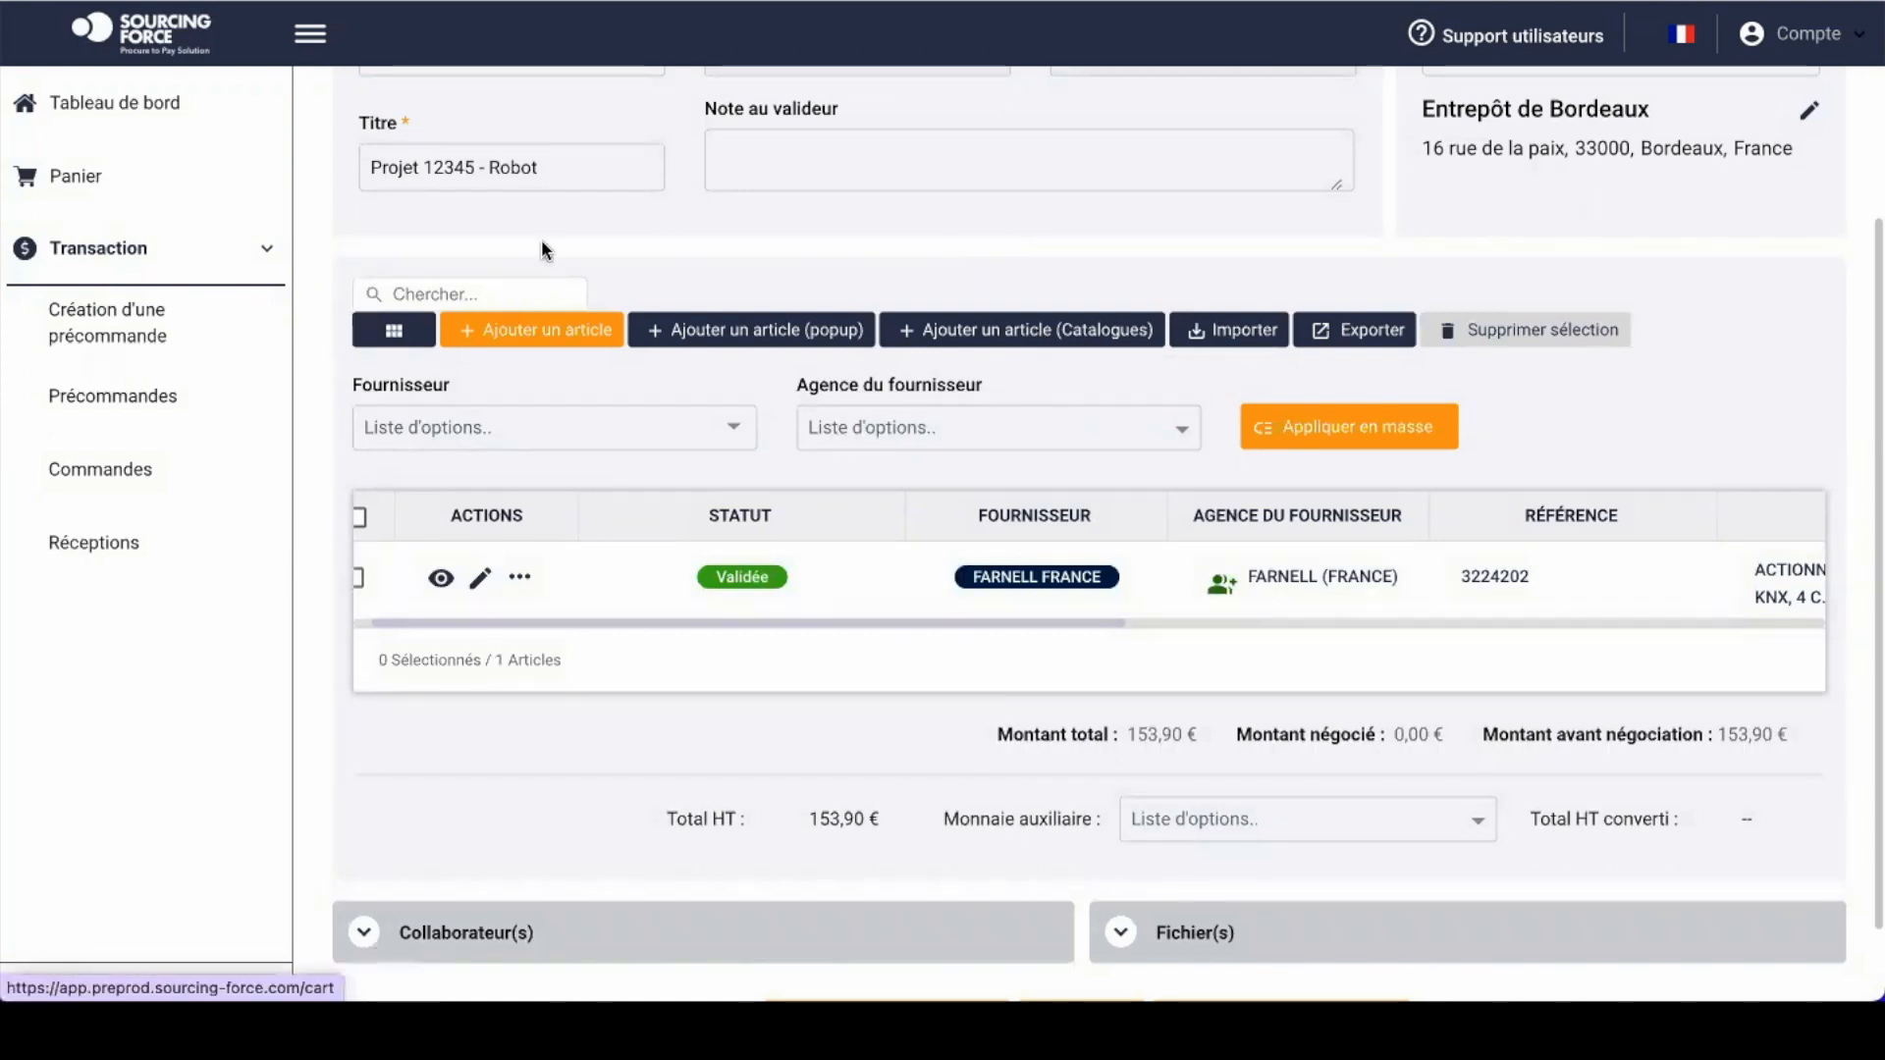
pyautogui.scroll(-1, 852, 579)
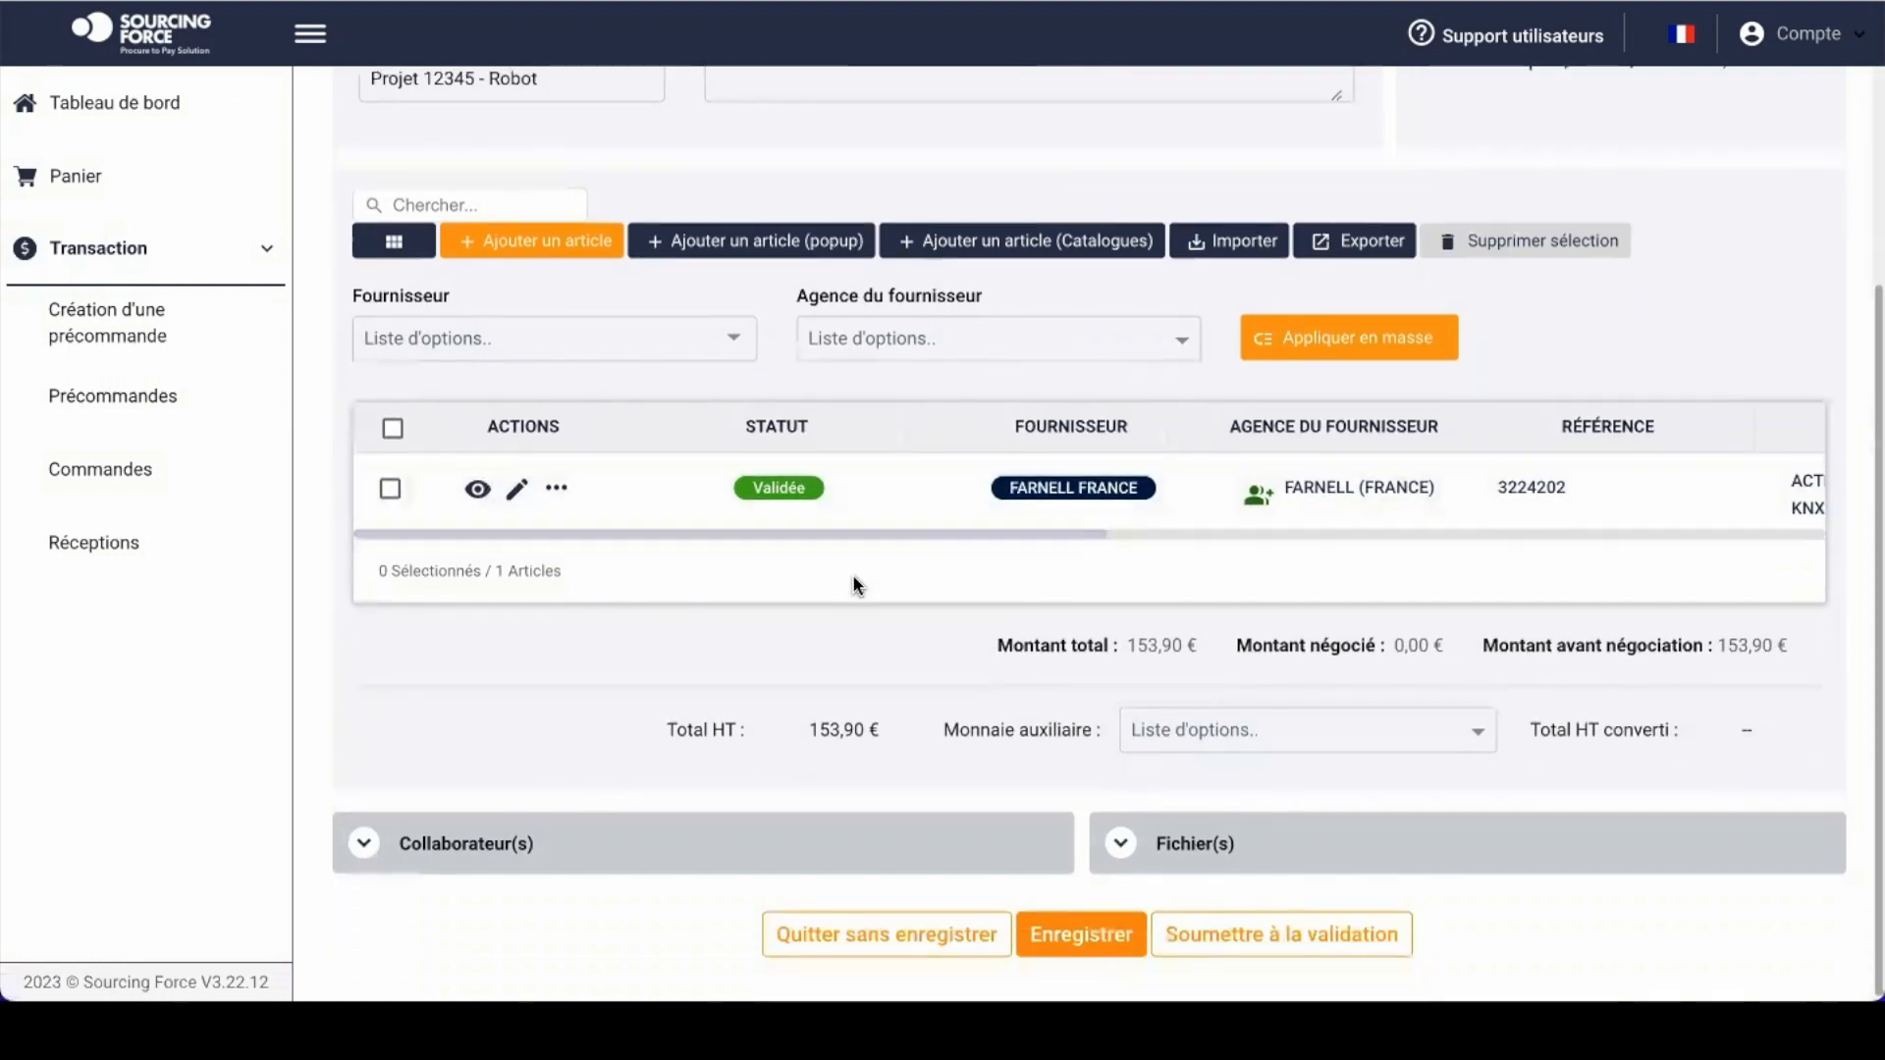
pyautogui.scroll(1, 852, 582)
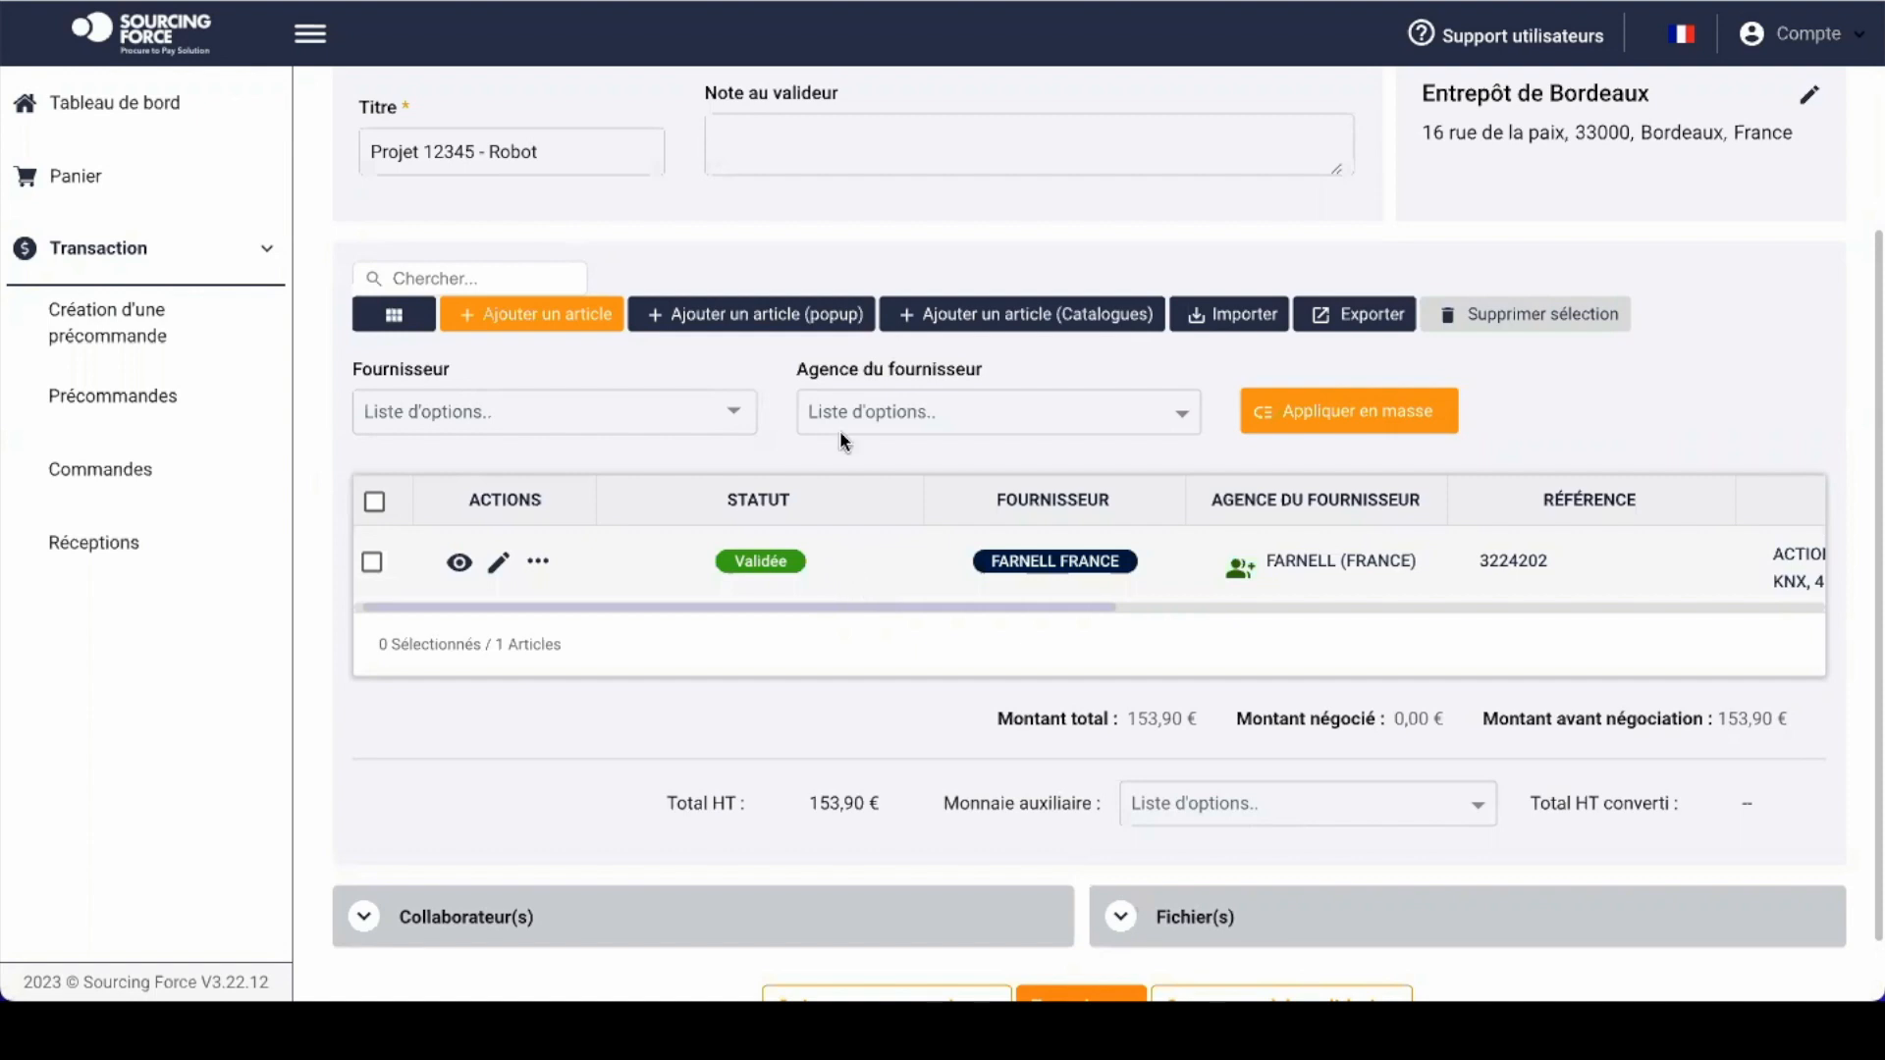
pyautogui.scroll(1, 755, 343)
pyautogui.scroll(2, 756, 338)
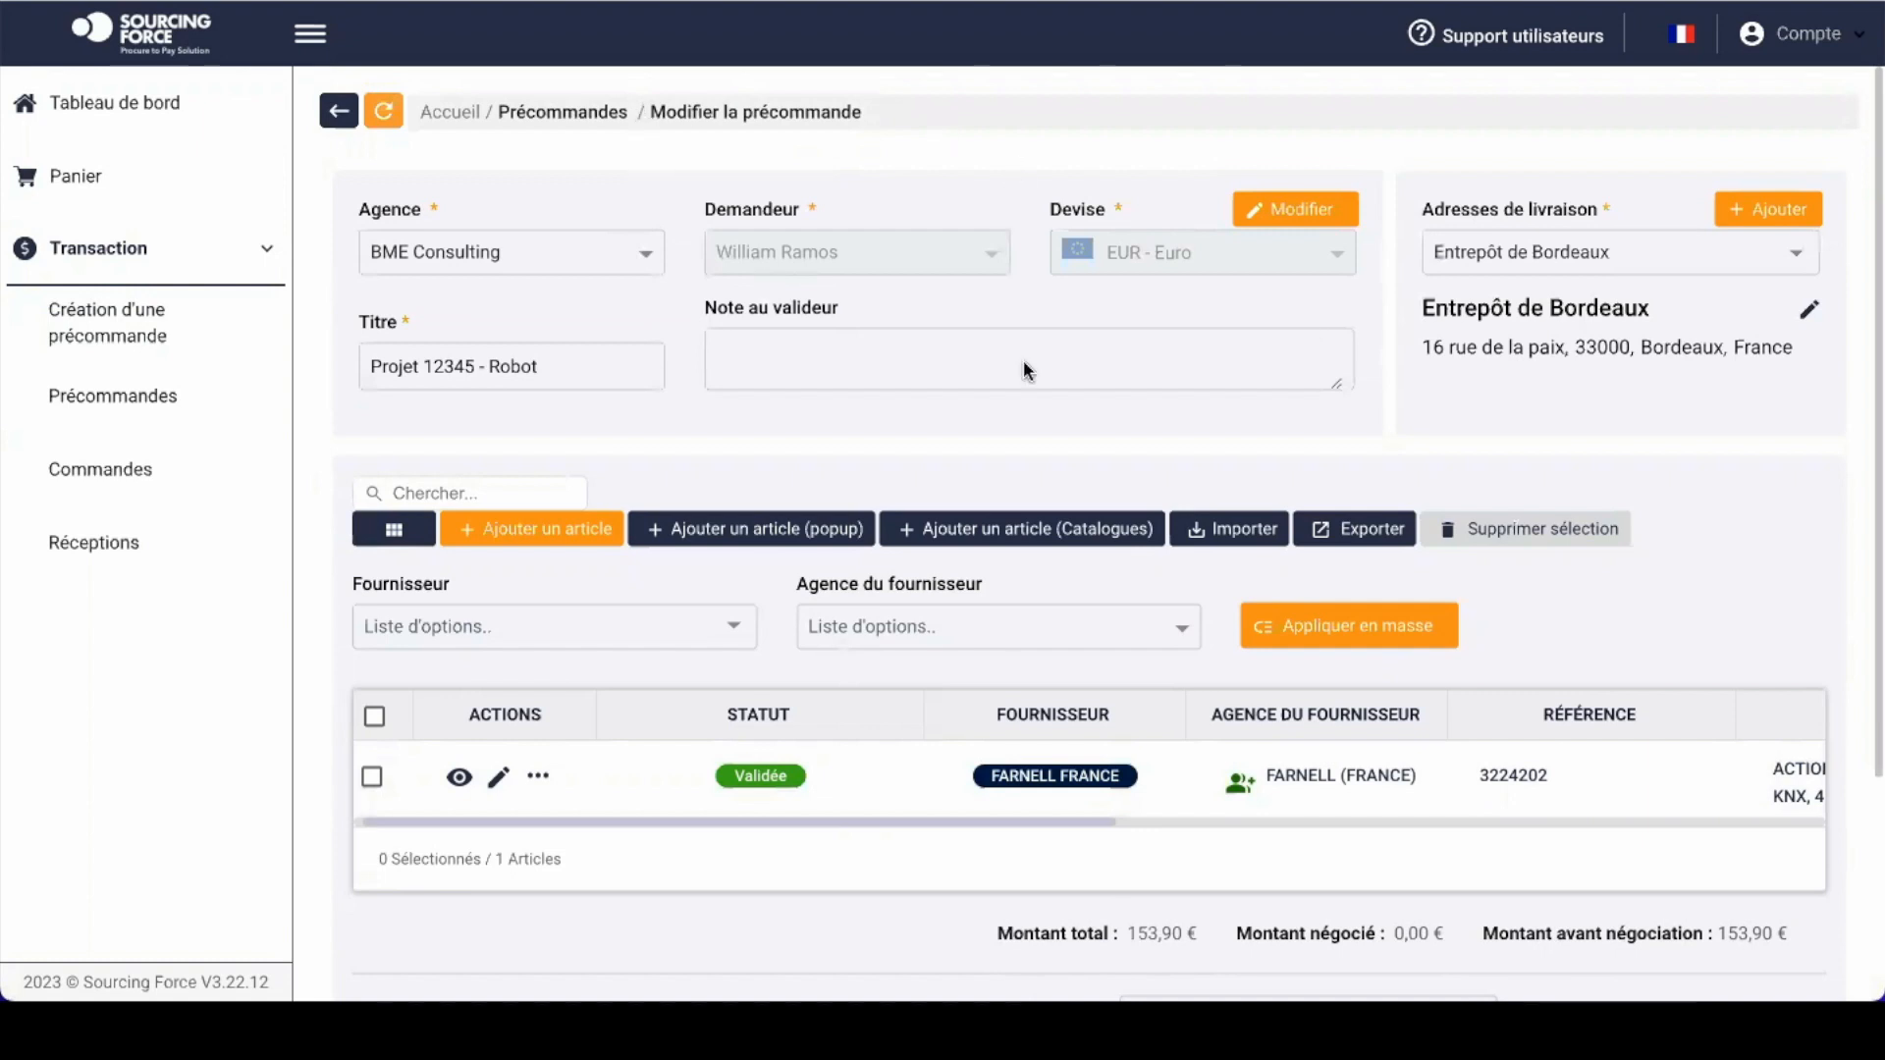
# Step: Expand Collaborateur(s) and add the validator with Lecture/écriture authorisation
pyautogui.scroll(-2, 1026, 371)
pyautogui.scroll(-1, 1100, 332)
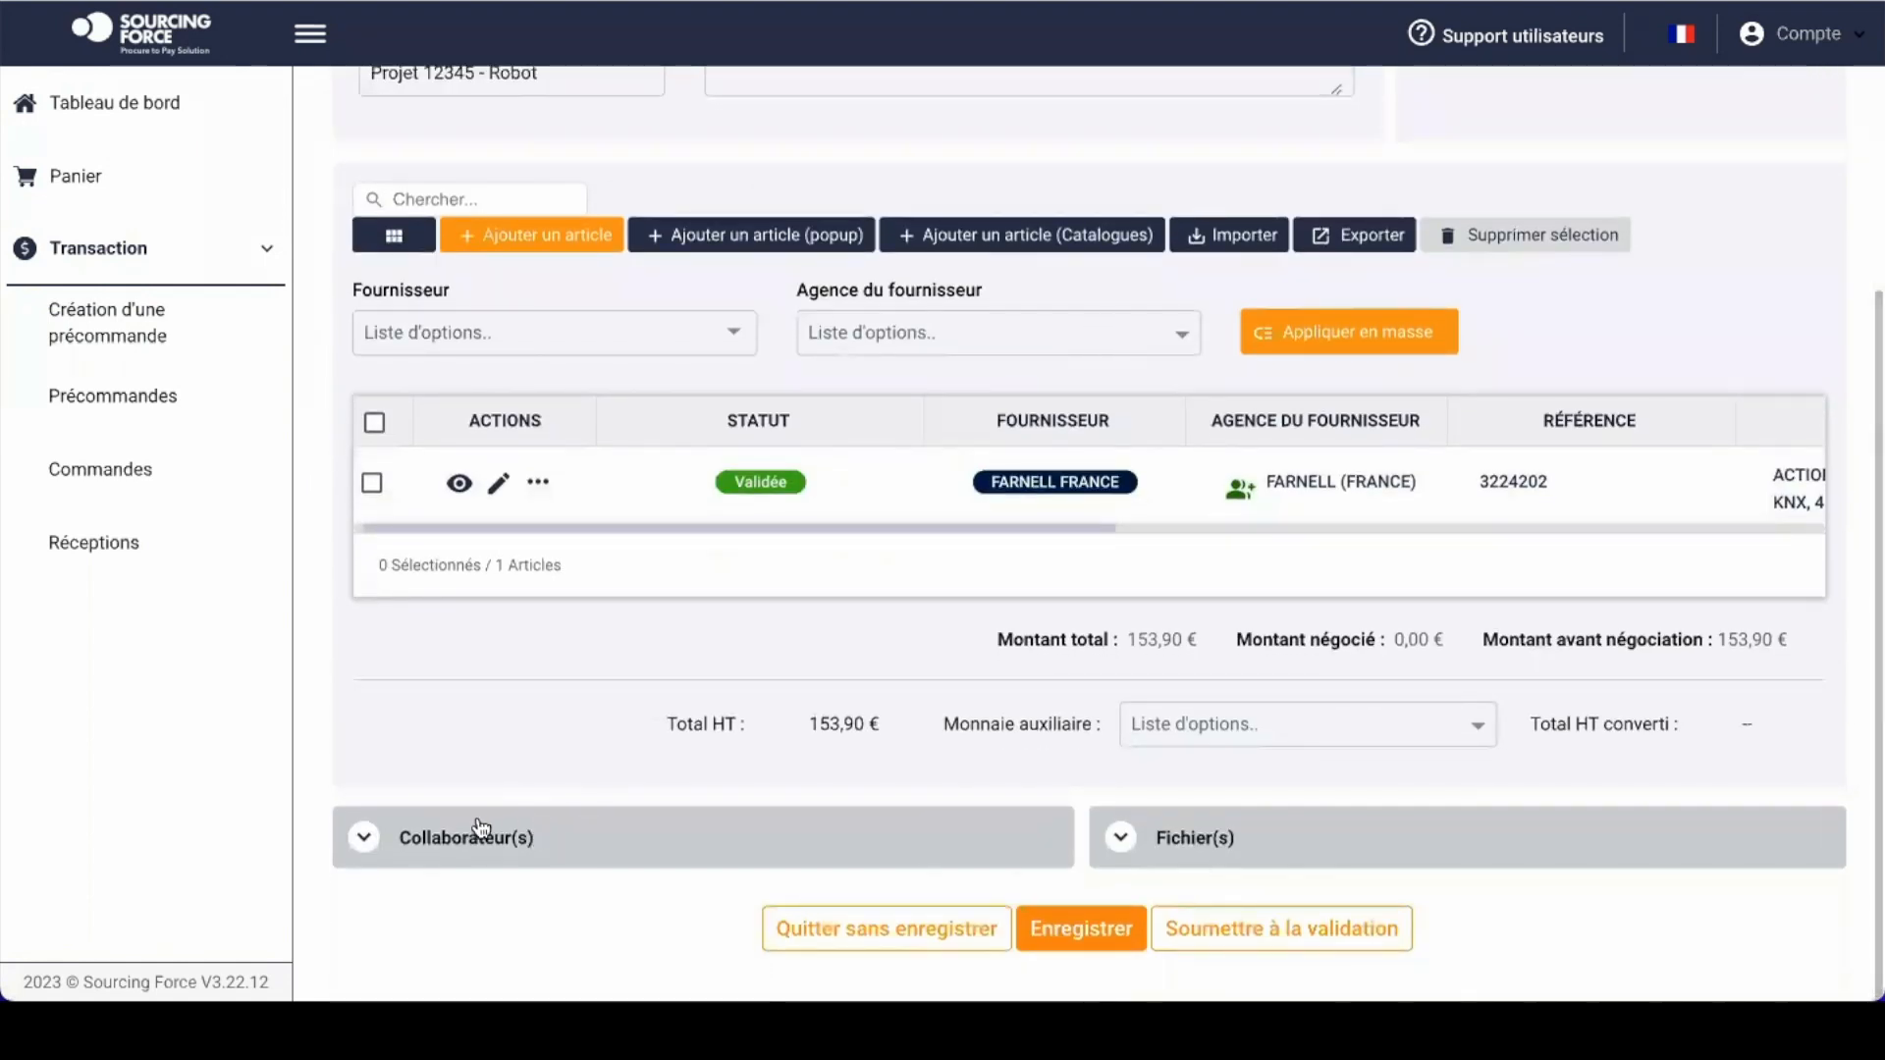
pyautogui.click(451, 836)
pyautogui.scroll(-2, 450, 825)
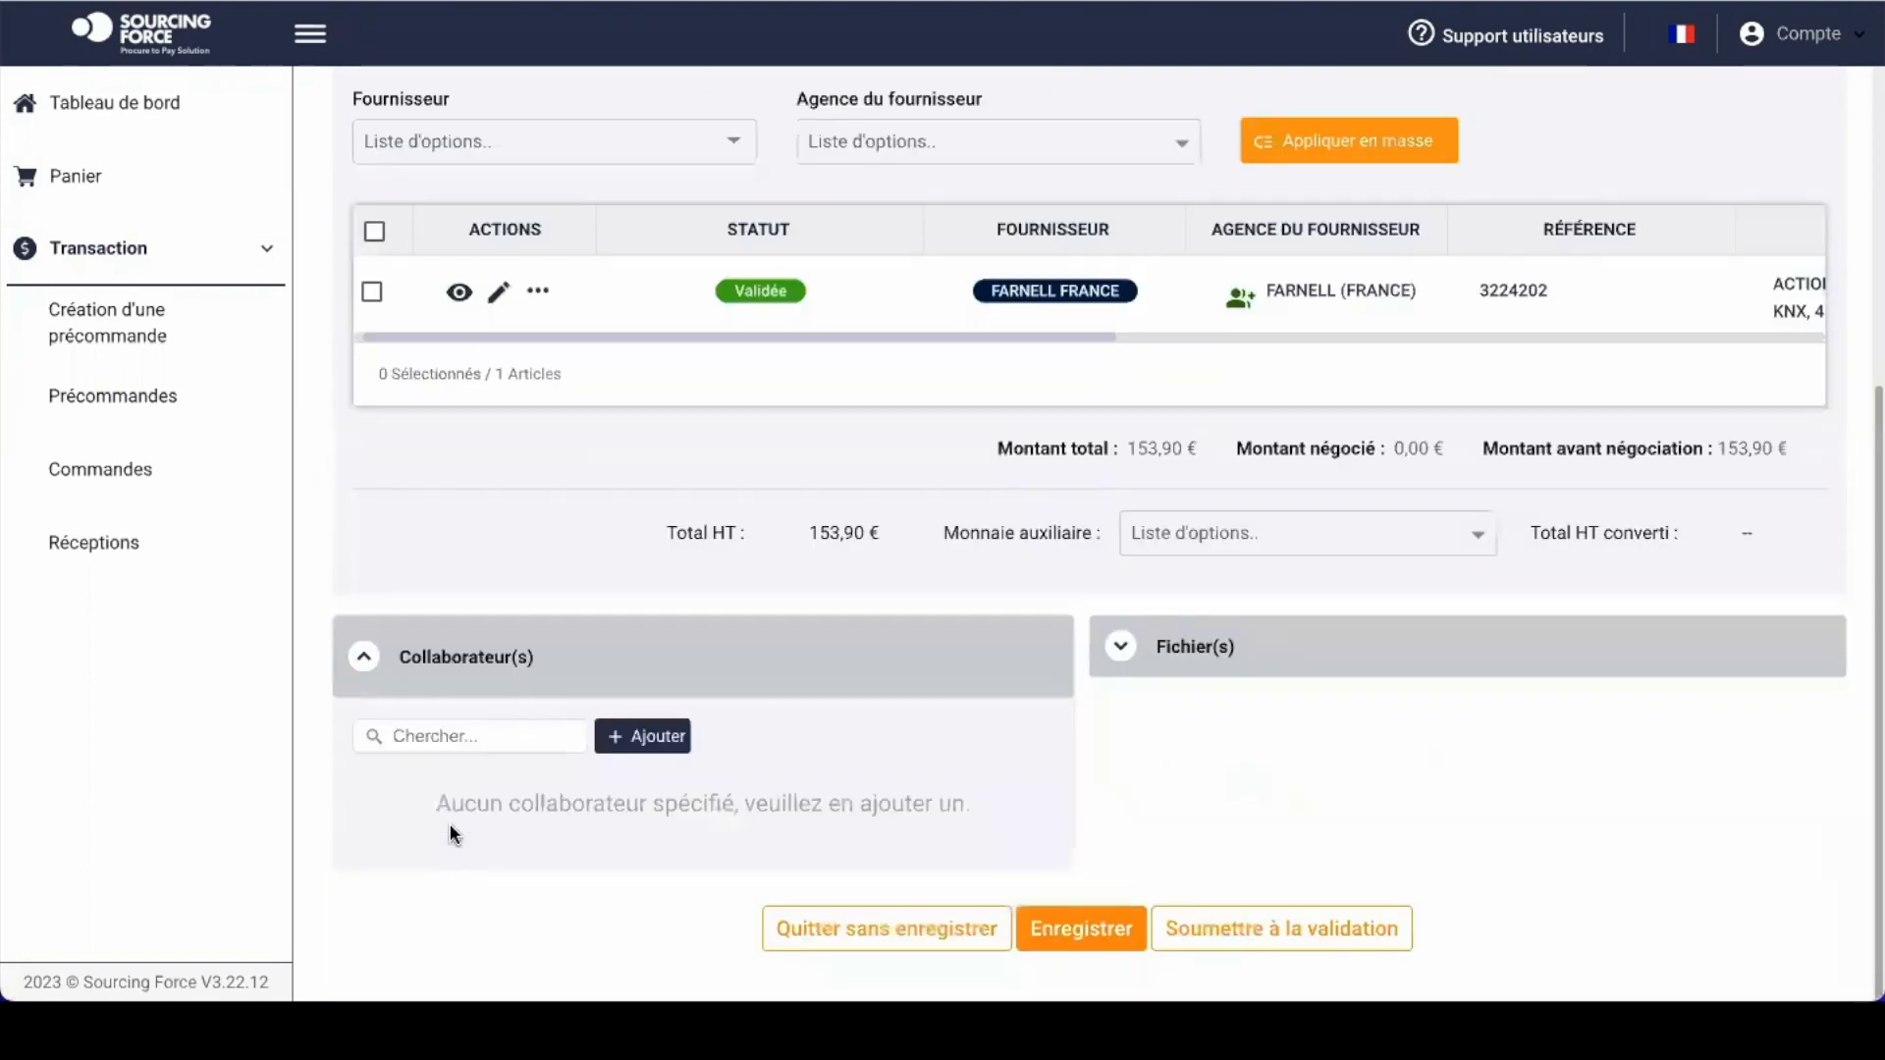
pyautogui.click(650, 737)
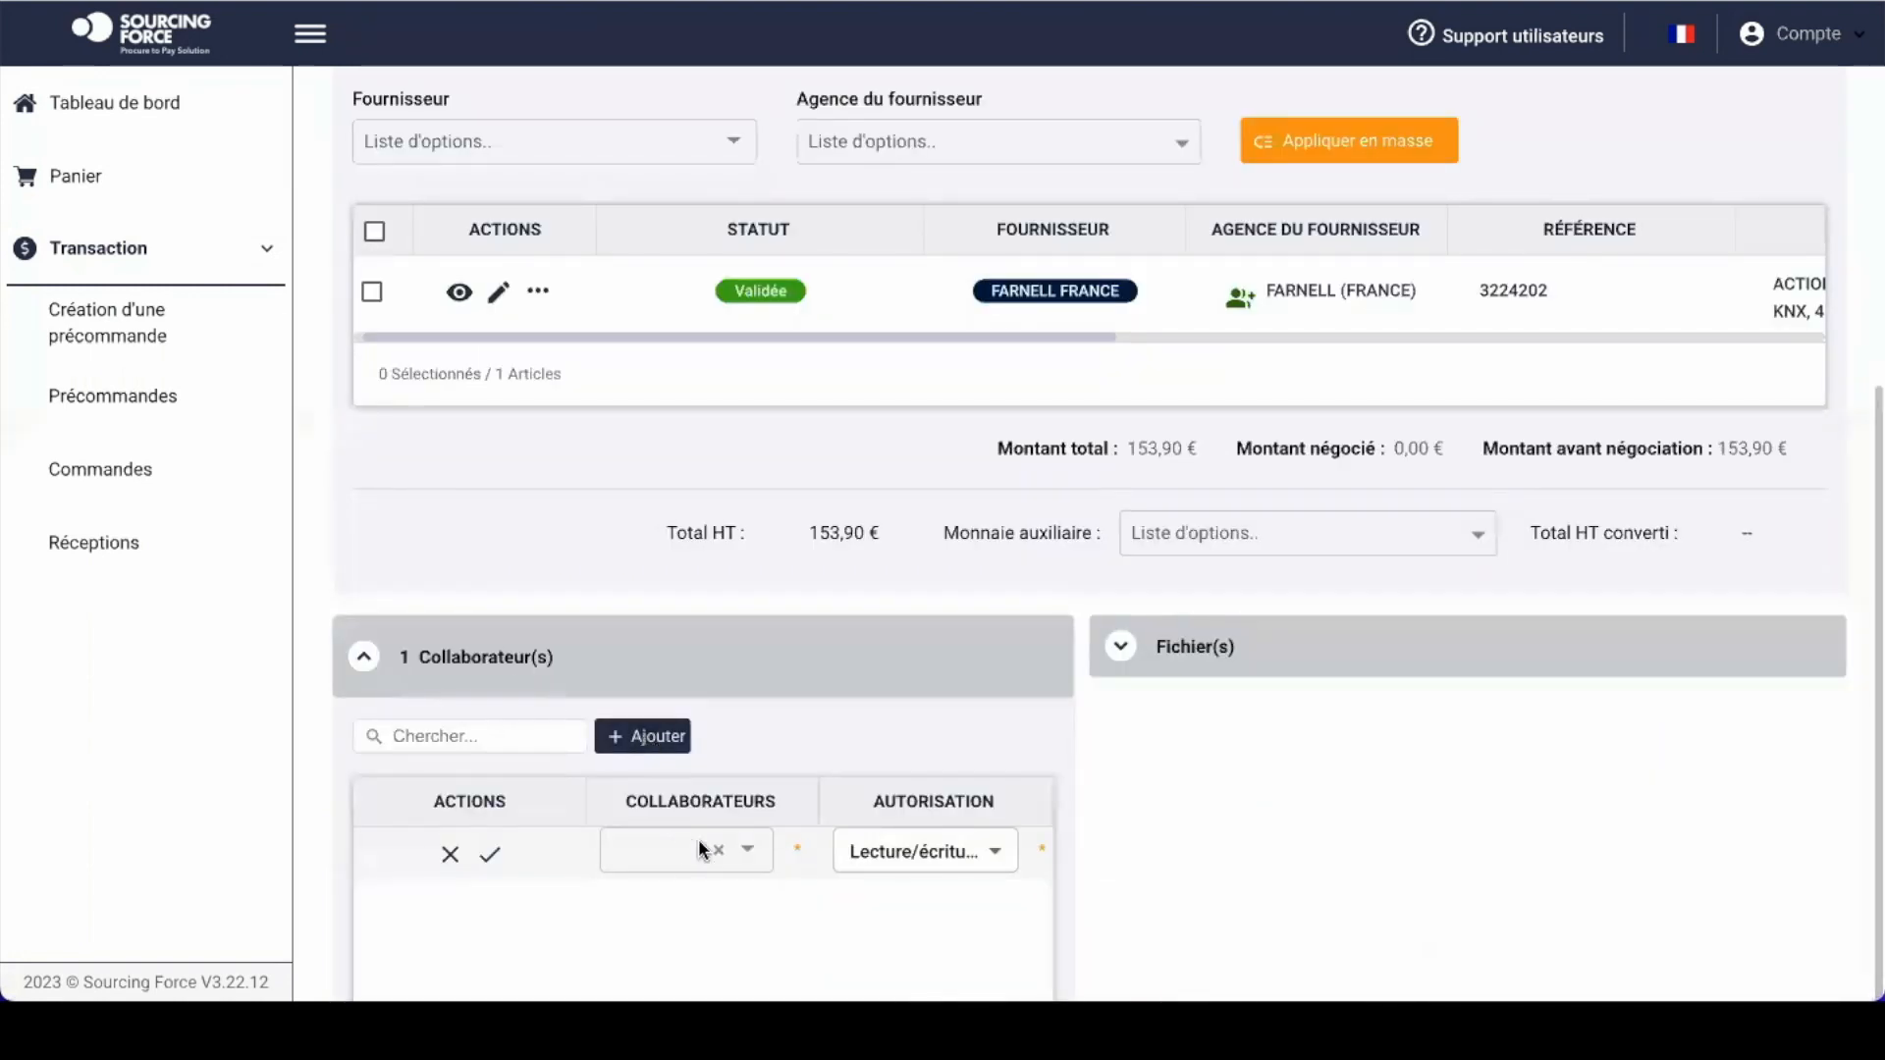
pyautogui.click(750, 854)
pyautogui.scroll(-2, 749, 858)
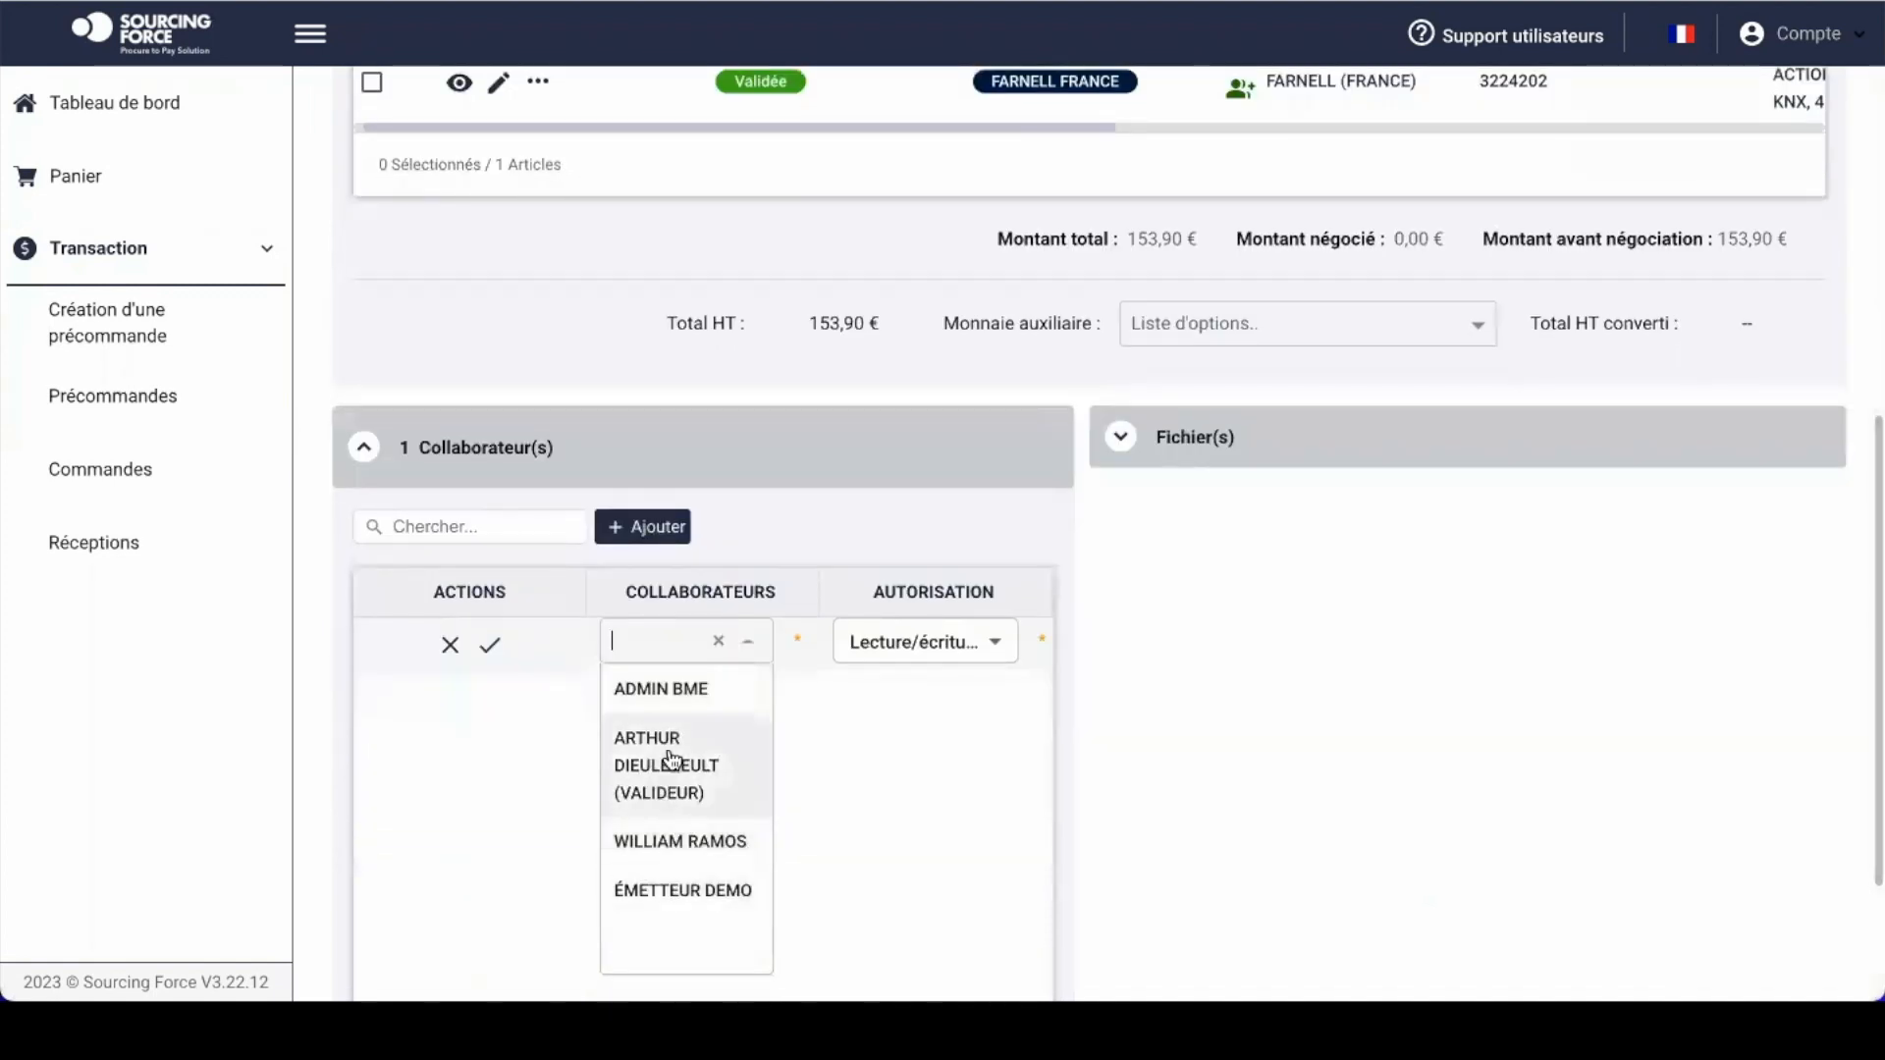
pyautogui.click(670, 762)
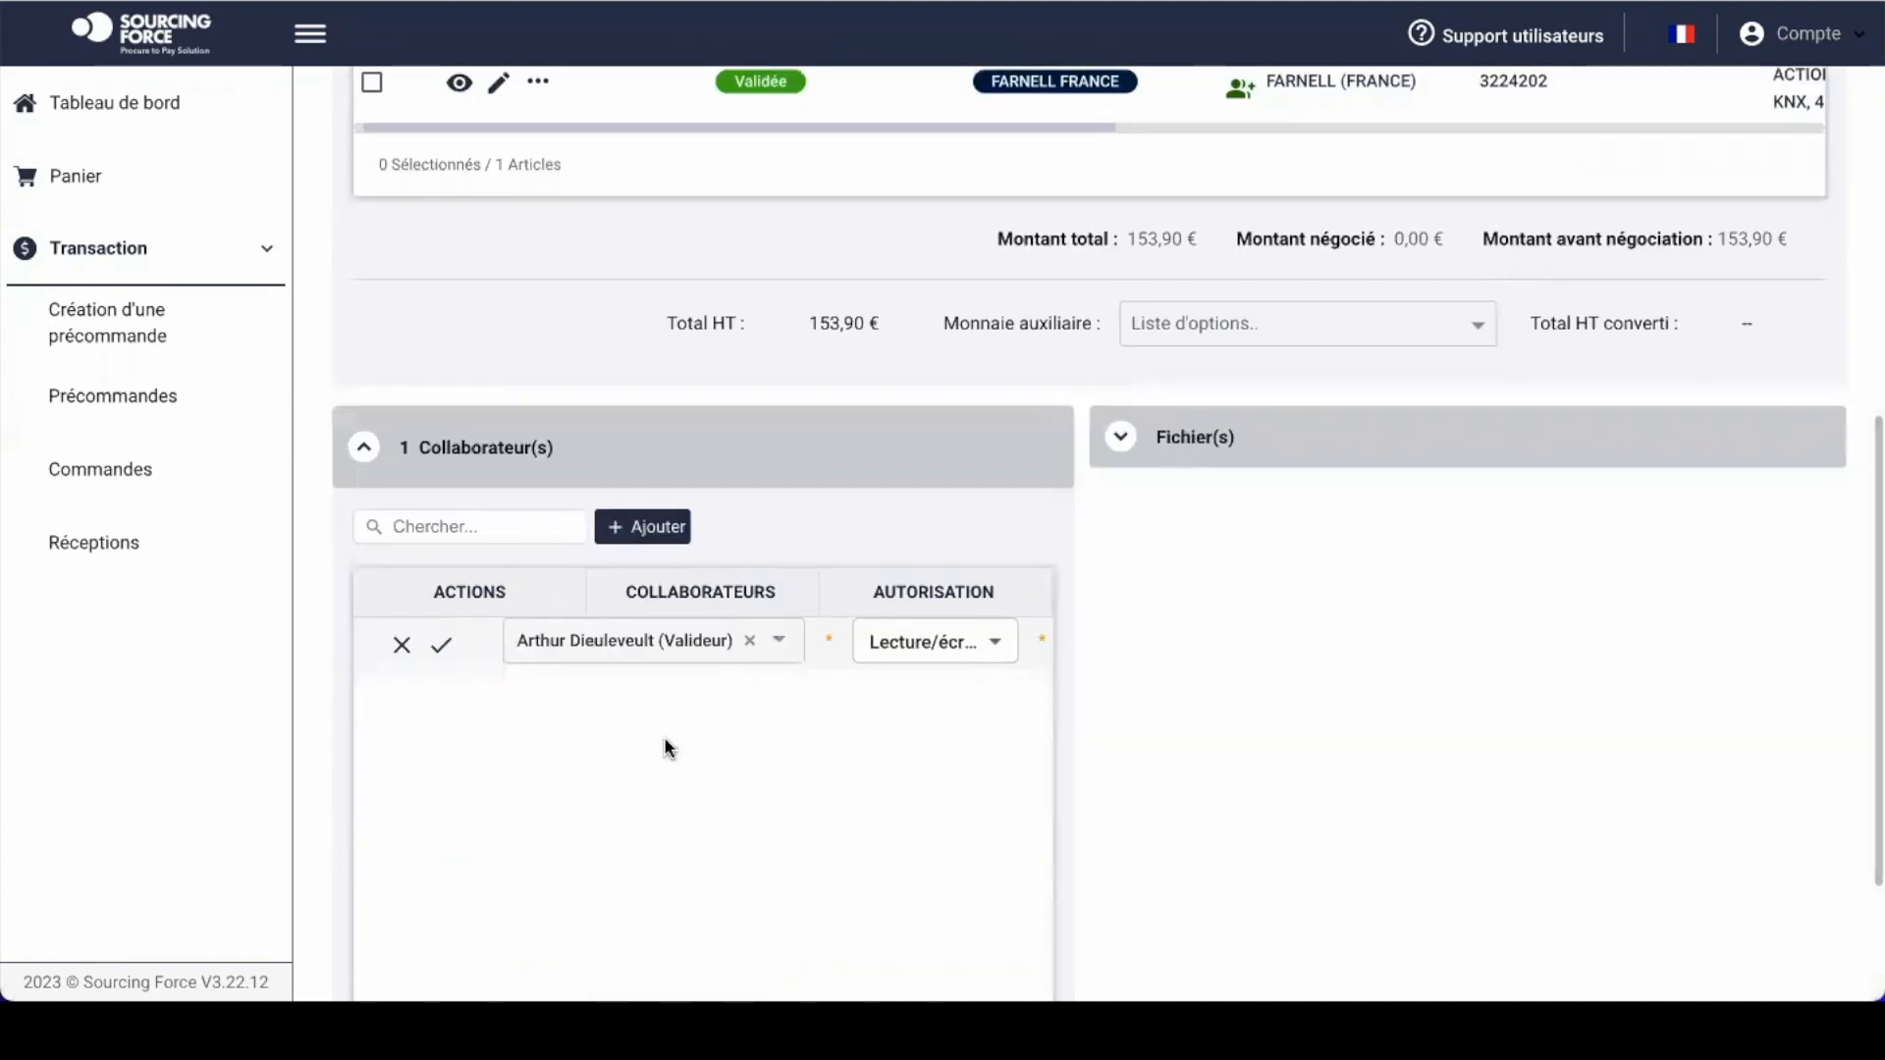
pyautogui.click(992, 655)
pyautogui.click(966, 659)
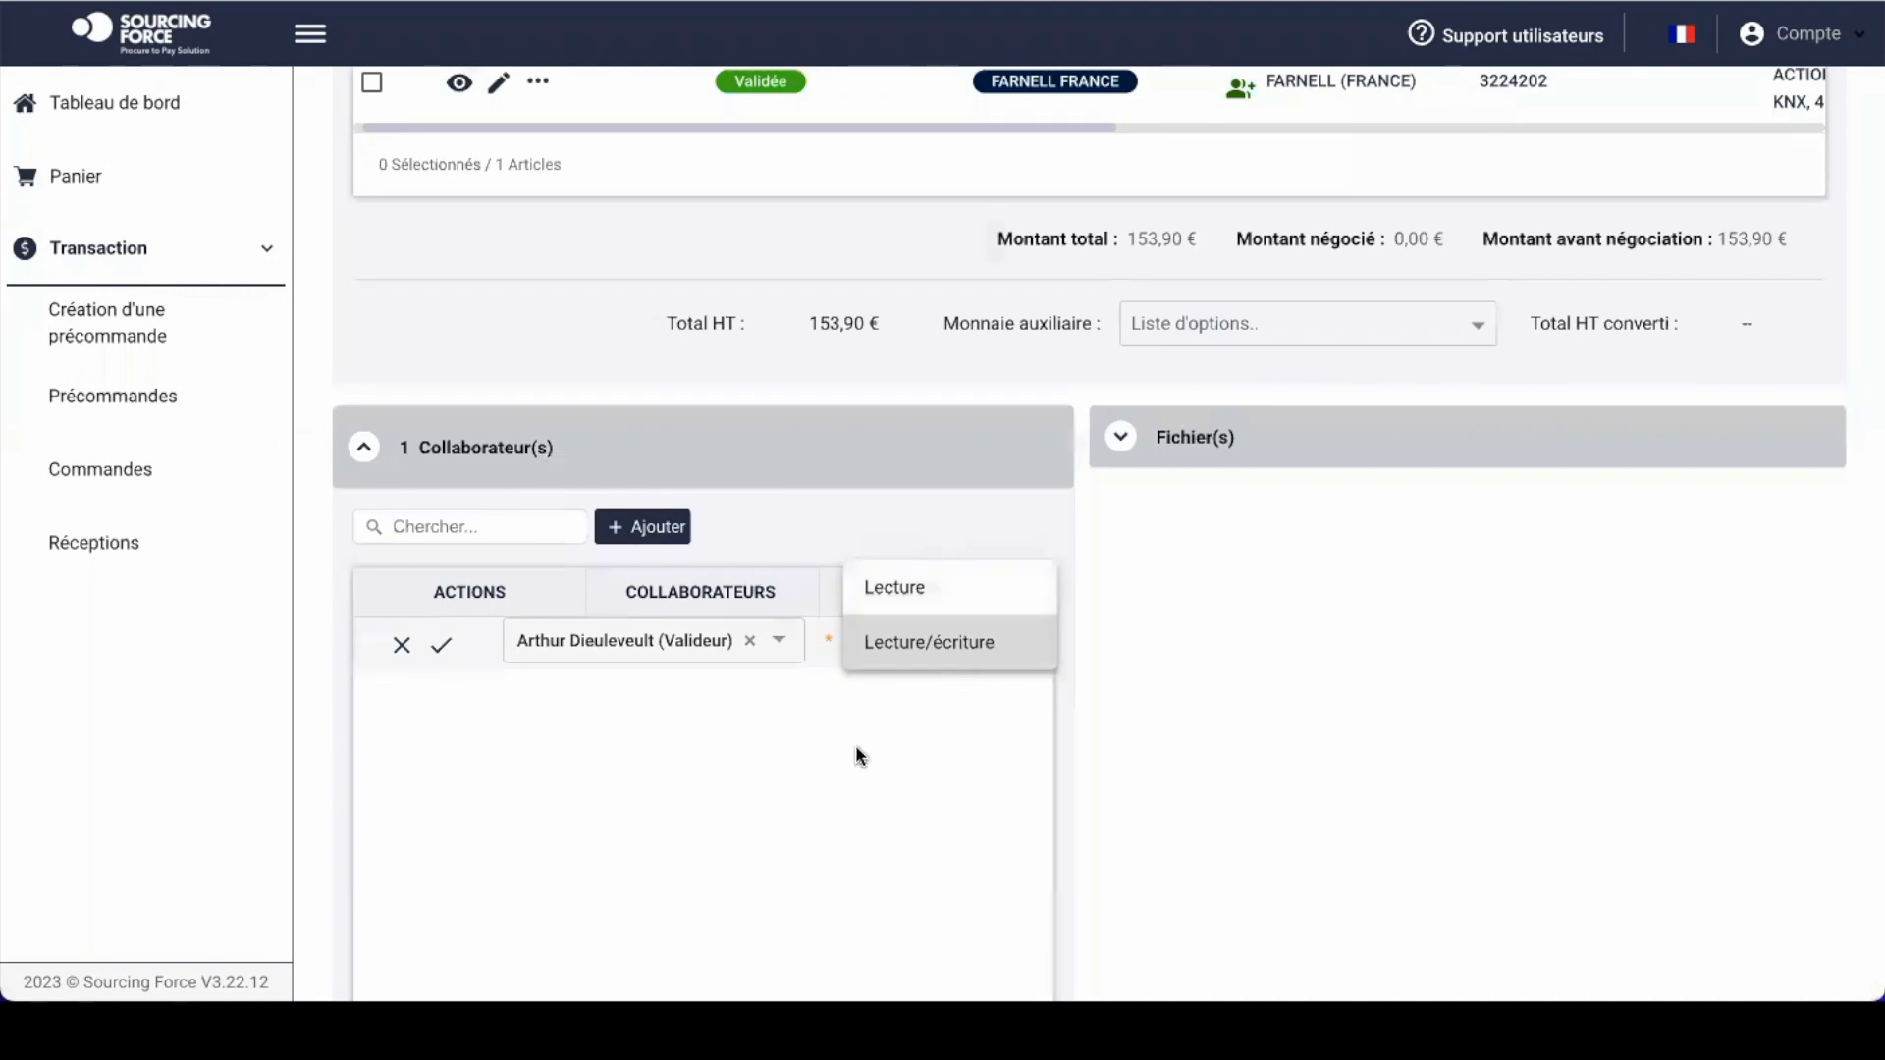
pyautogui.click(450, 652)
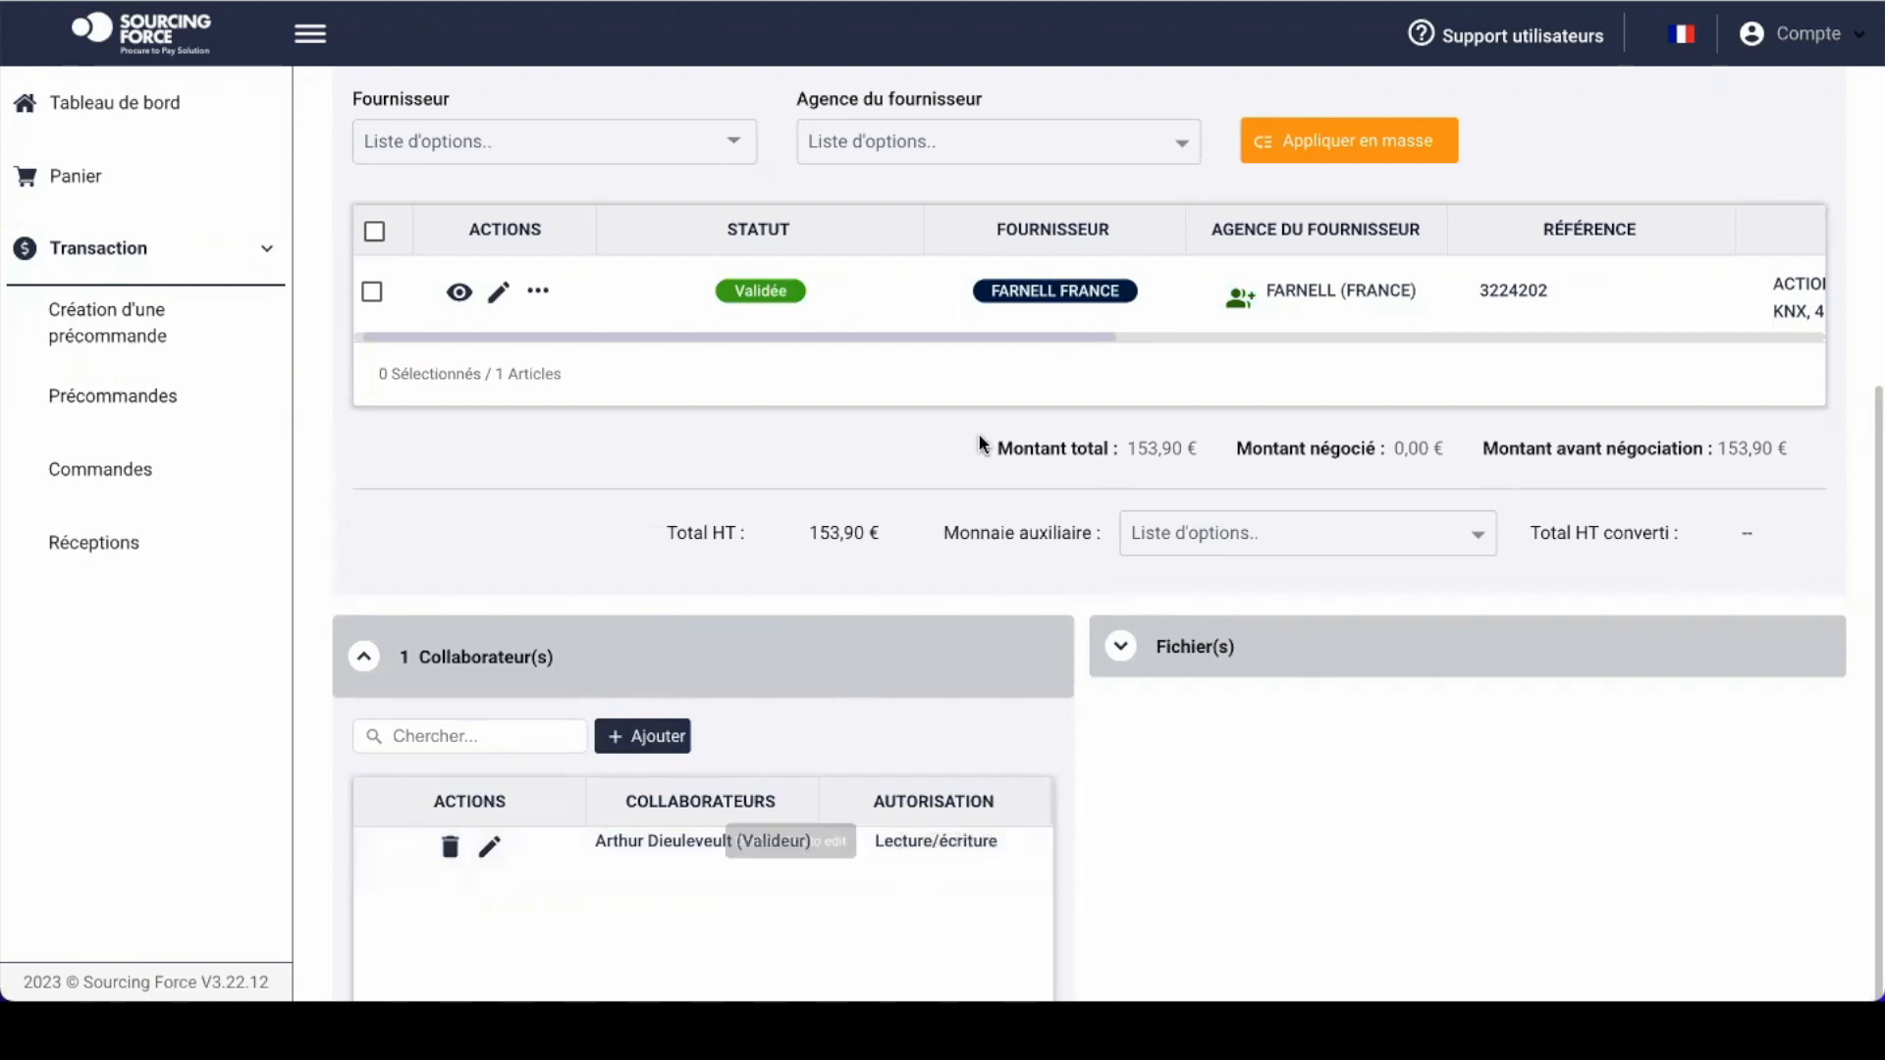
# Step: Toggle the attached files section and collapse the collaborators section
pyautogui.click(1187, 645)
pyautogui.click(1159, 661)
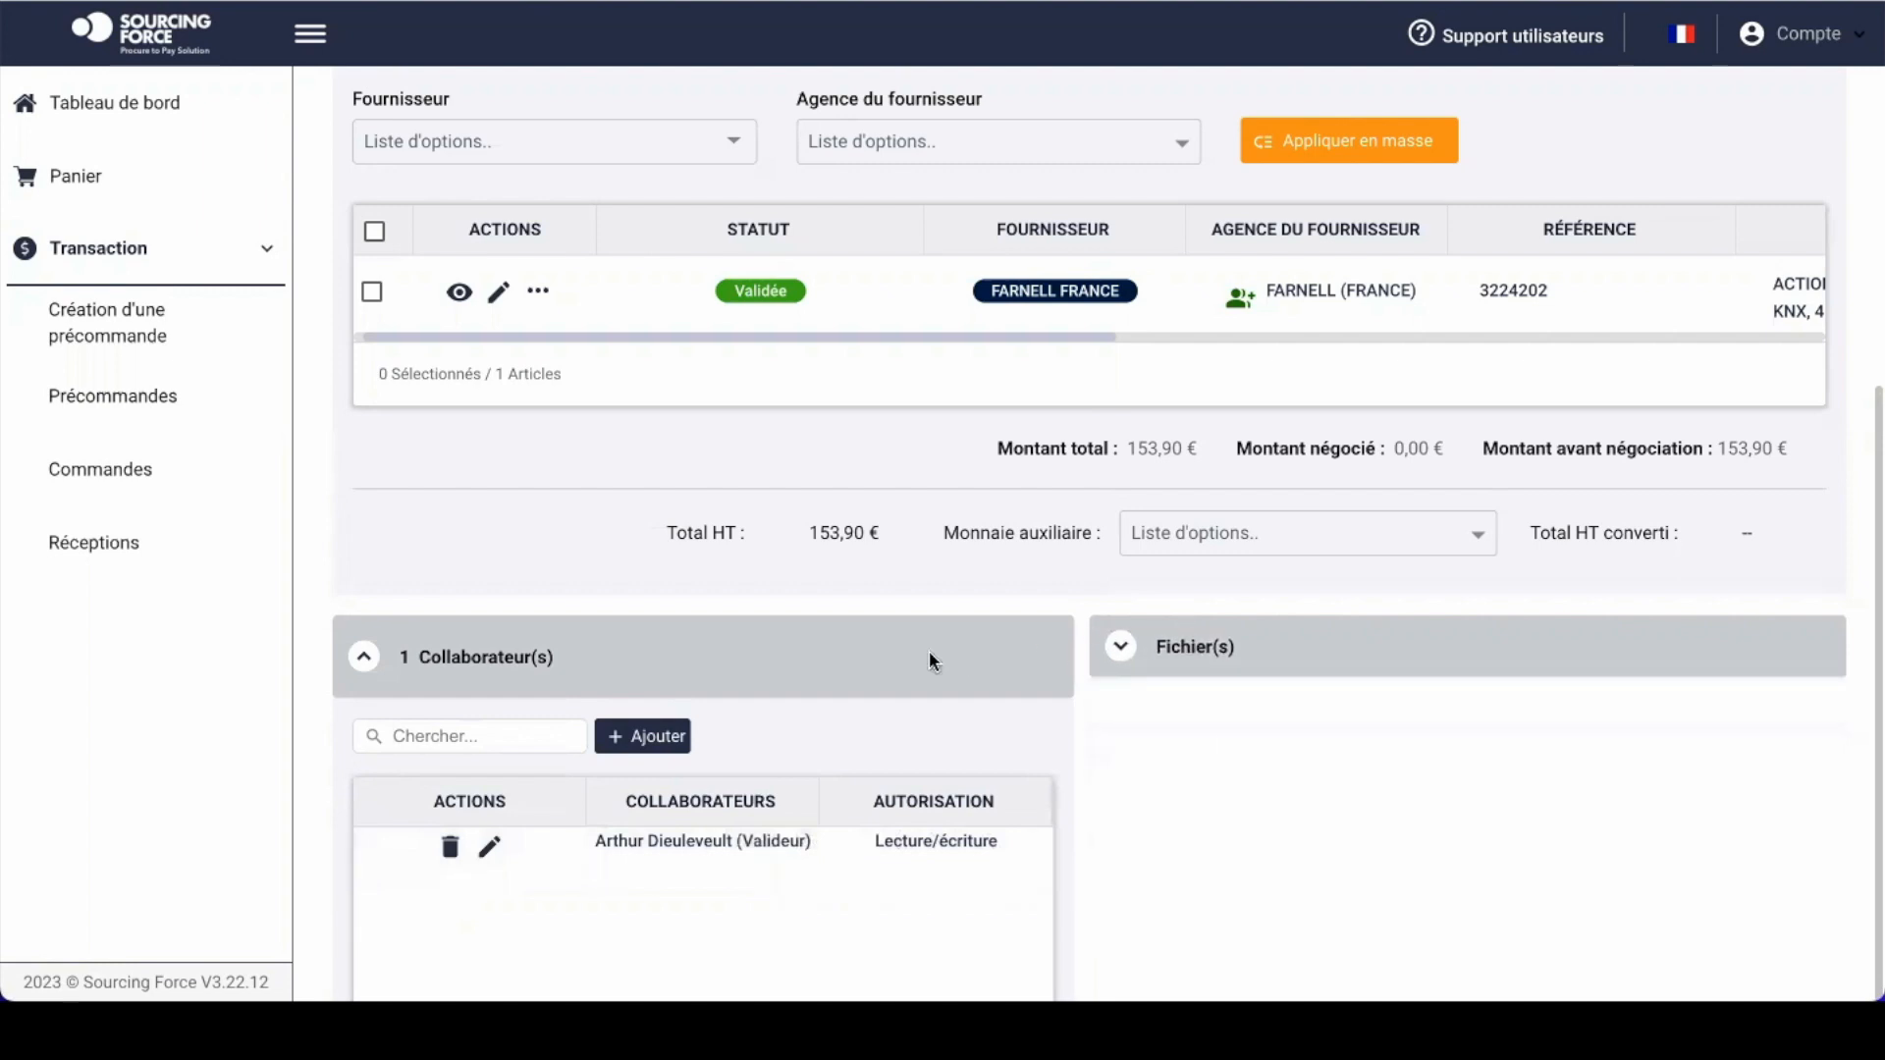
pyautogui.click(929, 652)
# Step: Submit the Projet 12345 - Robot pre-order for validation and confirm its En attente de validation status
pyautogui.scroll(3, 1322, 352)
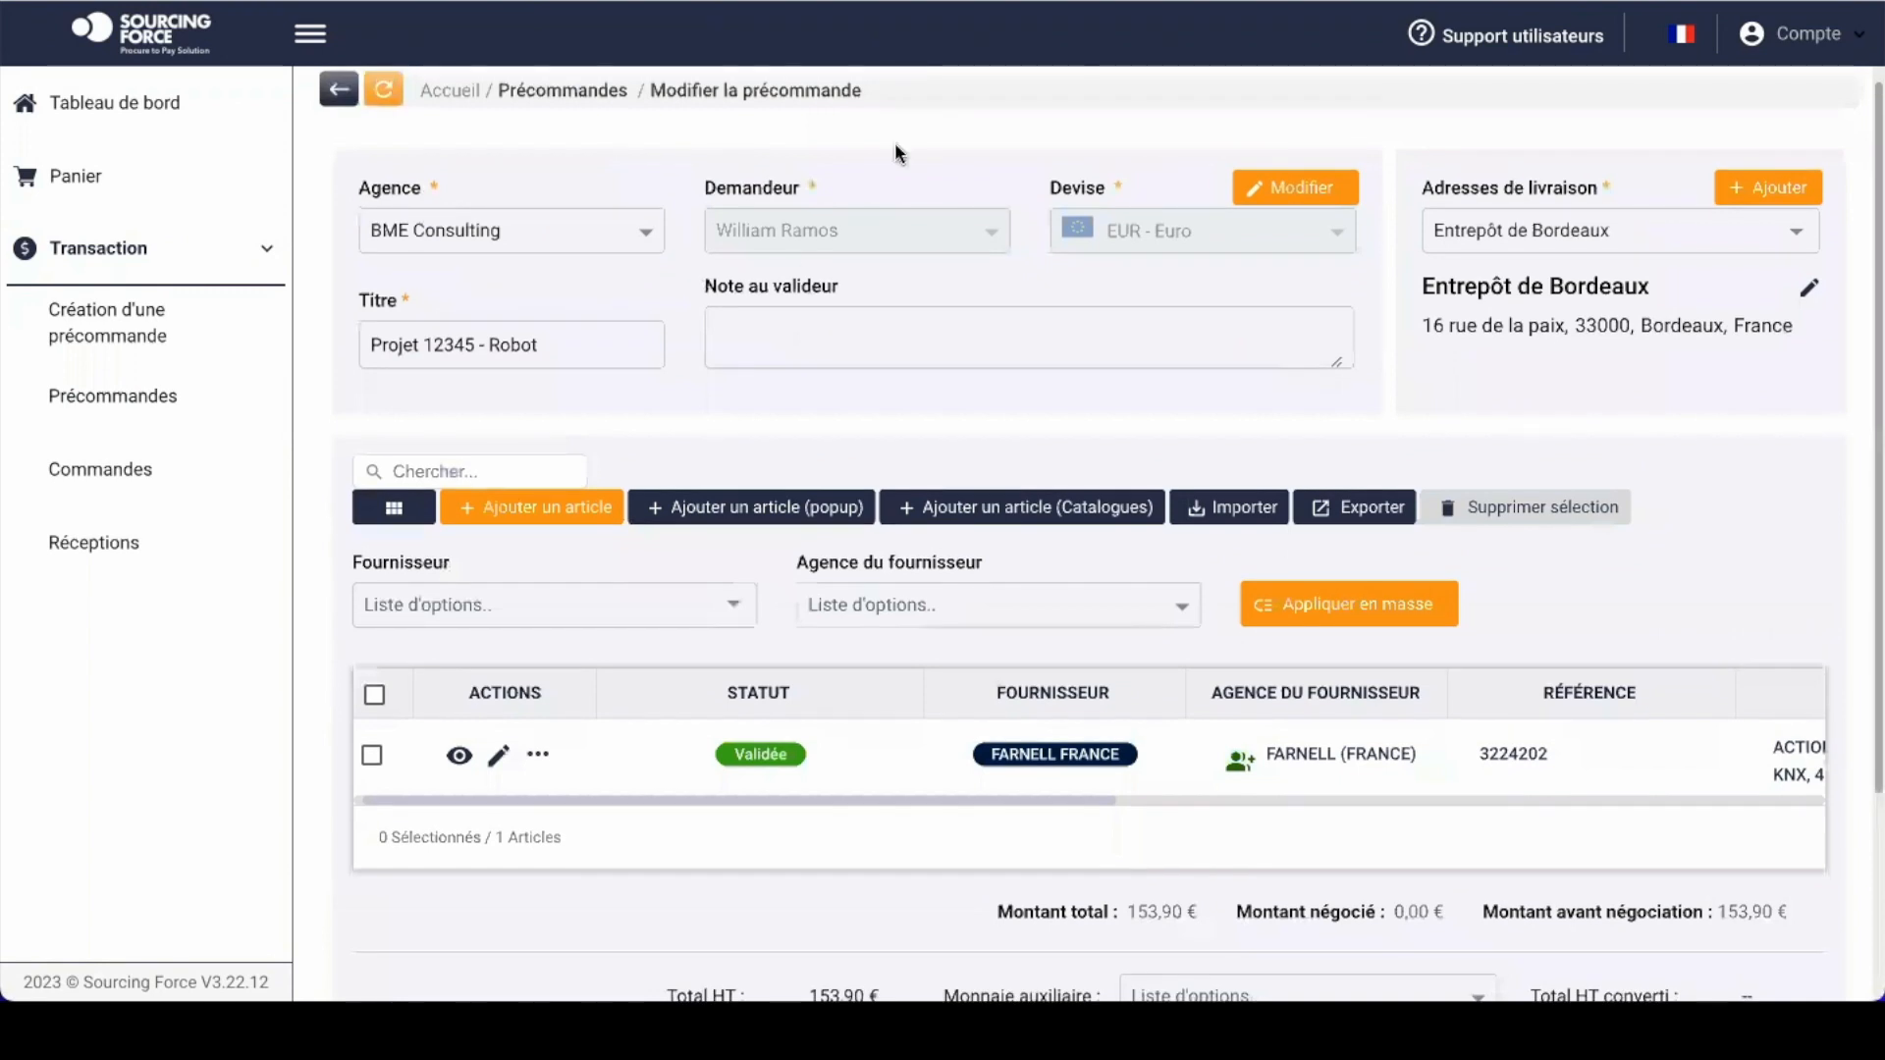
pyautogui.scroll(-3, 964, 457)
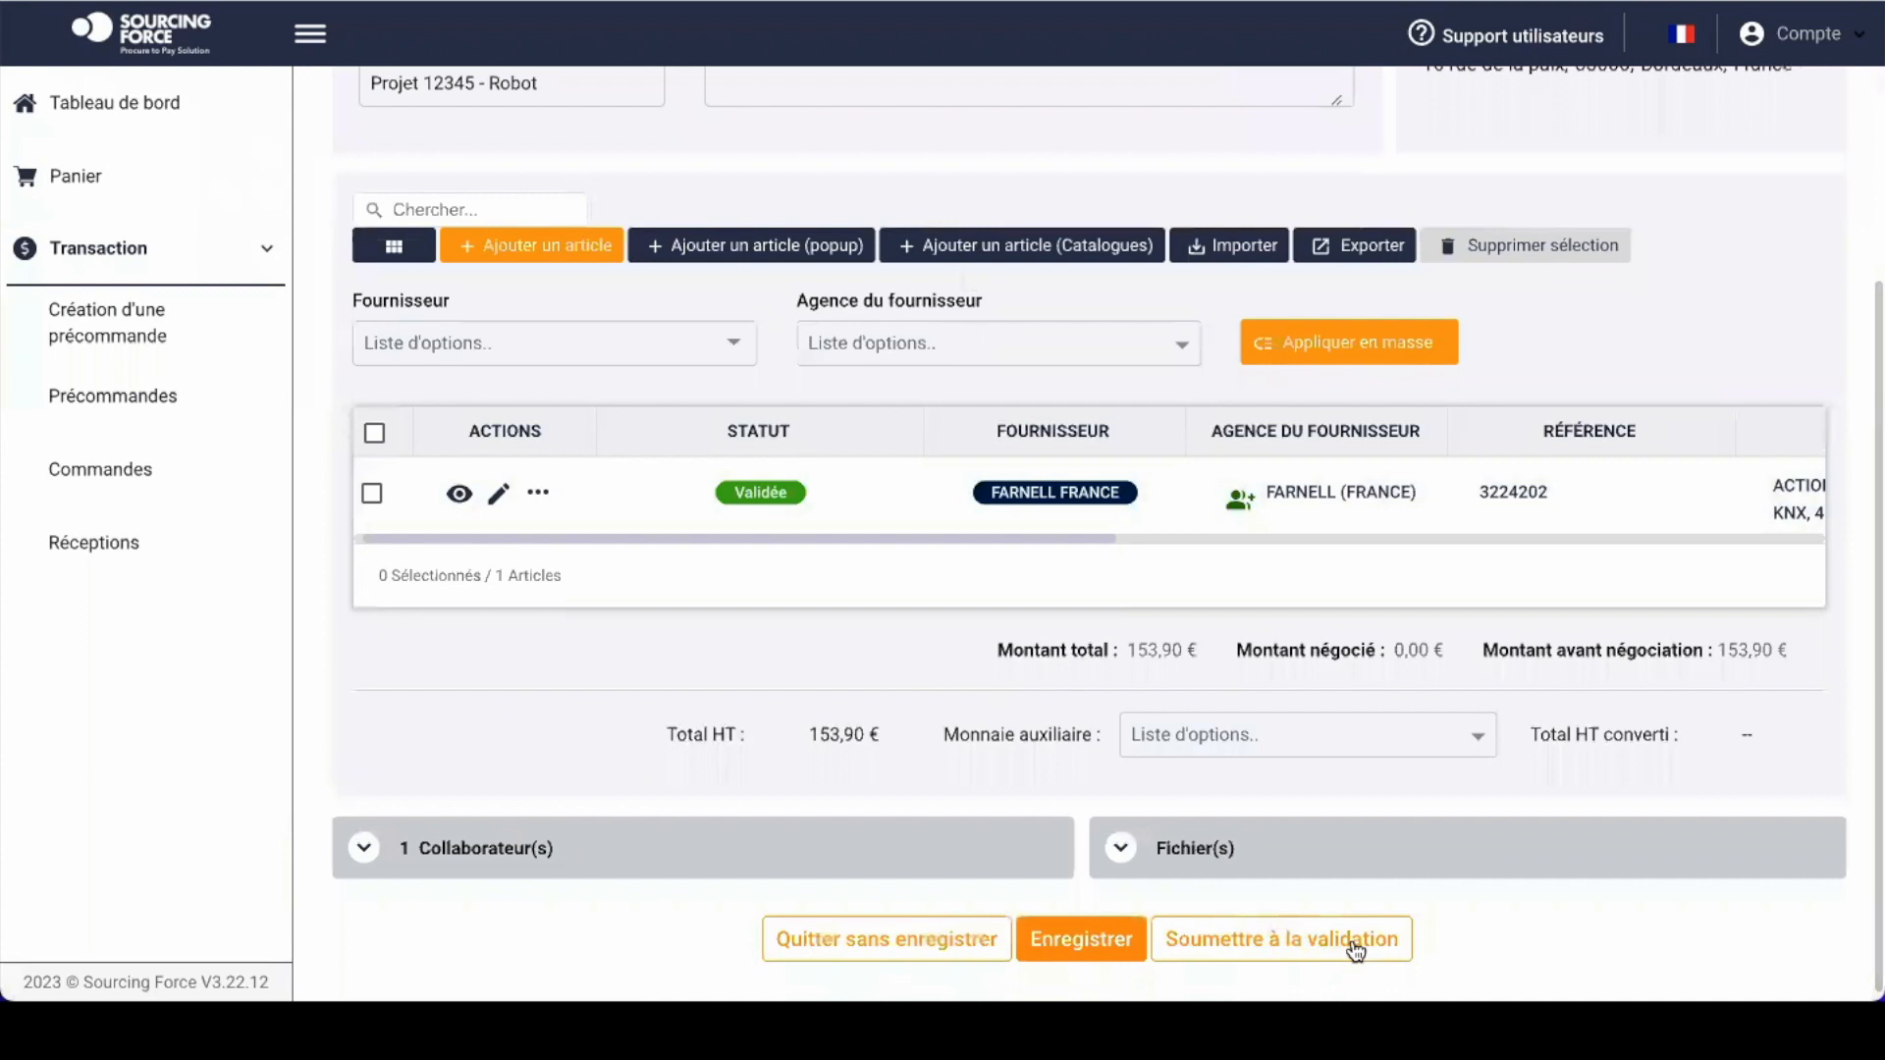
pyautogui.click(1288, 948)
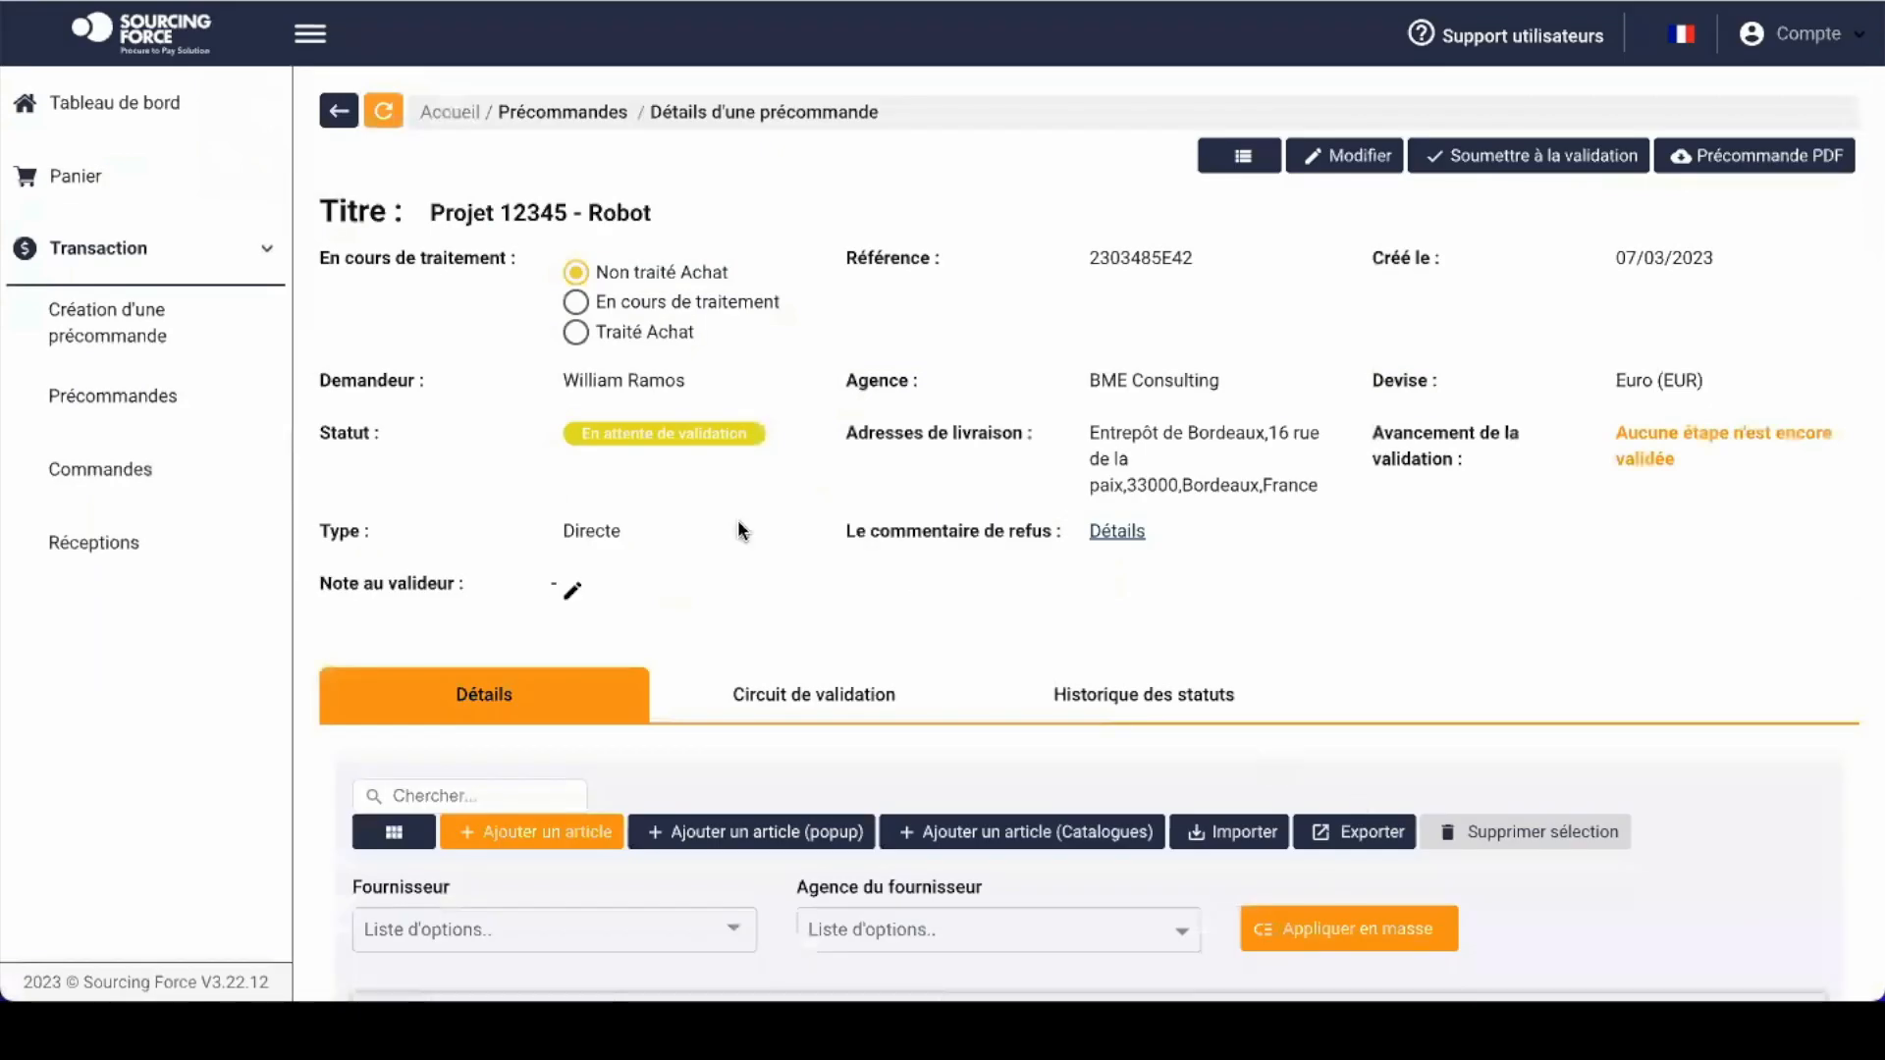
pyautogui.moveTo(556, 429); pyautogui.dragTo(746, 442)
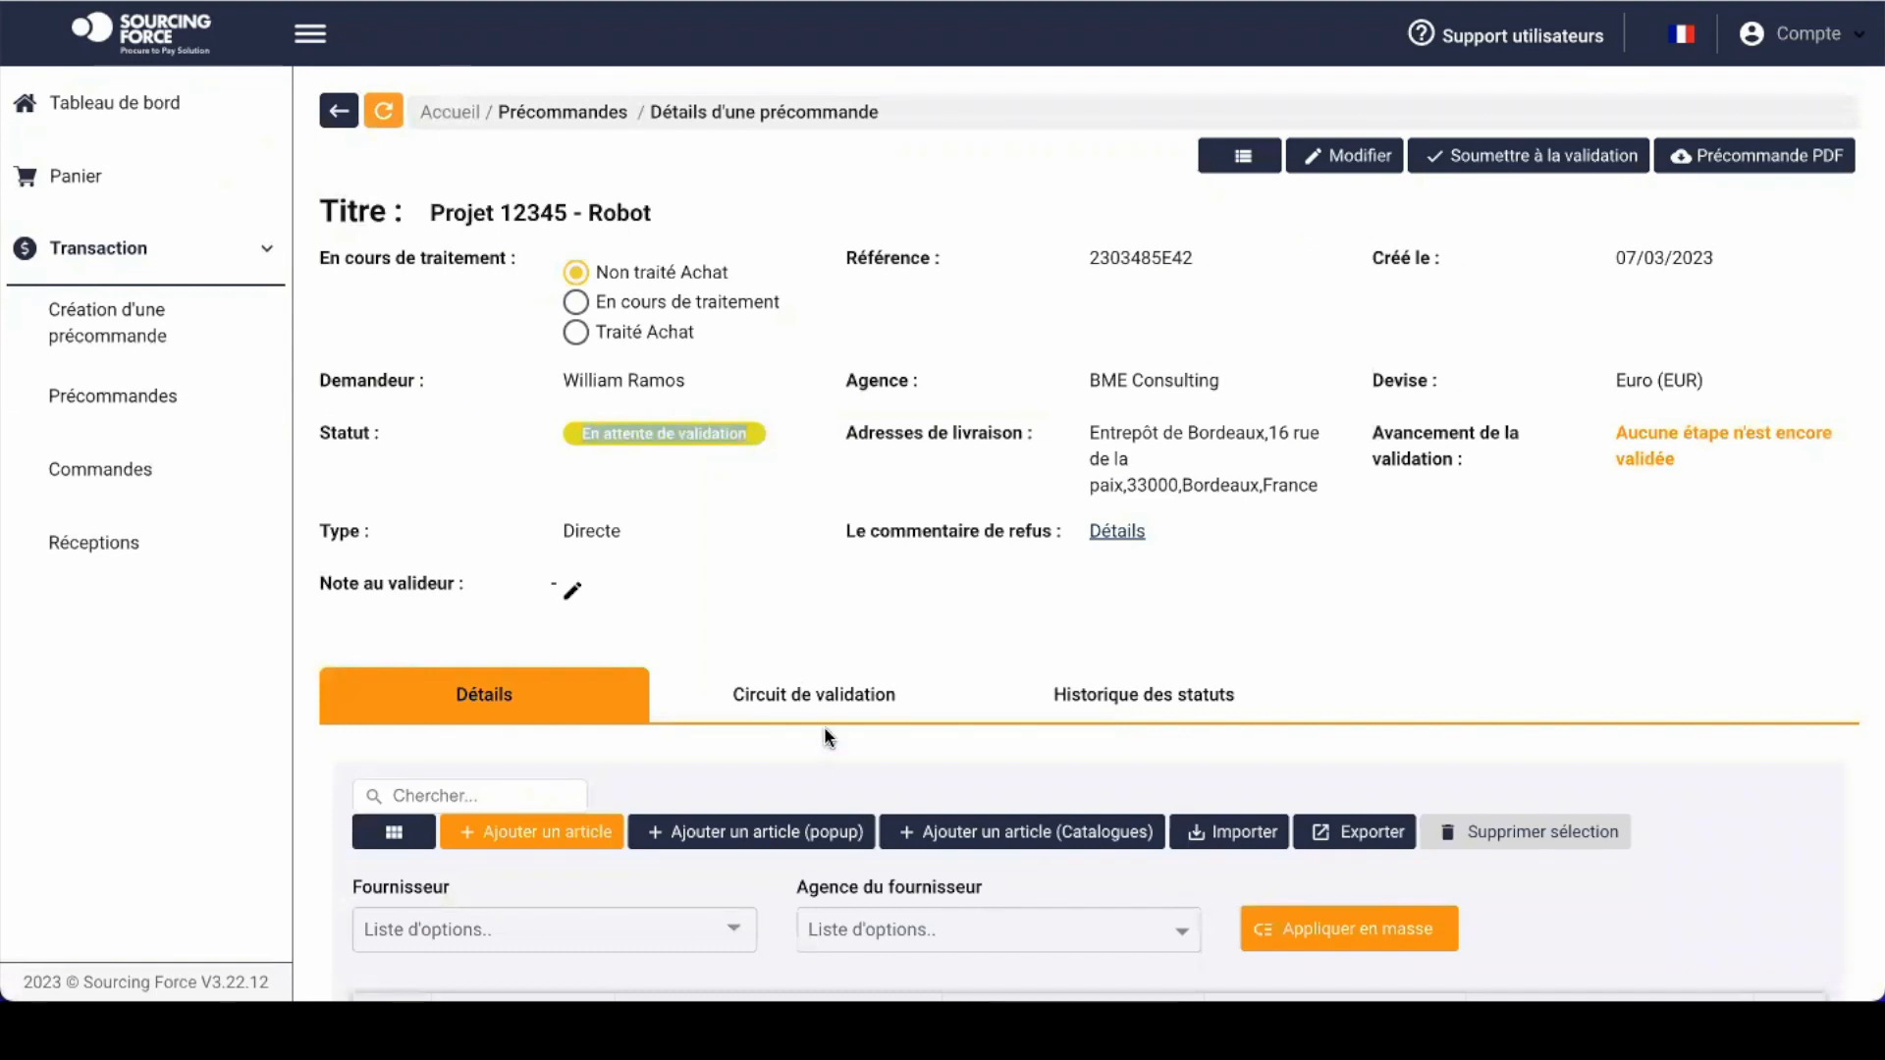
# Step: Display the validation circuit and highlight the pending validator's name in step 1
pyautogui.click(840, 697)
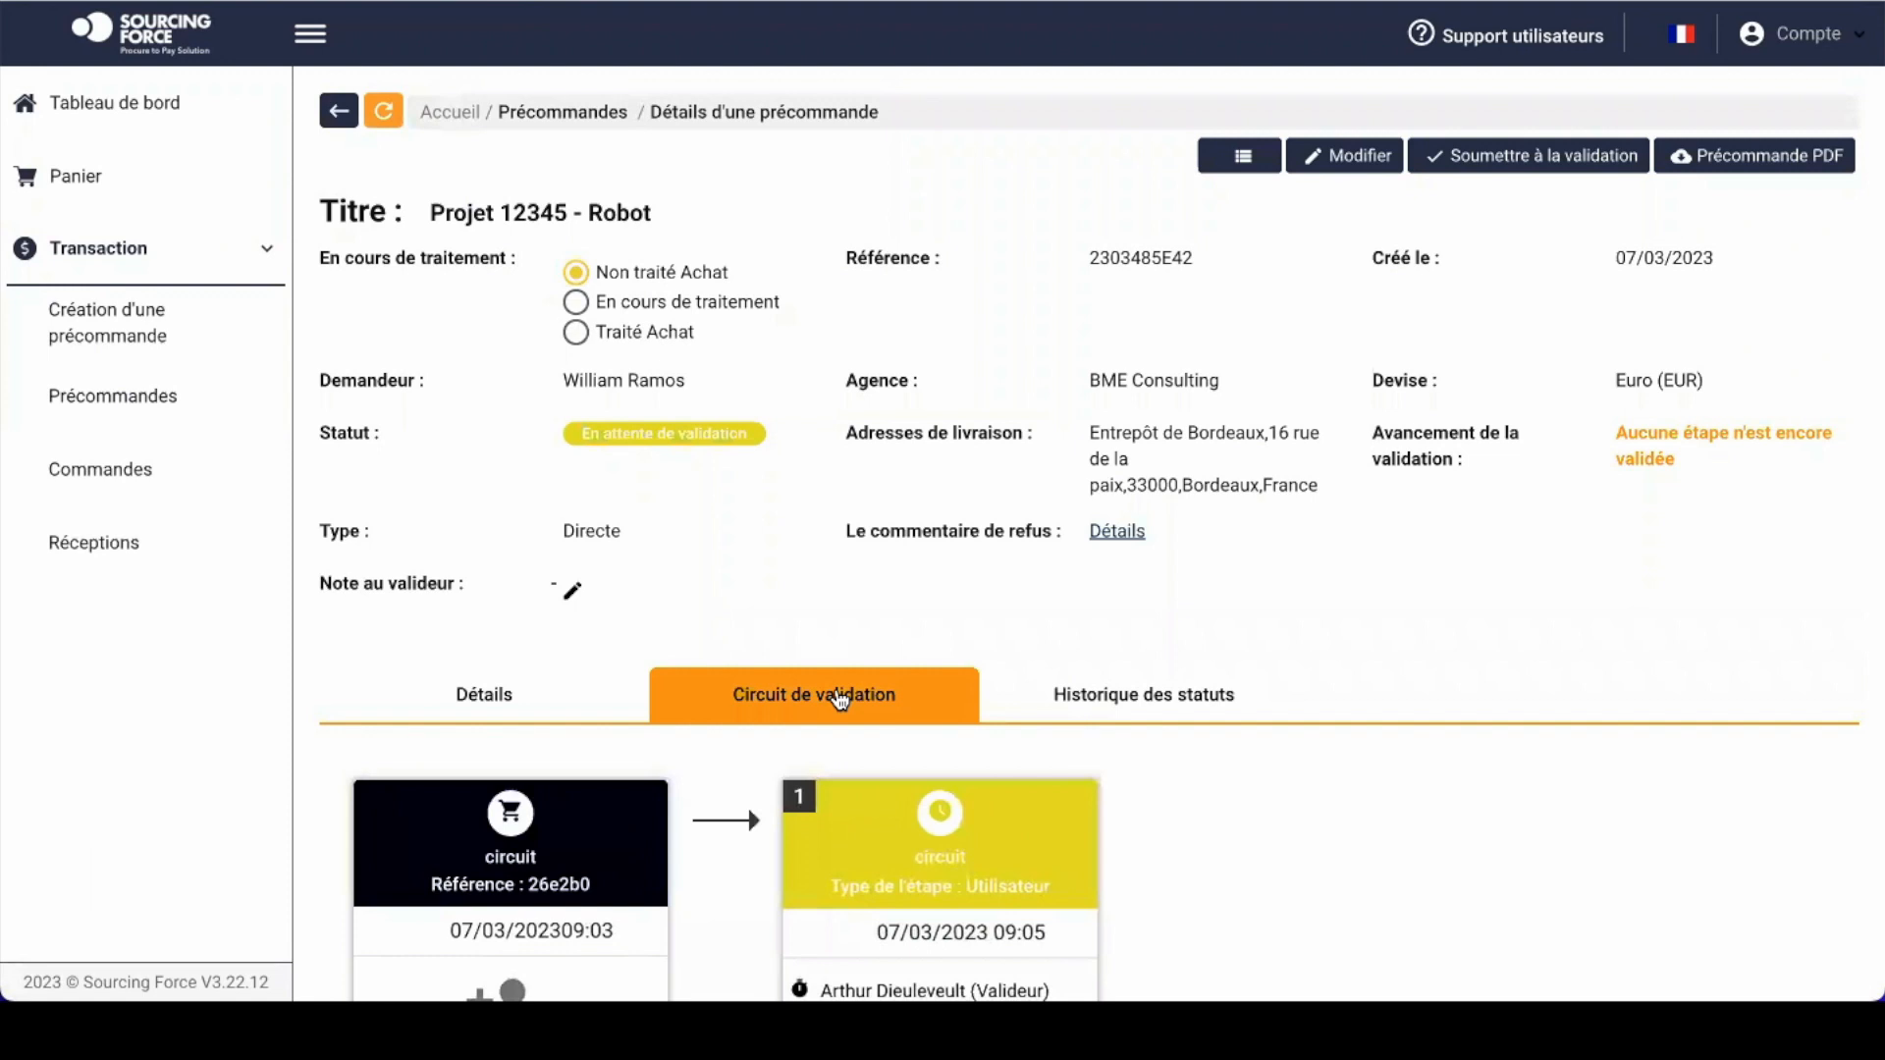
pyautogui.scroll(-3, 924, 977)
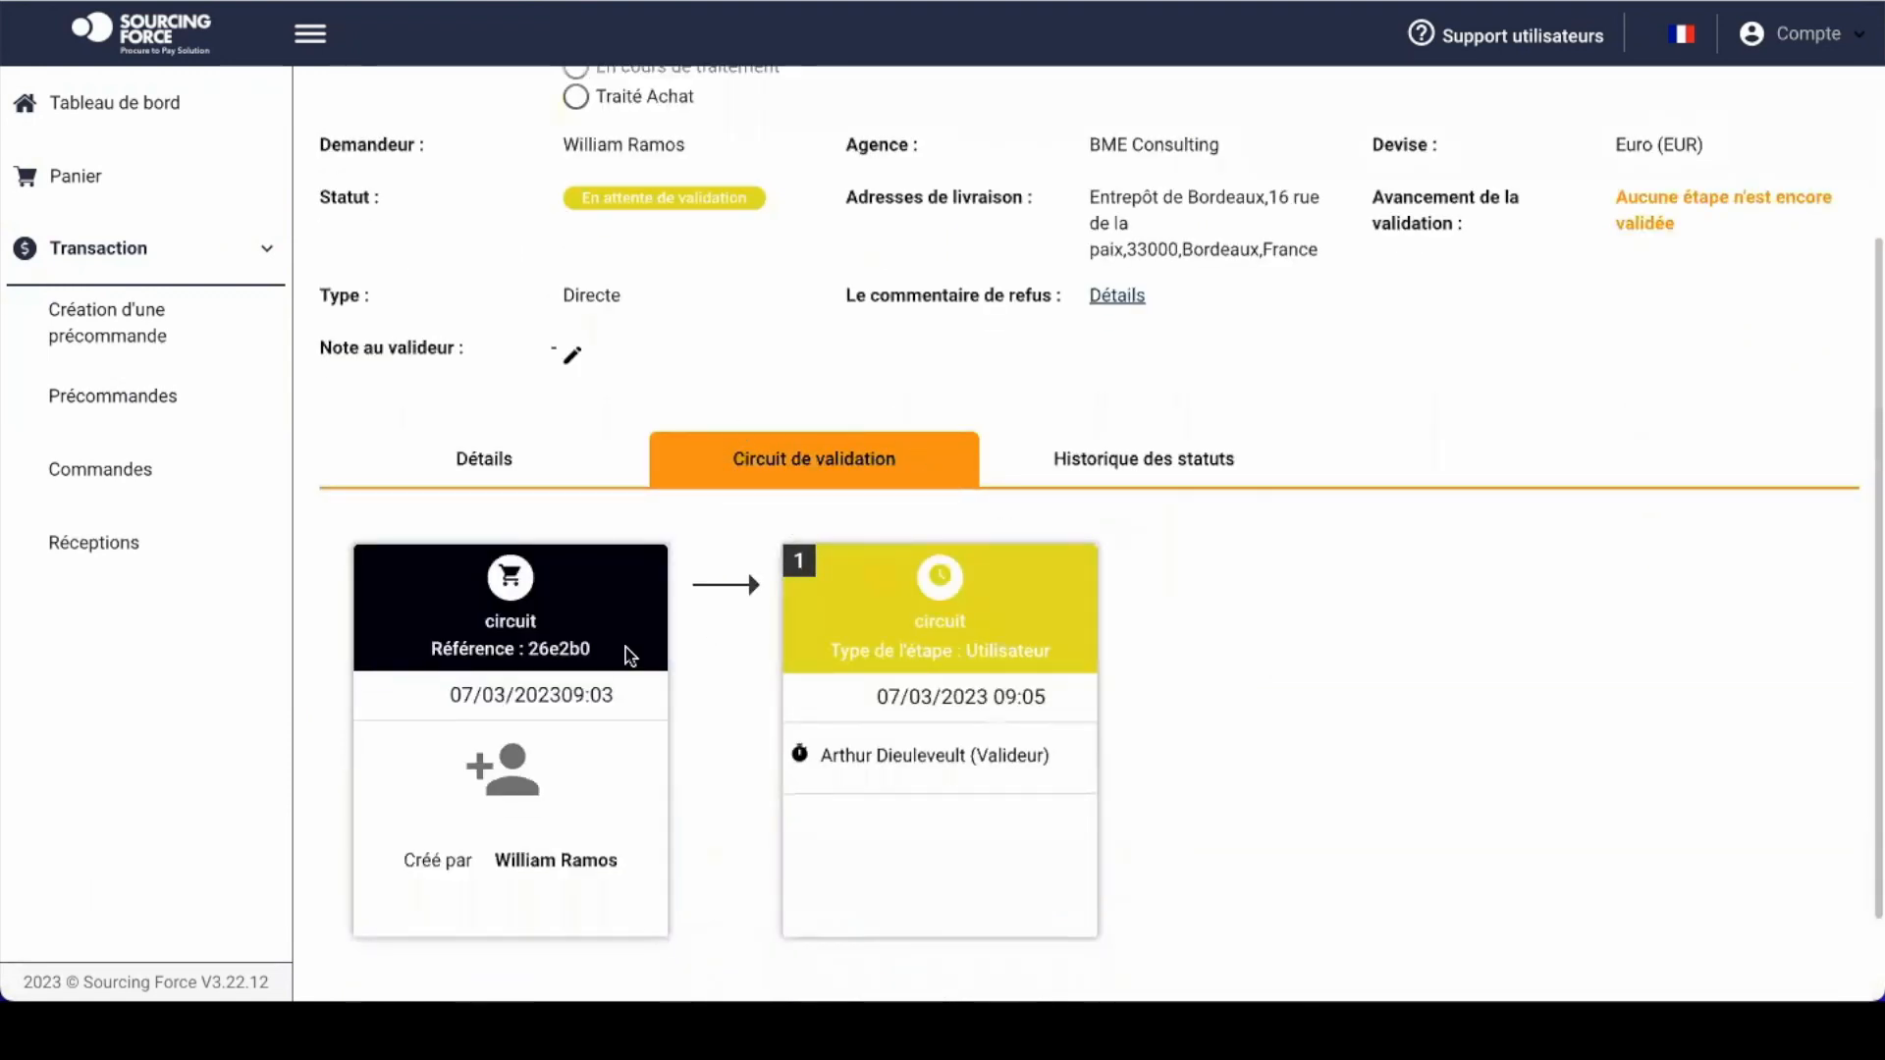
pyautogui.moveTo(820, 755); pyautogui.dragTo(1053, 762)
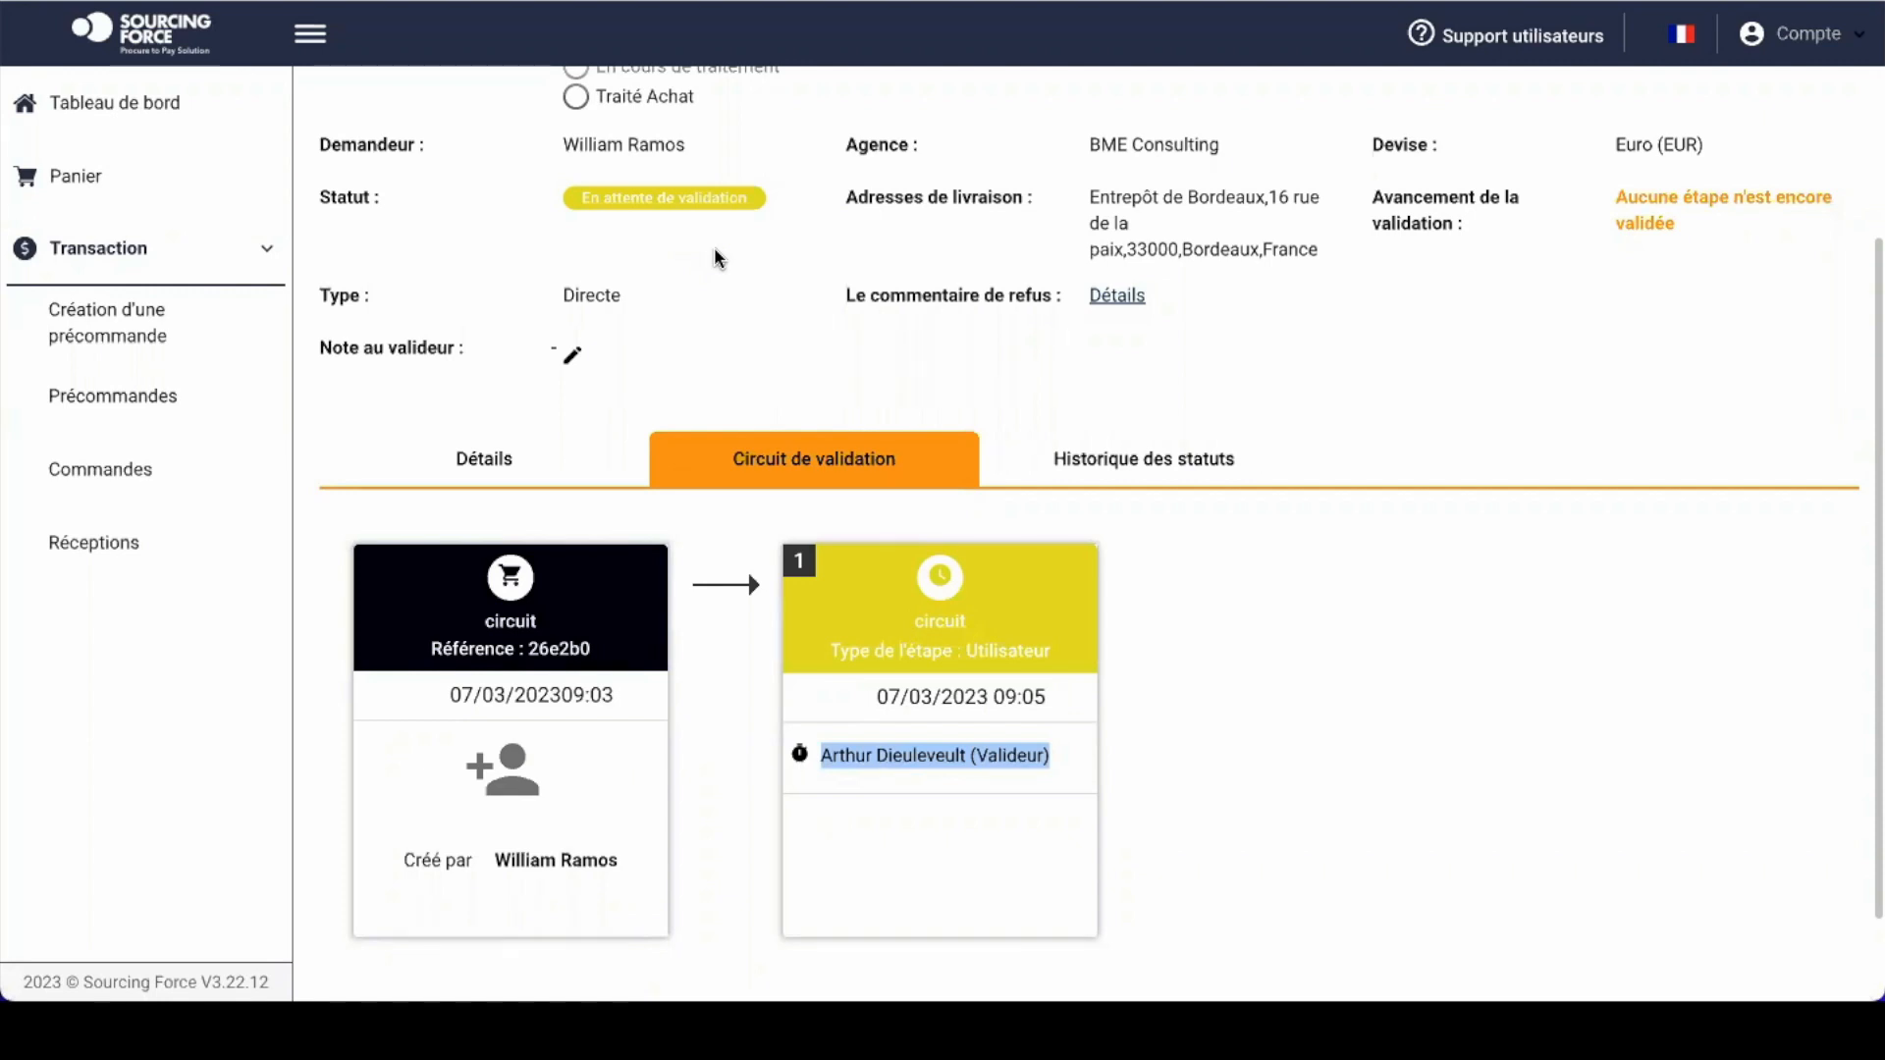
pyautogui.scroll(2, 715, 253)
# Step: Review the status history (Brouillon, En attente de validation), then browse the Détails item list
pyautogui.click(481, 657)
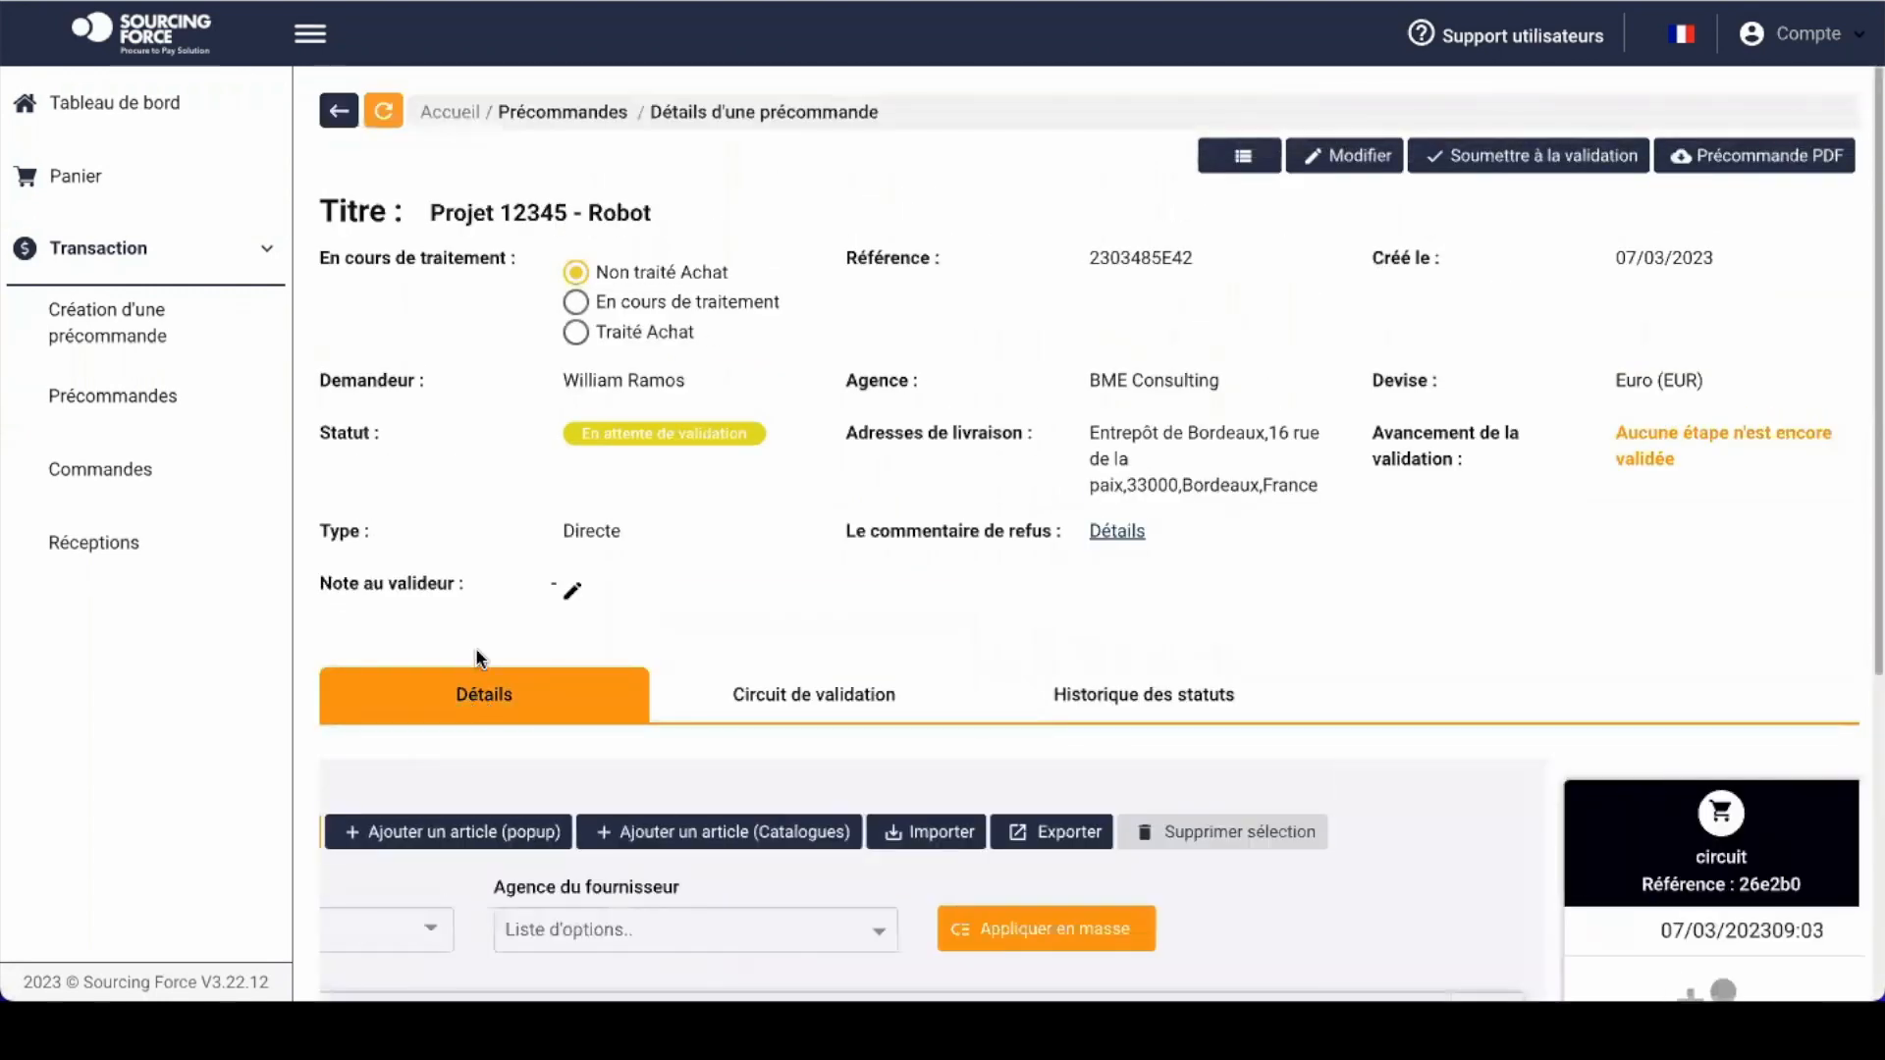
pyautogui.click(1167, 694)
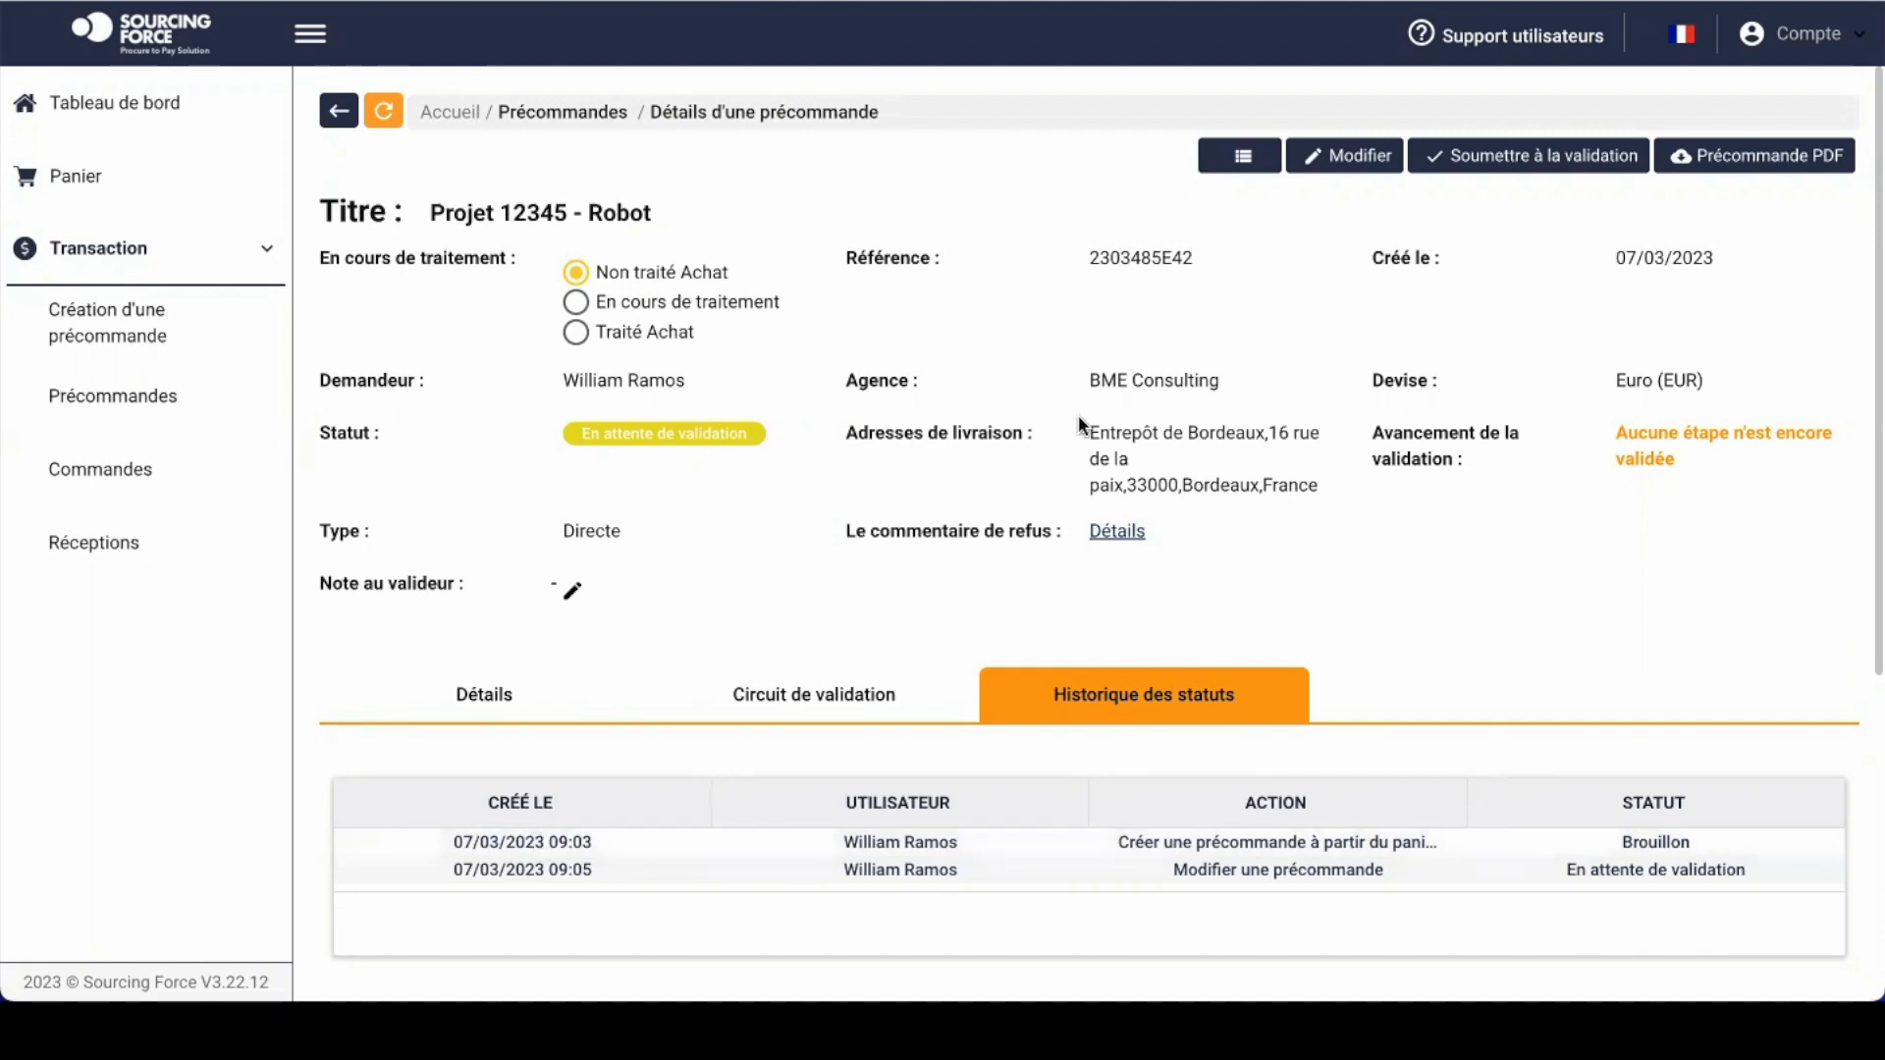
pyautogui.click(513, 693)
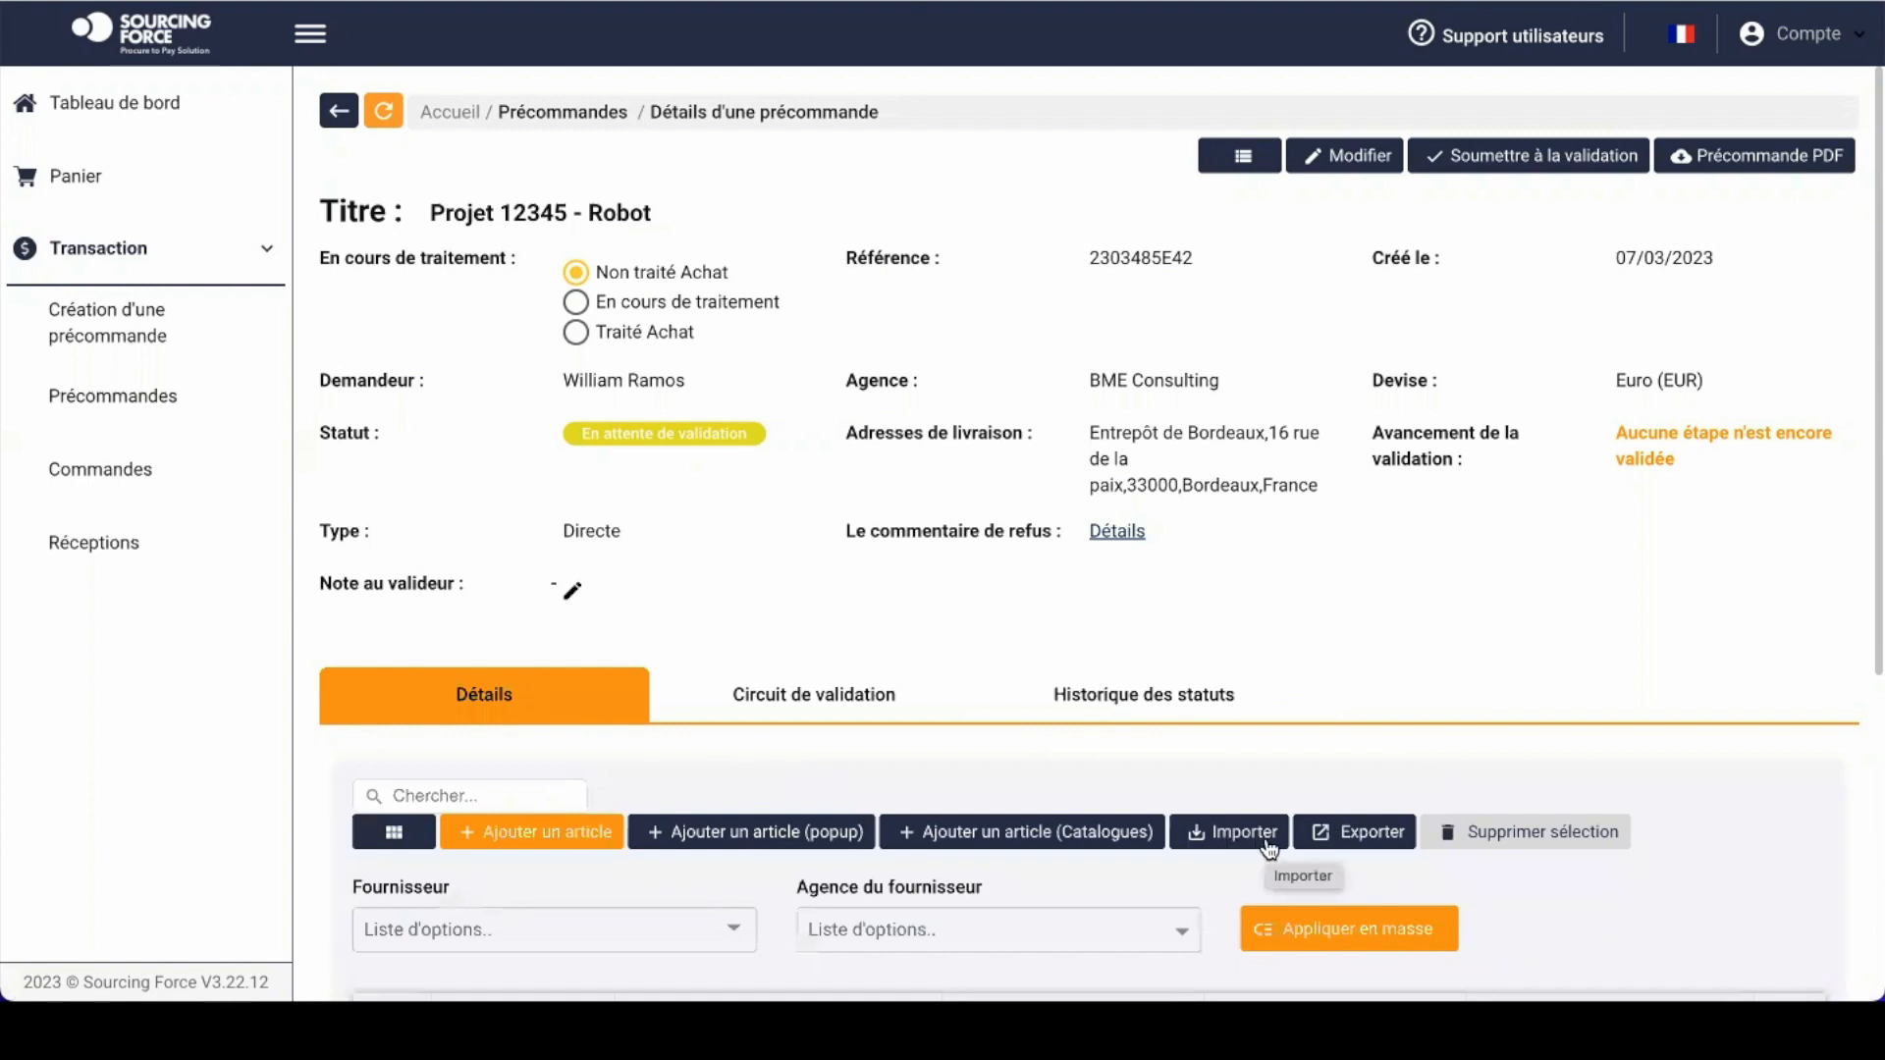
pyautogui.scroll(-3, 1269, 846)
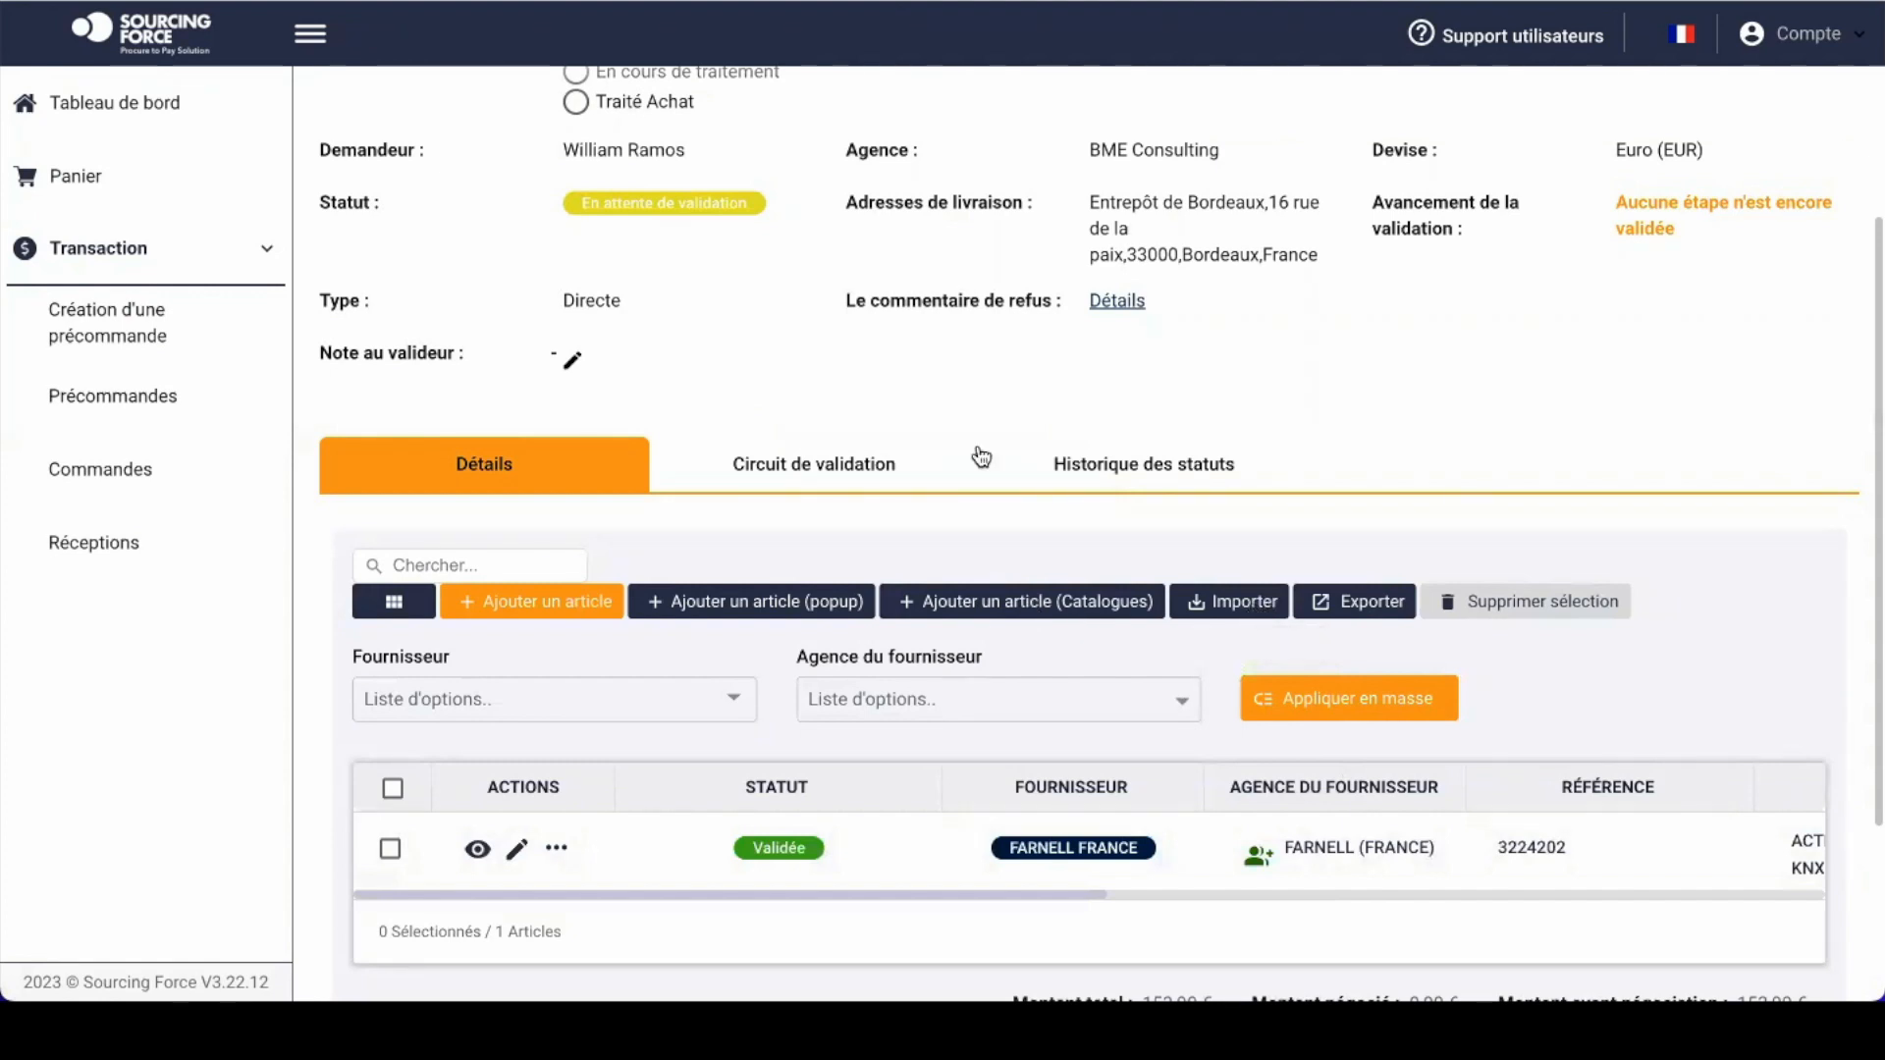
pyautogui.scroll(1, 980, 453)
pyautogui.scroll(4, 976, 444)
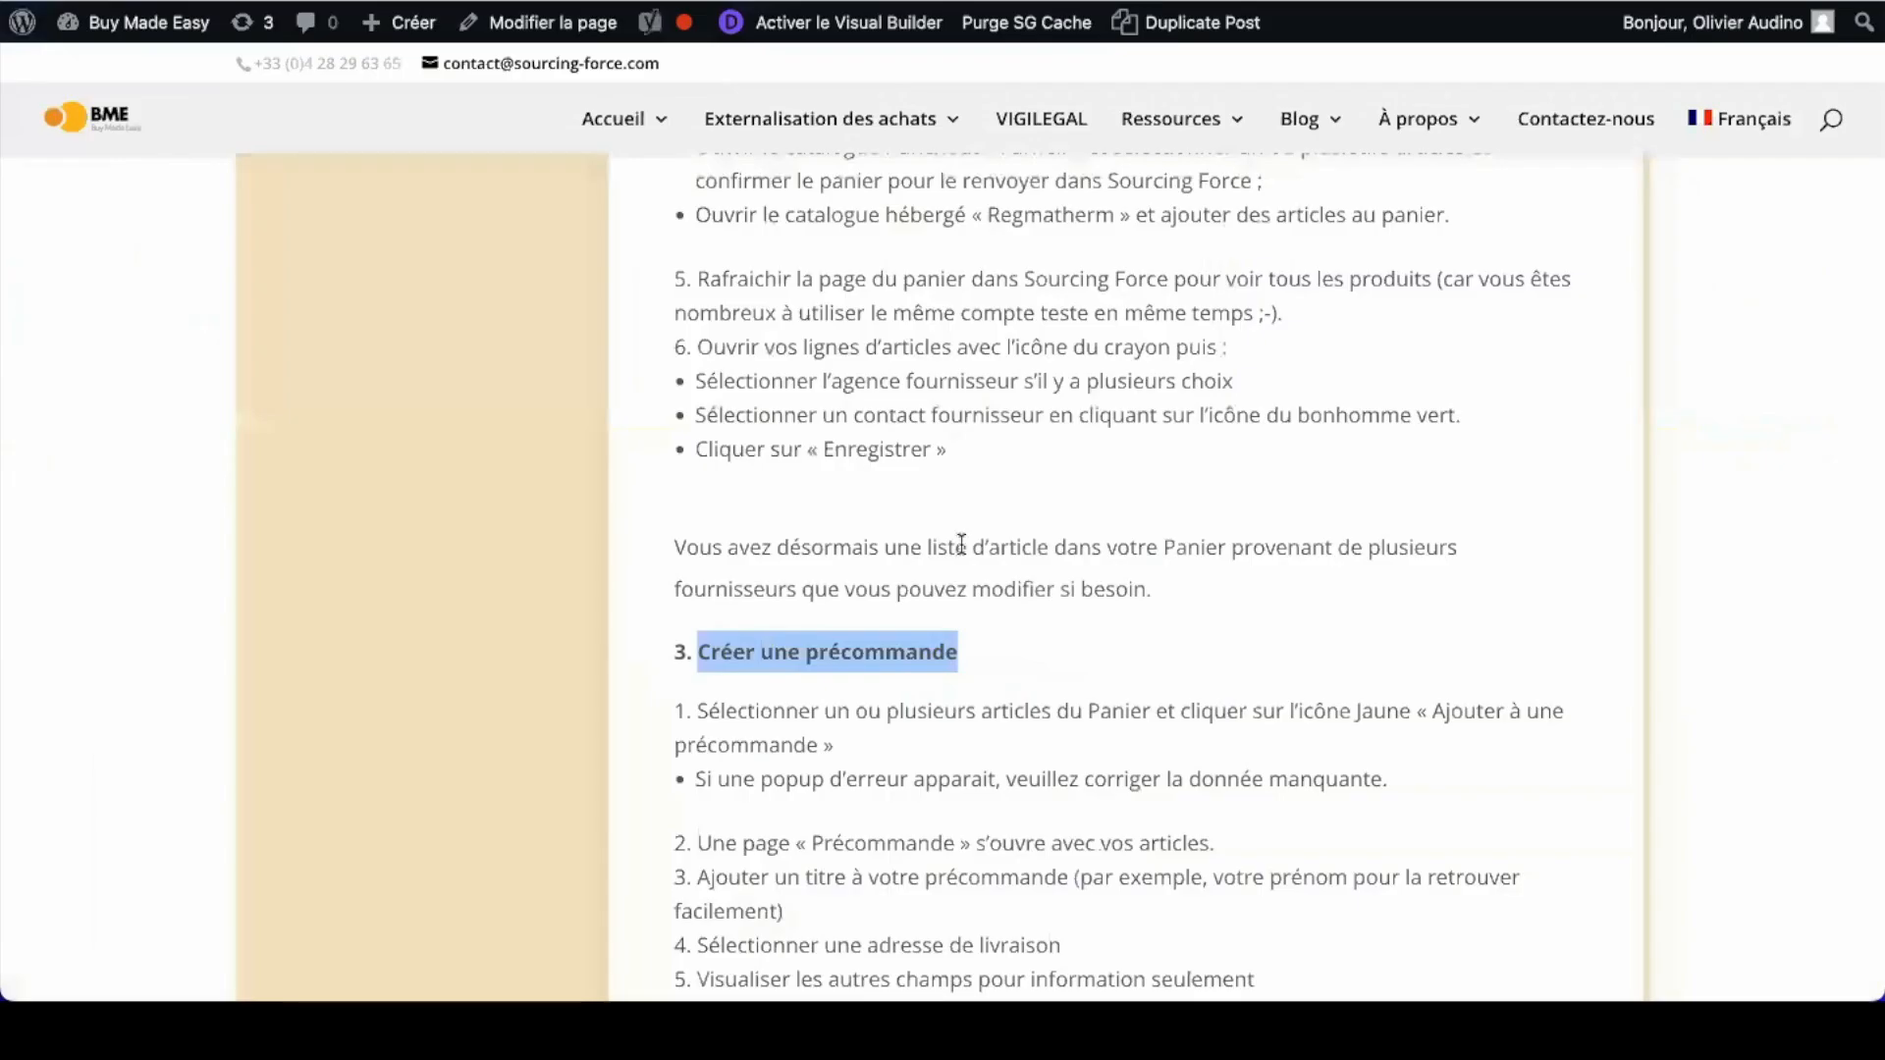
pyautogui.scroll(-3, 961, 543)
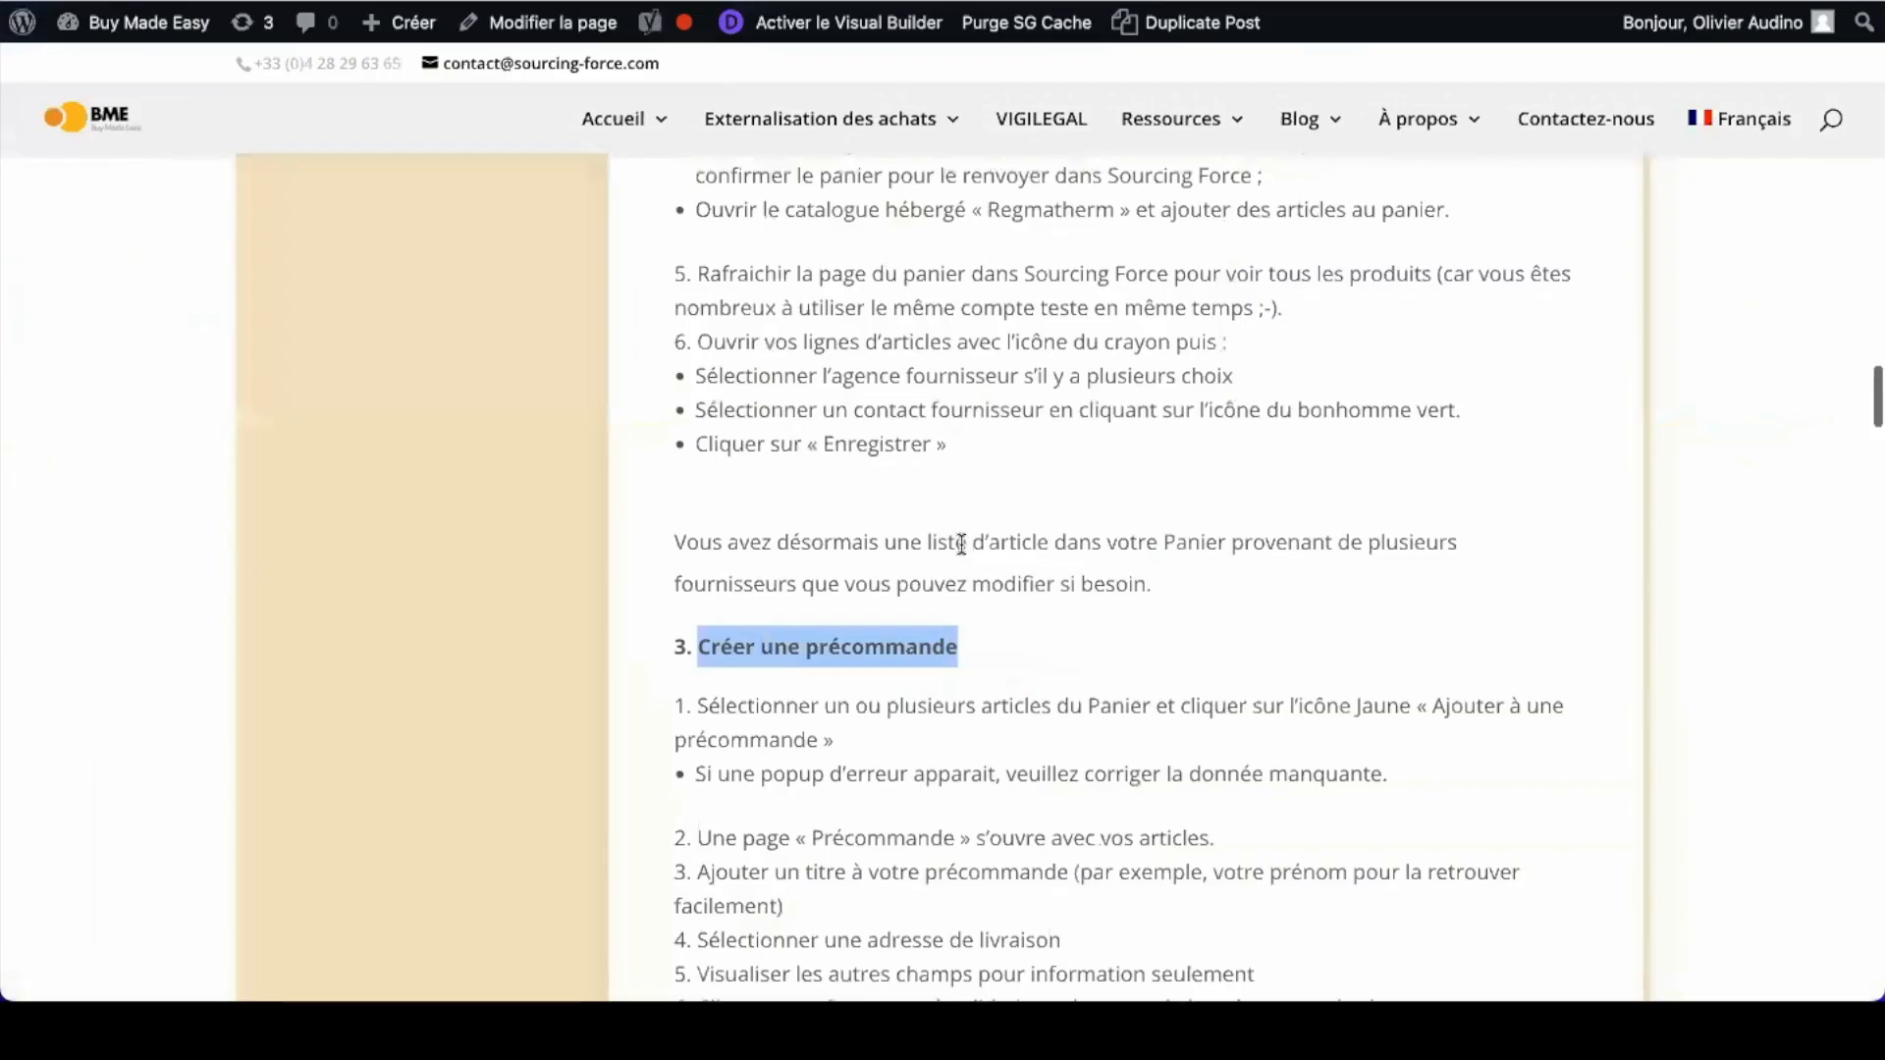
pyautogui.scroll(-1, 943, 582)
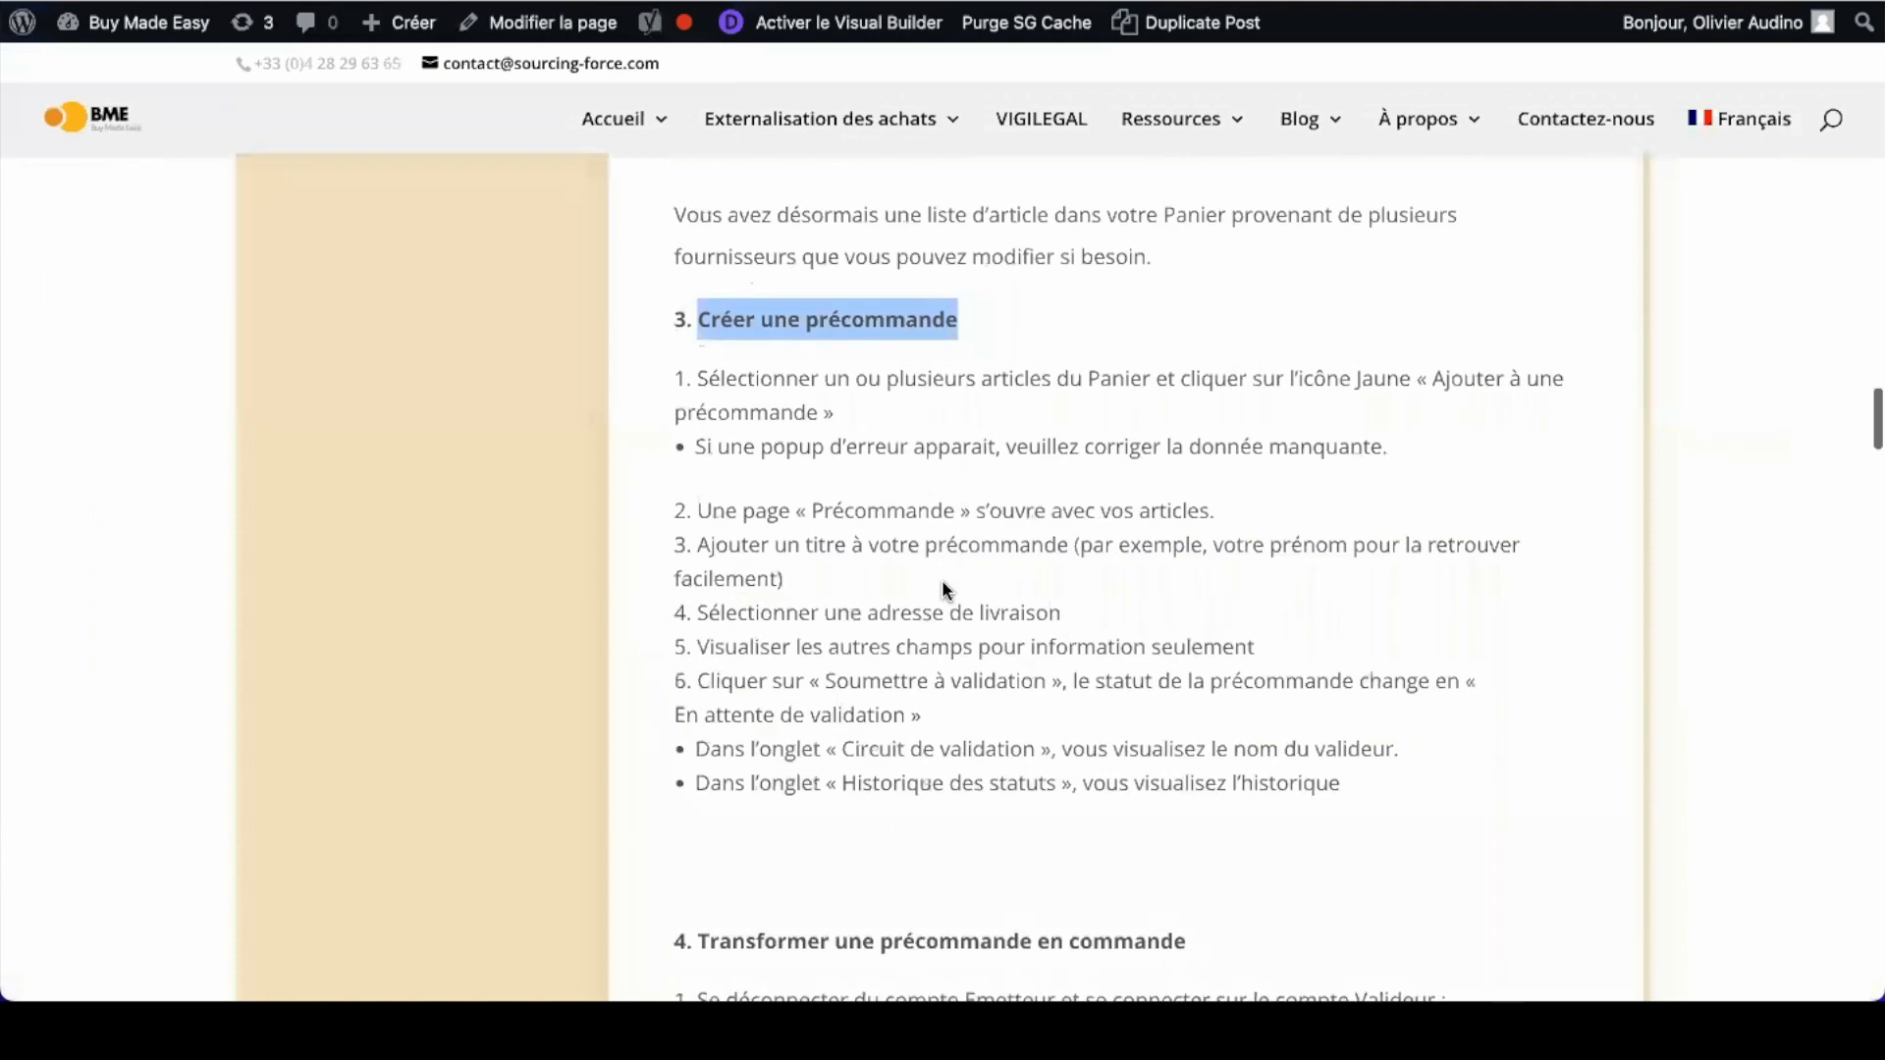
pyautogui.click(943, 582)
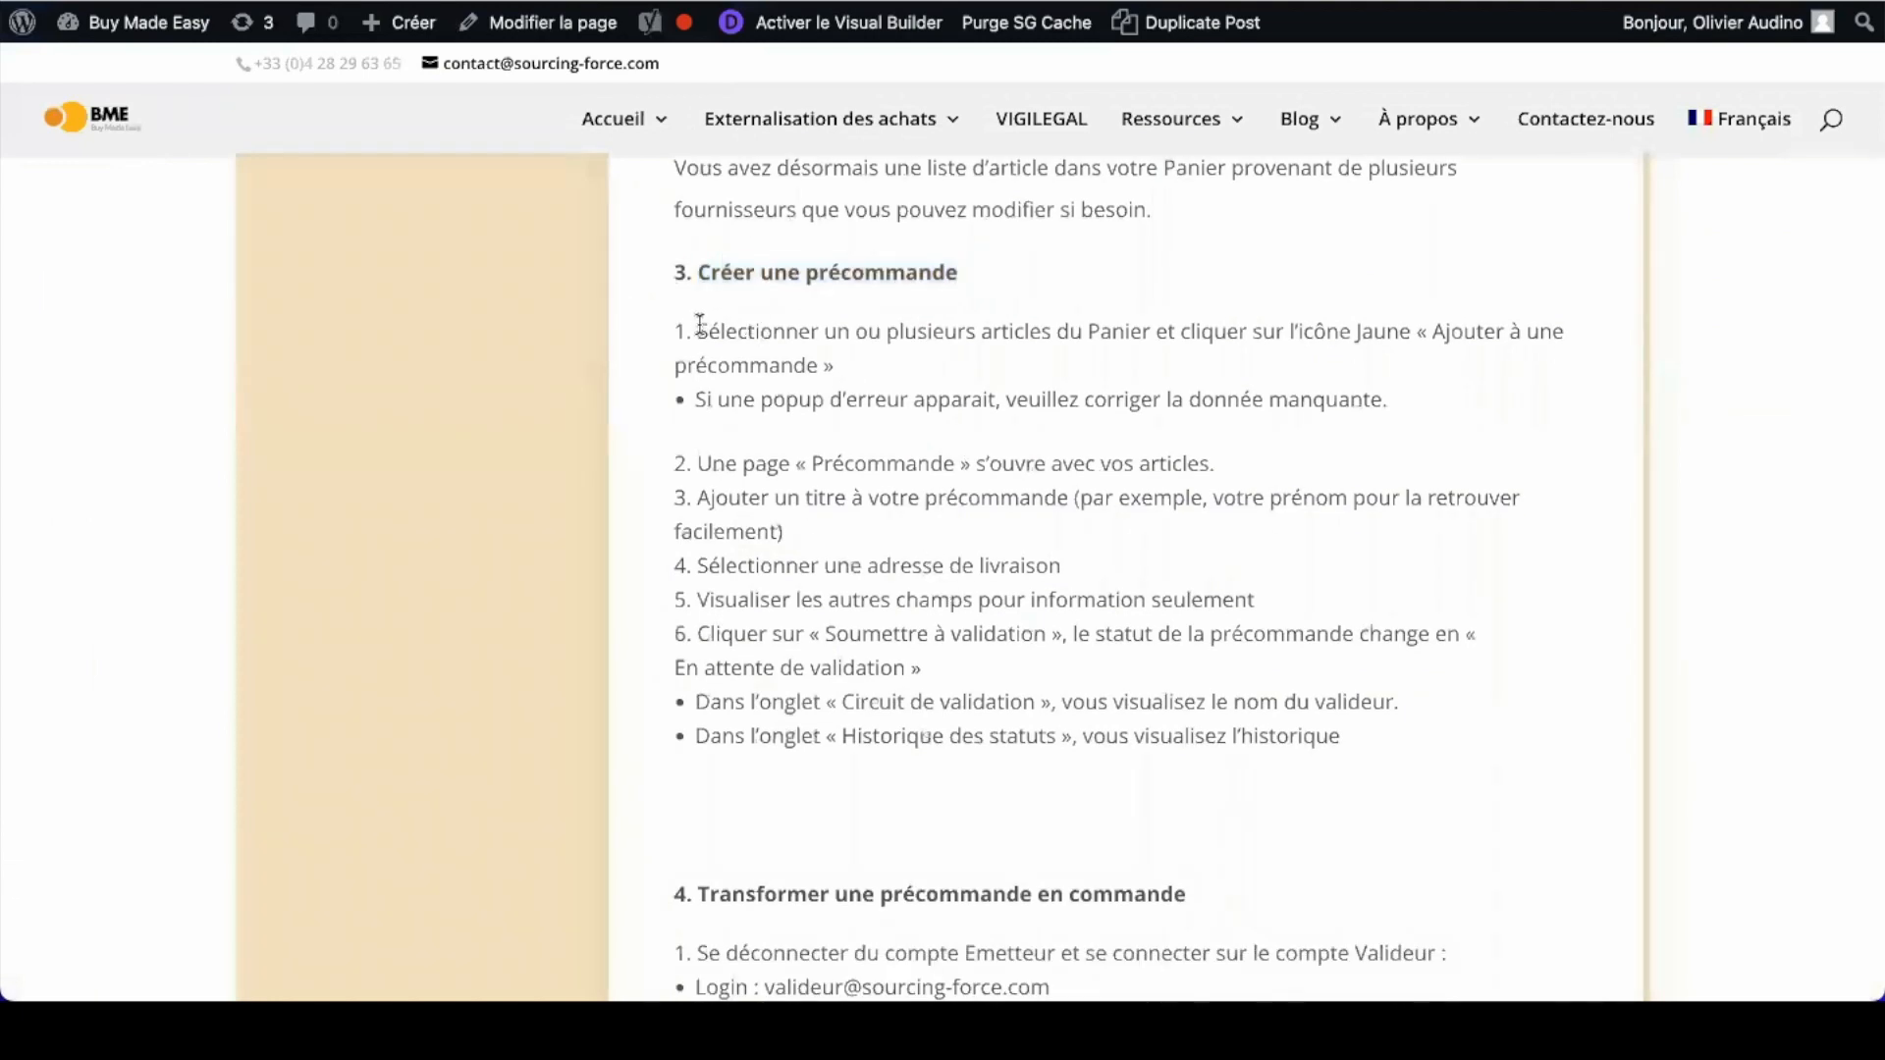
pyautogui.moveTo(698, 330); pyautogui.dragTo(837, 365)
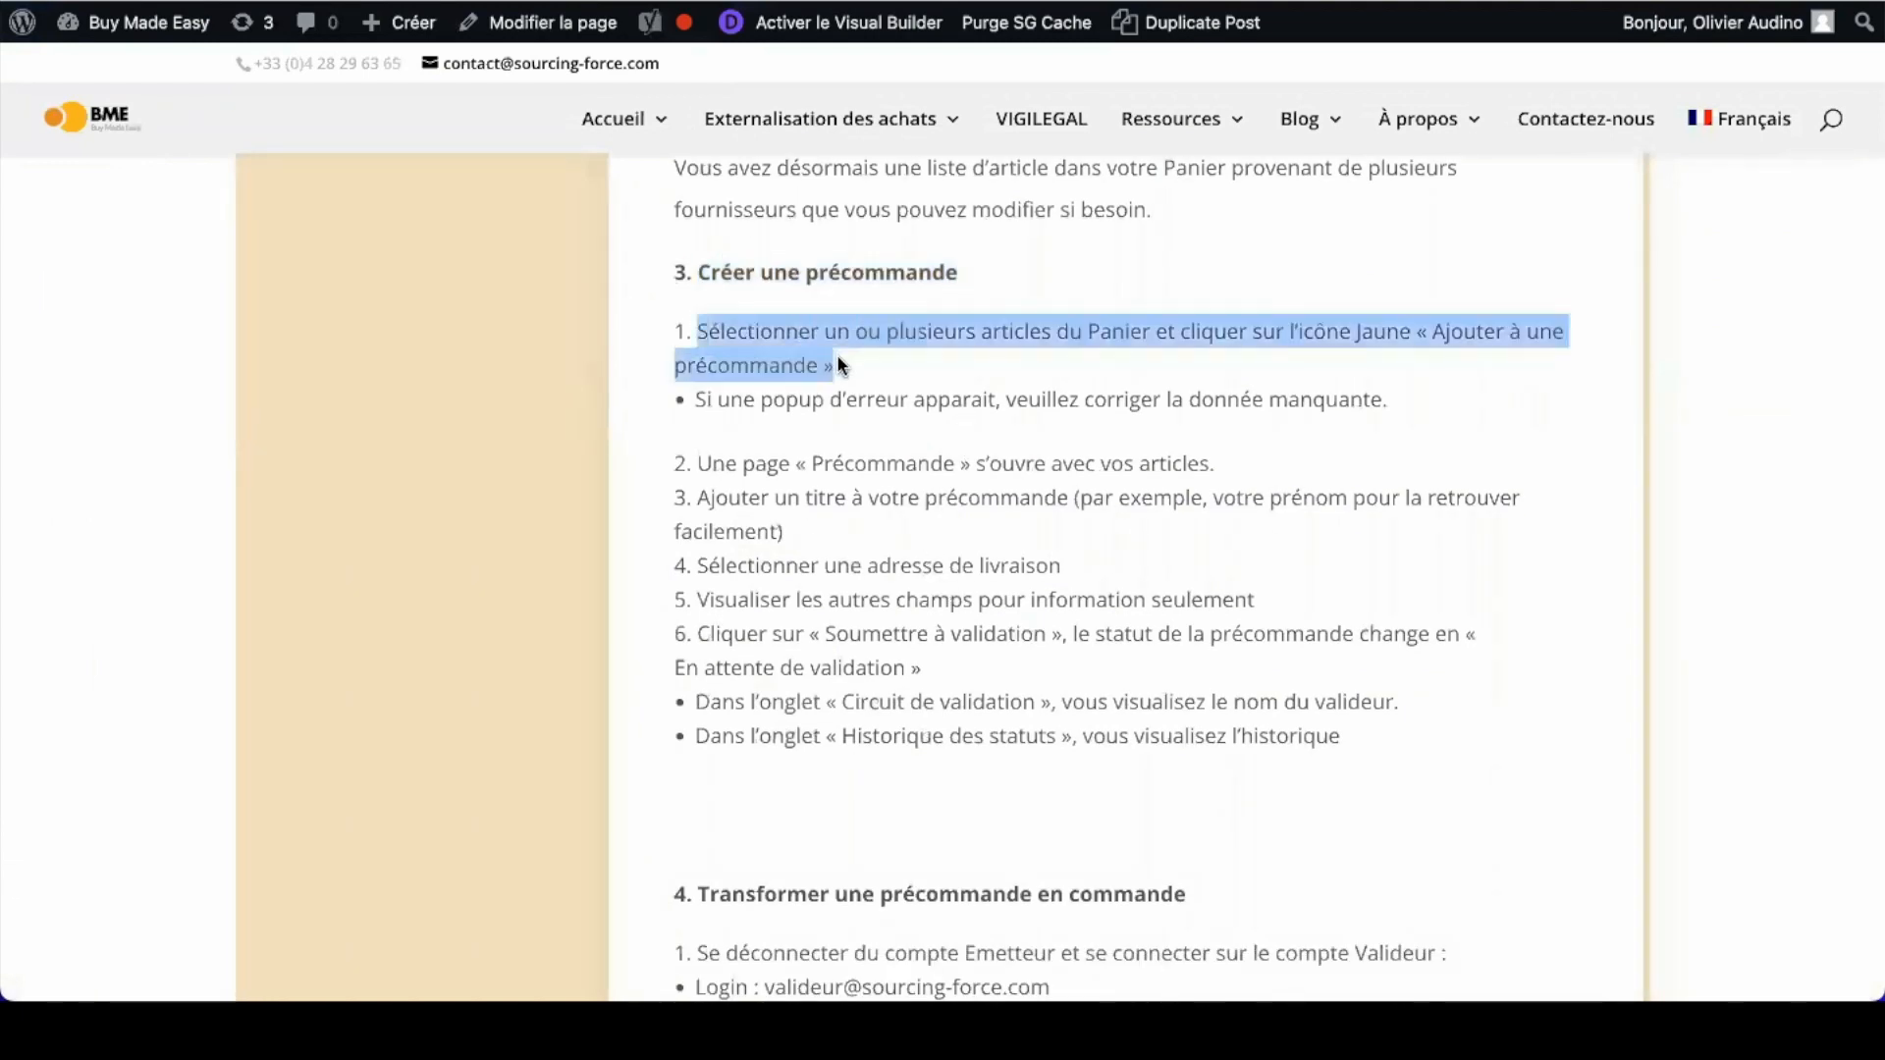
pyautogui.scroll(-1, 707, 402)
pyautogui.moveTo(699, 408); pyautogui.dragTo(1048, 410)
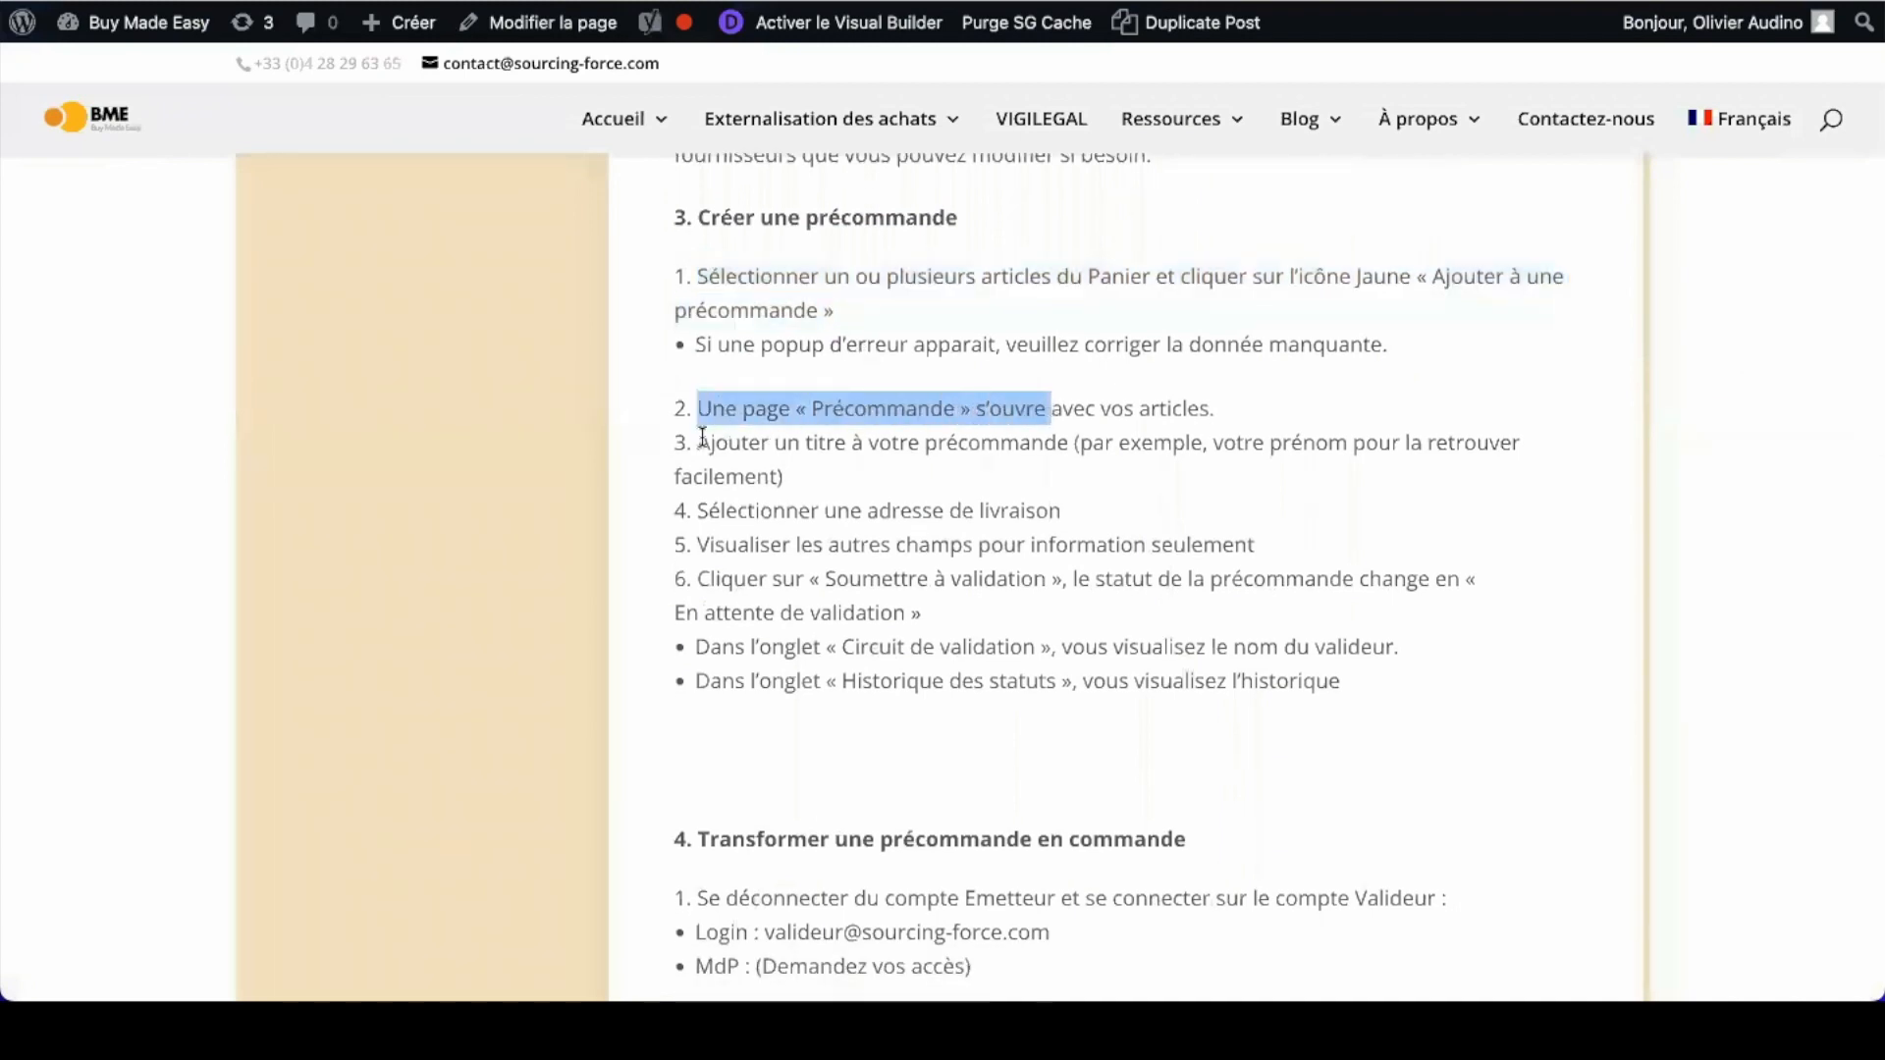
pyautogui.moveTo(703, 437); pyautogui.dragTo(864, 444)
pyautogui.moveTo(868, 511); pyautogui.dragTo(1019, 517)
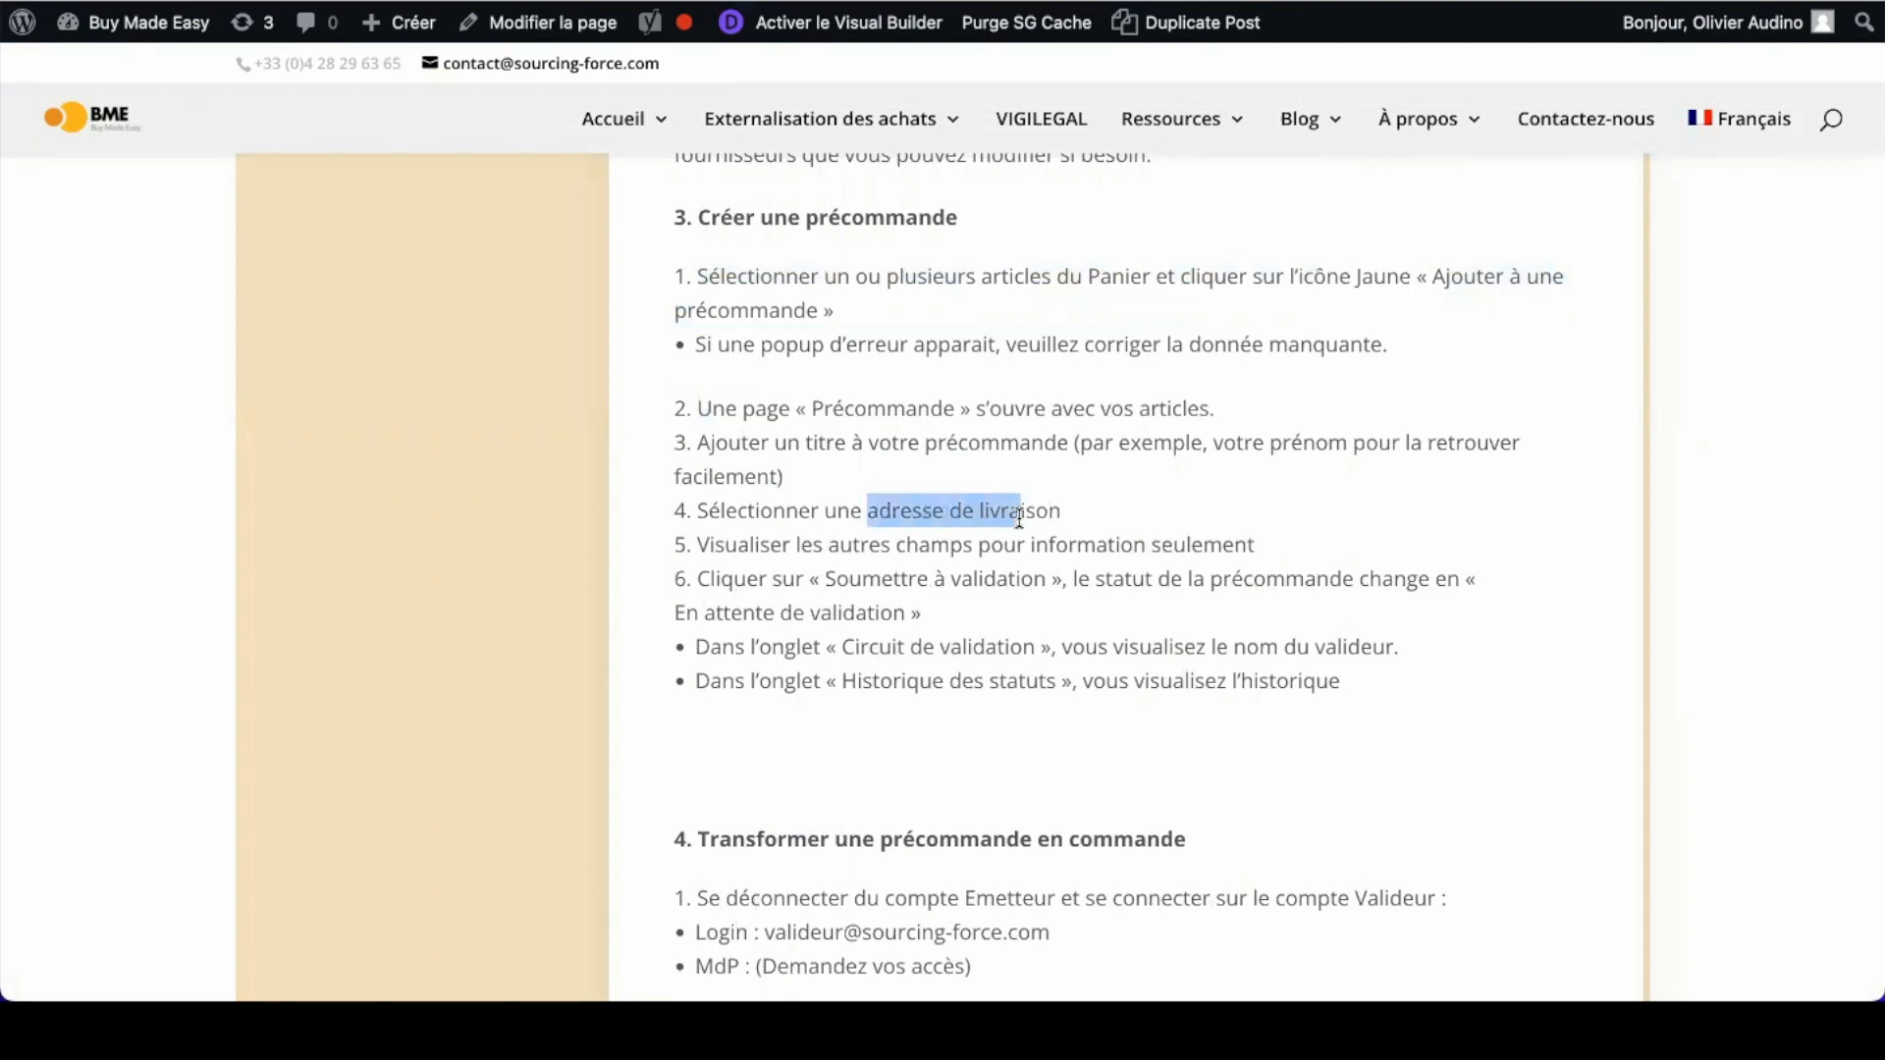
pyautogui.moveTo(751, 545); pyautogui.dragTo(1064, 546)
pyautogui.scroll(-2, 1062, 546)
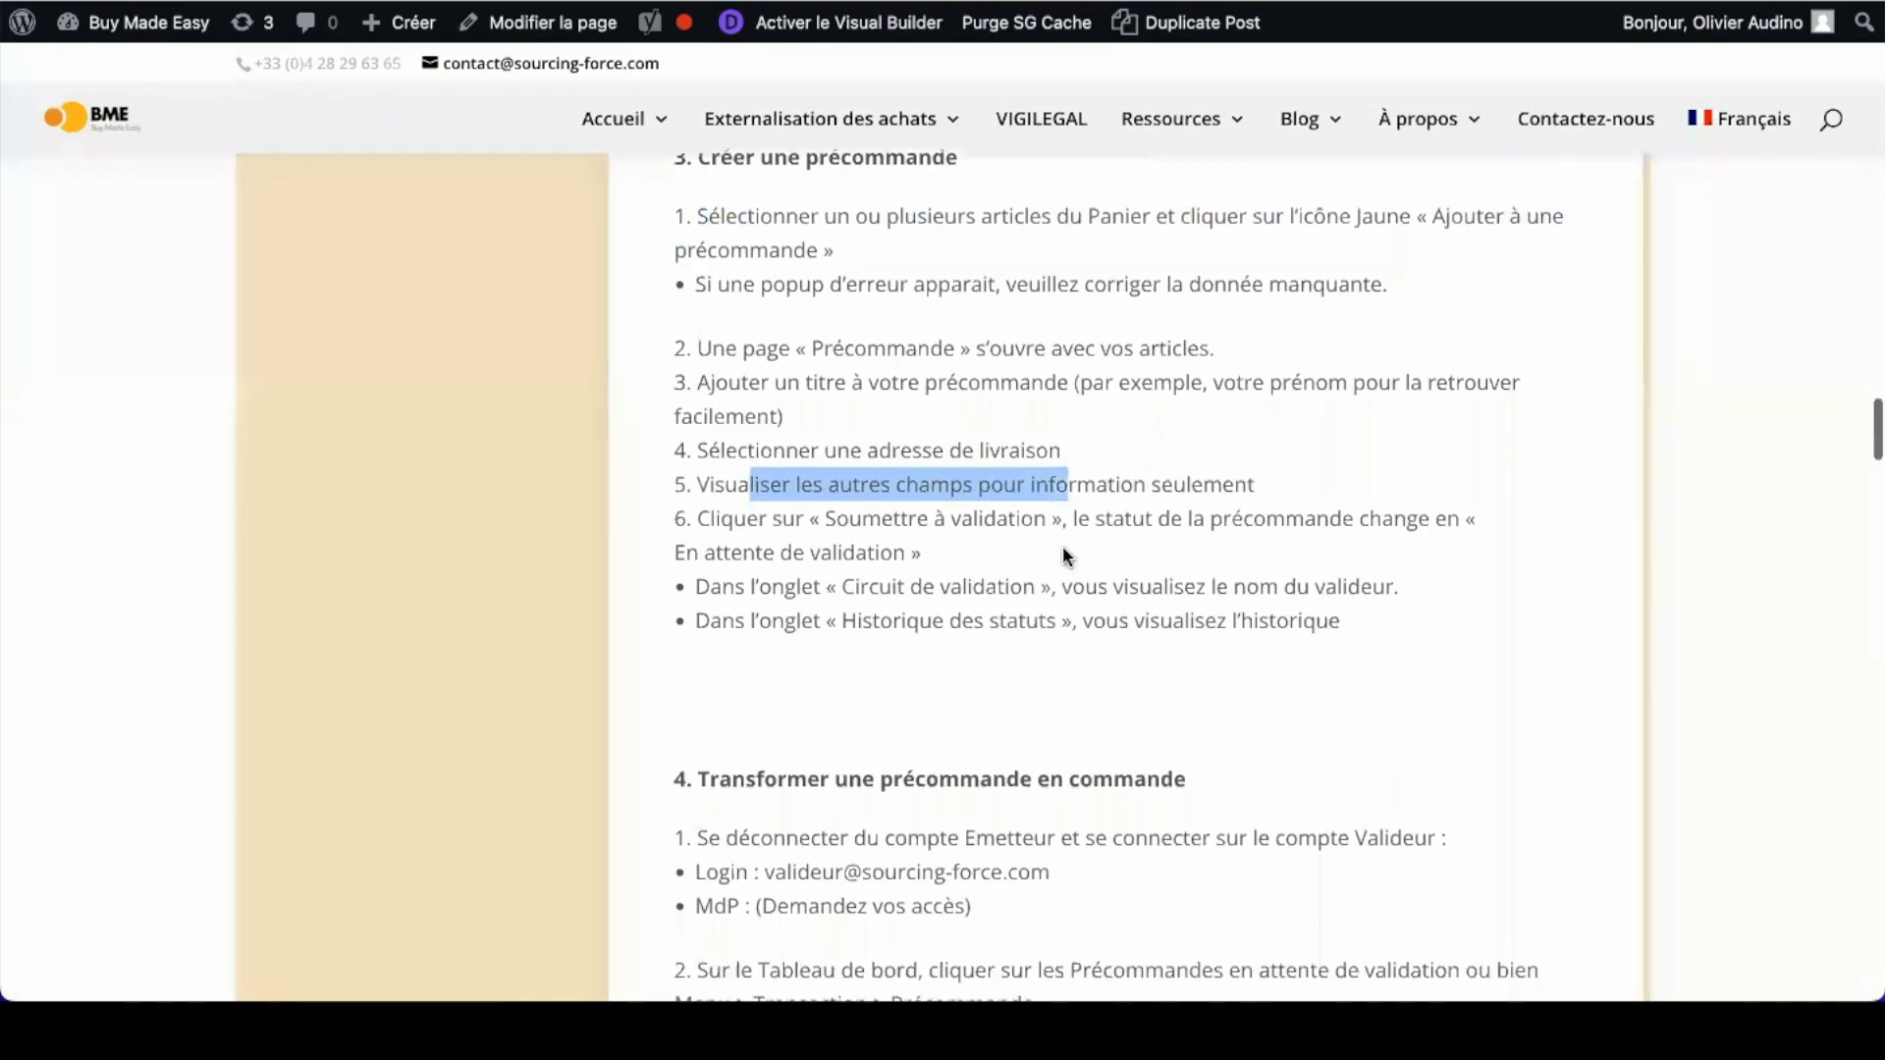
pyautogui.moveTo(735, 483); pyautogui.dragTo(1048, 479)
pyautogui.moveTo(751, 550); pyautogui.dragTo(1374, 552)
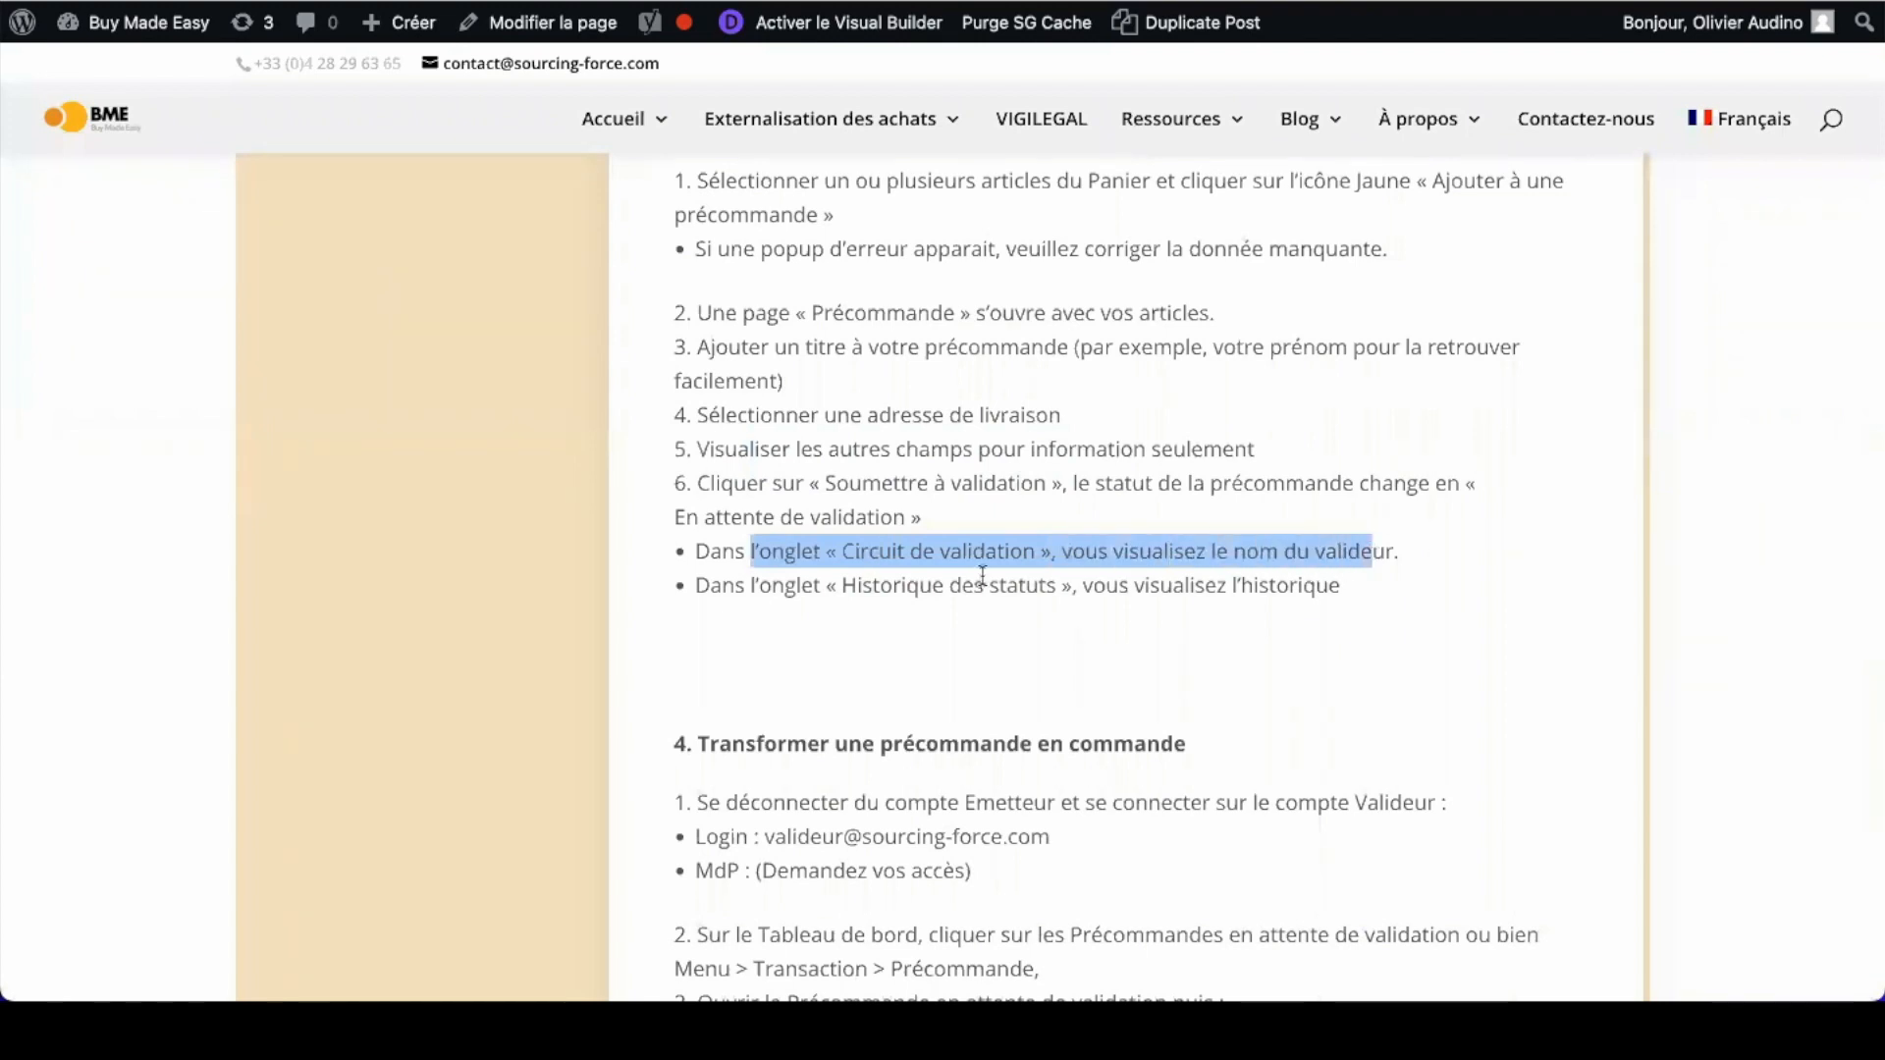
pyautogui.moveTo(772, 587); pyautogui.dragTo(1268, 573)
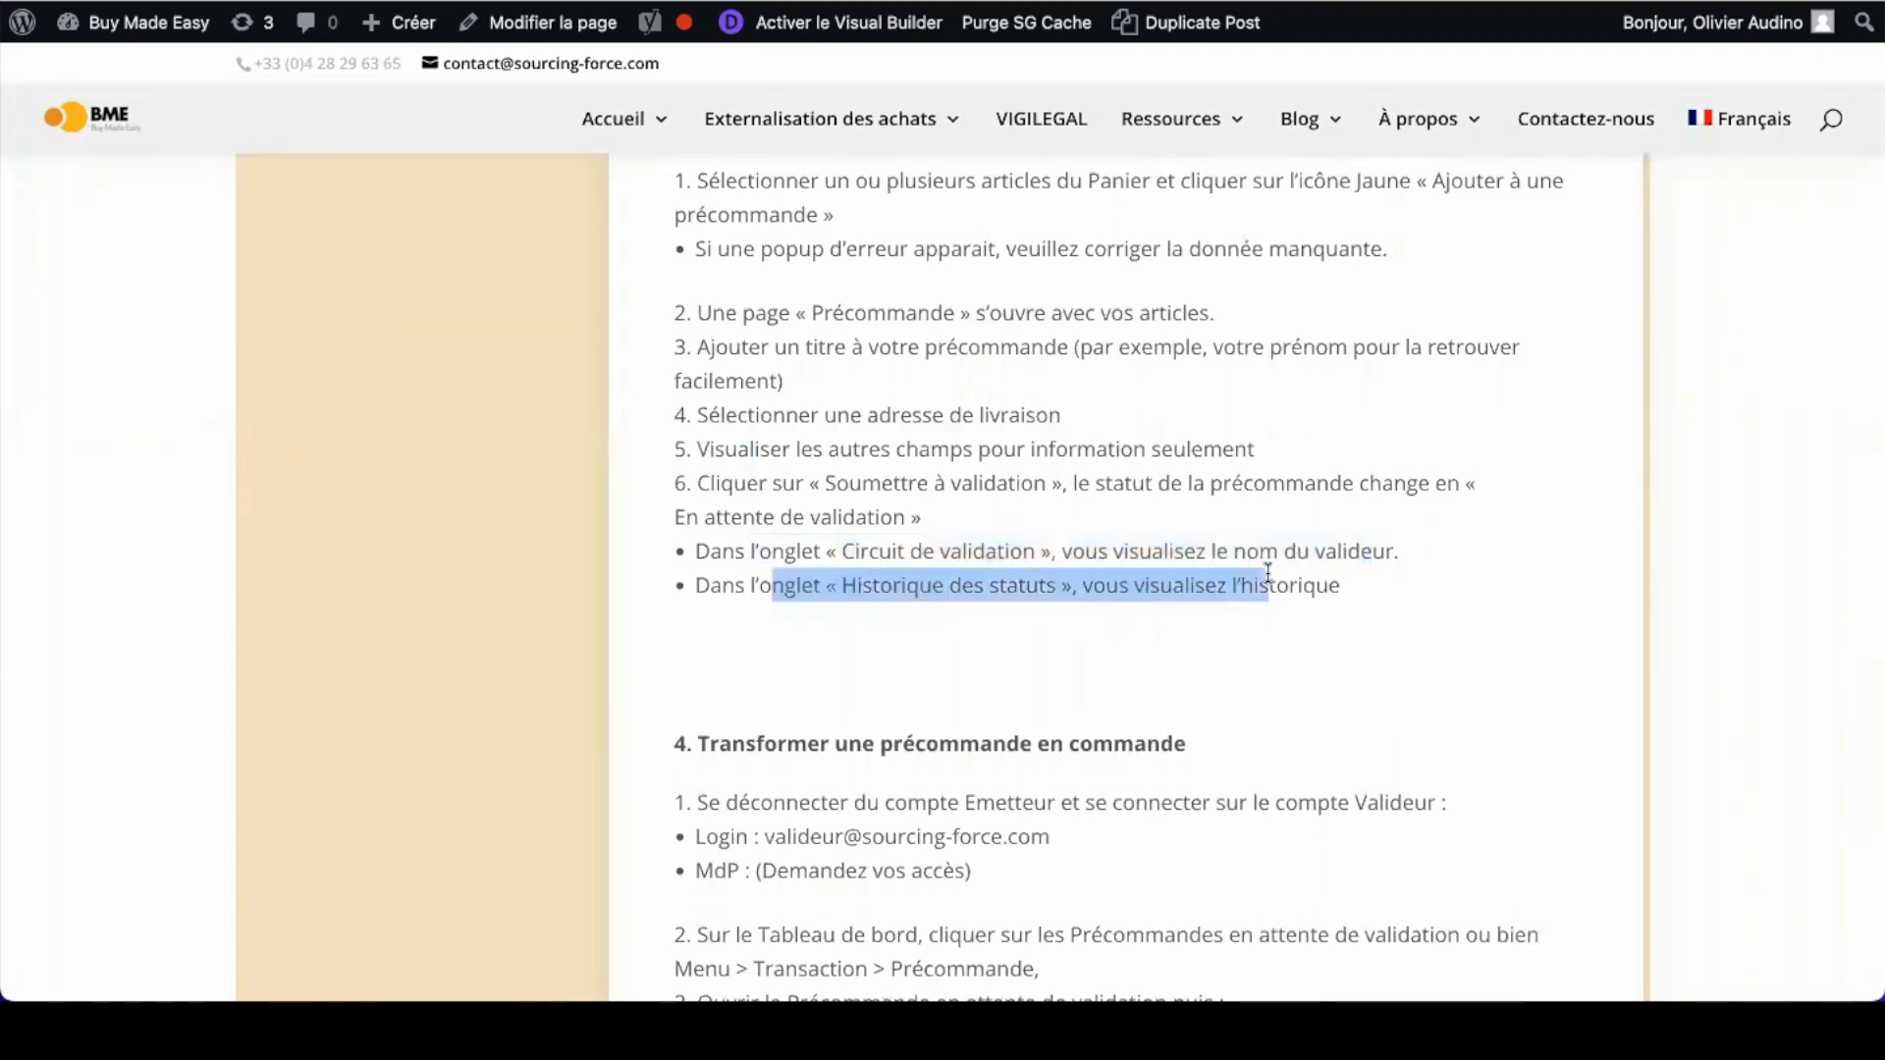
pyautogui.scroll(-5, 1268, 573)
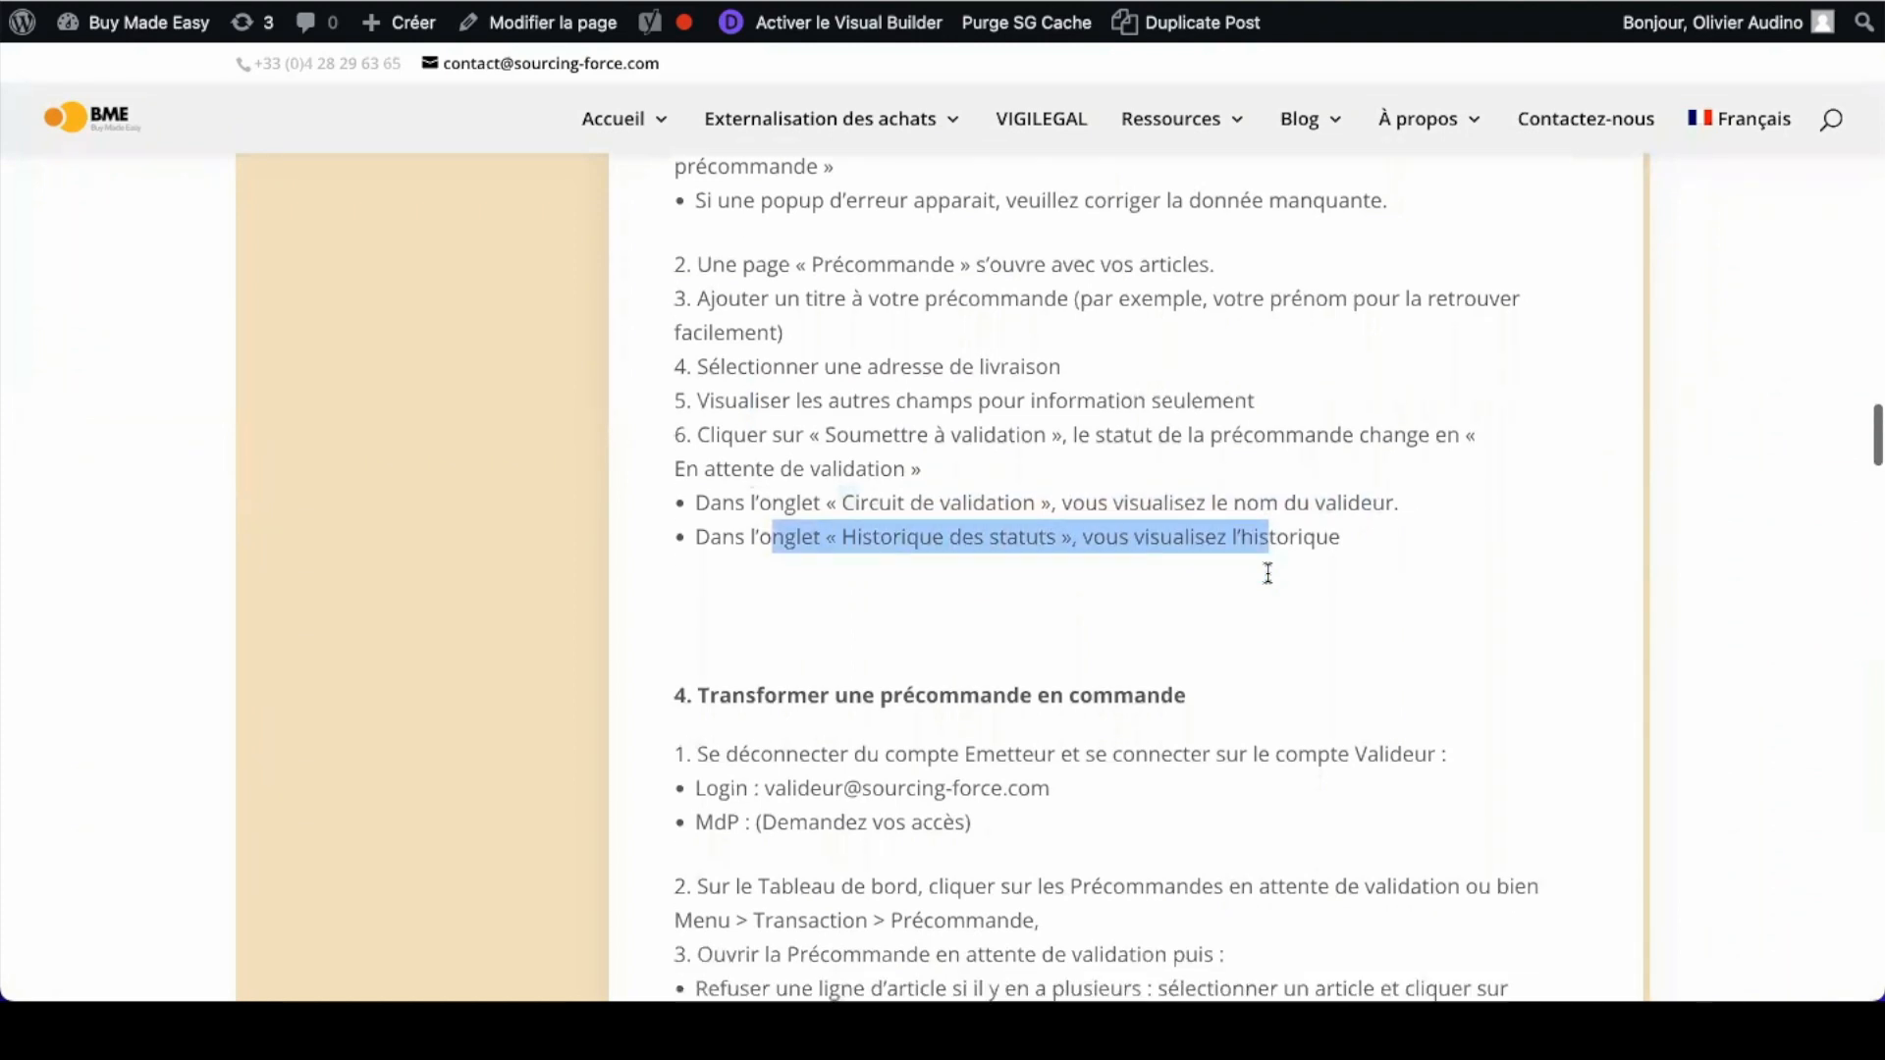
pyautogui.scroll(-5, 1266, 572)
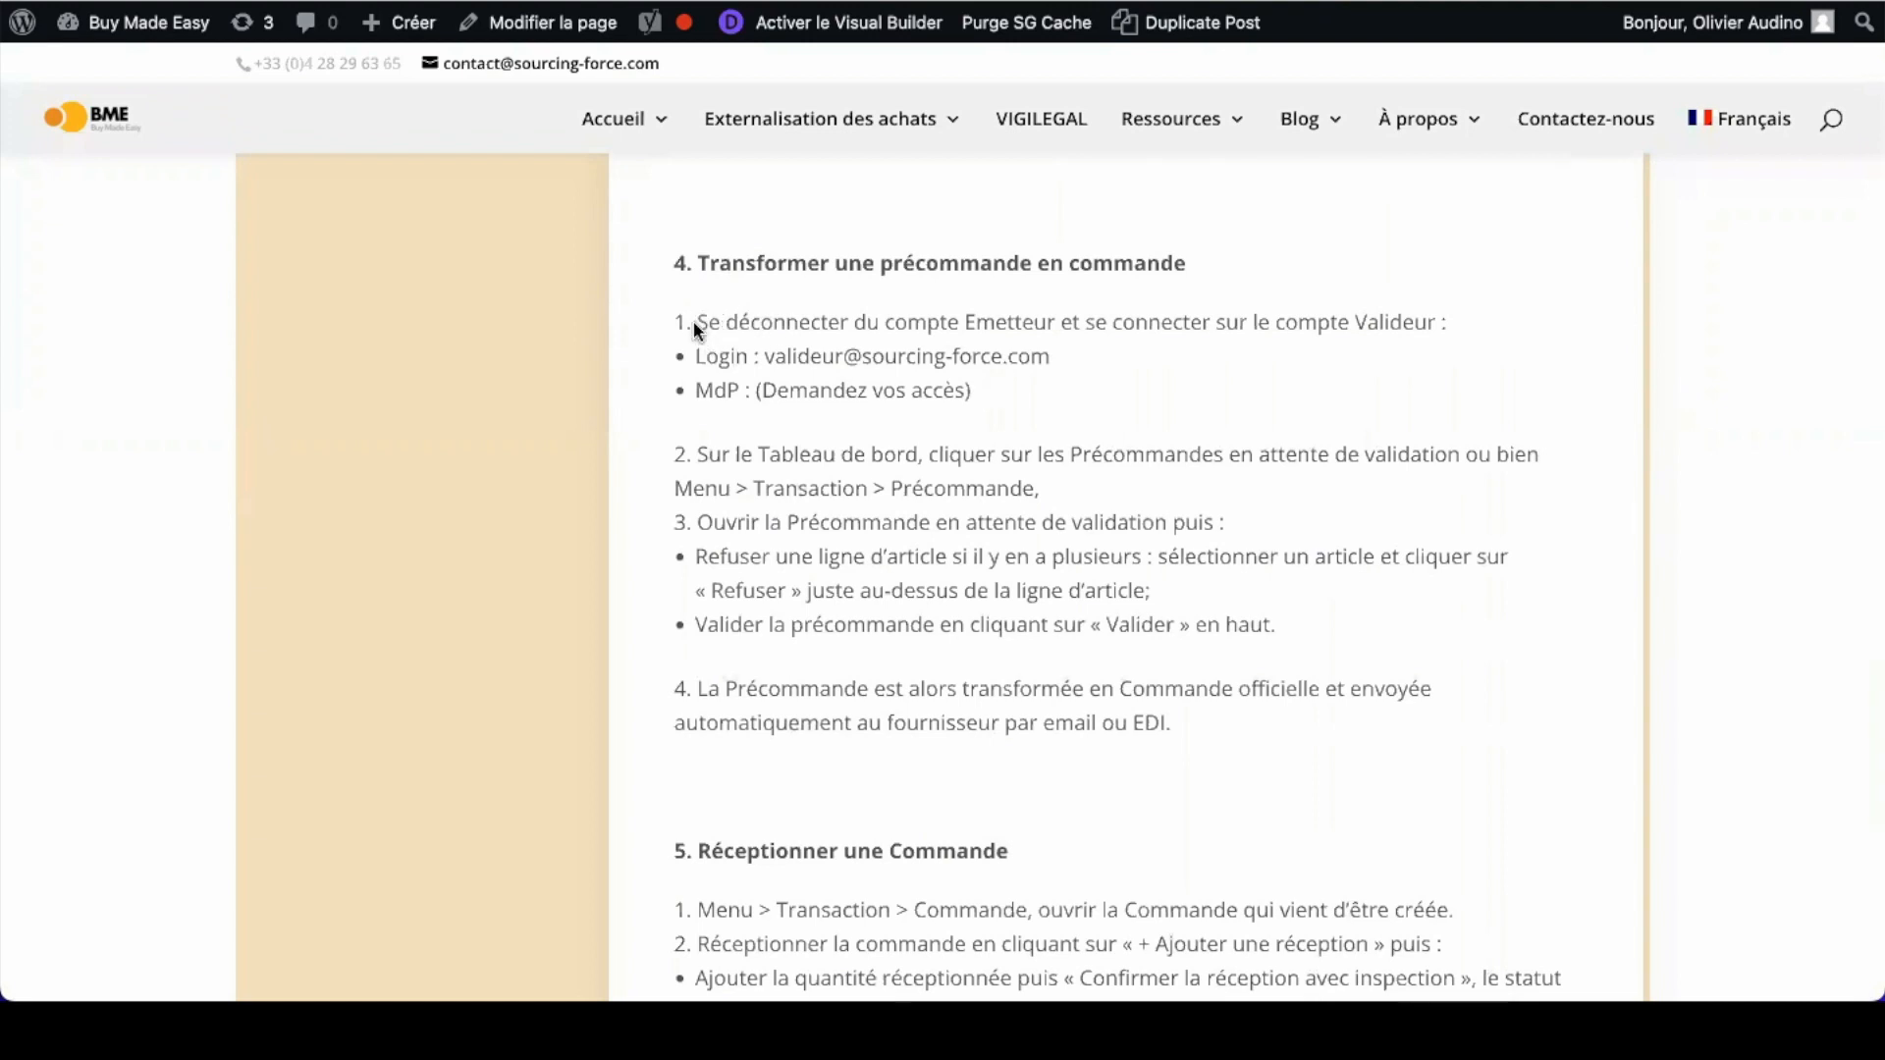
pyautogui.moveTo(977, 322); pyautogui.dragTo(1055, 322)
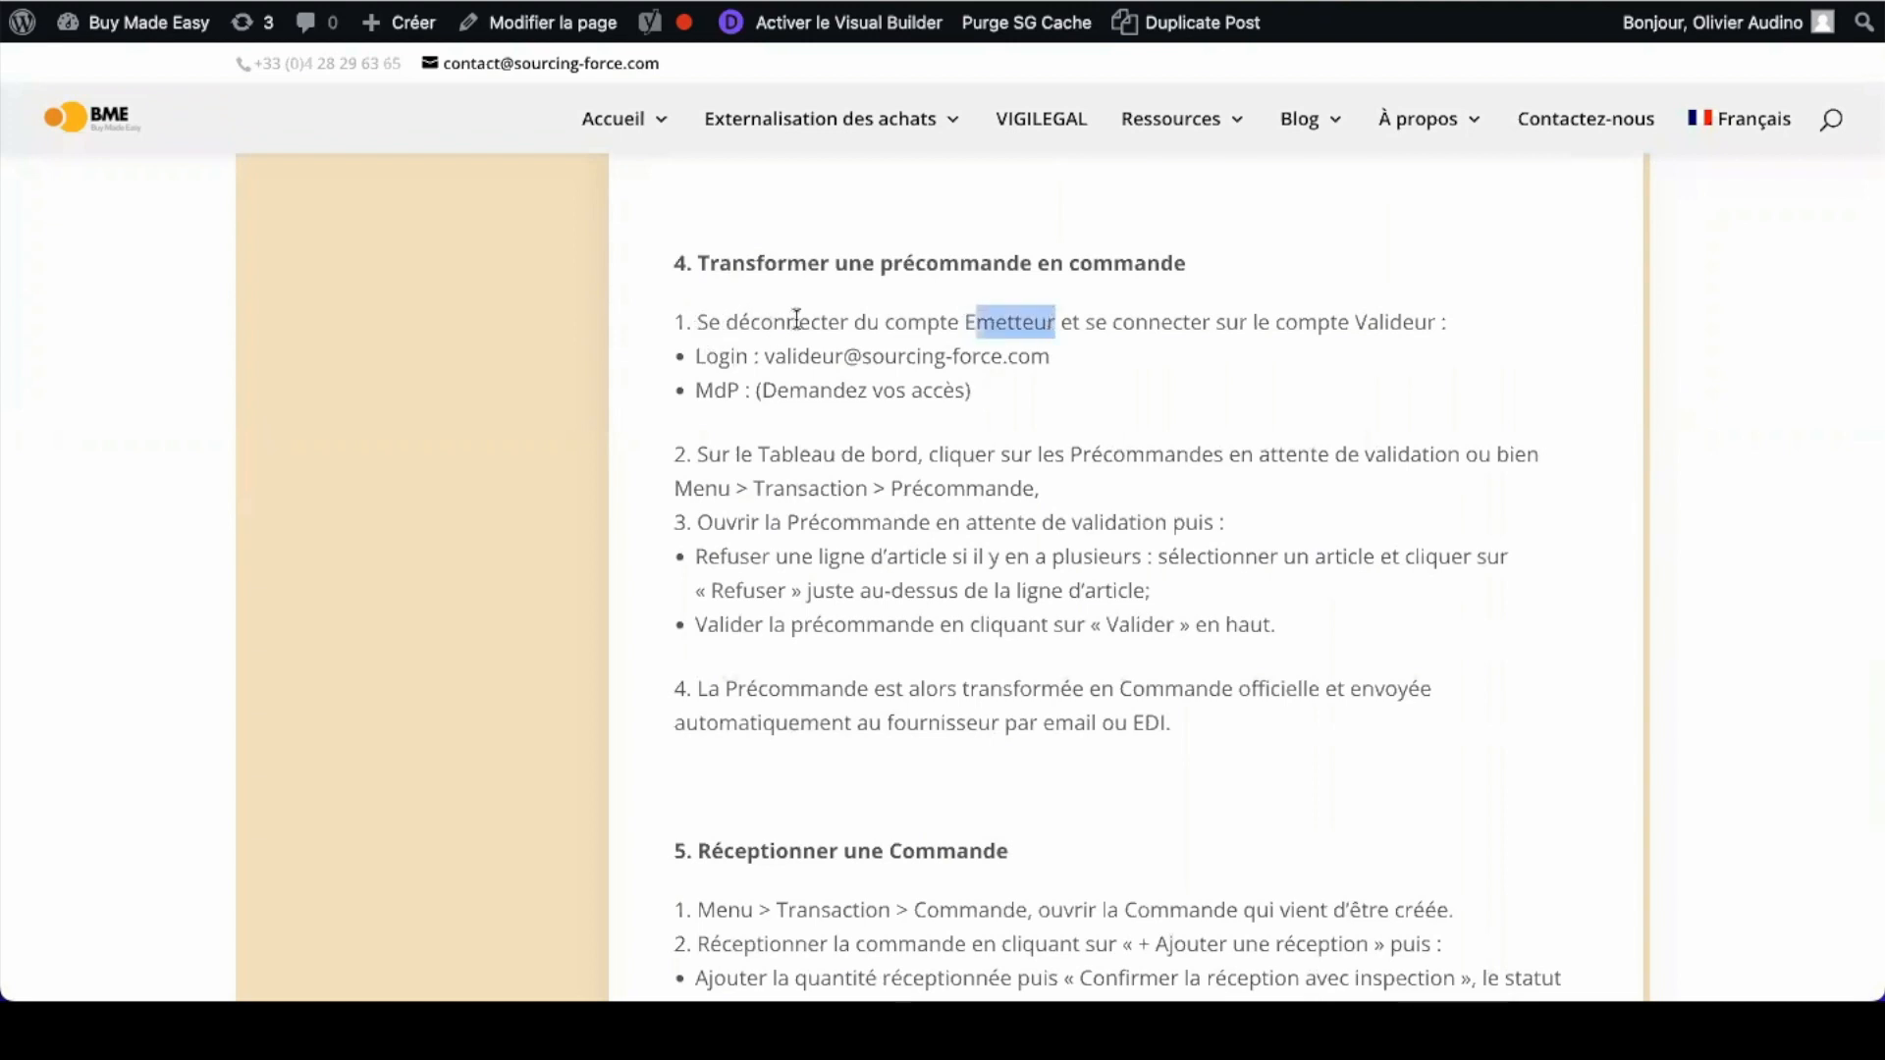
pyautogui.click(995, 316)
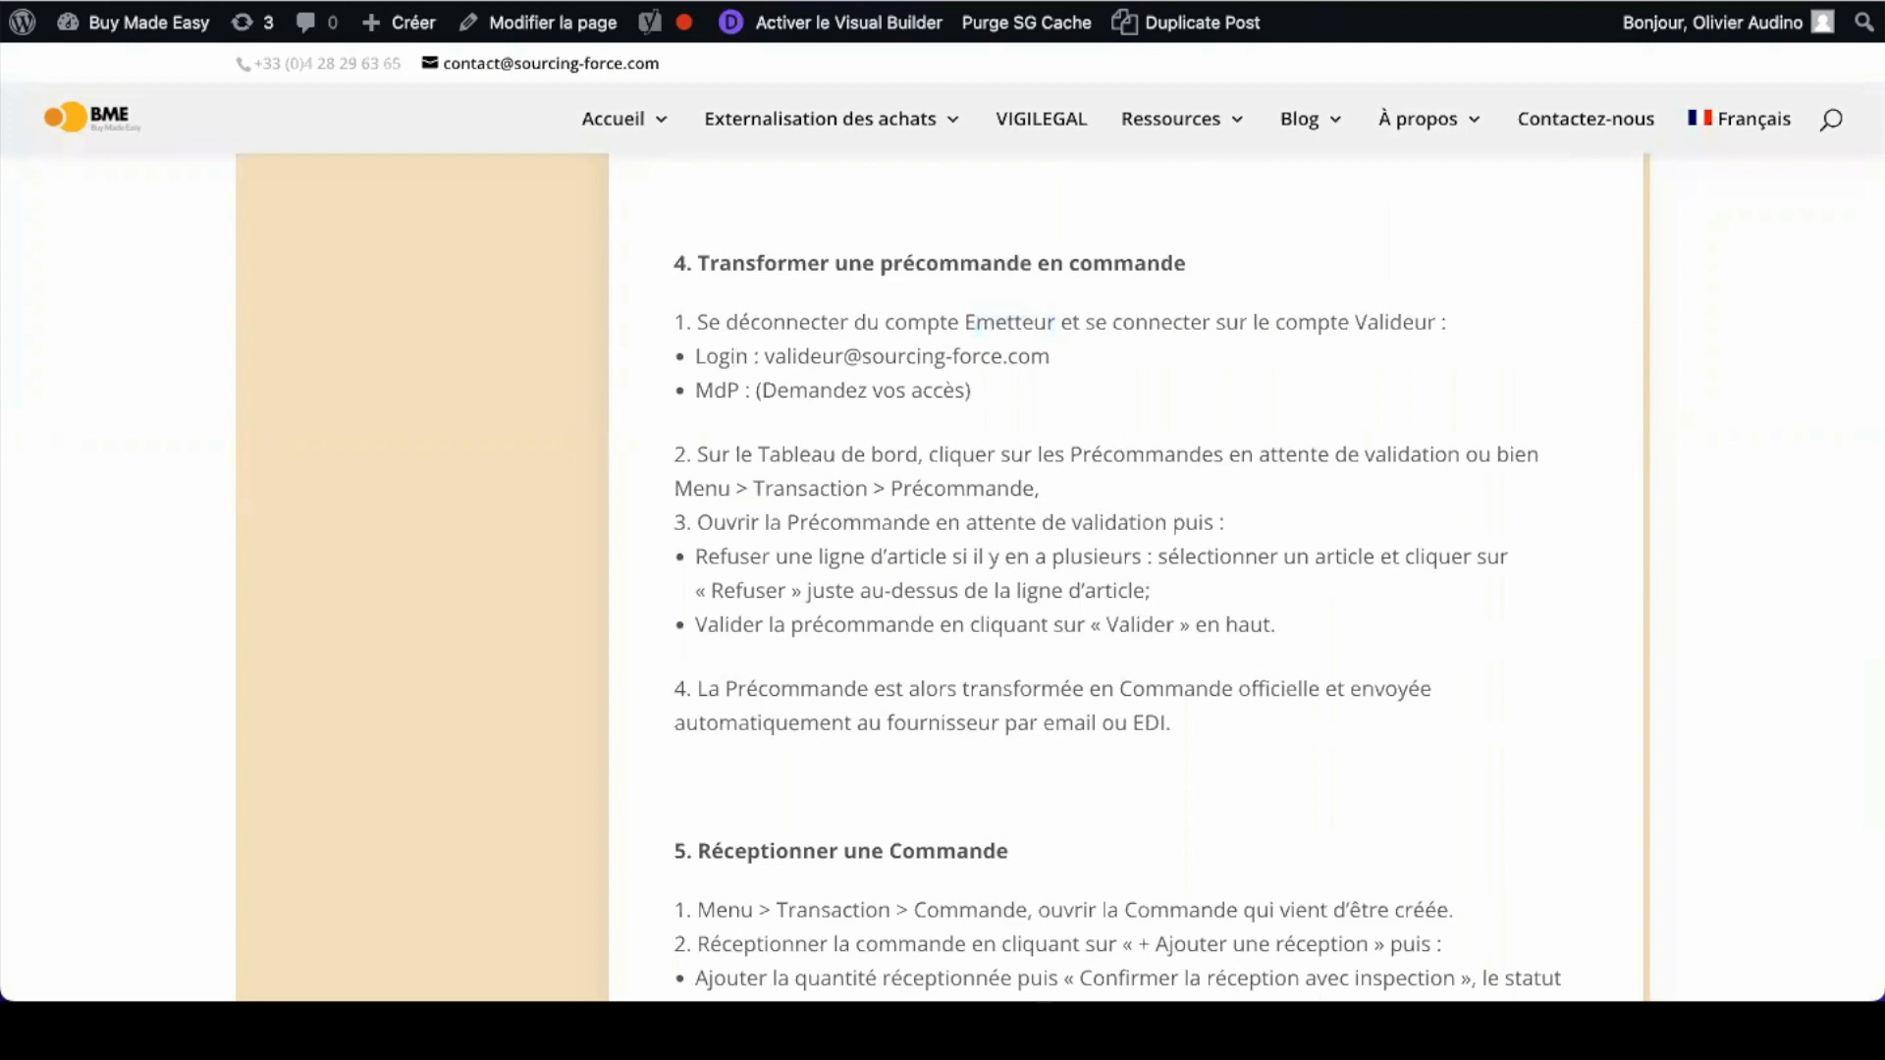
pyautogui.moveTo(973, 330)
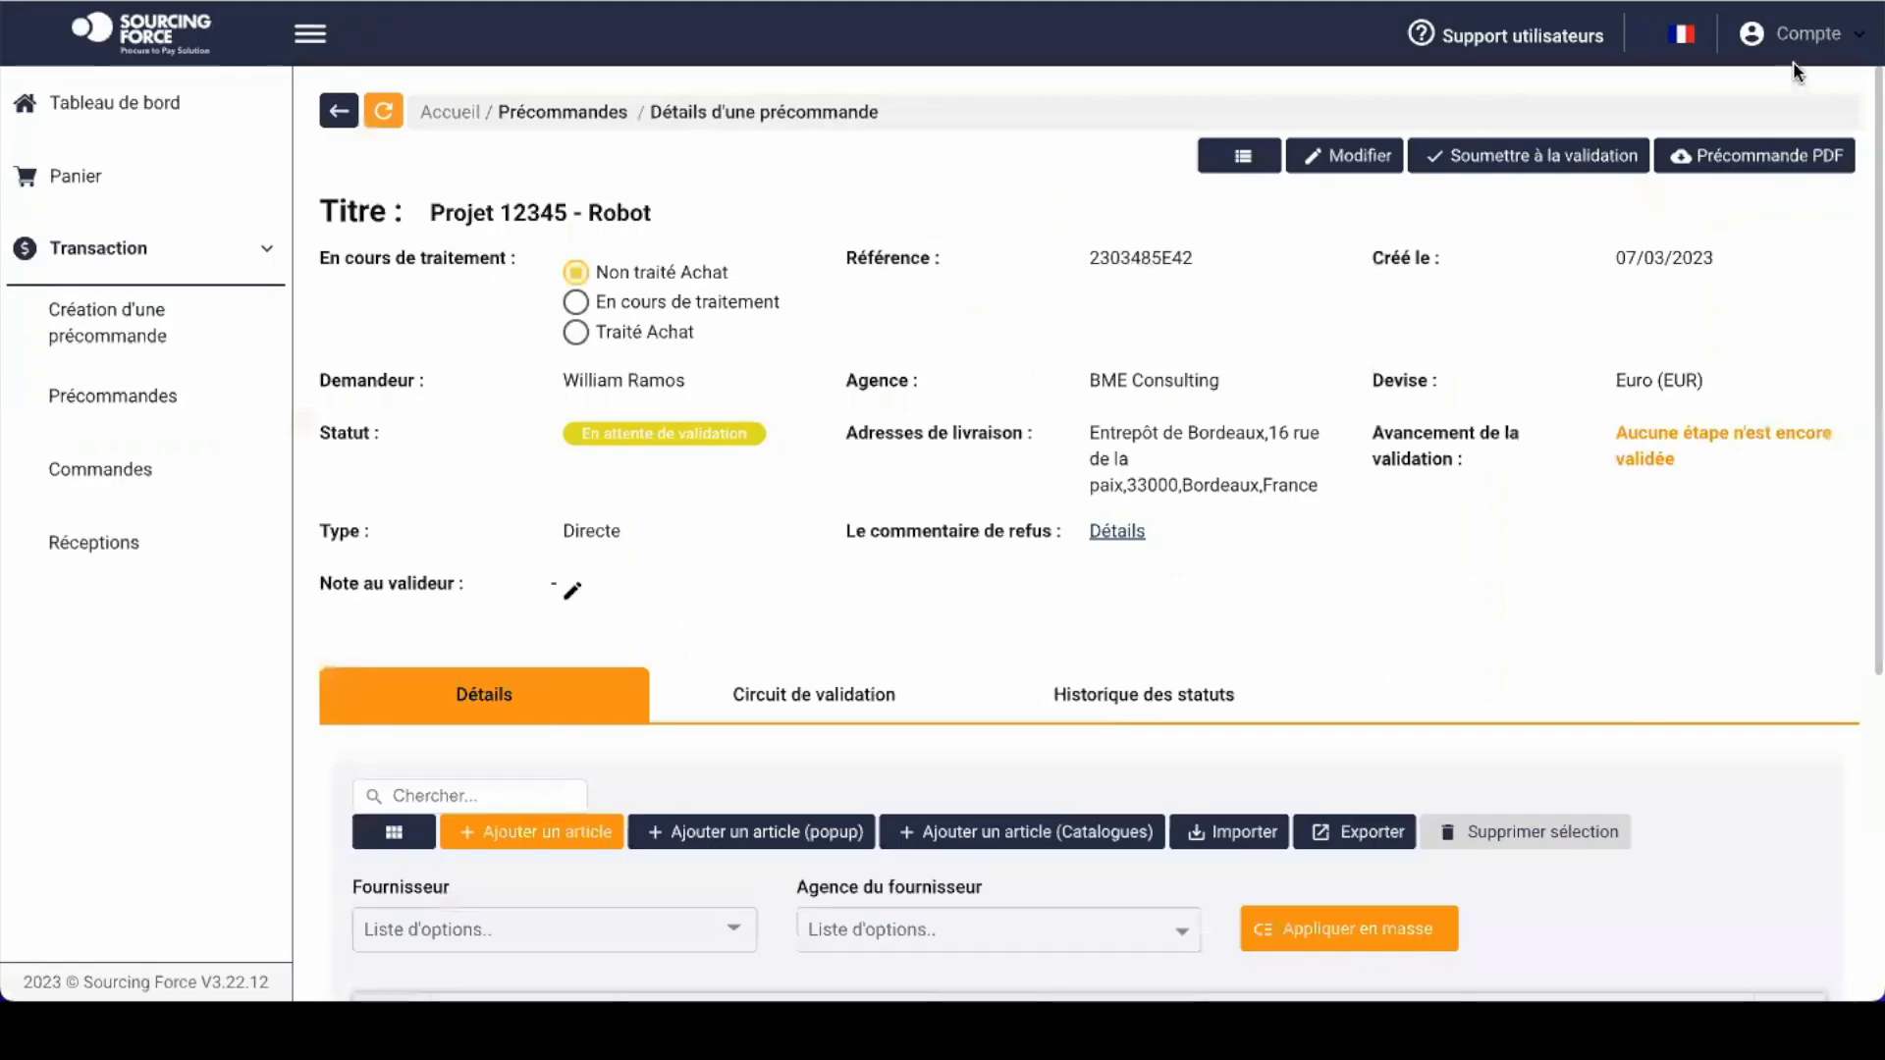
# Step: Log out of the requester account and sign in with the validator's login e-mail
pyautogui.click(1793, 51)
pyautogui.click(1653, 322)
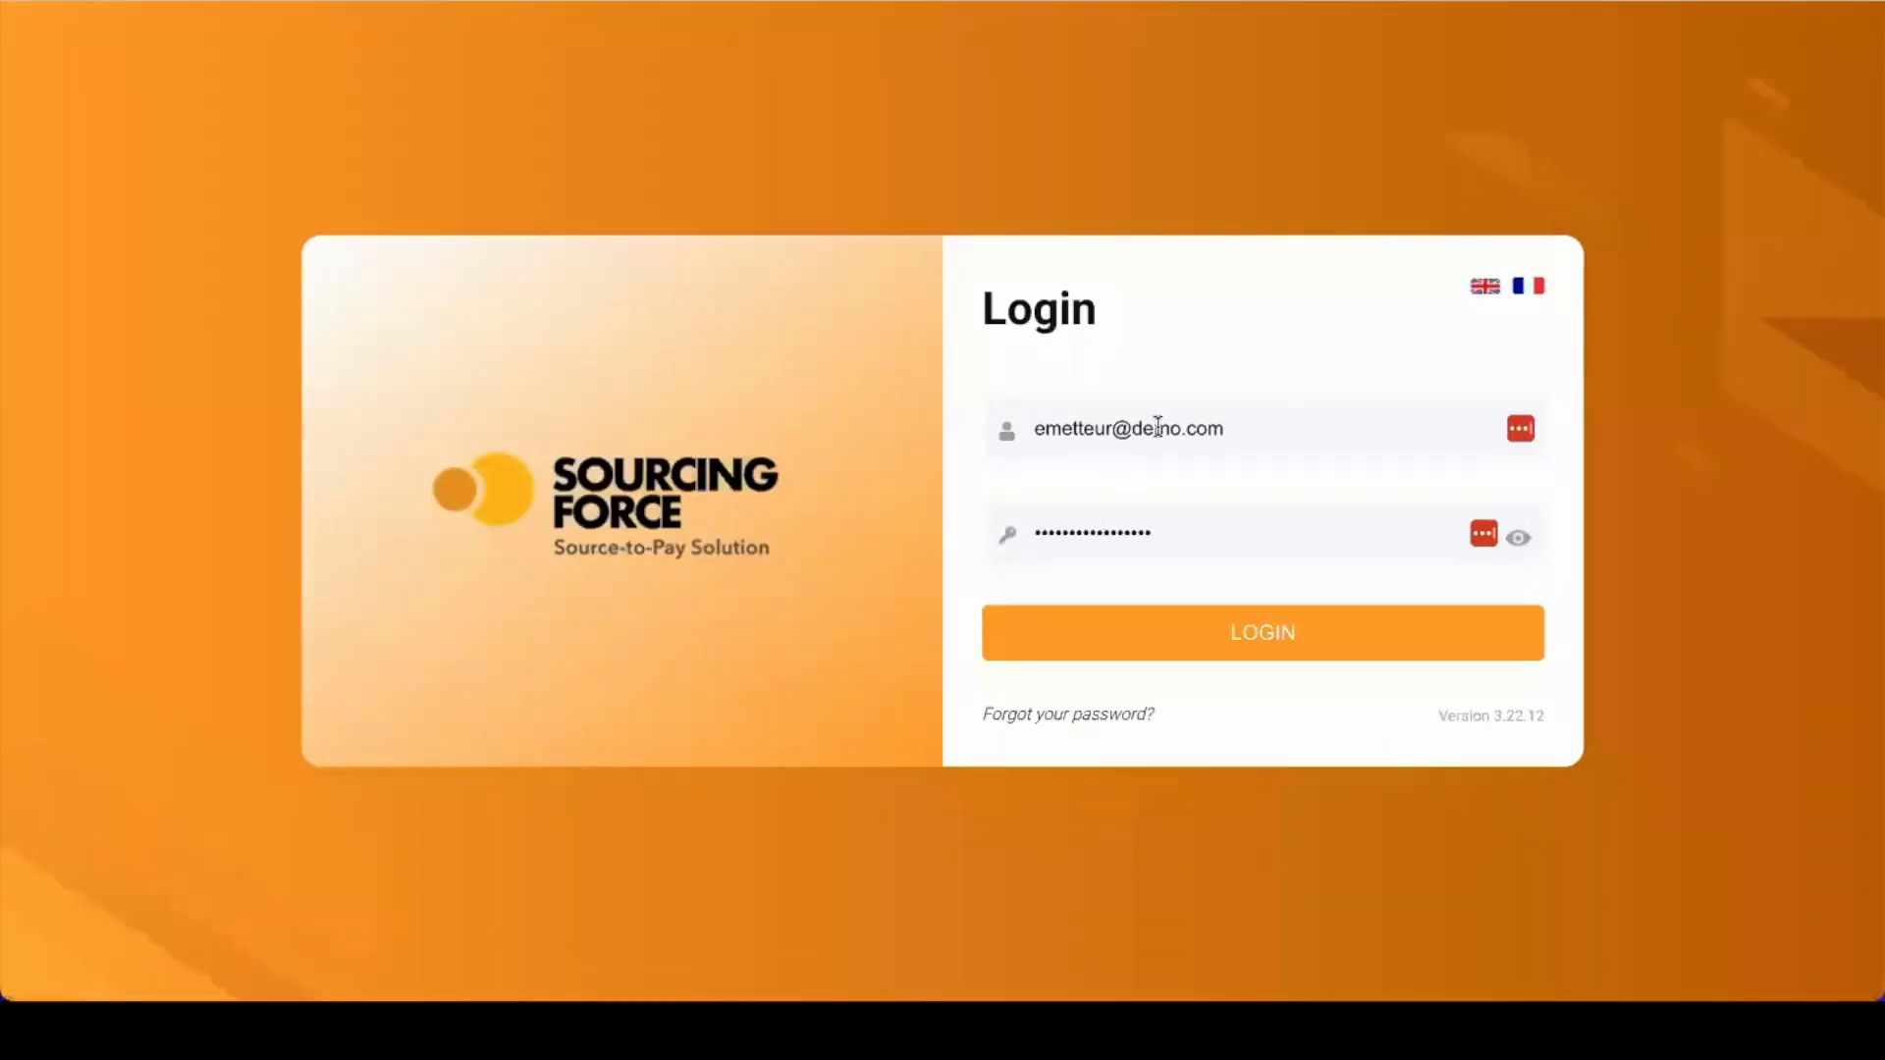
pyautogui.tripleClick(1155, 425)
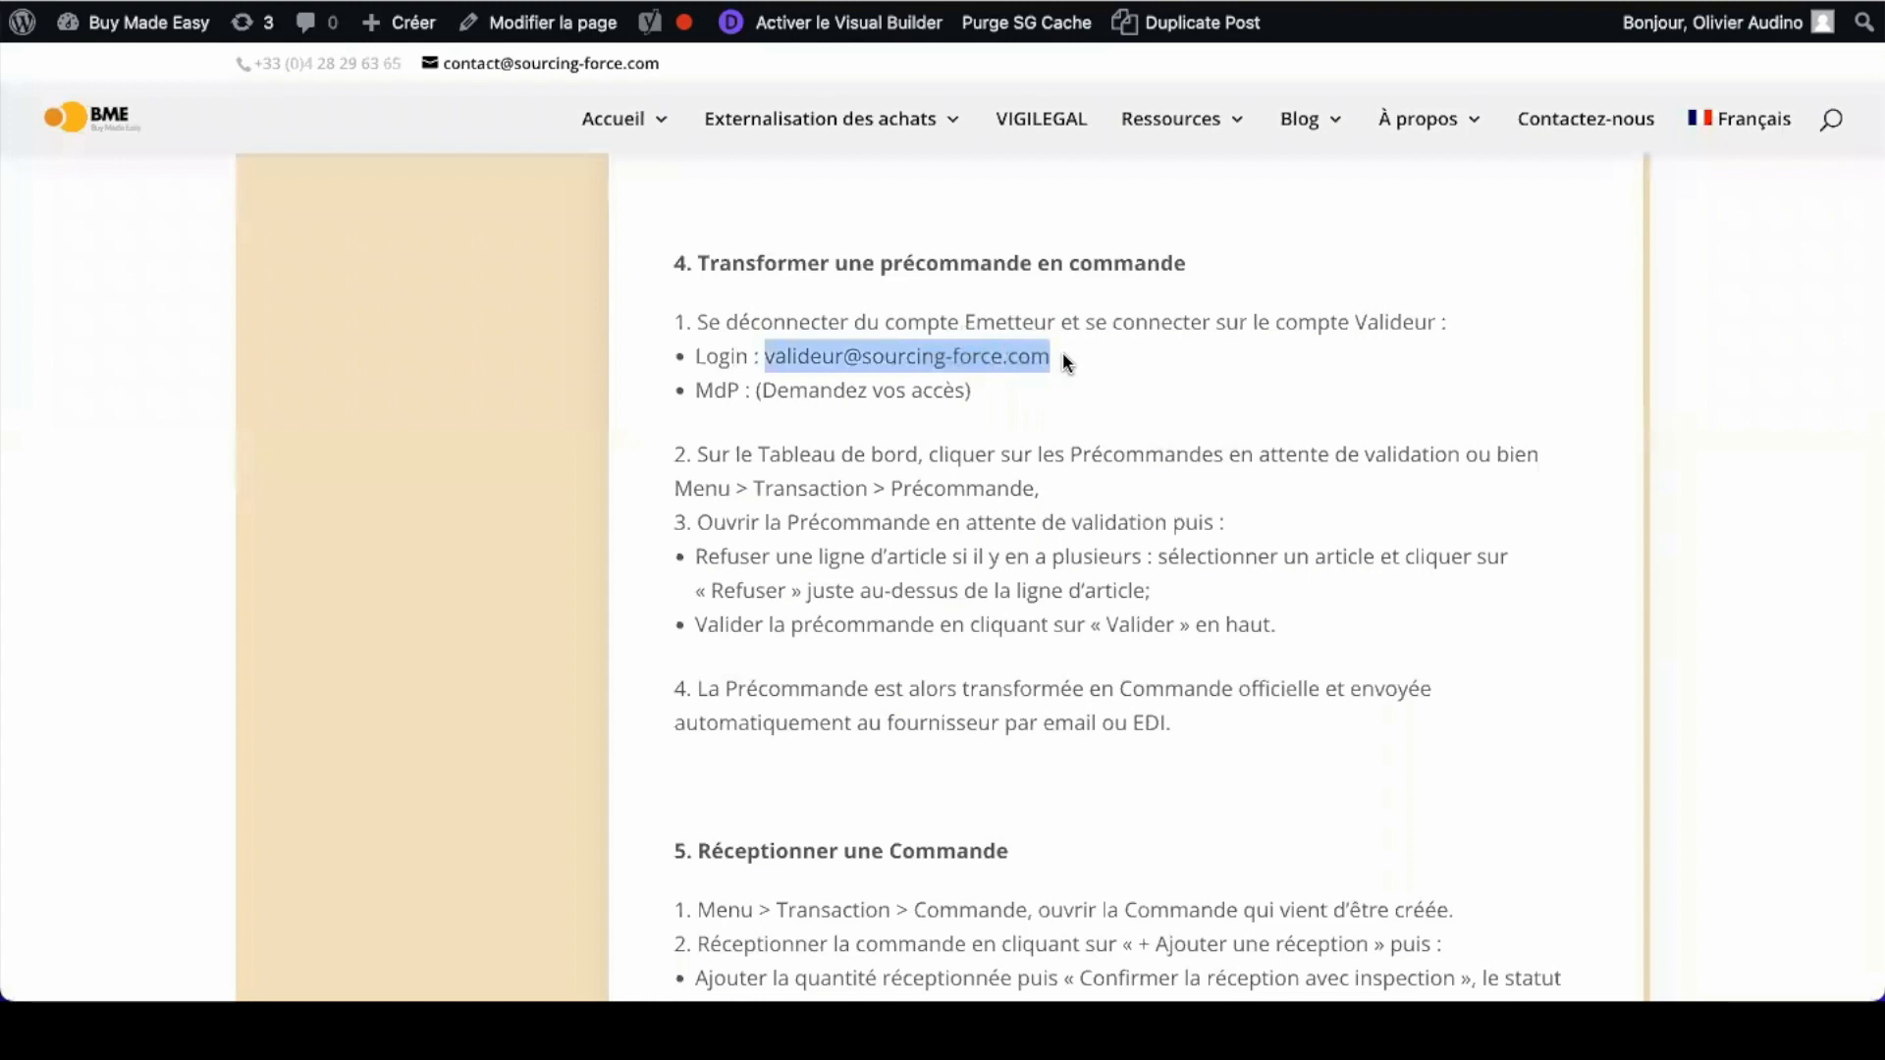
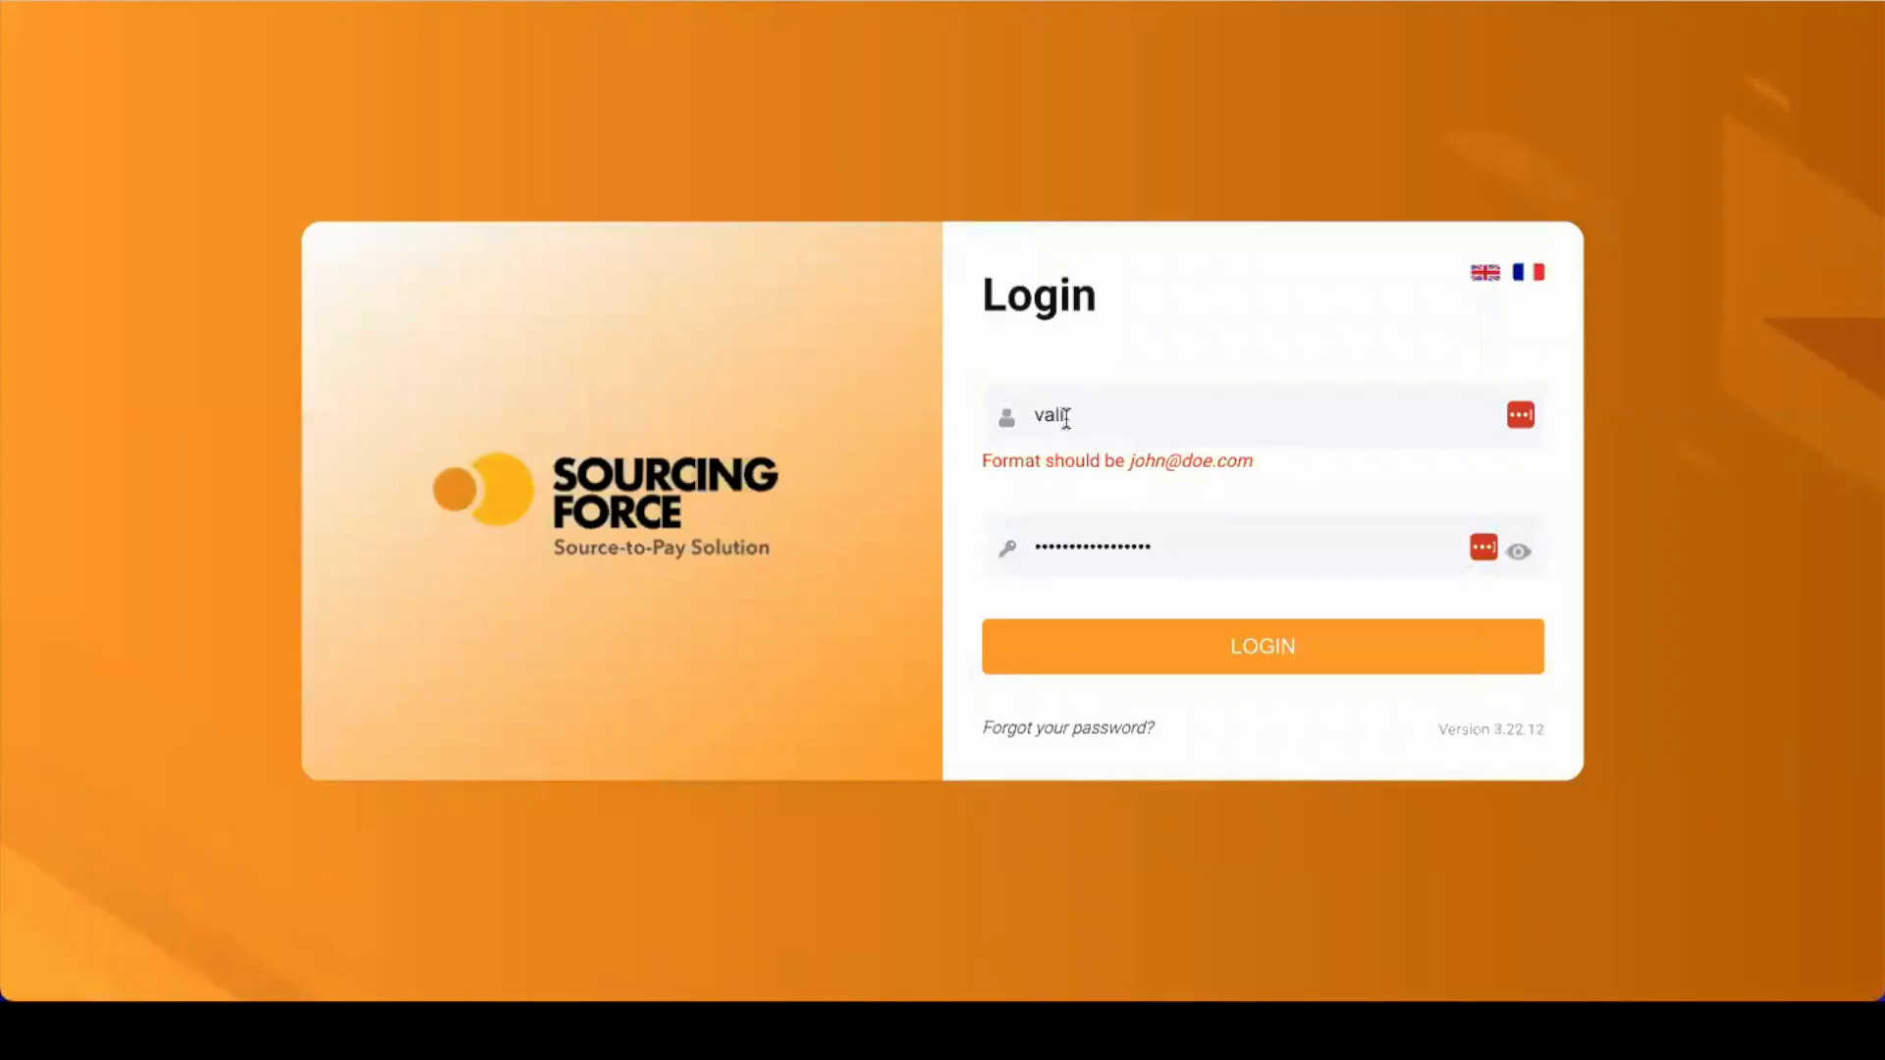
pyautogui.click(1070, 626)
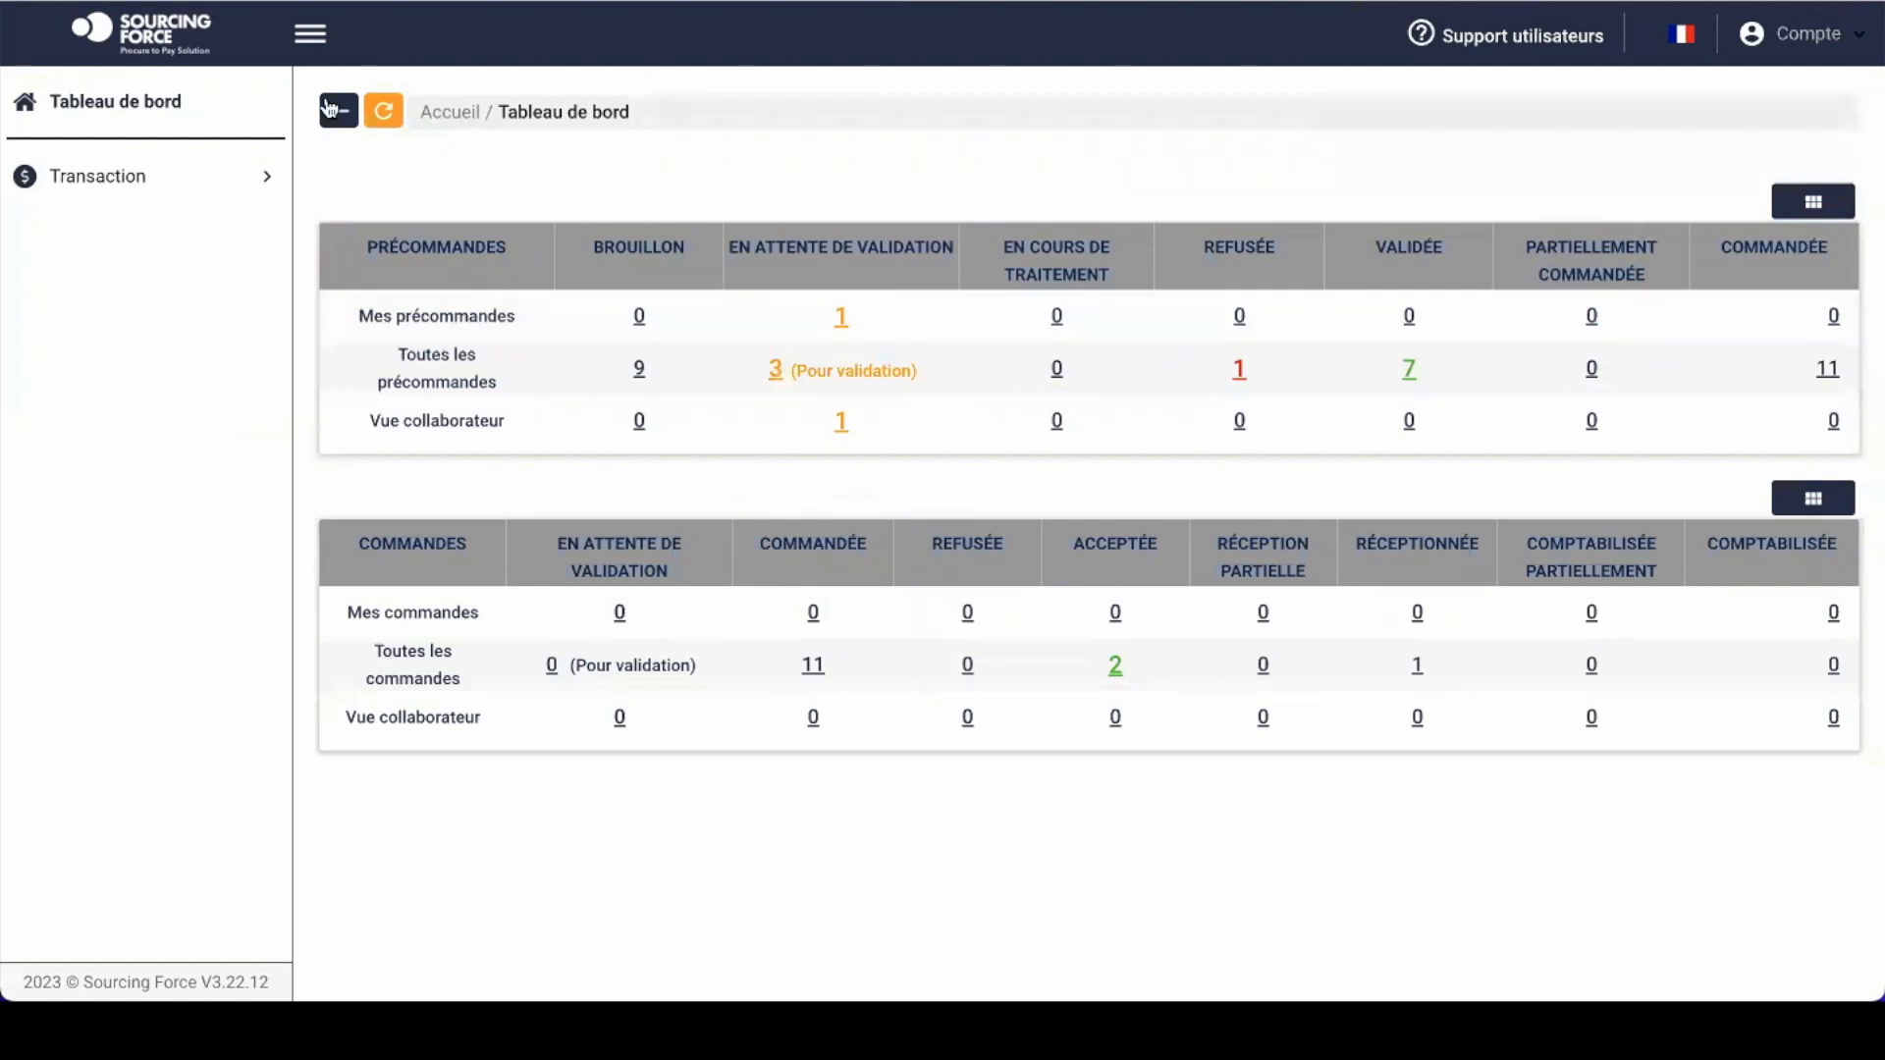
pyautogui.click(180, 177)
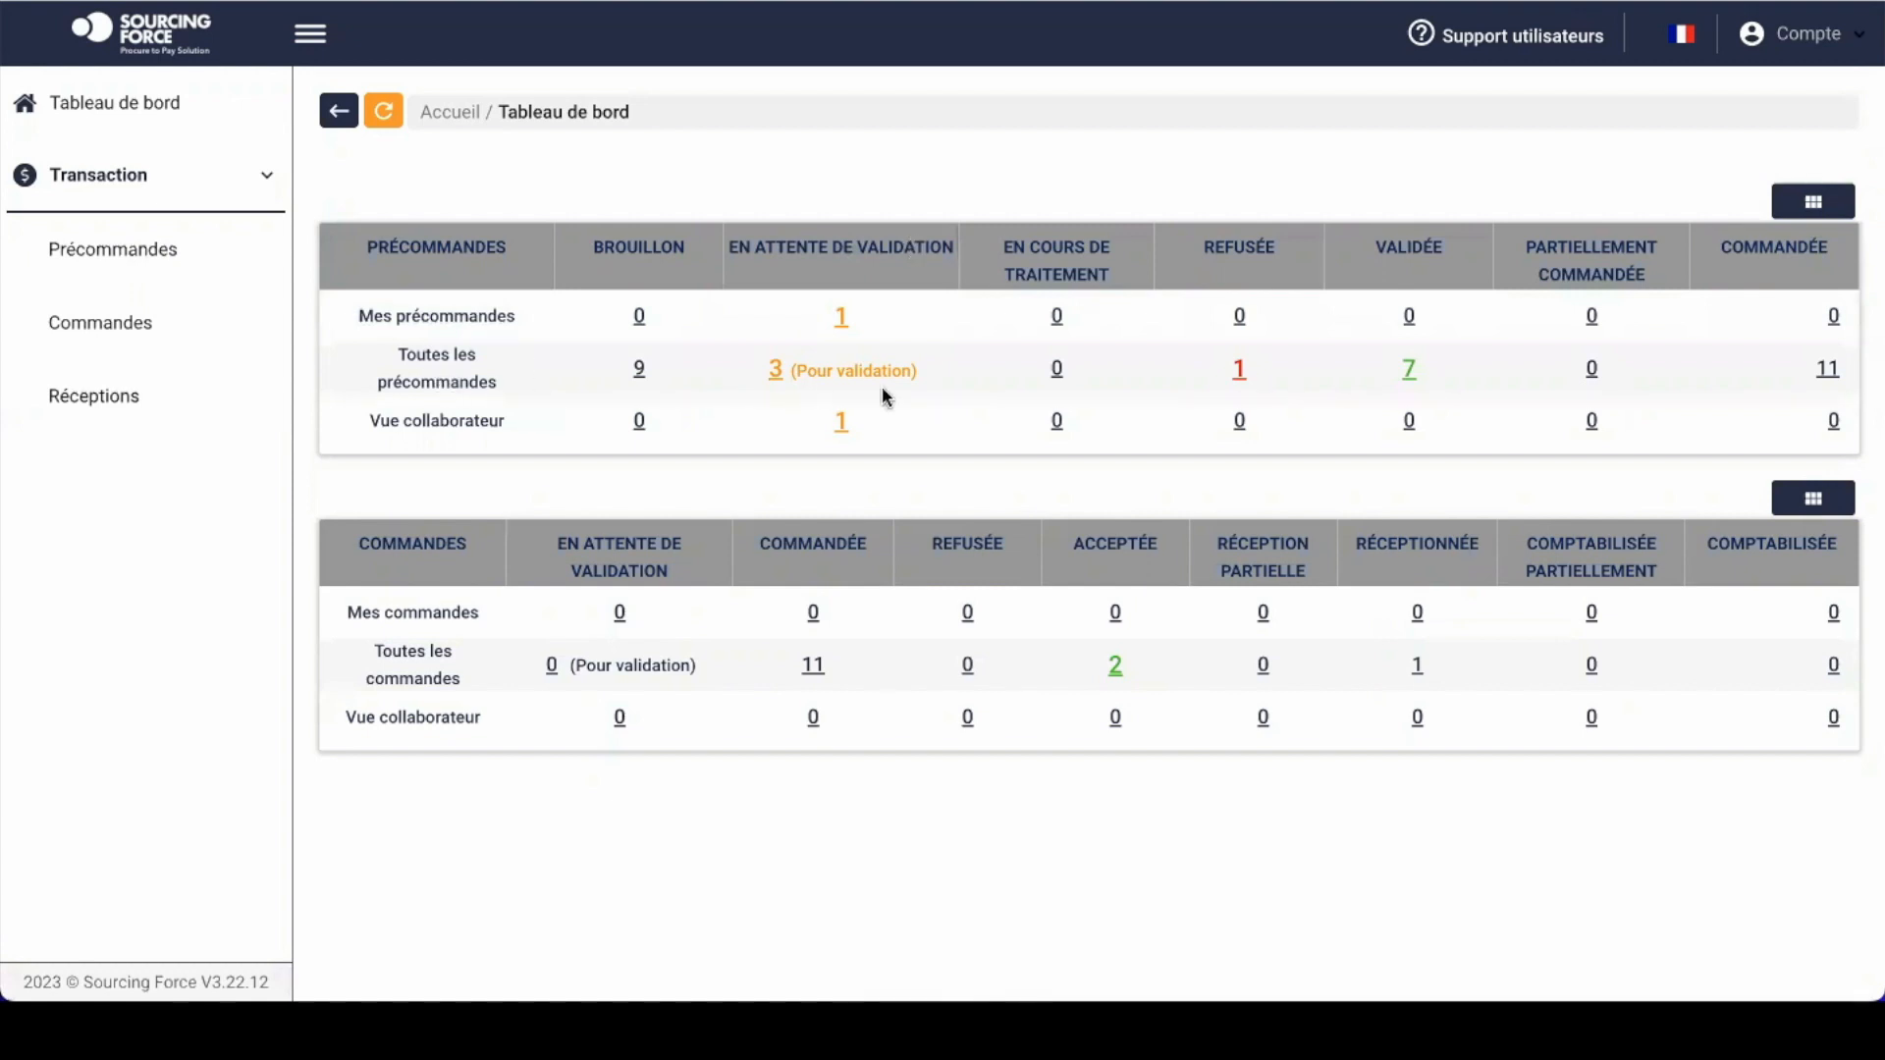
pyautogui.click(776, 371)
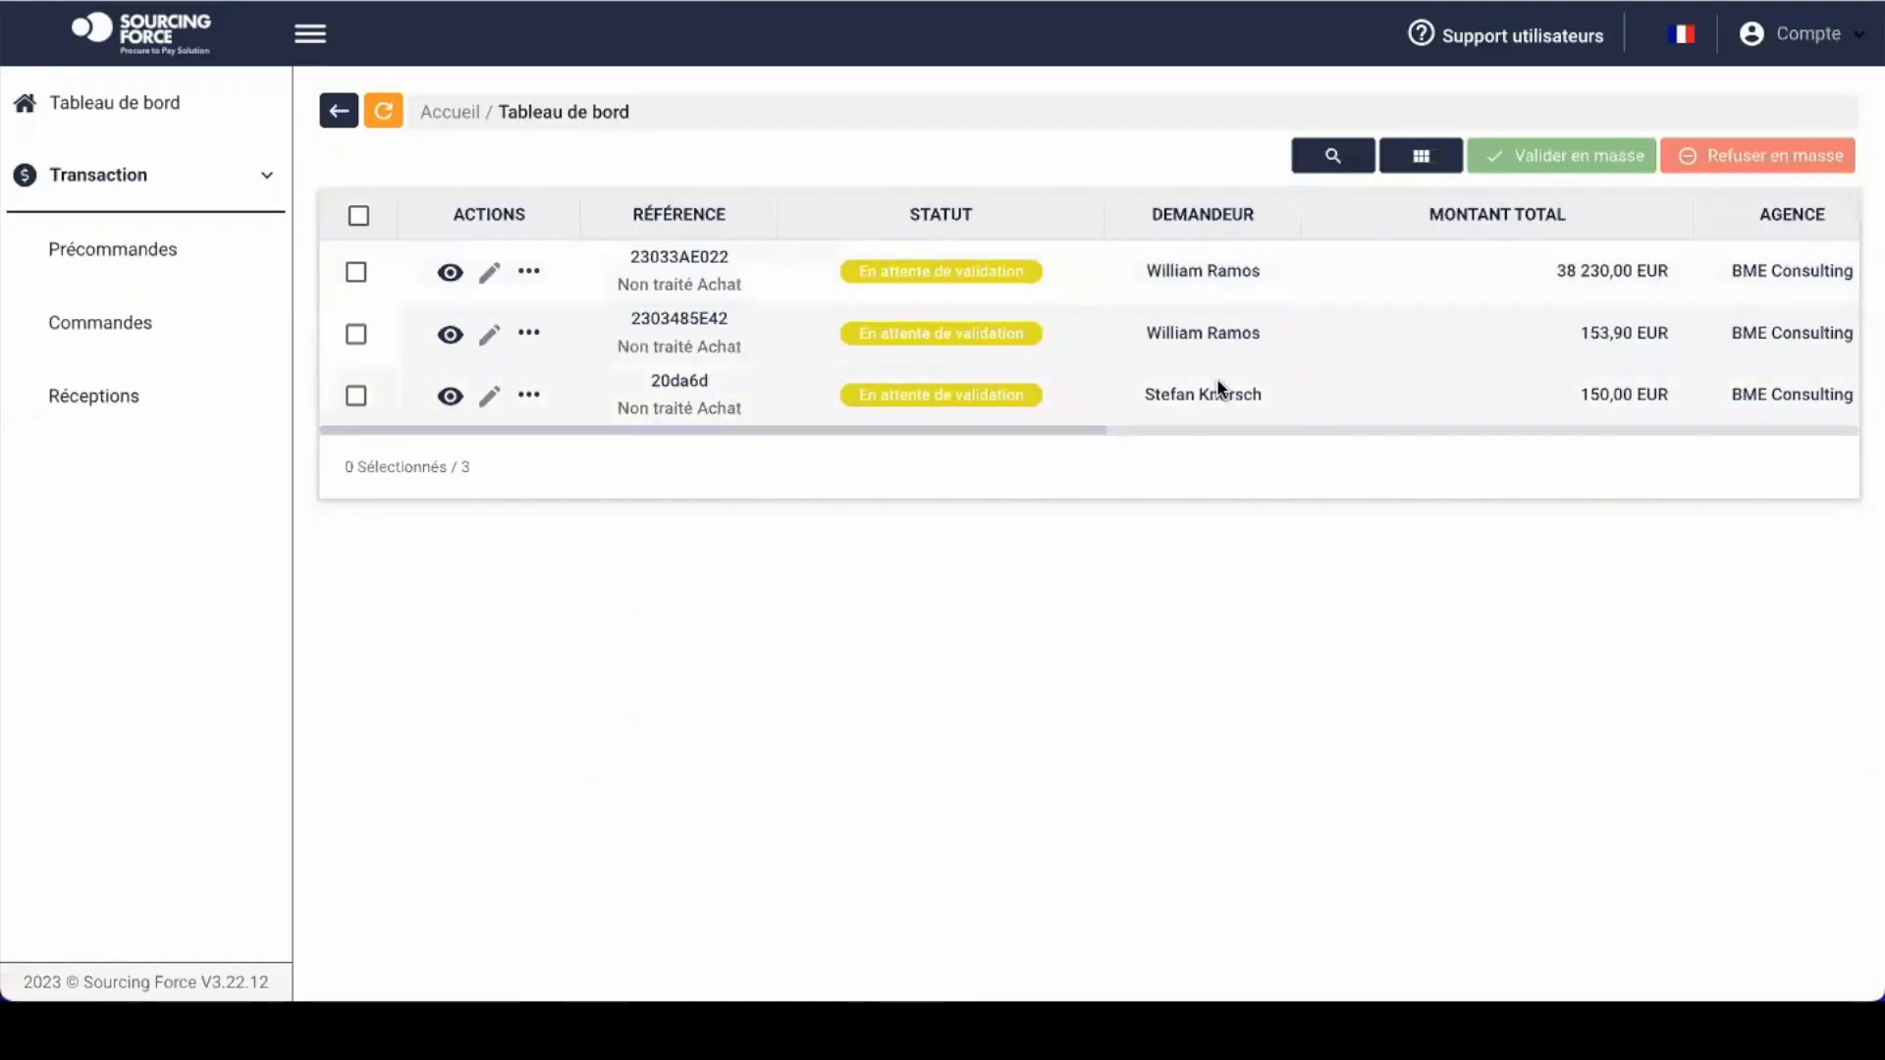
pyautogui.hscroll(3, 1217, 388)
pyautogui.hscroll(4, 1216, 389)
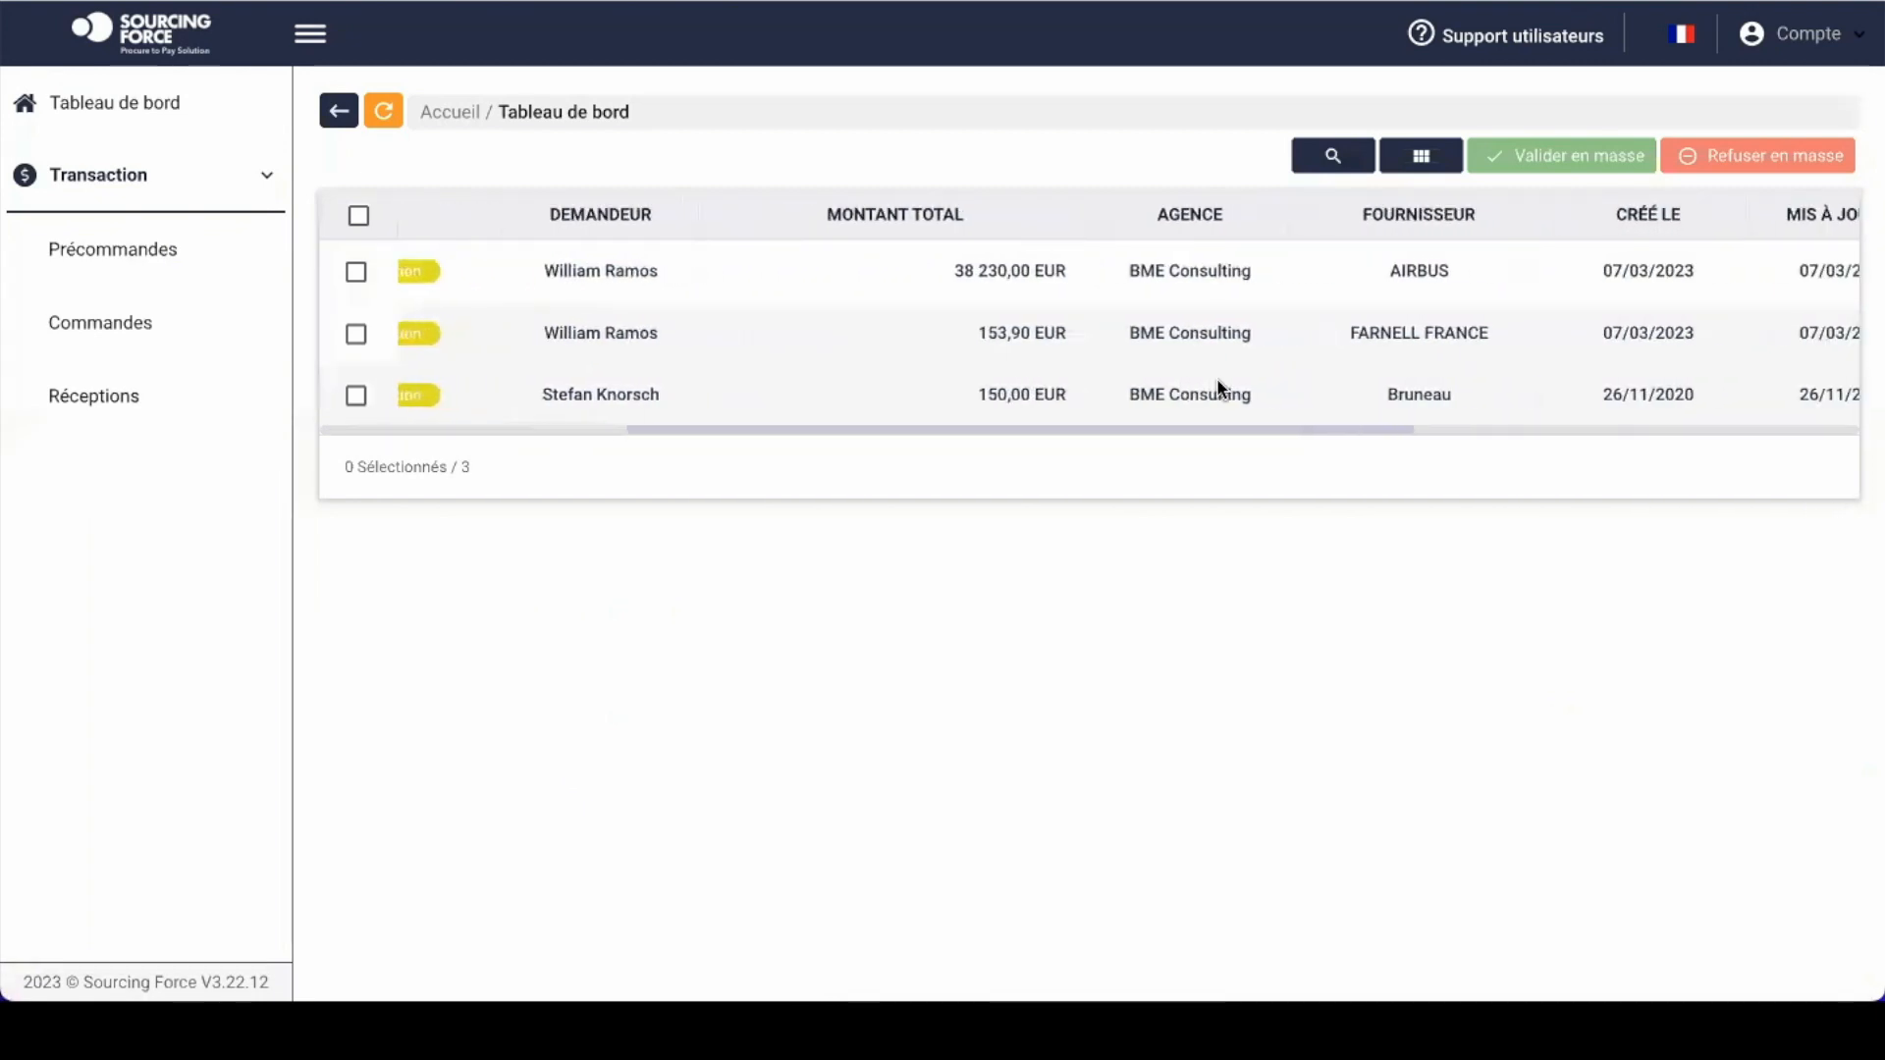
pyautogui.hscroll(-2, 1216, 383)
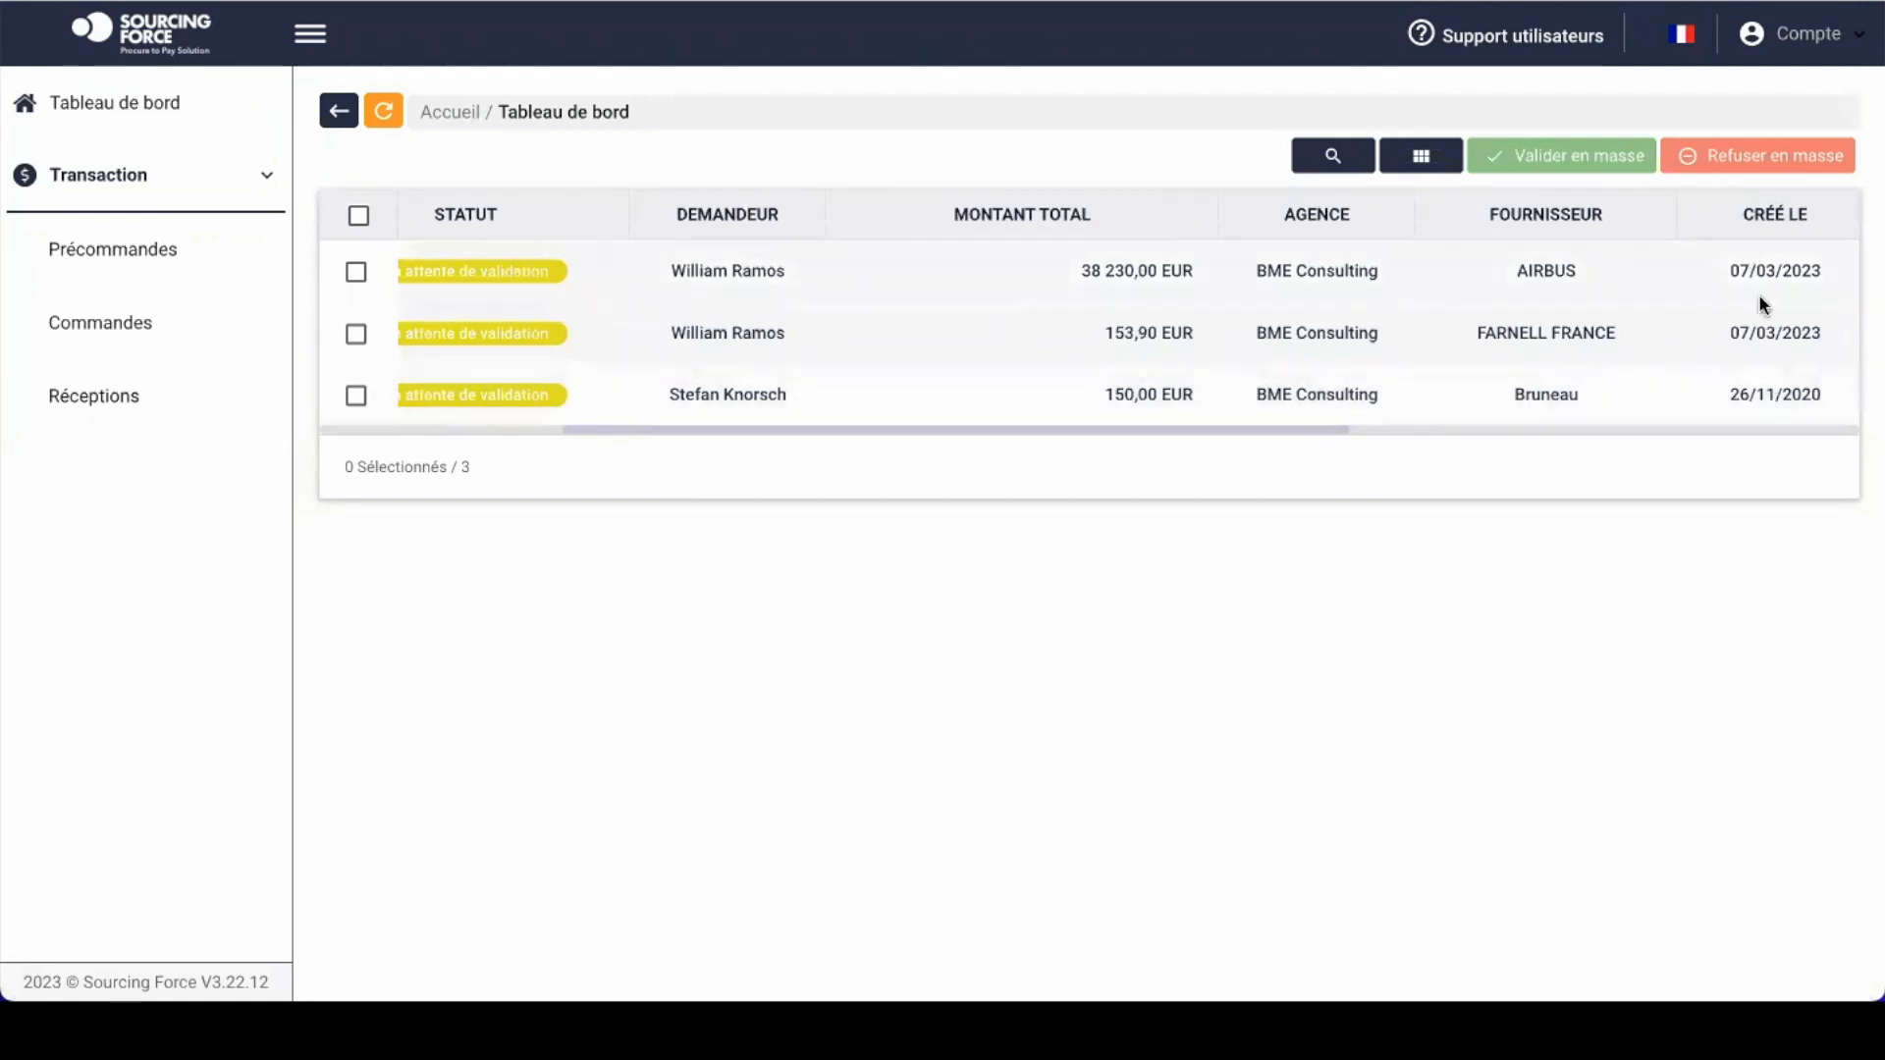
pyautogui.hscroll(-2, 1760, 326)
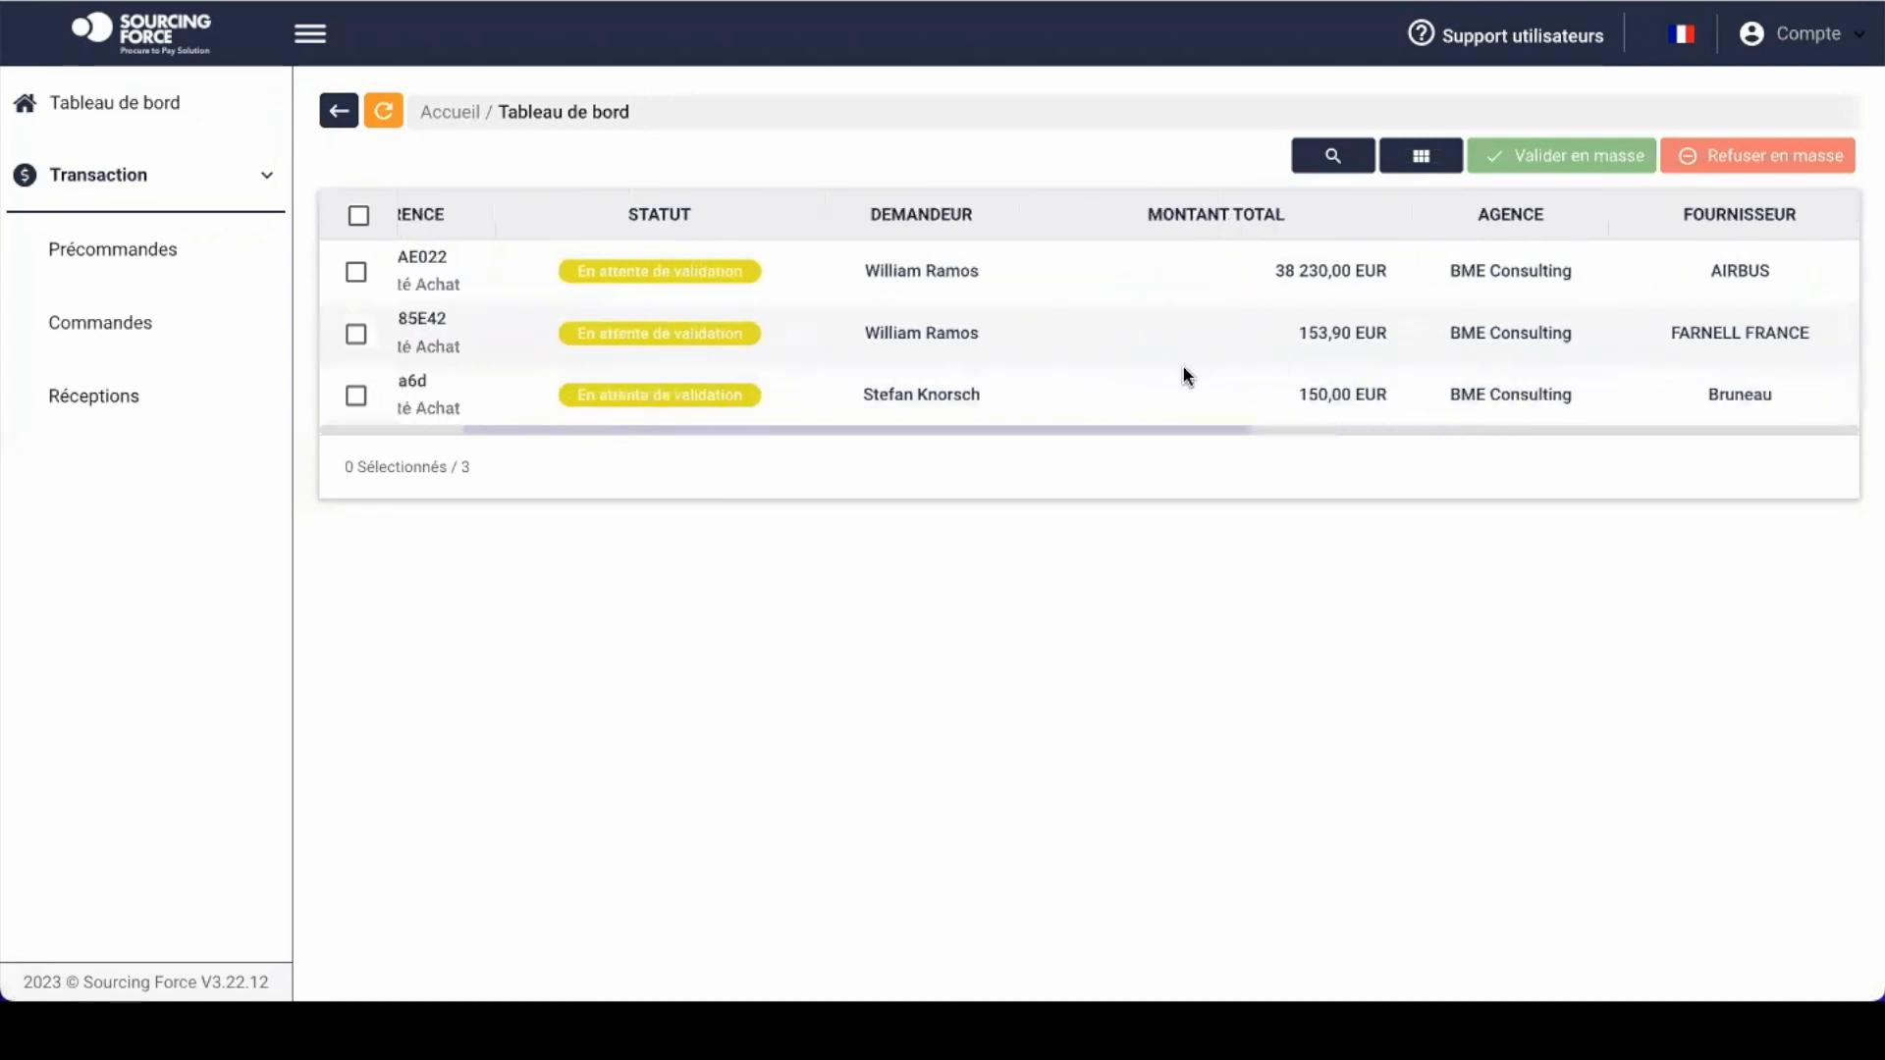
pyautogui.hscroll(-3, 1185, 373)
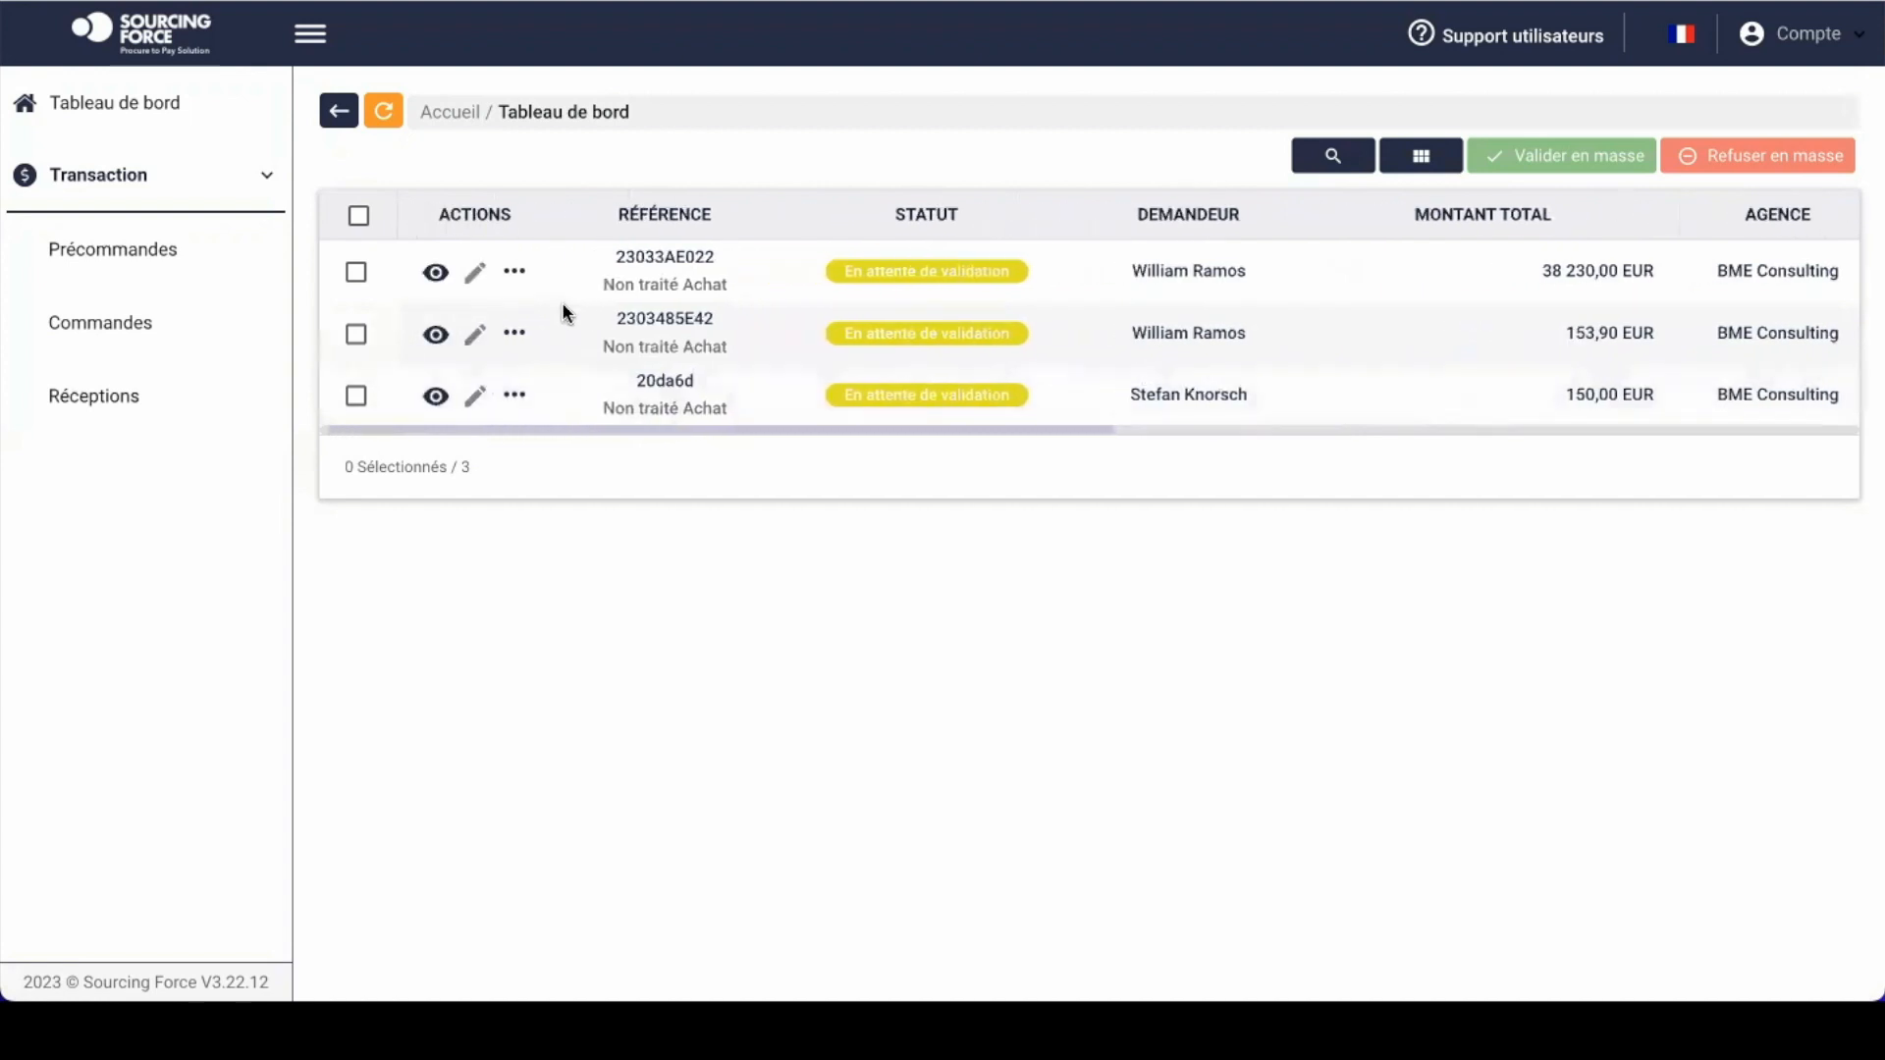
# Step: Open pre-order 2303485E42 and scroll through its details, still En attente de validation
pyautogui.click(437, 337)
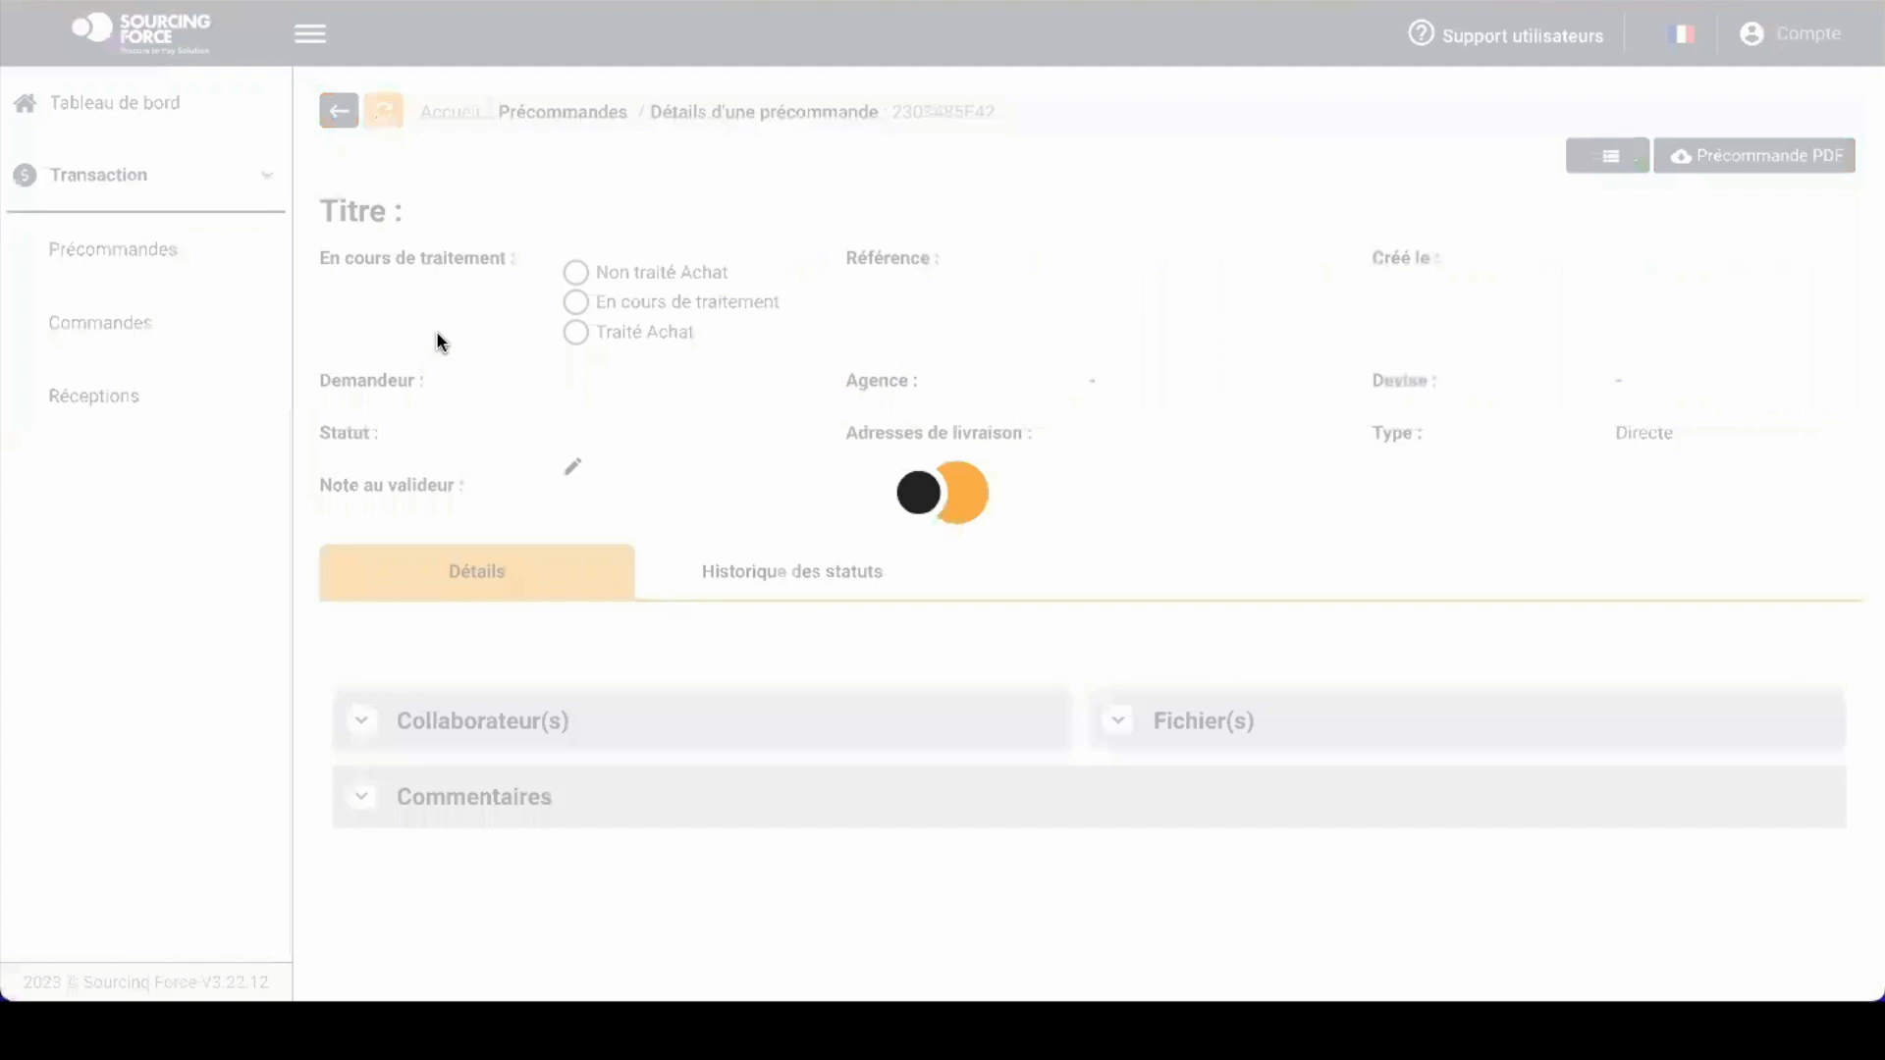
pyautogui.scroll(-3, 994, 442)
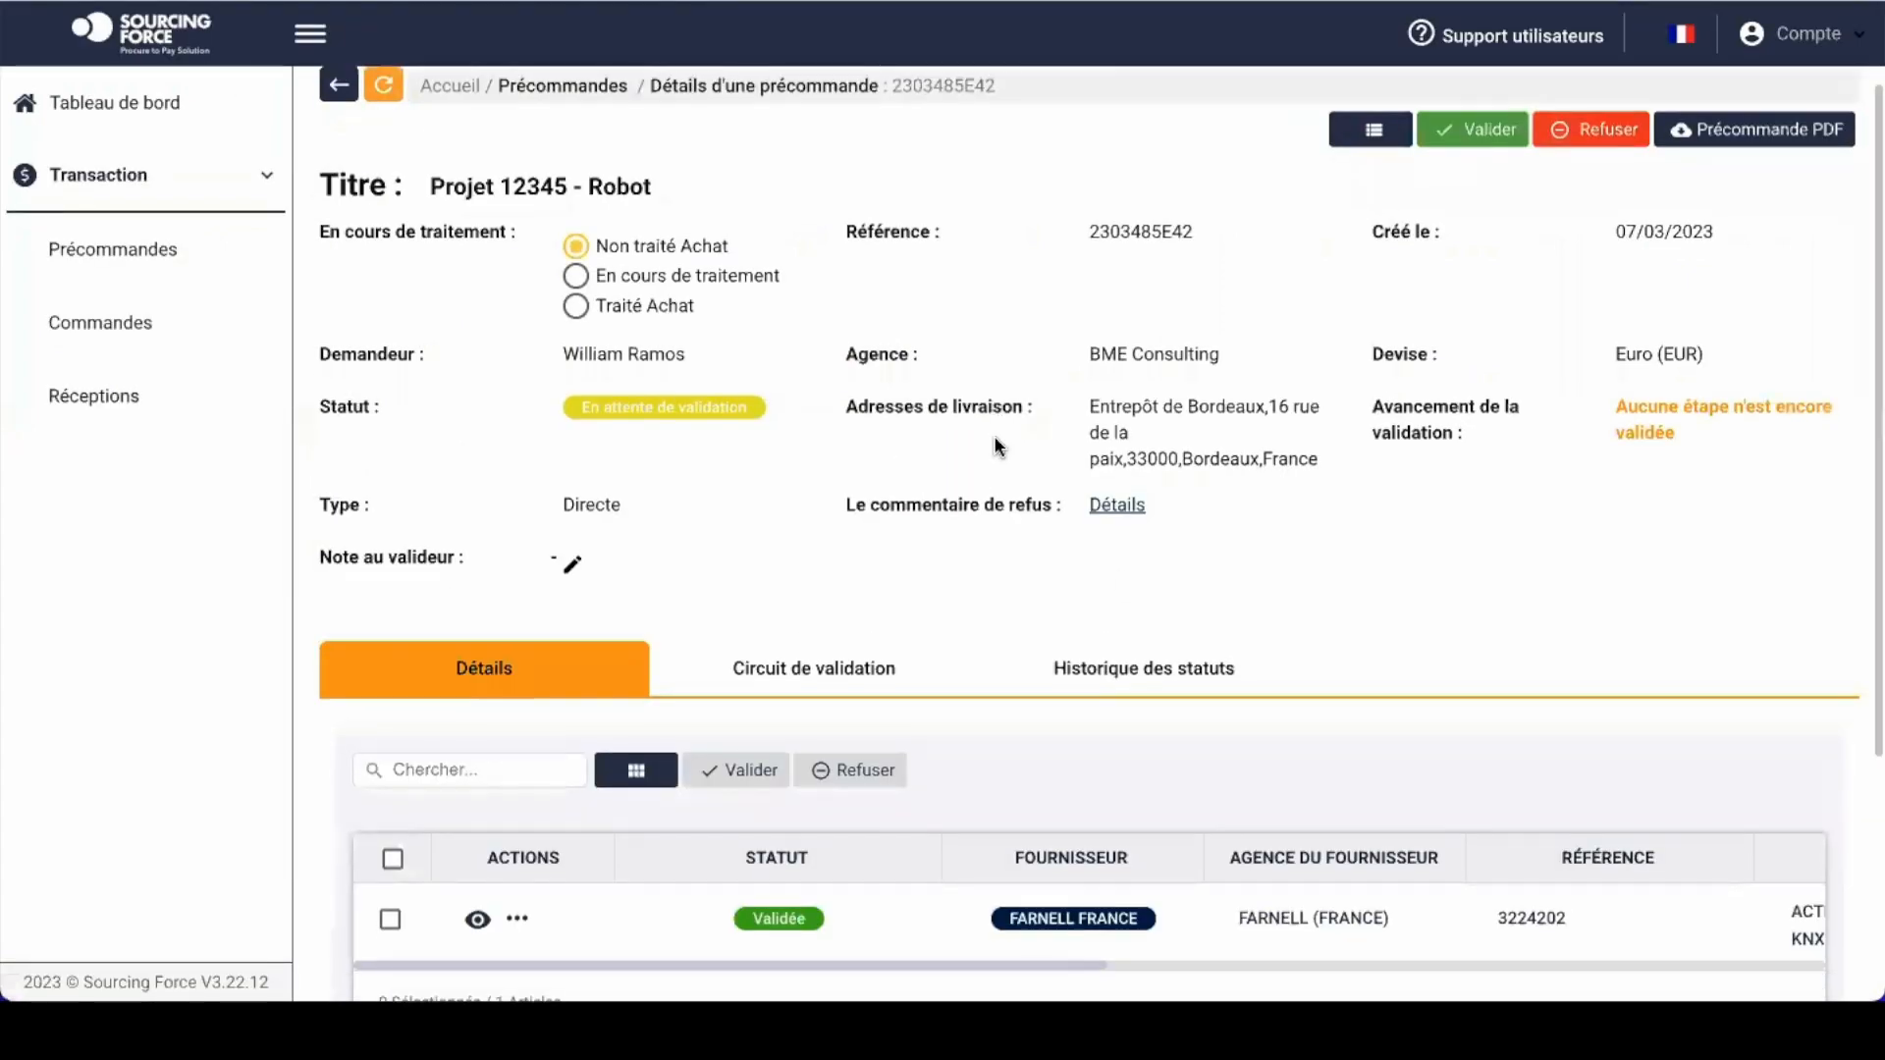
pyautogui.scroll(-2, 994, 442)
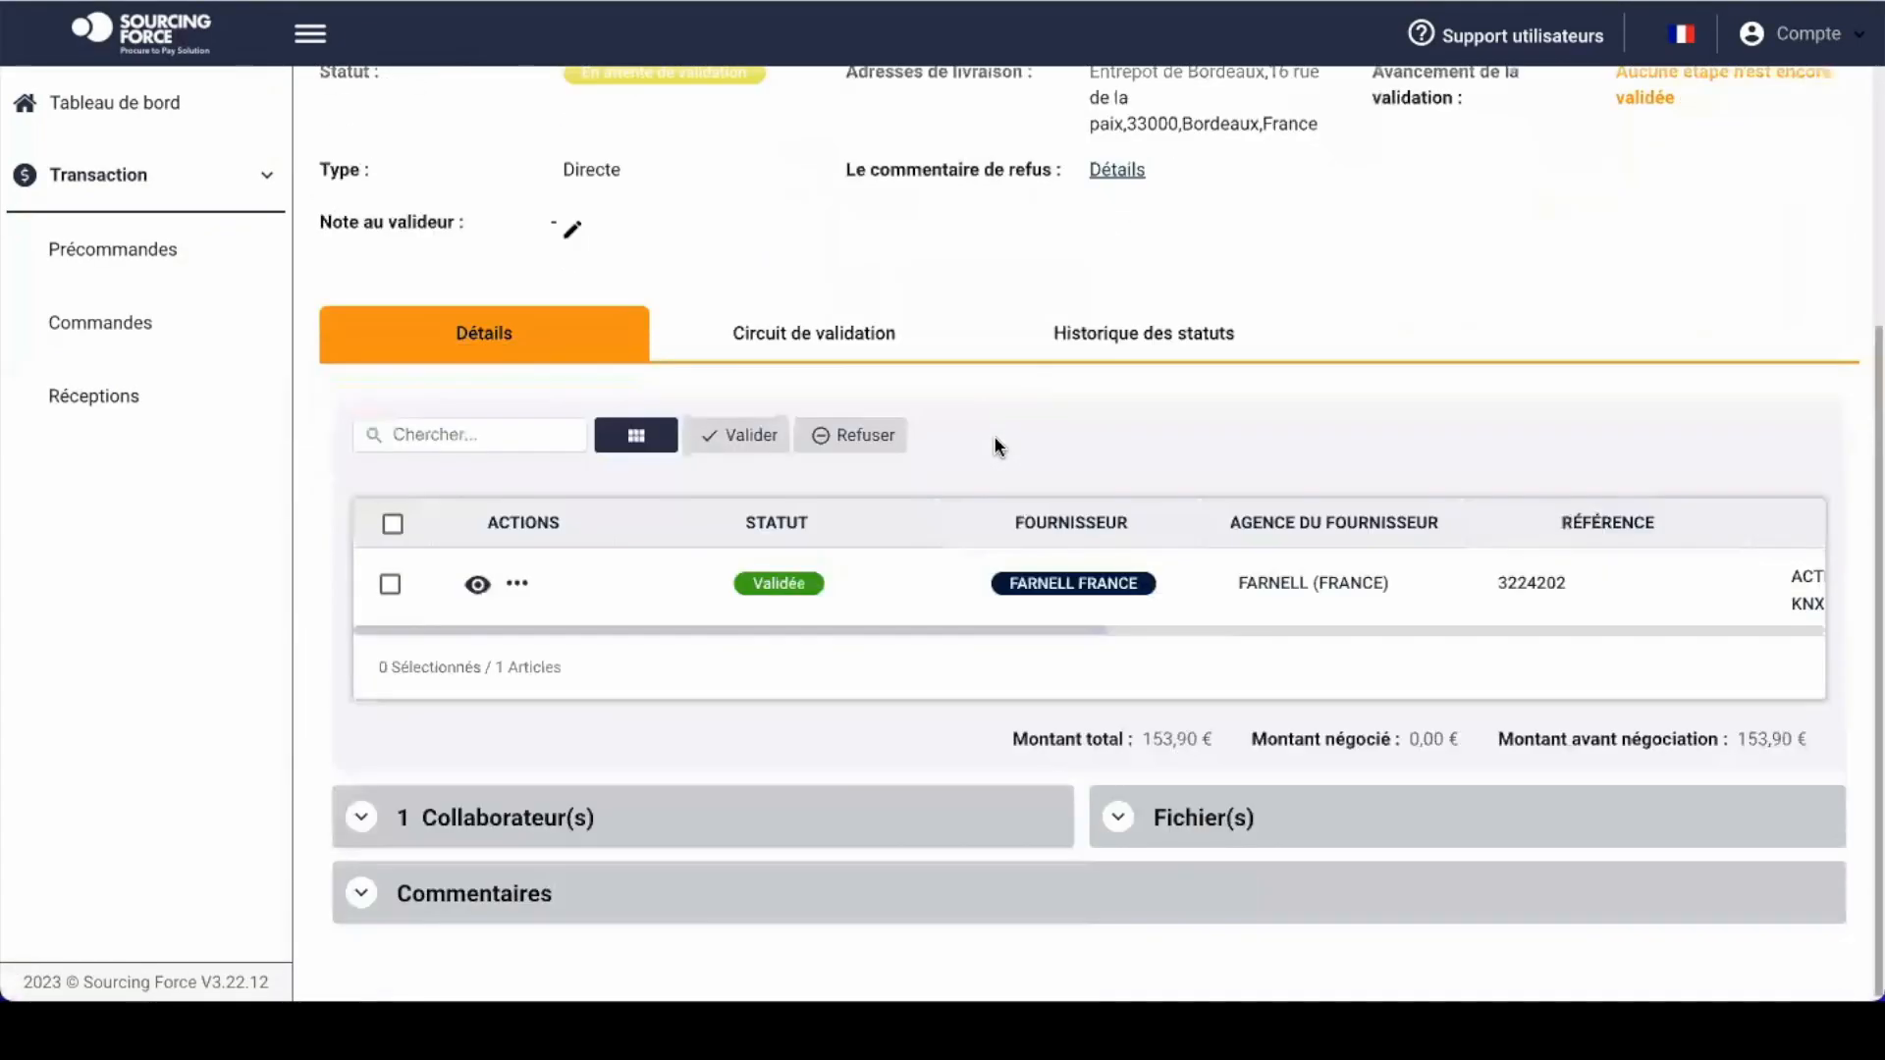
pyautogui.scroll(5, 995, 443)
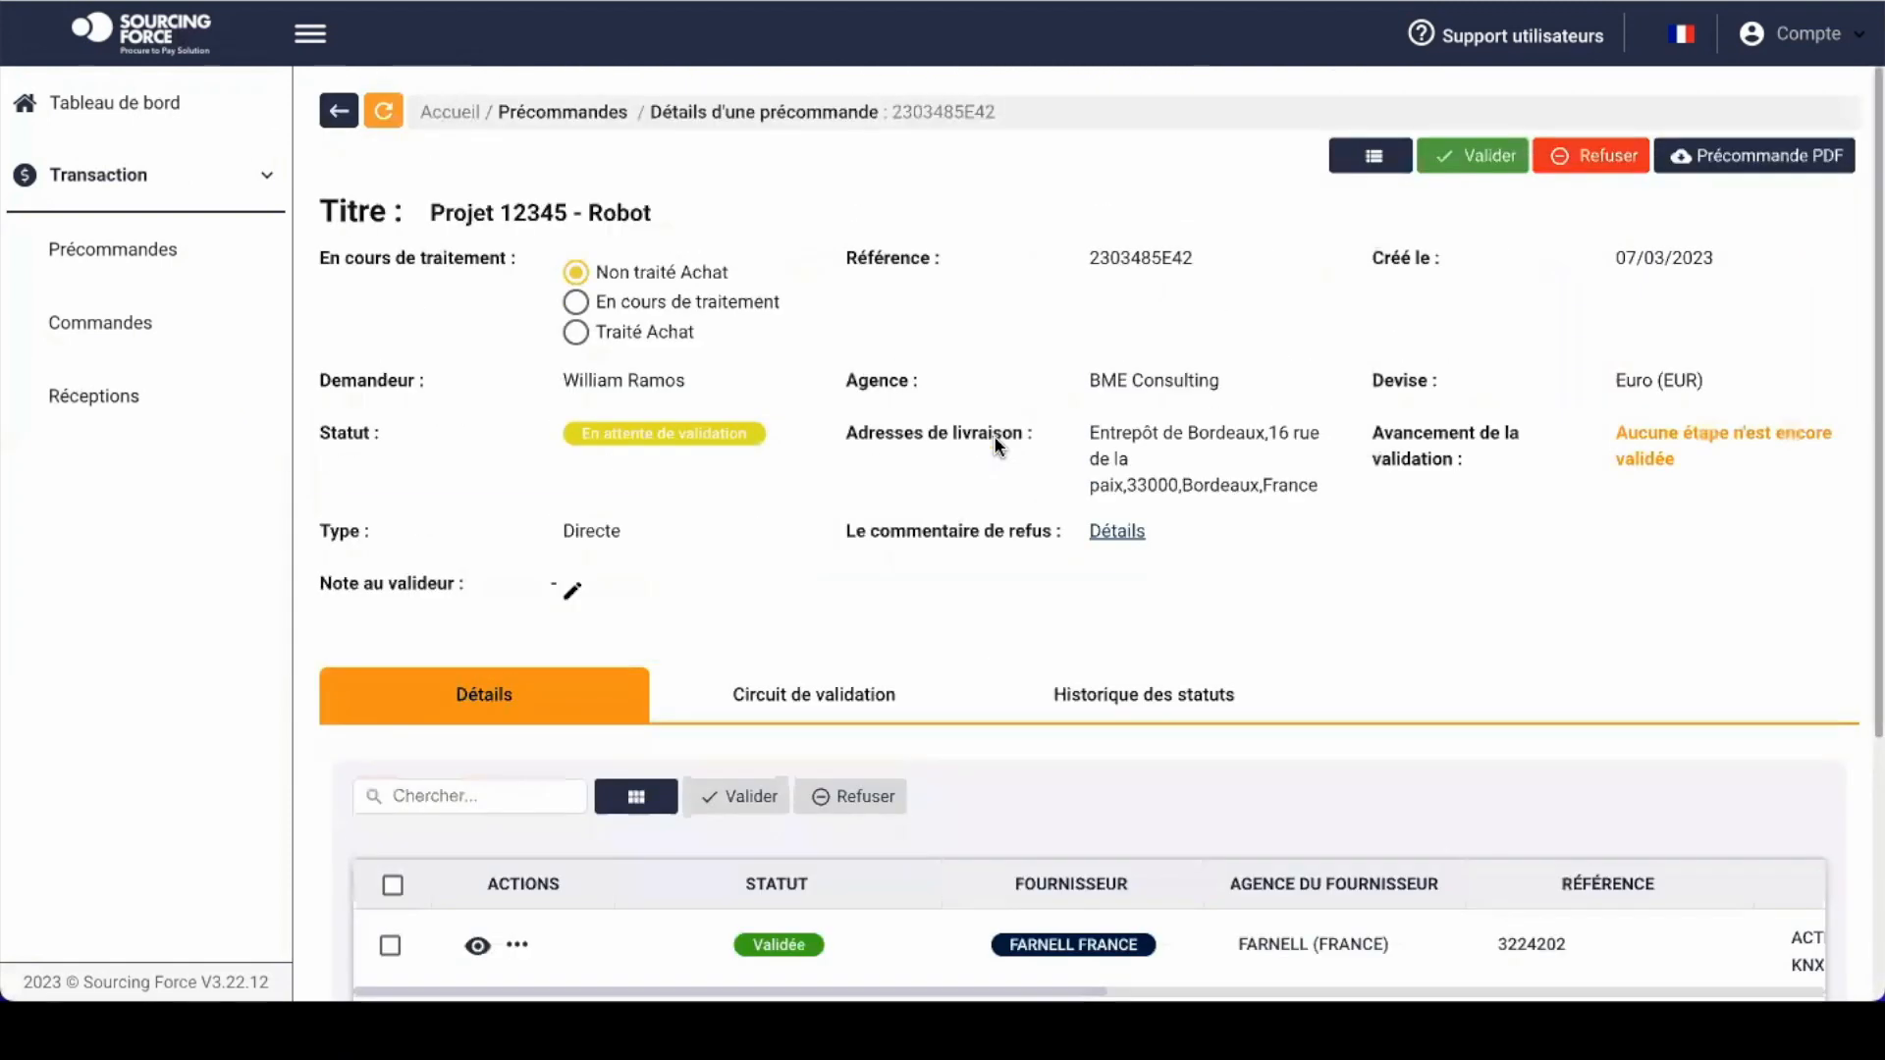
pyautogui.scroll(-2, 993, 434)
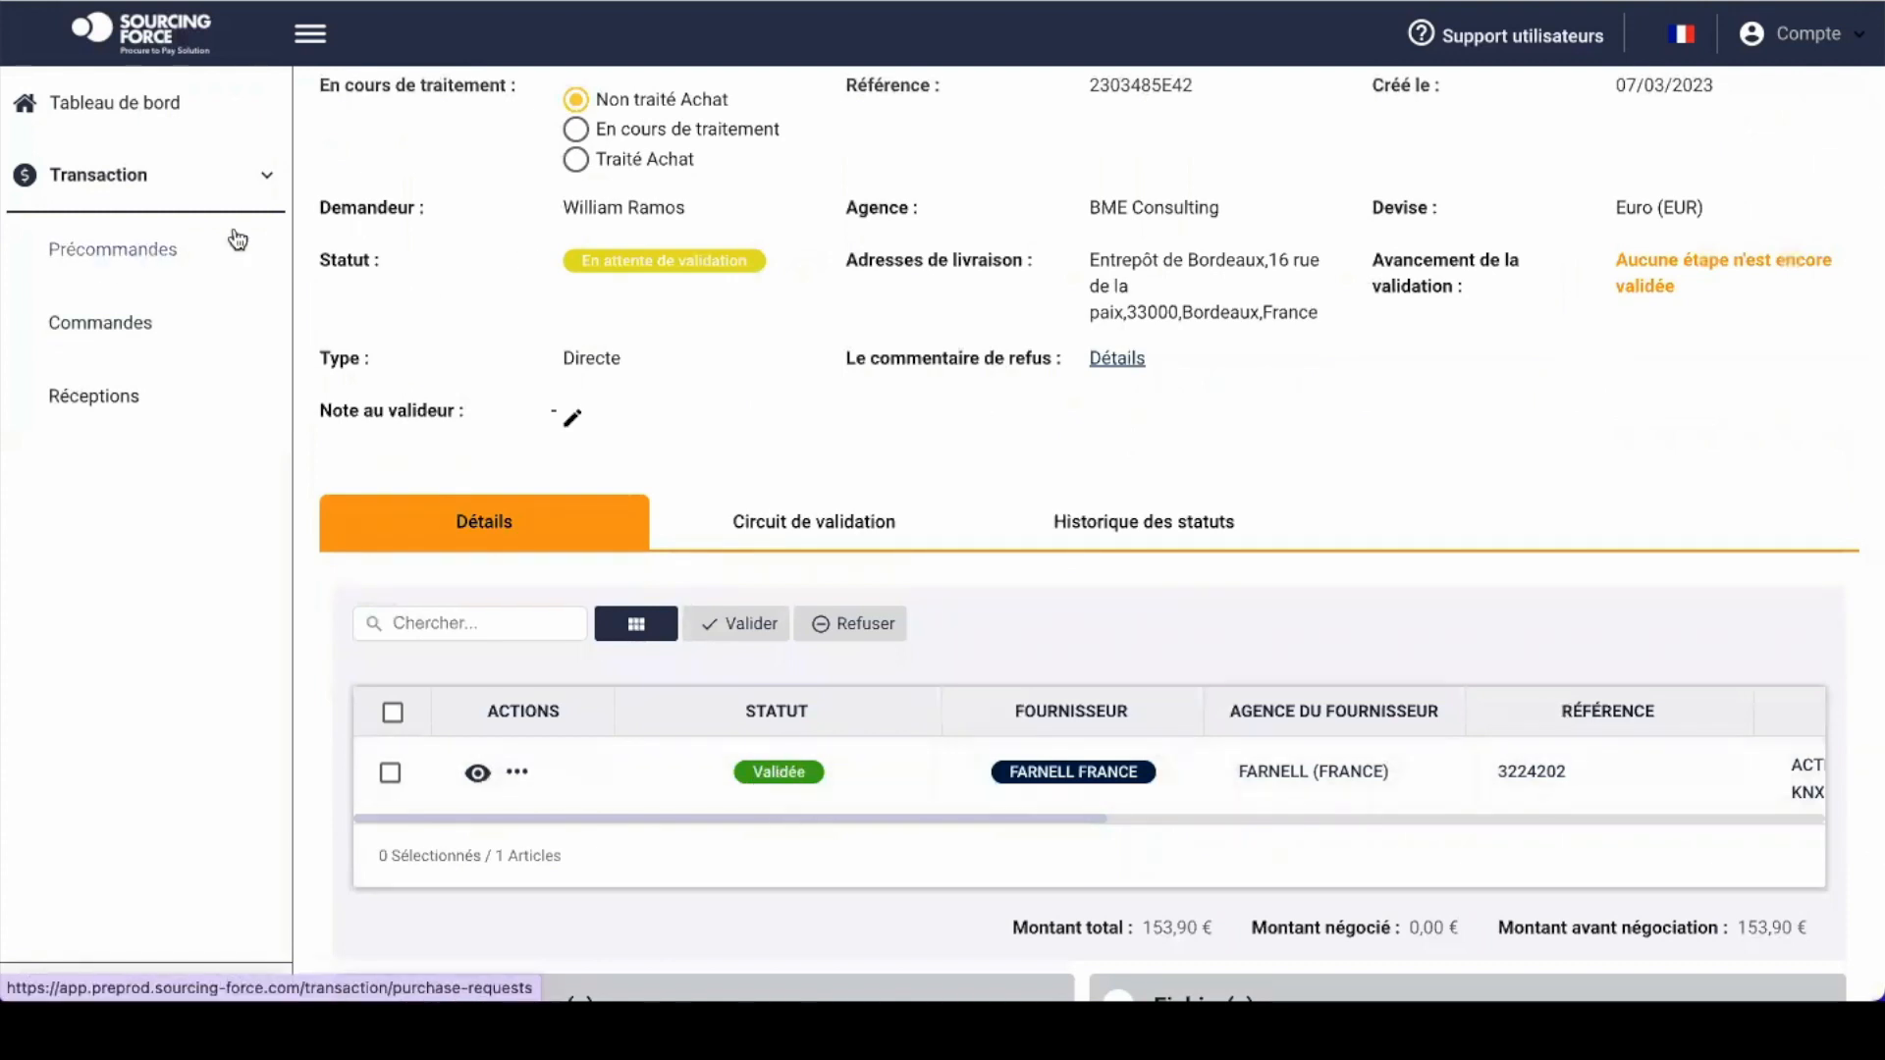
pyautogui.scroll(2, 415, 197)
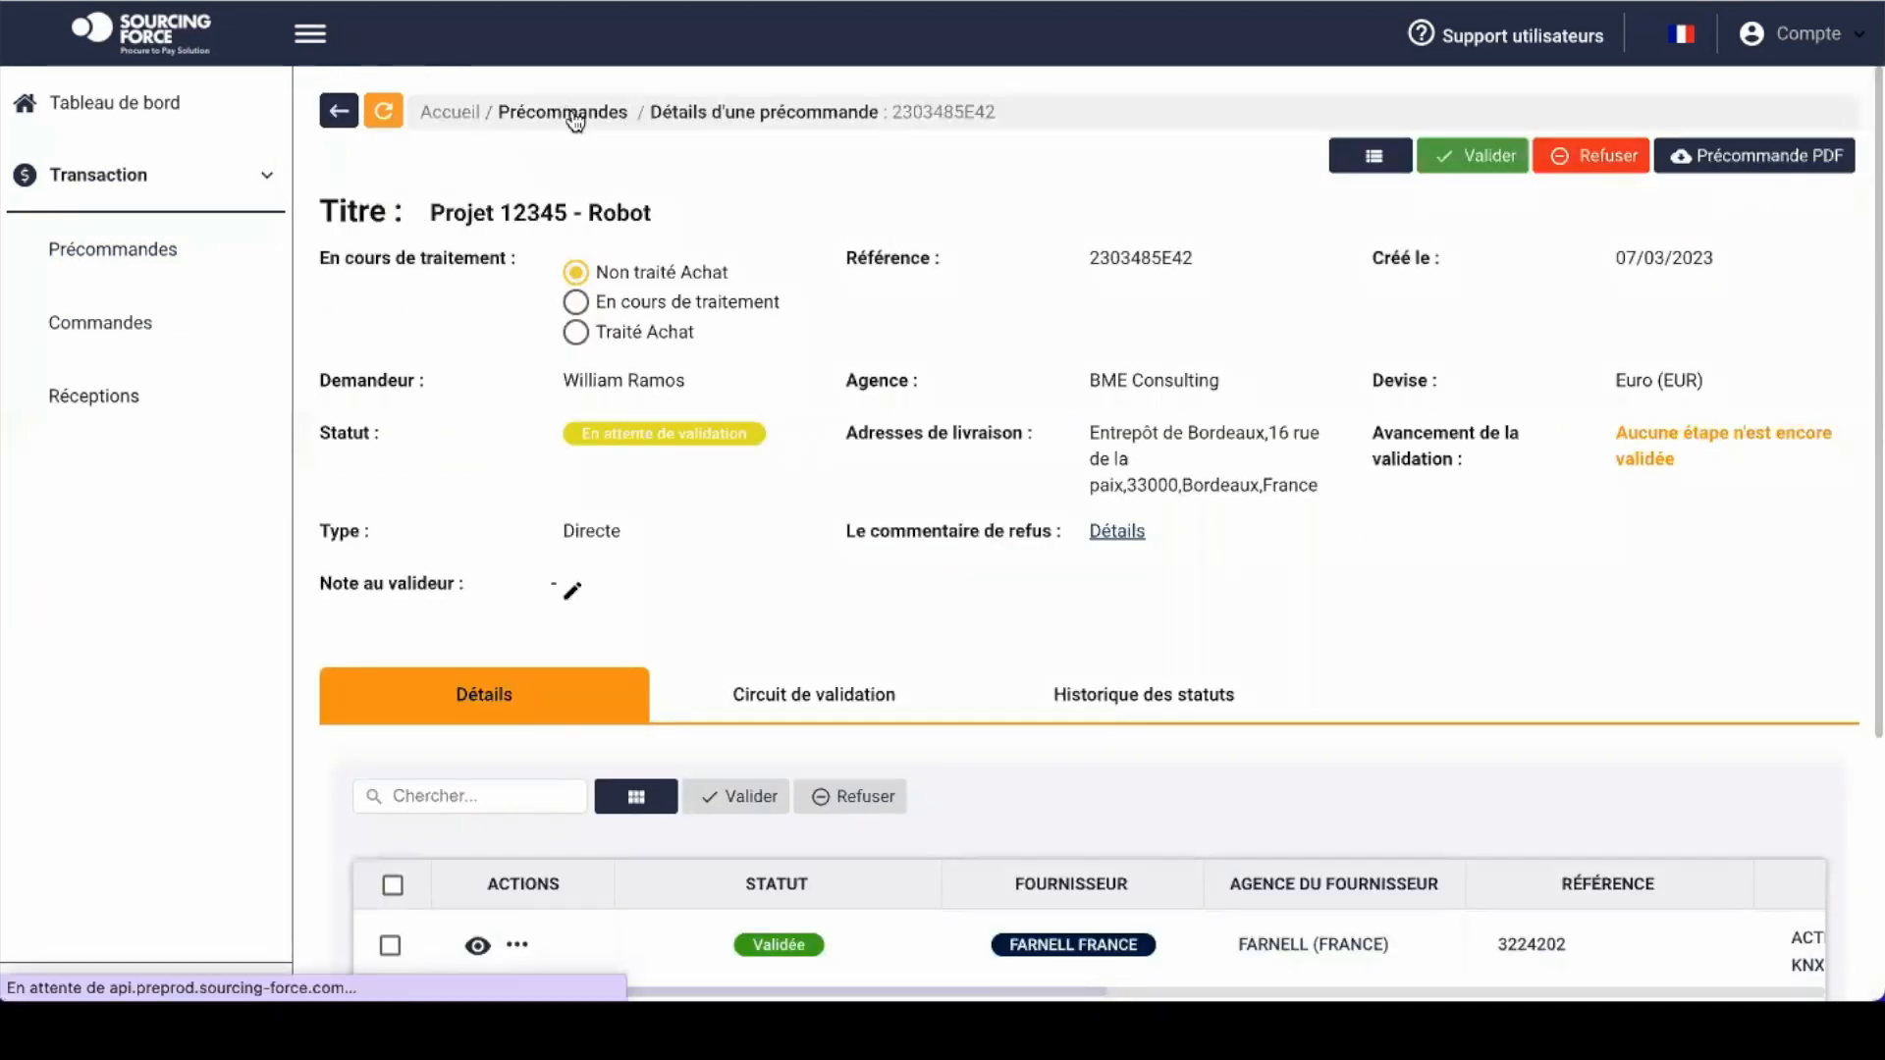
# Step: Open pre-order 23033AE022, projet aviation 2027, from the Précommandes list
pyautogui.click(569, 114)
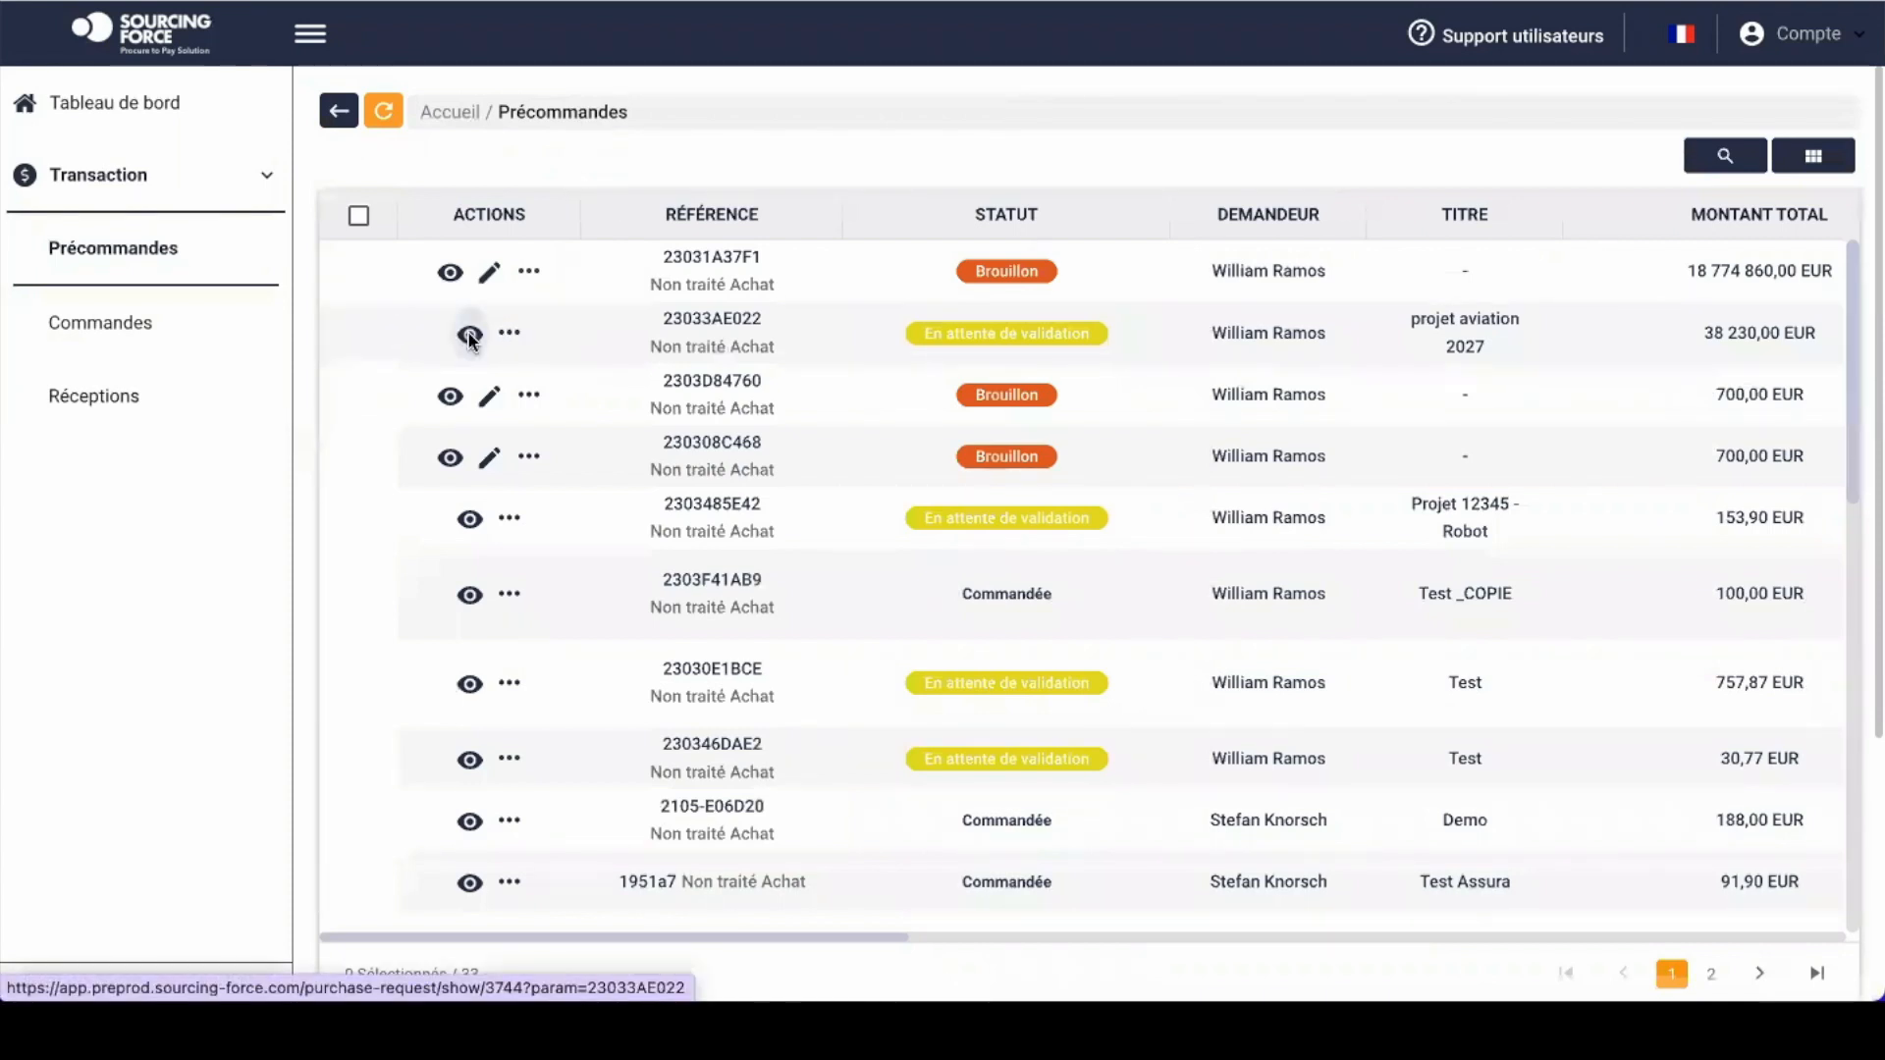
pyautogui.click(469, 336)
pyautogui.scroll(-3, 623, 910)
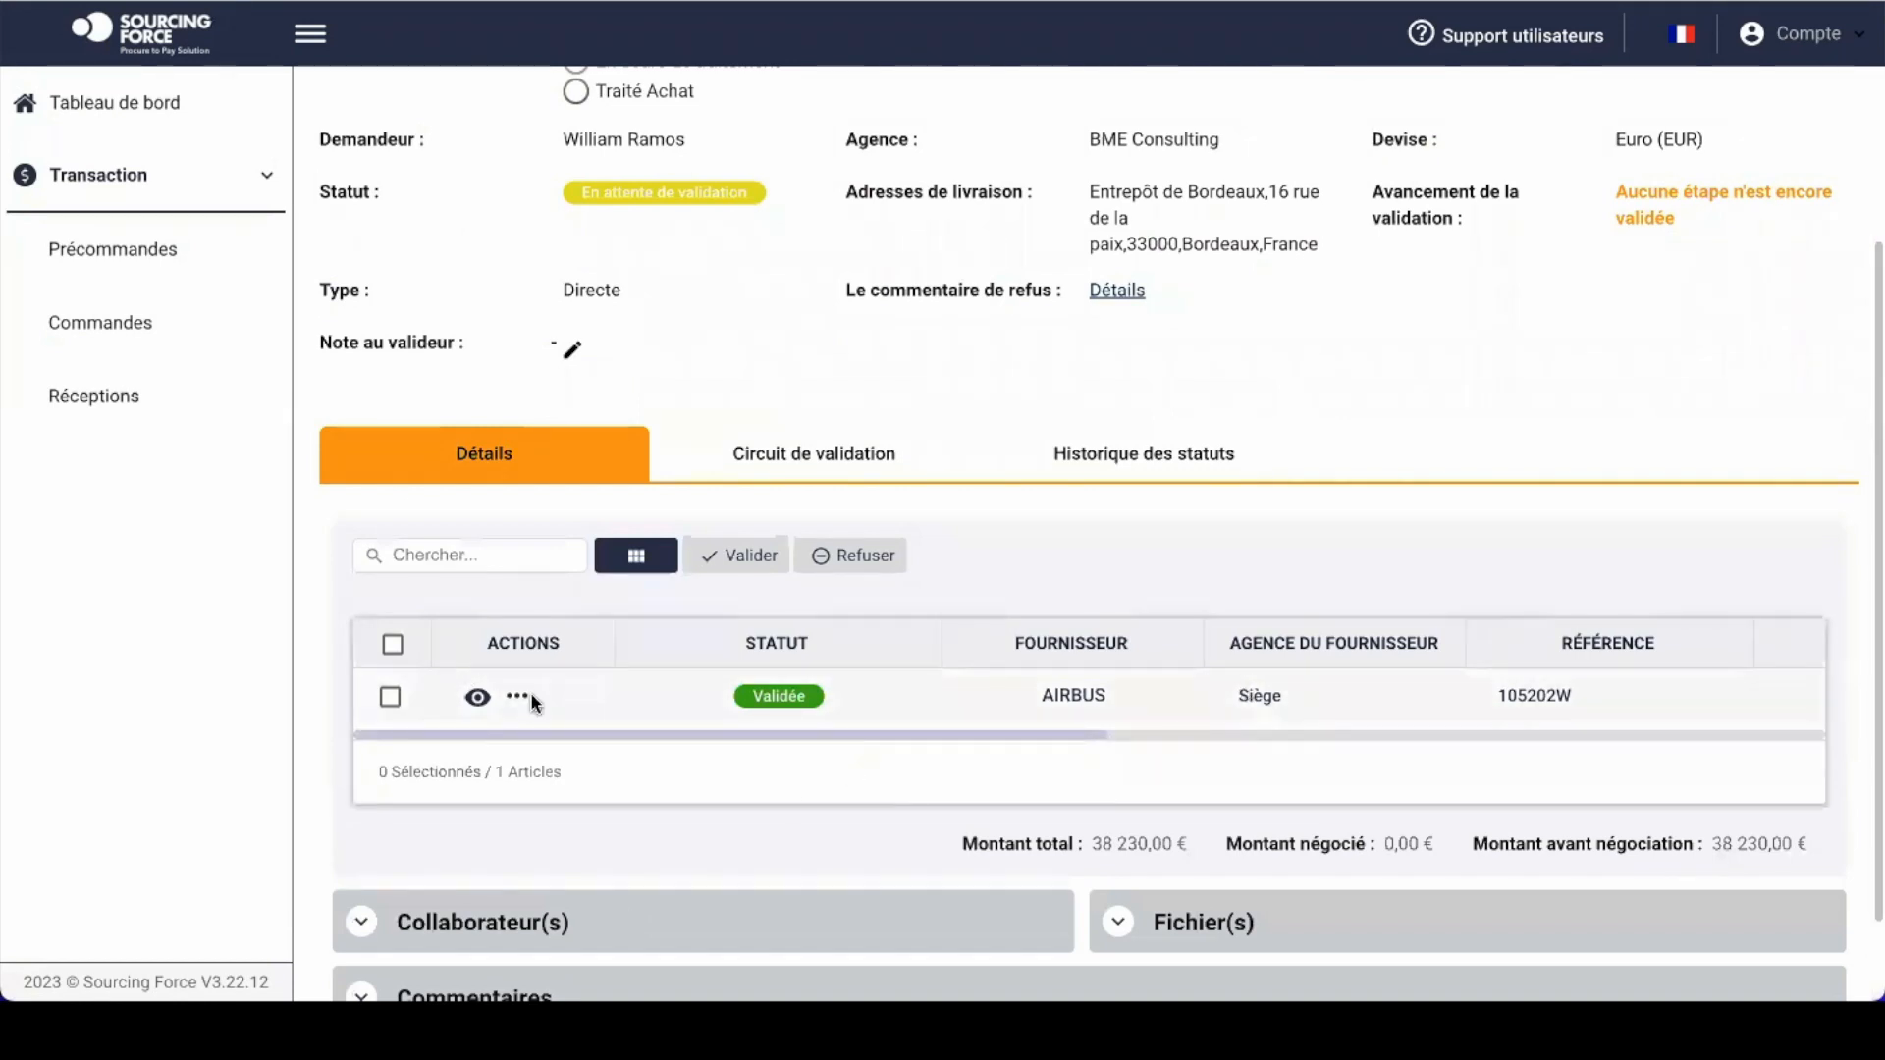
# Step: Tick and untick the AIRBUS item line, then return to the pre-order list
pyautogui.click(390, 698)
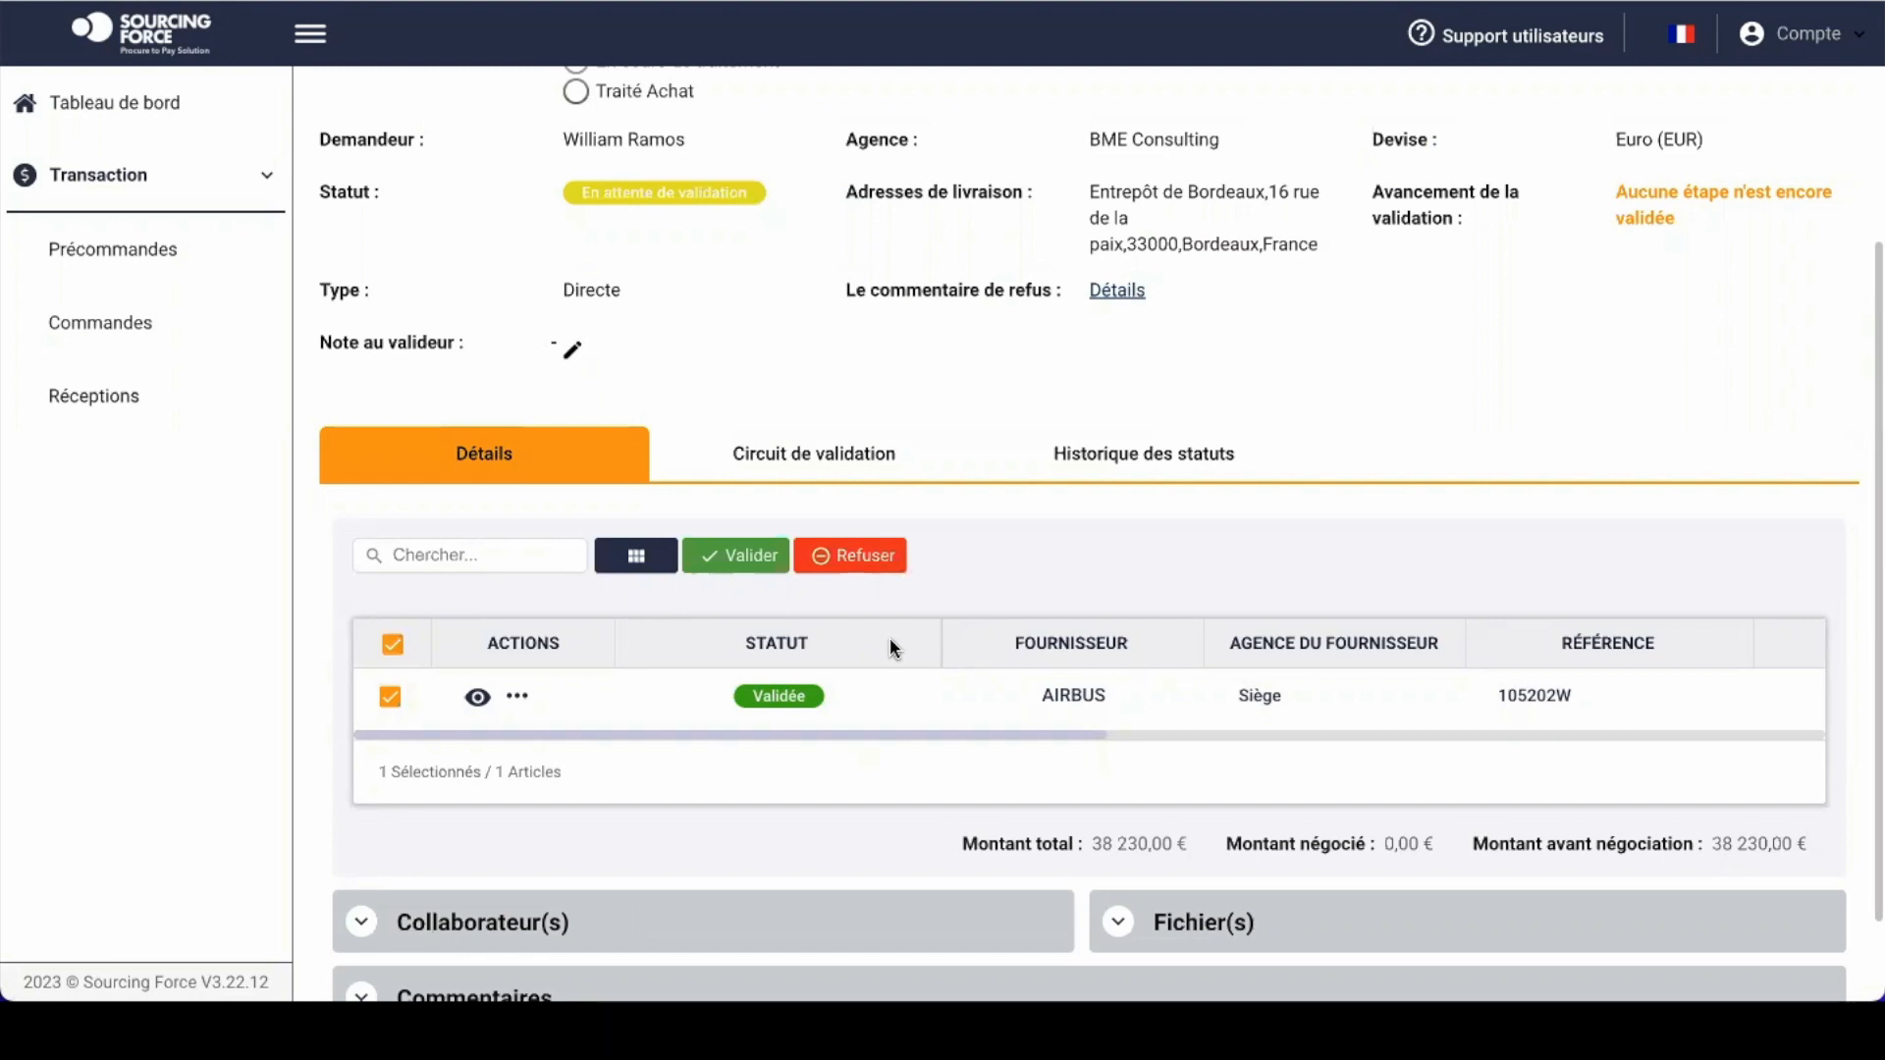
pyautogui.click(392, 644)
pyautogui.scroll(2, 1023, 355)
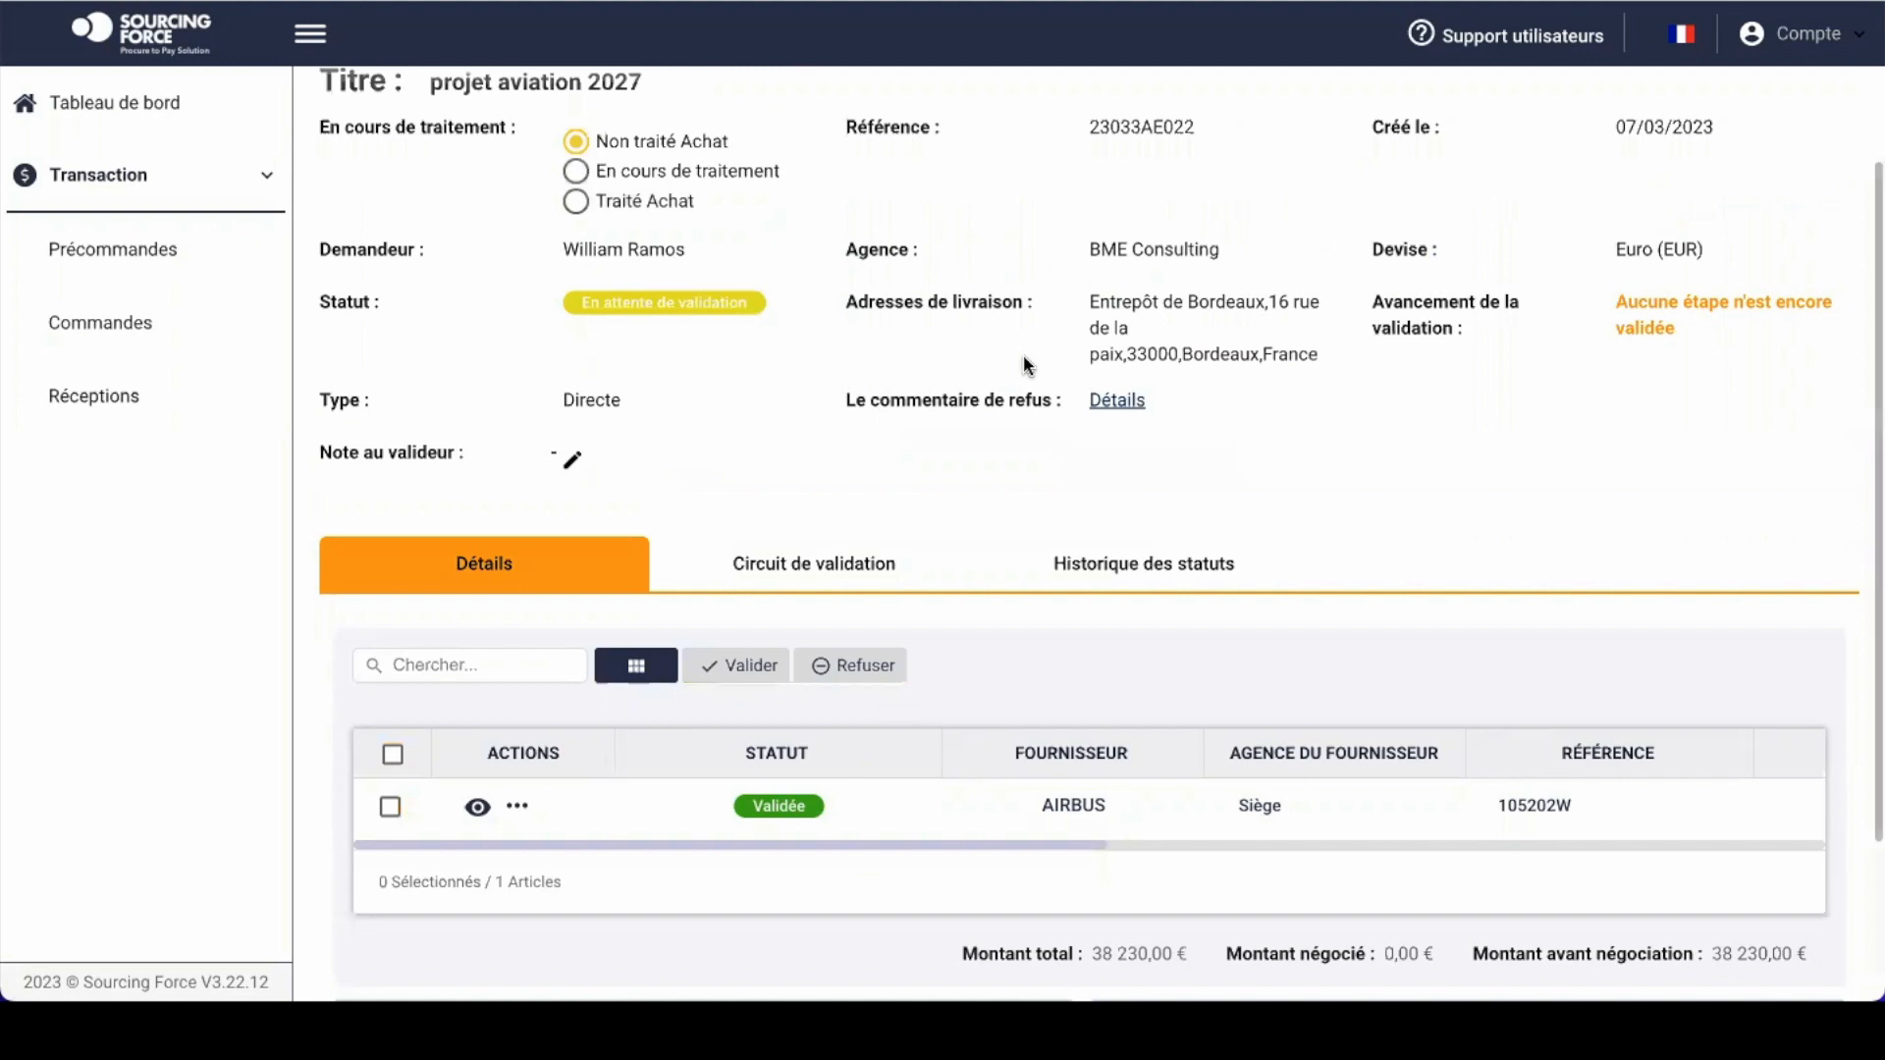
pyautogui.scroll(1, 1023, 355)
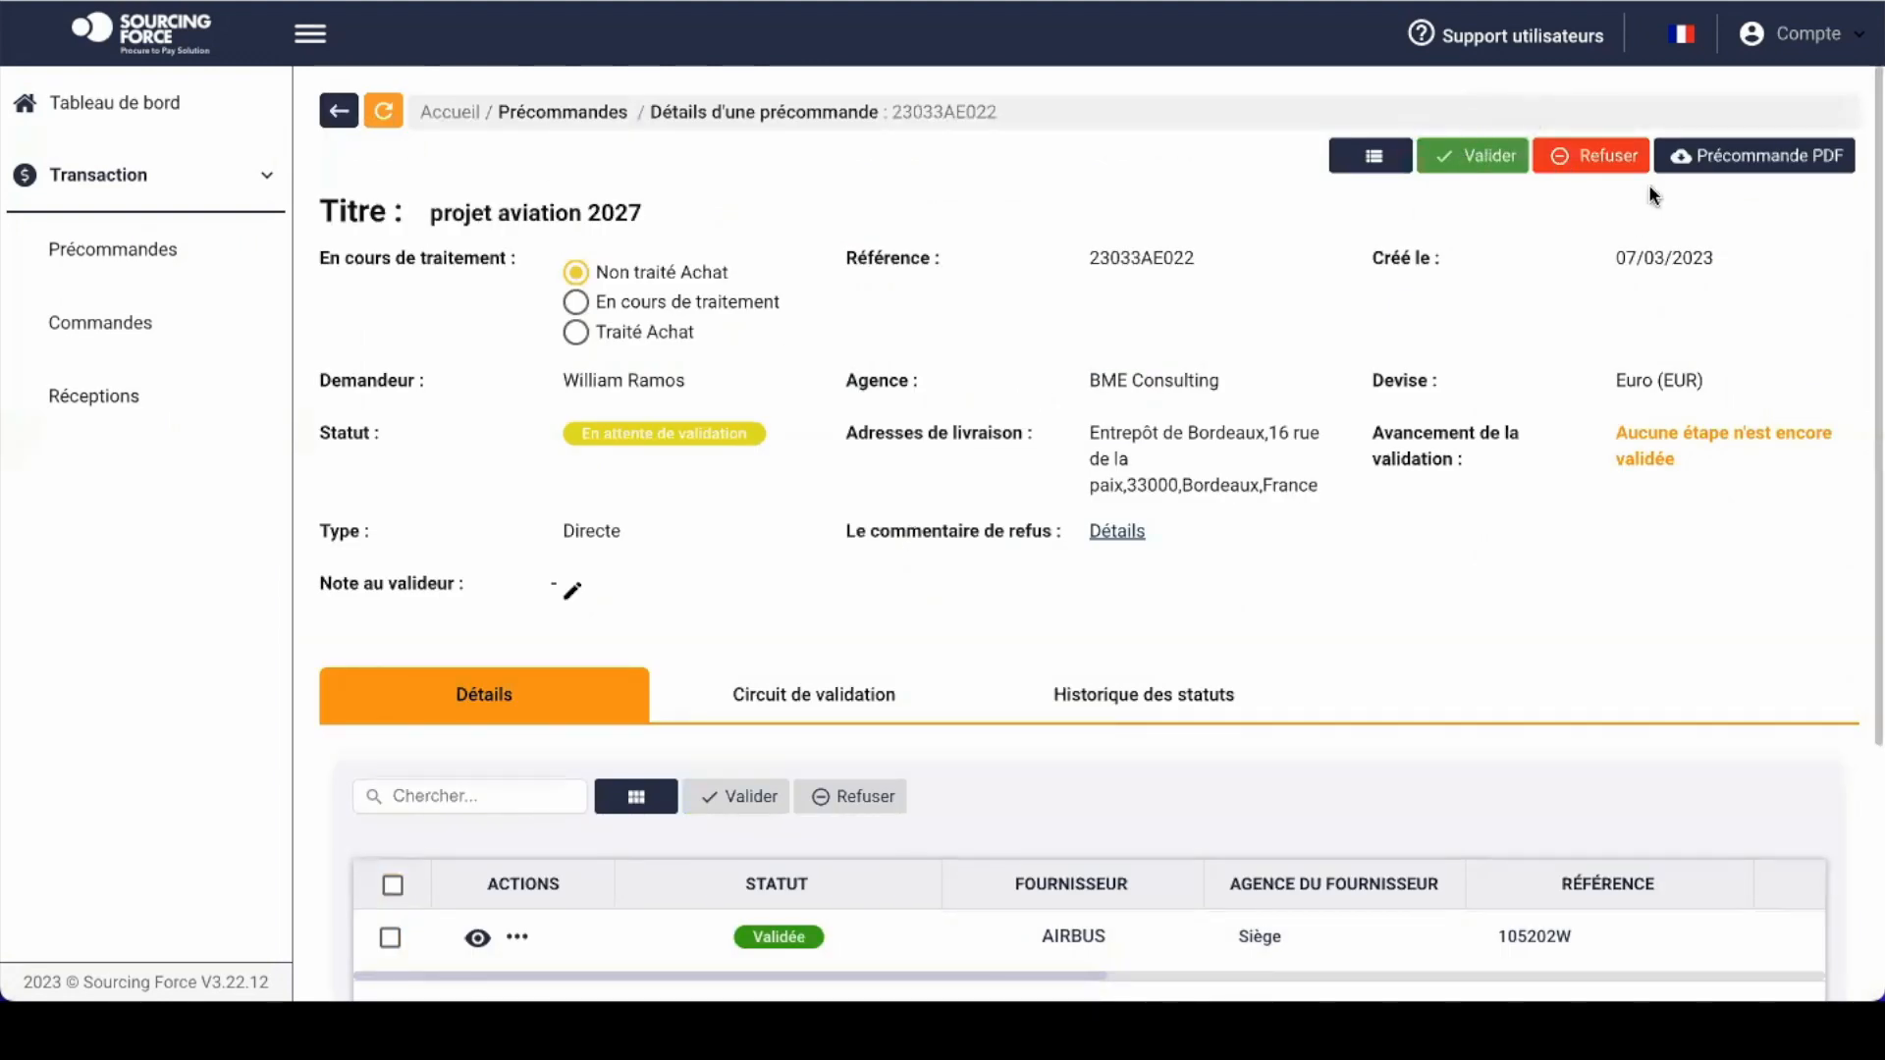
pyautogui.click(127, 255)
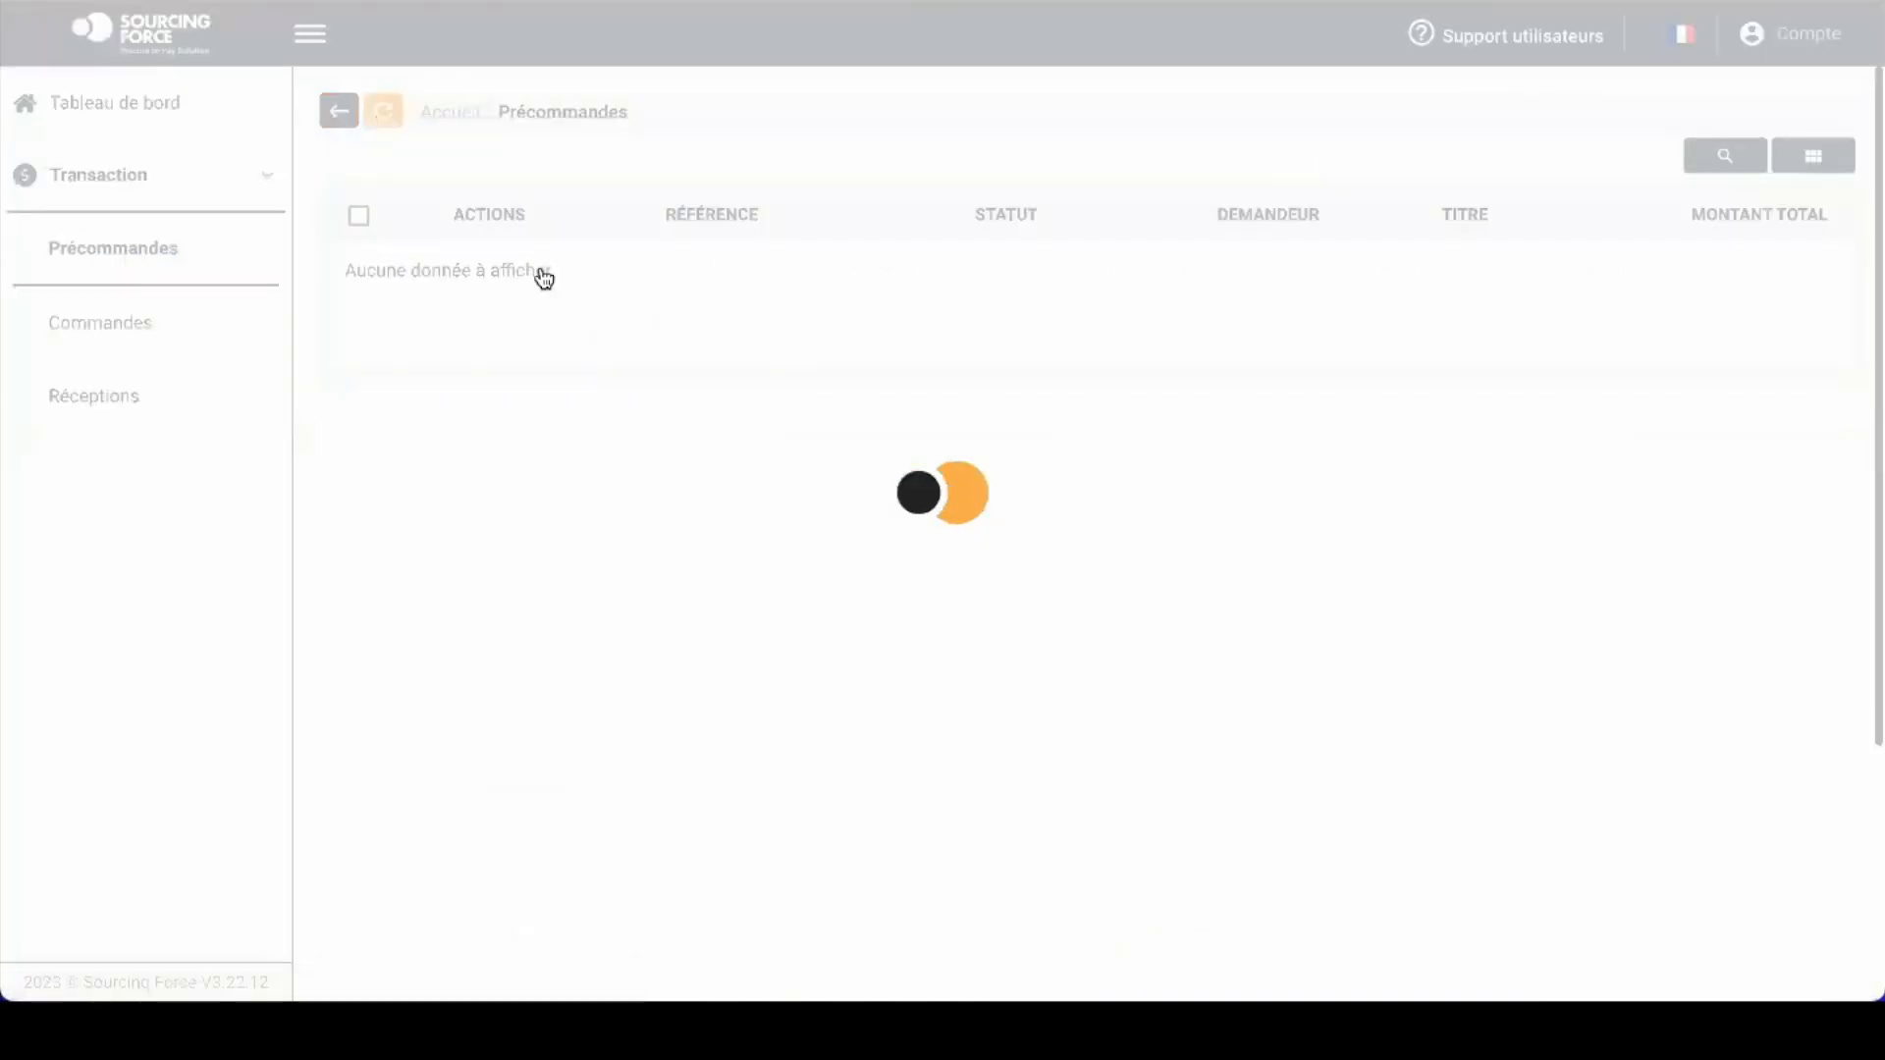
# Step: Open pre-order 2303485E42 from the dashboard's 3 pre-orders awaiting validation
pyautogui.click(149, 104)
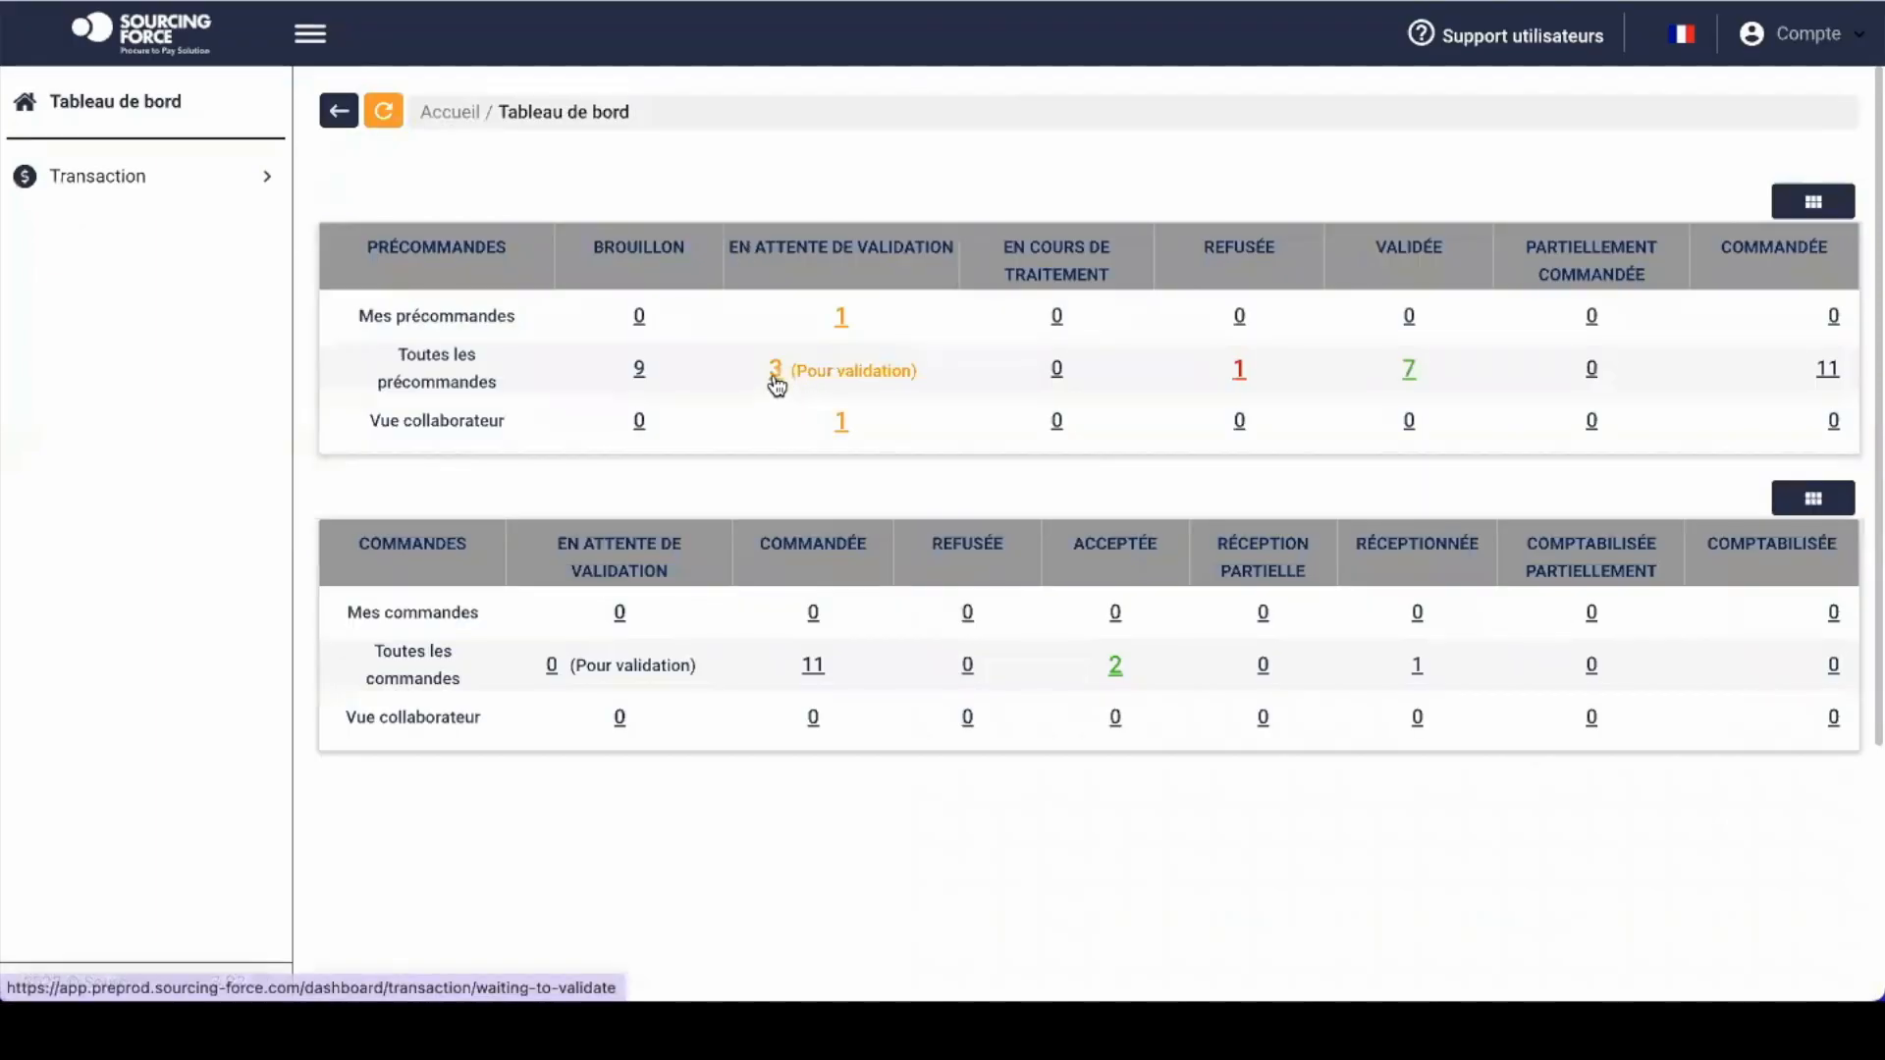
pyautogui.click(775, 372)
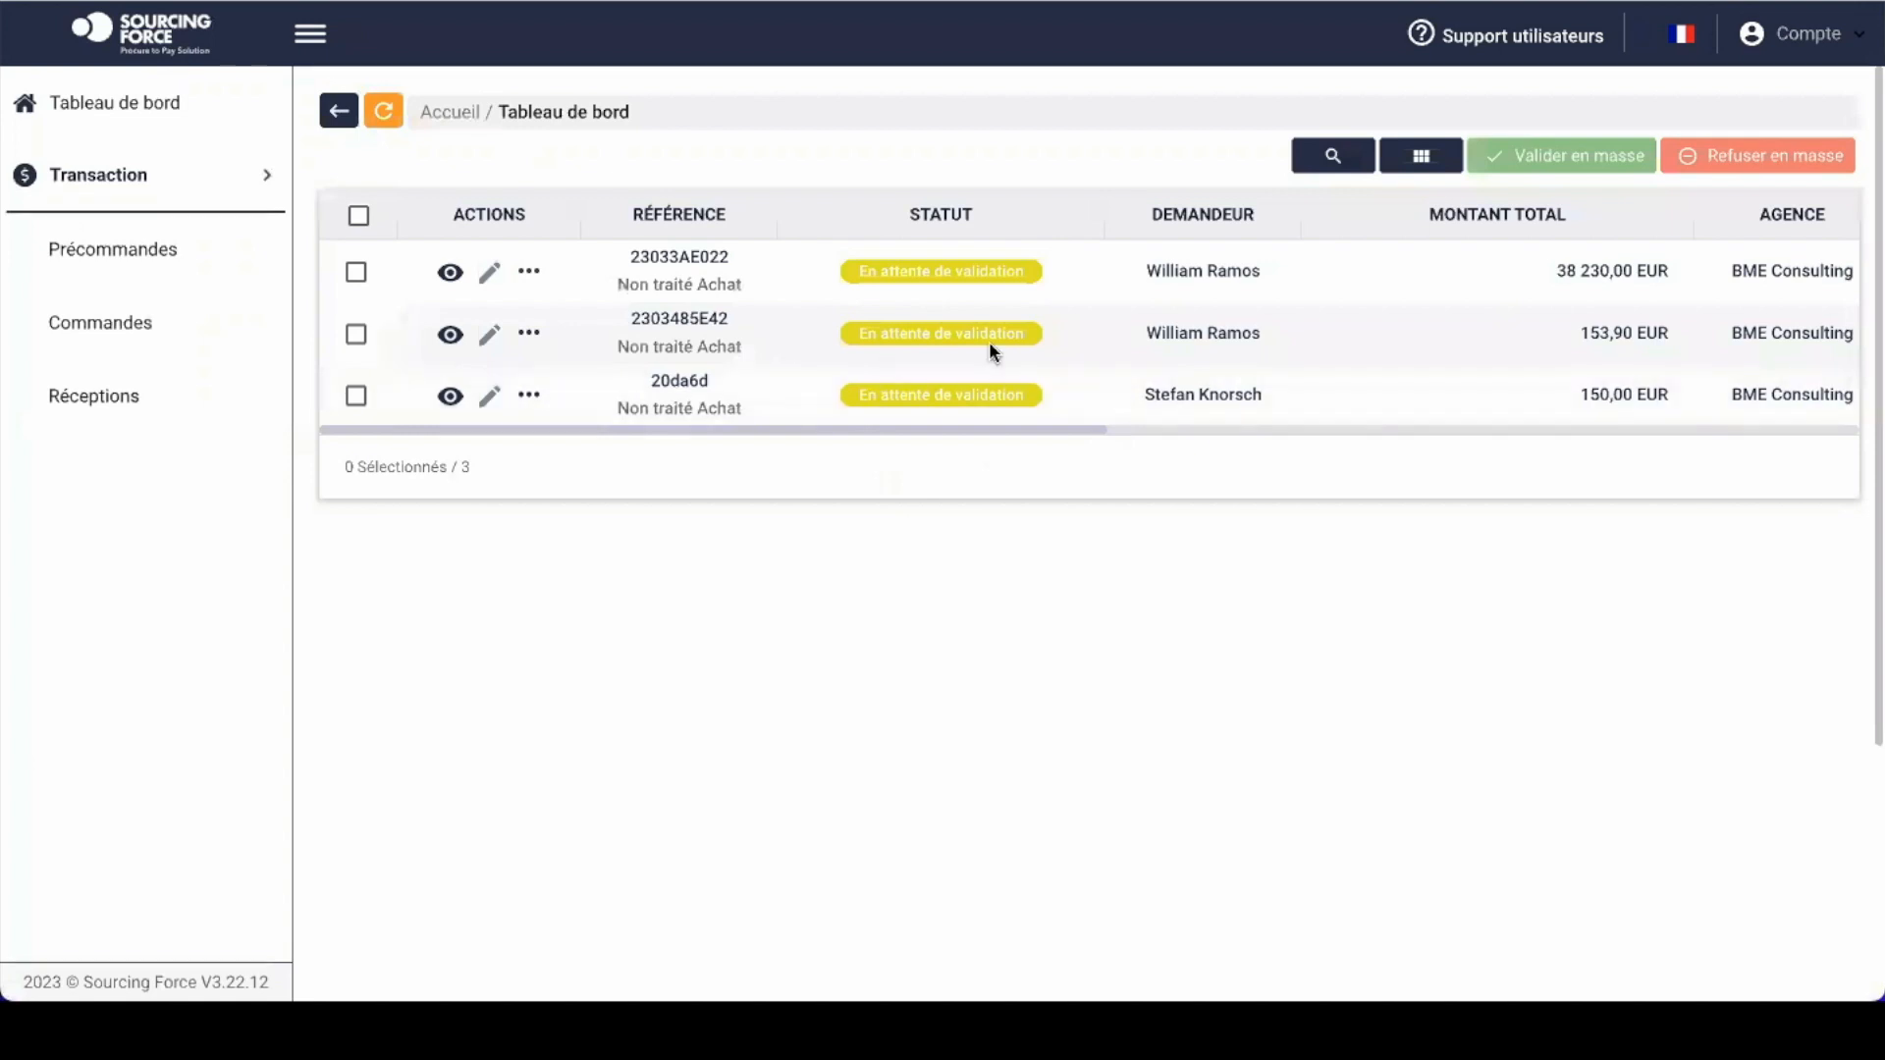
pyautogui.hscroll(3, 987, 340)
pyautogui.hscroll(-3, 987, 339)
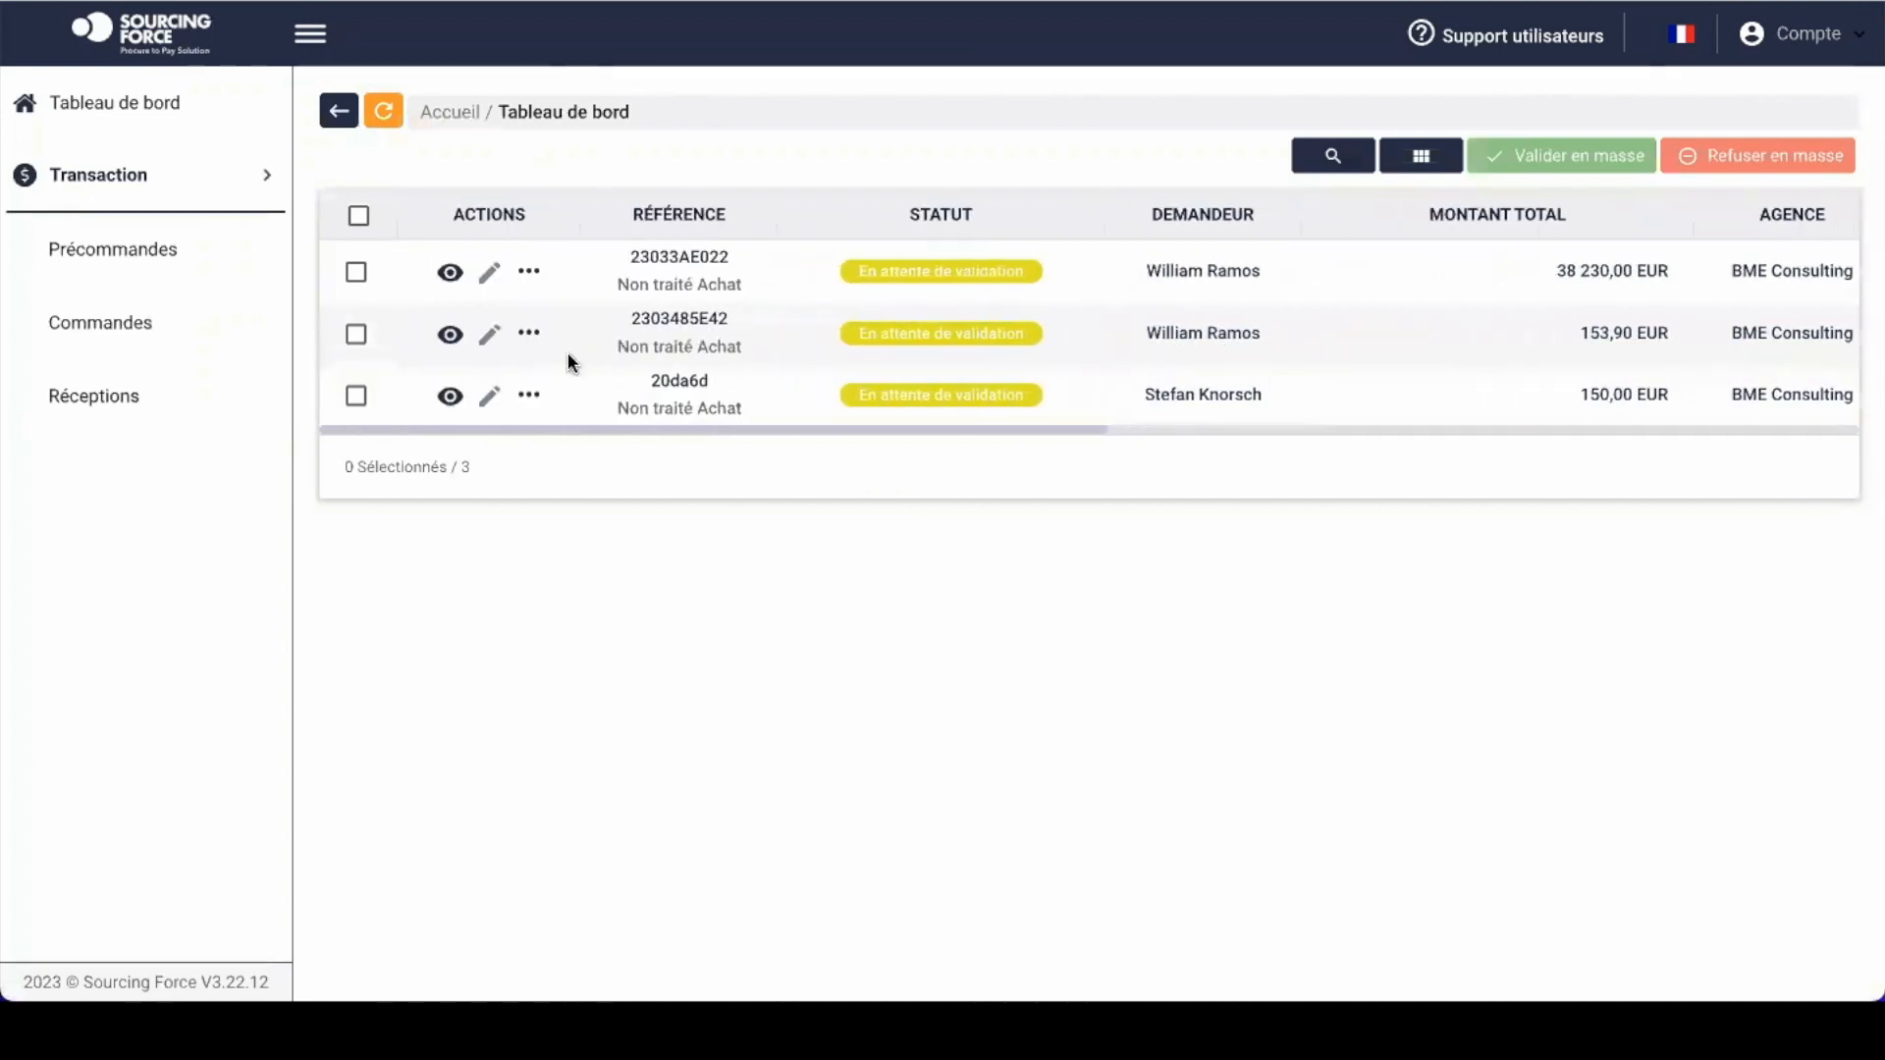
pyautogui.click(449, 336)
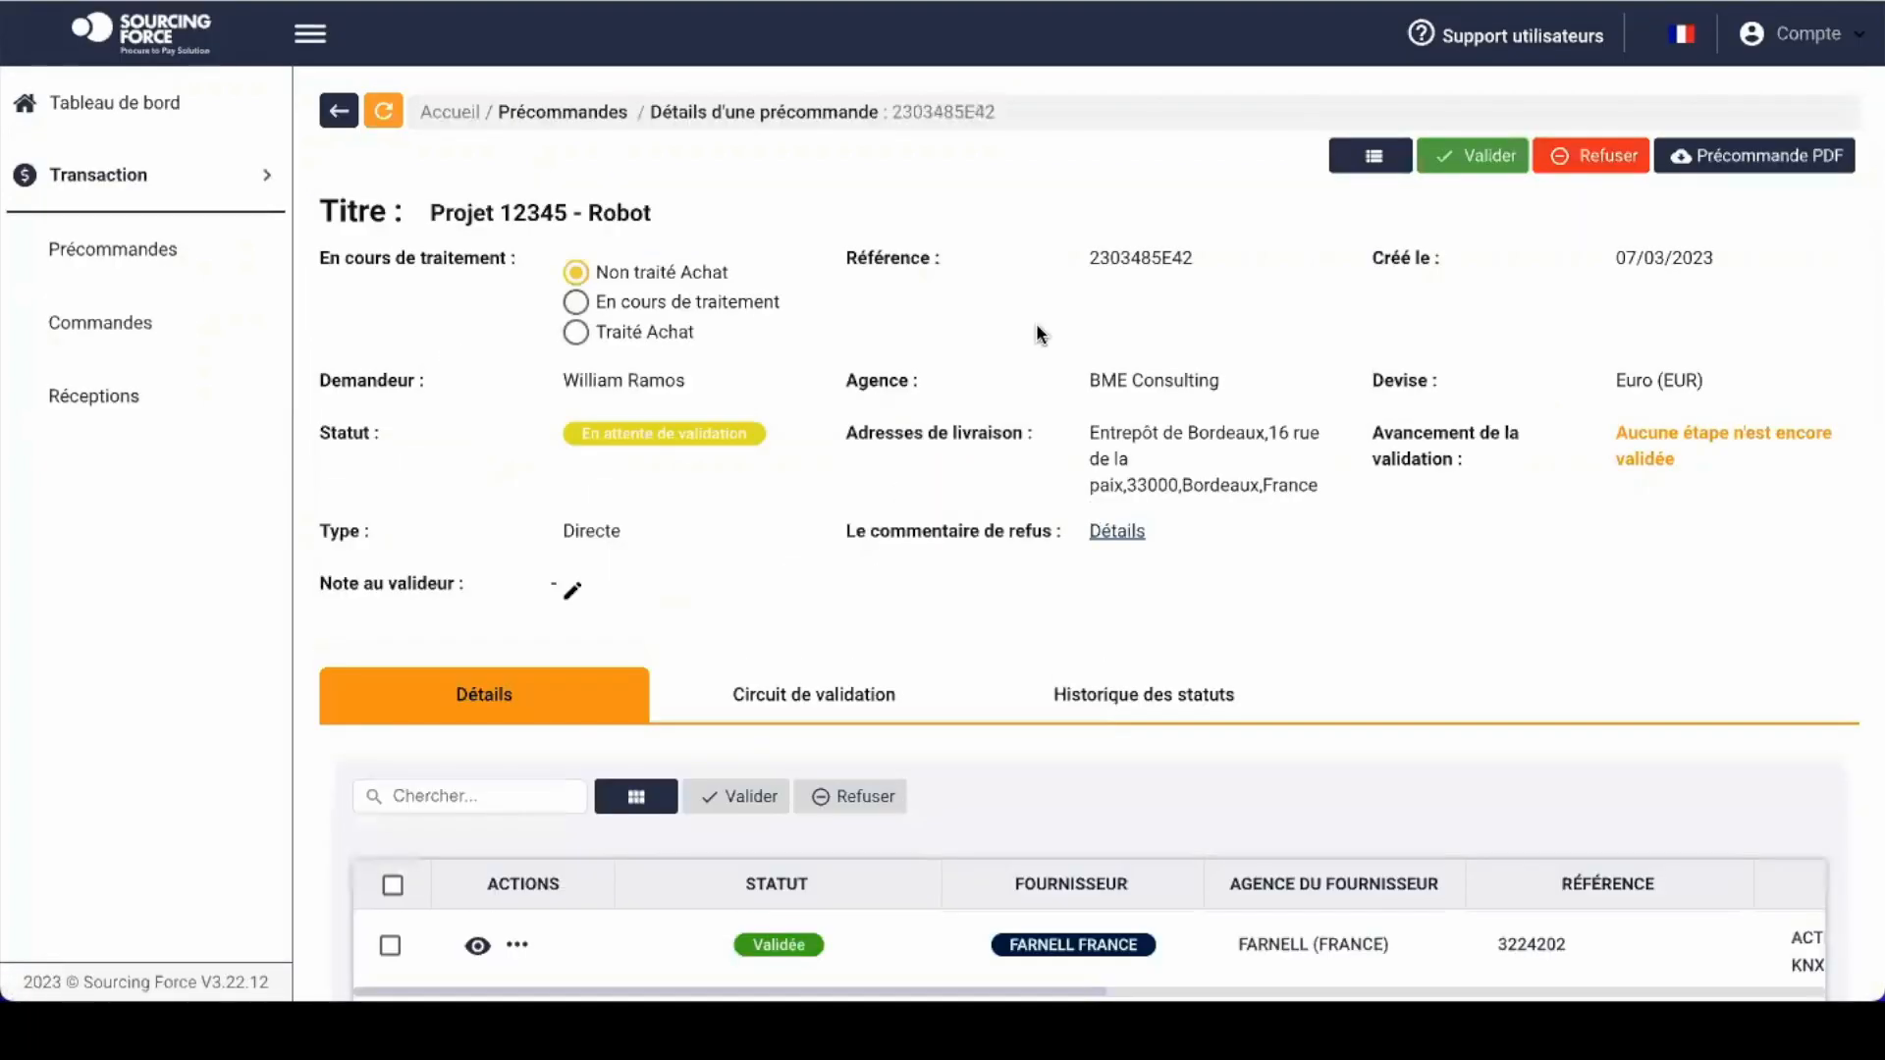
# Step: Switch the processing state from En cours de traitement to Traité Achat
pyautogui.click(577, 301)
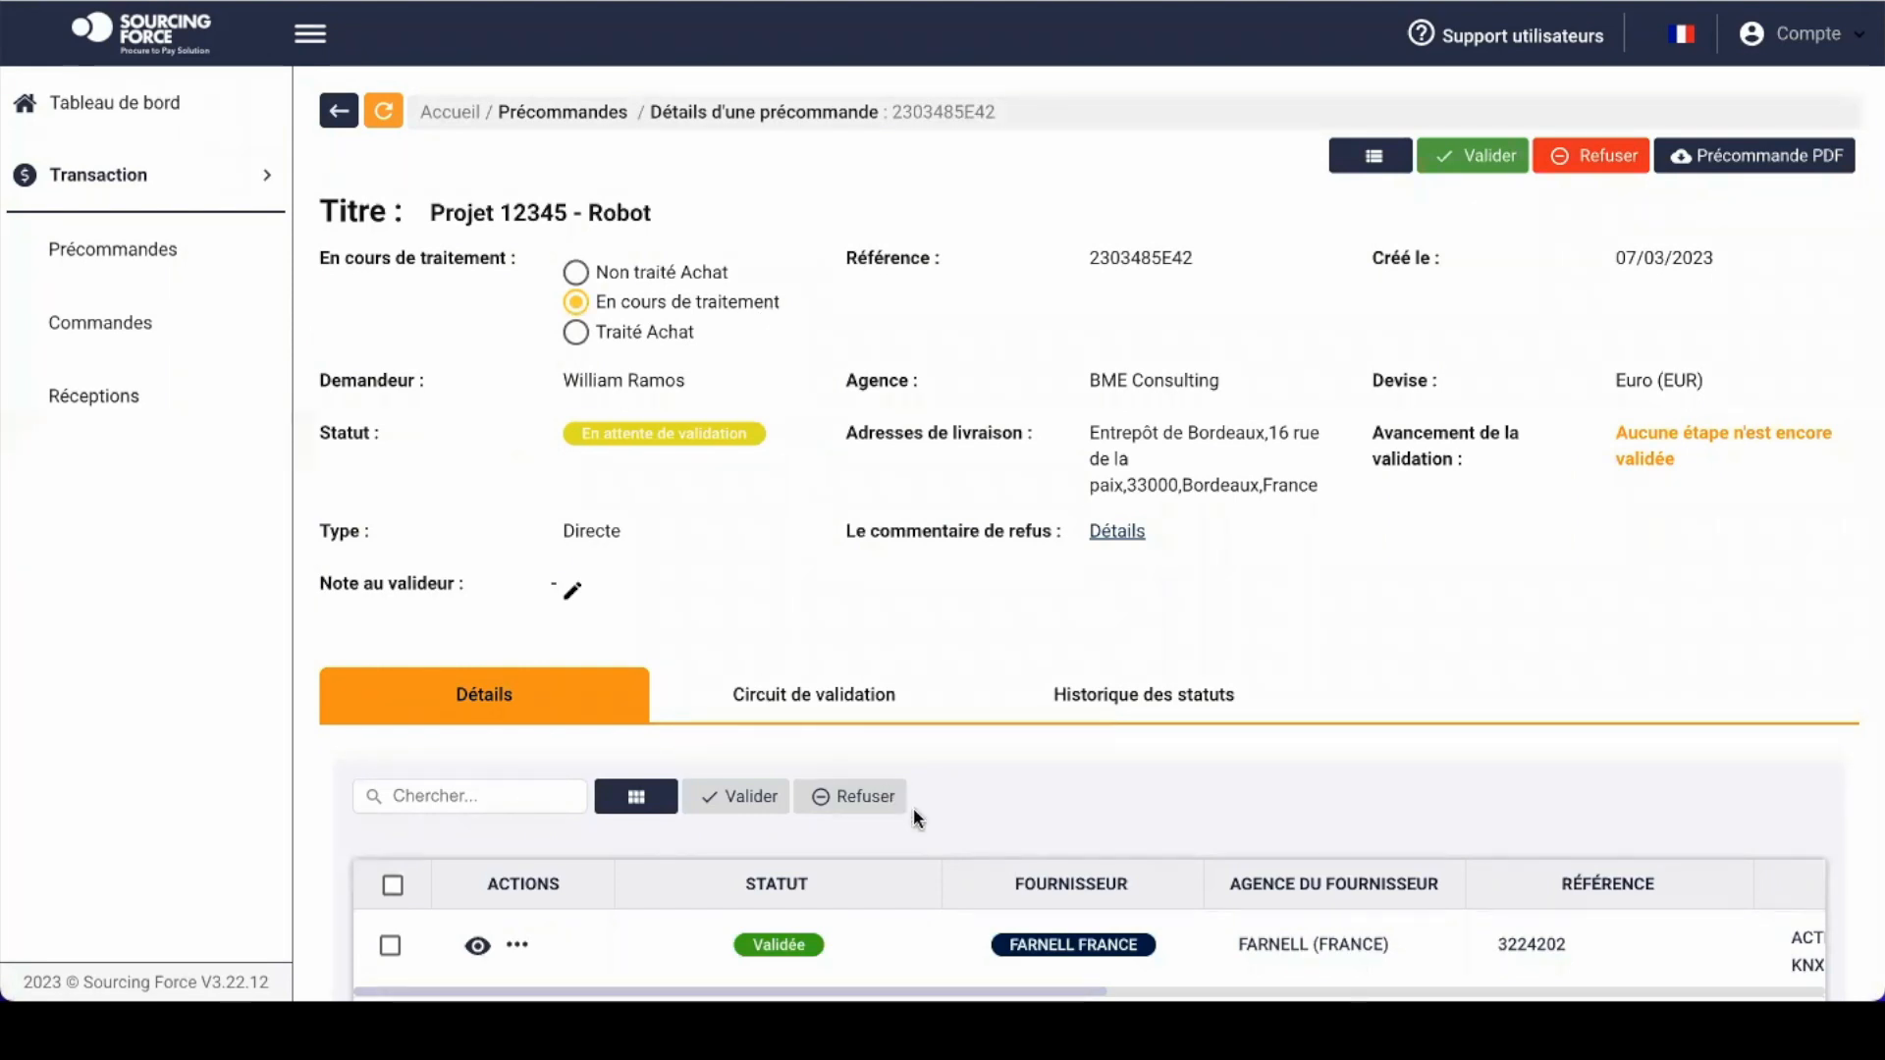
pyautogui.scroll(-2, 913, 809)
pyautogui.scroll(2, 913, 807)
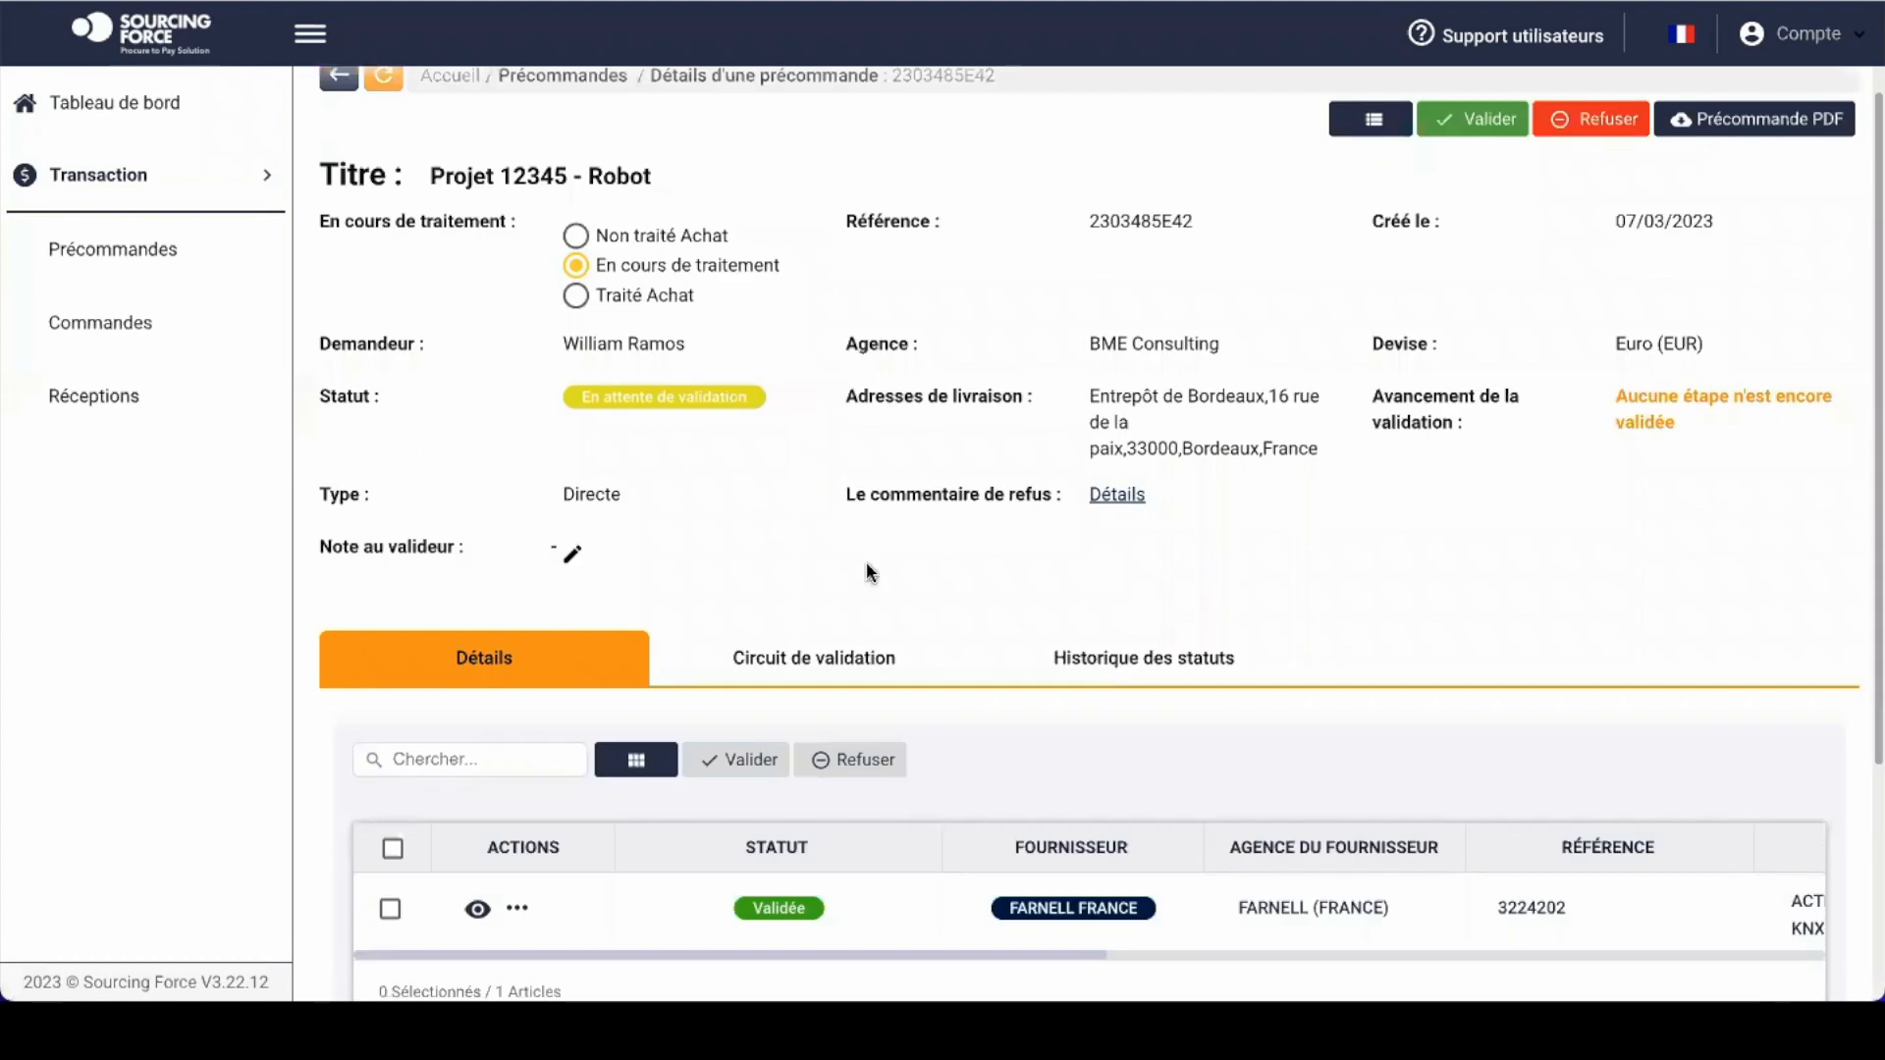
pyautogui.click(585, 294)
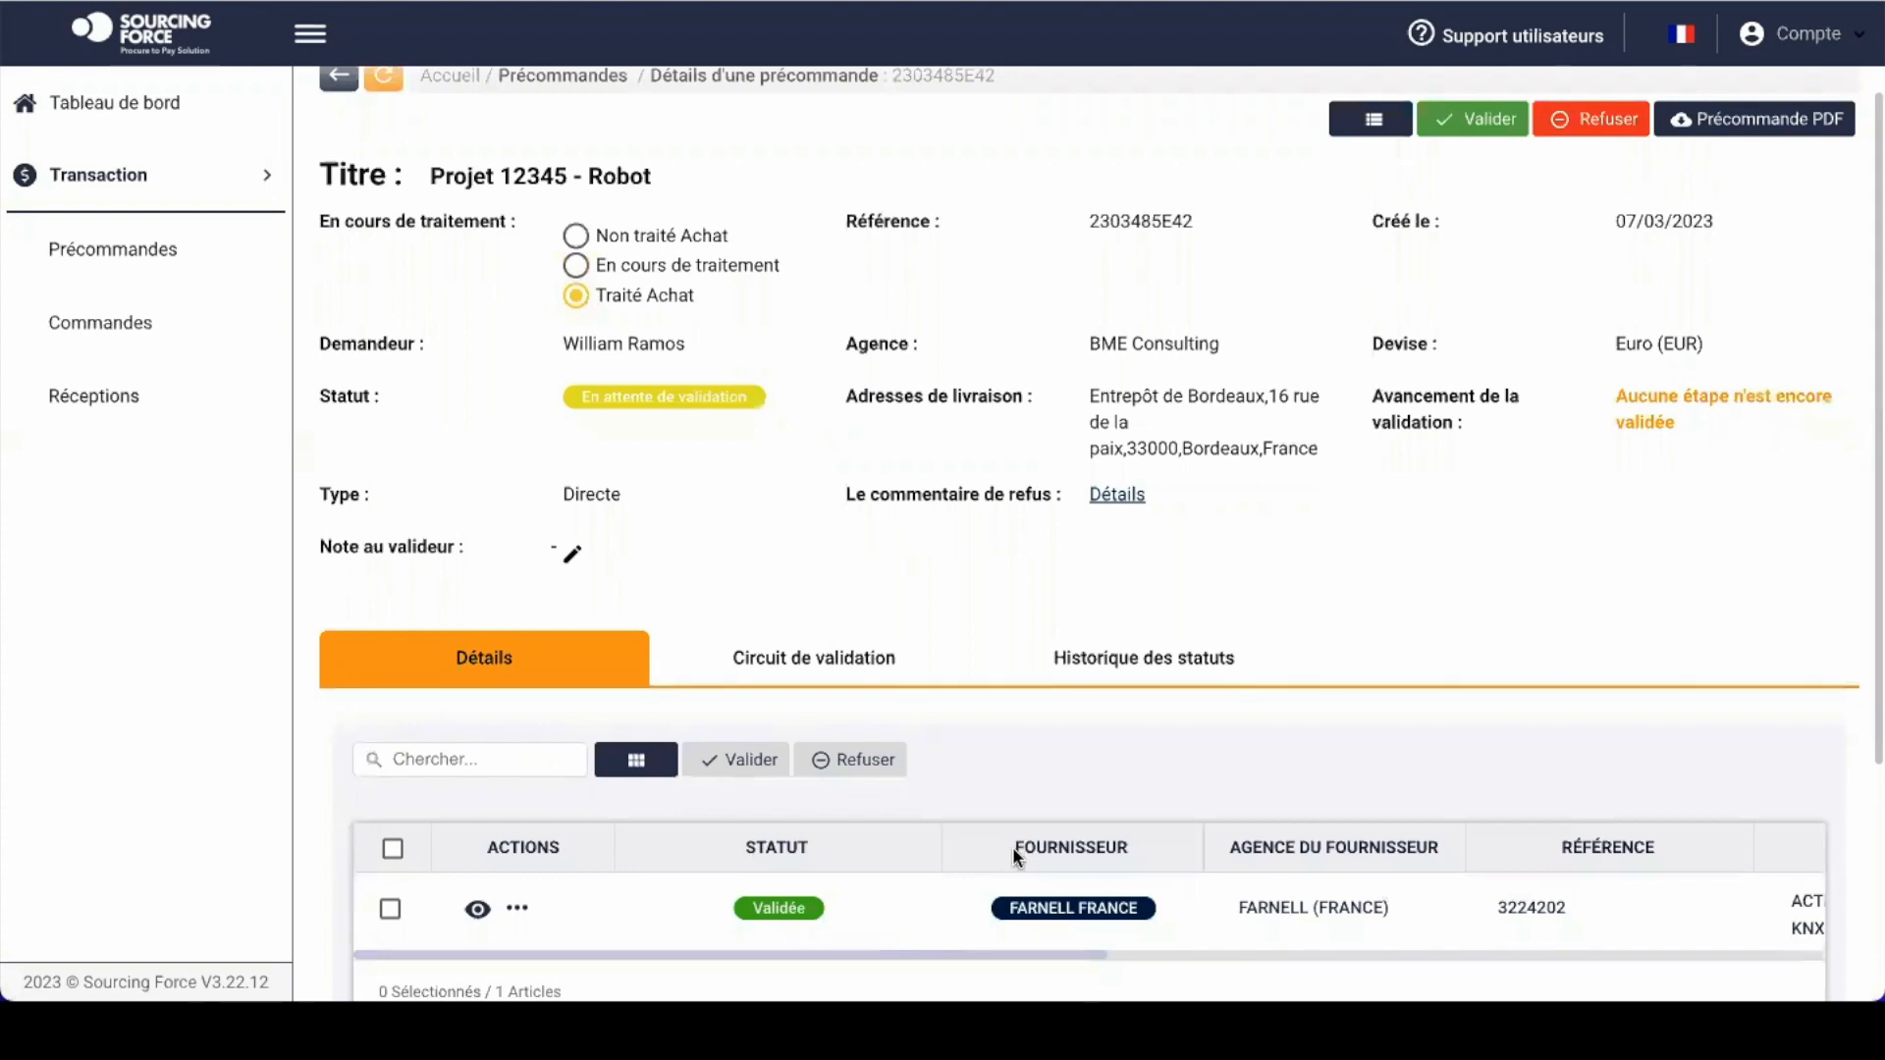
# Step: Validate and confirm the whole pre-order, then open the resulting order 2303CE753F
pyautogui.click(1487, 121)
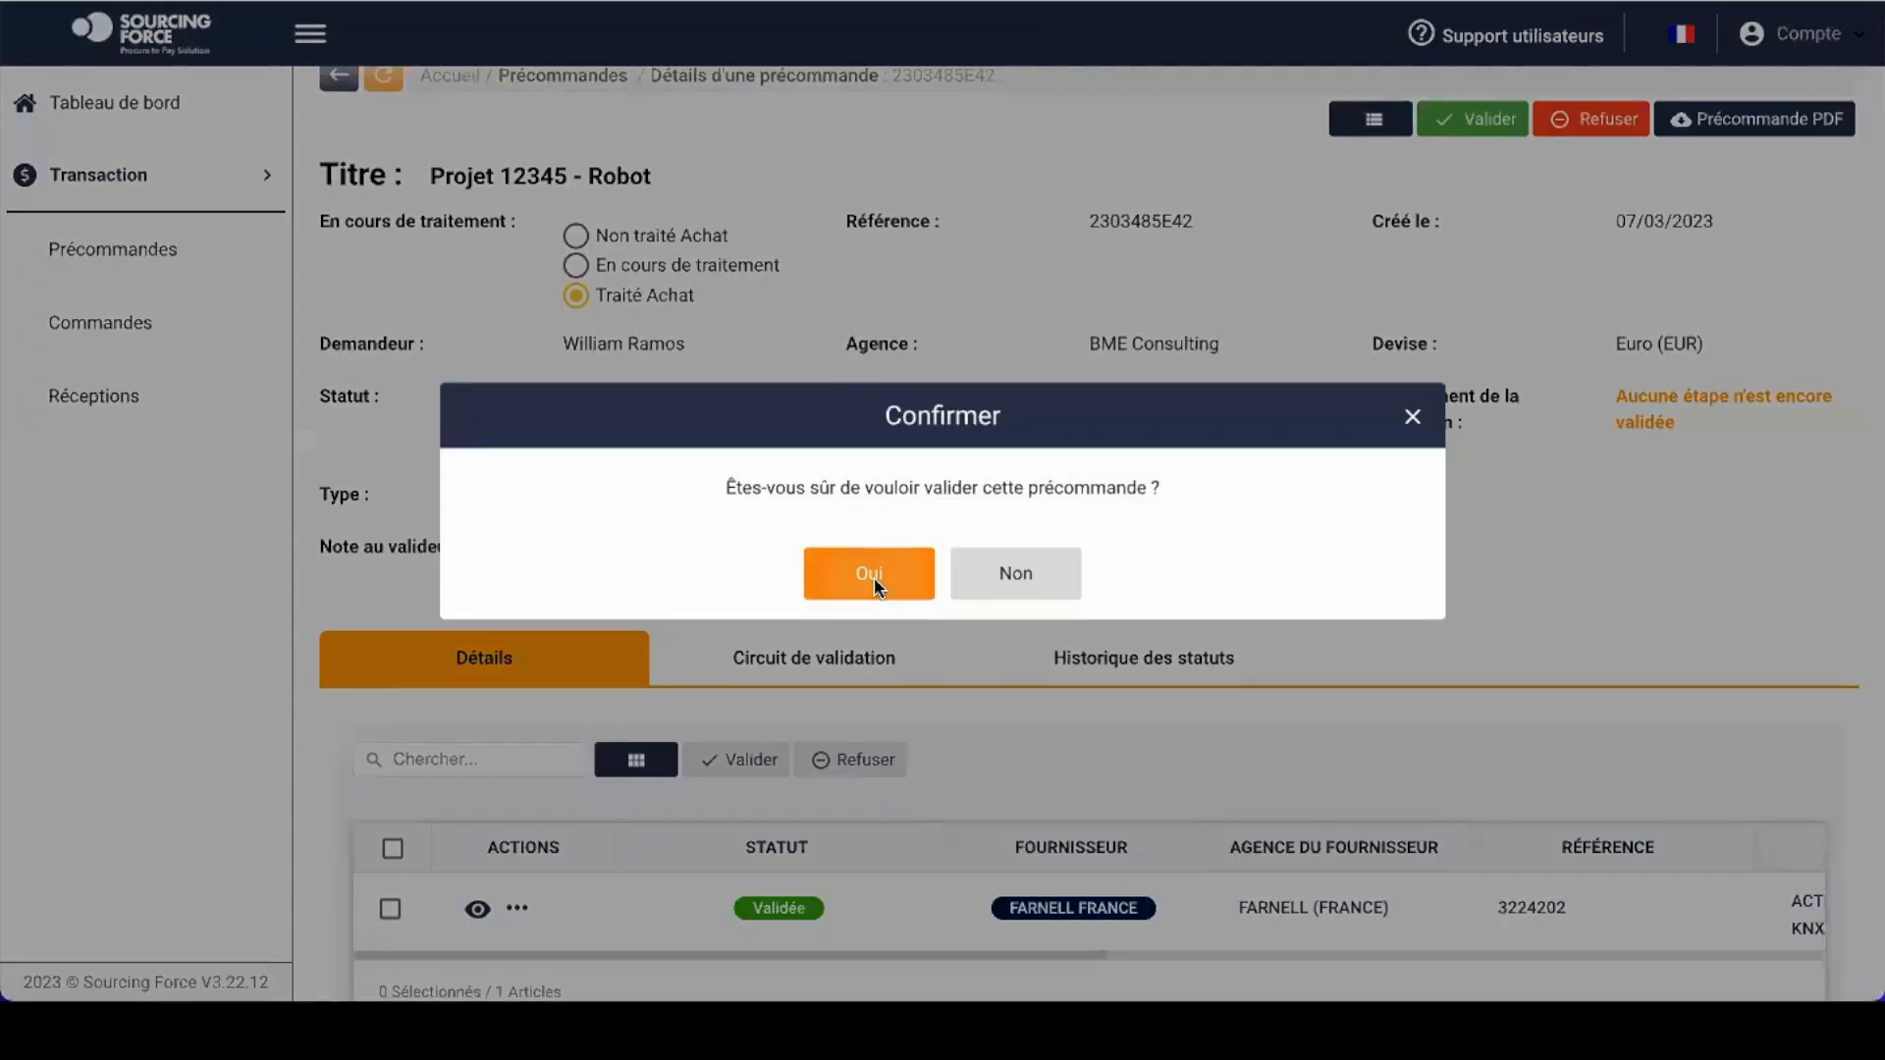
pyautogui.click(870, 574)
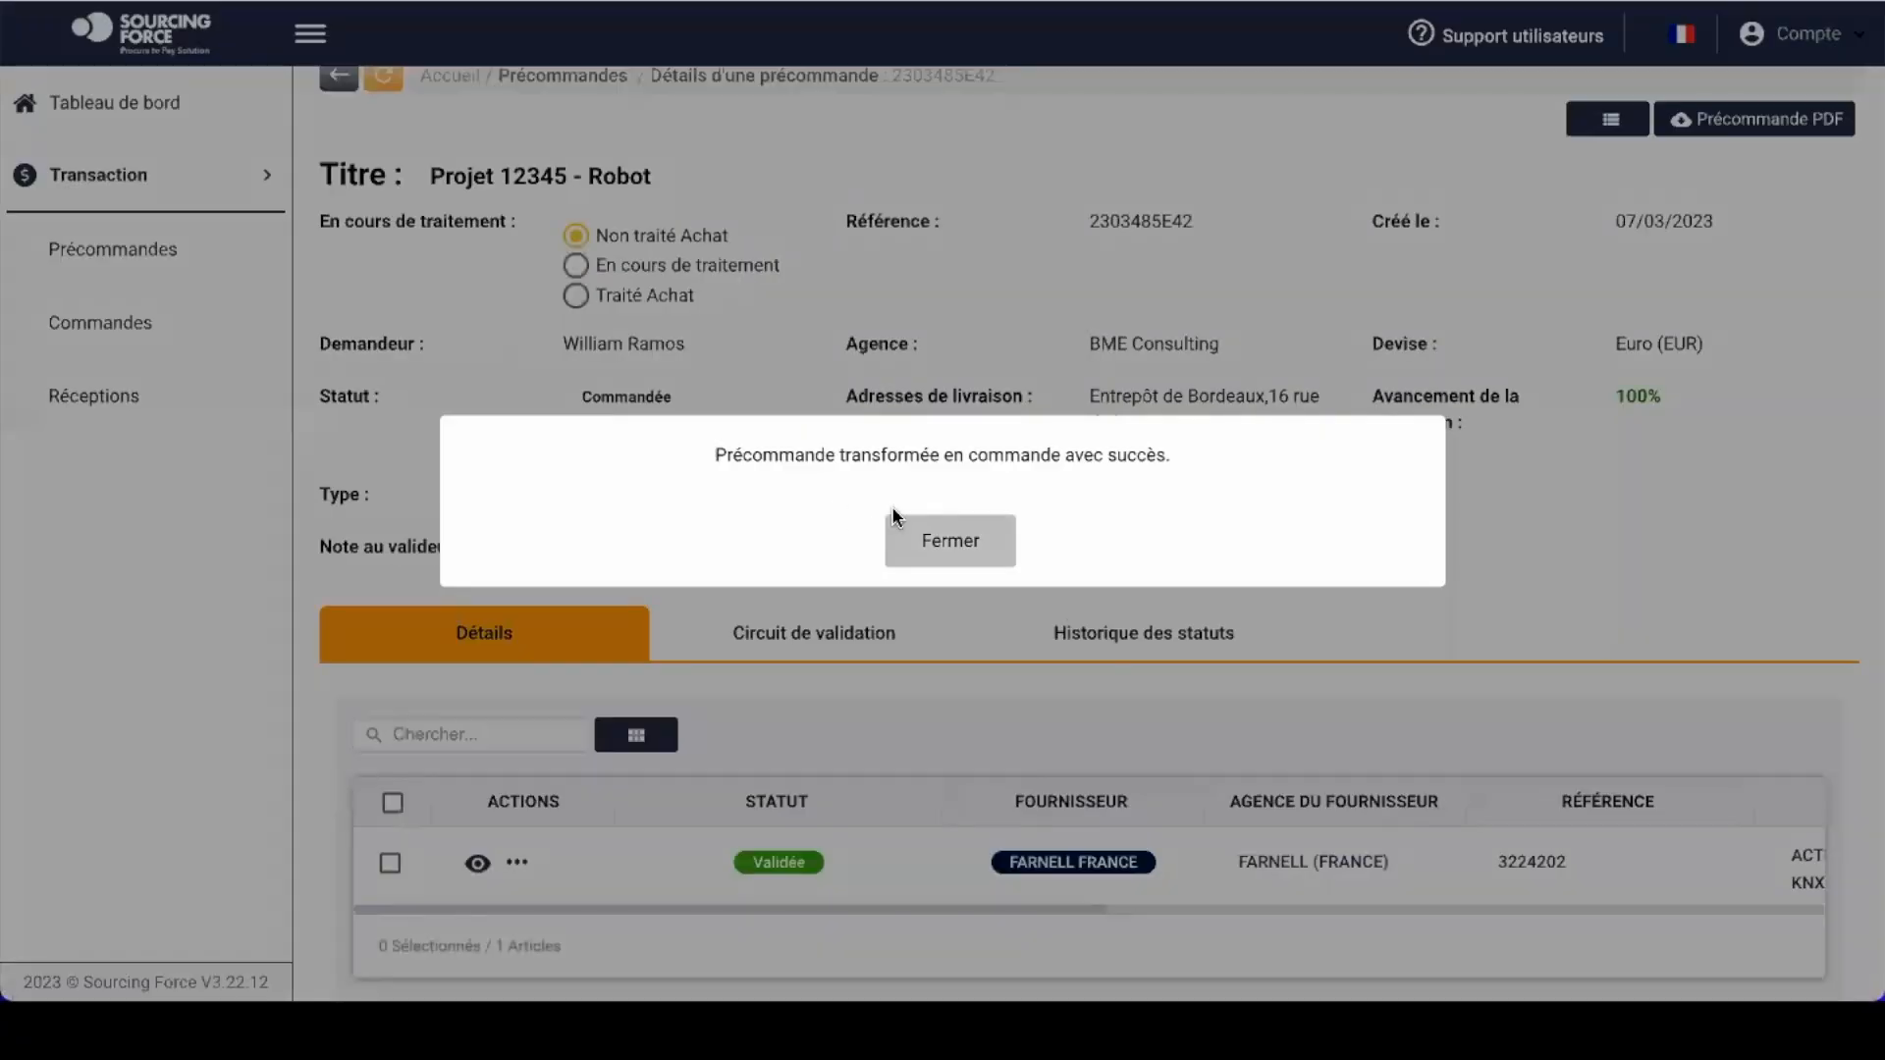
pyautogui.click(947, 549)
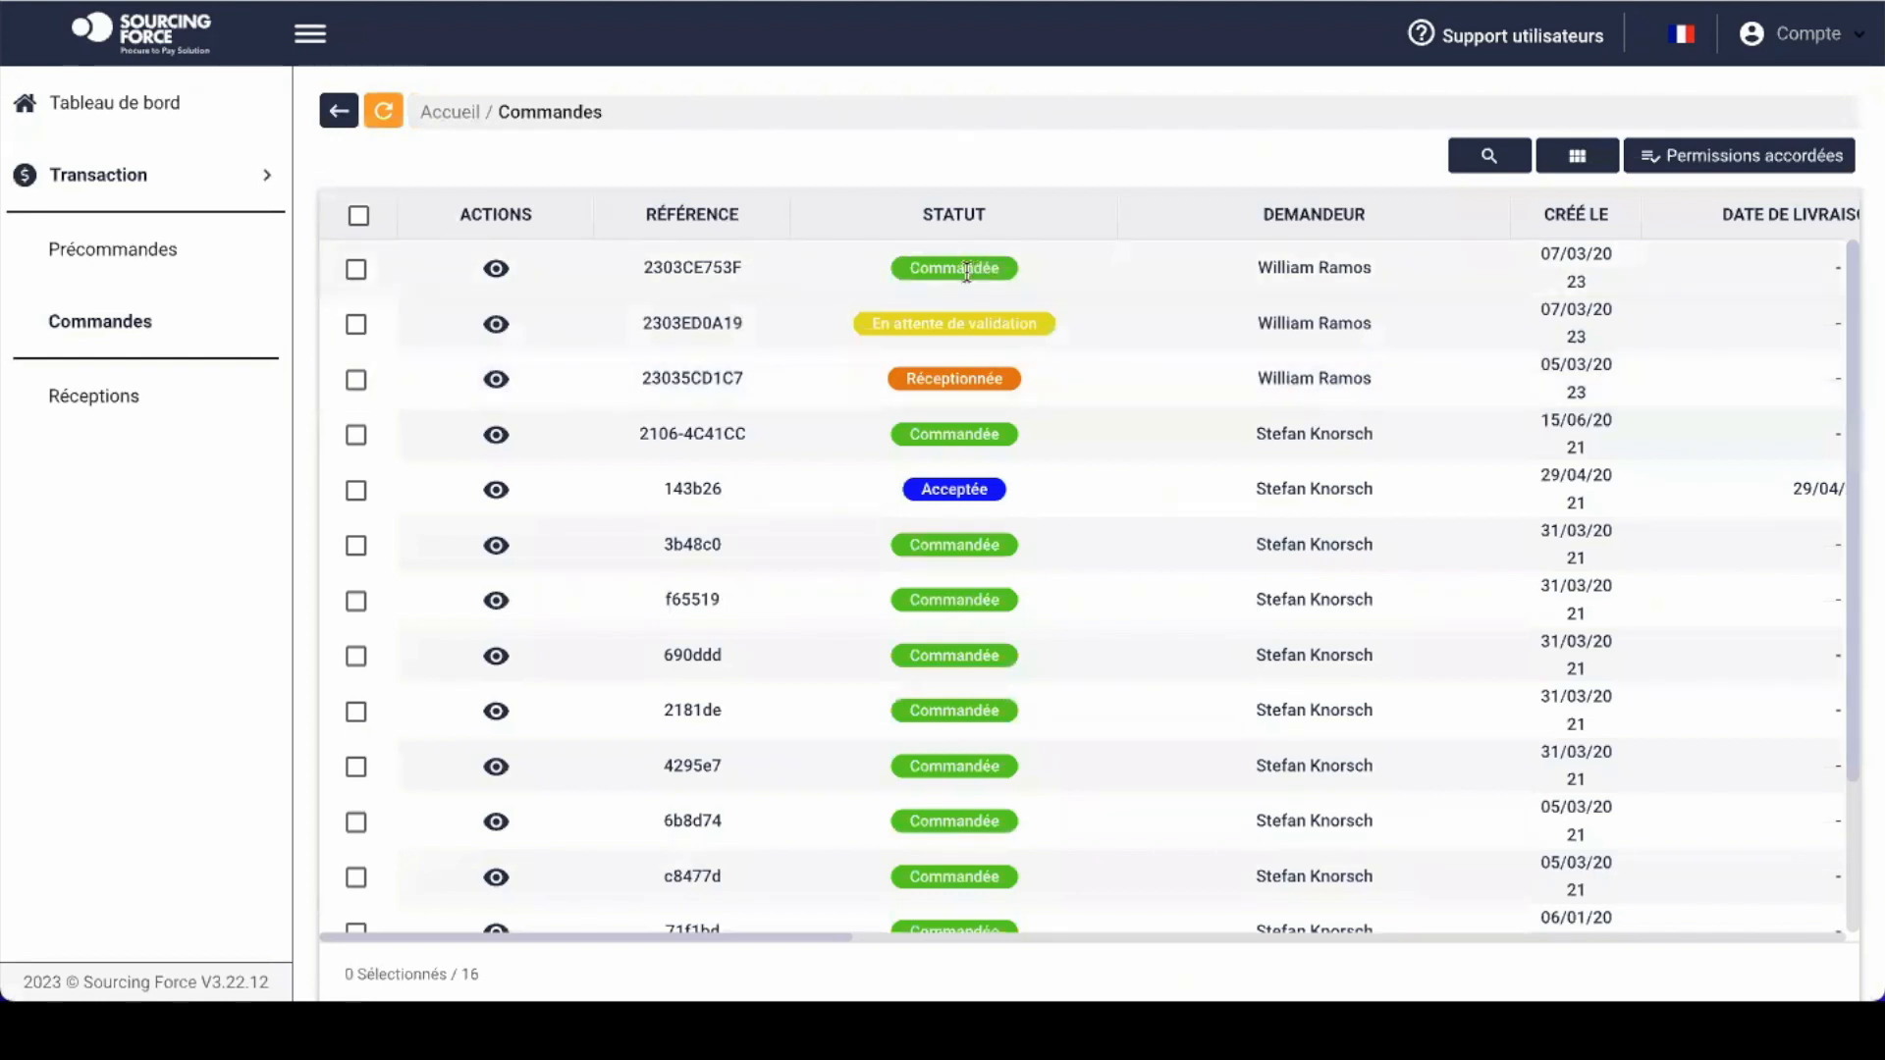
pyautogui.click(495, 269)
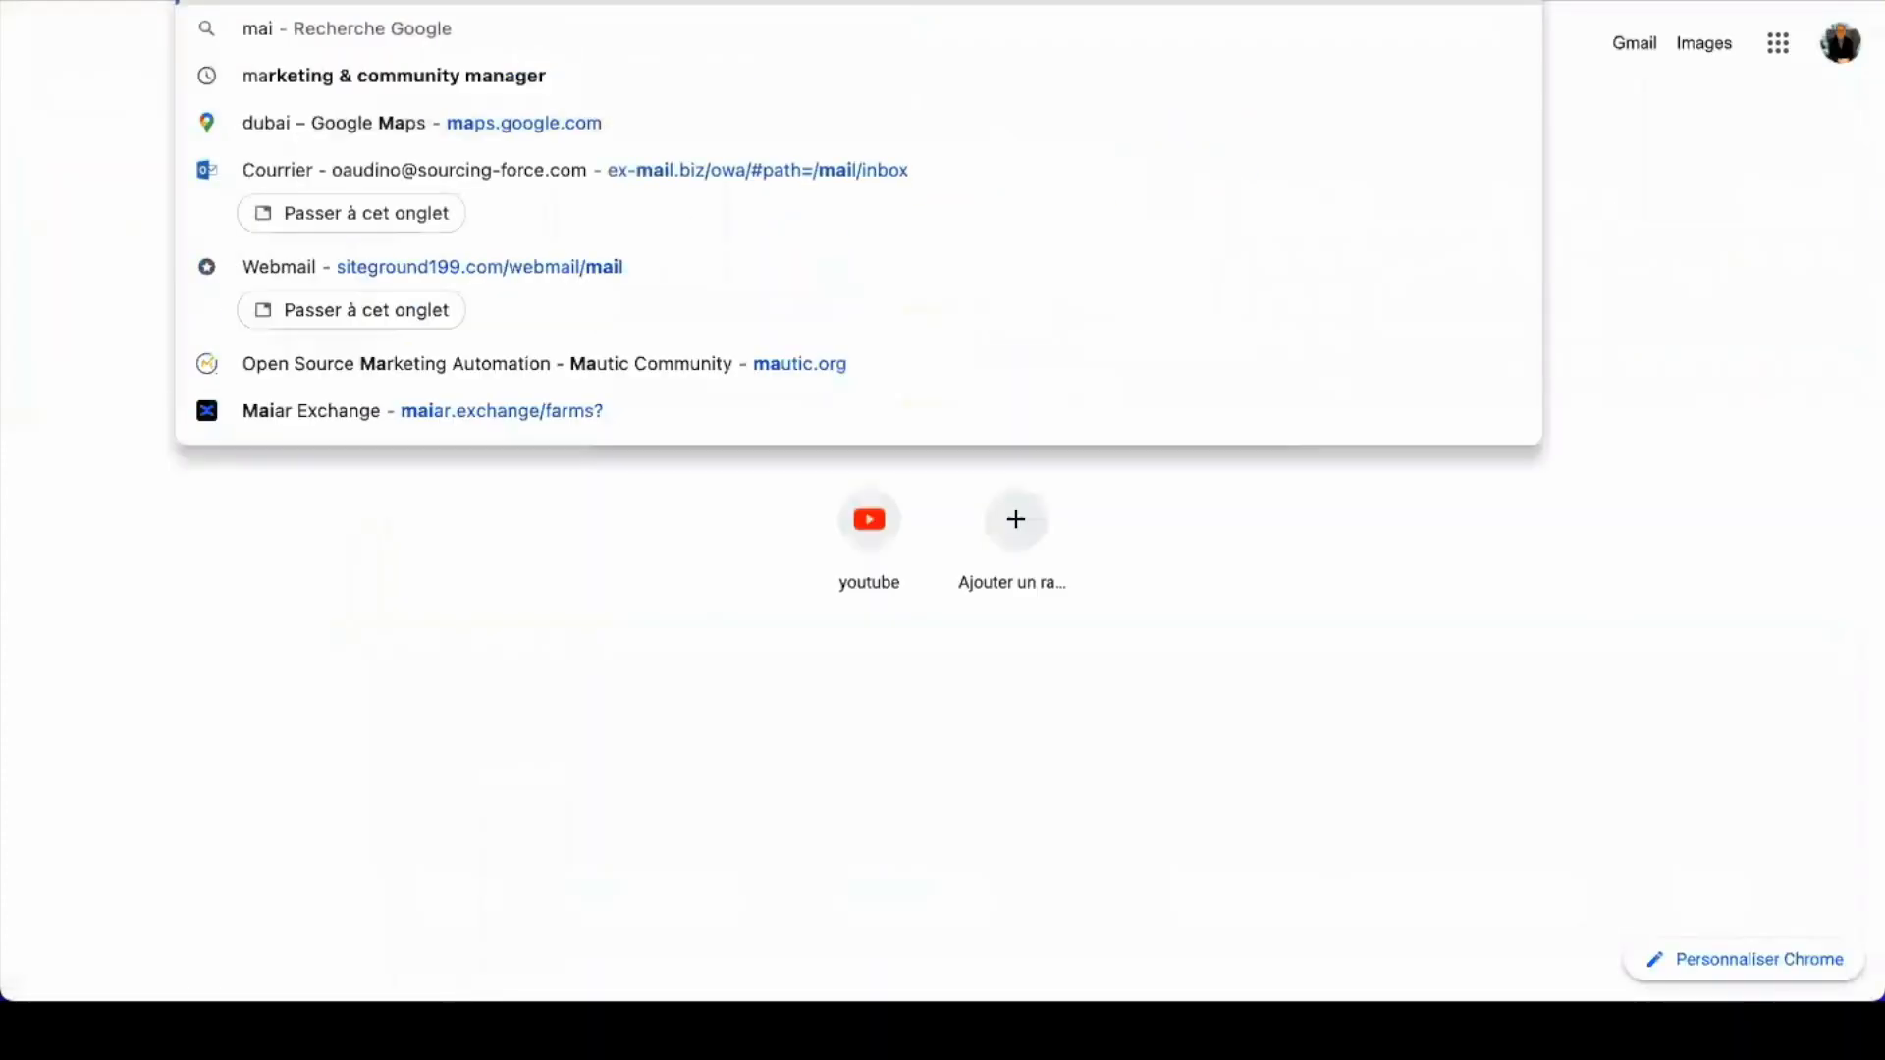
pyautogui.write('l')
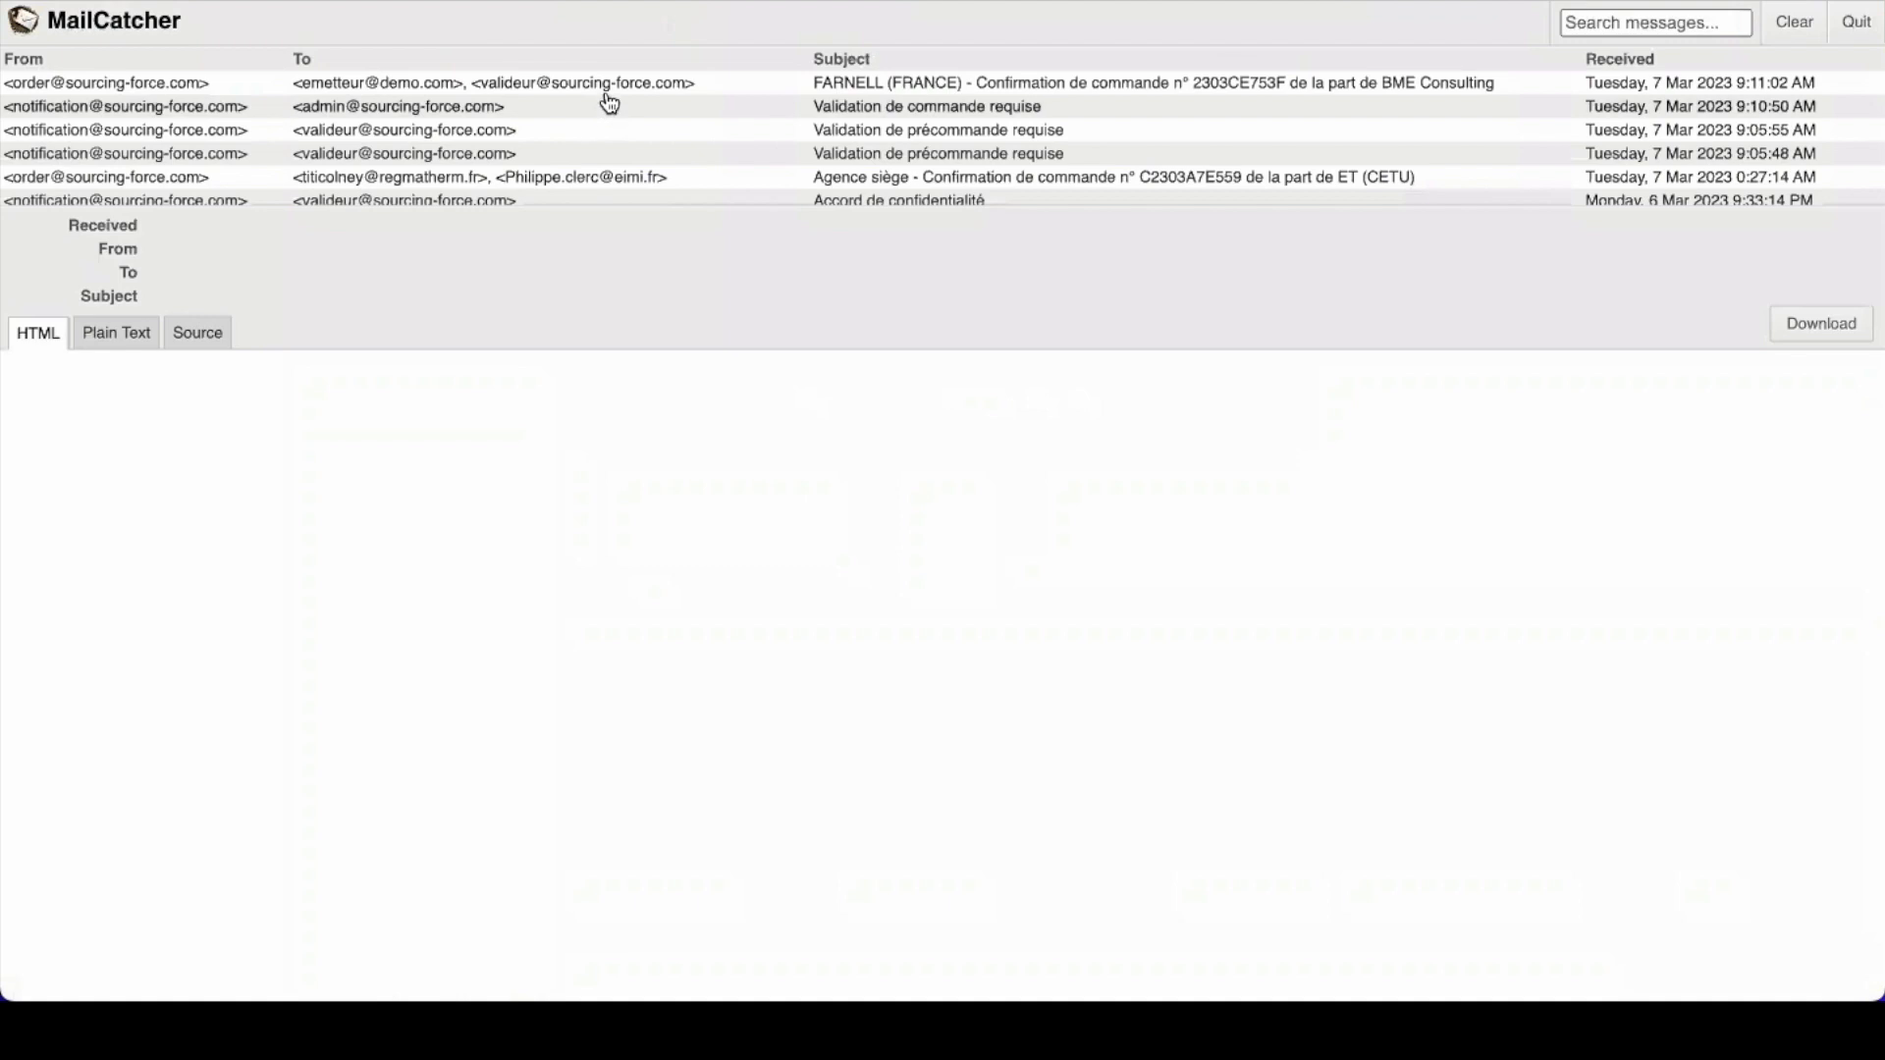
pyautogui.click(614, 84)
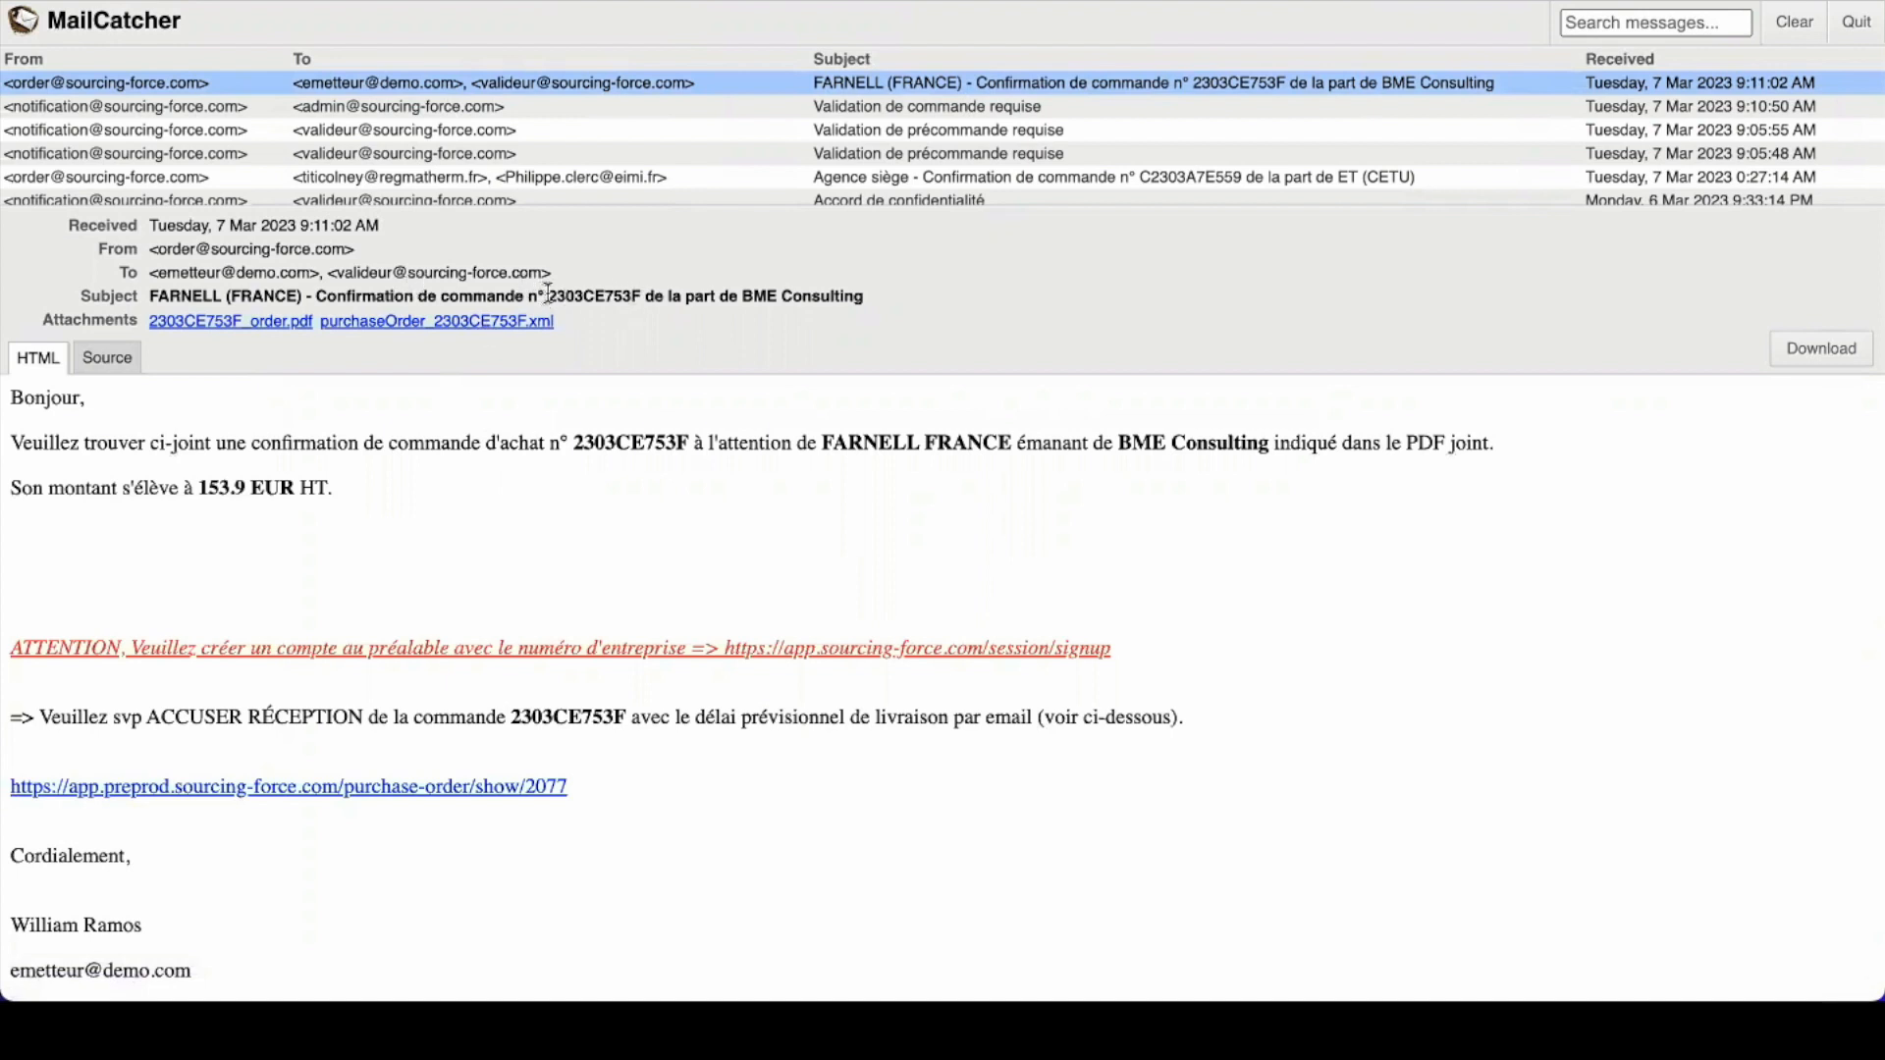
pyautogui.moveTo(547, 294); pyautogui.dragTo(653, 295)
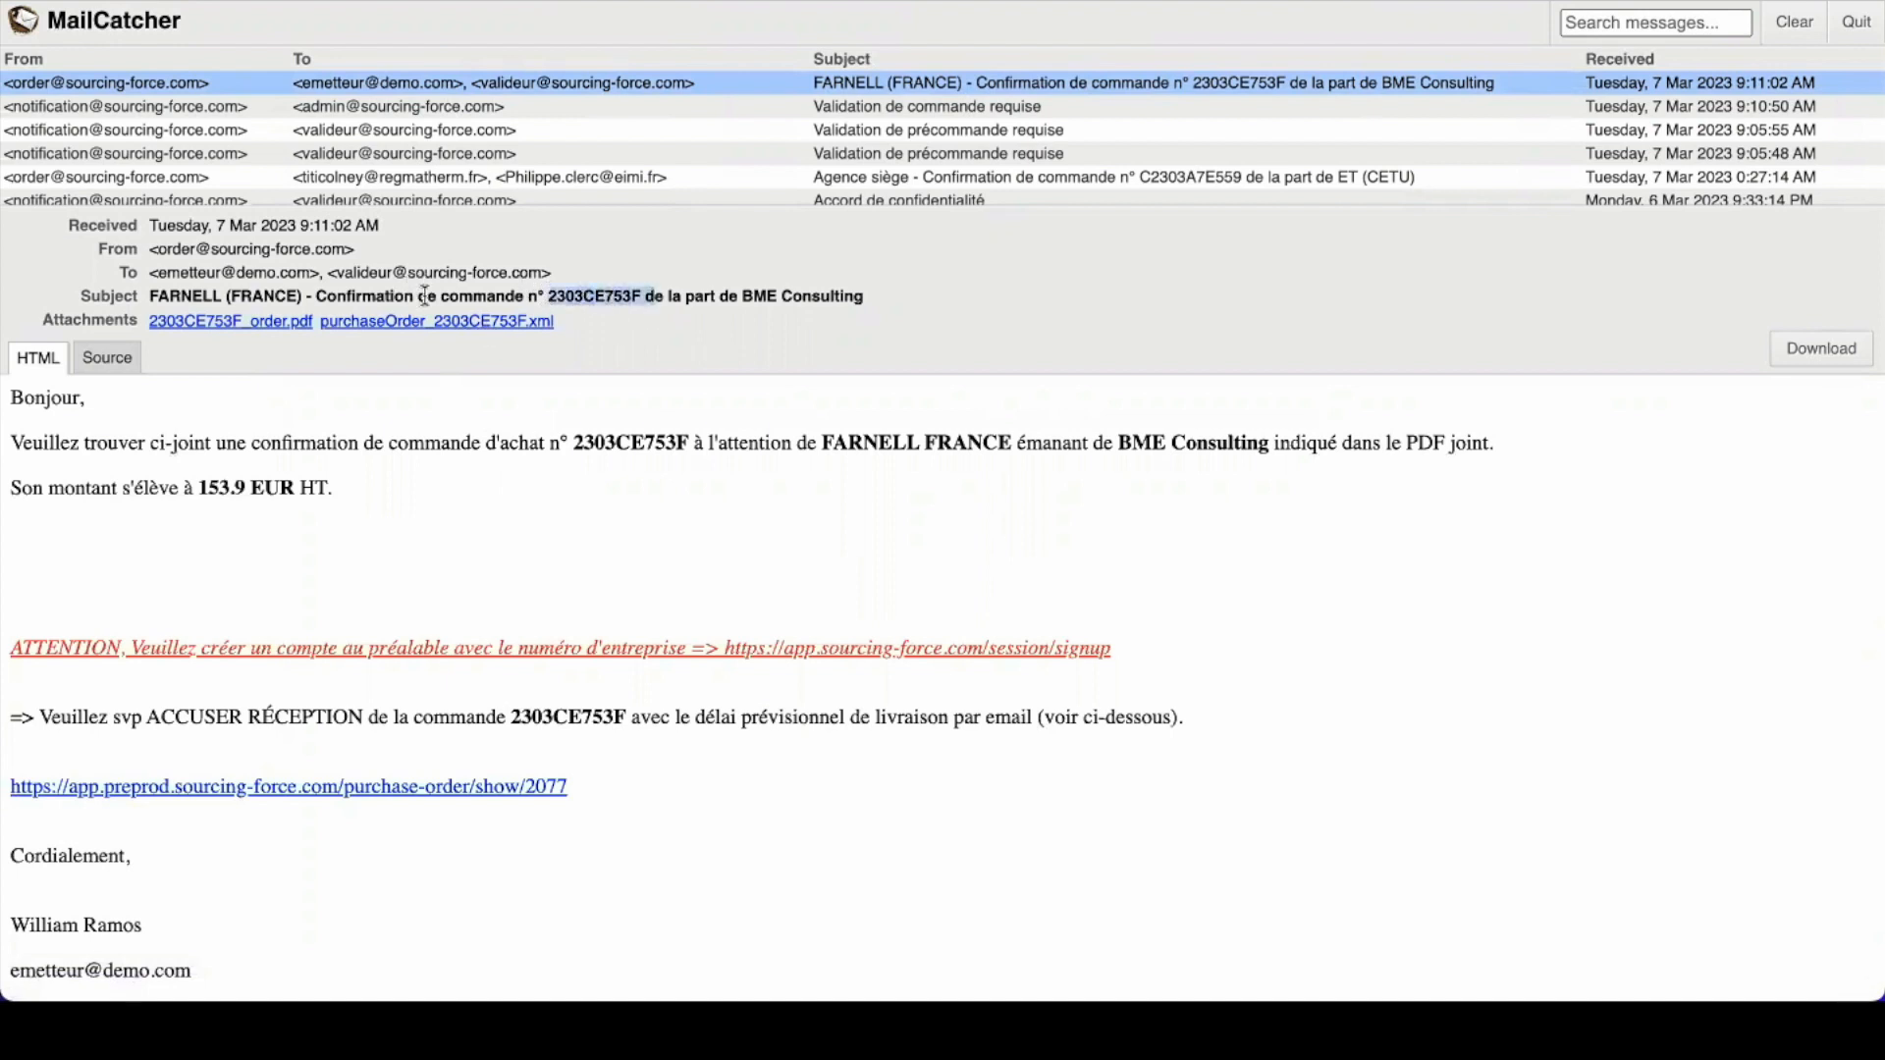
pyautogui.click(252, 328)
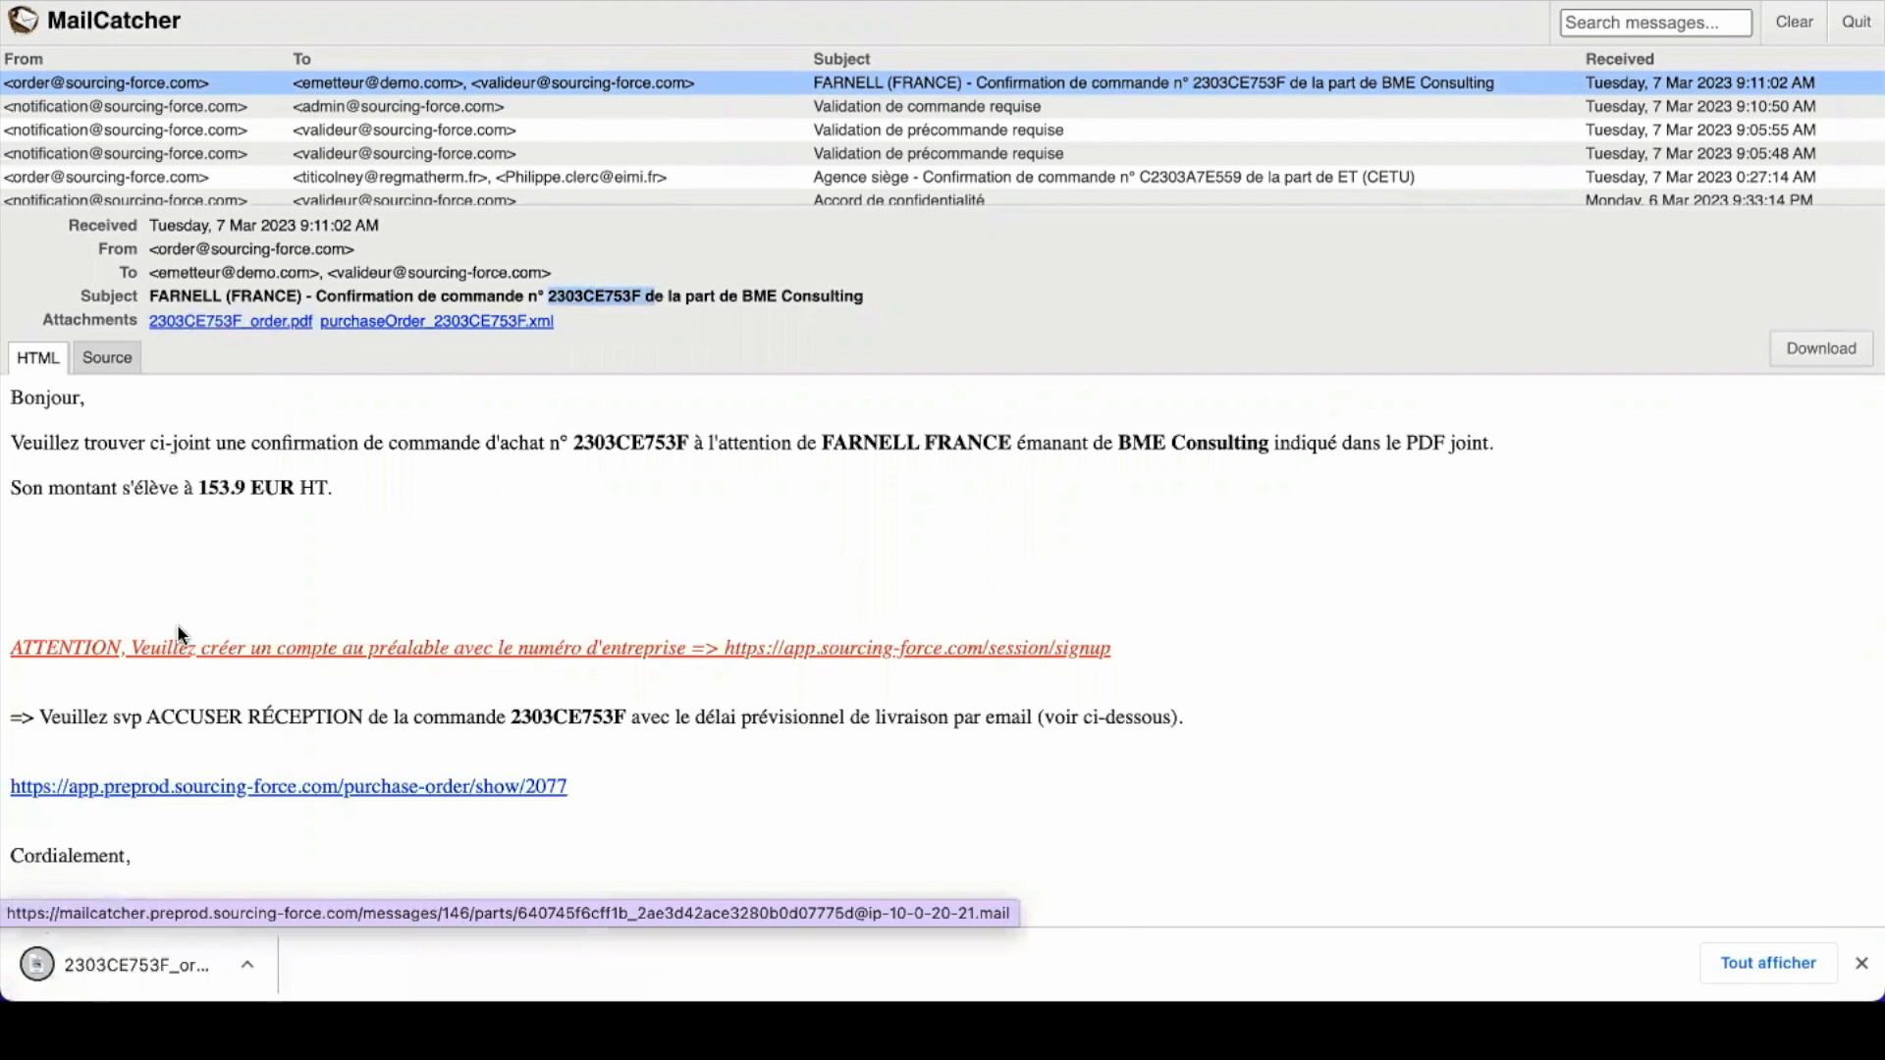
# Step: Check the 2303CE753F order PDF's 153,90 € article line, then close it to return to the FARNELL e-mail
pyautogui.click(140, 957)
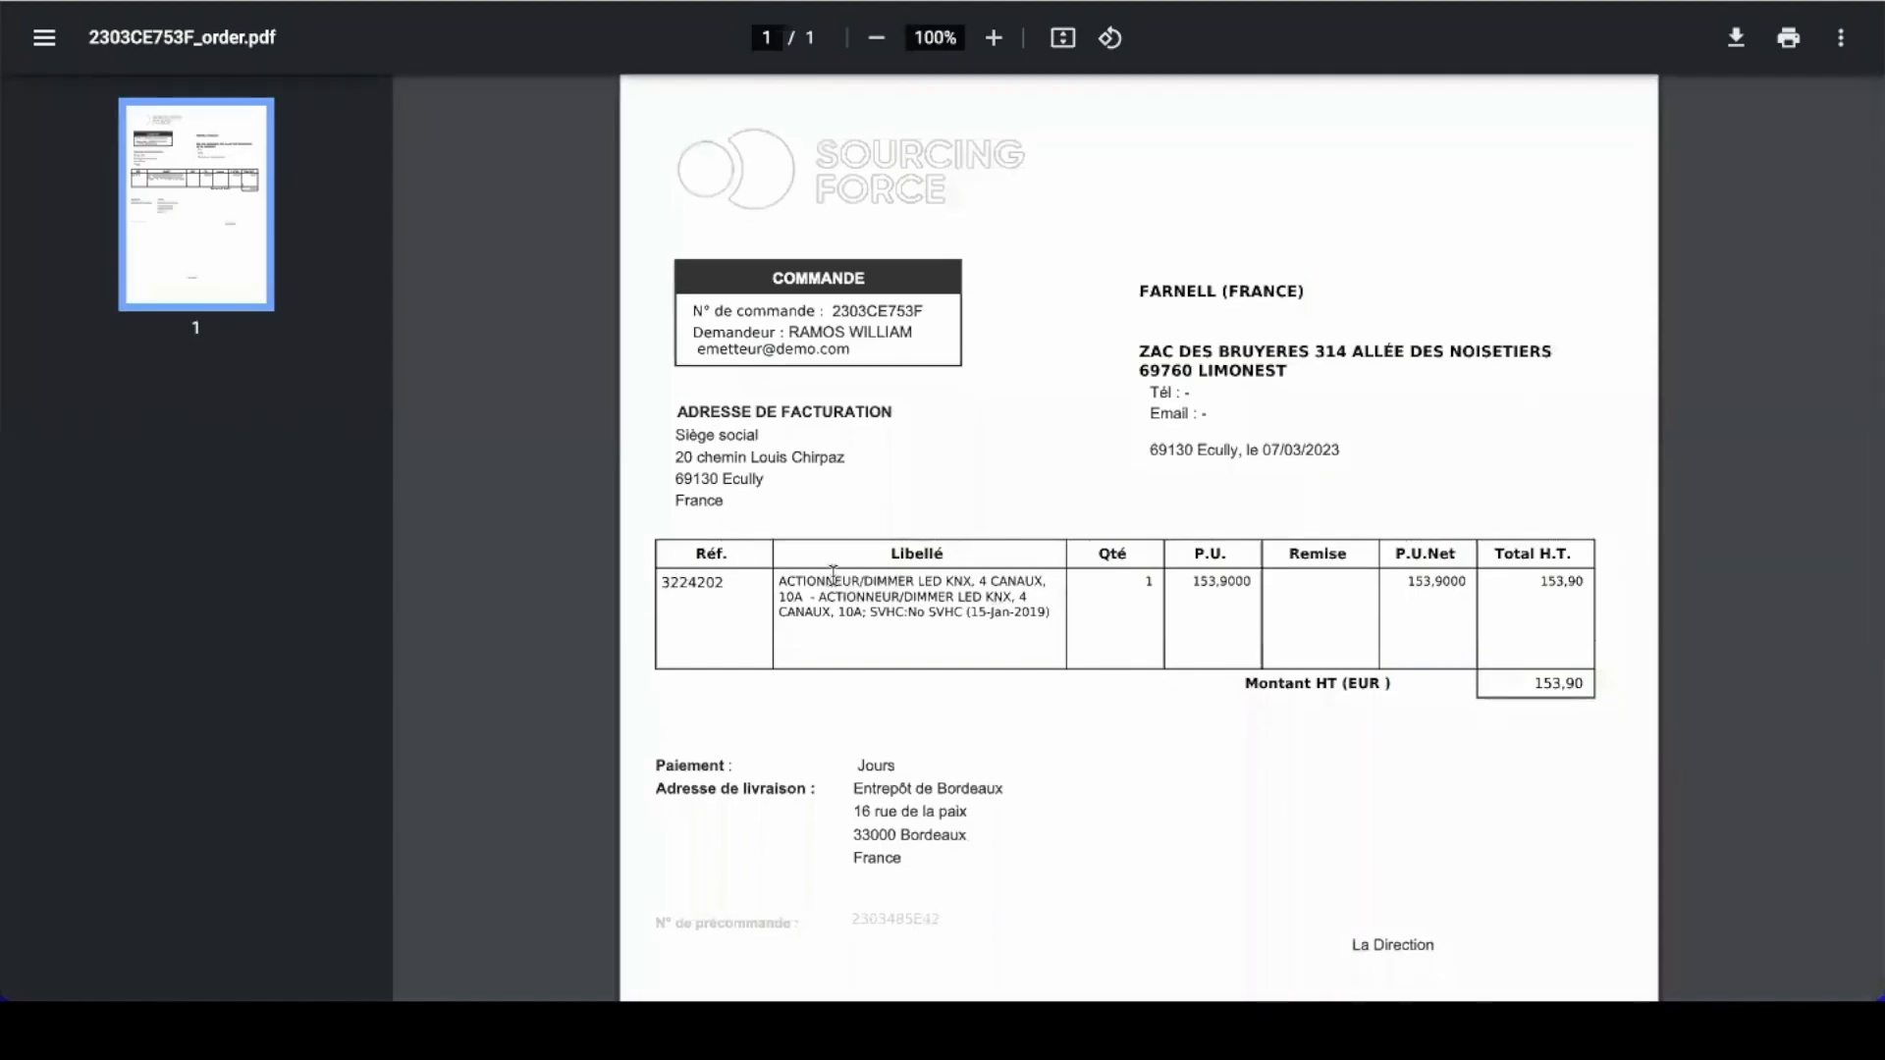
pyautogui.moveTo(827, 581); pyautogui.dragTo(945, 612)
pyautogui.click(1139, 586)
pyautogui.press('super+w')
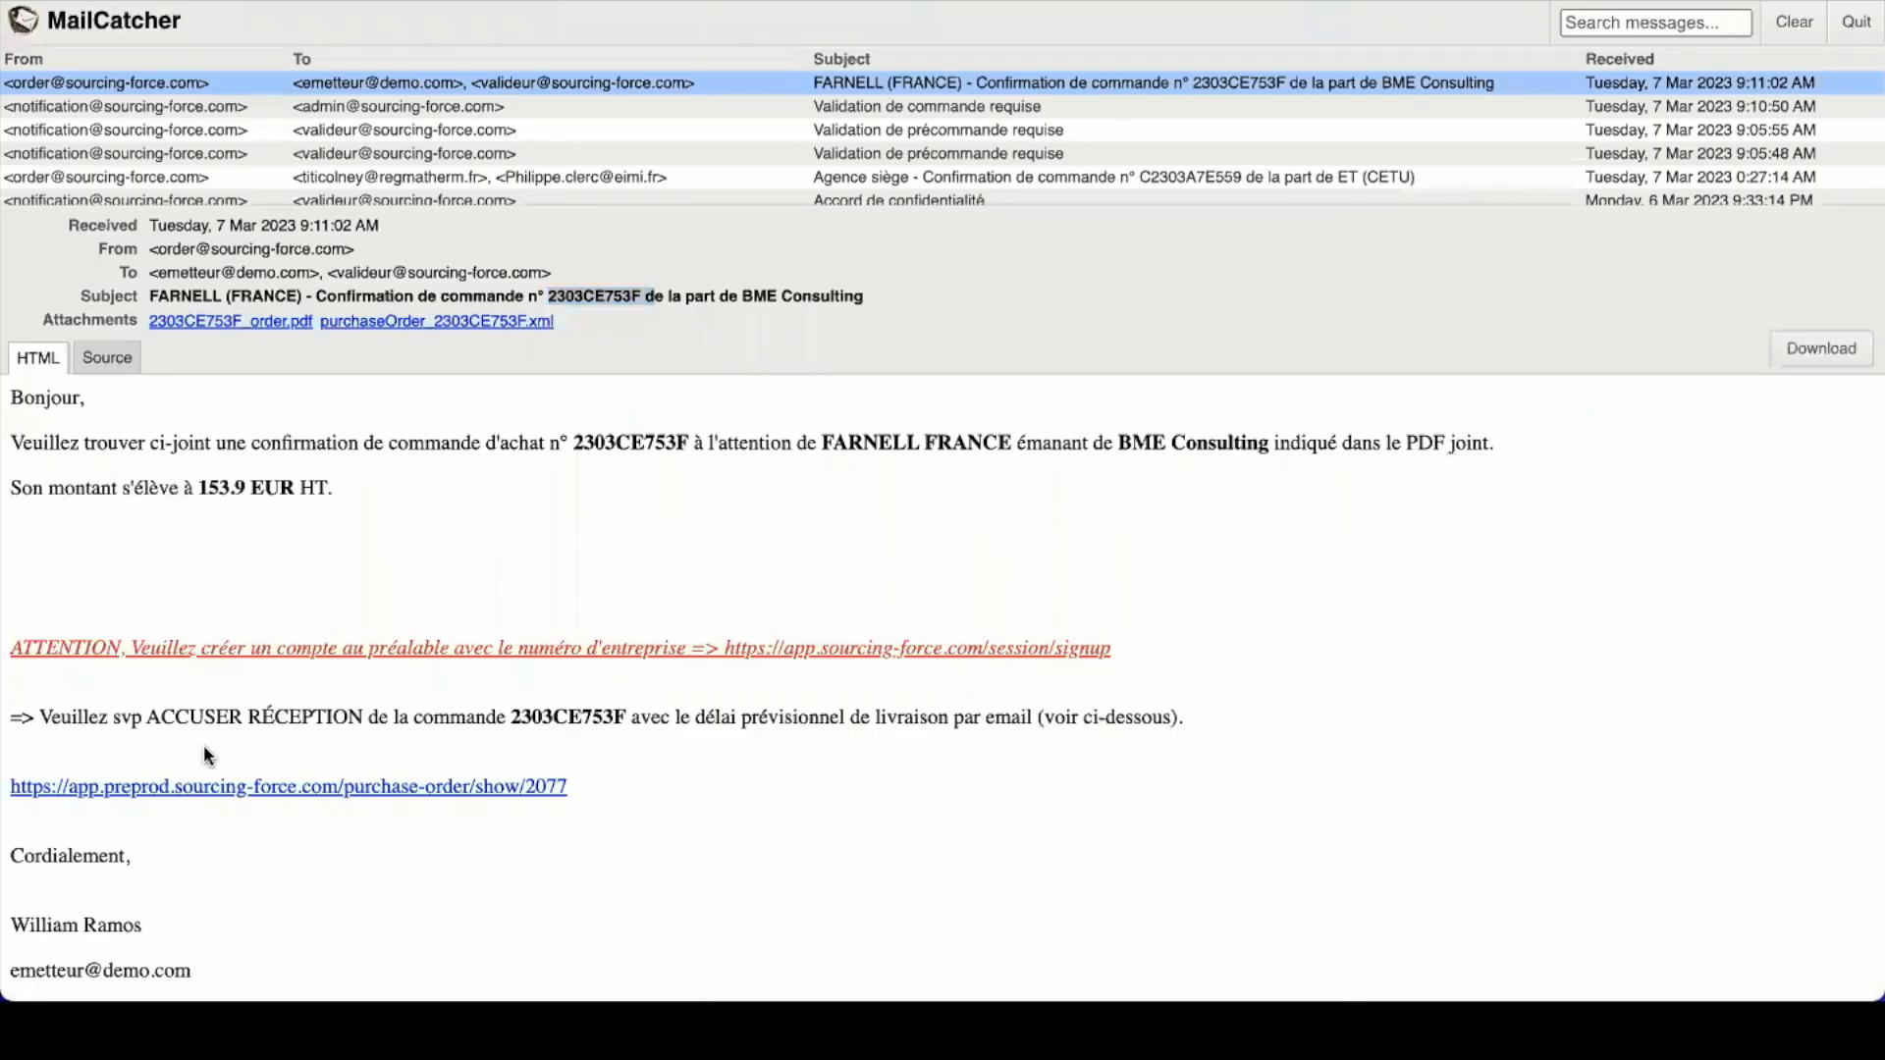
pyautogui.scroll(-1, 204, 744)
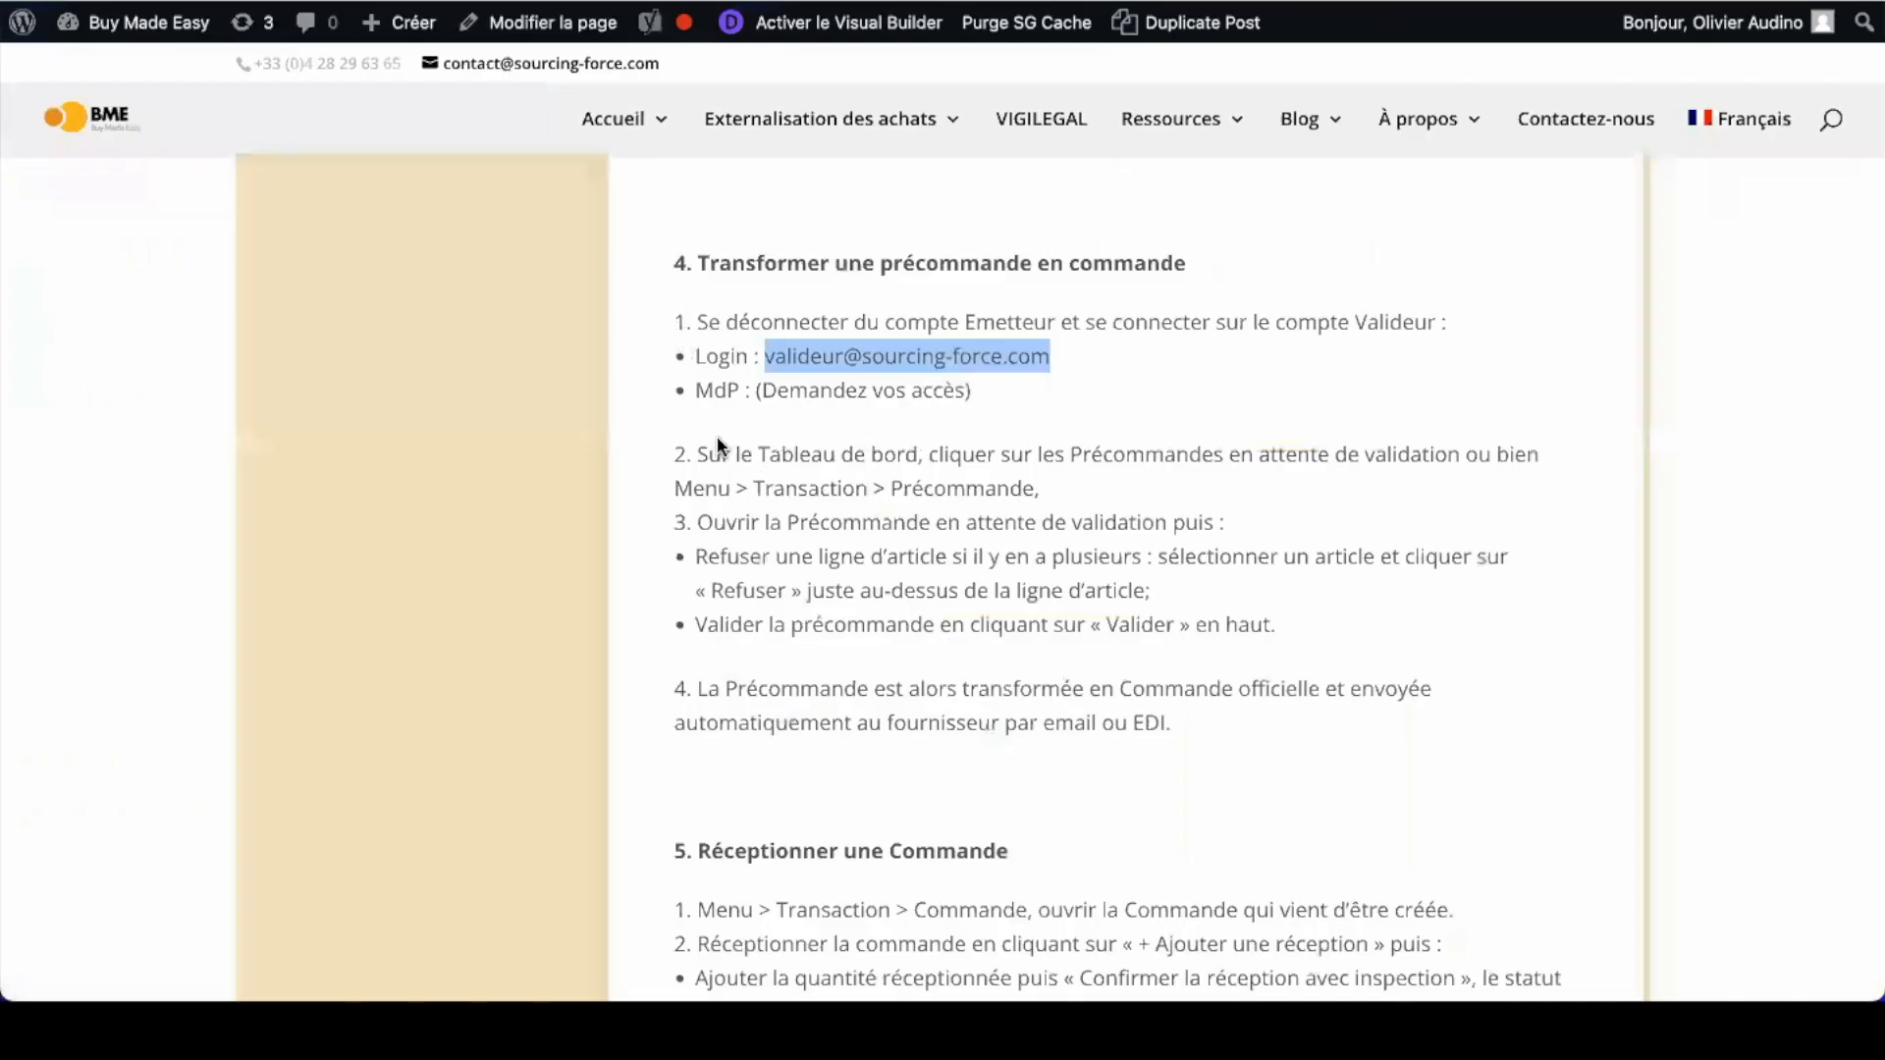
# Step: Read the tutorial's pre-order-to-order steps, highlighting that the order is sent to the supplier
pyautogui.scroll(-1, 804, 486)
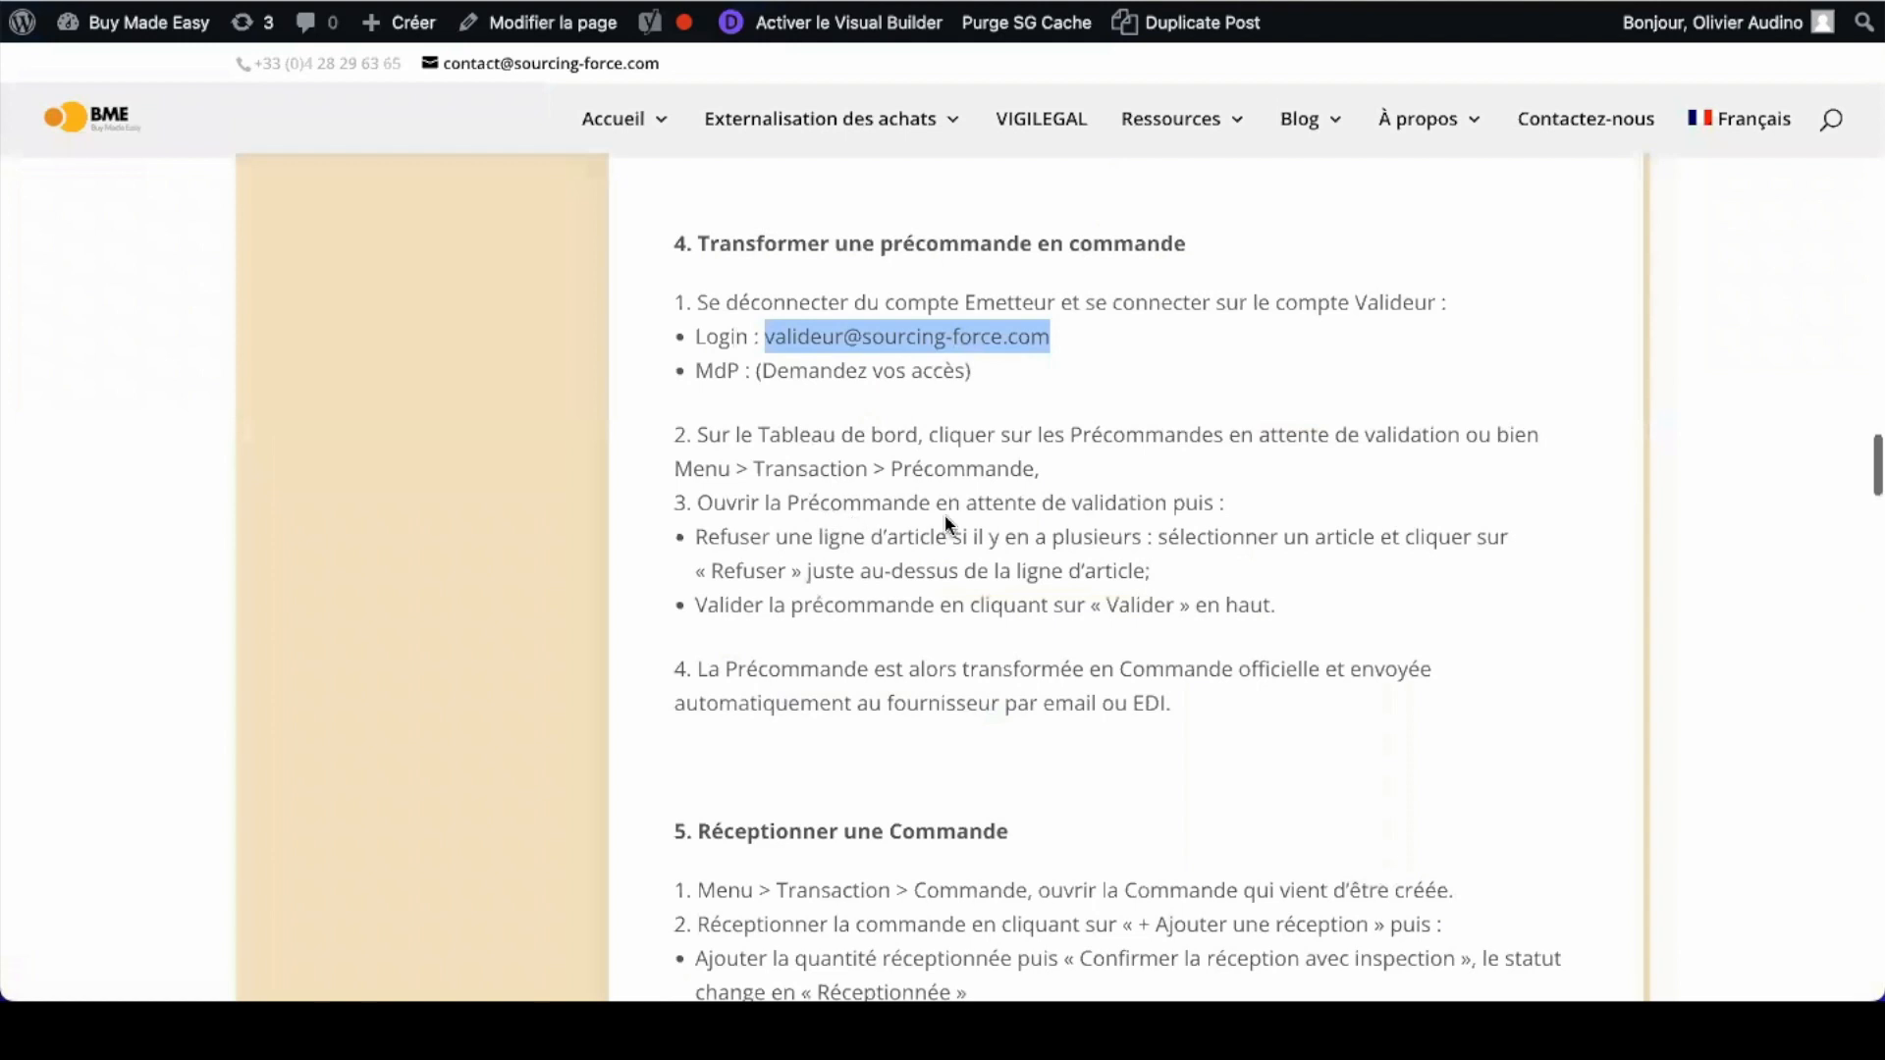
pyautogui.scroll(-1, 811, 546)
pyautogui.moveTo(695, 553); pyautogui.dragTo(1082, 550)
pyautogui.scroll(-1, 1081, 547)
pyautogui.moveTo(768, 580); pyautogui.dragTo(896, 580)
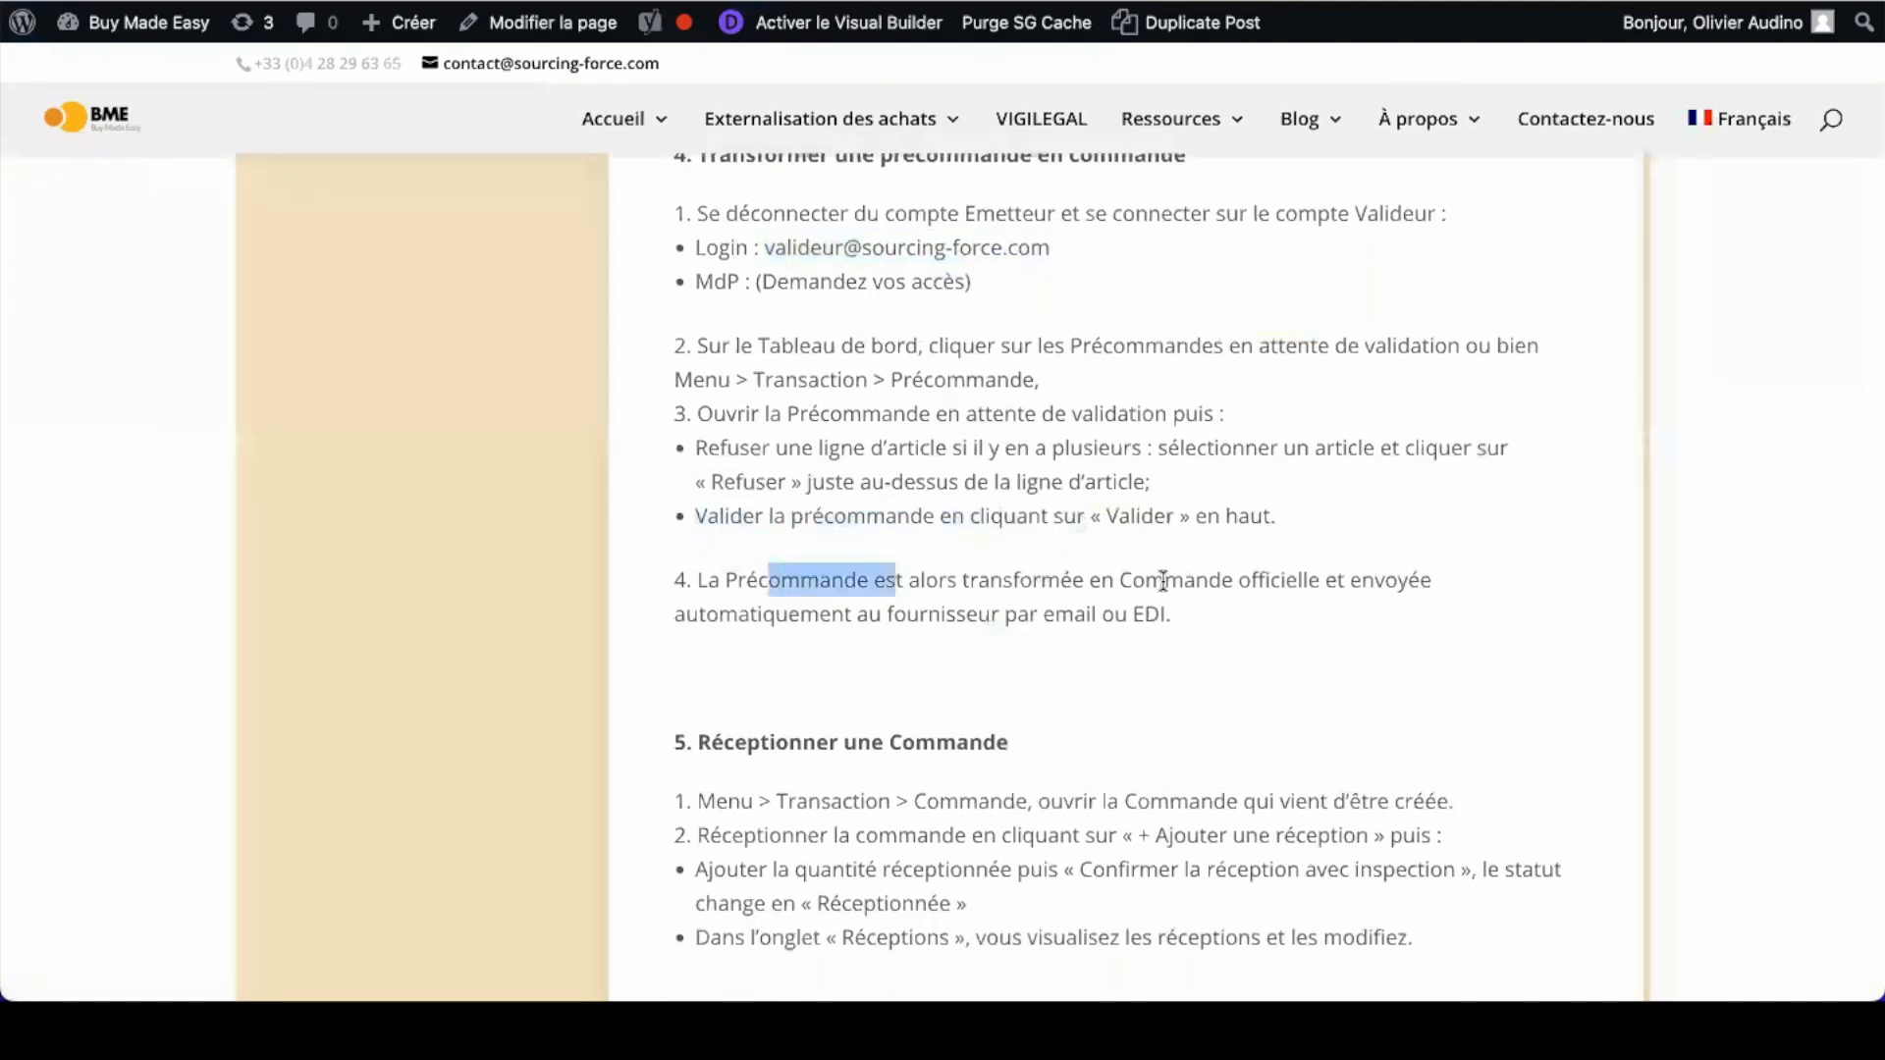
pyautogui.moveTo(1164, 580); pyautogui.dragTo(1337, 617)
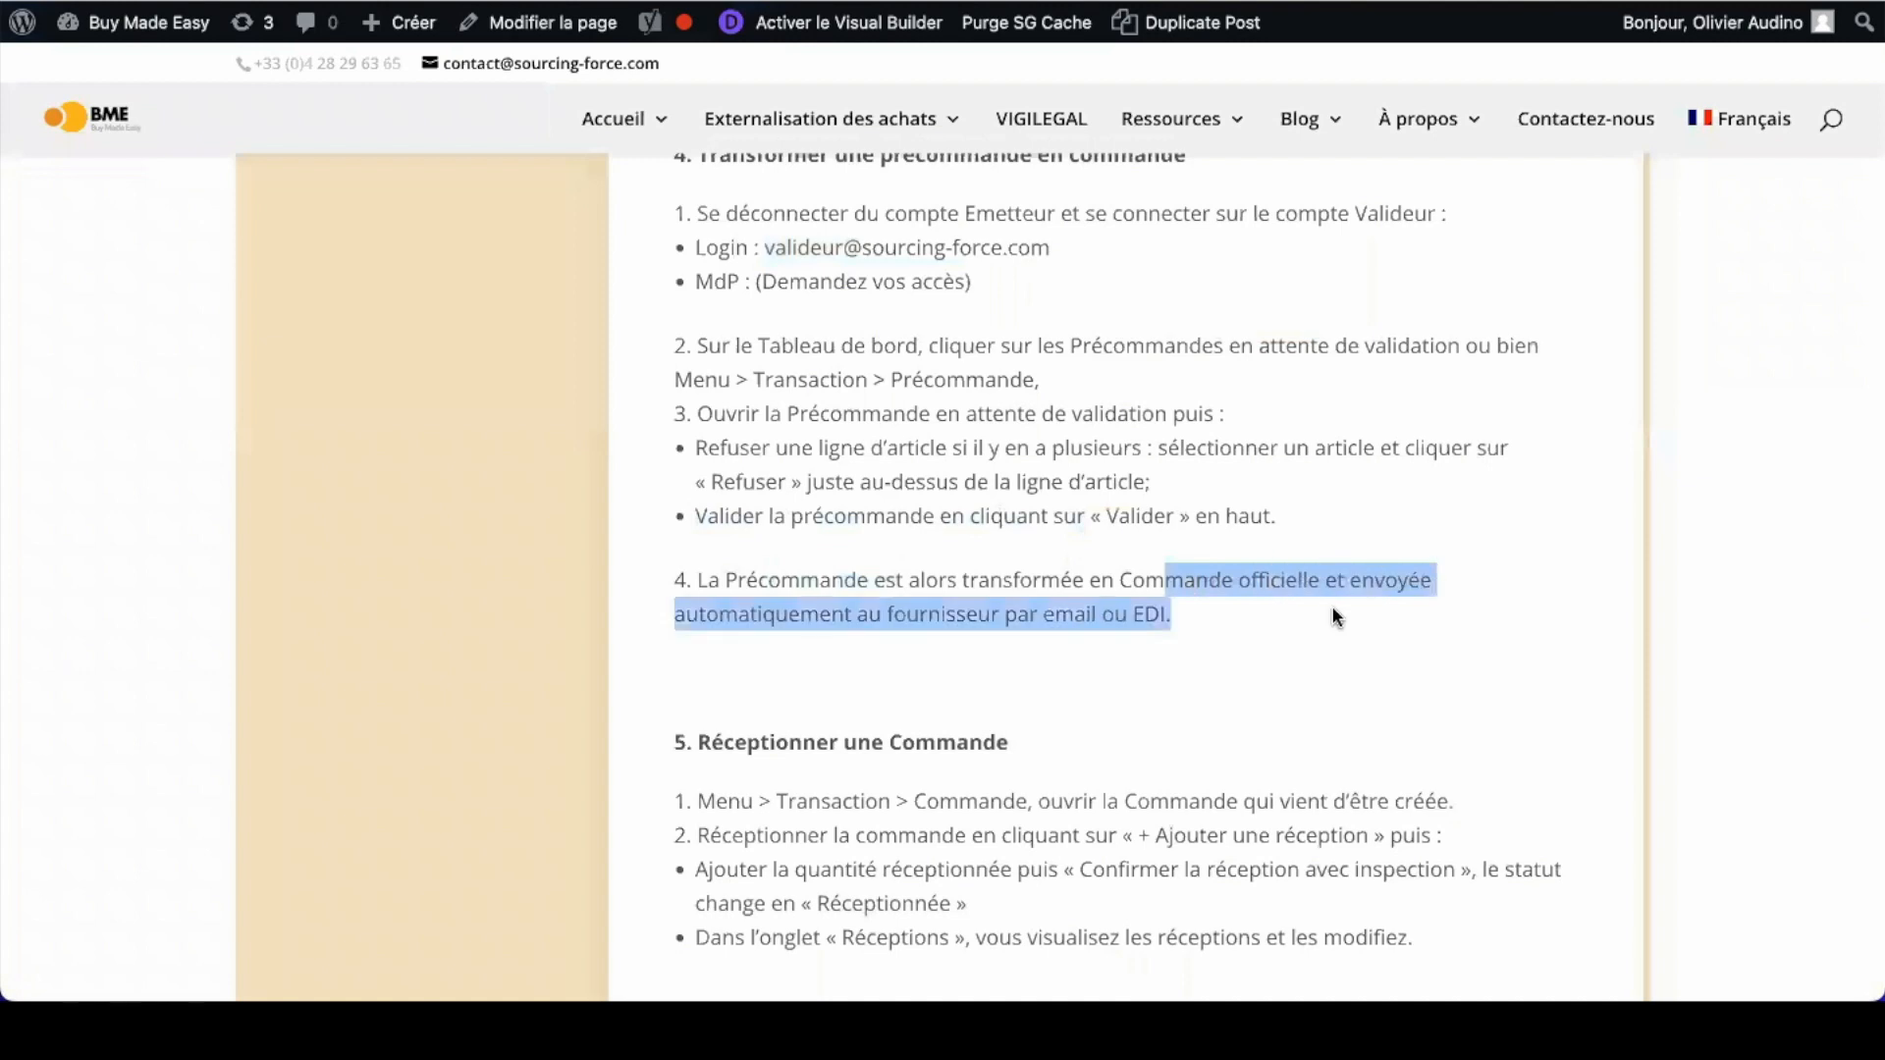
pyautogui.scroll(-1, 1333, 617)
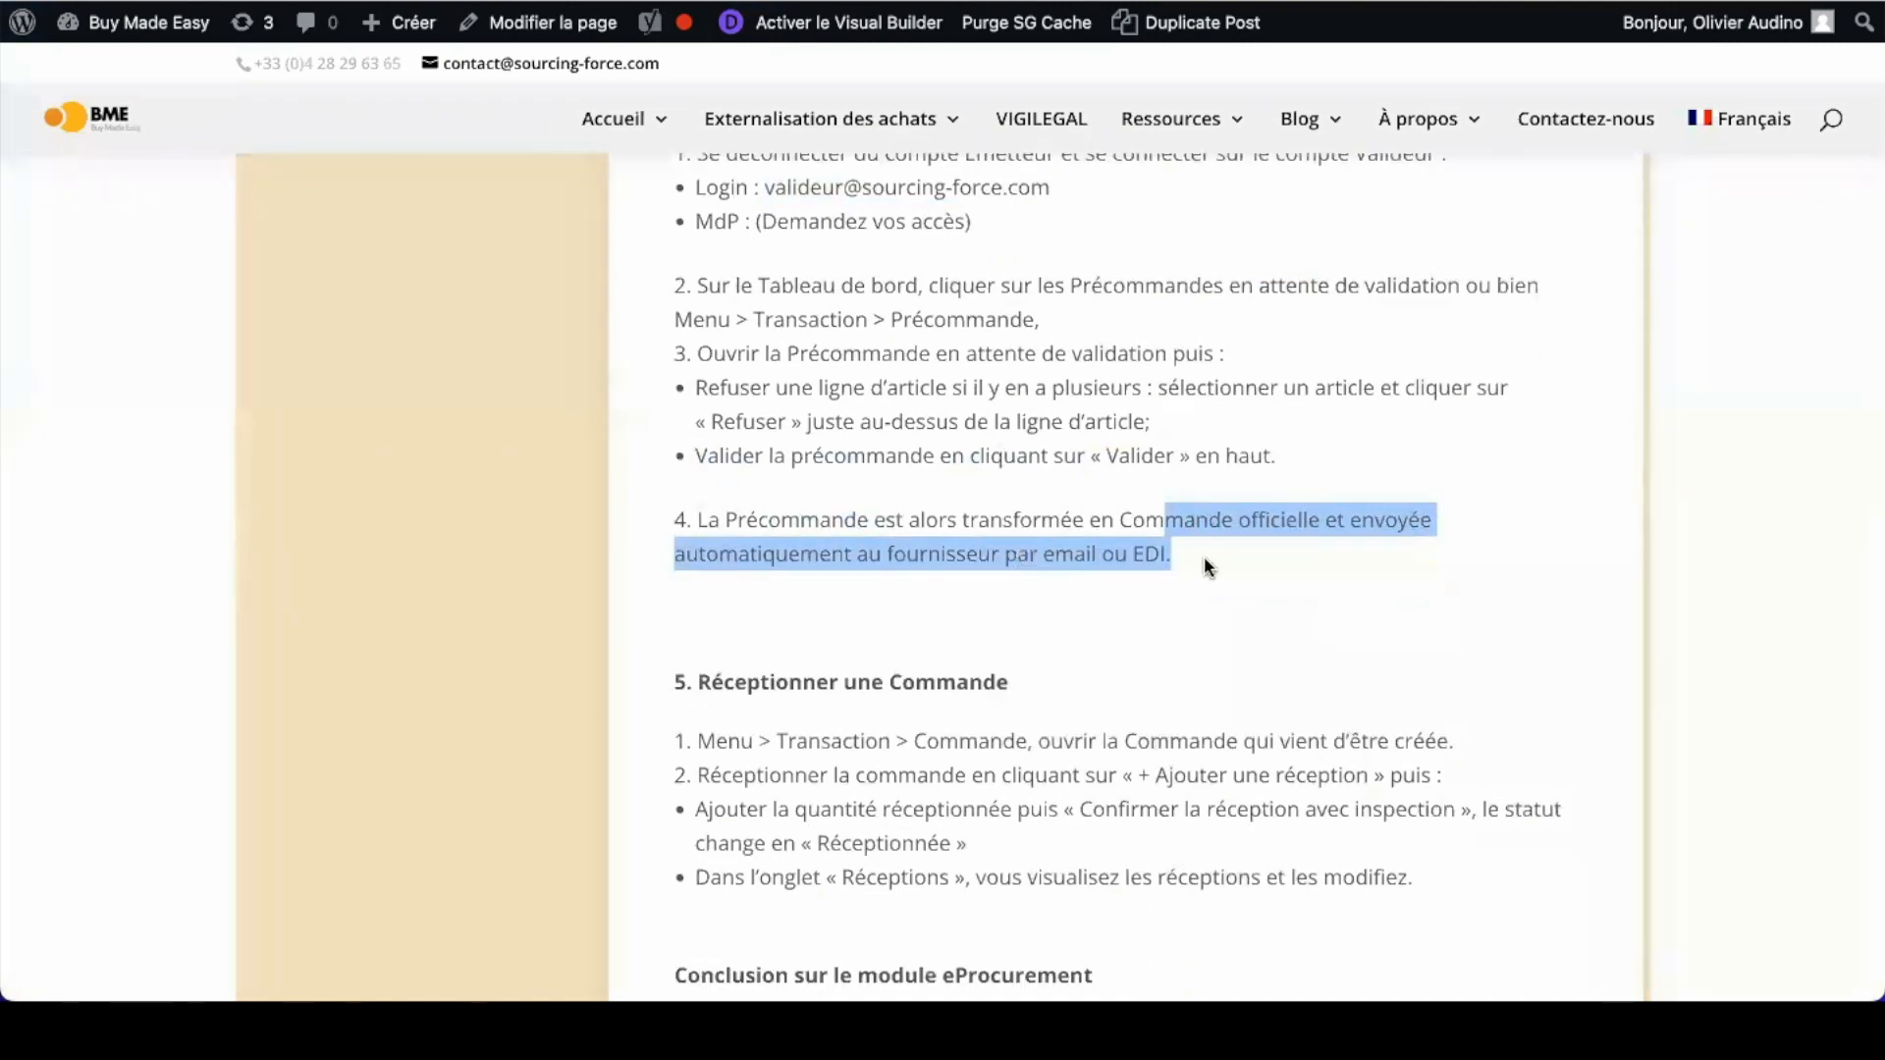
pyautogui.scroll(-1, 1203, 556)
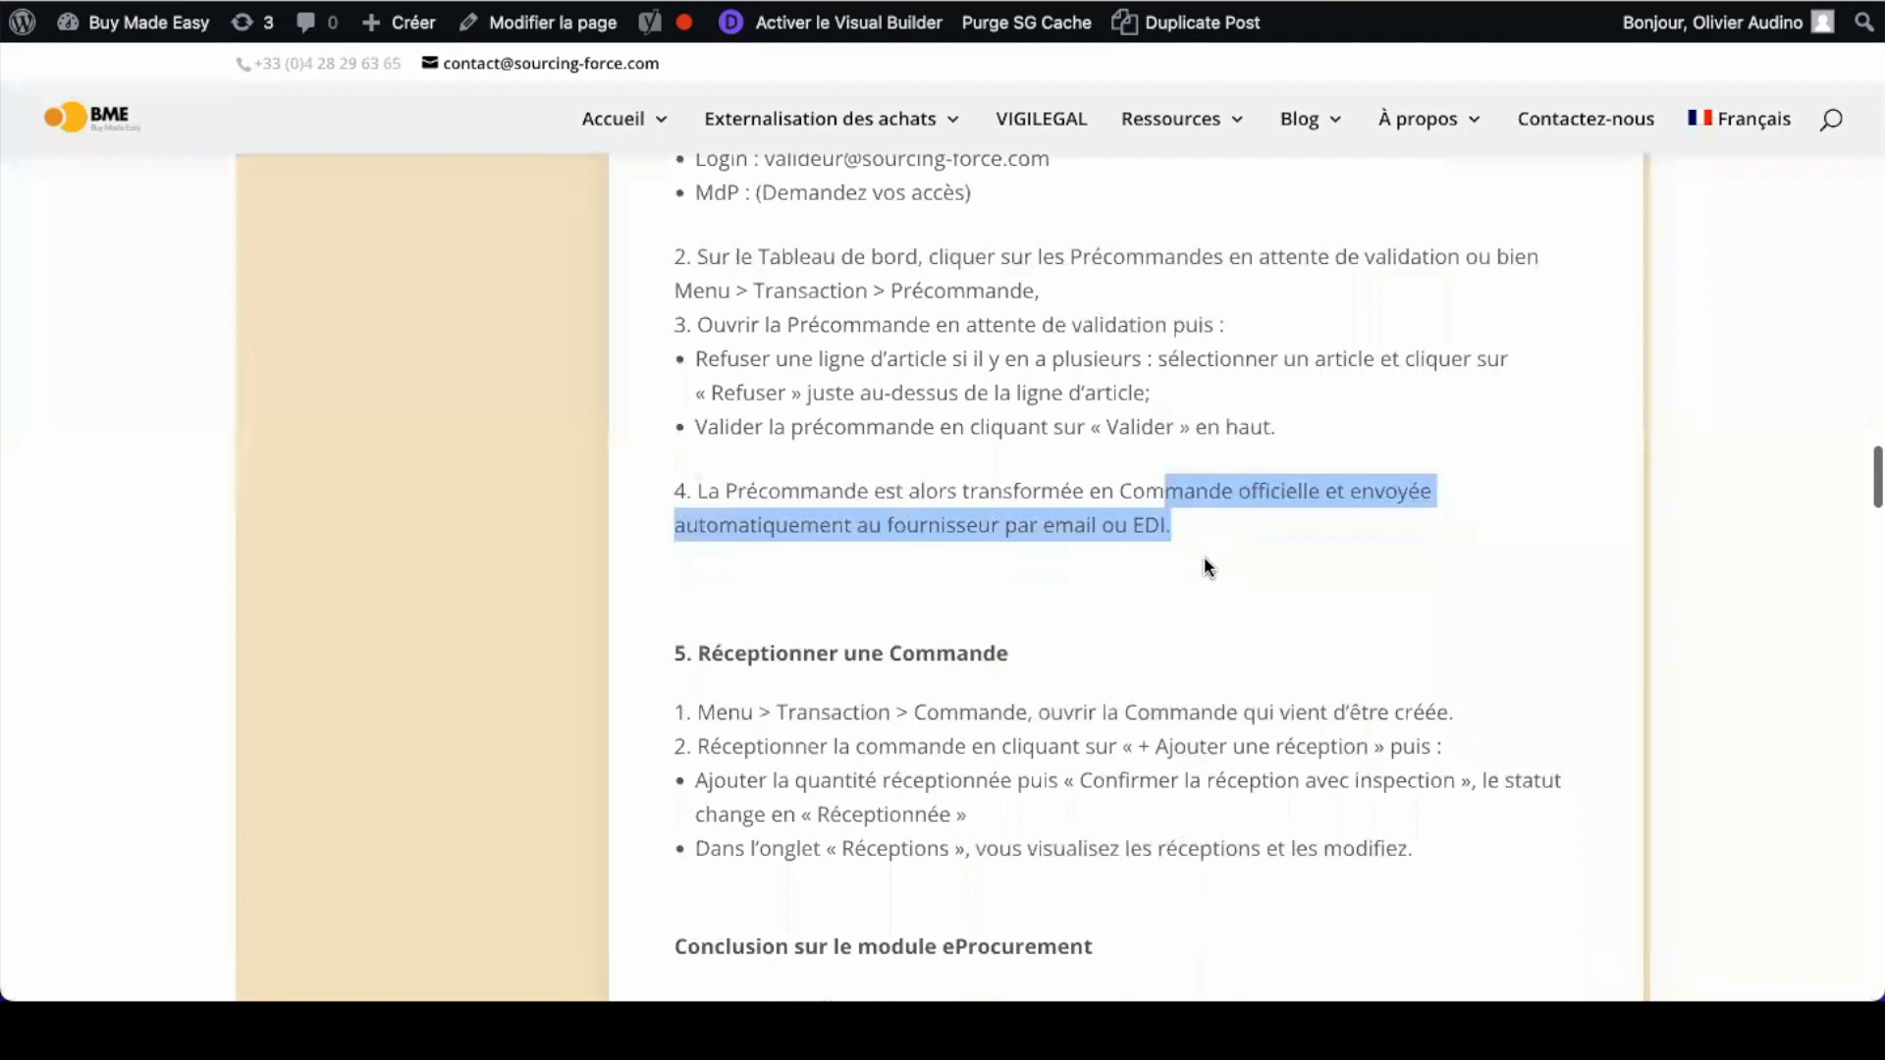
pyautogui.click(1193, 514)
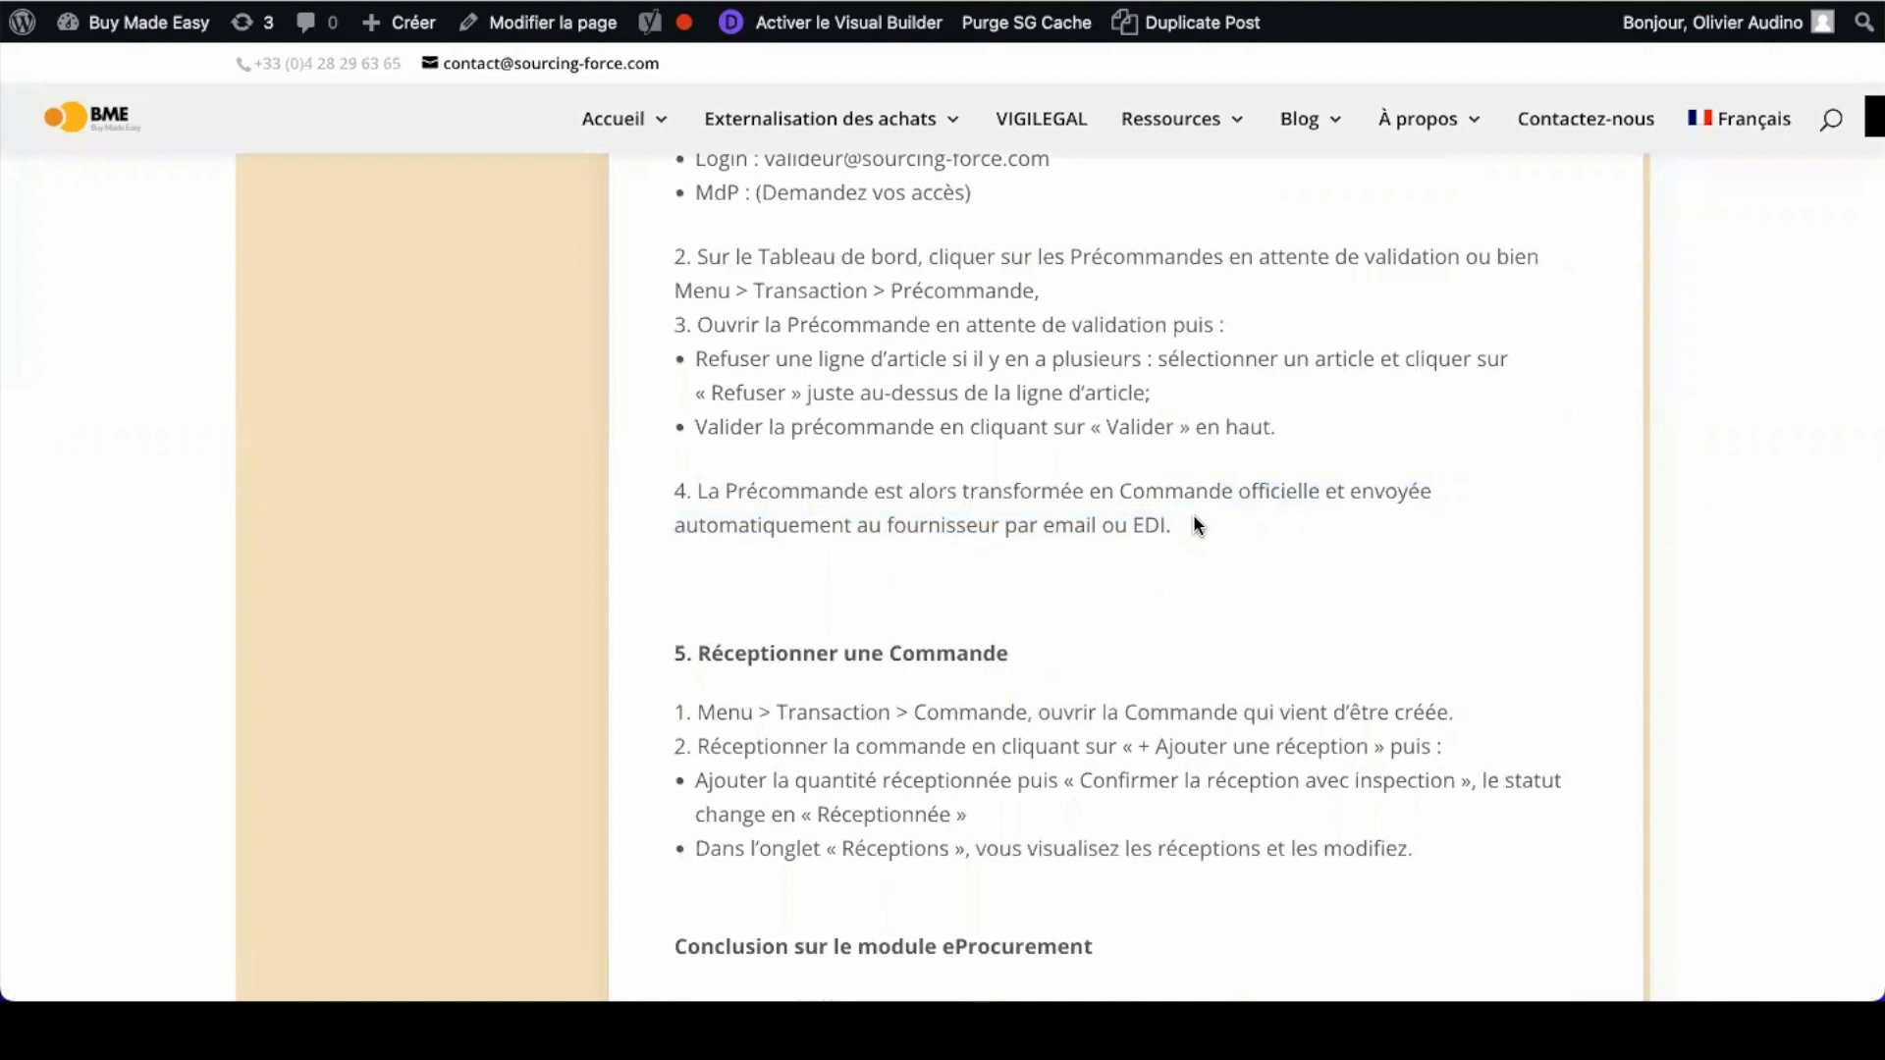
# Step: Highlight the steps for receiving an order in the Réceptionner une Commande section
pyautogui.scroll(-3, 1193, 515)
pyautogui.scroll(-1, 1193, 515)
pyautogui.doubleClick(679, 322)
pyautogui.moveTo(741, 326); pyautogui.dragTo(615, 331)
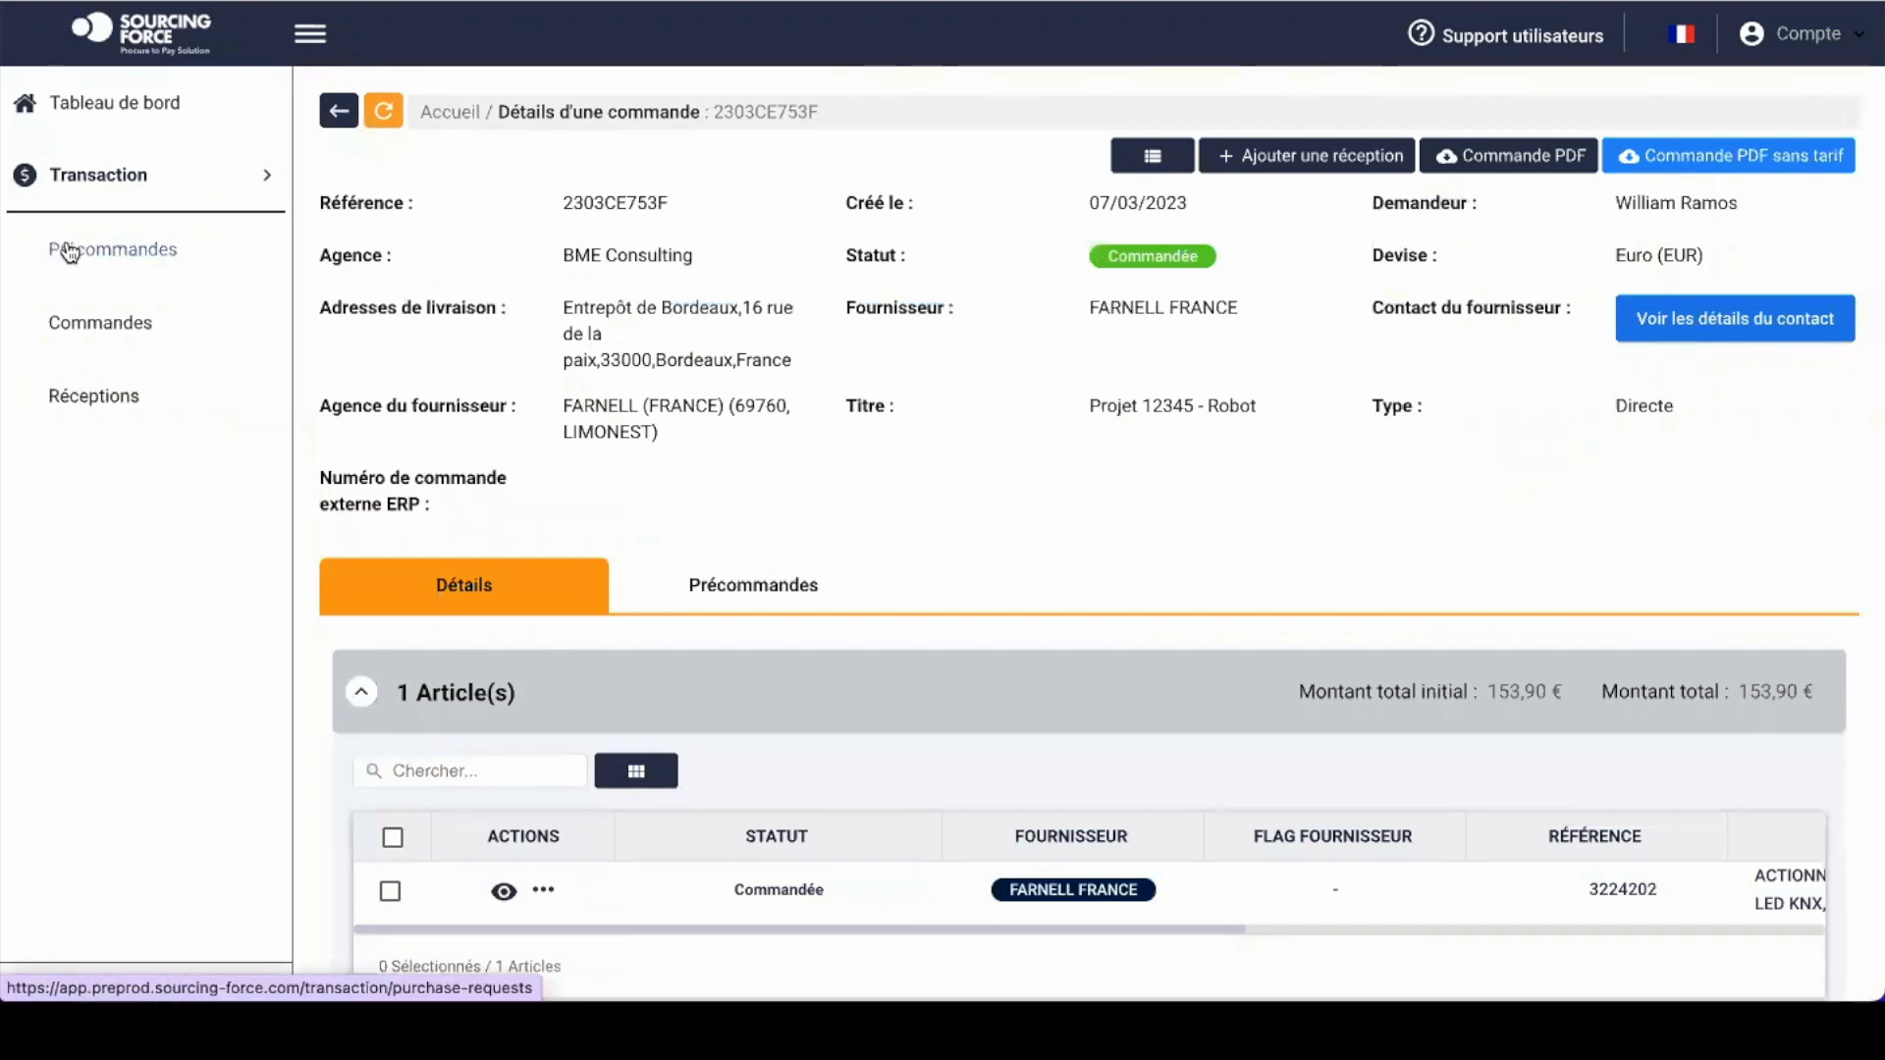
pyautogui.click(123, 257)
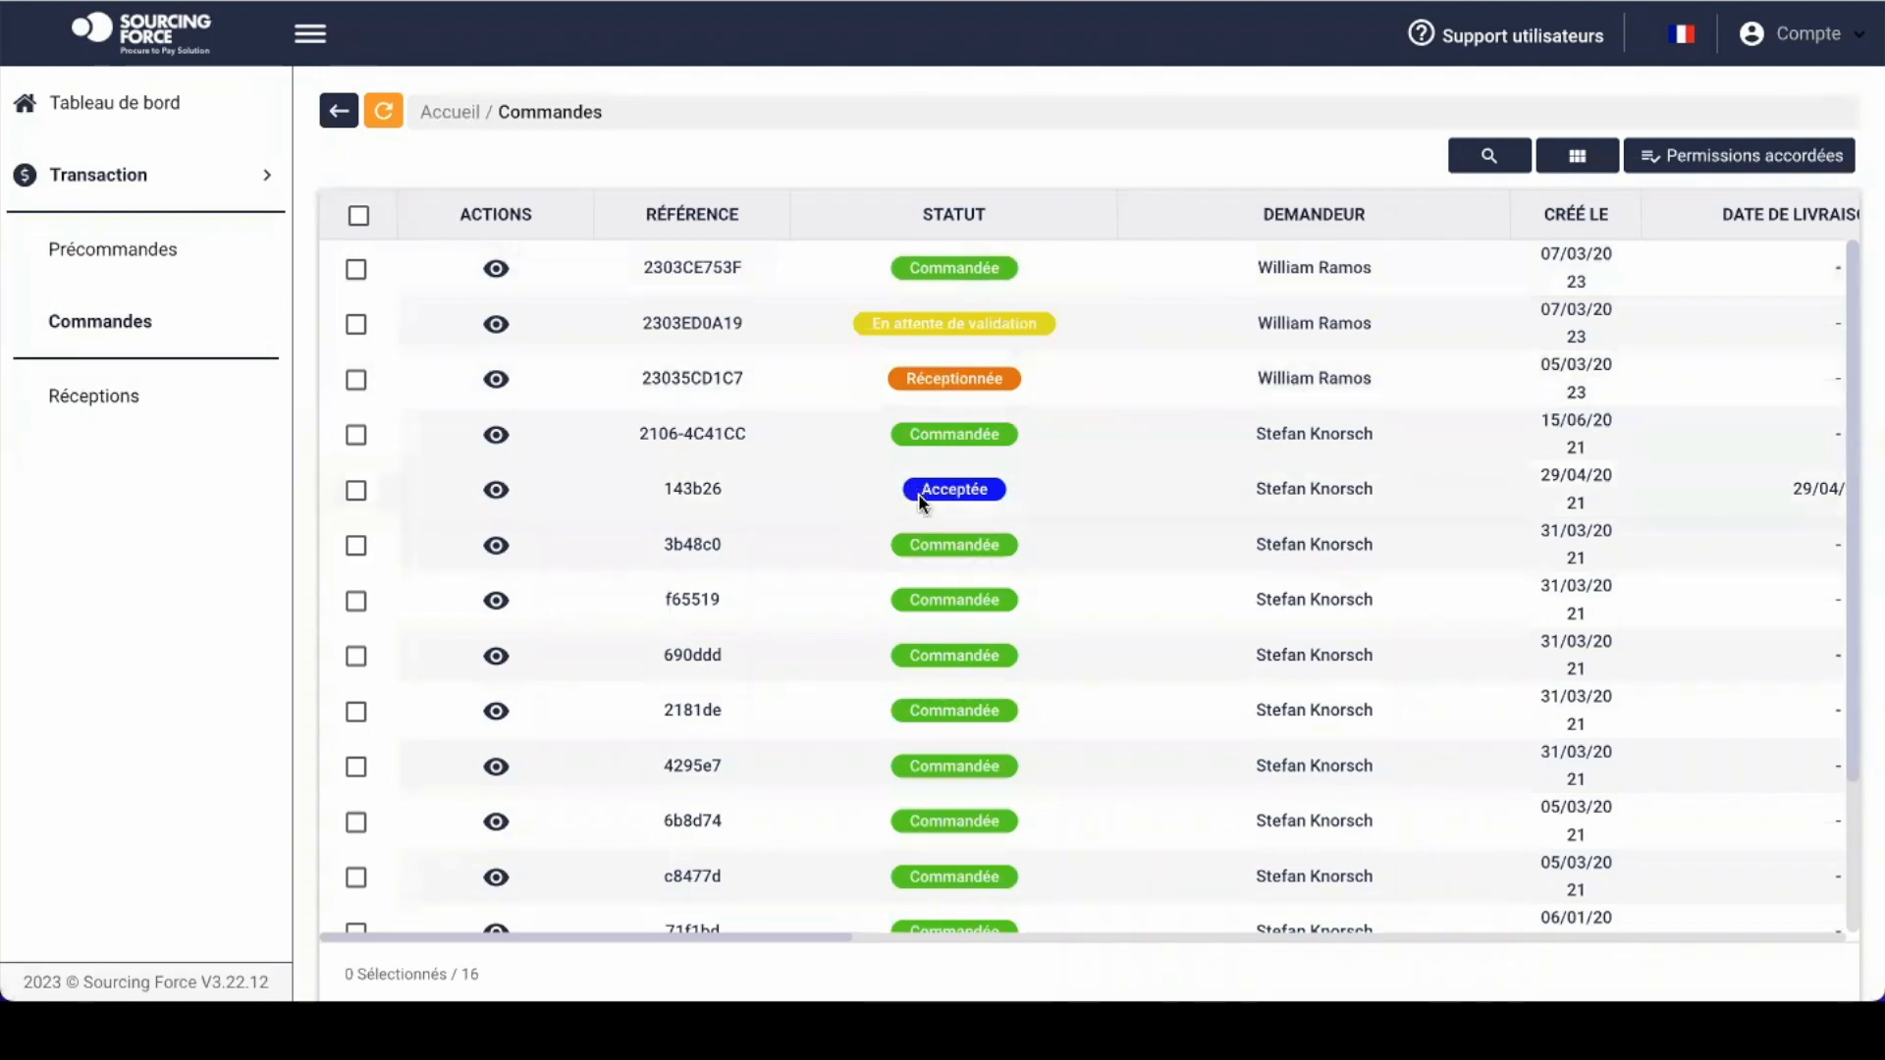
pyautogui.moveTo(981, 491); pyautogui.dragTo(941, 492)
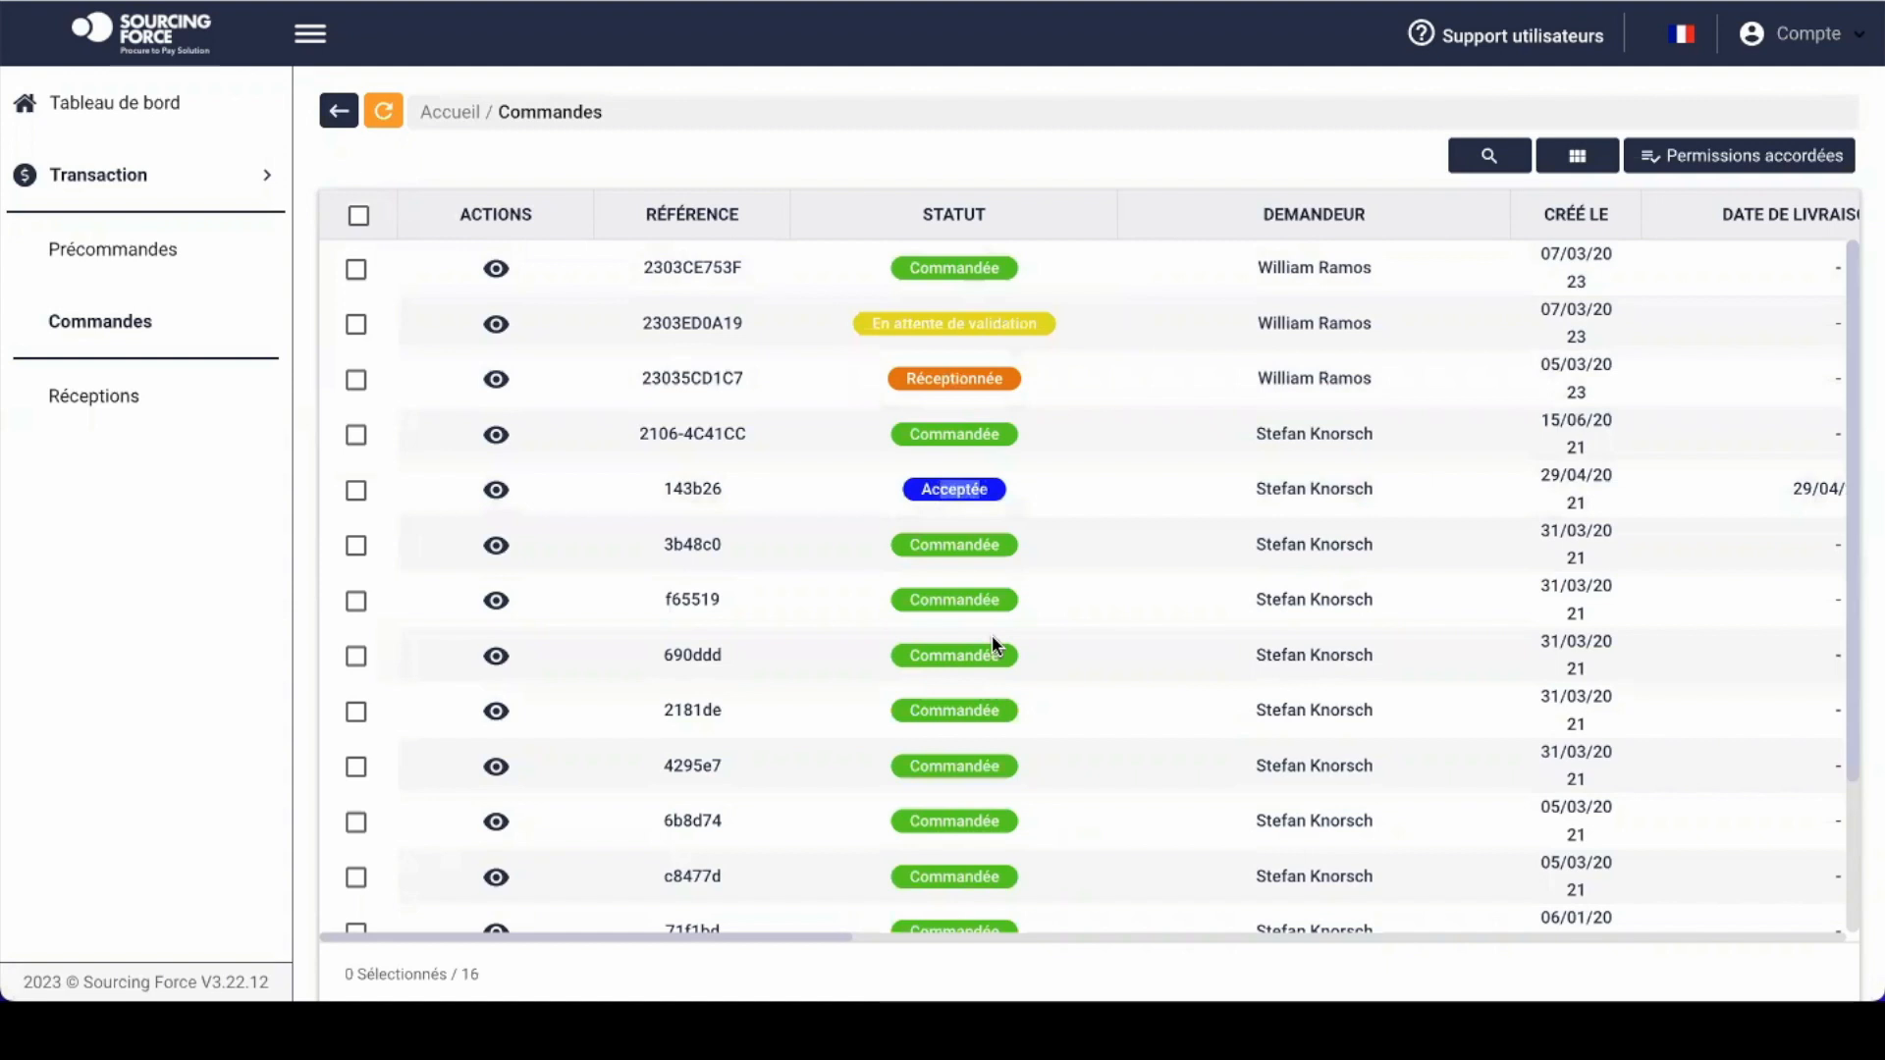
pyautogui.scroll(-3, 991, 634)
pyautogui.scroll(1, 992, 634)
pyautogui.scroll(2, 996, 645)
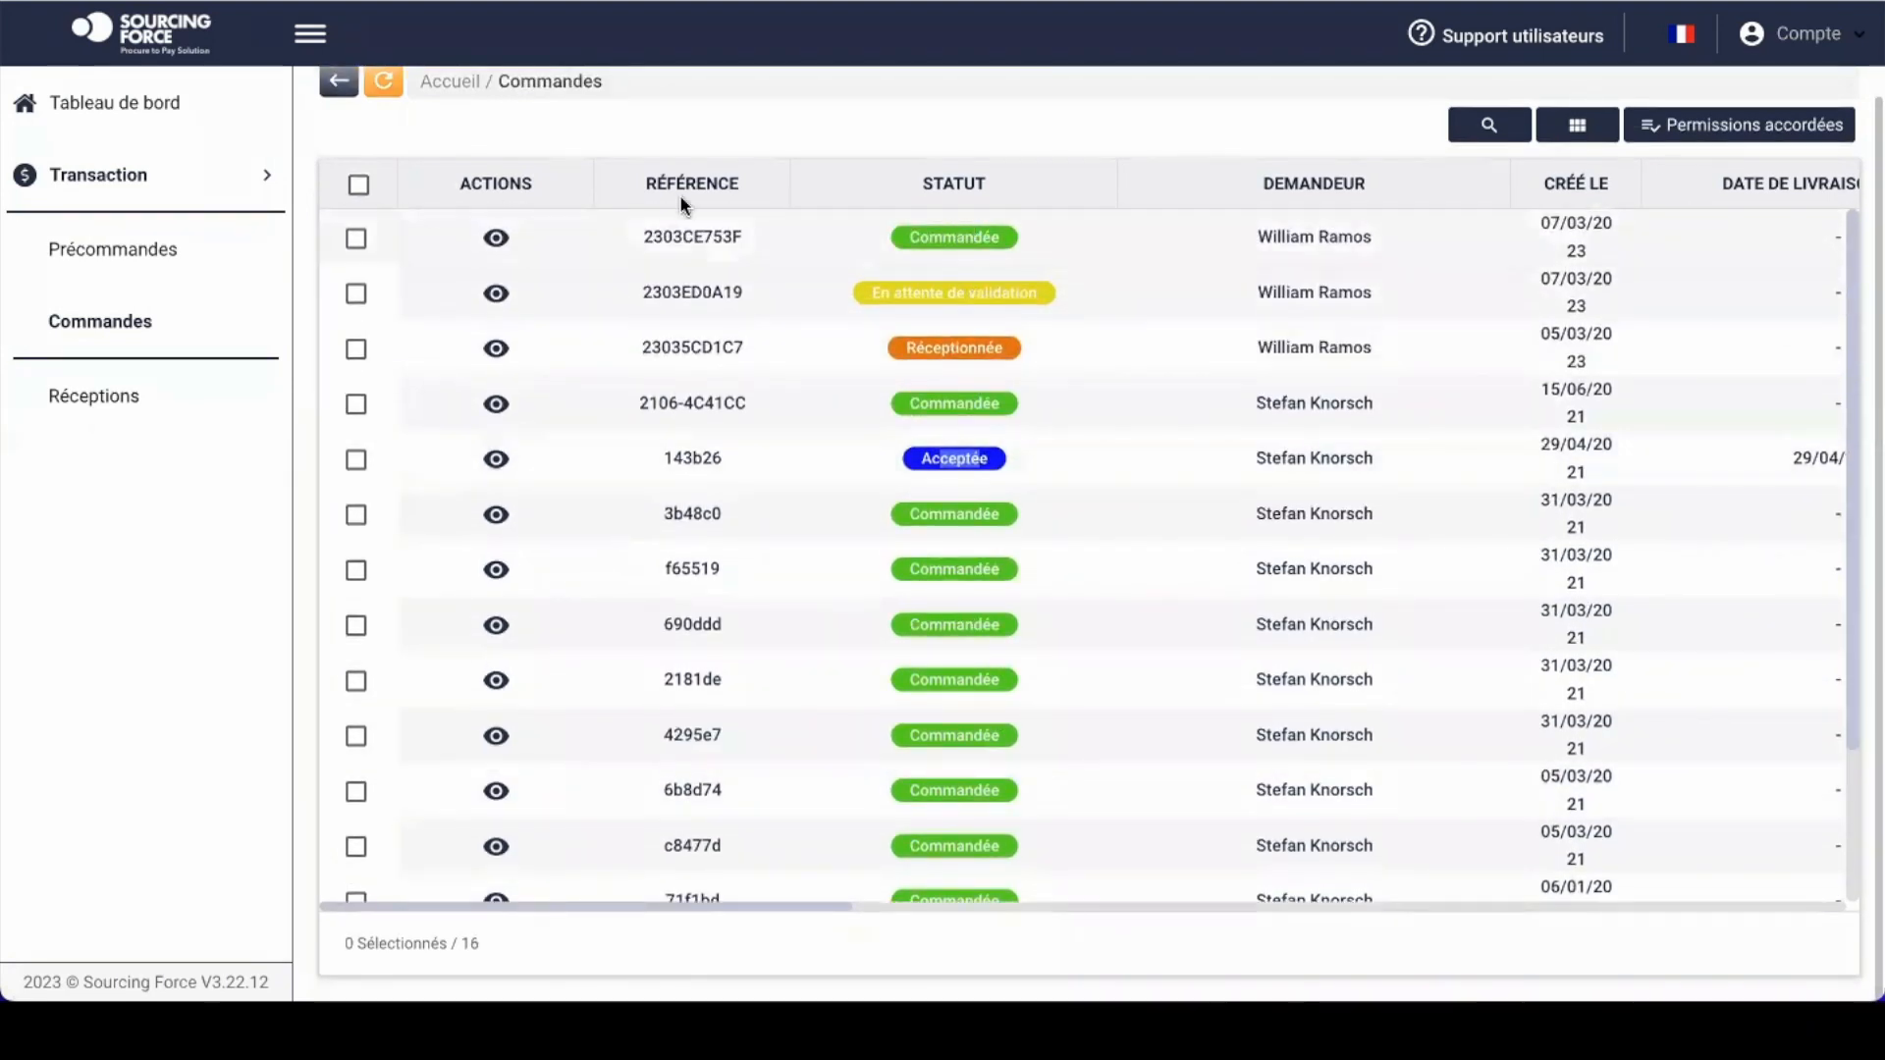
pyautogui.click(498, 240)
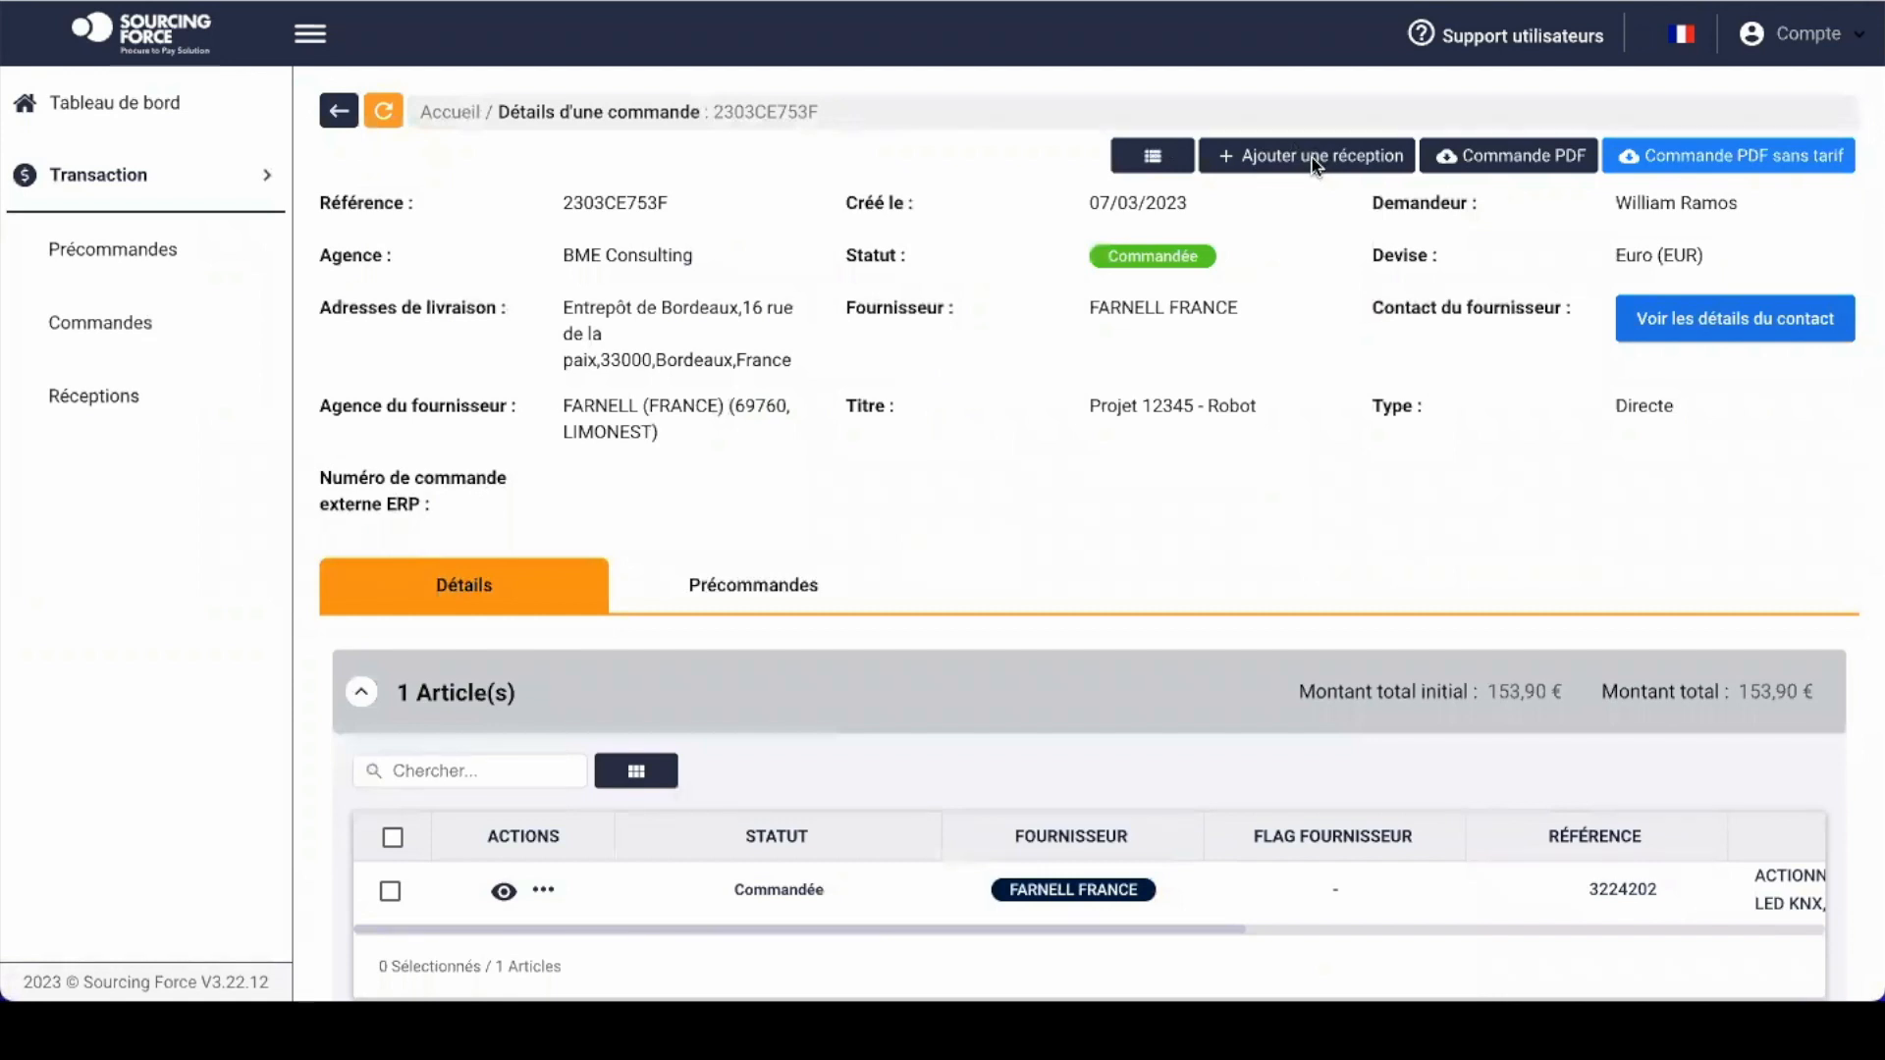
# Step: Add a reception commented 'Abimé' in Quantité mode with 1 unit received, confirmed with inspection
pyautogui.click(1316, 167)
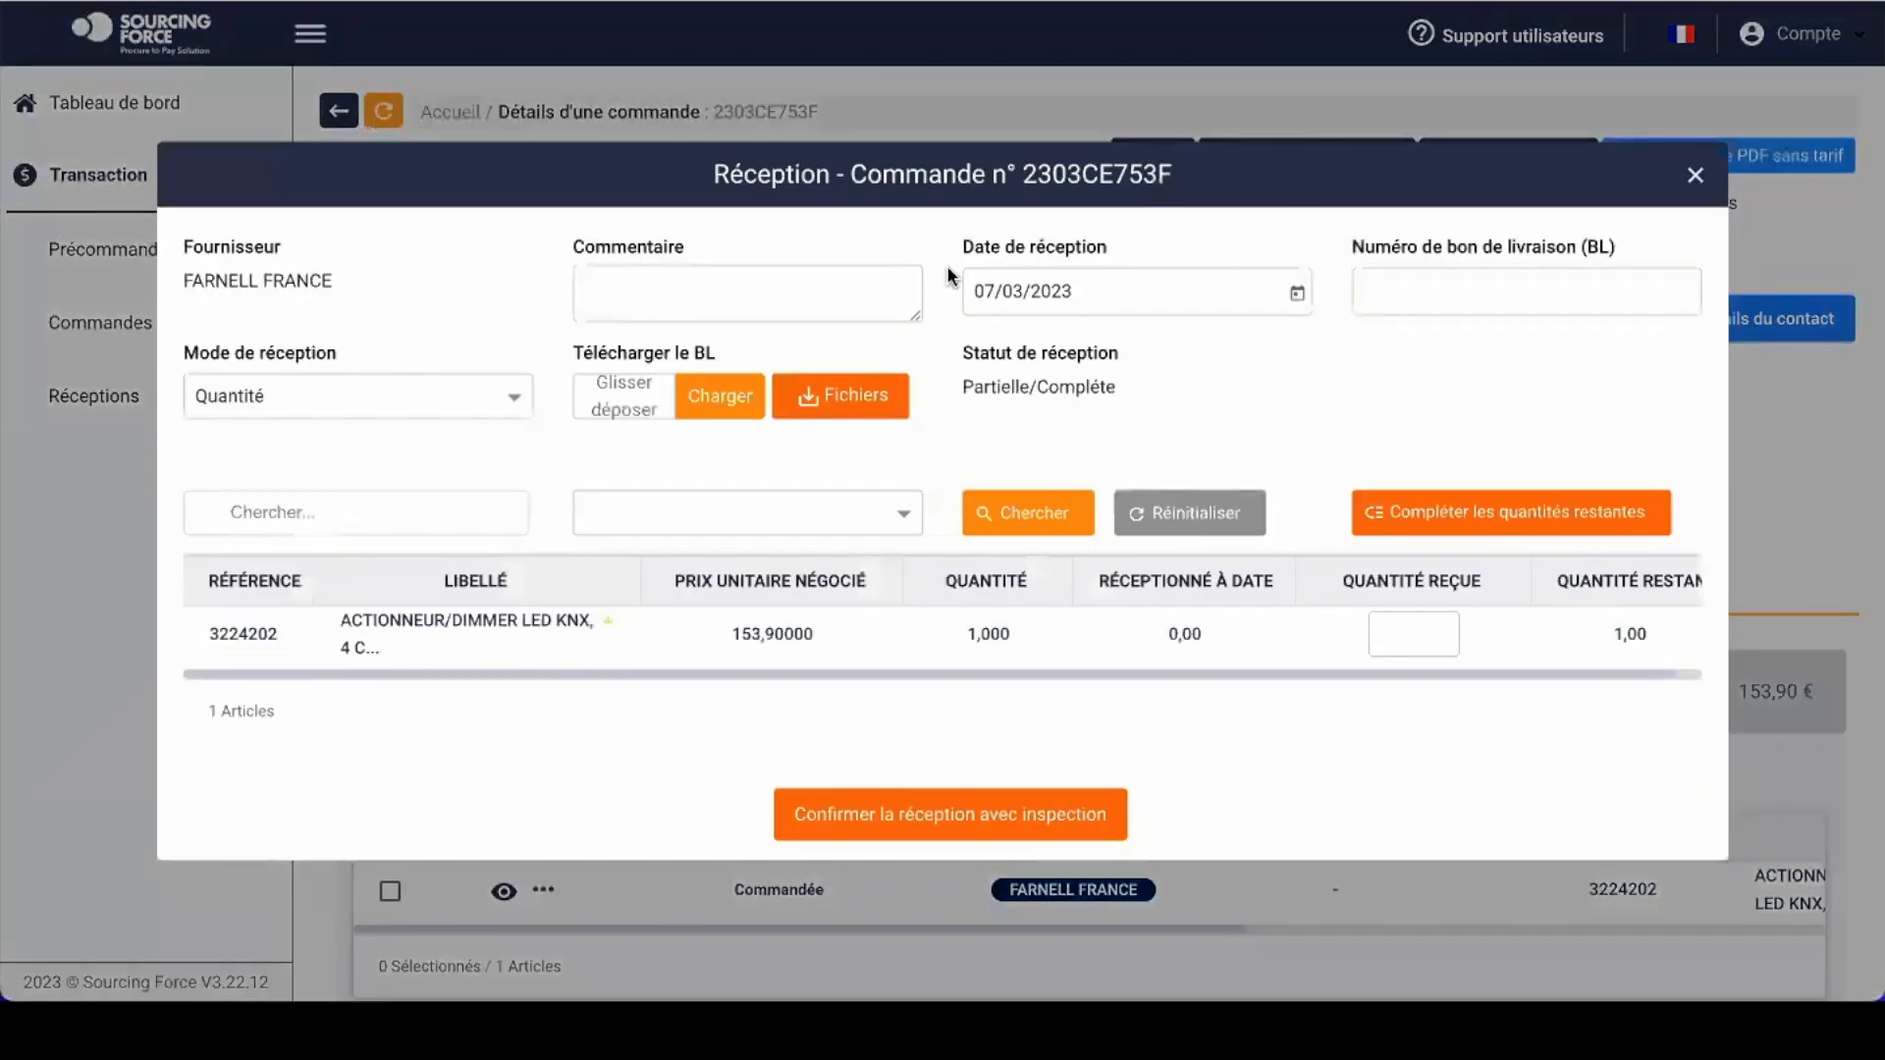
pyautogui.click(658, 290)
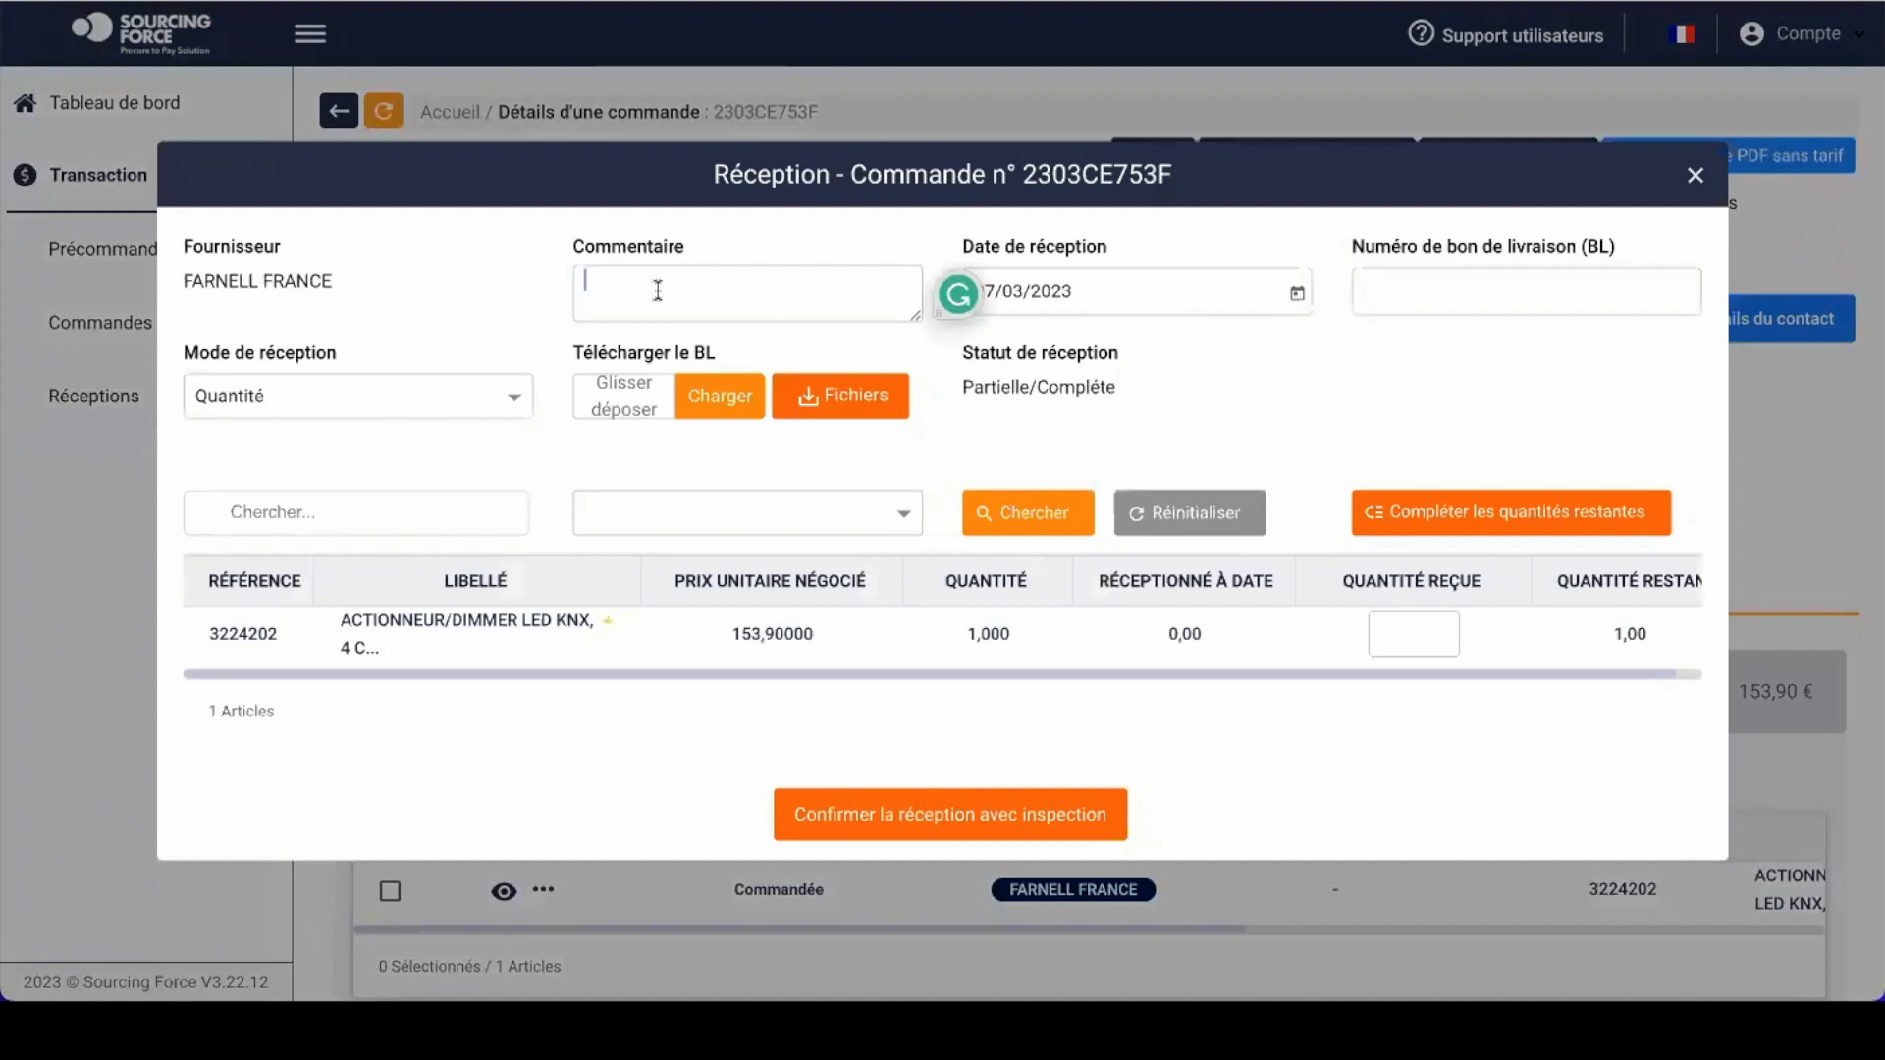
pyautogui.write('Abimé')
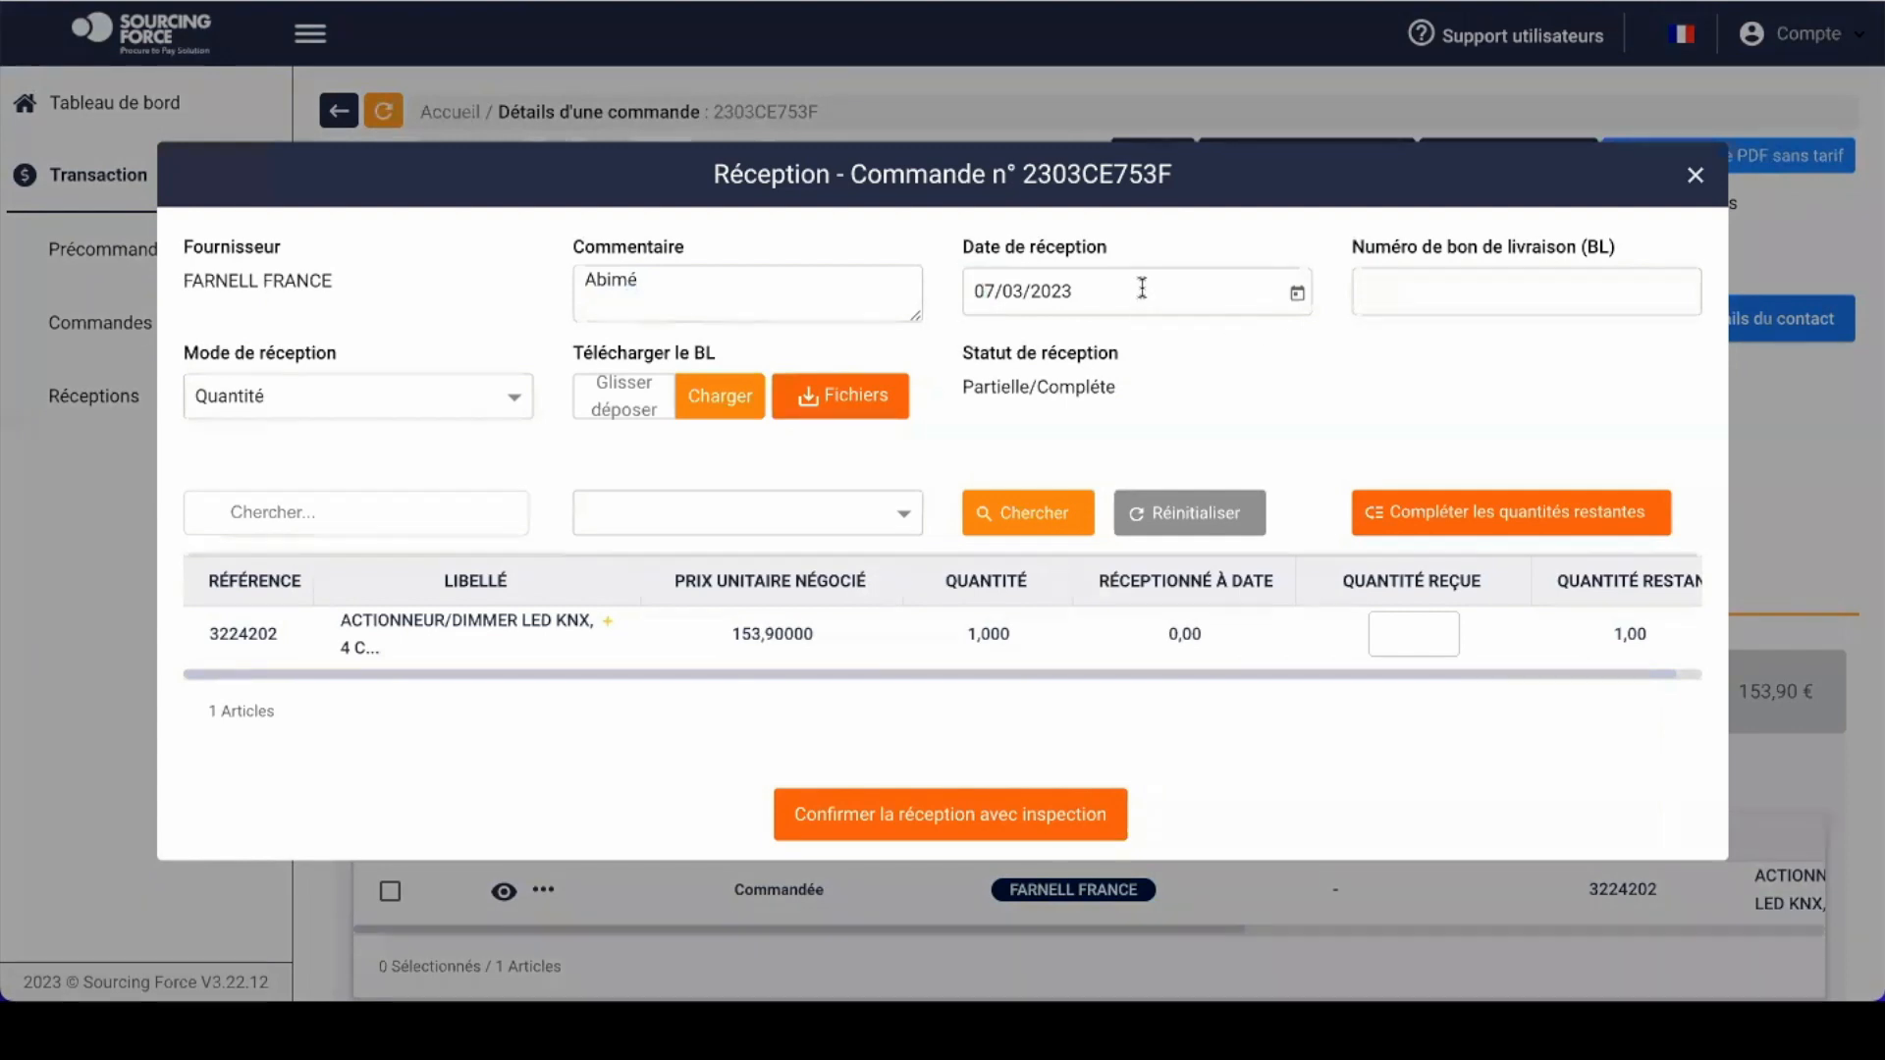
pyautogui.click(1475, 308)
pyautogui.click(404, 396)
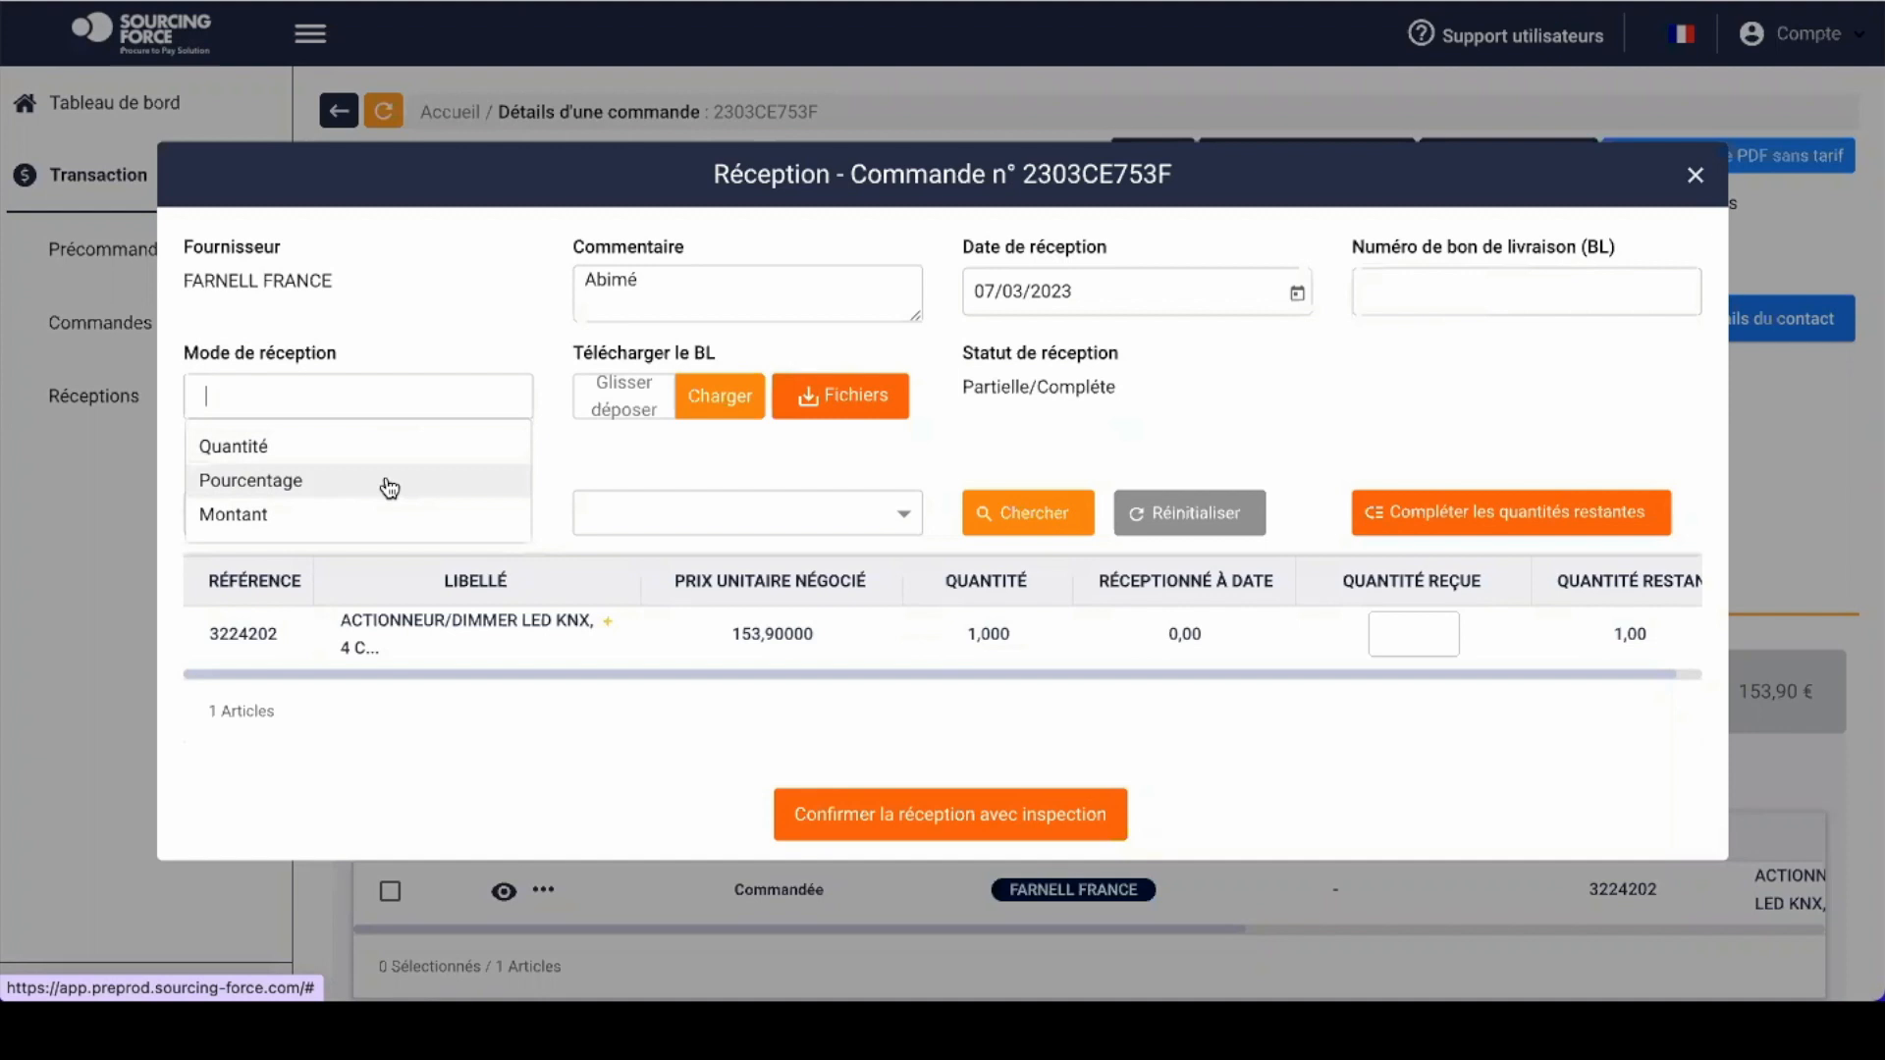
pyautogui.click(275, 464)
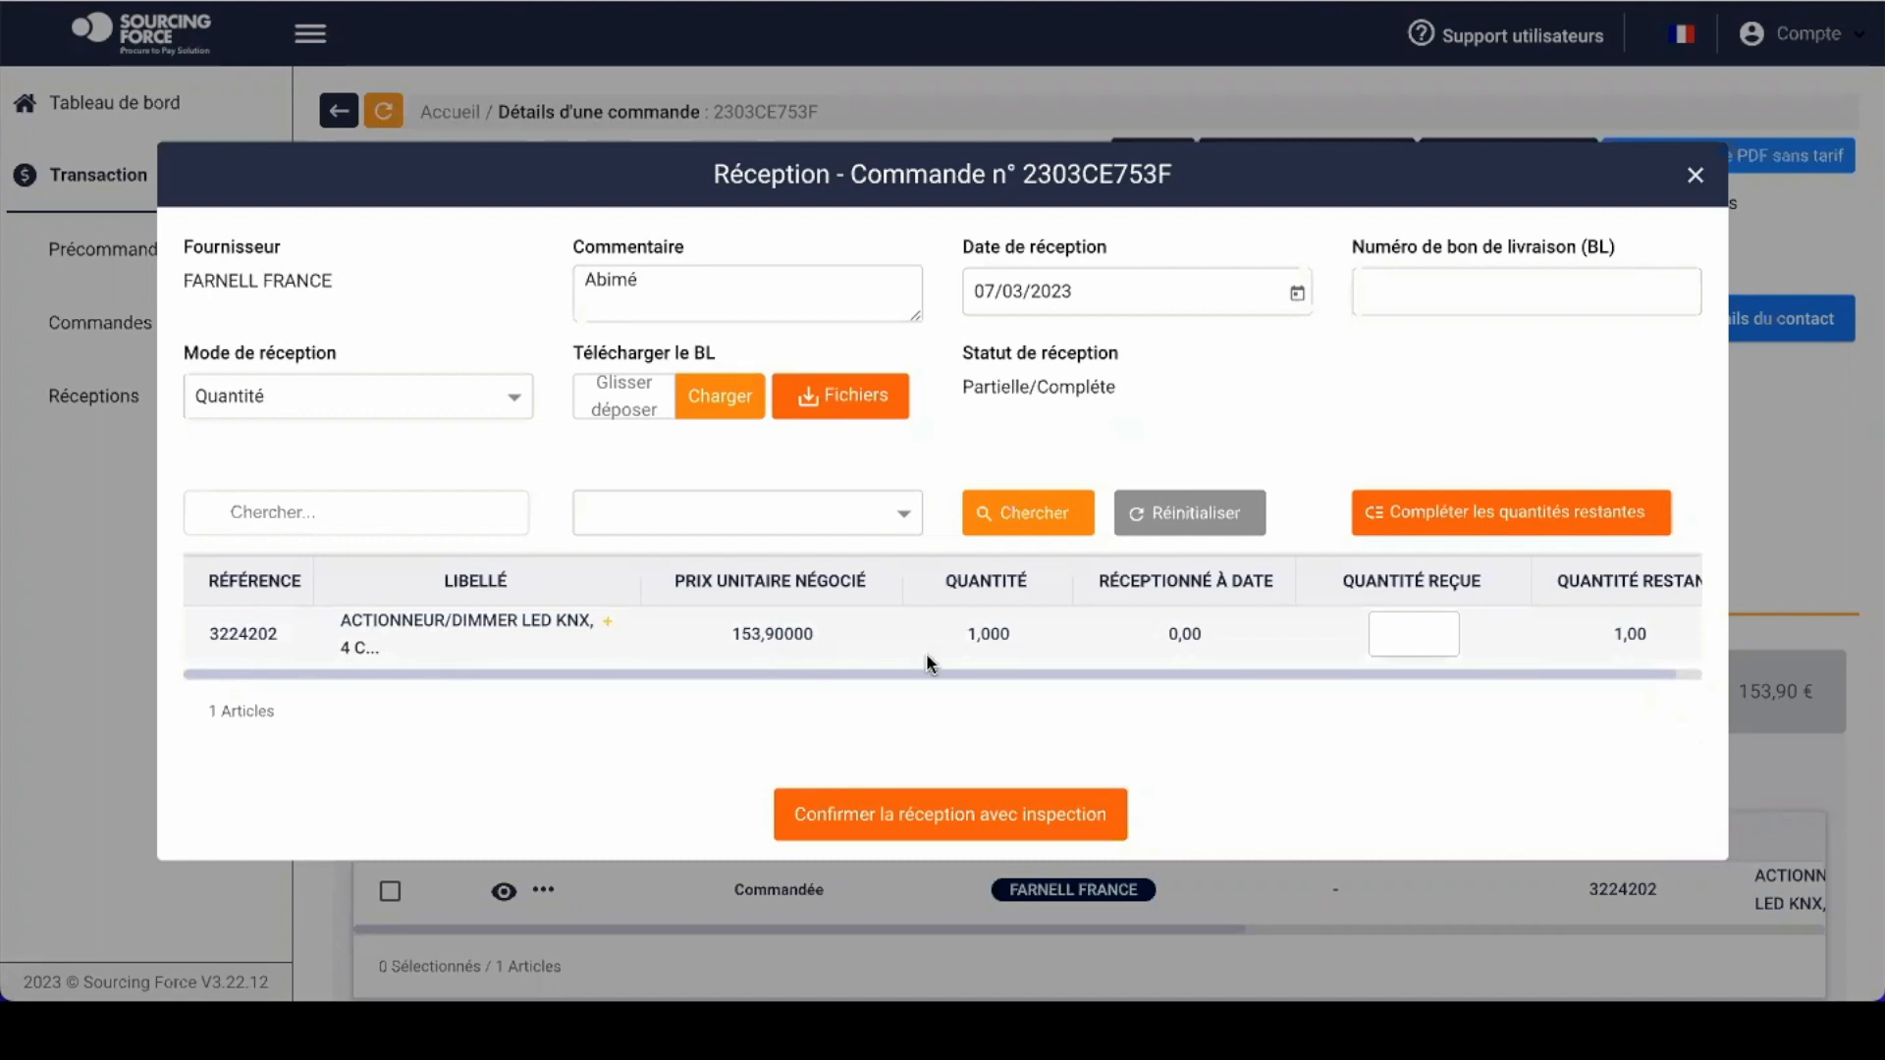
pyautogui.click(1401, 636)
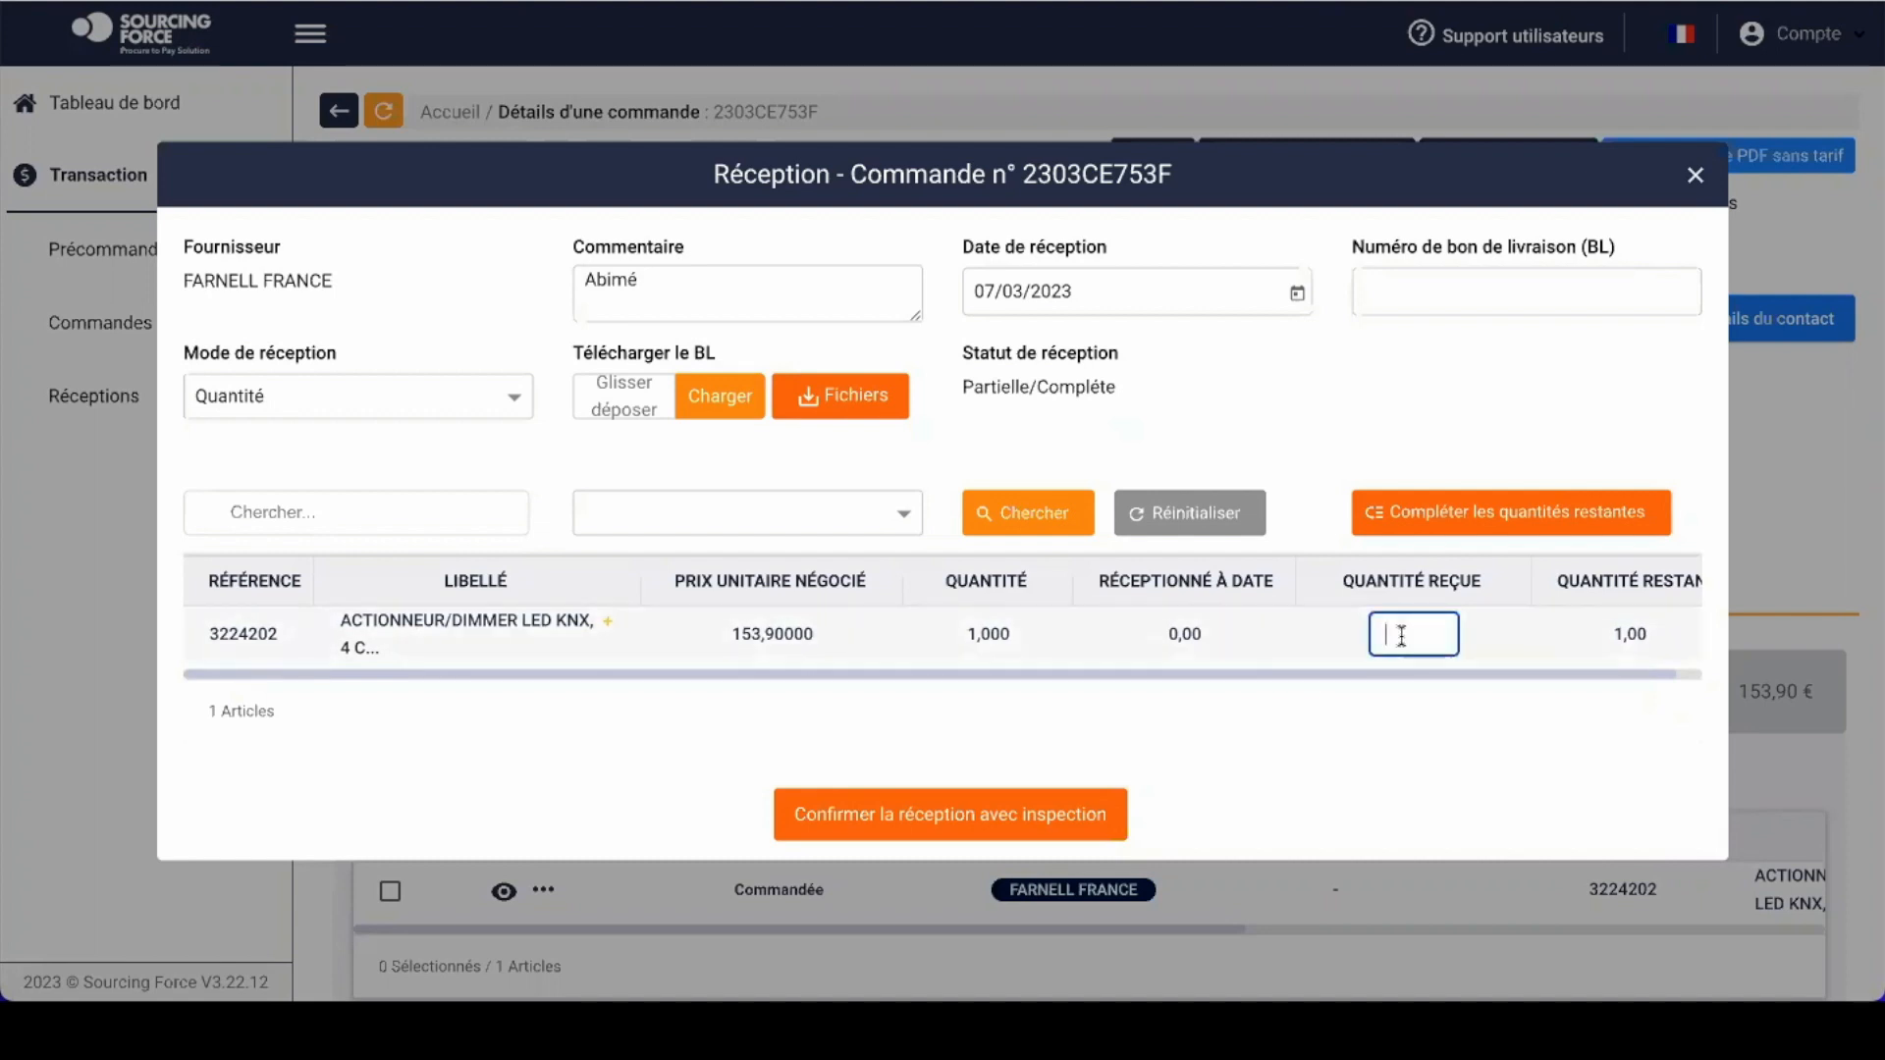
pyautogui.write('1')
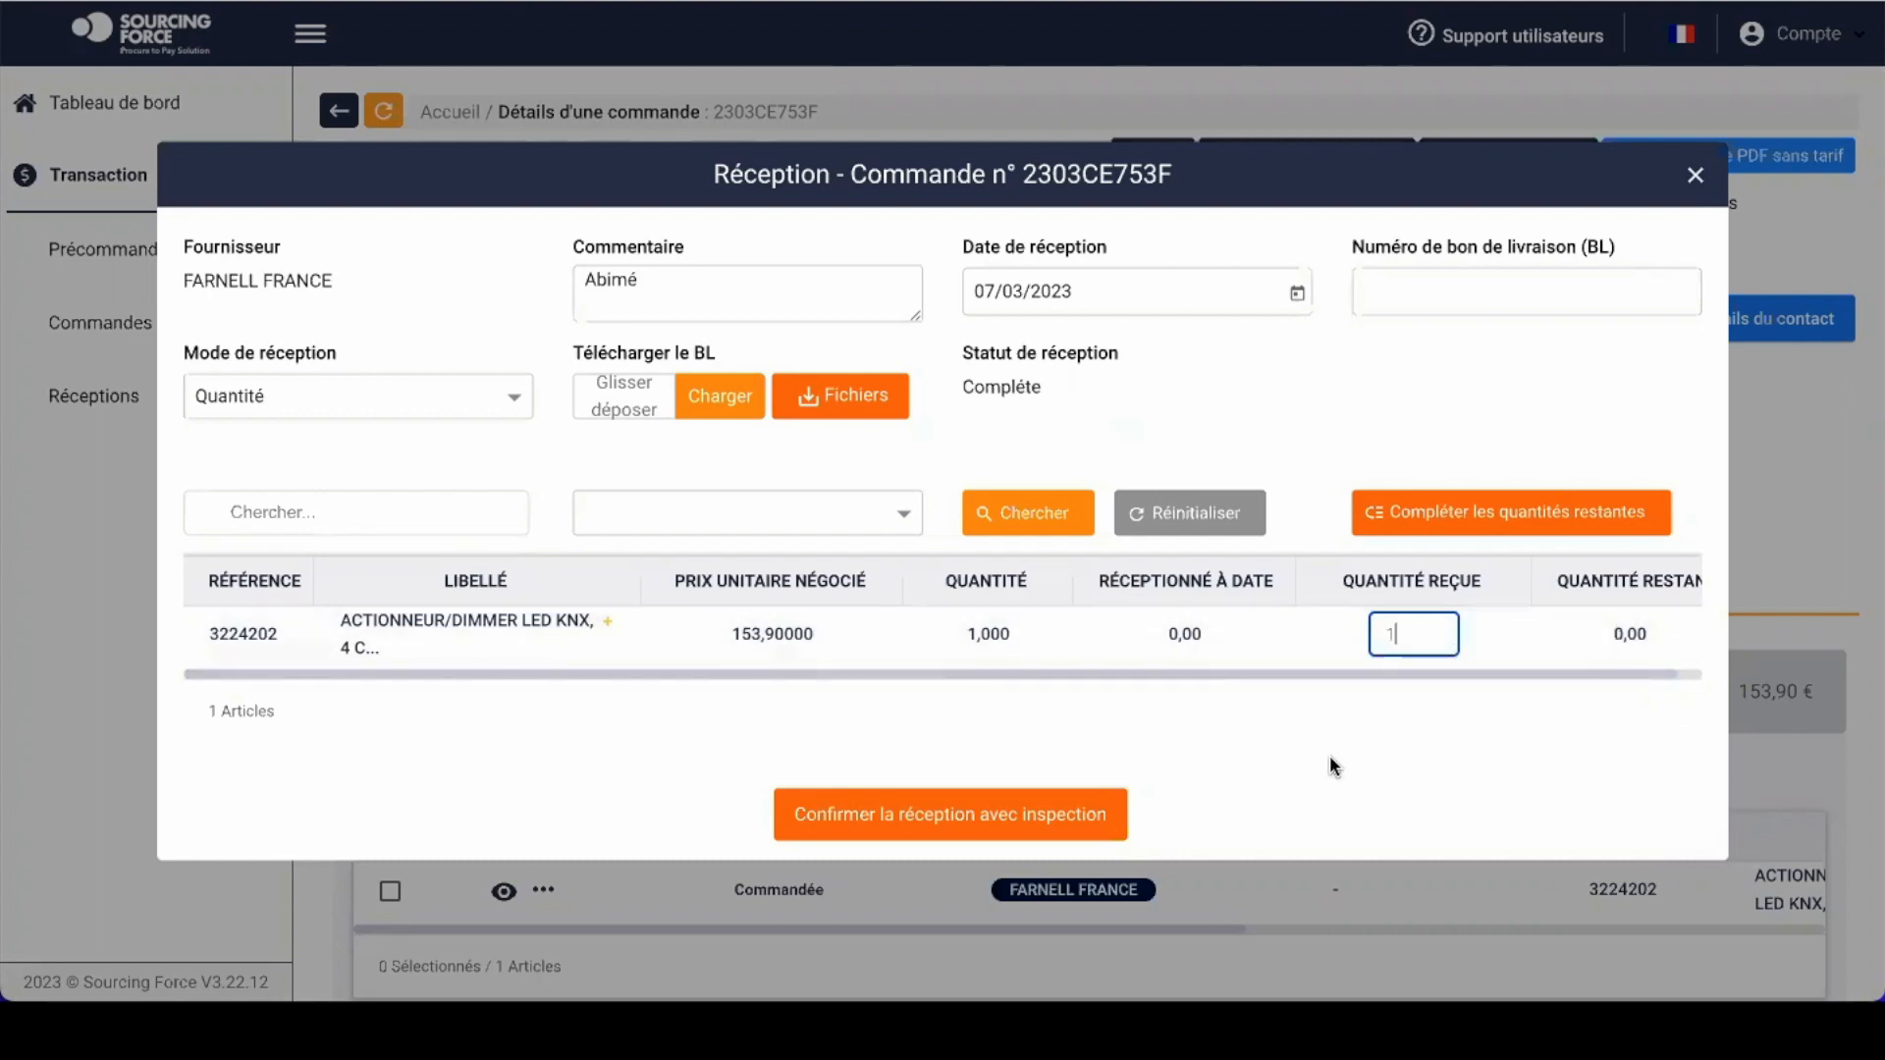
pyautogui.click(972, 820)
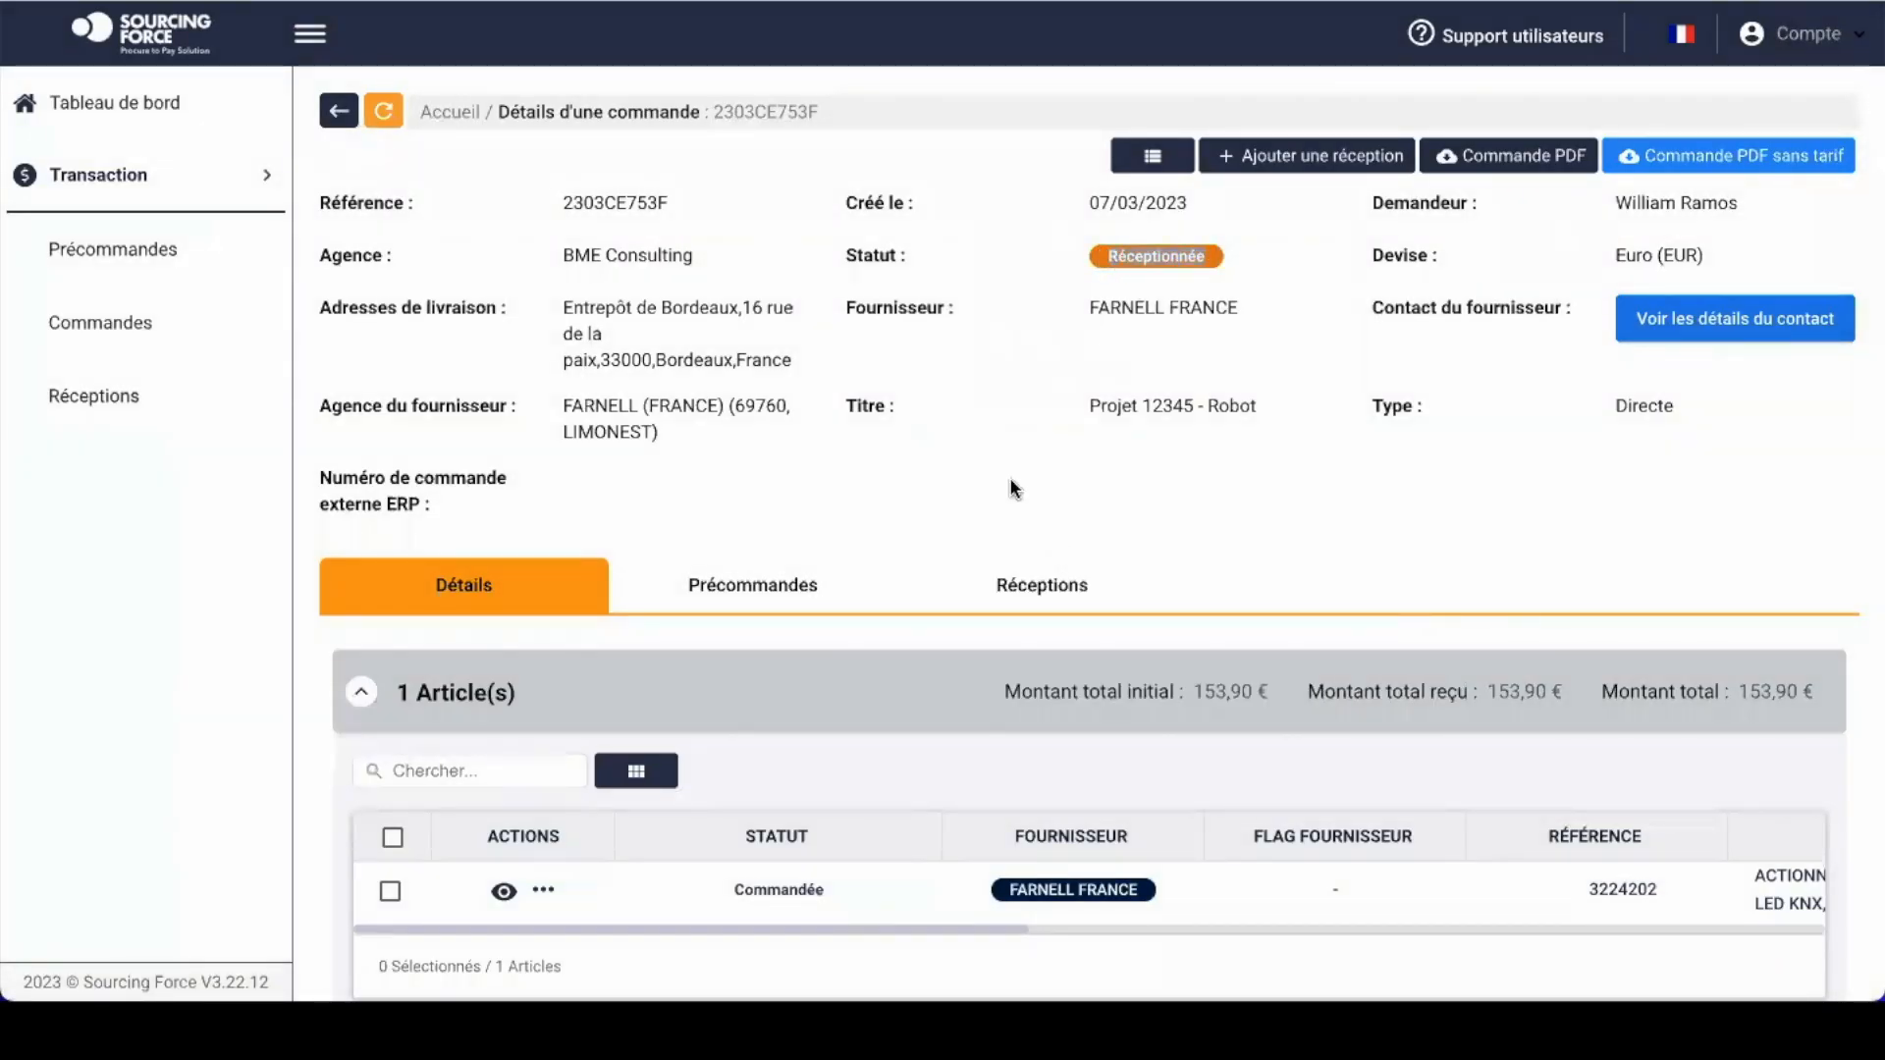
# Step: Inspect the complete 07/03/2023 reception under Réceptions, then return to the order's article details
pyautogui.click(1057, 599)
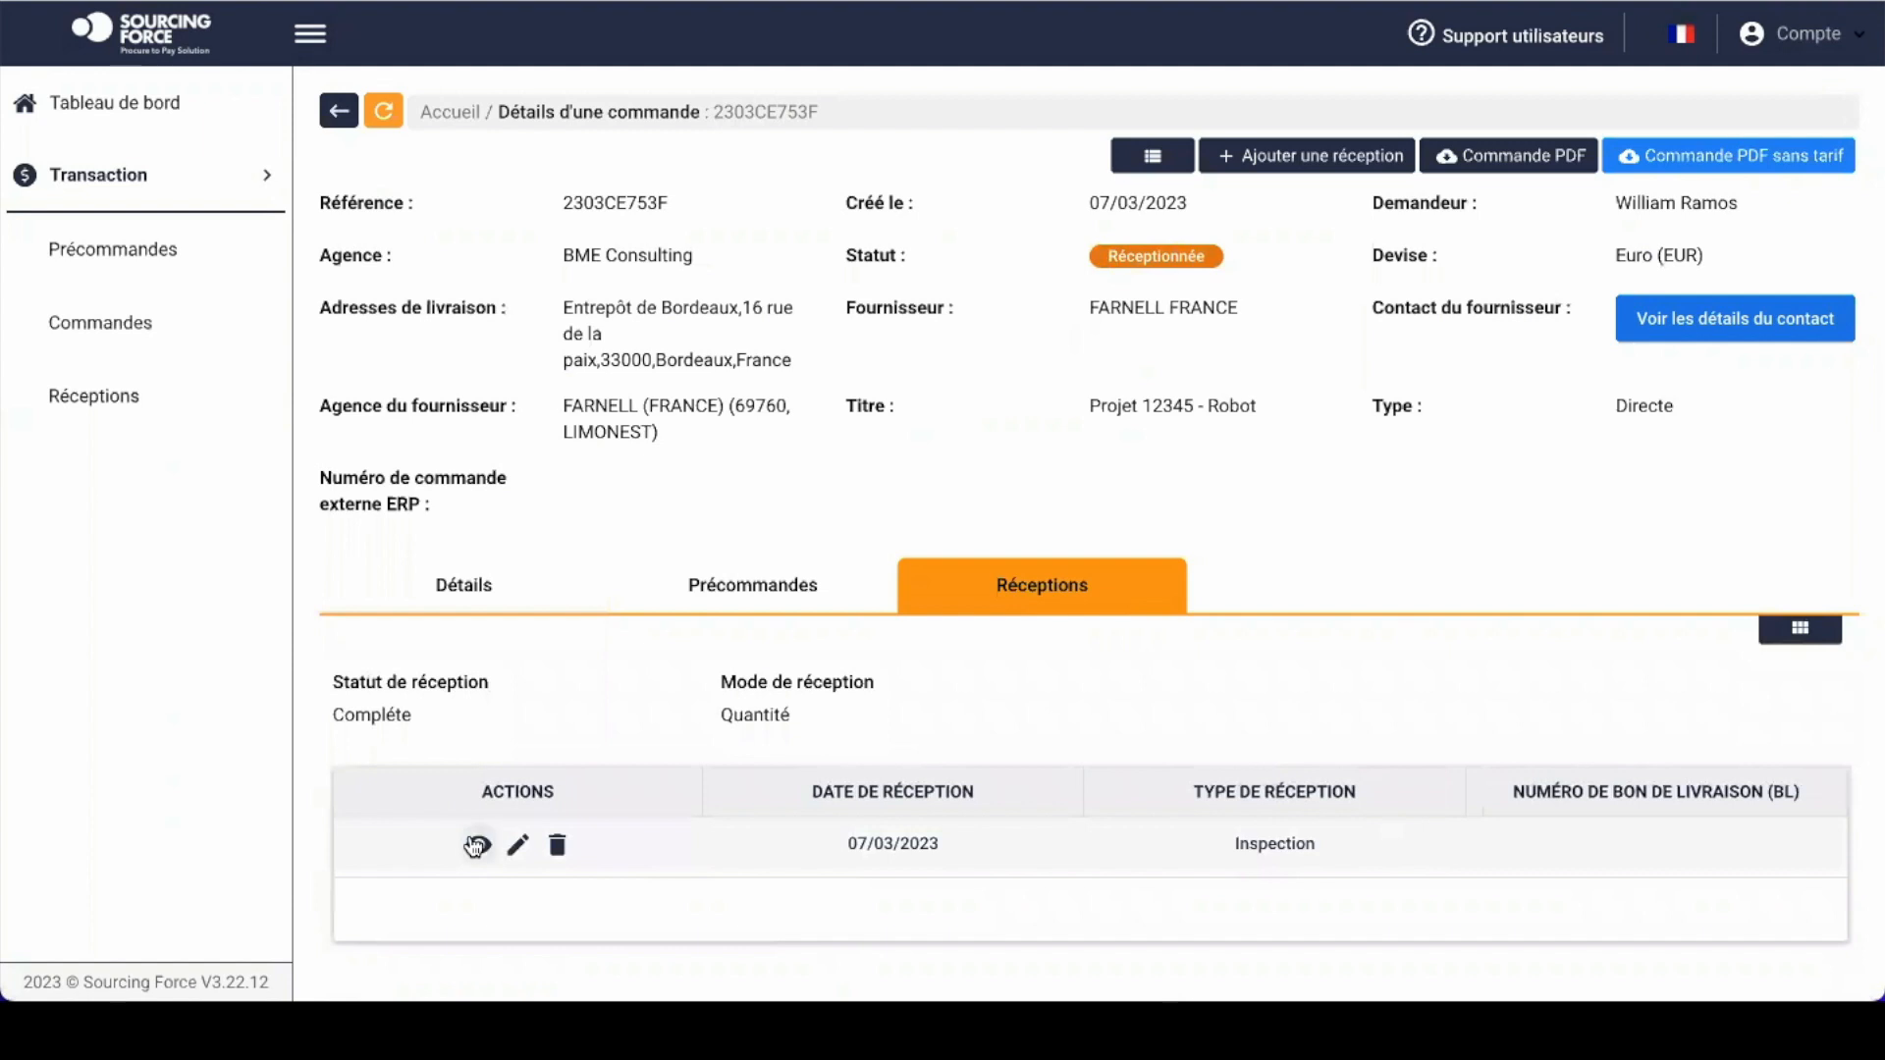
pyautogui.click(478, 845)
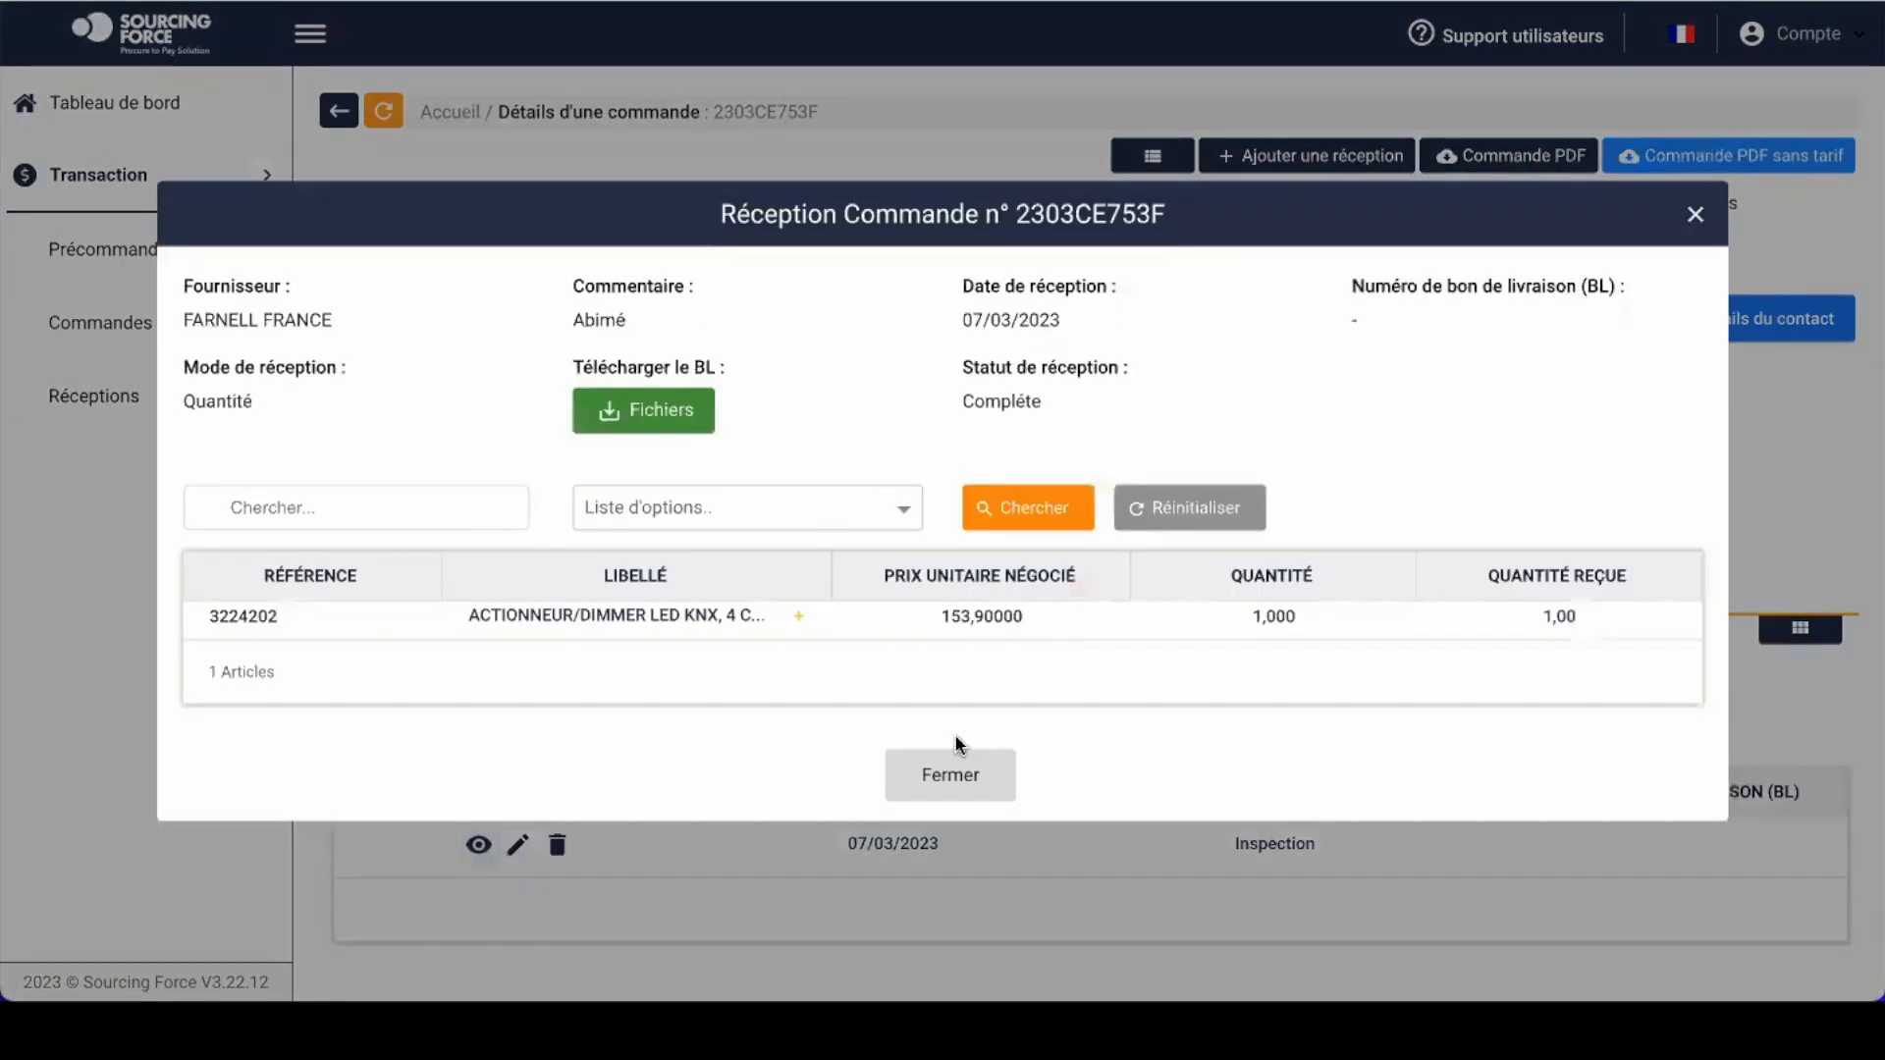
pyautogui.click(921, 777)
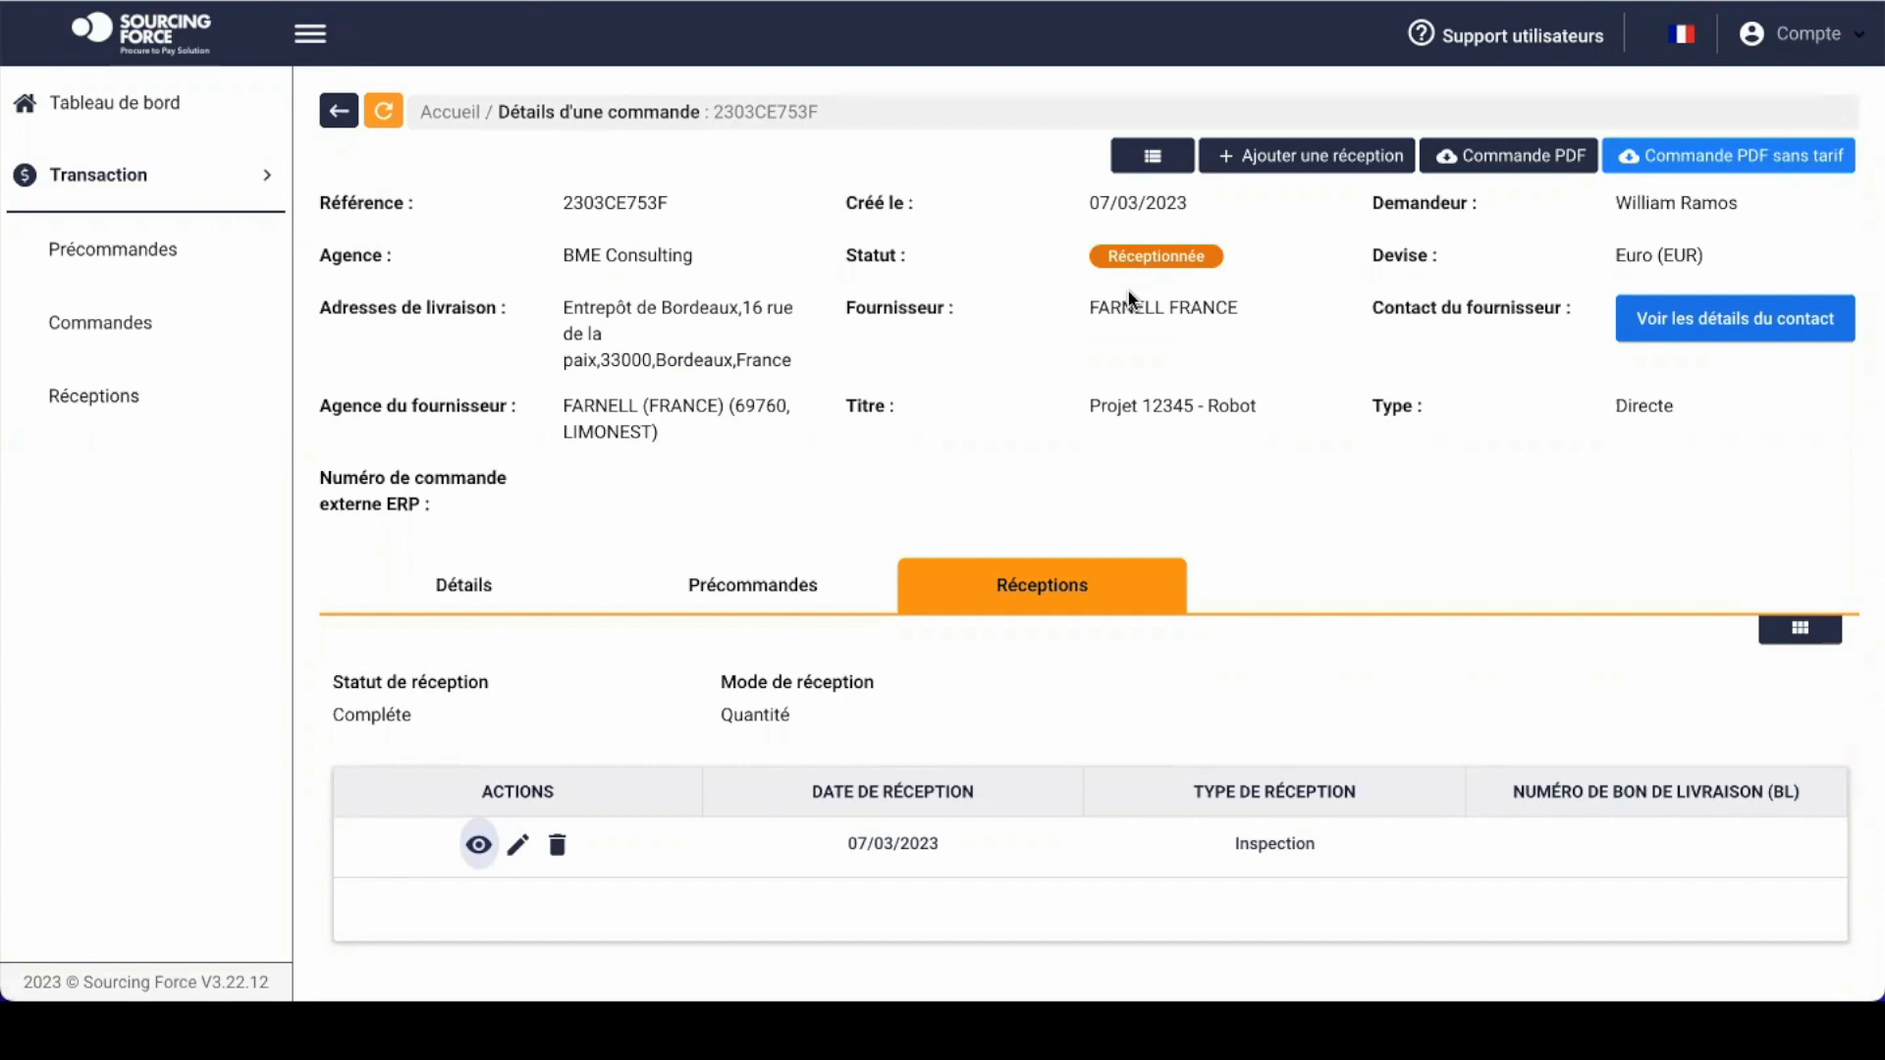
pyautogui.click(475, 579)
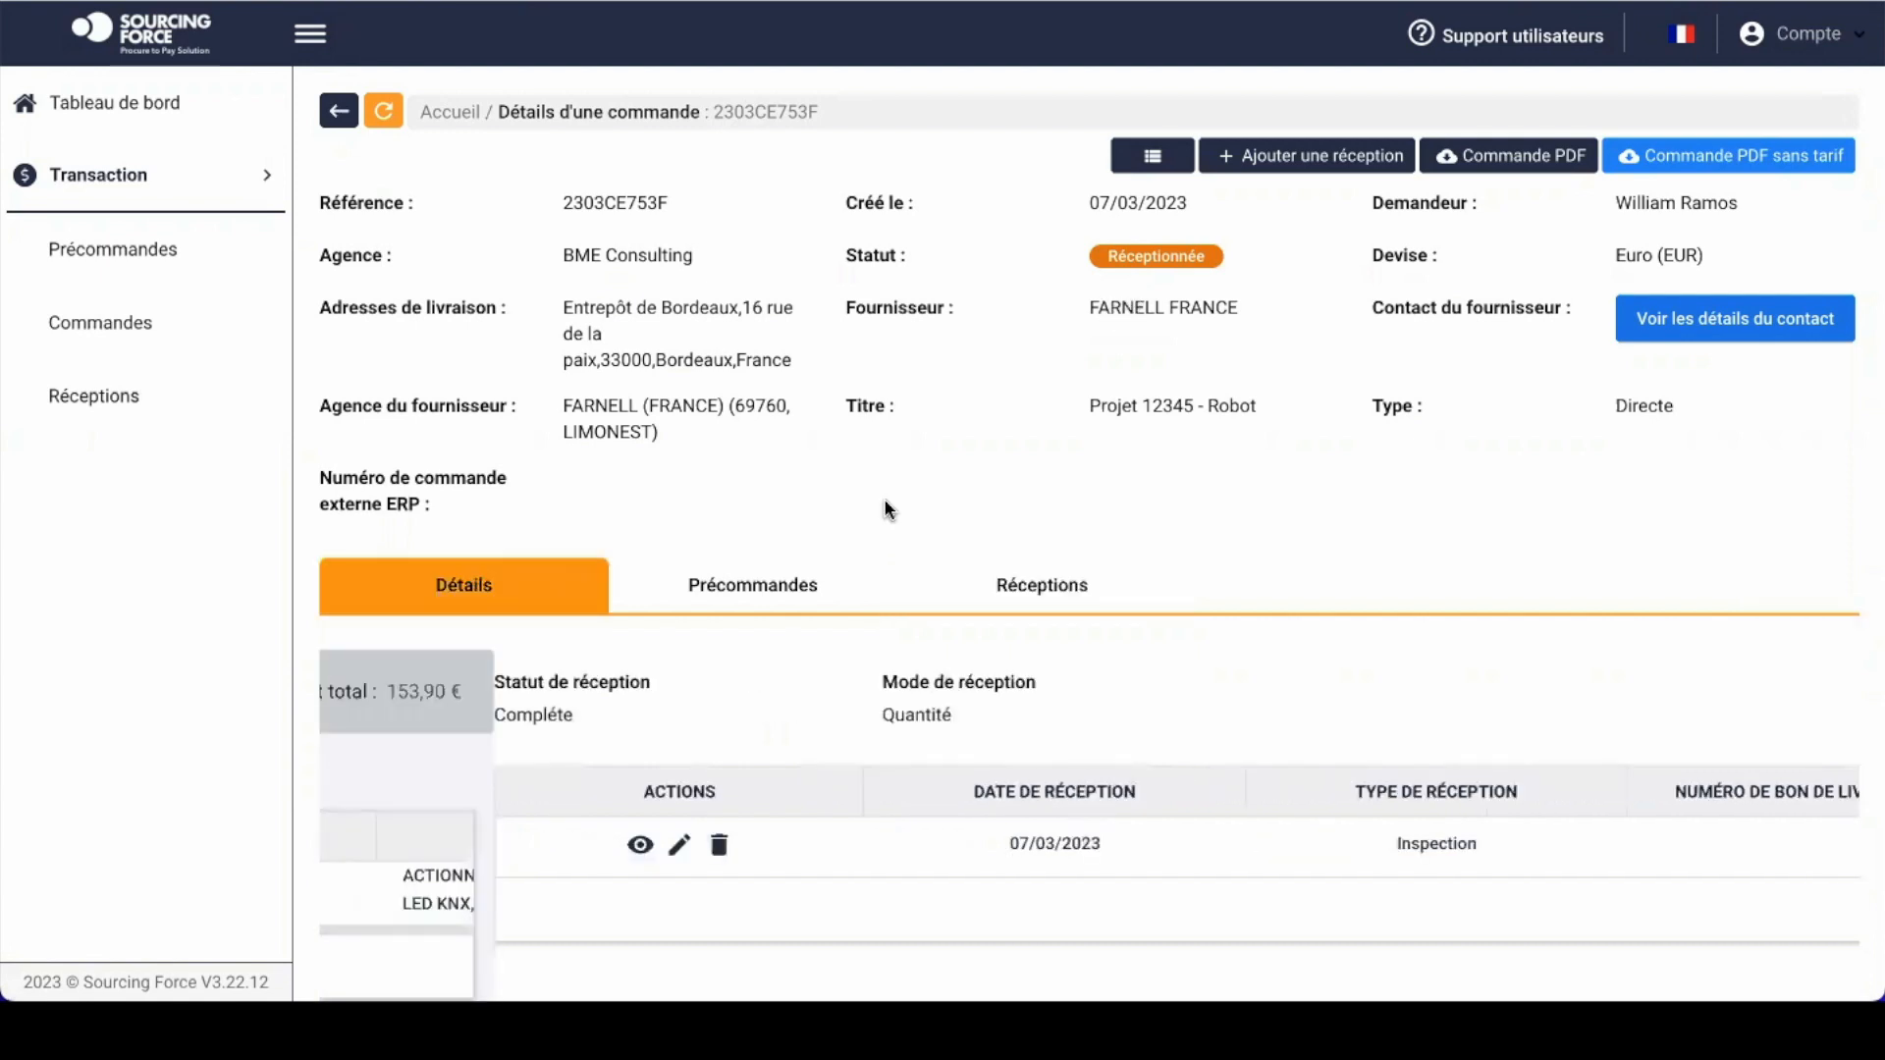
pyautogui.scroll(-1, 1503, 566)
# Step: Note the 153,90 € received total, collapse the article list, and go to Précommandes
pyautogui.doubleClick(1502, 630)
pyautogui.click(1551, 636)
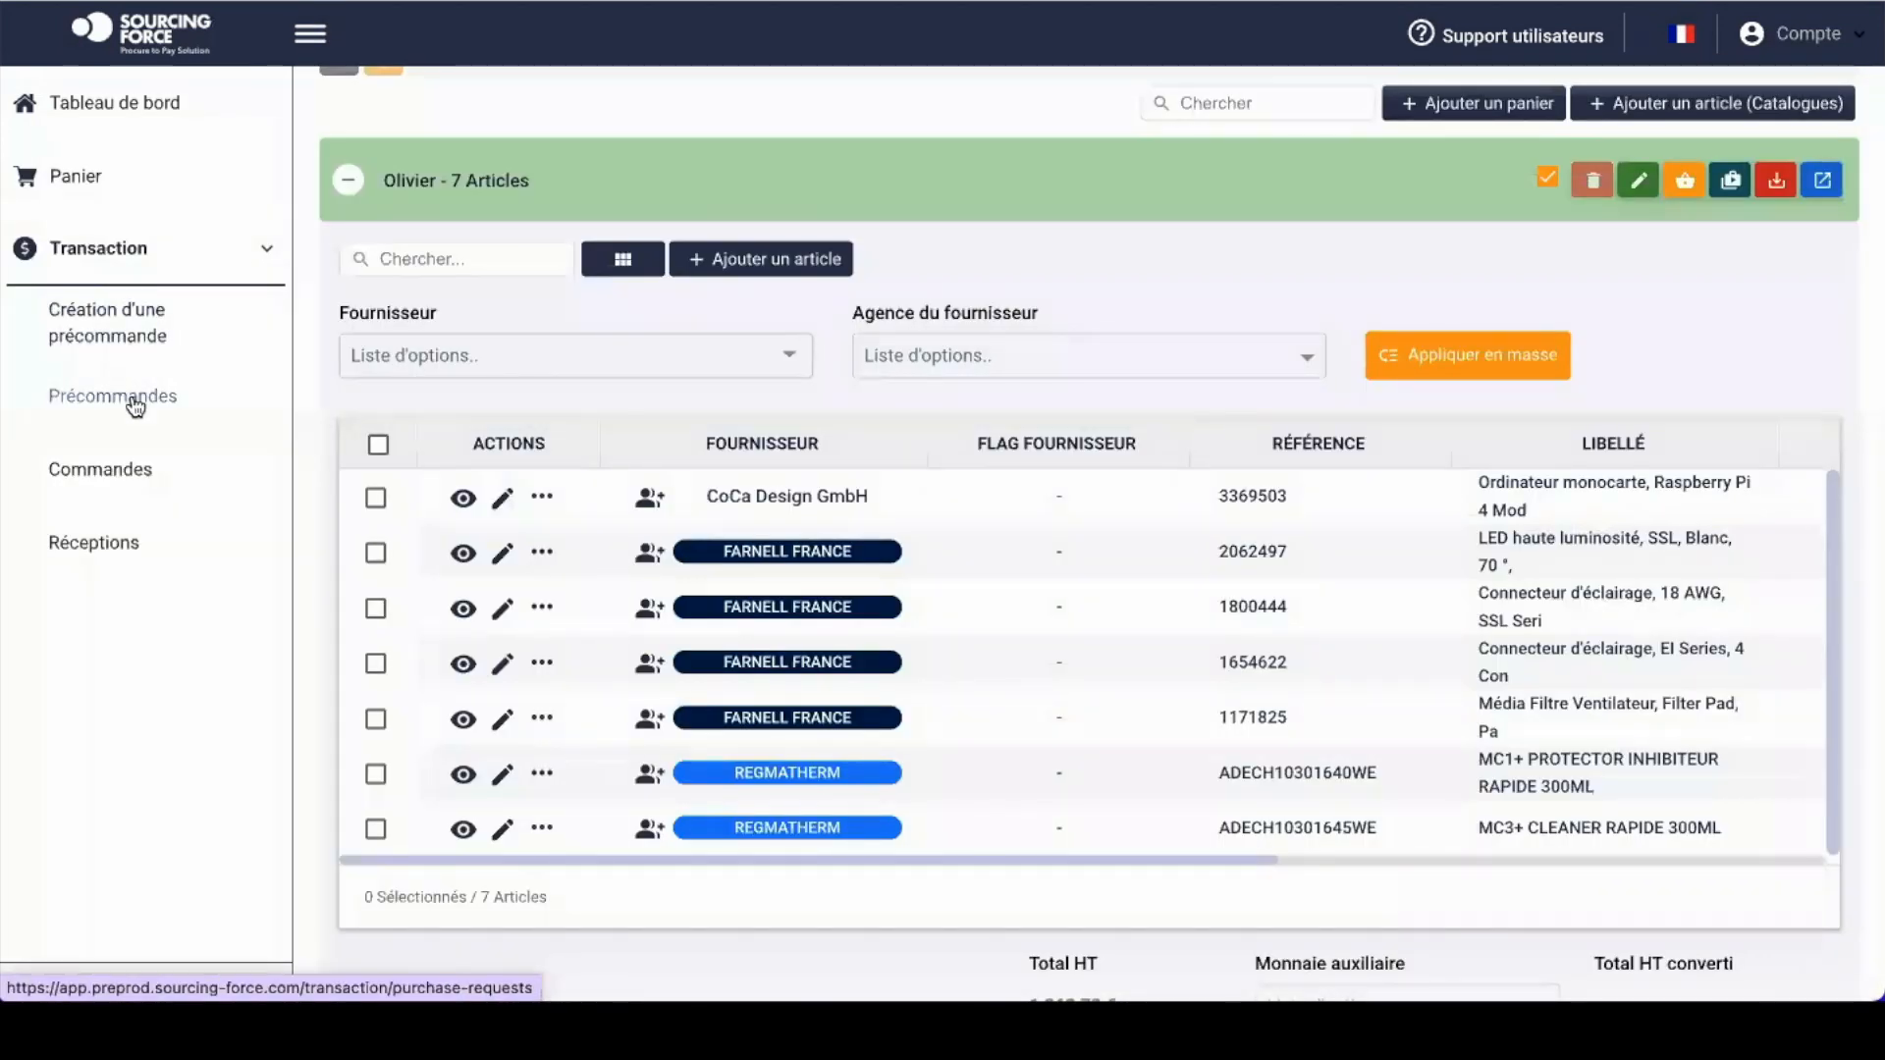
pyautogui.click(136, 398)
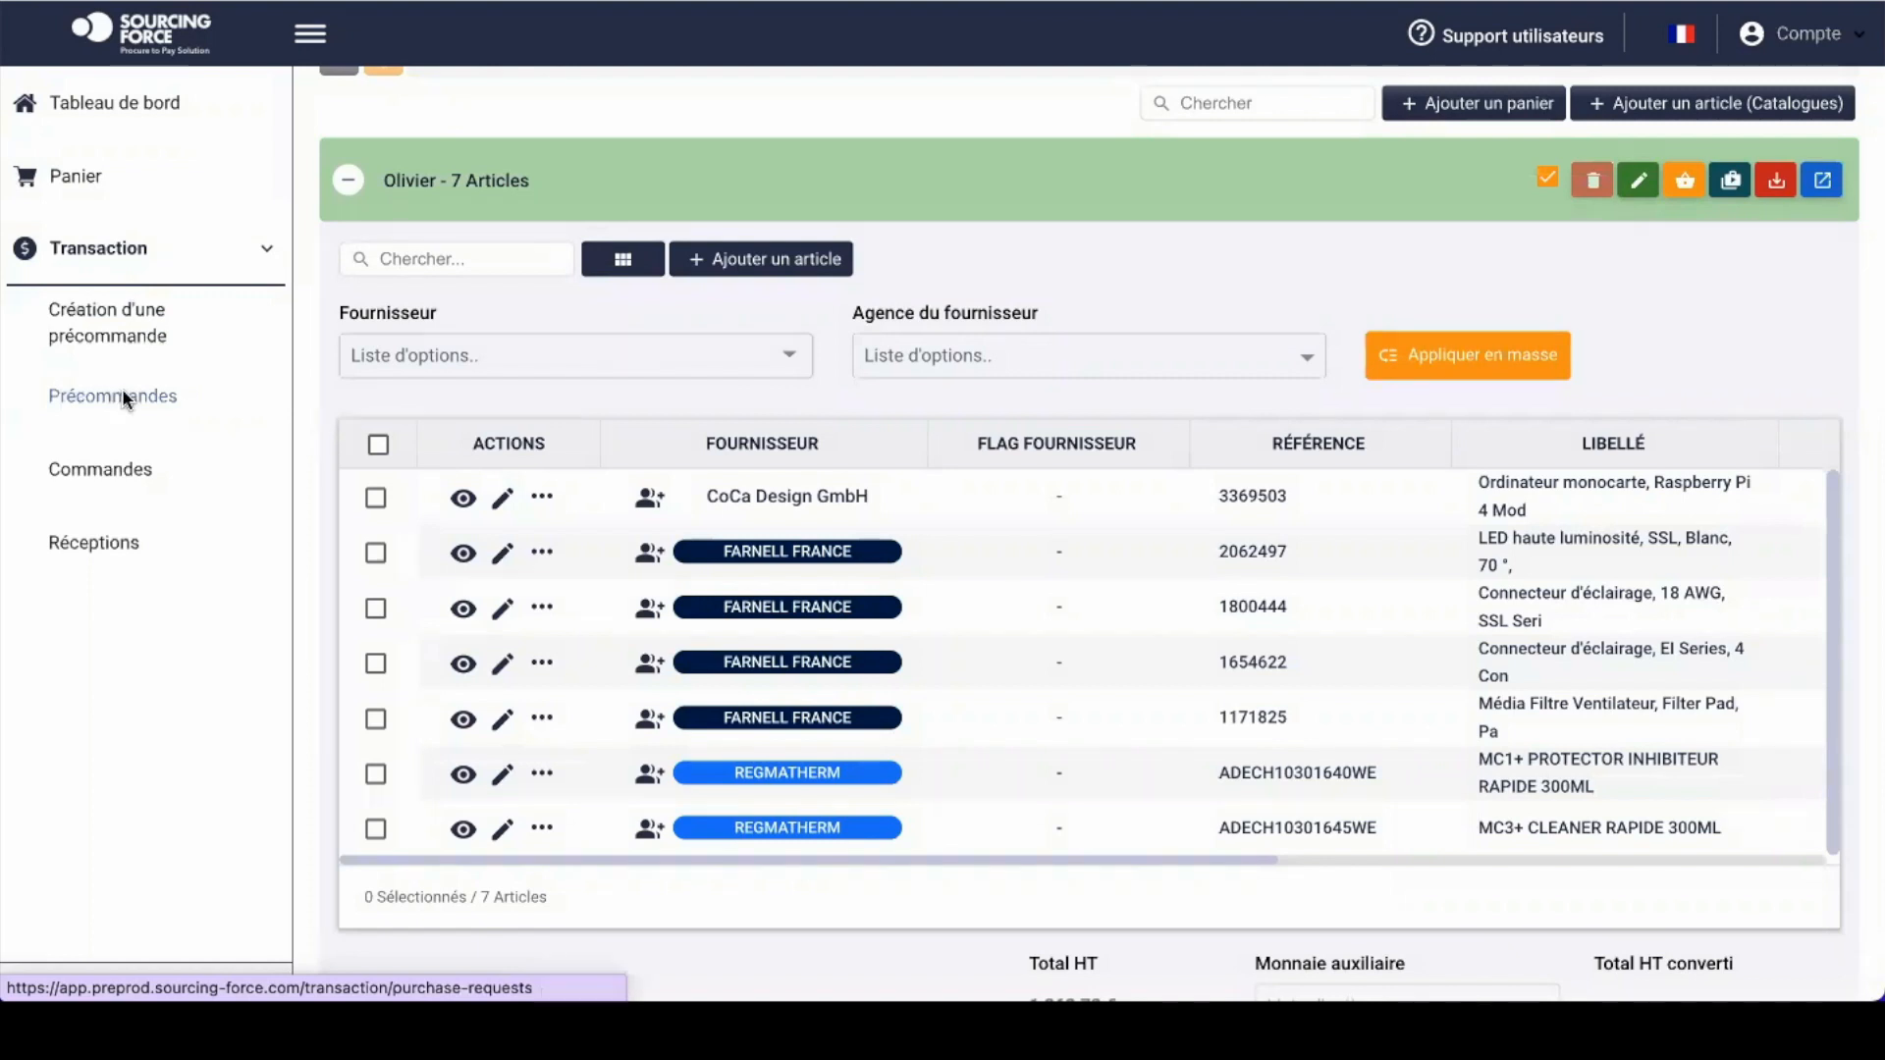
pyautogui.click(122, 393)
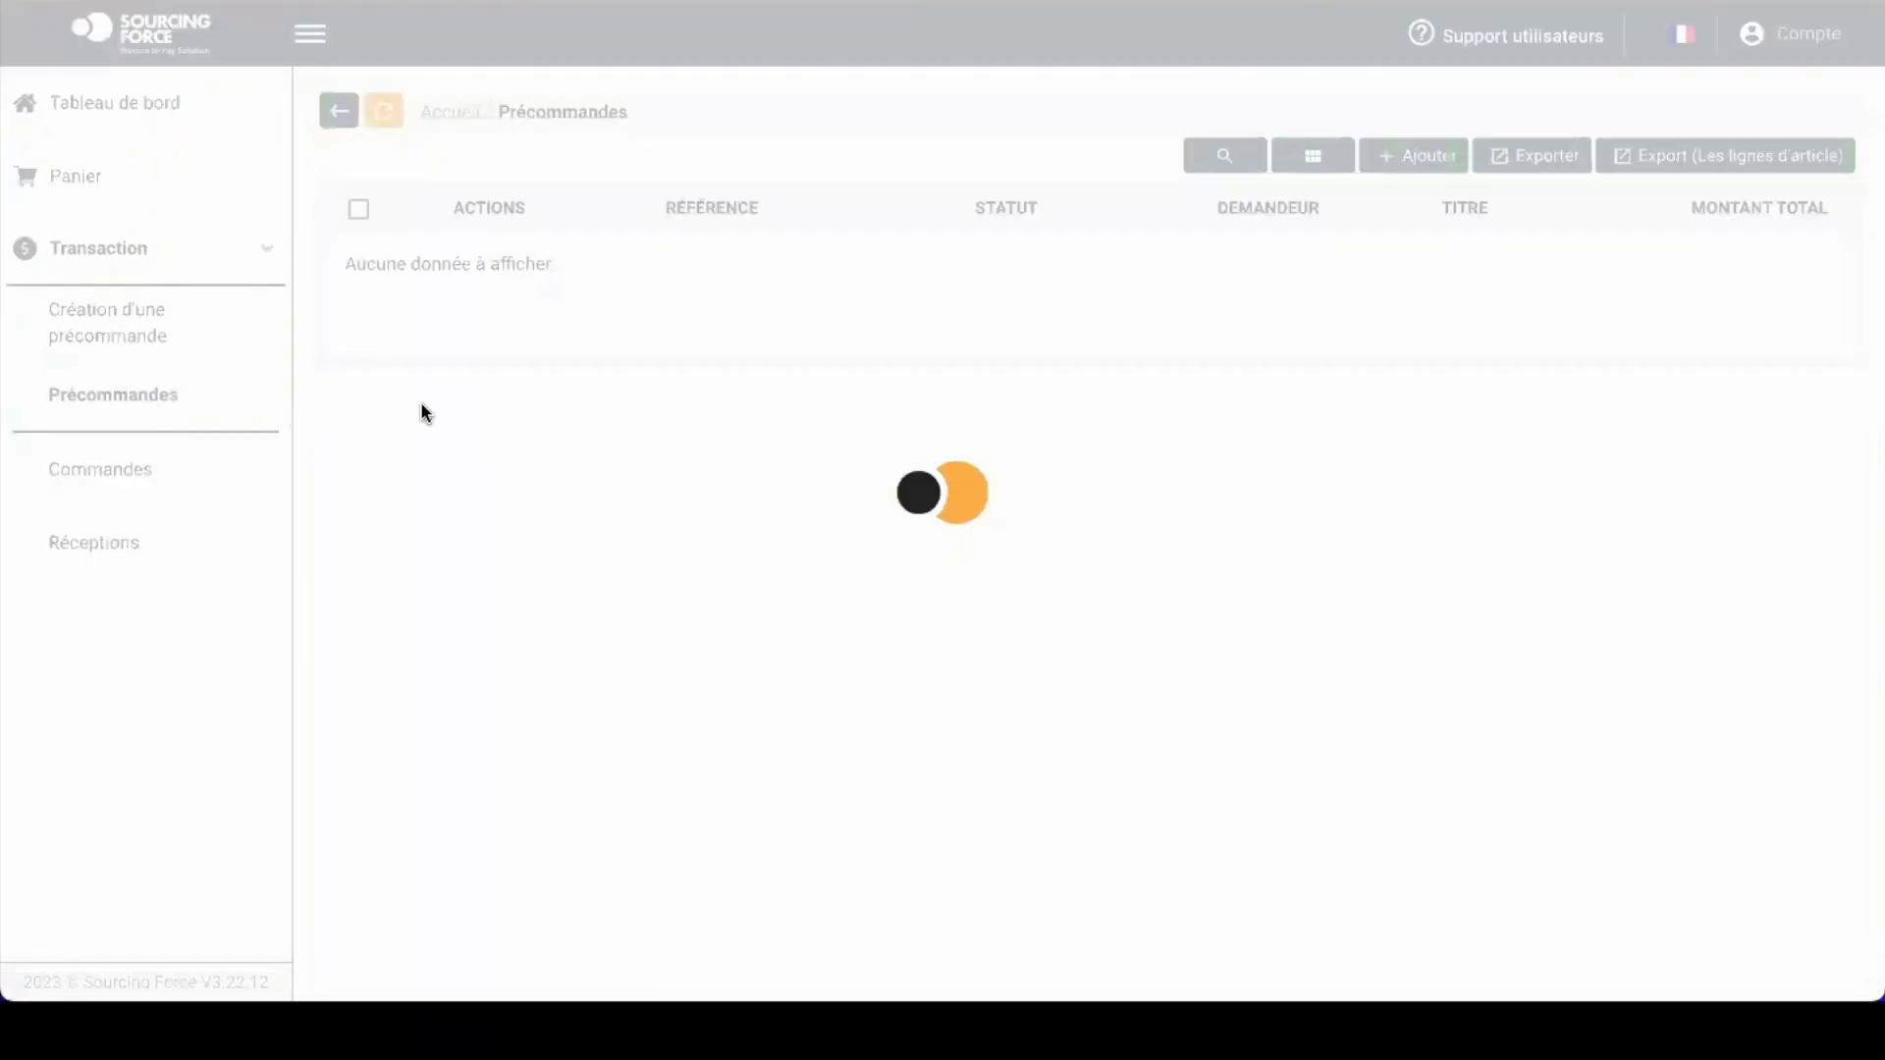